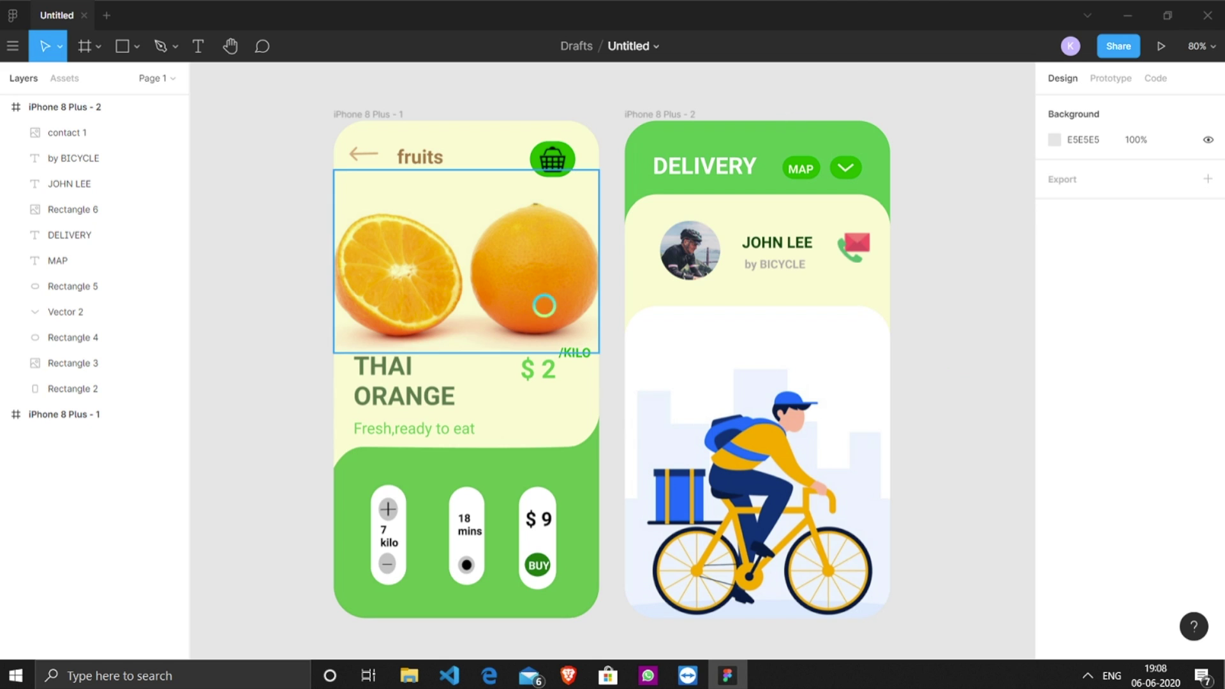
- Open a new blank Untitled design file in a second tab
{"action": "left_click", "coordinate": [102, 14]}
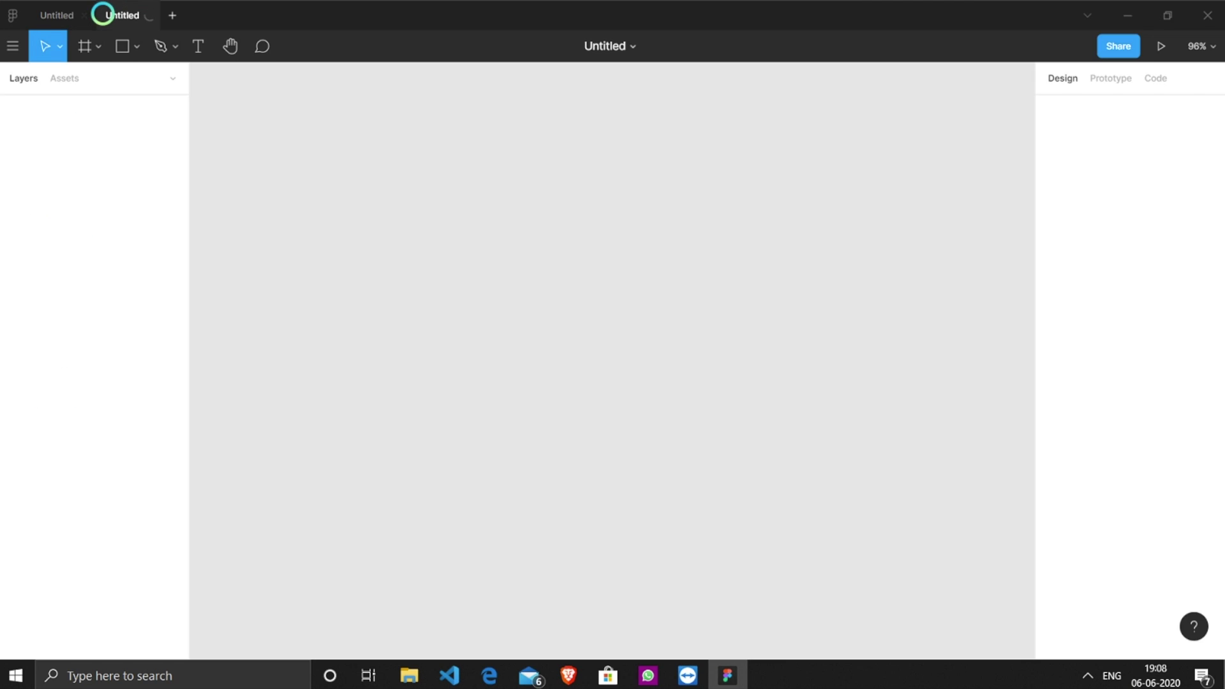
- Add an iPhone 8 Plus frame (414×736) to the canvas and nudge it into place
{"action": "left_click", "coordinate": [100, 46]}
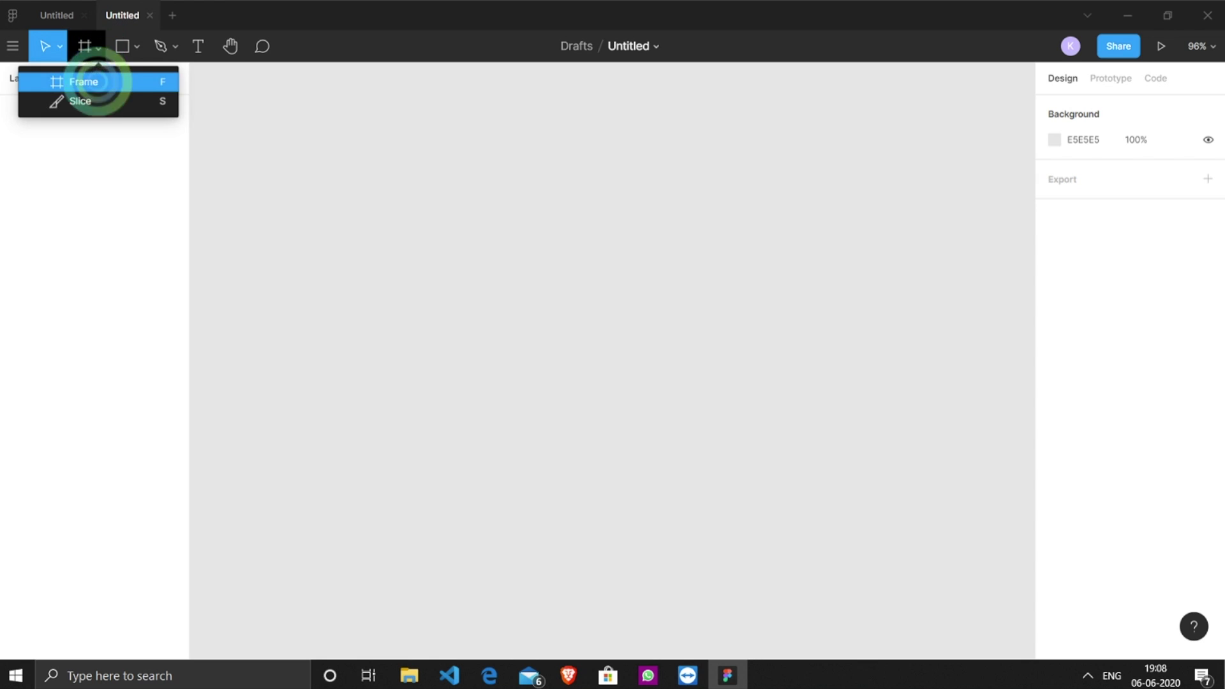
{"action": "left_click", "coordinate": [96, 81]}
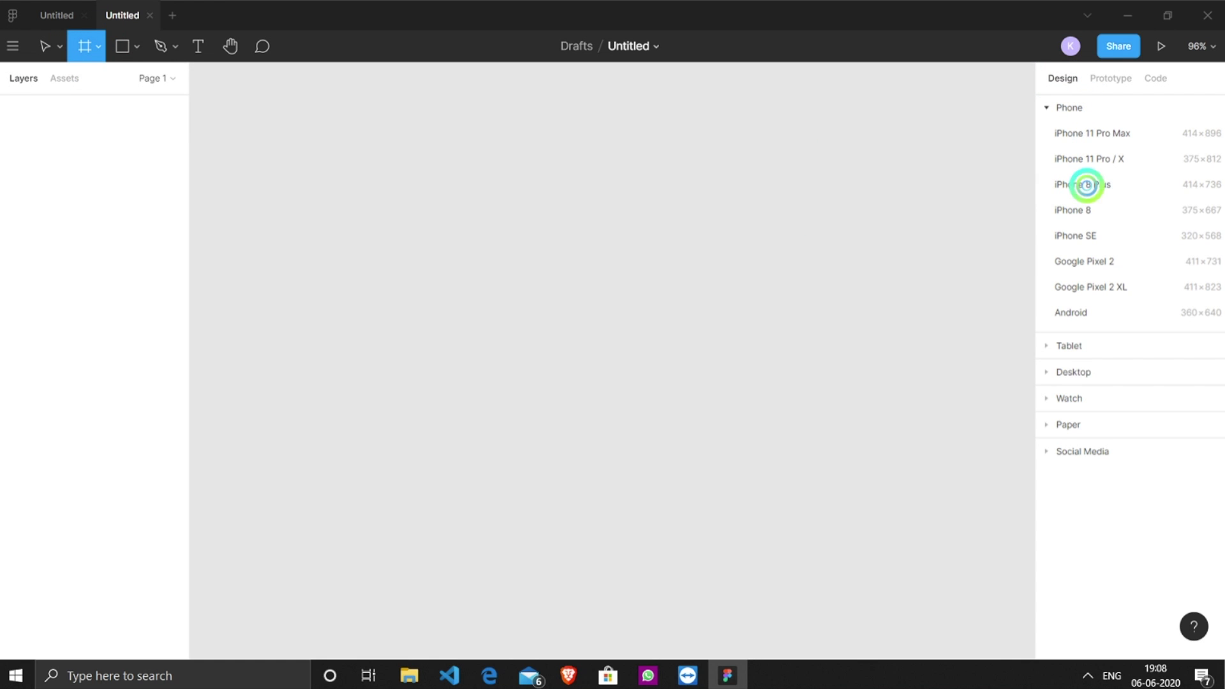
{"action": "left_click", "coordinate": [1086, 185]}
{"action": "scroll", "coordinate": [700, 282], "scroll_direction": "right", "scroll_amount": 3}
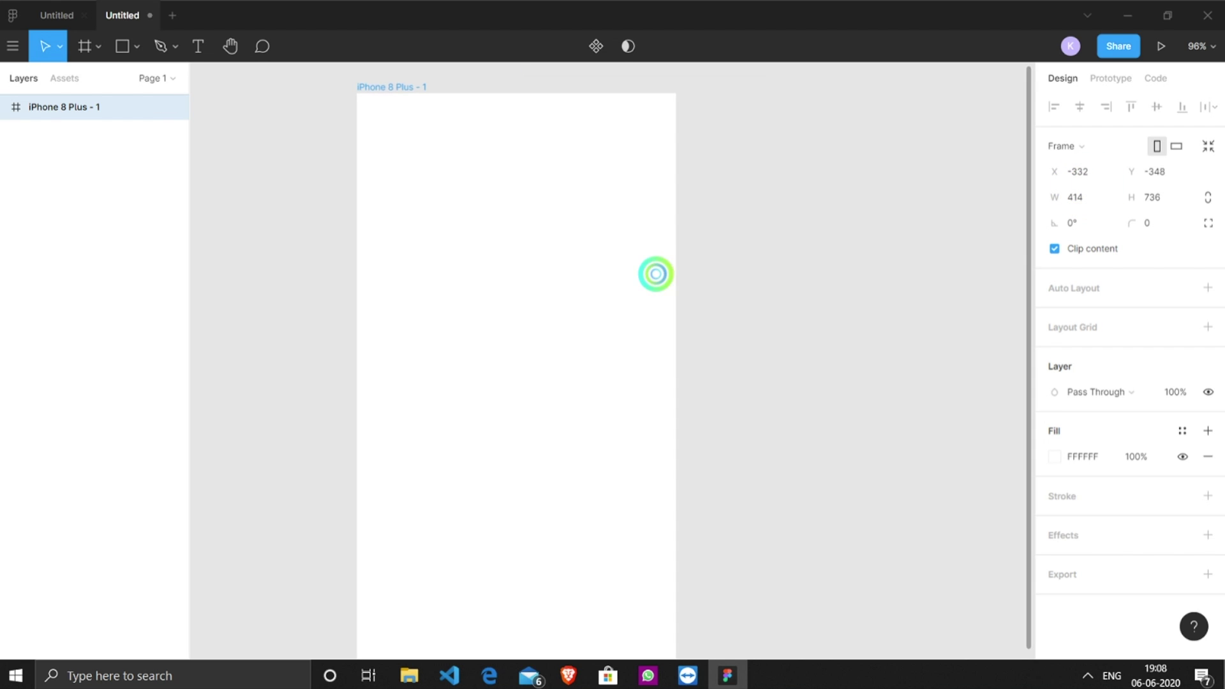
{"action": "left_click_drag", "start_coordinate": [655, 273], "coordinate": [643, 265]}
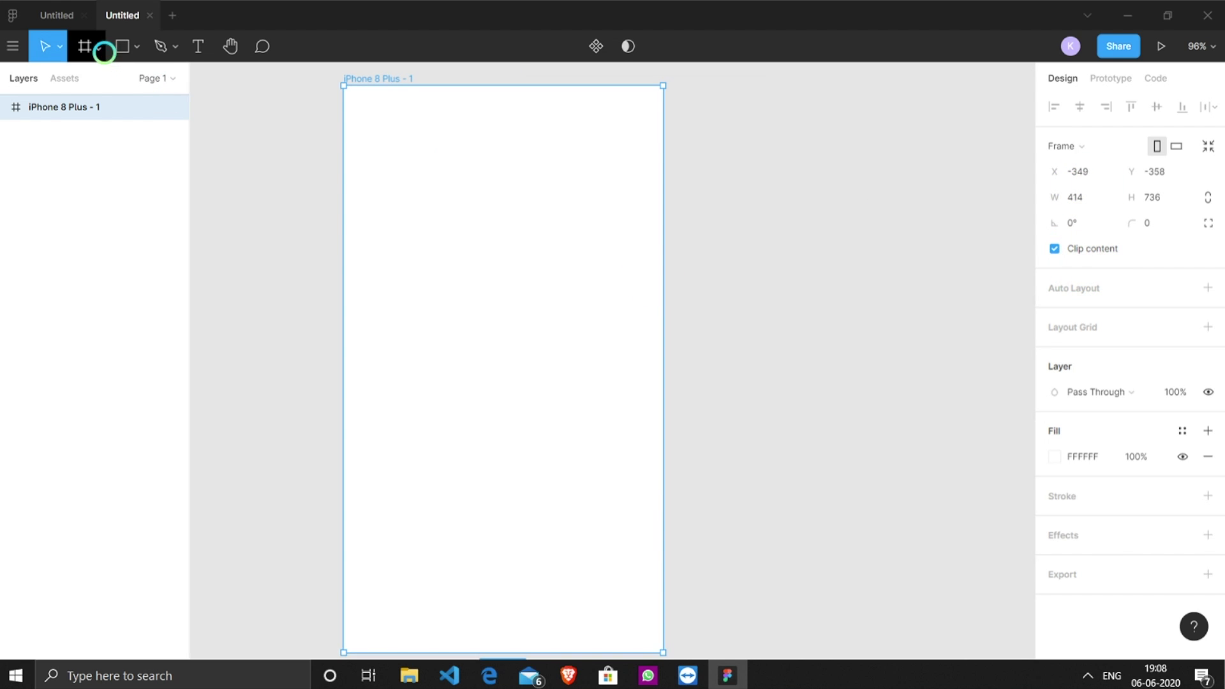
- Add a second iPhone 8 Plus frame beside the first one
{"action": "left_click", "coordinate": [99, 46]}
{"action": "left_click", "coordinate": [102, 81]}
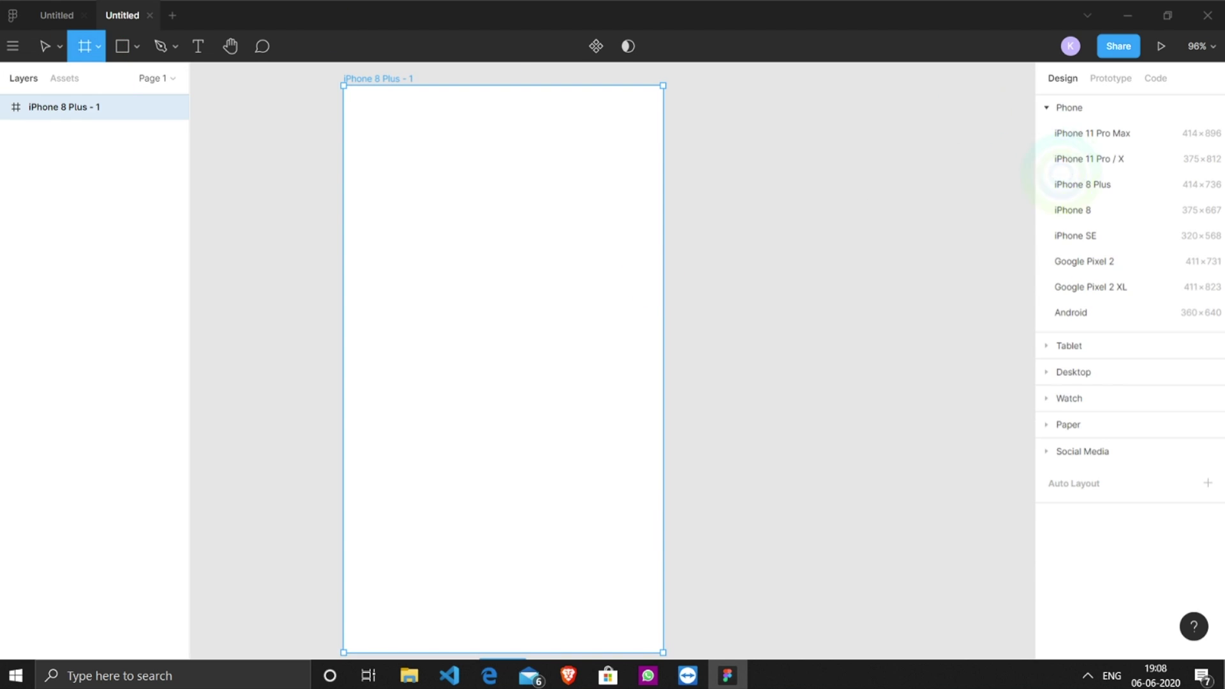
{"action": "left_click", "coordinate": [1073, 184]}
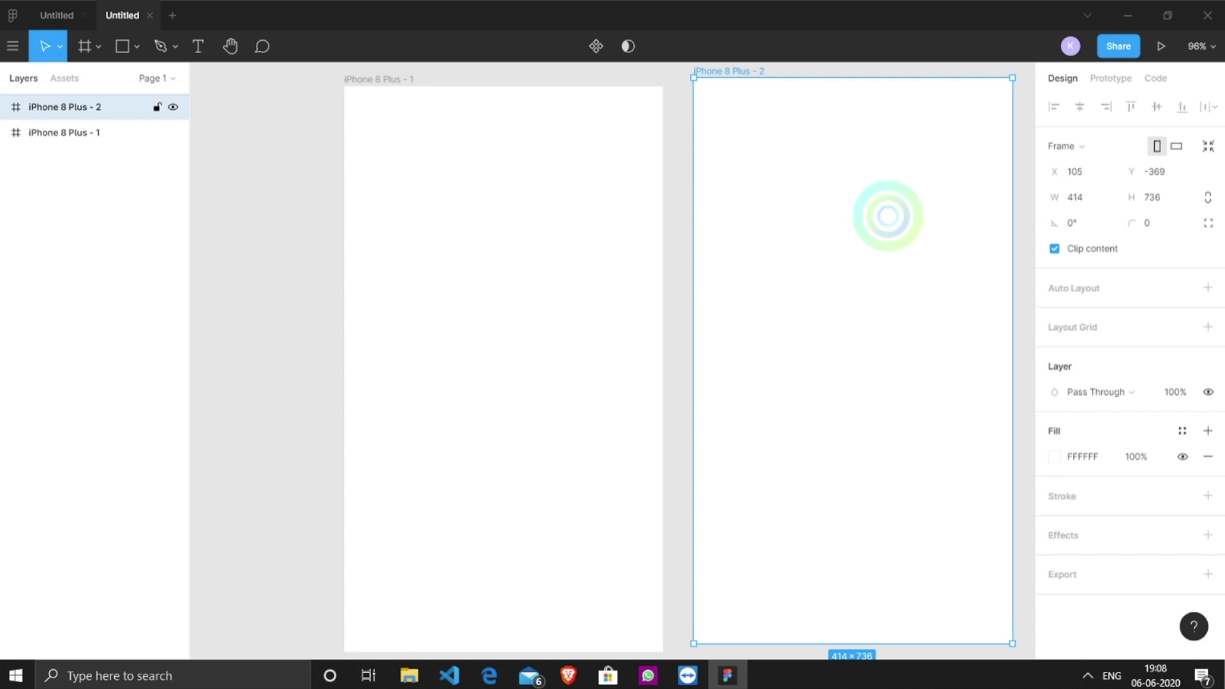
{"action": "left_click_drag", "start_coordinate": [882, 229], "coordinate": [886, 224]}
{"action": "left_click", "coordinate": [525, 290]}
{"action": "scroll", "coordinate": [520, 331], "scroll_direction": "down", "scroll_amount": 2}
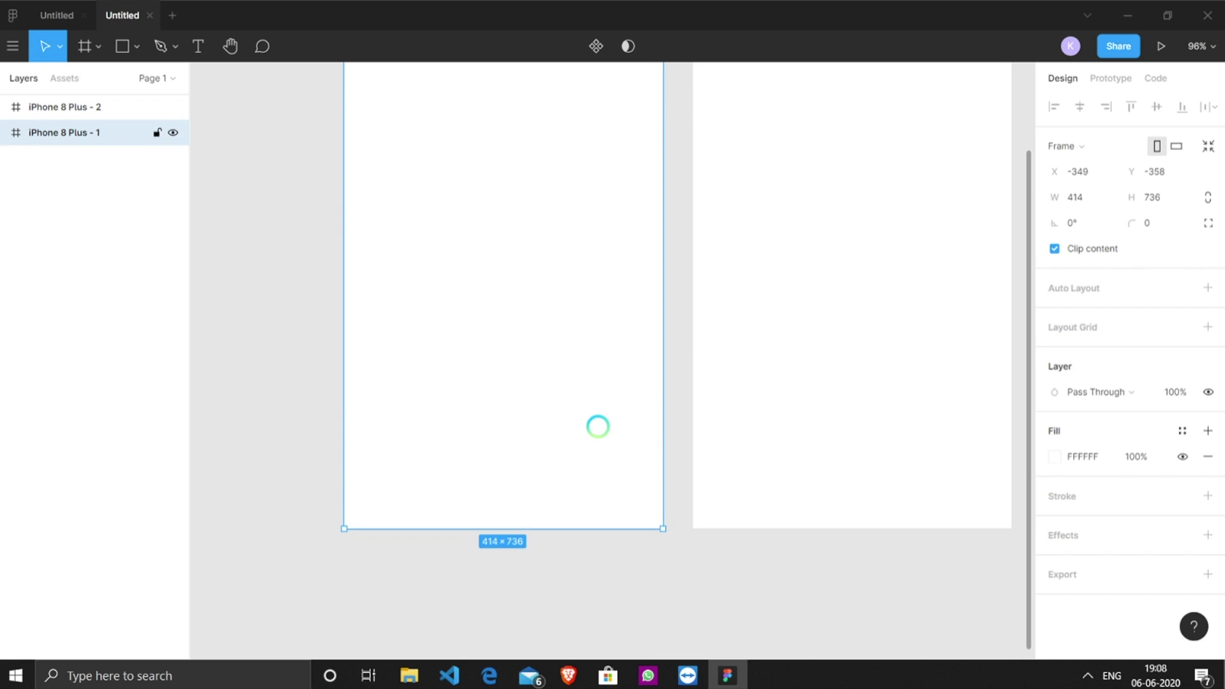
{"action": "scroll", "coordinate": [598, 426], "scroll_direction": "up", "scroll_amount": 2}
{"action": "scroll", "coordinate": [598, 426], "scroll_direction": "up", "scroll_amount": 1}
{"action": "scroll", "coordinate": [597, 426], "scroll_direction": "down", "scroll_amount": 1}
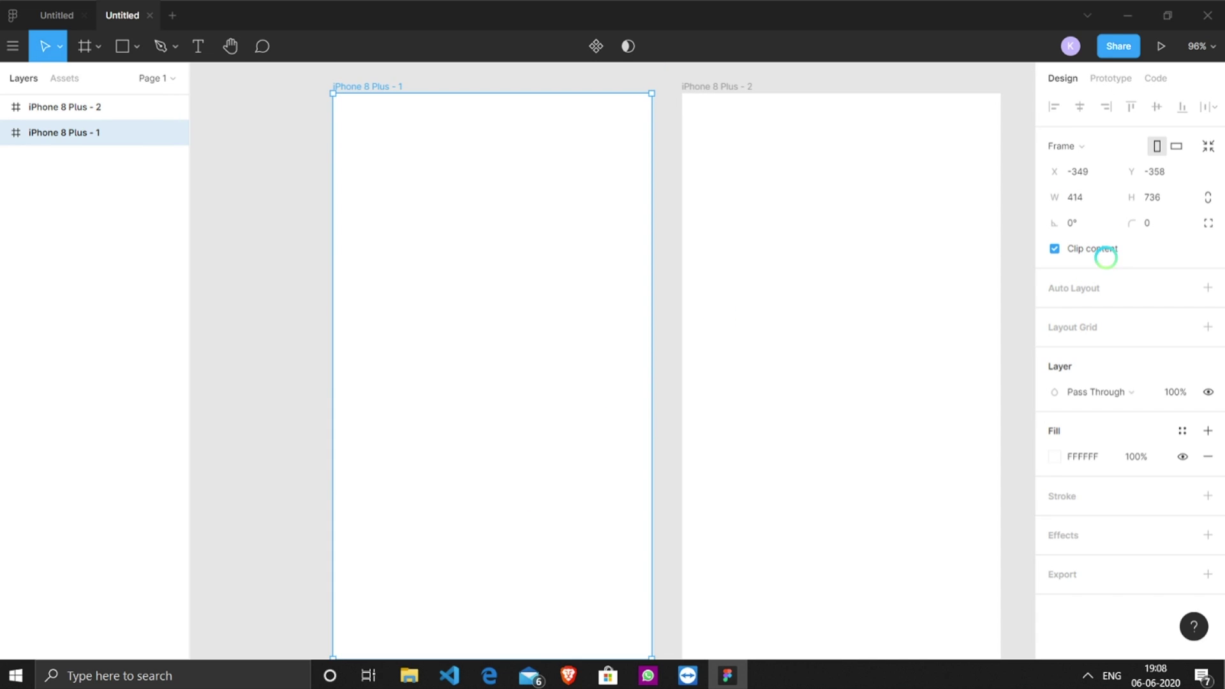
- Set the corner radius of both phone frames to 50
{"action": "key", "text": "BackSpace"}
{"action": "type", "text": "5"}
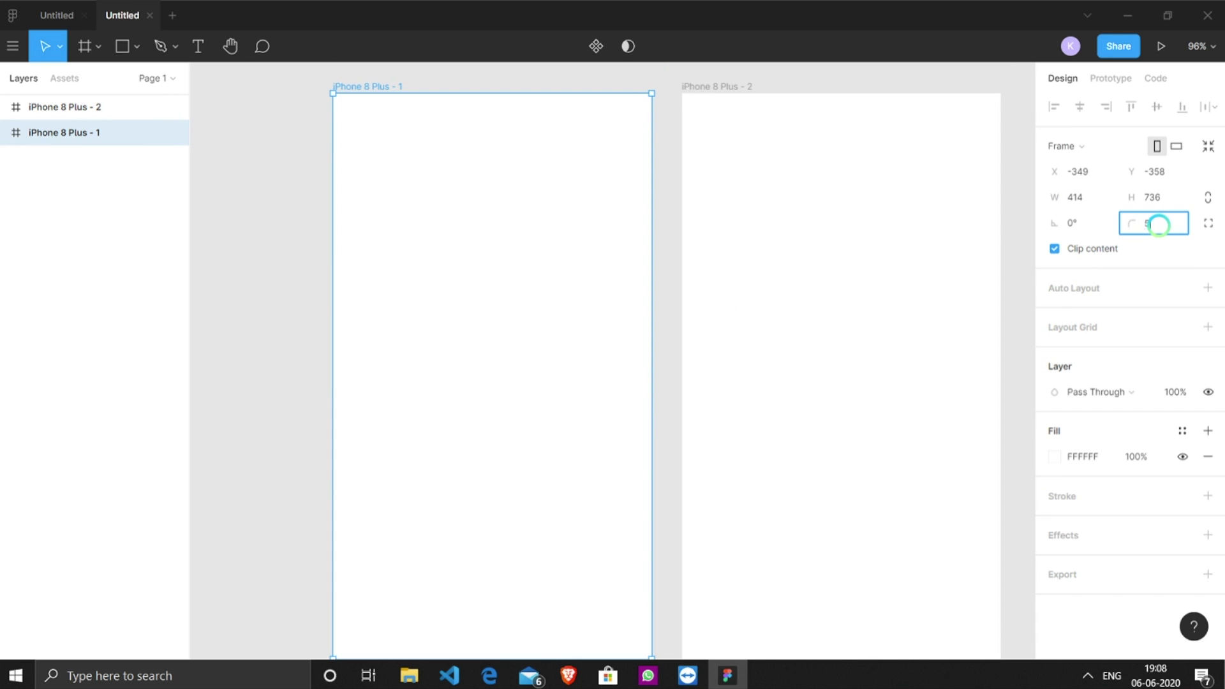
{"action": "key", "text": "Return"}
{"action": "left_click", "coordinate": [833, 178]}
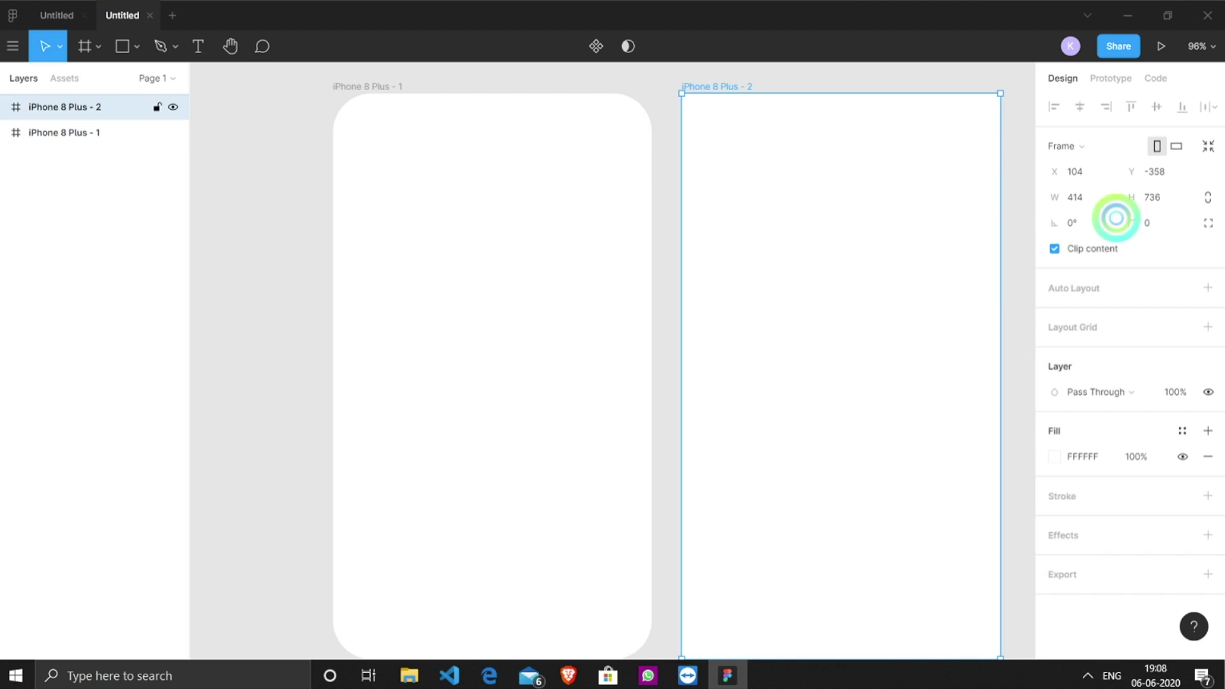
{"action": "key", "text": "BackSpace"}
{"action": "type", "text": "50"}
{"action": "key", "text": "Return"}
- Fill the first frame pale yellow F5FEC0, then view the finished mockup file
{"action": "left_click", "coordinate": [587, 282]}
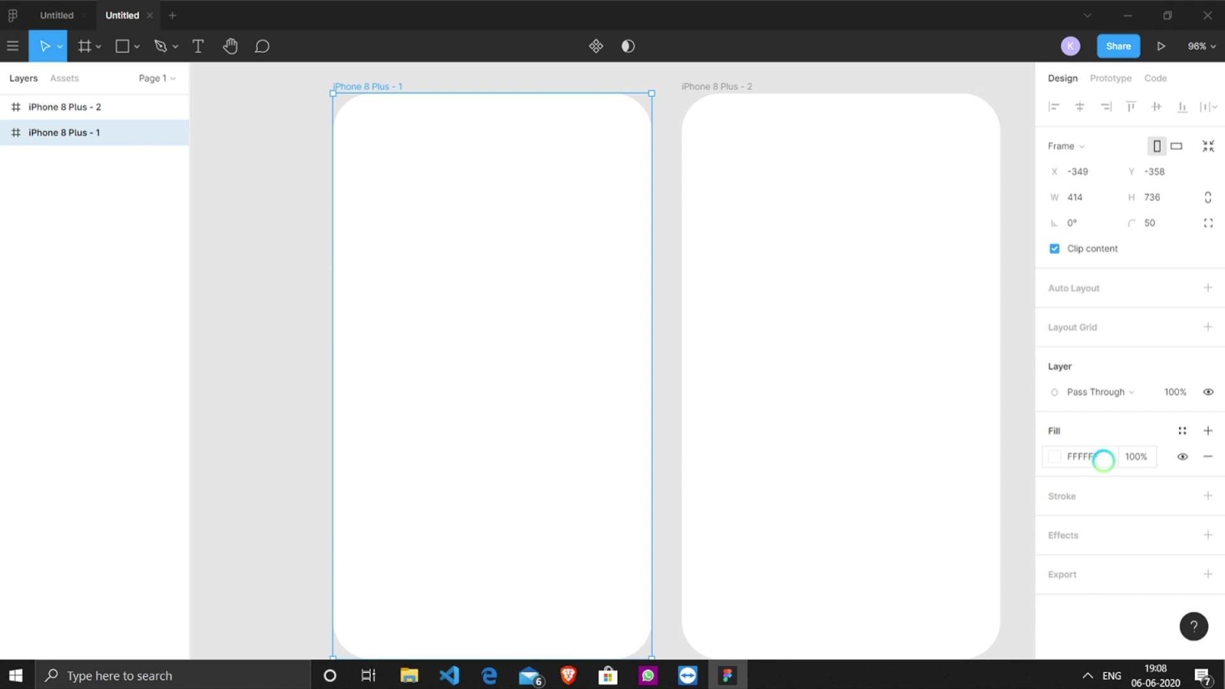
{"action": "left_click", "coordinate": [1055, 458]}
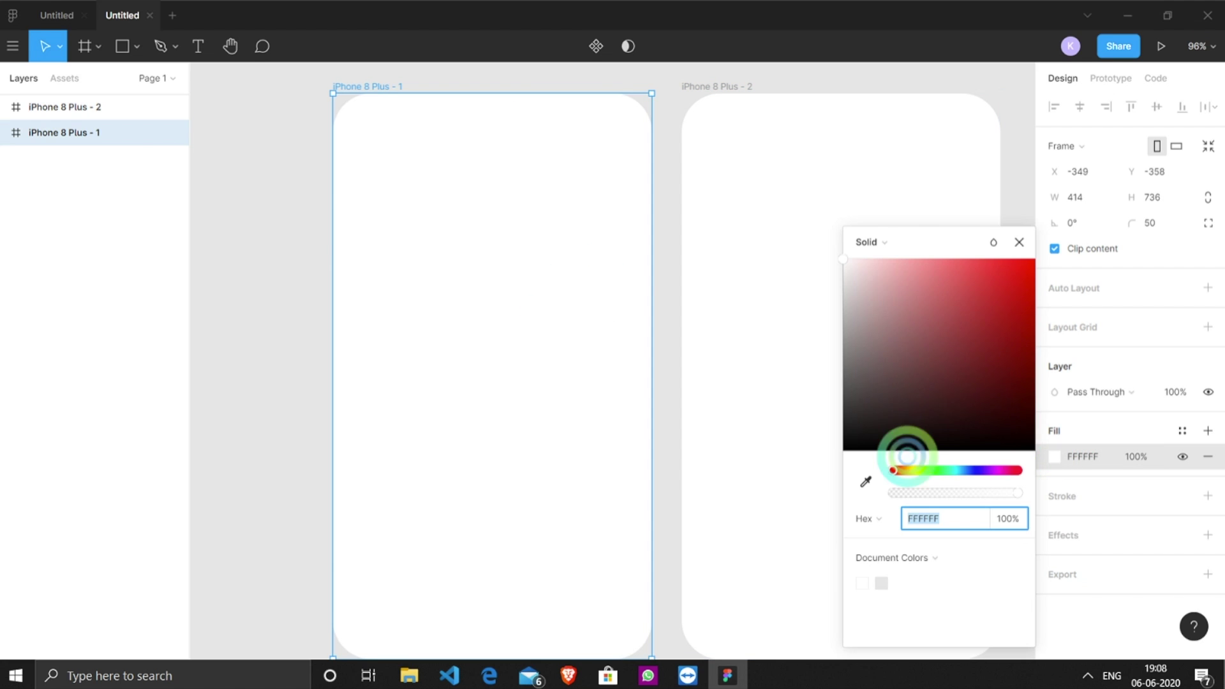
{"action": "left_click", "coordinate": [917, 470]}
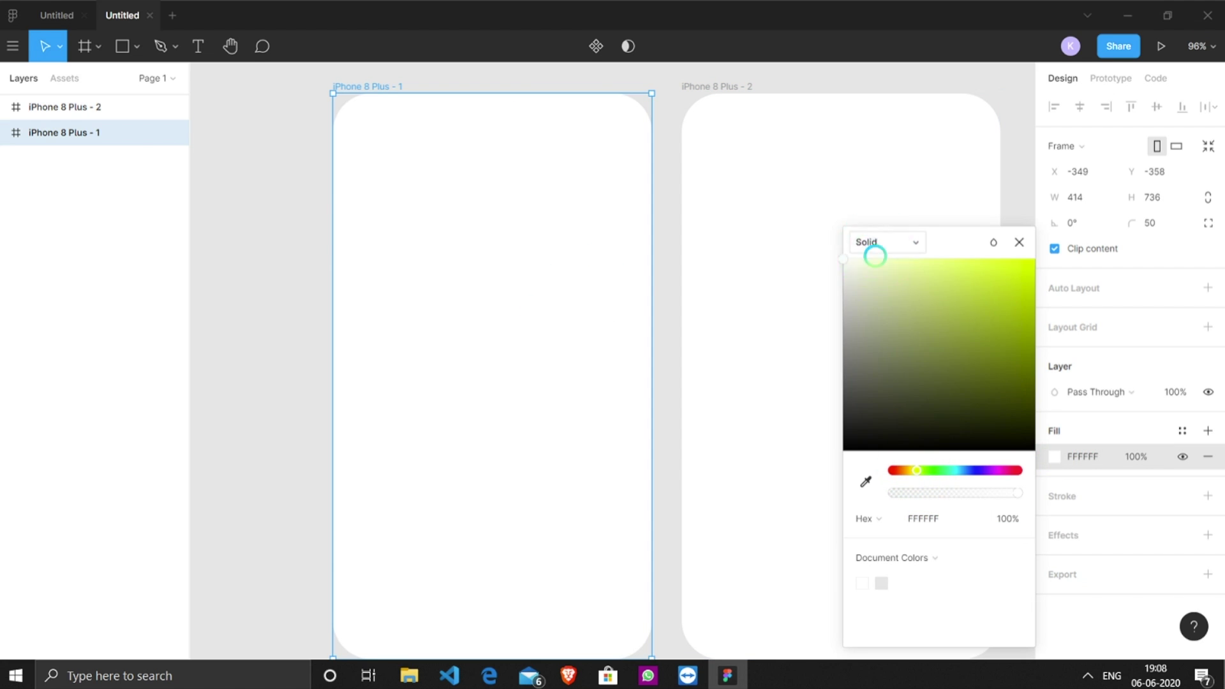
{"action": "left_click_drag", "start_coordinate": [877, 261], "coordinate": [881, 264]}
{"action": "left_click", "coordinate": [881, 267]}
{"action": "left_click", "coordinate": [991, 240]}
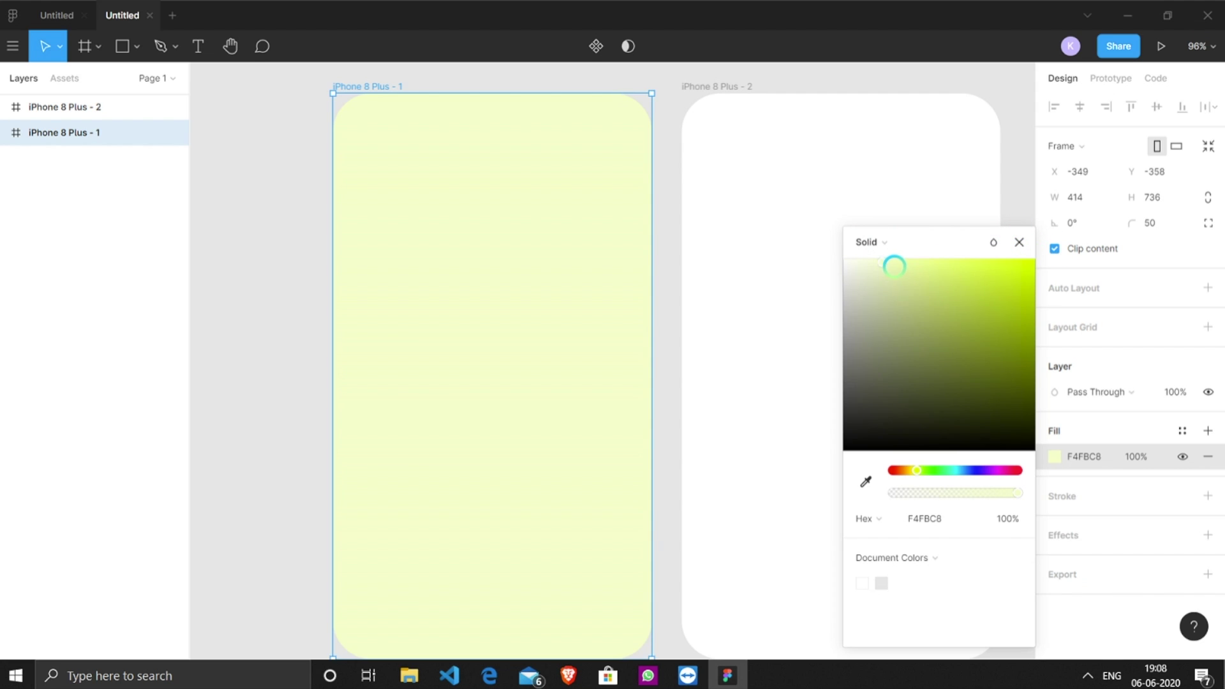
{"action": "left_click", "coordinate": [890, 260]}
{"action": "left_click", "coordinate": [1019, 243]}
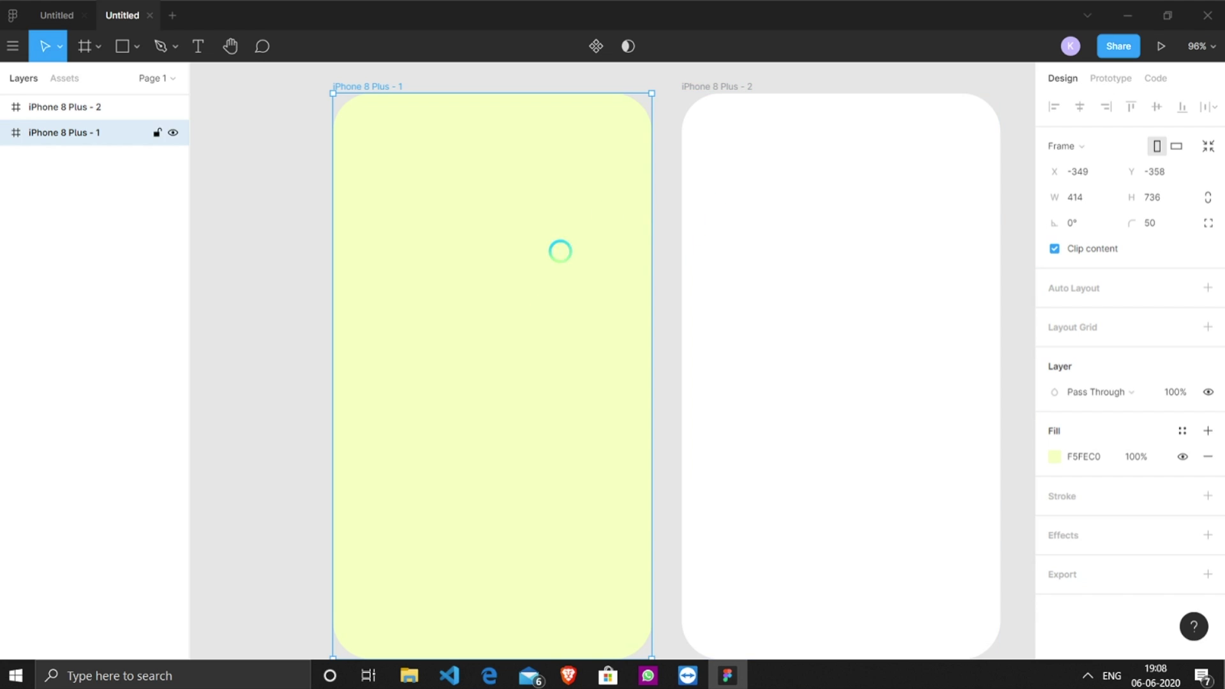
{"action": "left_click", "coordinate": [66, 9]}
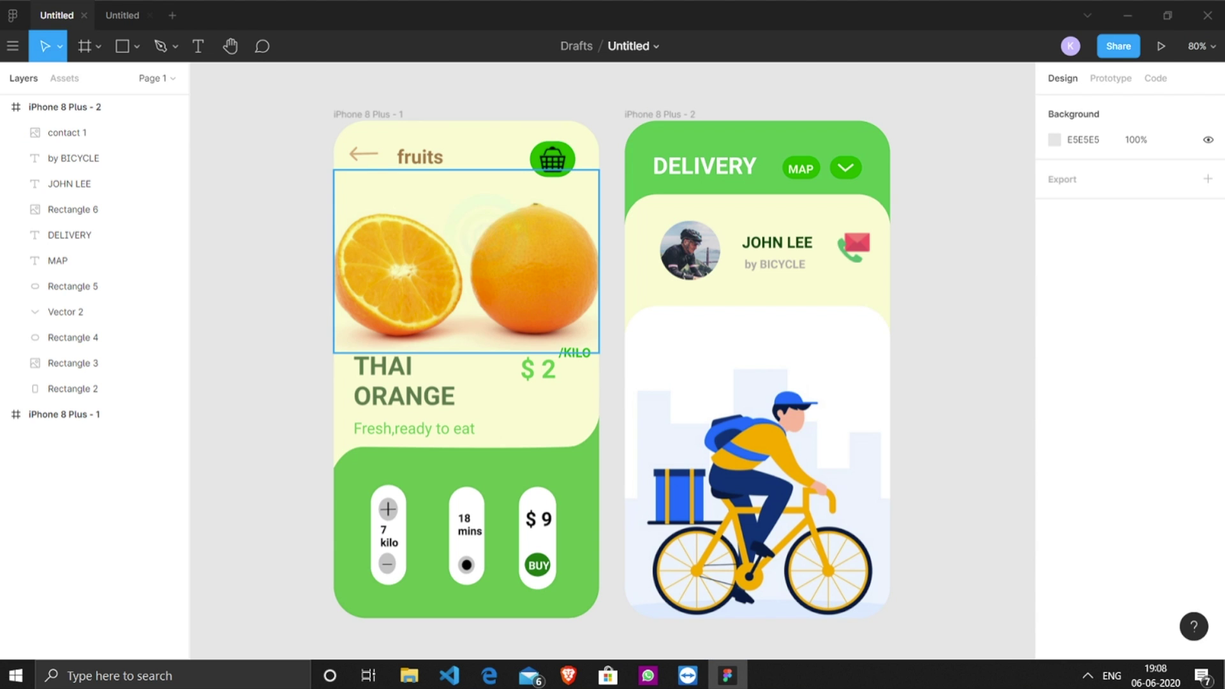
- In the new file, import orange.jpg from Downloads for placing
{"action": "left_click", "coordinate": [123, 9]}
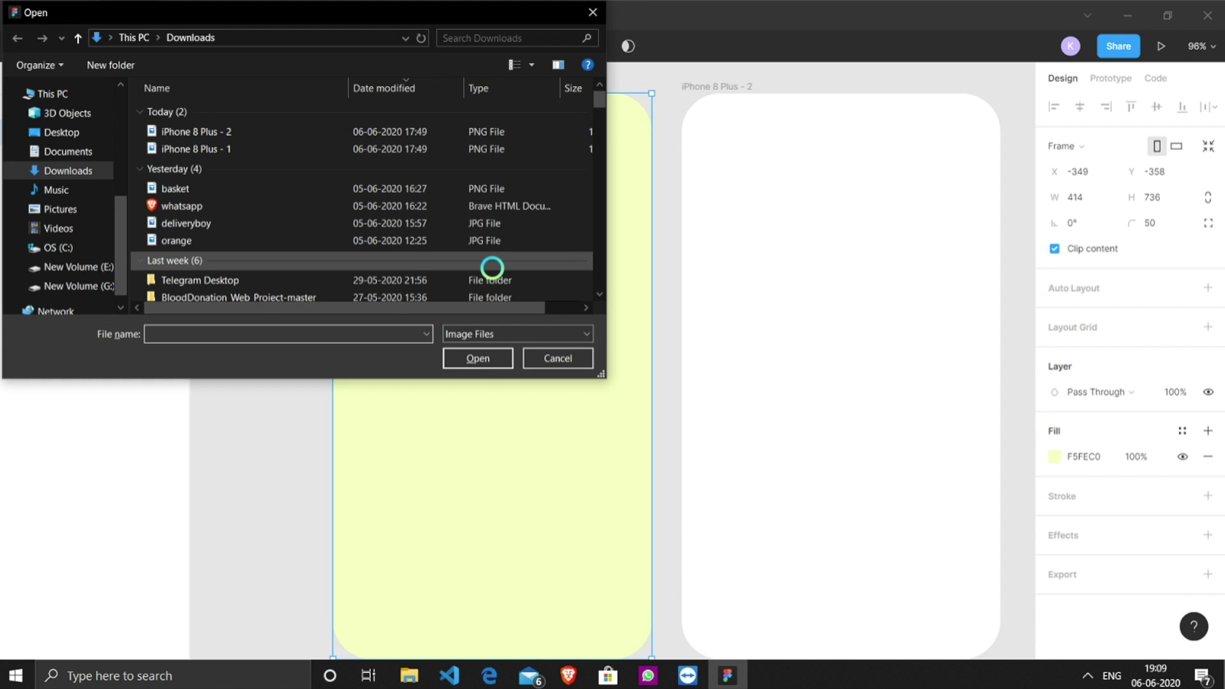
{"action": "left_click", "coordinate": [258, 343]}
{"action": "type", "text": "ora"}
{"action": "left_click", "coordinate": [253, 347]}
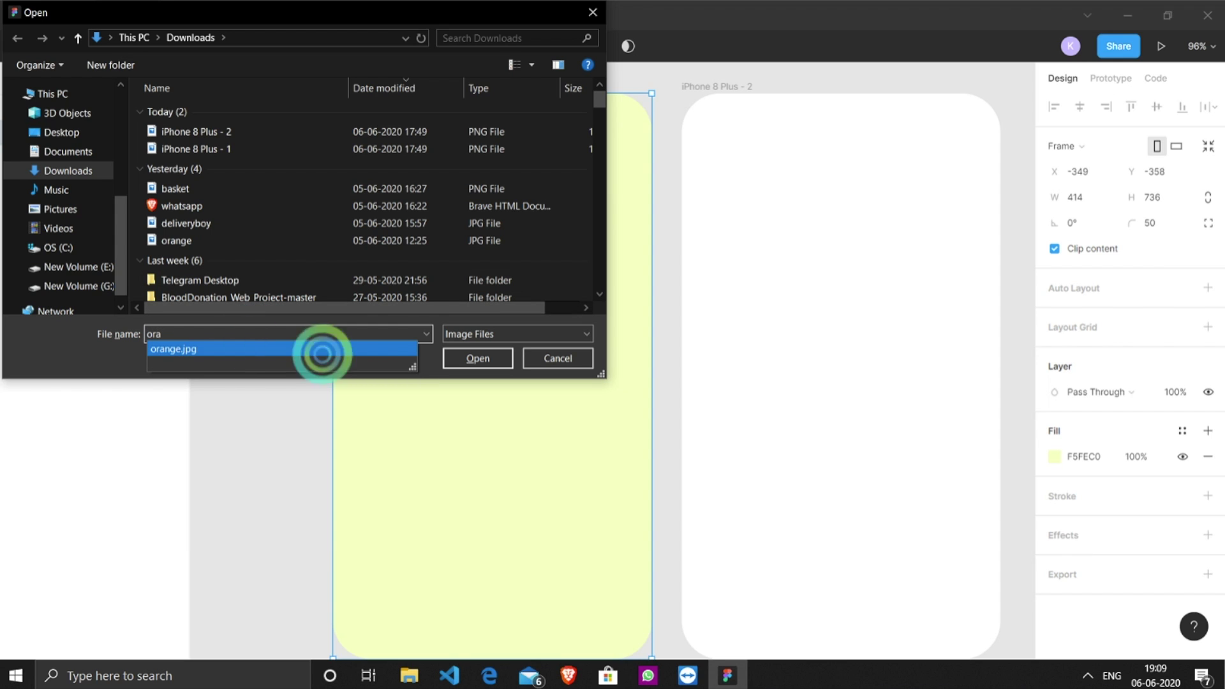
{"action": "left_click", "coordinate": [469, 358]}
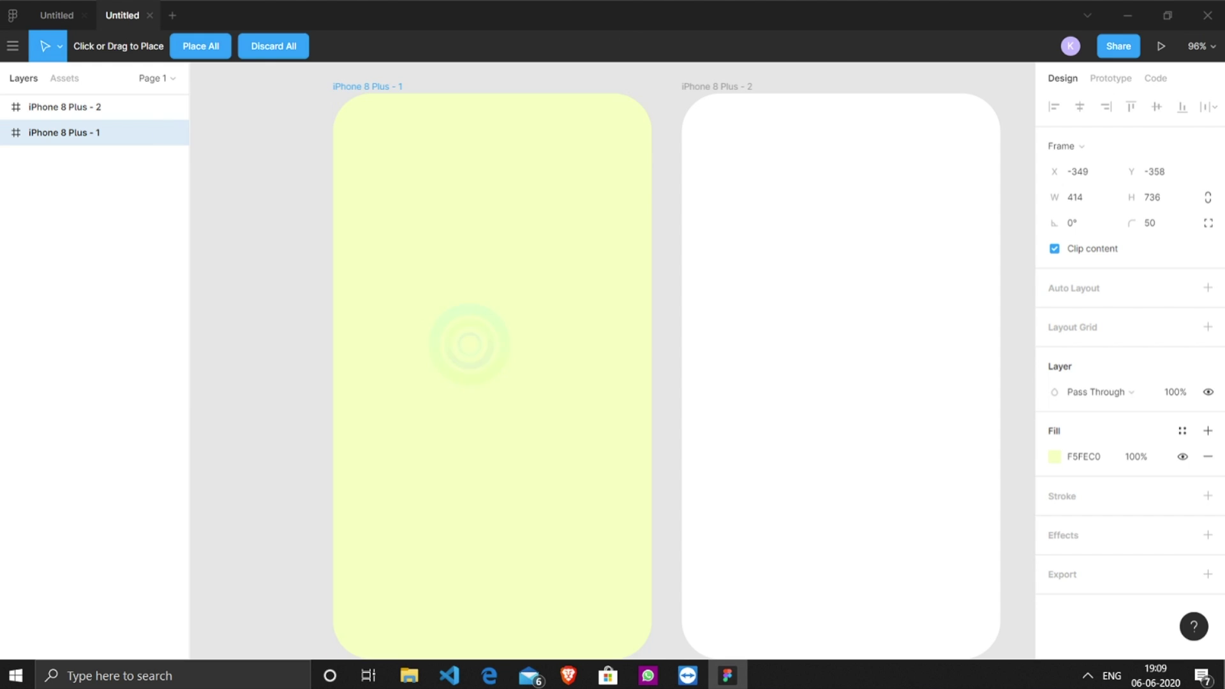
- Place the orange photo on the first frame and roughly position and shrink it
{"action": "left_click", "coordinate": [490, 250]}
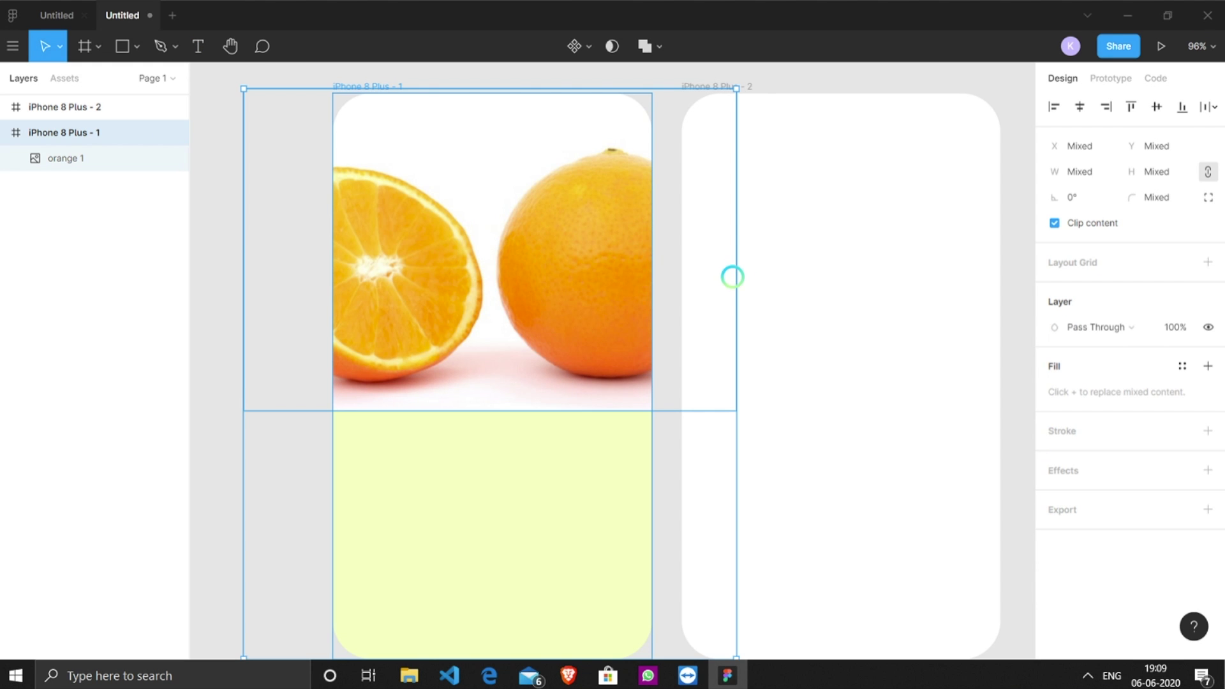
{"action": "left_click_drag", "start_coordinate": [722, 283], "coordinate": [705, 293]}
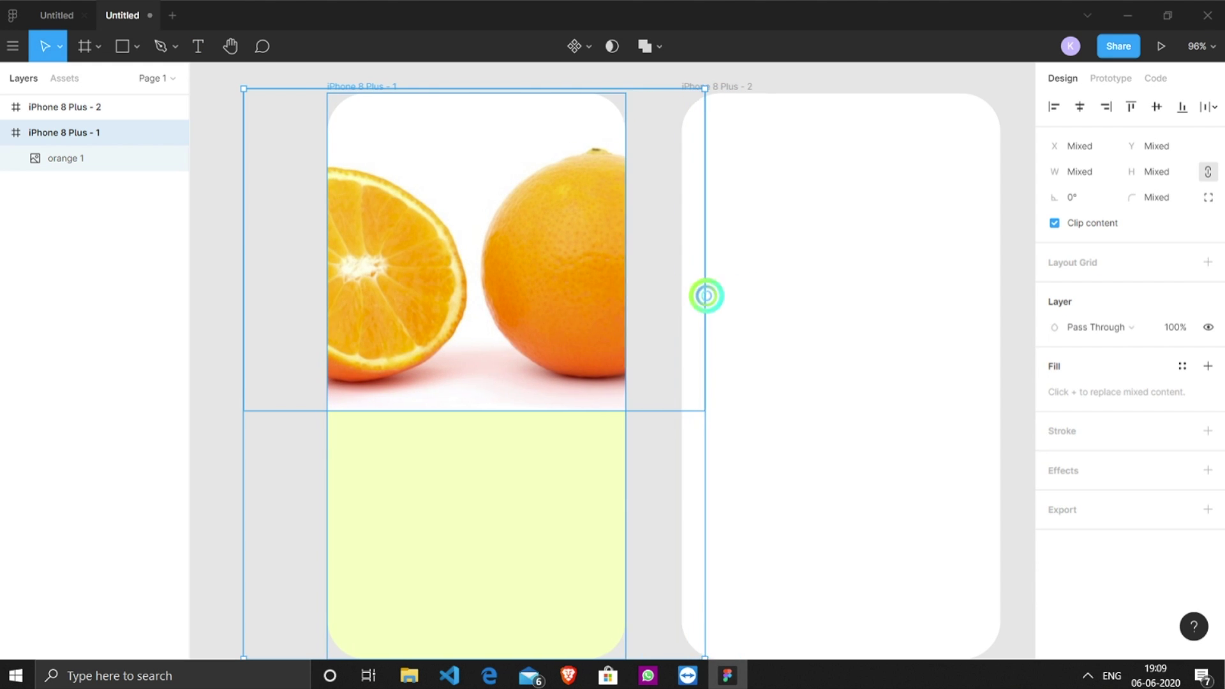
{"action": "double_click", "coordinate": [544, 247]}
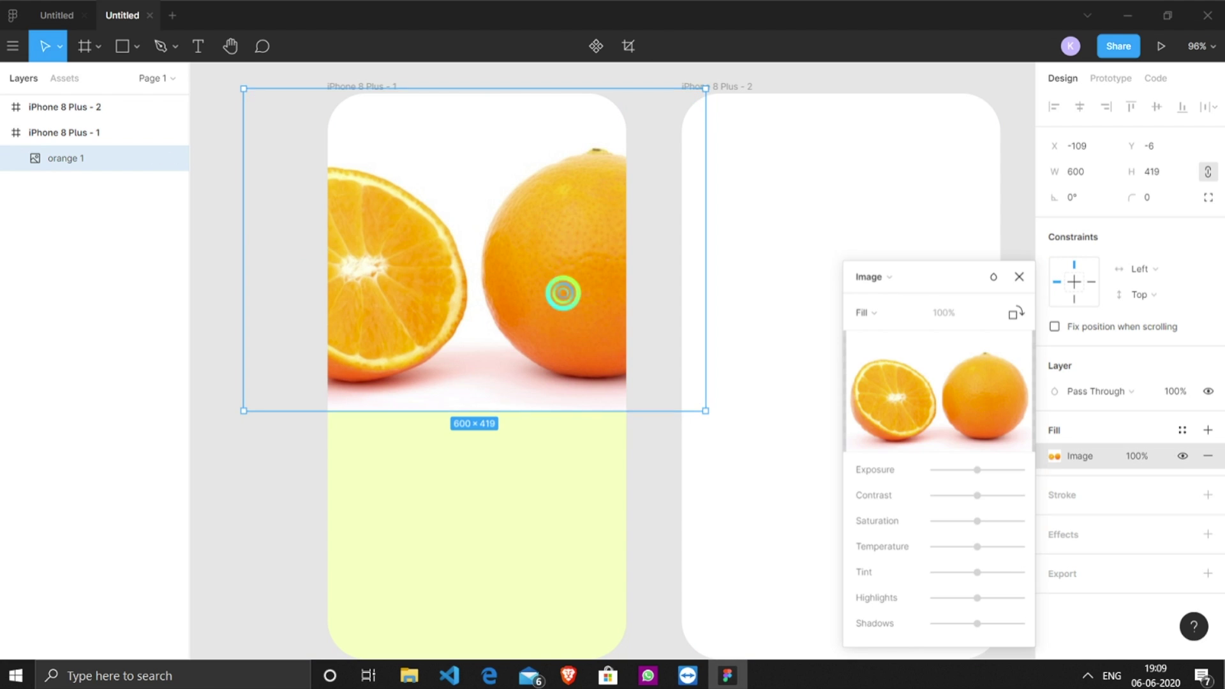
{"action": "left_click_drag", "start_coordinate": [544, 246], "coordinate": [593, 350]}
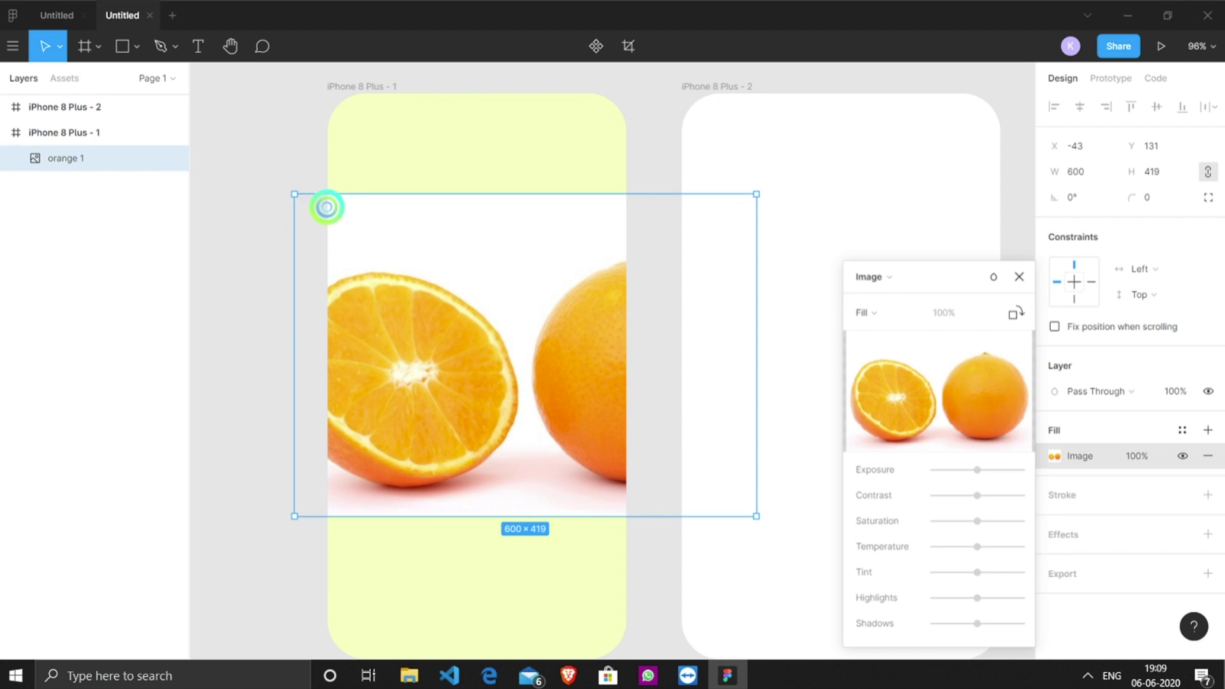
{"action": "left_click_drag", "start_coordinate": [326, 206], "coordinate": [362, 242]}
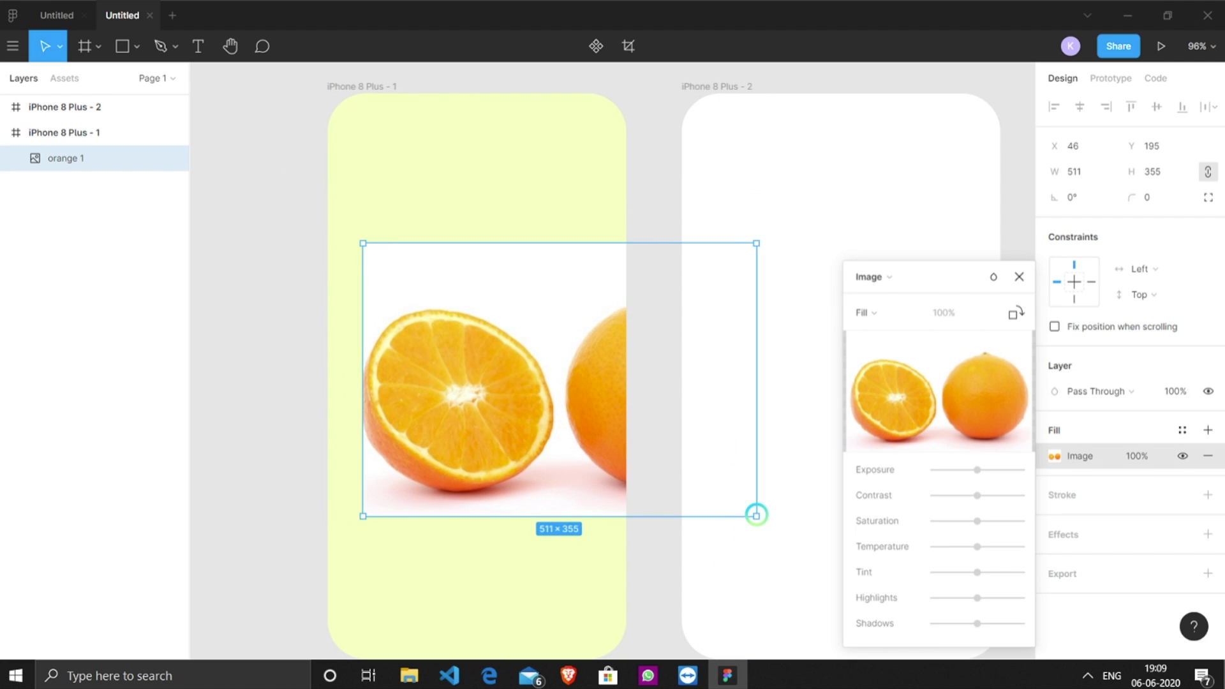
{"action": "right_click", "coordinate": [751, 485]}
{"action": "left_click", "coordinate": [694, 471]}
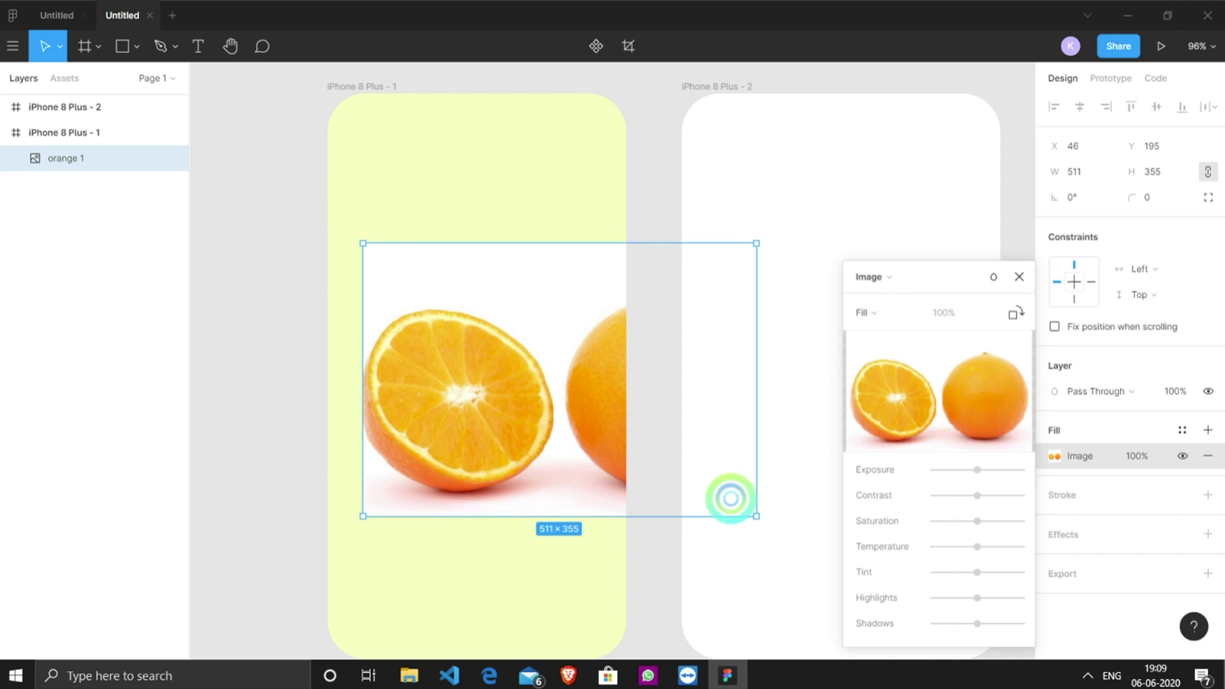
{"action": "right_click", "coordinate": [752, 486]}
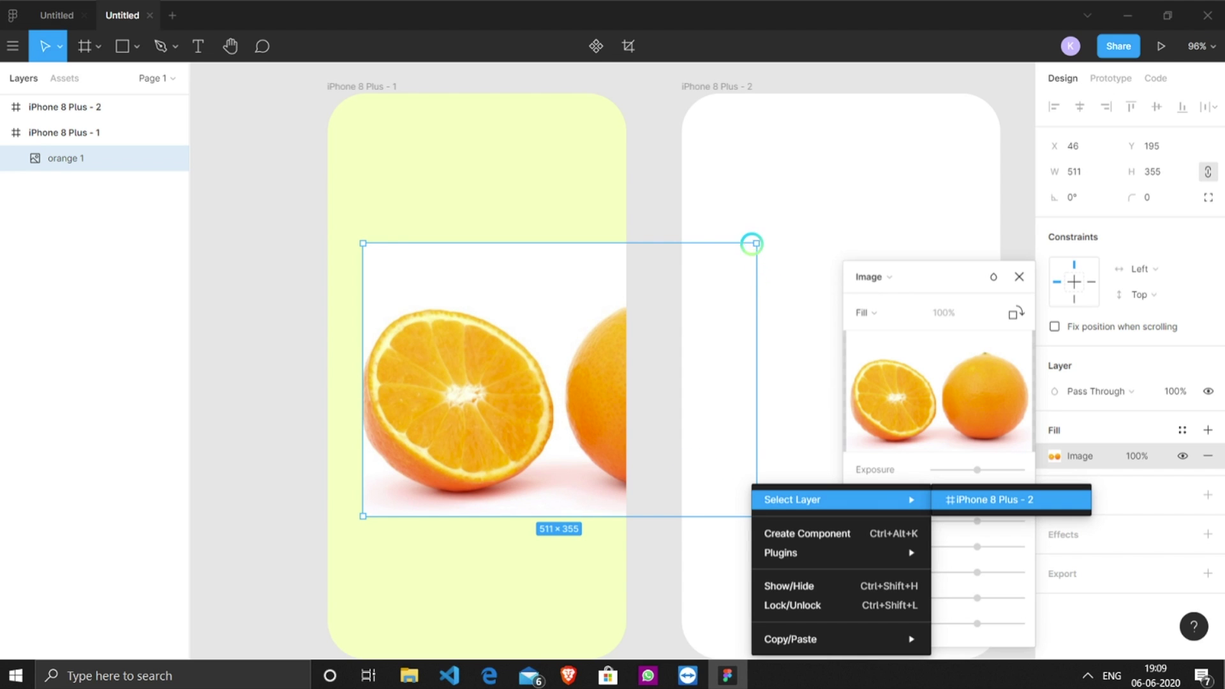
{"action": "left_click", "coordinate": [752, 242]}
- Resize the photo to 388×272, flush left in the frame, with Multiply blend mode
{"action": "left_click_drag", "start_coordinate": [752, 241], "coordinate": [631, 255]}
{"action": "mouse_move", "coordinate": [472, 364]}
{"action": "left_mouse_down"}
{"action": "mouse_move", "coordinate": [447, 296]}
{"action": "mouse_move", "coordinate": [460, 296]}
{"action": "left_mouse_up"}
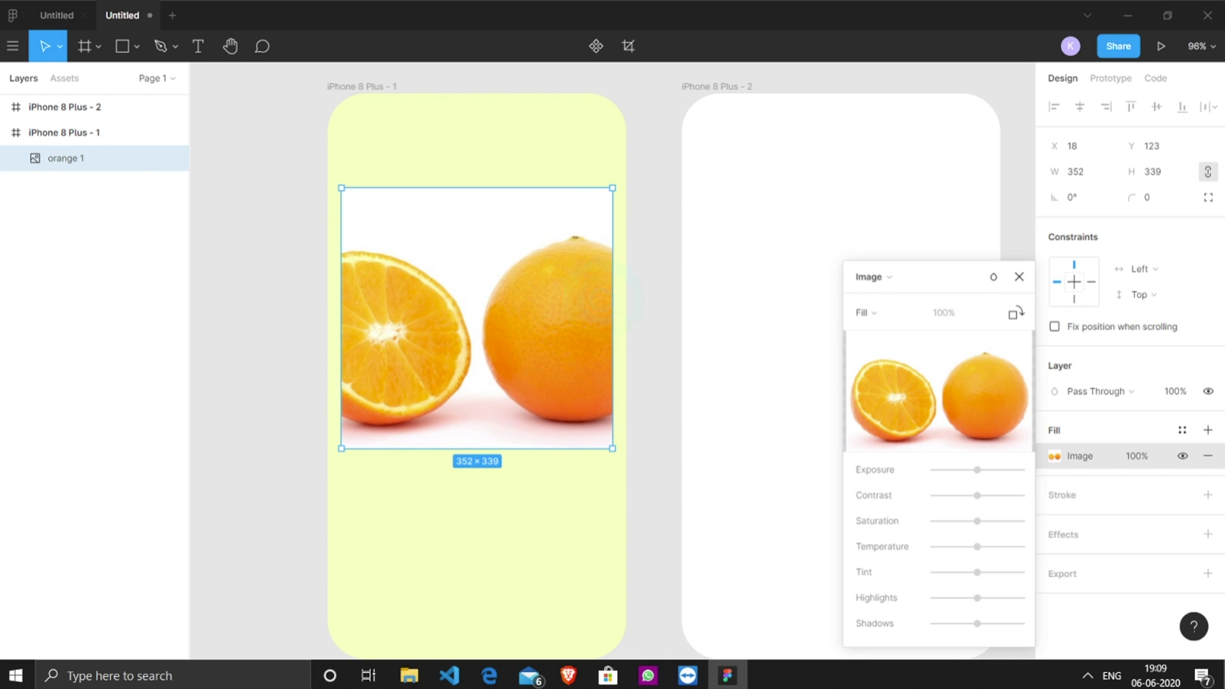
{"action": "left_click_drag", "start_coordinate": [617, 302], "coordinate": [626, 301]}
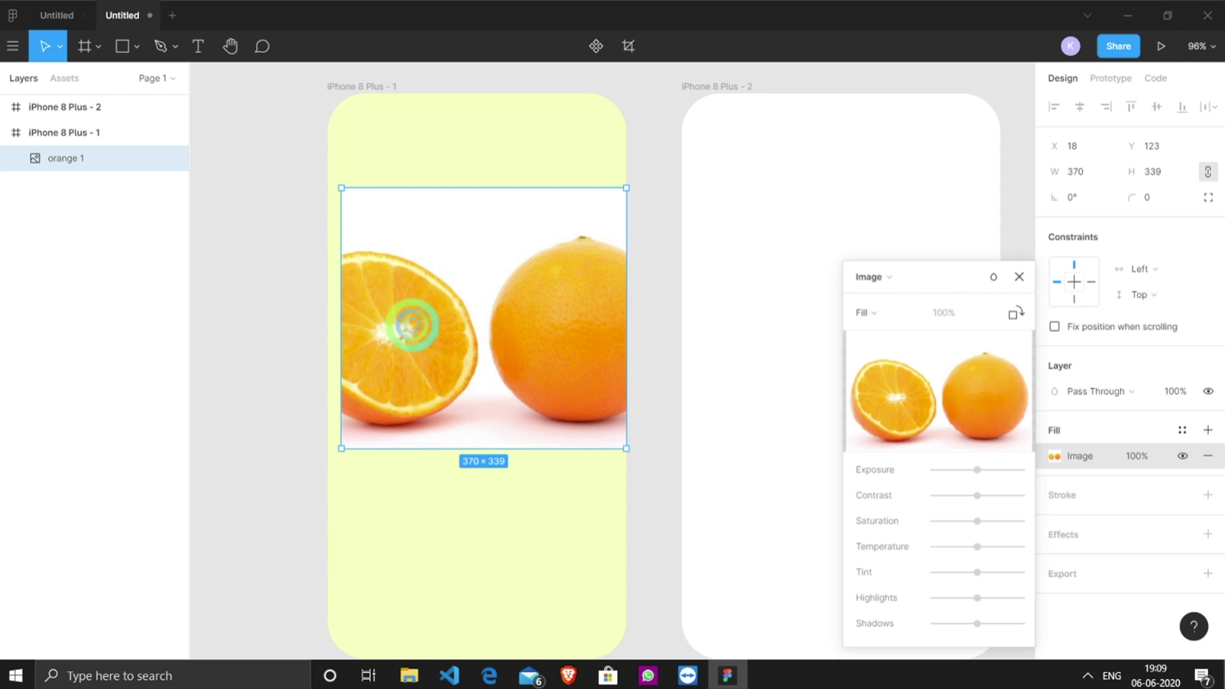
{"action": "left_click_drag", "start_coordinate": [335, 312], "coordinate": [326, 310]}
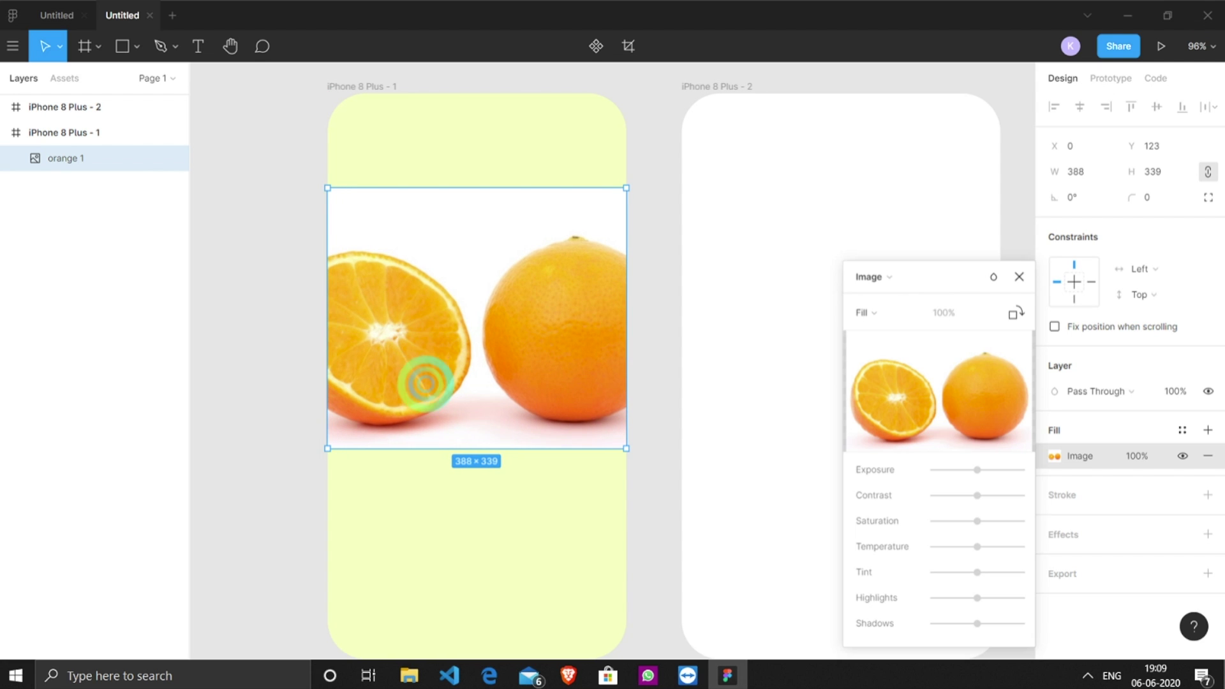
{"action": "left_click_drag", "start_coordinate": [453, 447], "coordinate": [441, 398]}
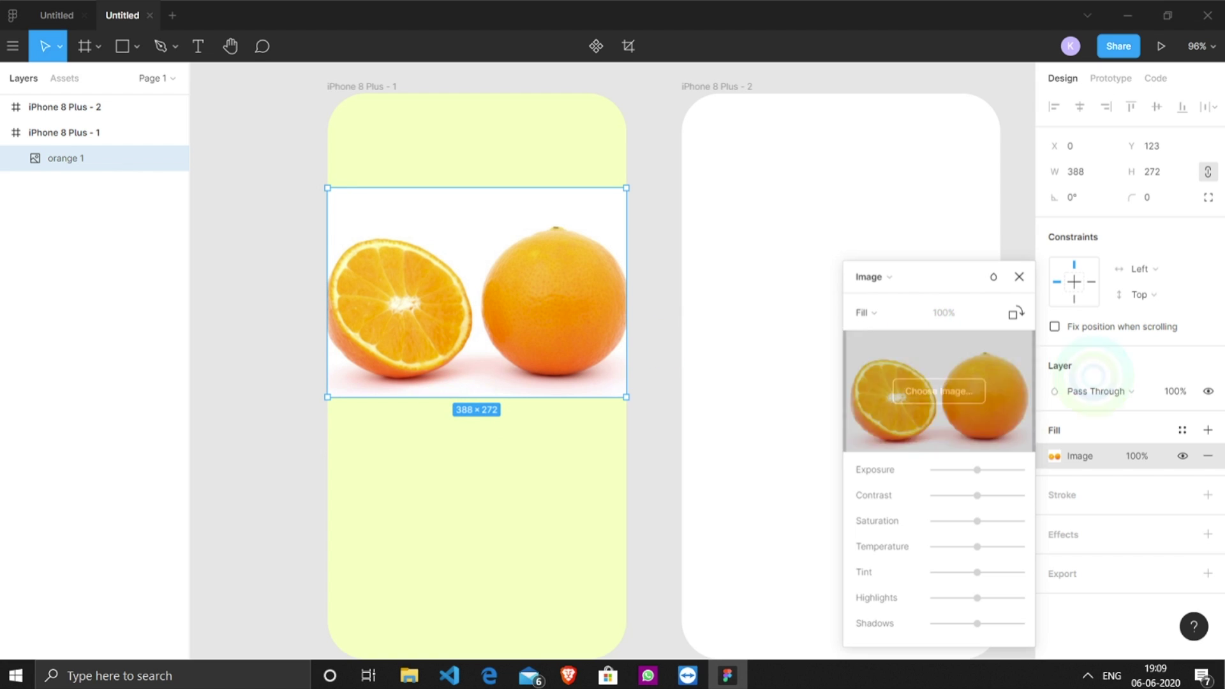
{"action": "left_click", "coordinate": [1095, 390]}
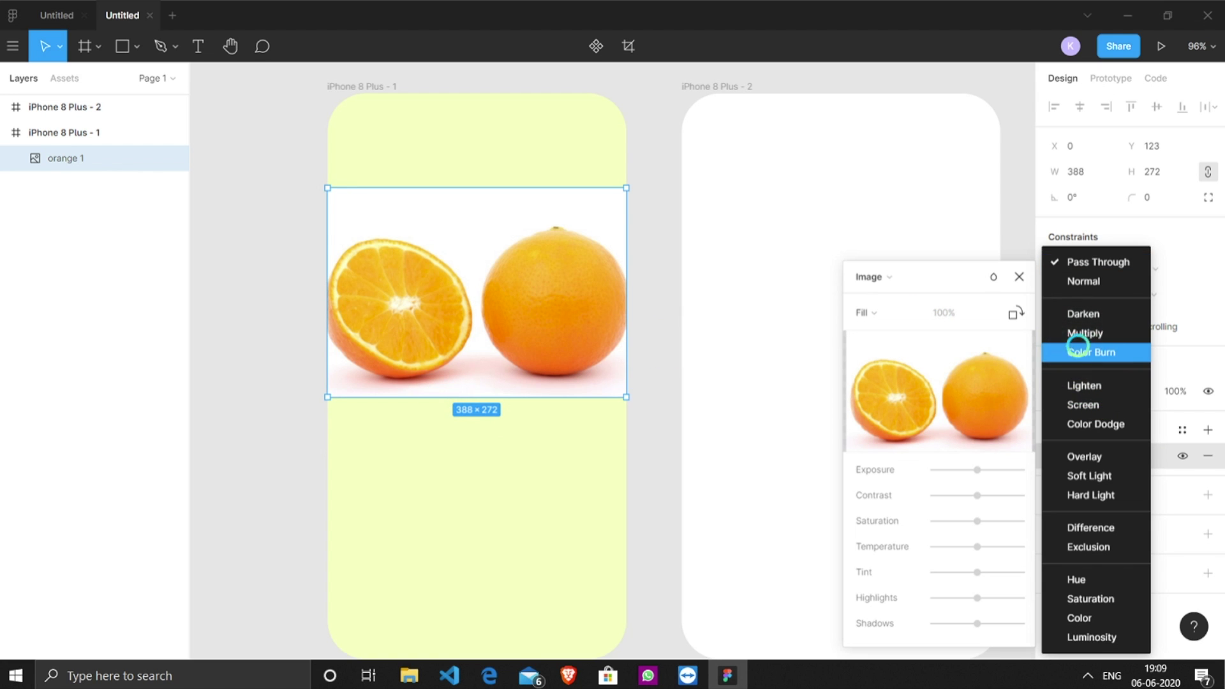
{"action": "left_click", "coordinate": [1085, 334]}
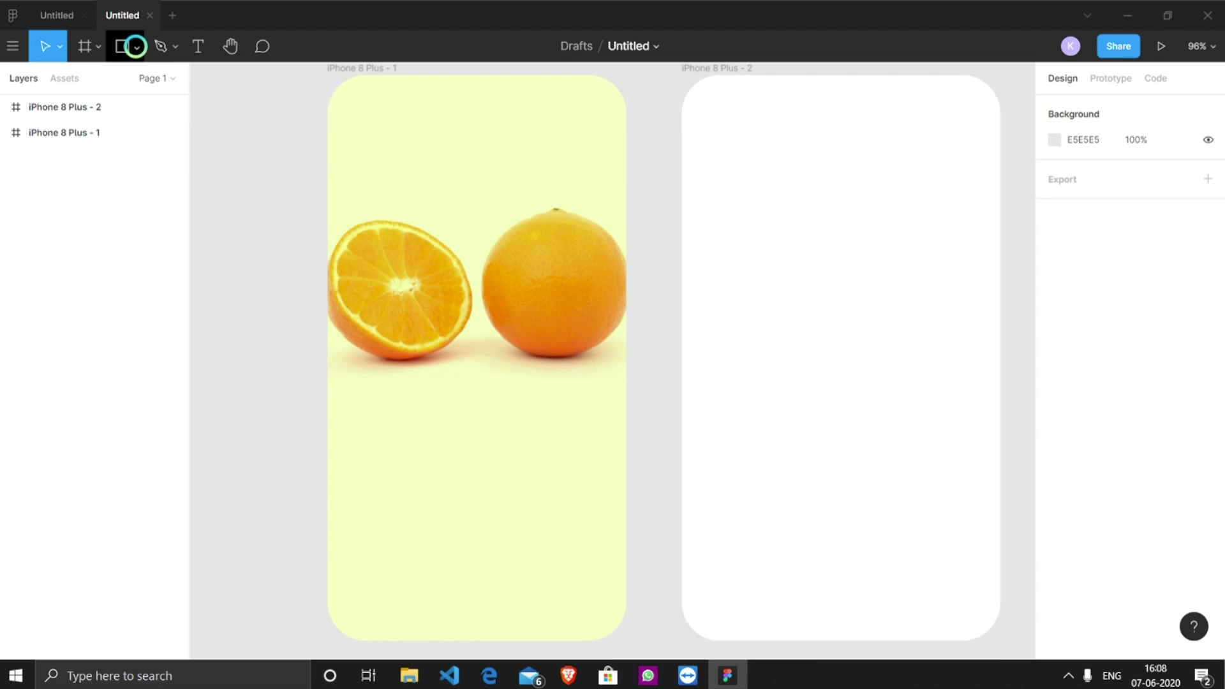
- Draw a grey 388×197 rectangle across the frame's bottom, checking the reference design
{"action": "left_click", "coordinate": [136, 46]}
{"action": "left_click", "coordinate": [138, 82]}
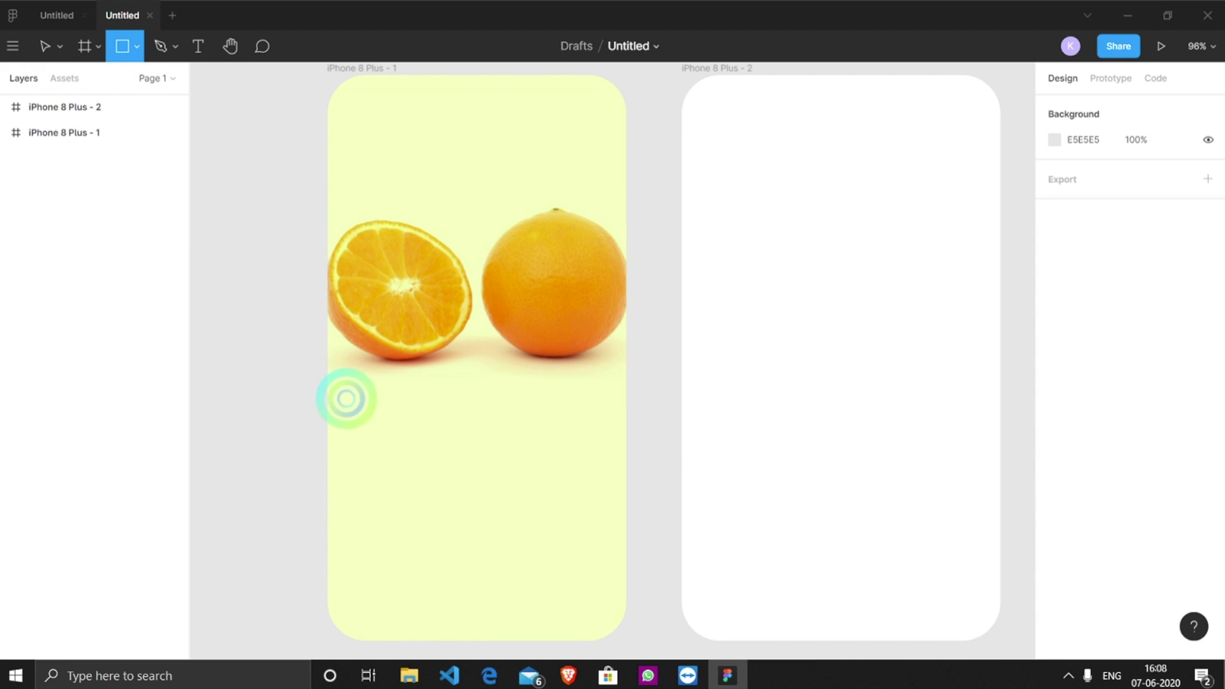
{"action": "left_click_drag", "start_coordinate": [328, 477], "coordinate": [634, 629]}
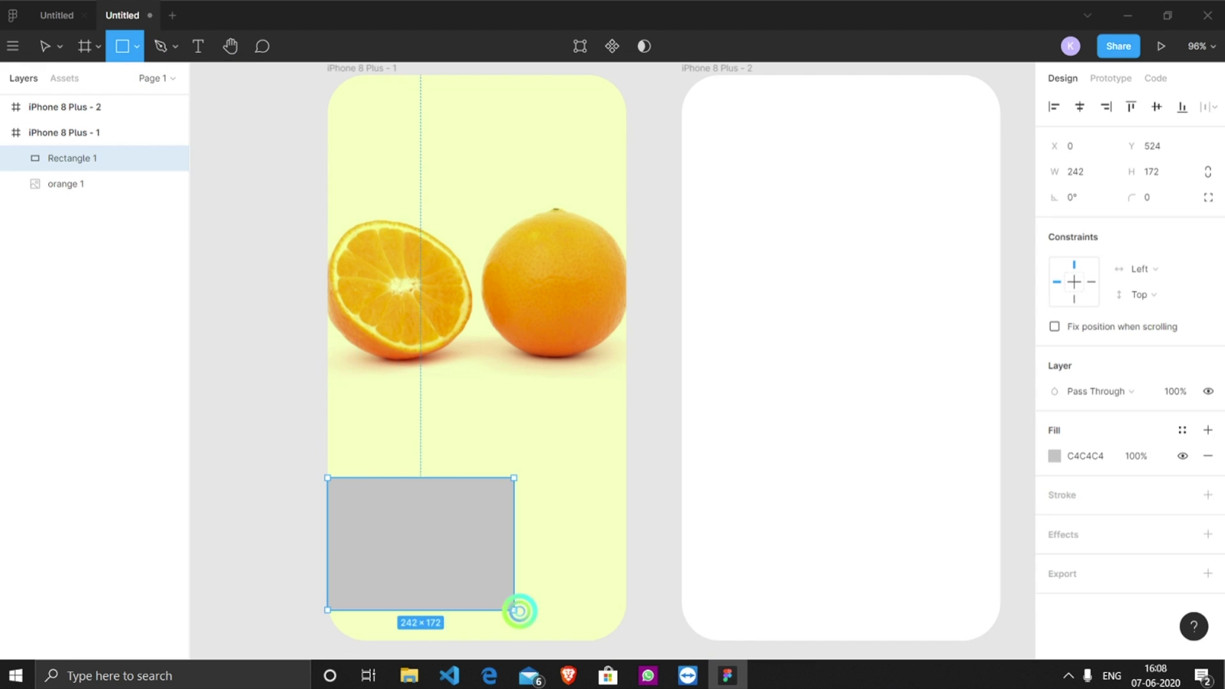
{"action": "left_click_drag", "start_coordinate": [633, 629], "coordinate": [628, 627]}
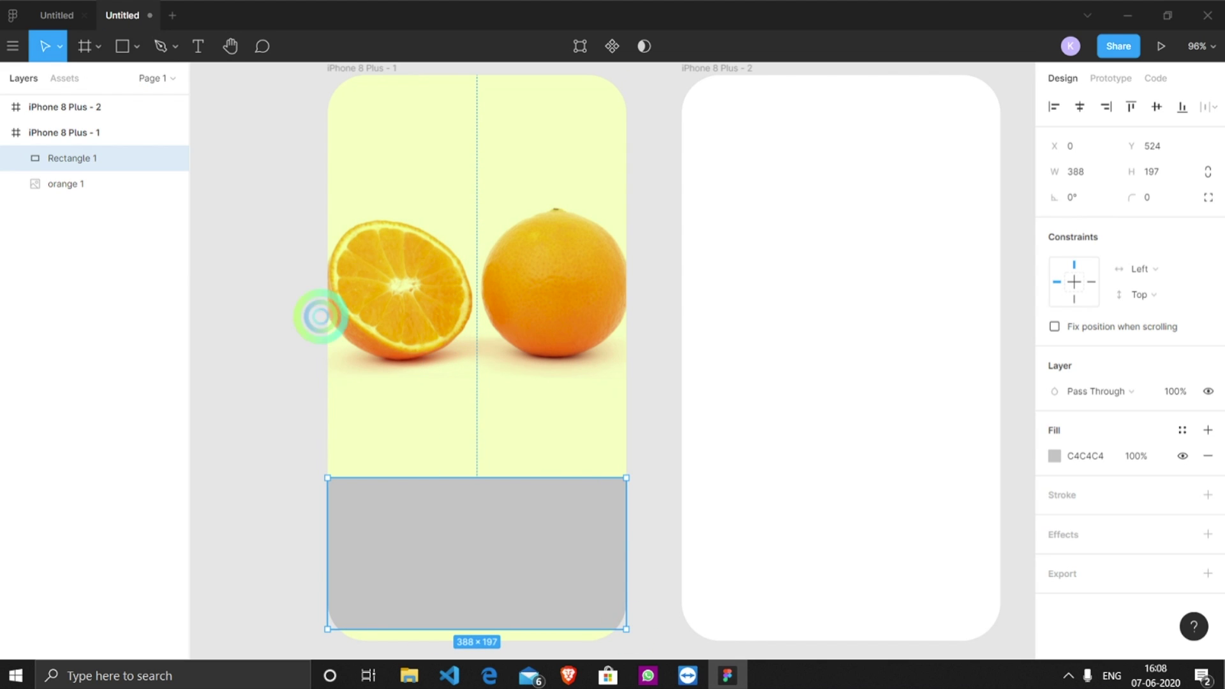
{"action": "left_click", "coordinate": [66, 11]}
{"action": "left_click", "coordinate": [409, 466]}
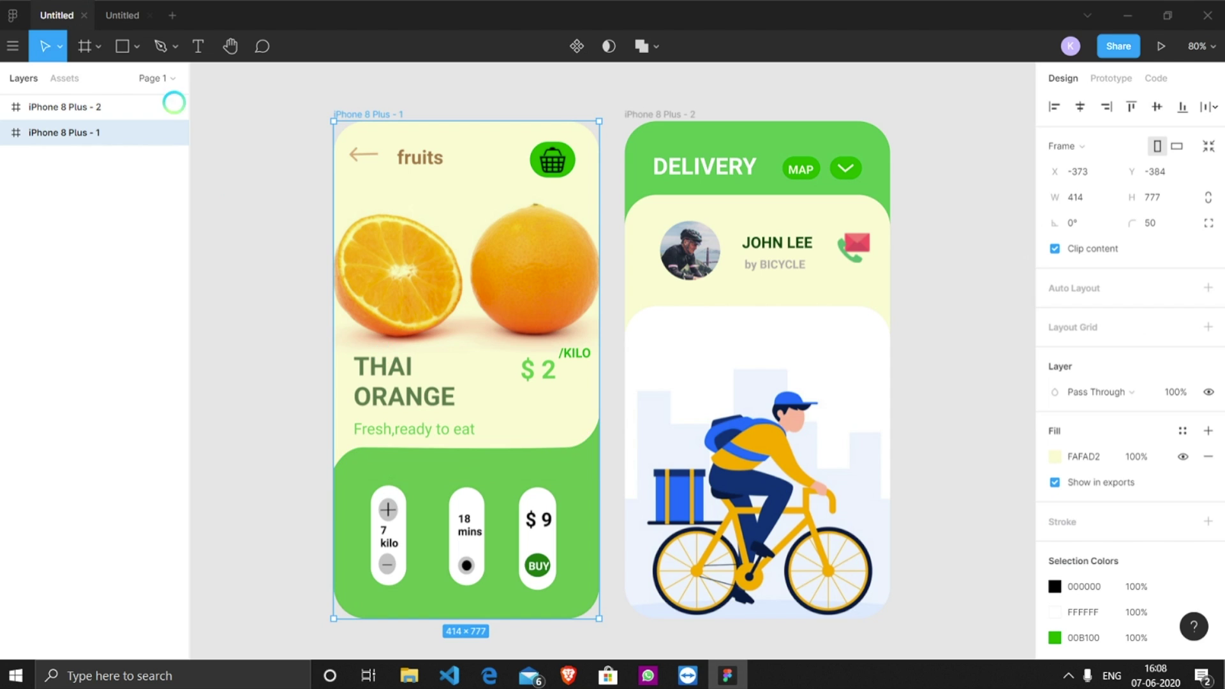
{"action": "left_click", "coordinate": [124, 15]}
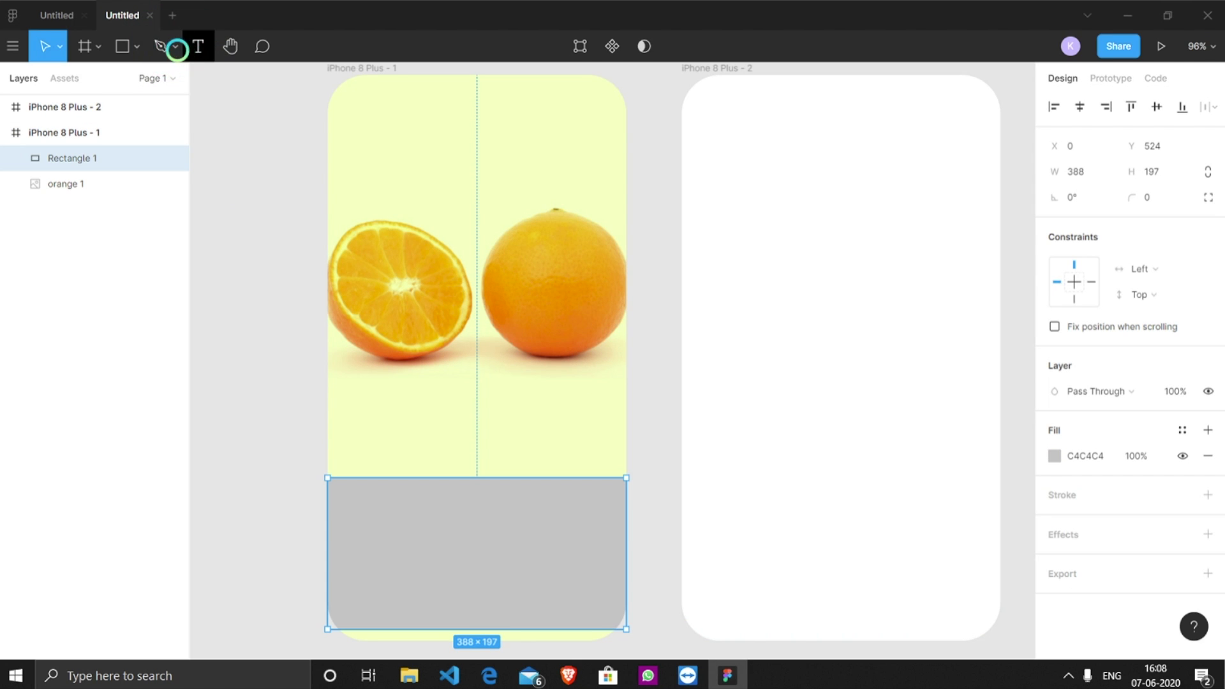
{"action": "left_click", "coordinate": [175, 46]}
- Trace a closed Pen outline along the grey rectangle's top, rising at the right edge
{"action": "left_click", "coordinate": [180, 80]}
{"action": "left_click", "coordinate": [311, 363]}
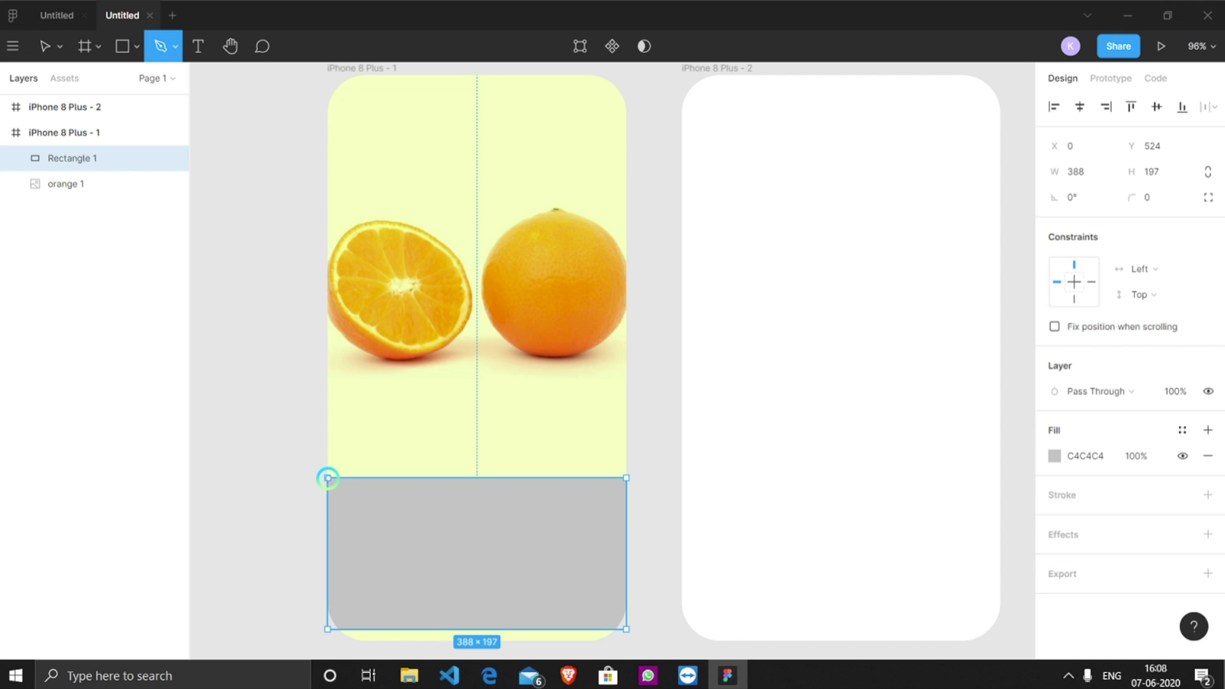
{"action": "left_click", "coordinate": [328, 477]}
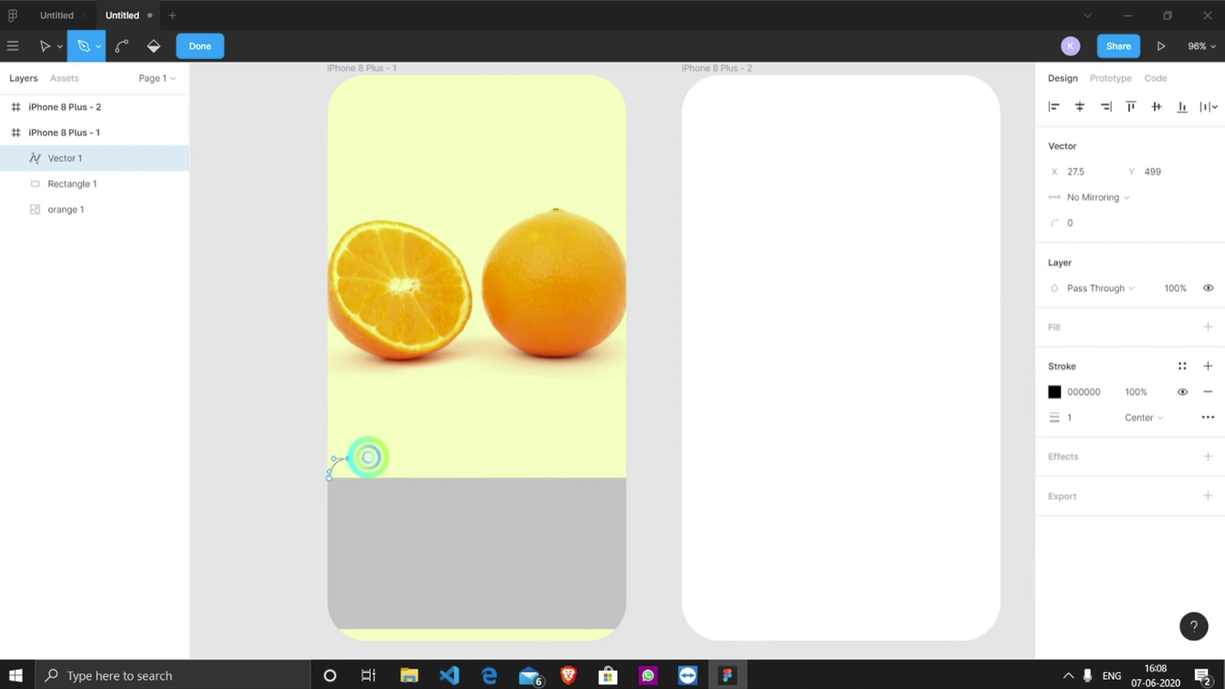
{"action": "left_click", "coordinate": [425, 457]}
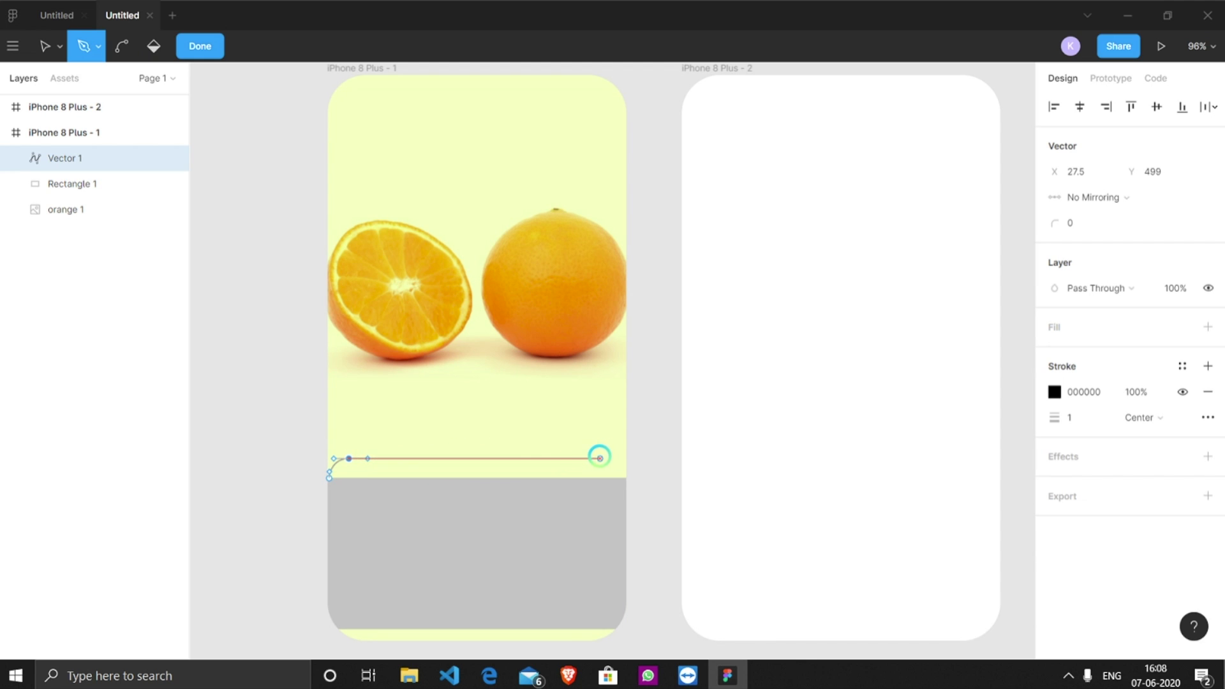
{"action": "left_click_drag", "start_coordinate": [599, 456], "coordinate": [618, 438]}
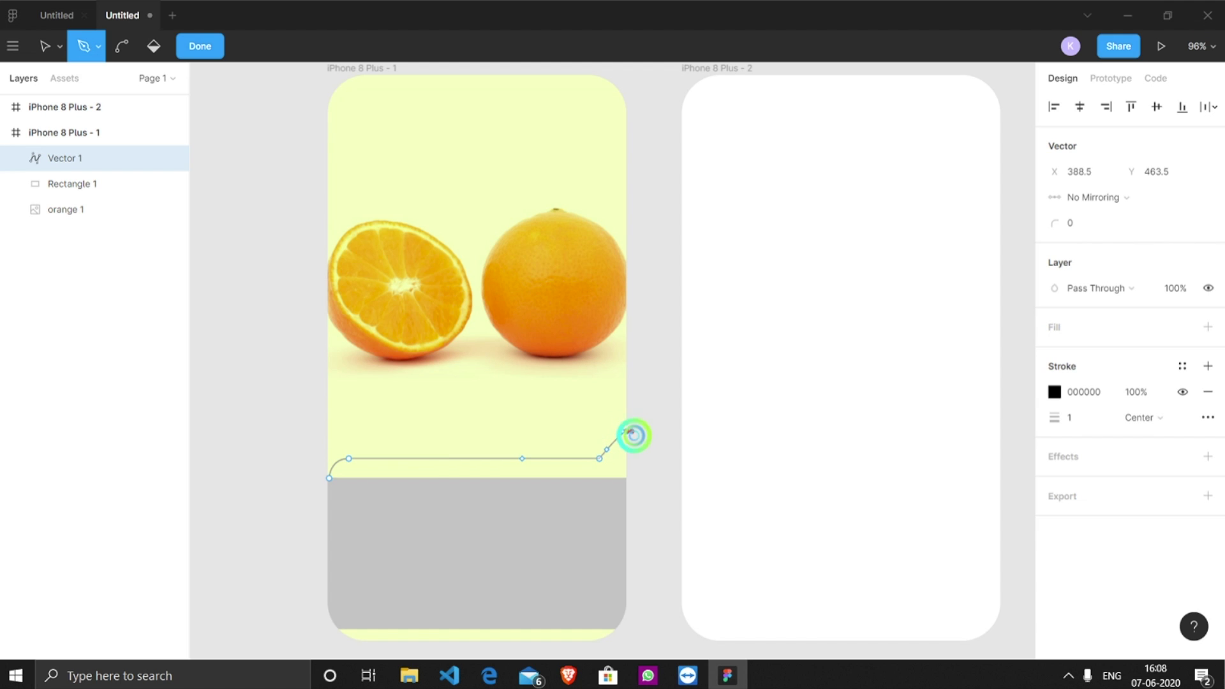
{"action": "left_click", "coordinate": [624, 429]}
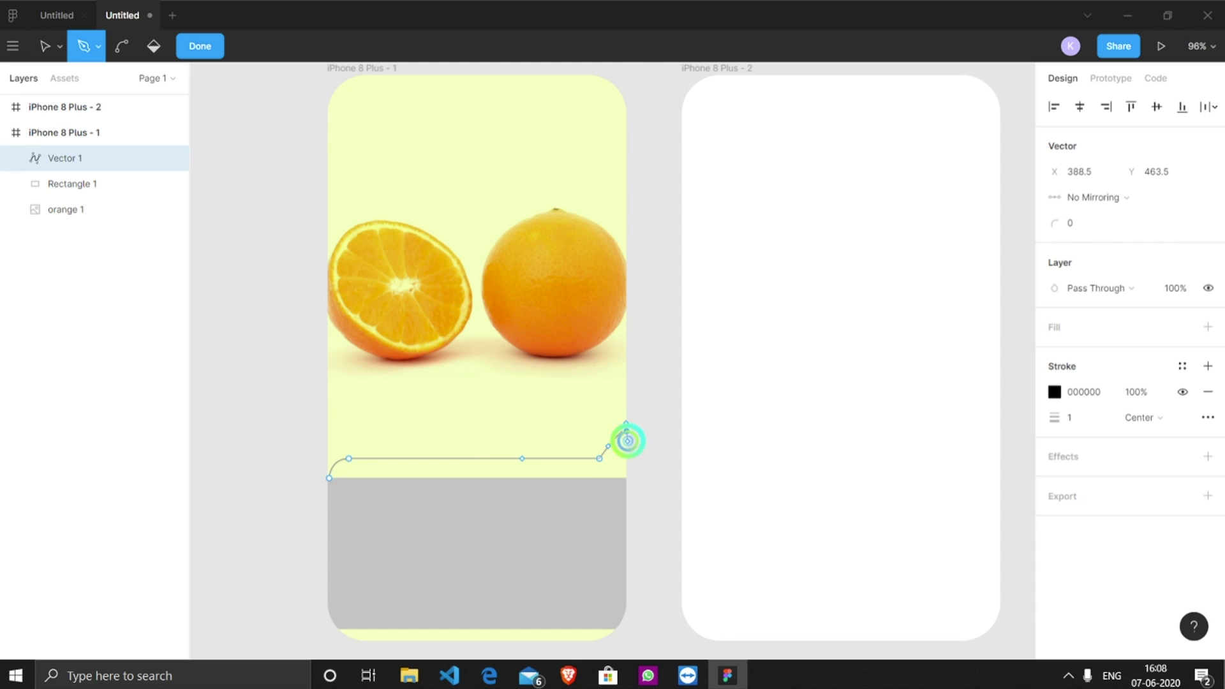
{"action": "key", "text": "ctrl+s"}
{"action": "left_click", "coordinate": [626, 478]}
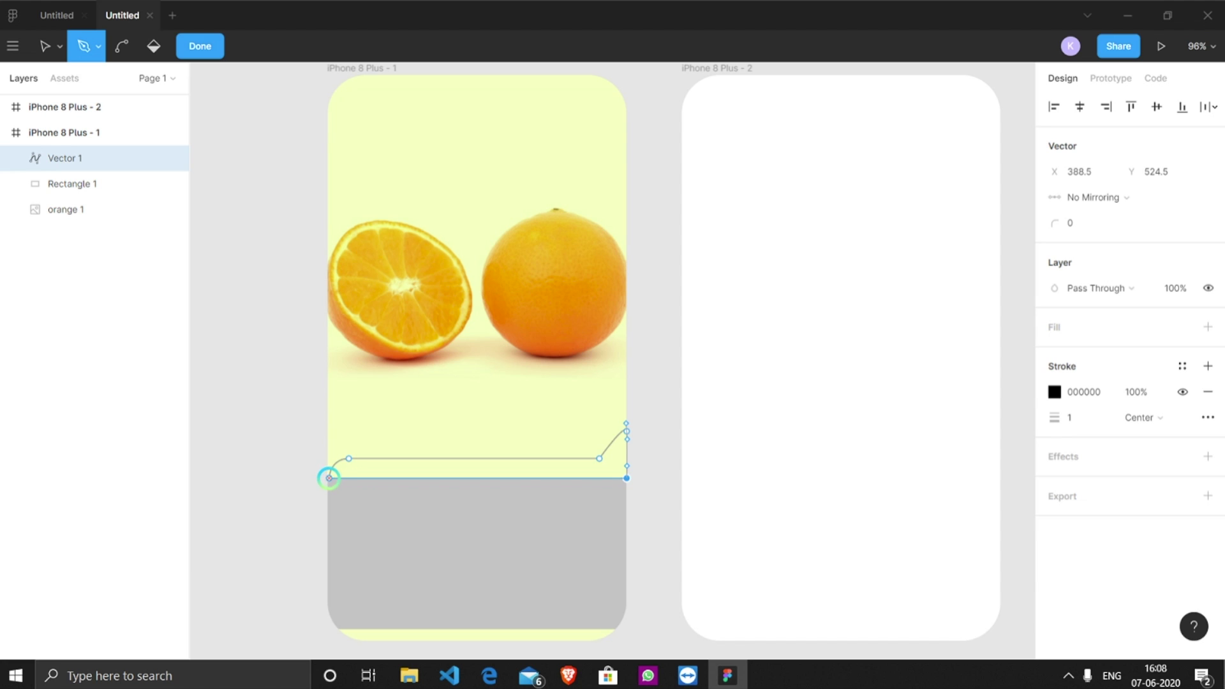
{"action": "left_click", "coordinate": [328, 477]}
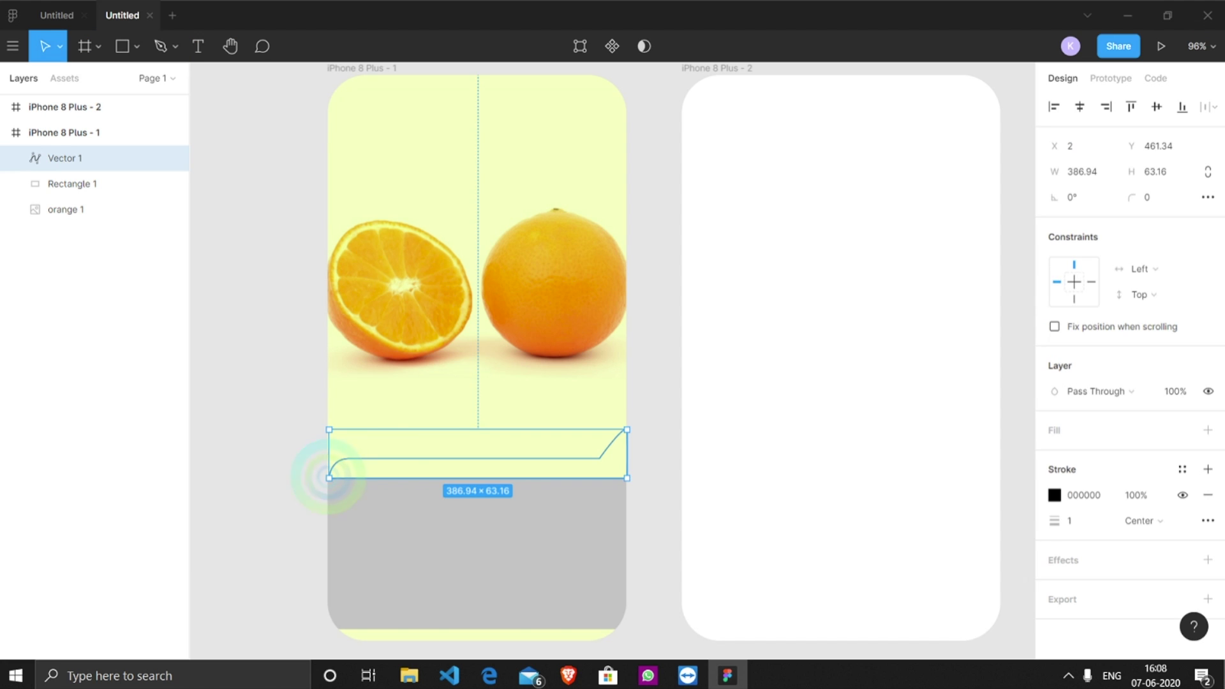
{"action": "left_click", "coordinate": [639, 371]}
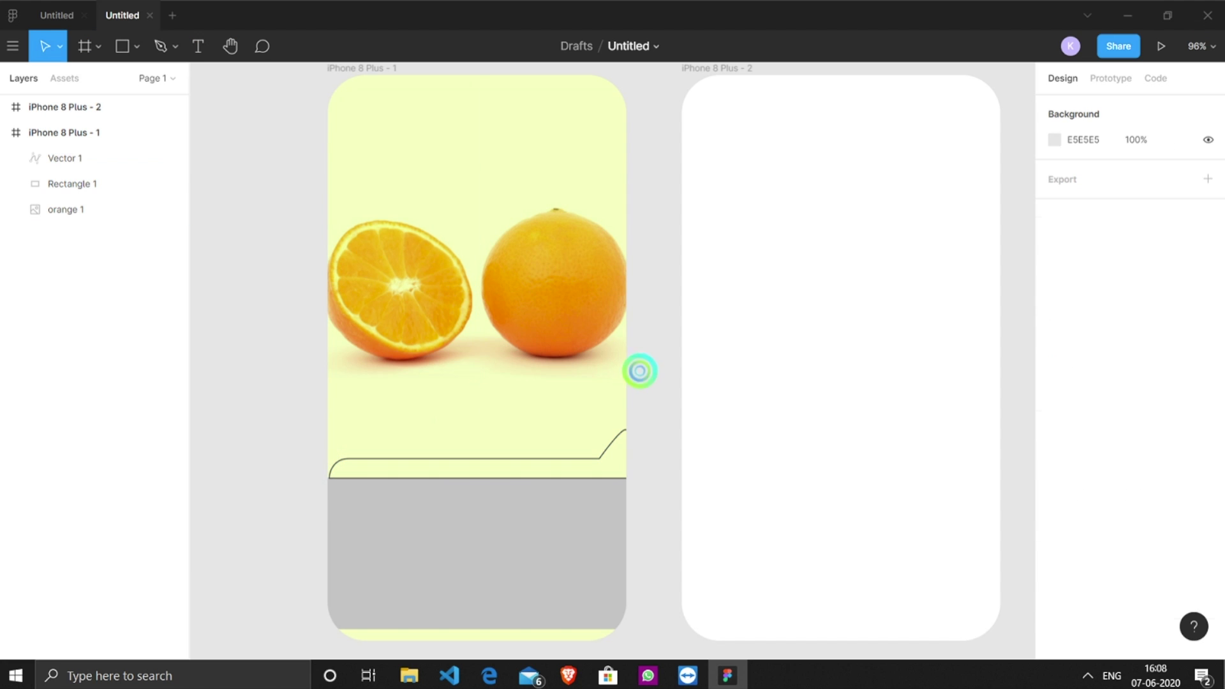
- Reshape the outline's right end into a smooth upward curve, compared with the reference
{"action": "left_click", "coordinate": [628, 441]}
{"action": "left_click", "coordinate": [67, 14]}
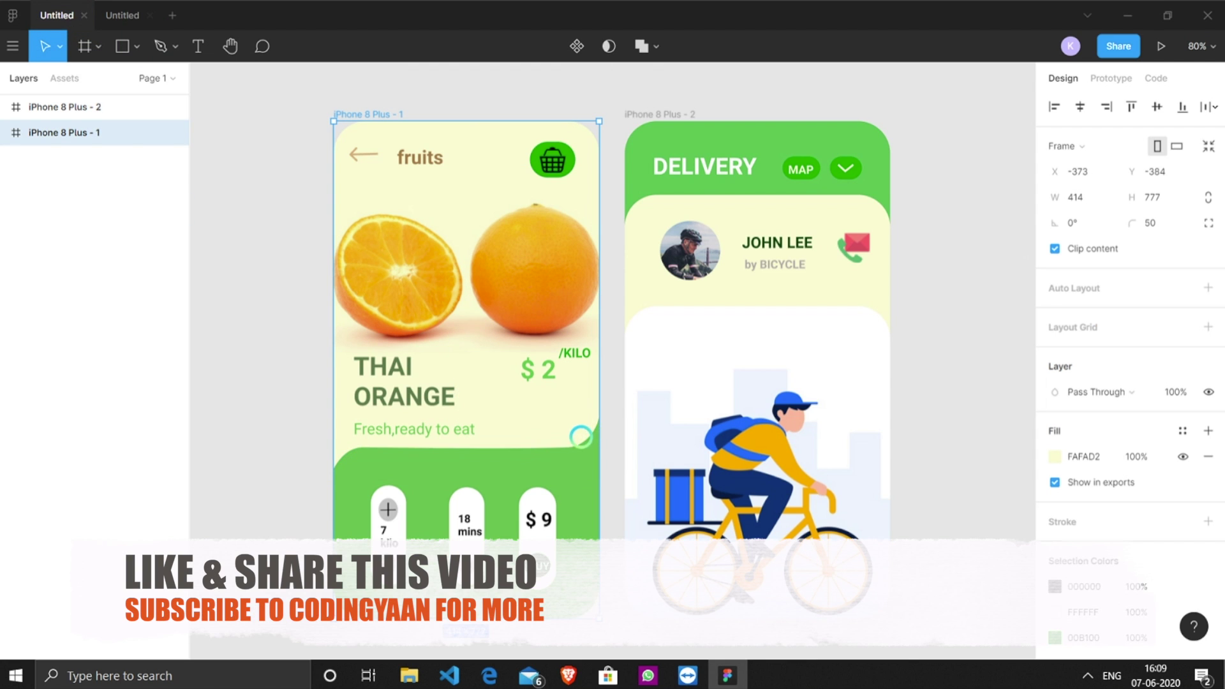
{"action": "left_click", "coordinate": [119, 14]}
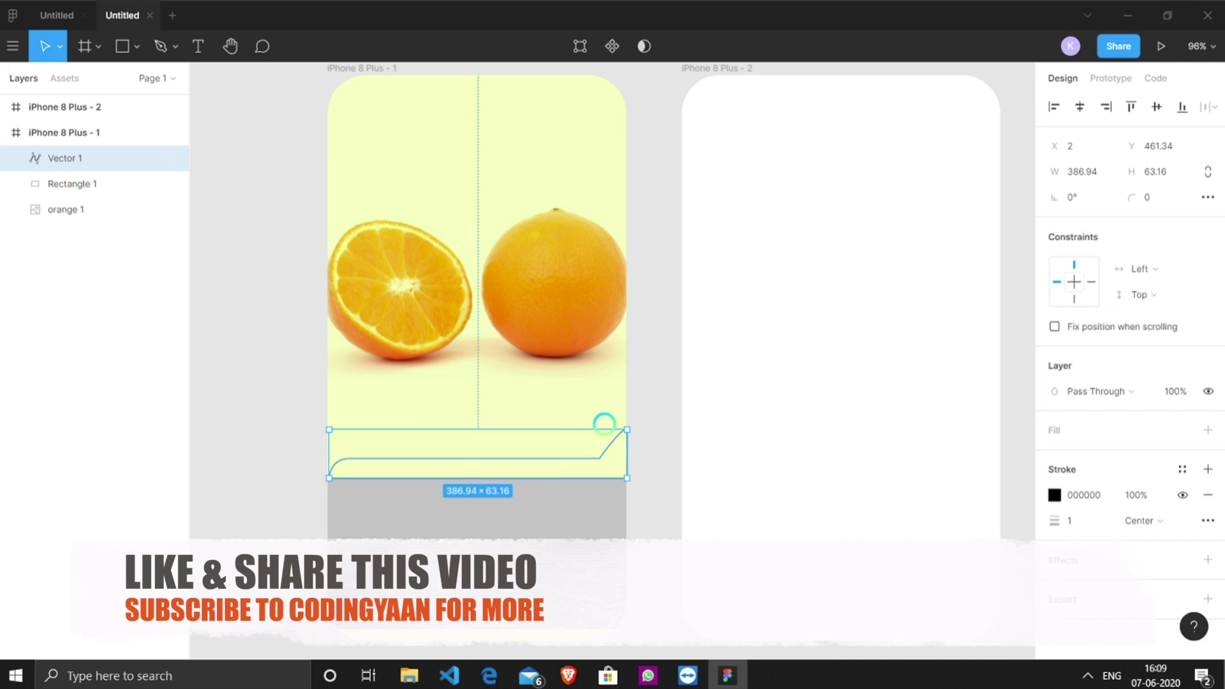
{"action": "left_click_drag", "start_coordinate": [600, 413], "coordinate": [600, 421]}
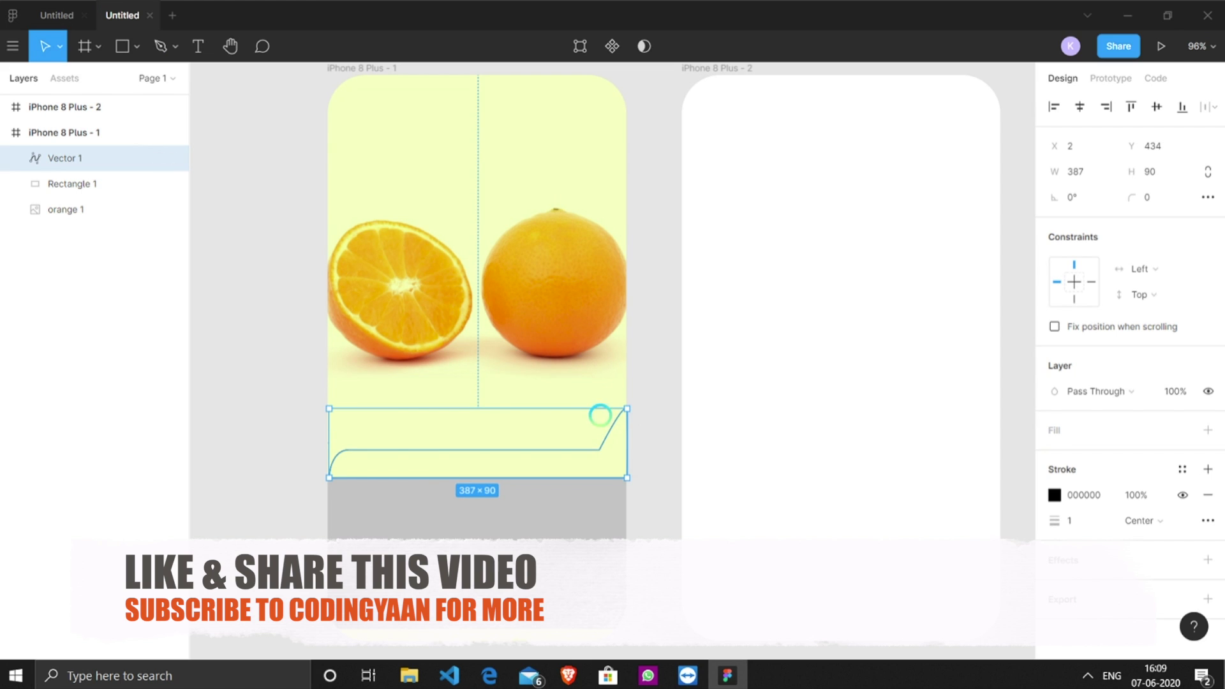
{"action": "left_click", "coordinate": [598, 405]}
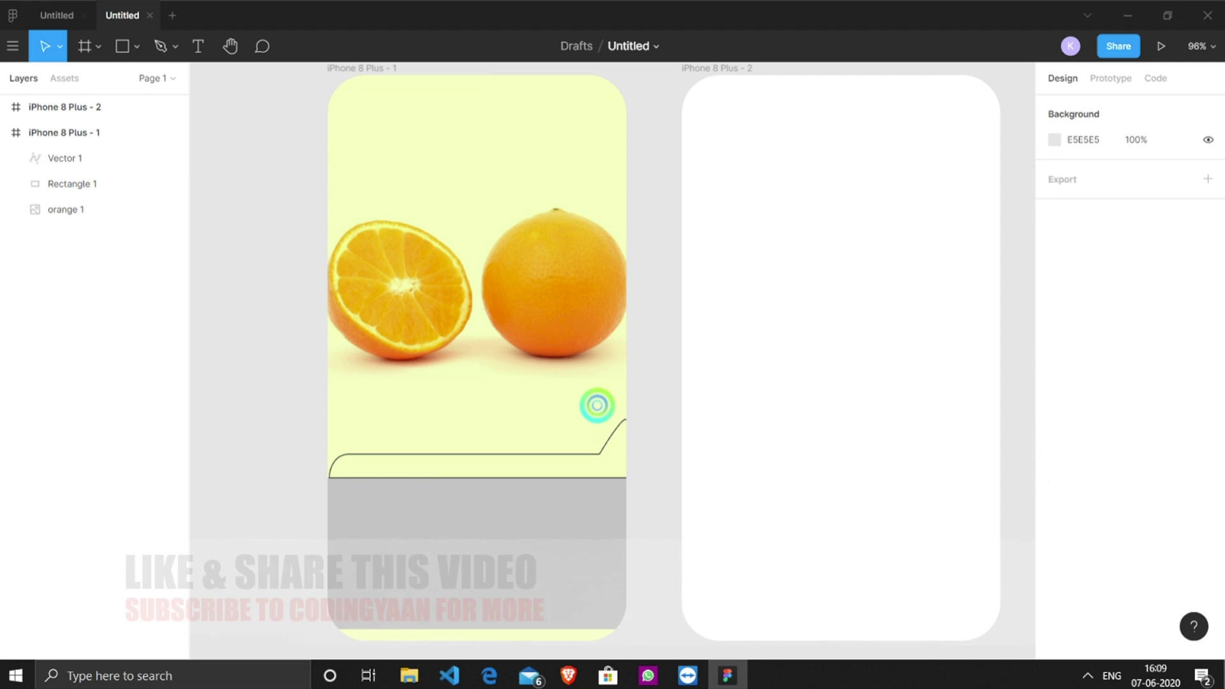
{"action": "double_click", "coordinate": [600, 441]}
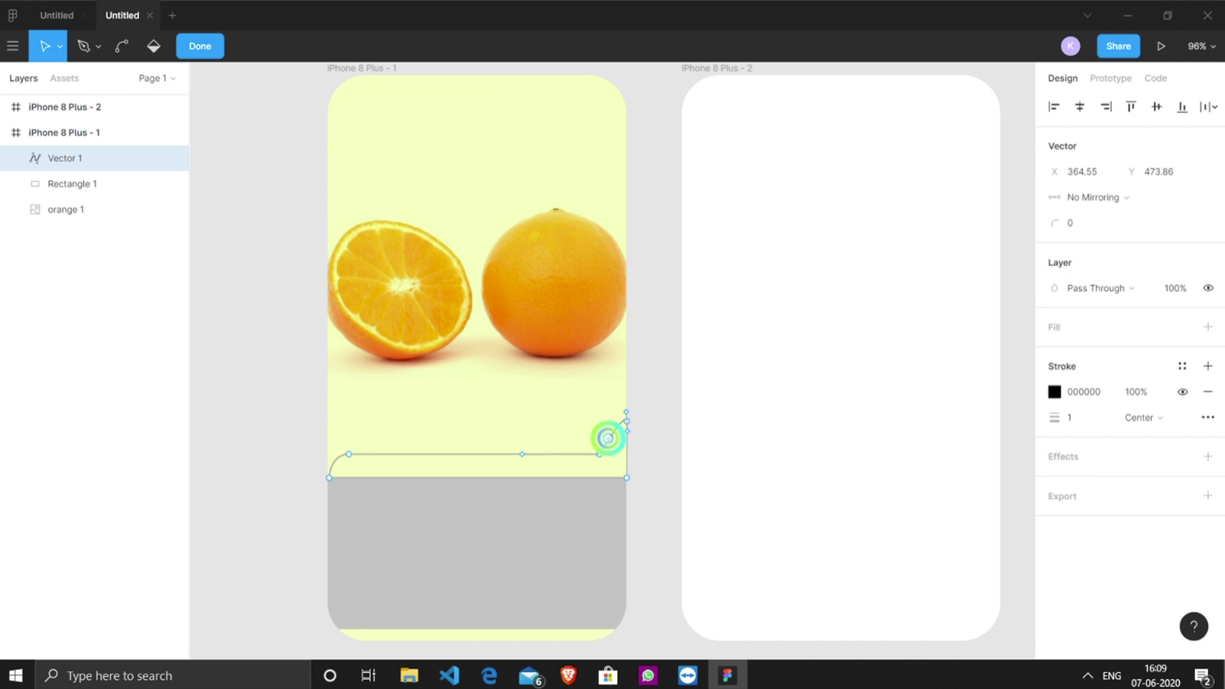
{"action": "left_click_drag", "start_coordinate": [618, 453], "coordinate": [632, 438]}
{"action": "key", "text": "Escape"}
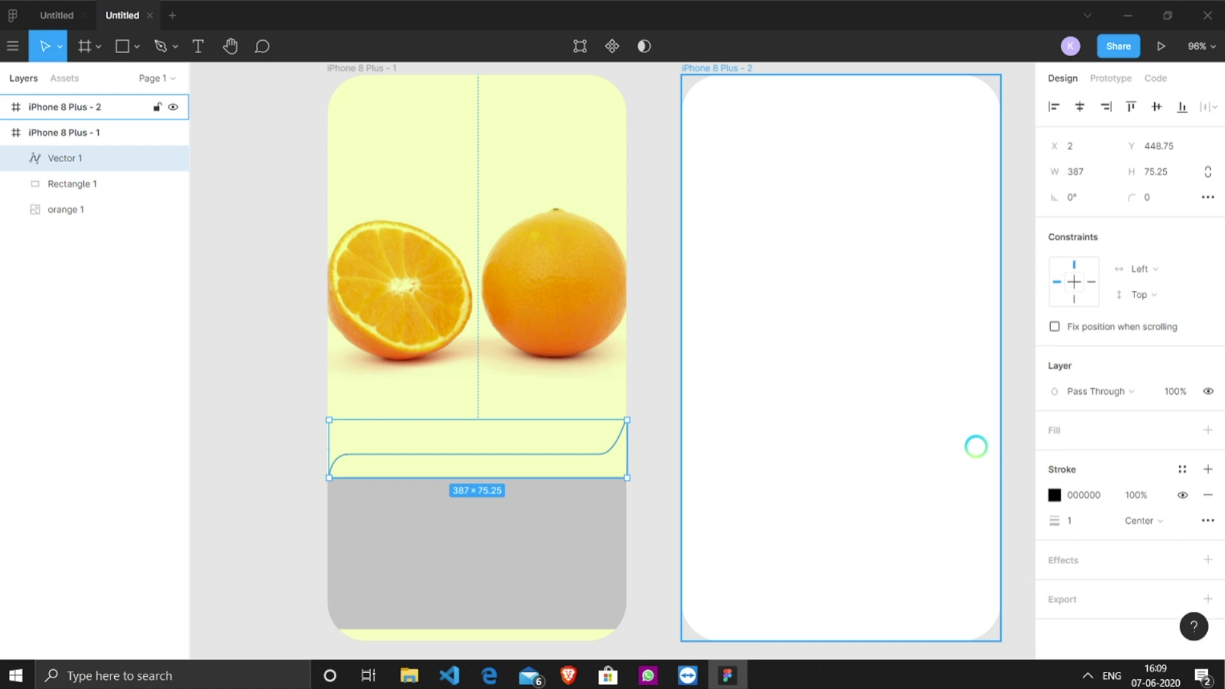
{"action": "left_click", "coordinate": [523, 515]}
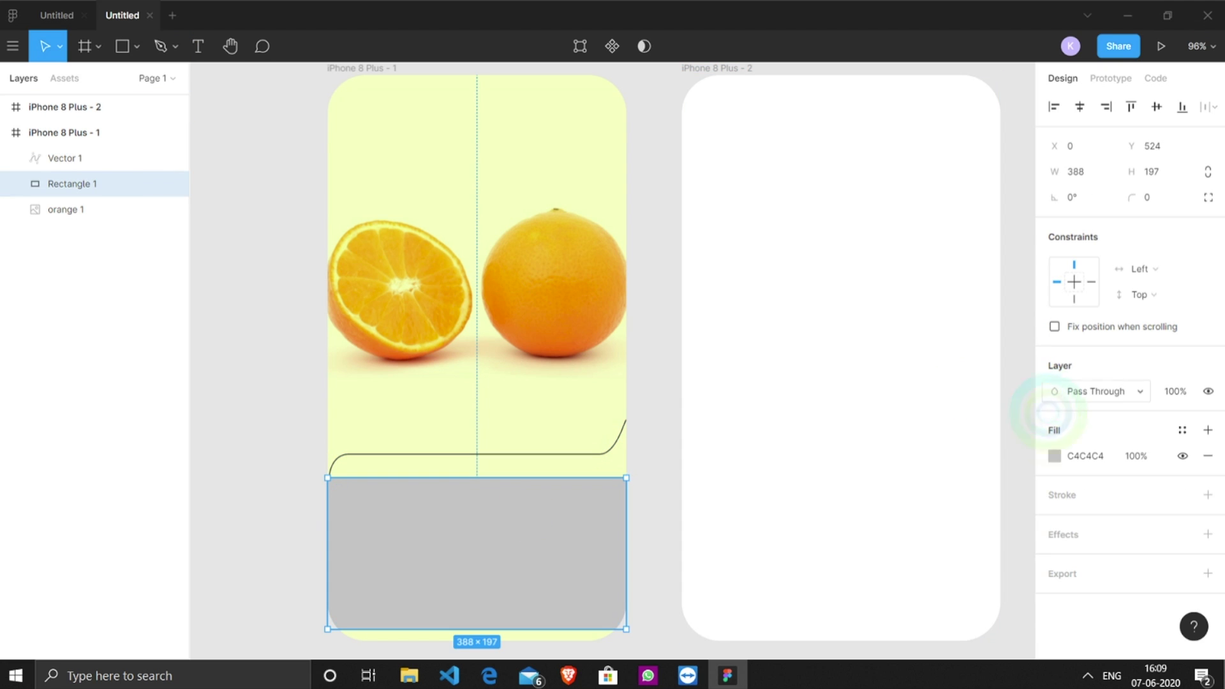
- Recolour Rectangle 1 from grey to hex 126804 at 60% opacity
{"action": "left_click", "coordinate": [1055, 456]}
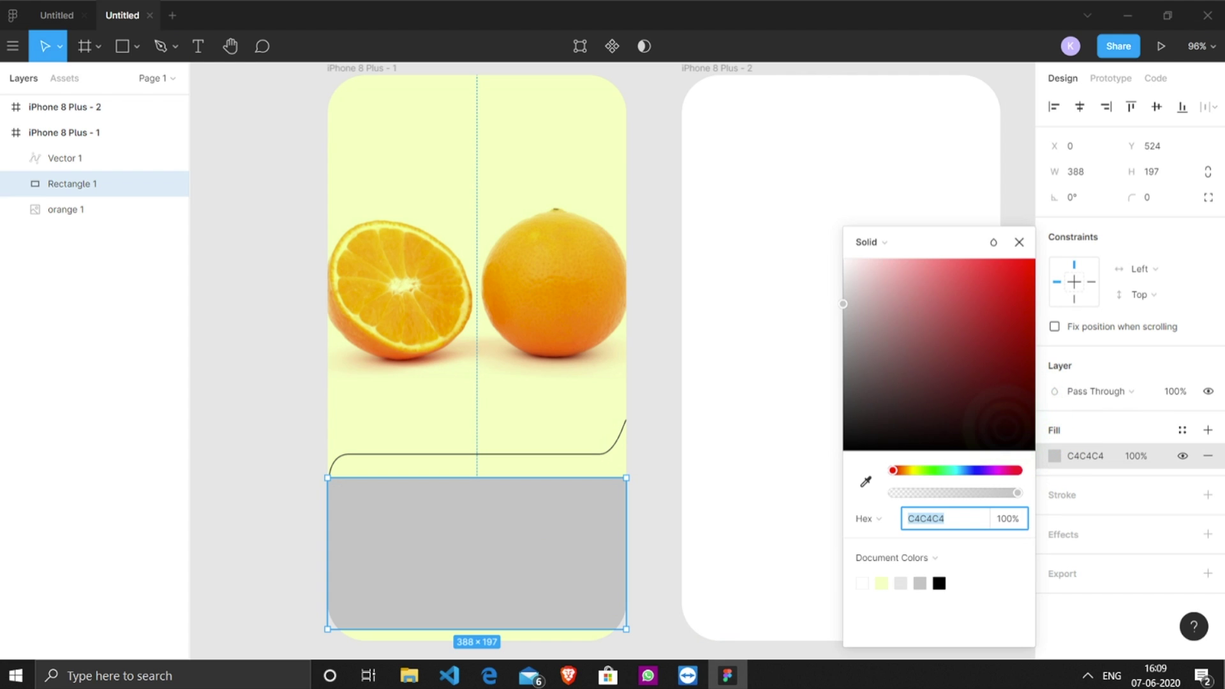
{"action": "left_click", "coordinate": [930, 470]}
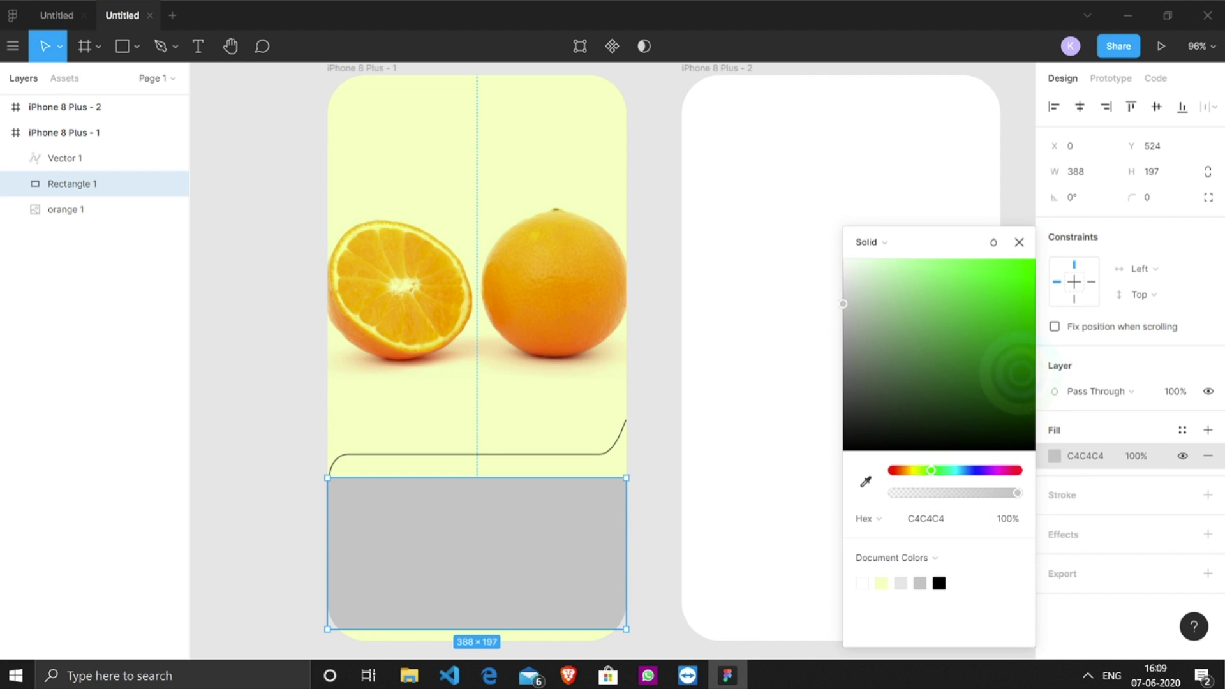
{"action": "left_click", "coordinate": [1024, 364]}
{"action": "left_click_drag", "start_coordinate": [1017, 492], "coordinate": [980, 495]}
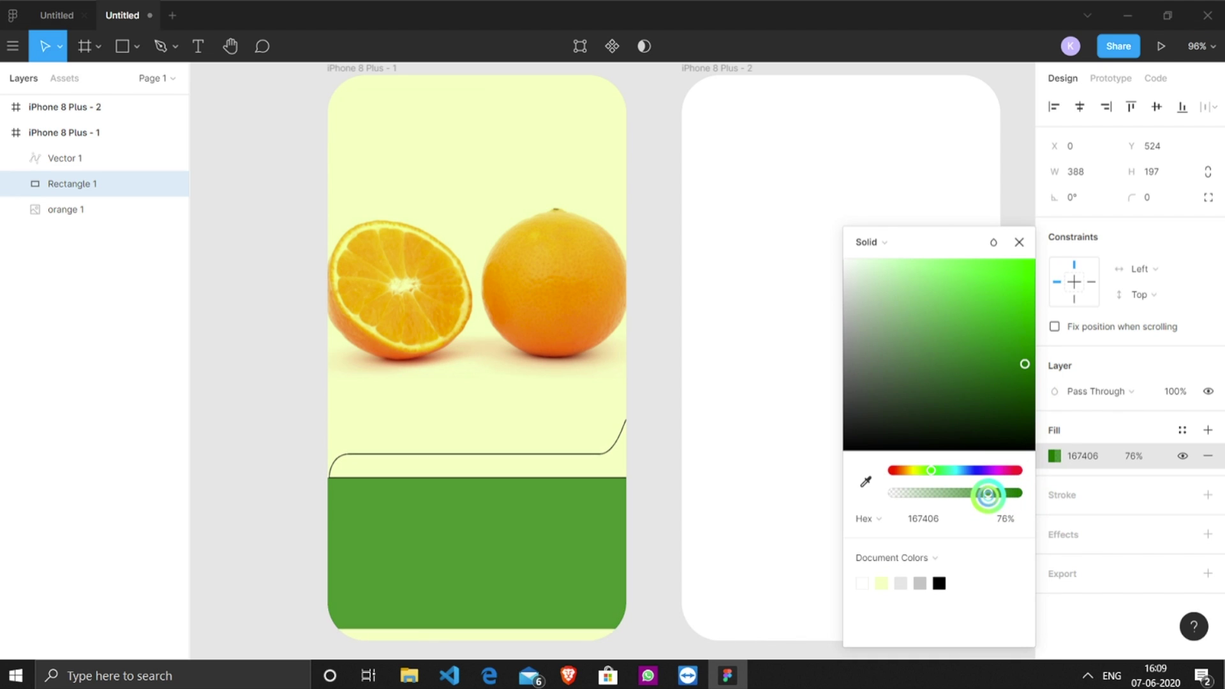
{"action": "left_click_drag", "start_coordinate": [977, 495], "coordinate": [978, 493]}
{"action": "left_click", "coordinate": [1024, 364]}
{"action": "left_click", "coordinate": [38, 12]}
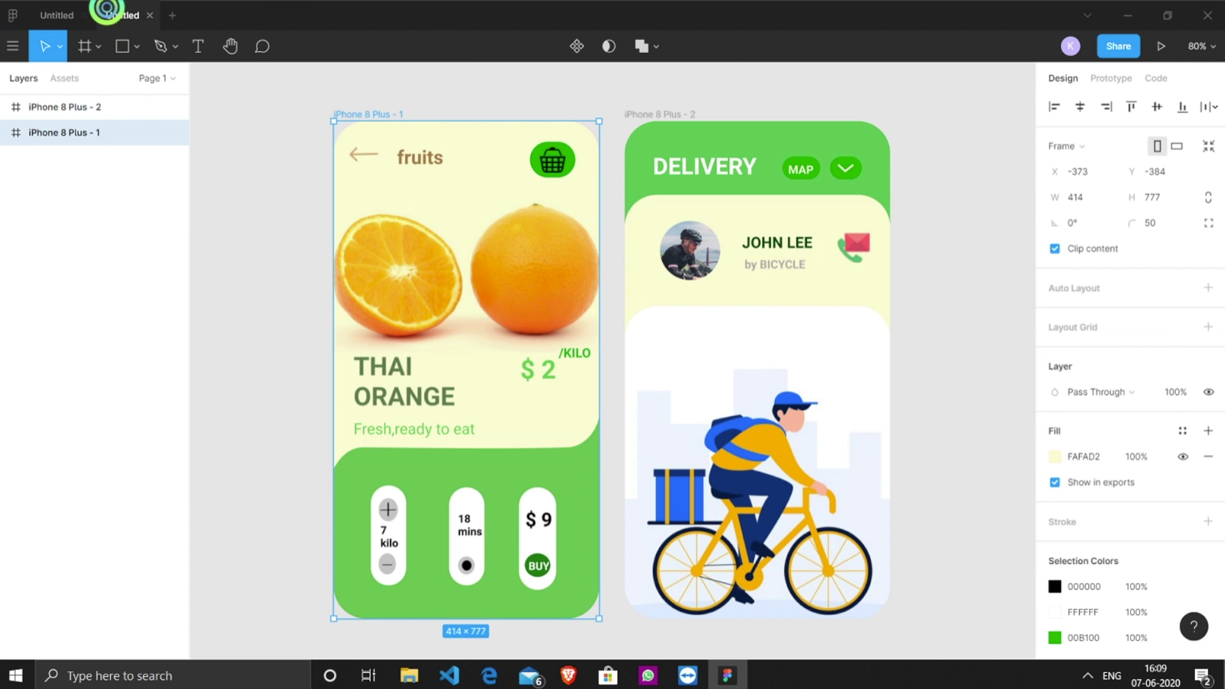
{"action": "left_click", "coordinate": [118, 14]}
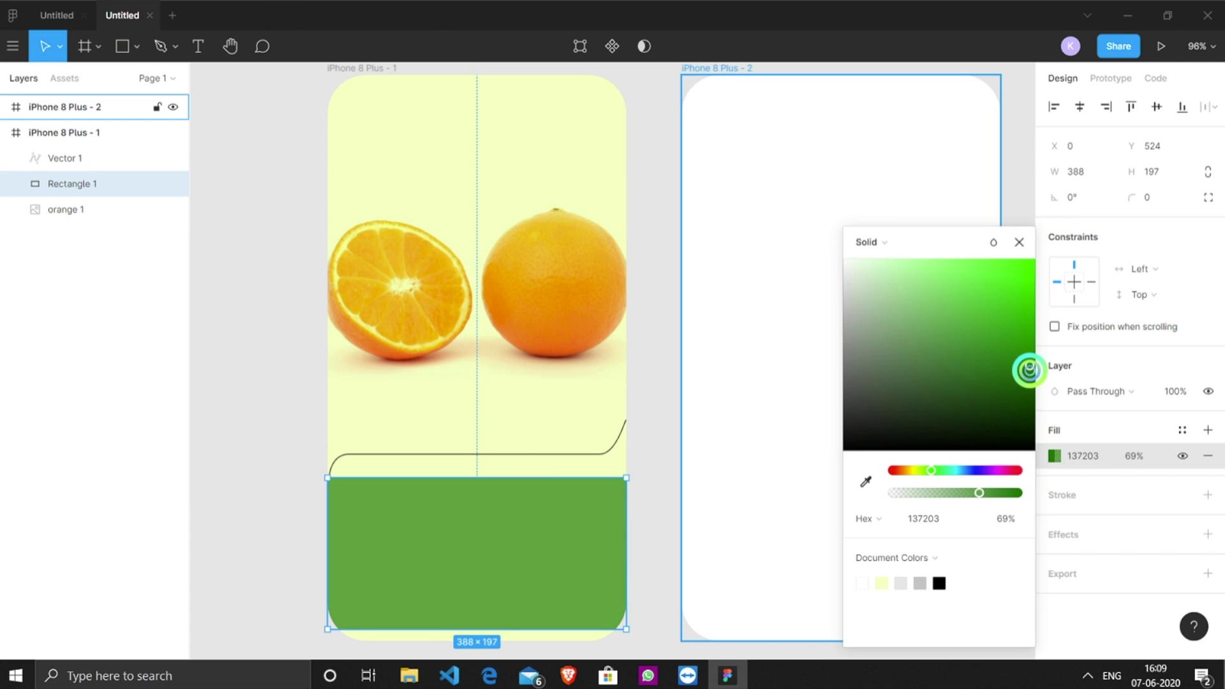
{"action": "left_click_drag", "start_coordinate": [1028, 369], "coordinate": [1027, 372]}
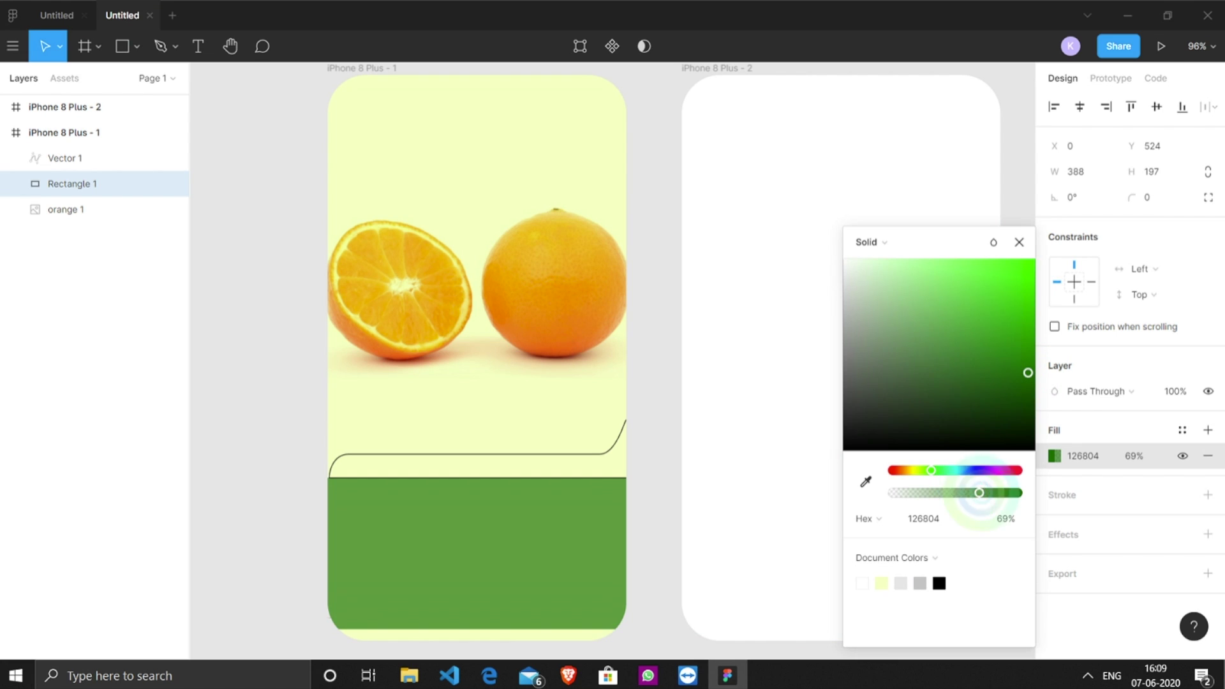
{"action": "left_click_drag", "start_coordinate": [980, 494], "coordinate": [967, 493]}
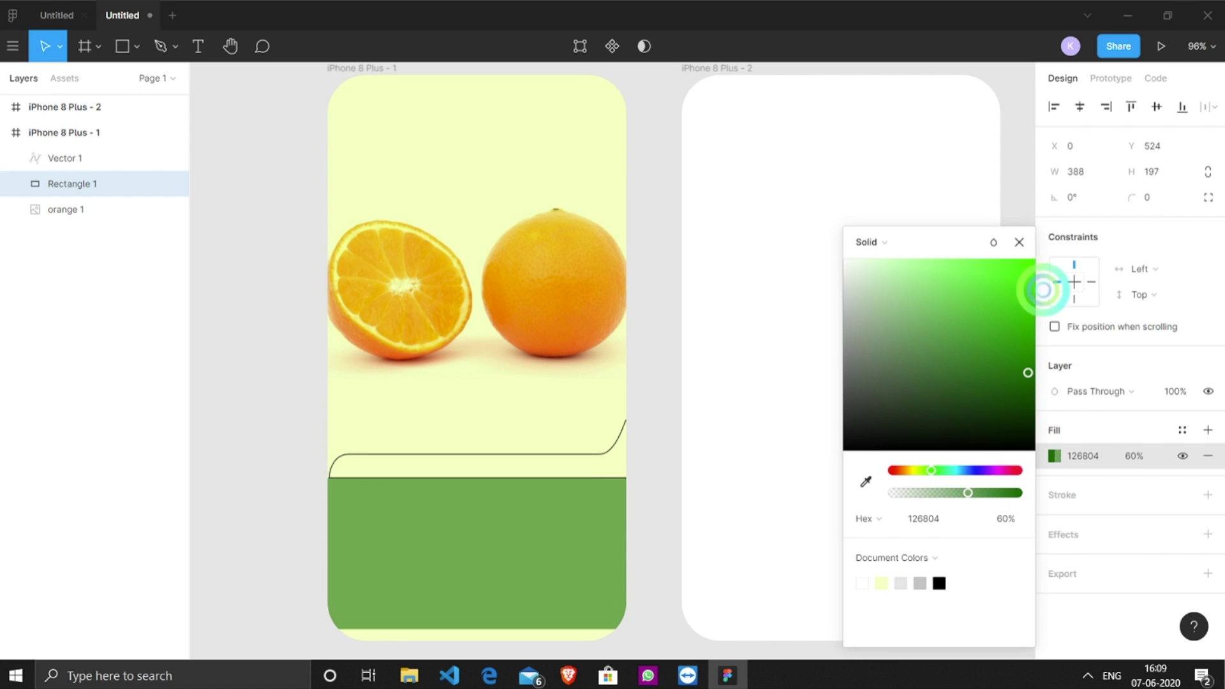
{"action": "left_click", "coordinate": [1019, 242]}
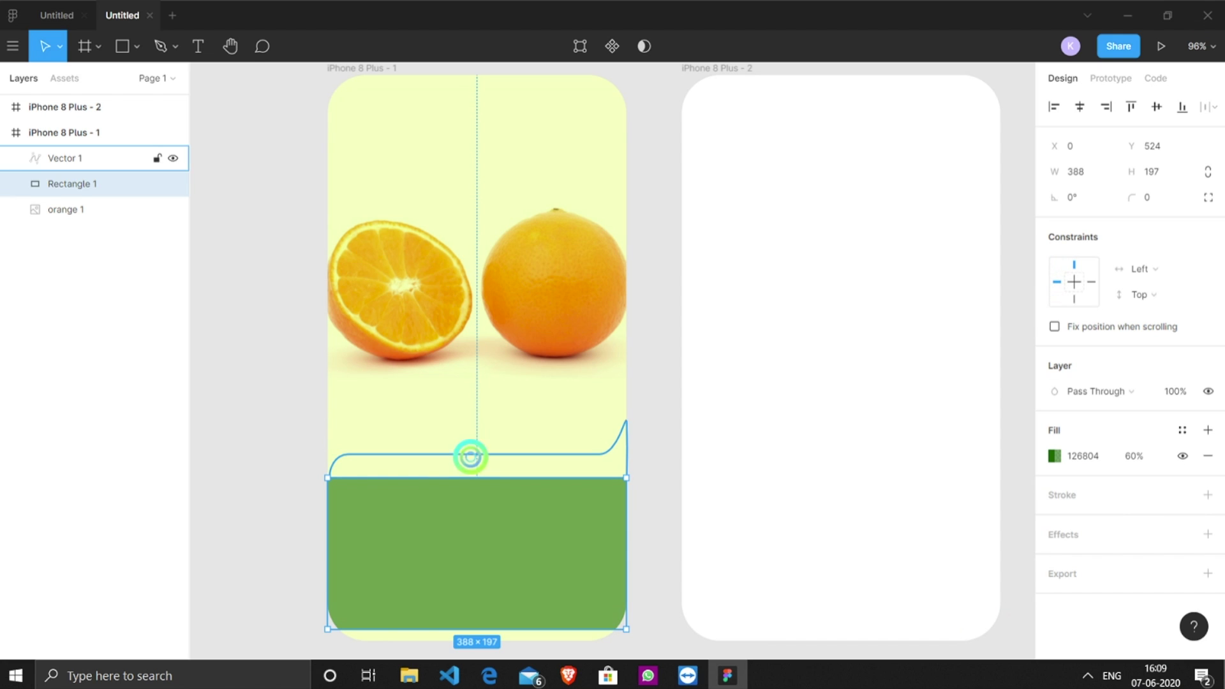
- Give the curved vector a fill of the document's green 126804 at 60%
{"action": "left_click", "coordinate": [469, 456]}
{"action": "left_click", "coordinate": [1056, 433]}
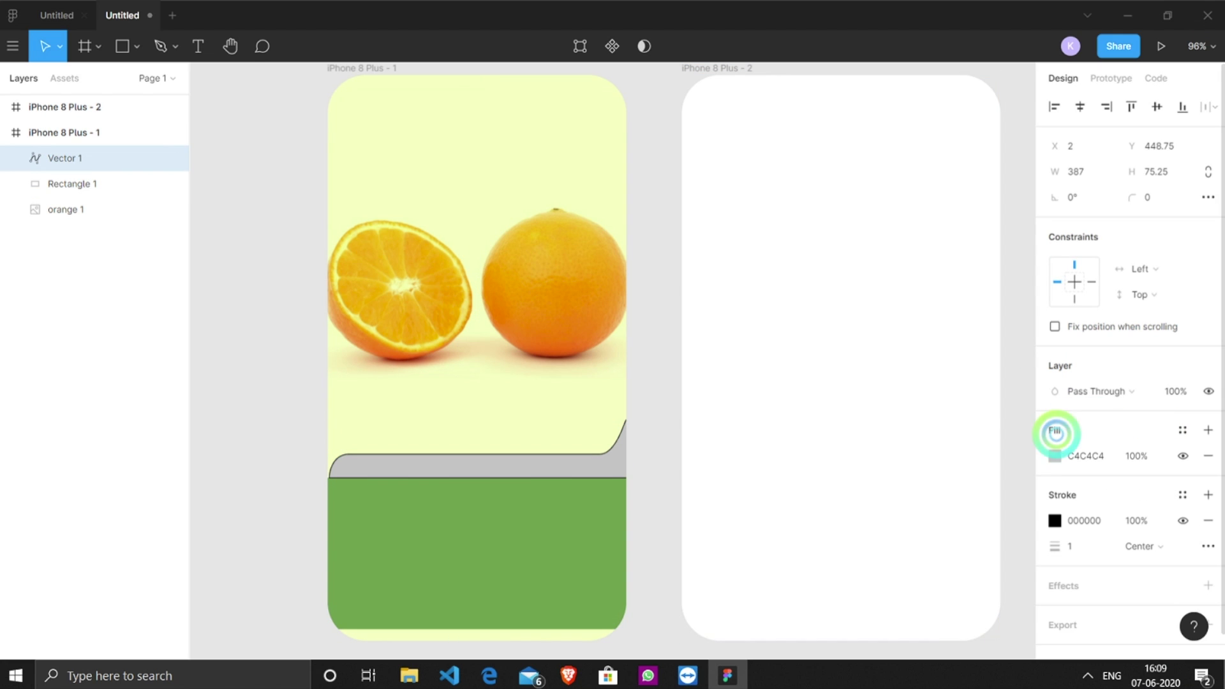
{"action": "left_click", "coordinate": [1055, 454]}
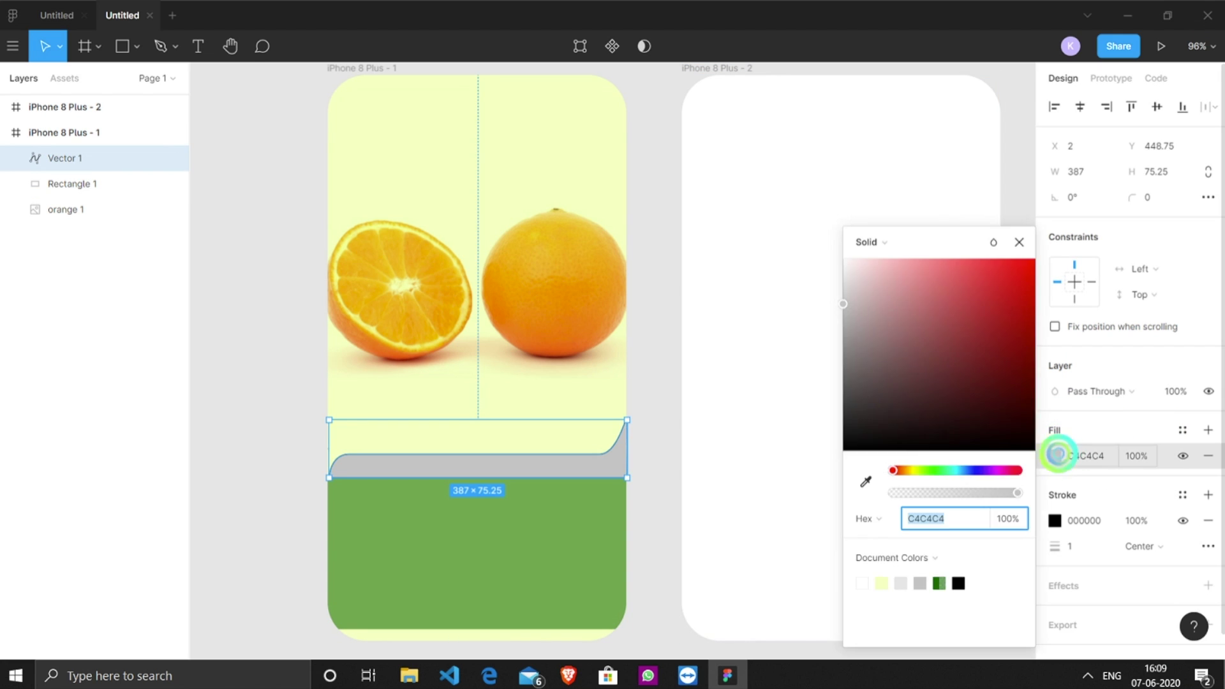
{"action": "left_click", "coordinate": [938, 582]}
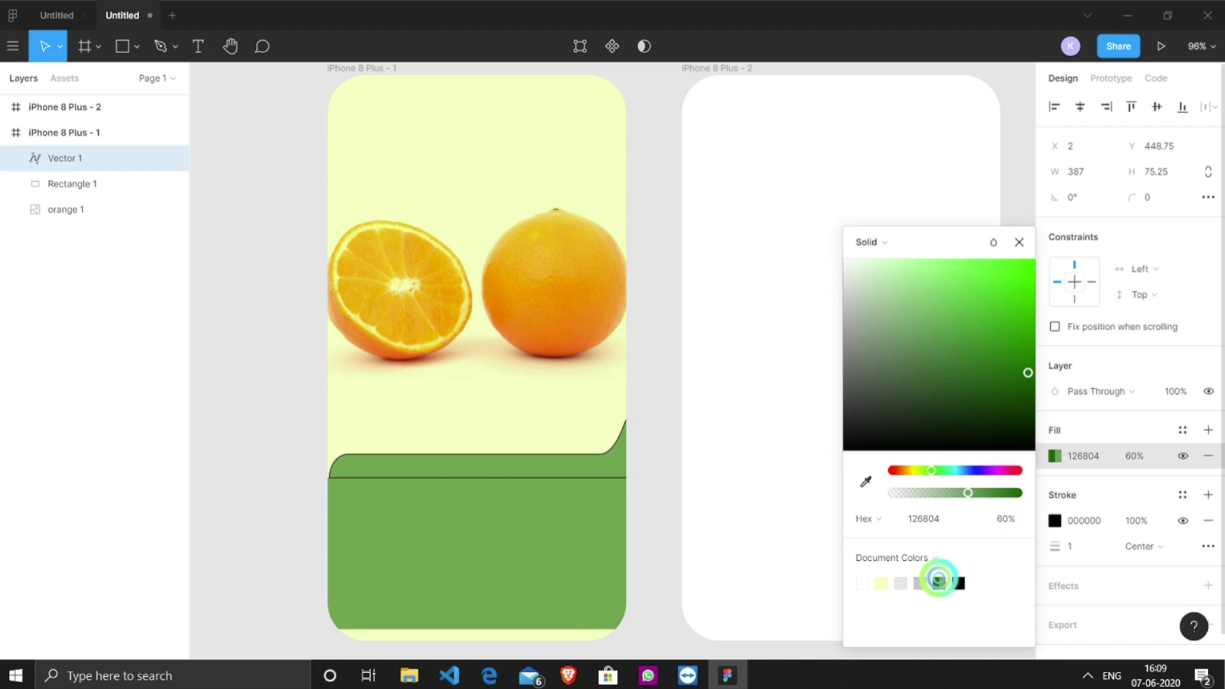
- Set the vector's stroke weight to 0 and stretch it flush to the frame's left edge
{"action": "left_click", "coordinate": [1016, 244]}
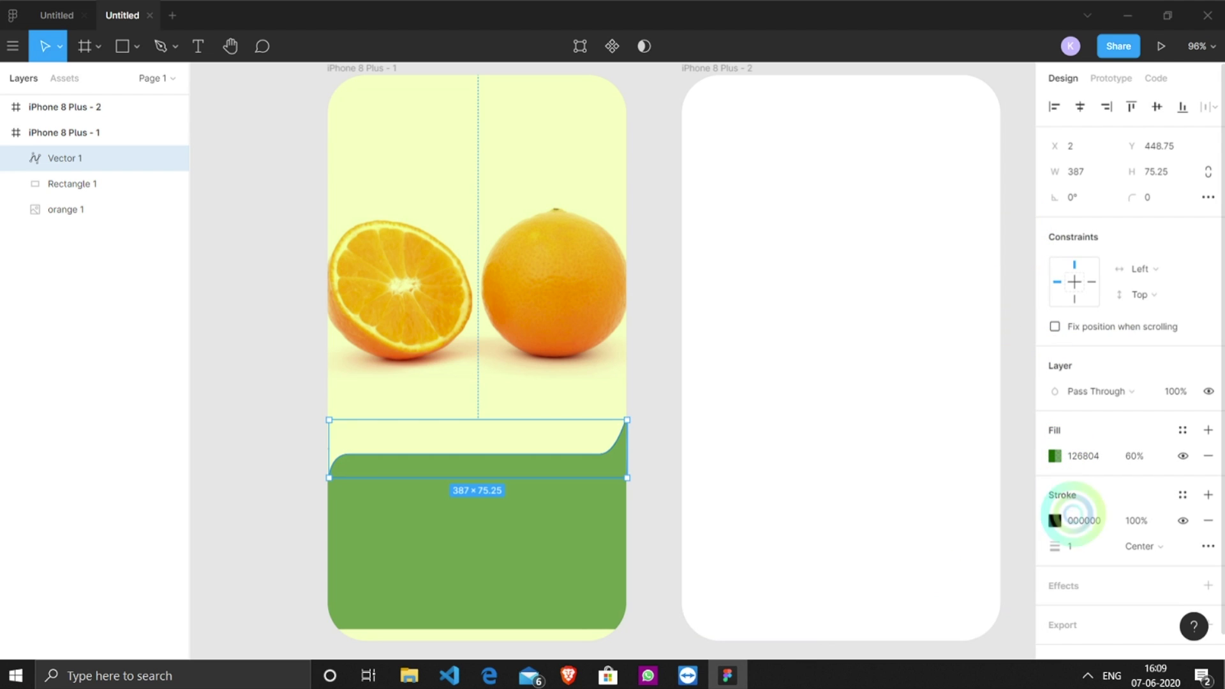
{"action": "left_click", "coordinate": [1073, 546]}
{"action": "type", "text": "0"}
{"action": "left_click", "coordinate": [1071, 544]}
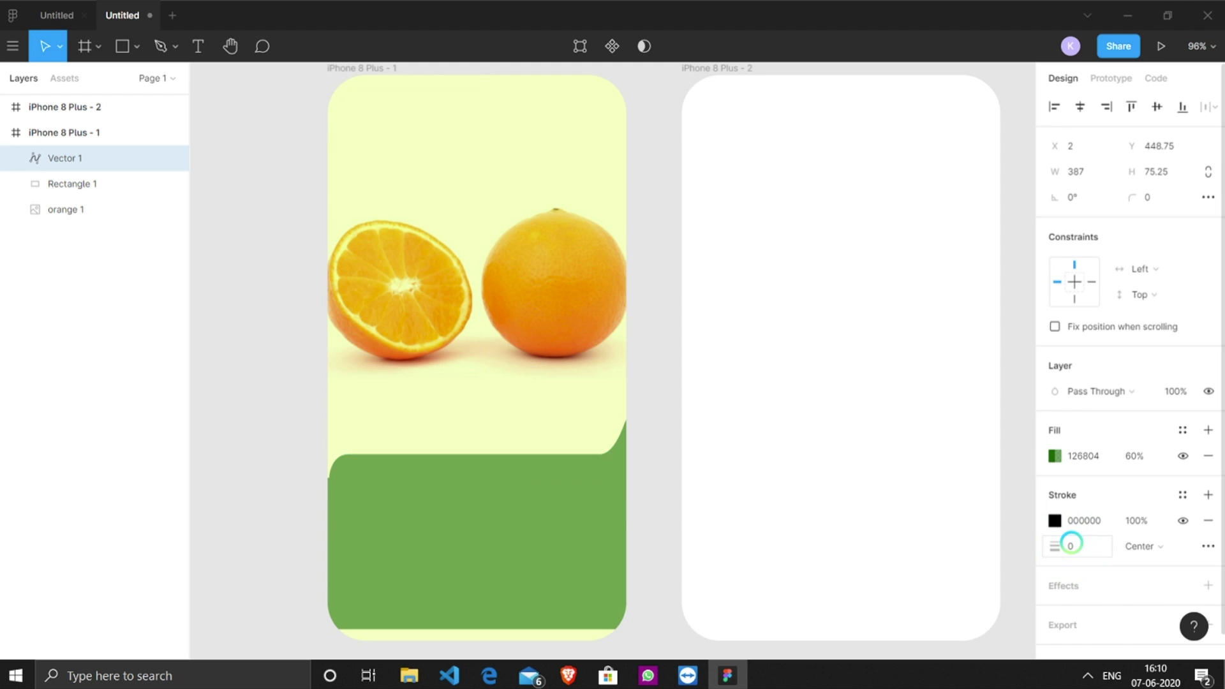
{"action": "left_click", "coordinate": [566, 472]}
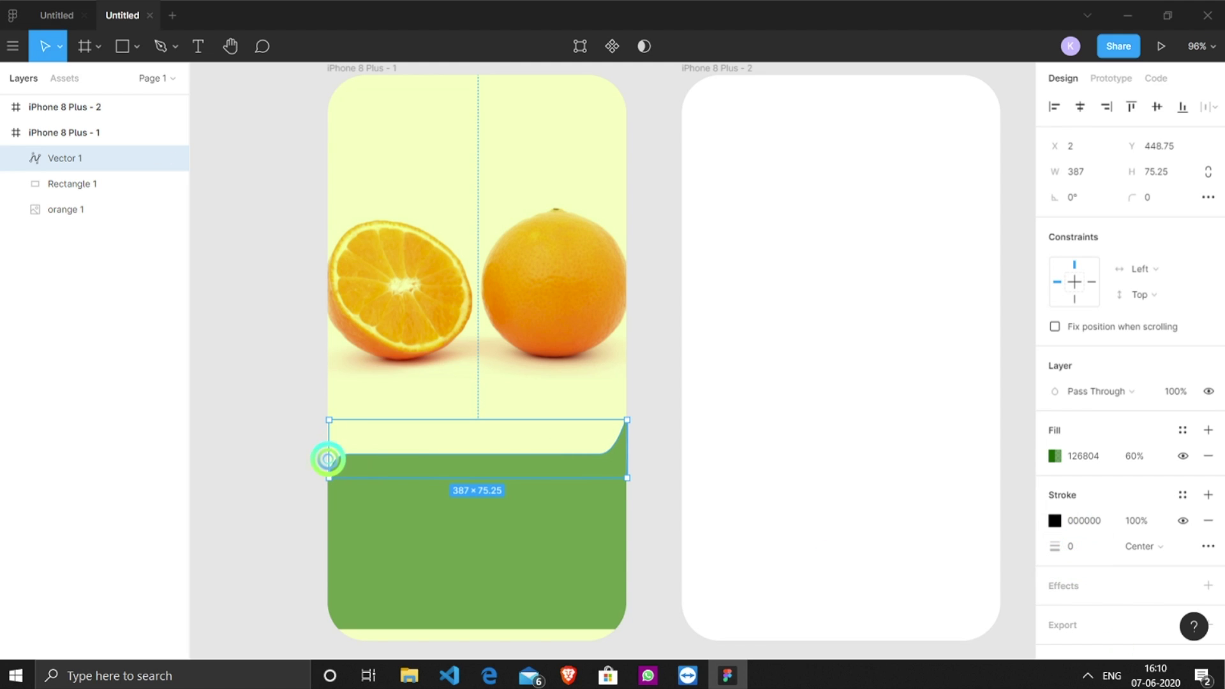
{"action": "left_click_drag", "start_coordinate": [324, 459], "coordinate": [322, 459]}
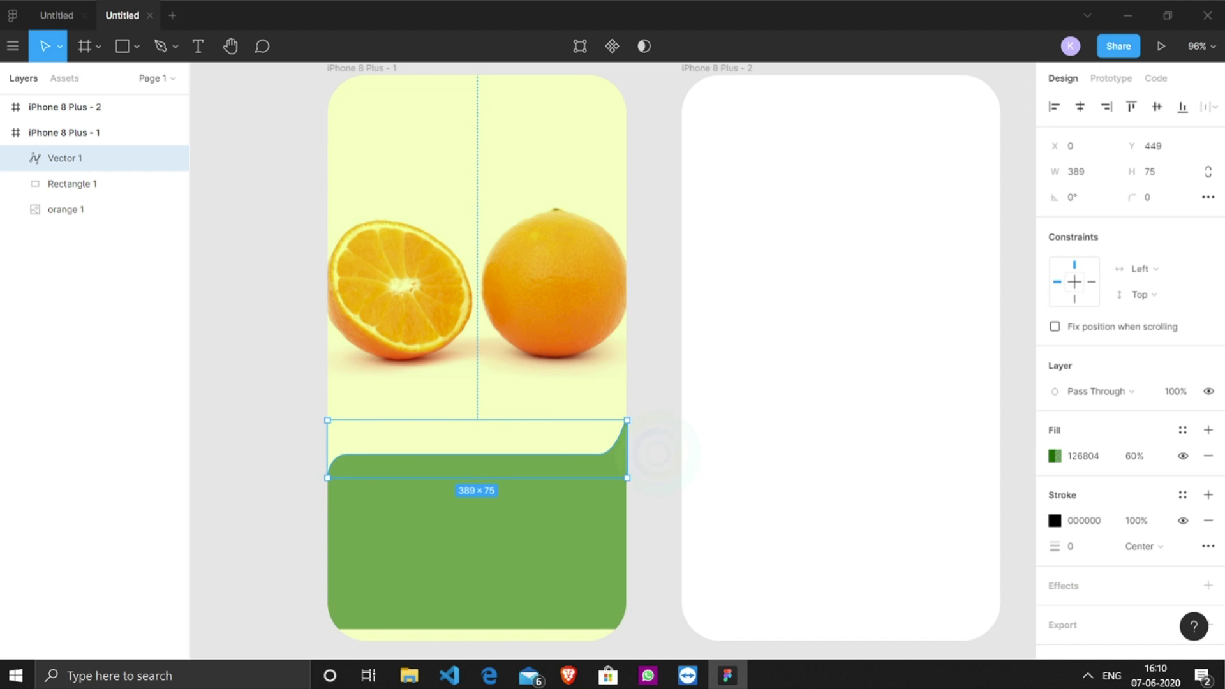
{"action": "left_click", "coordinate": [657, 452]}
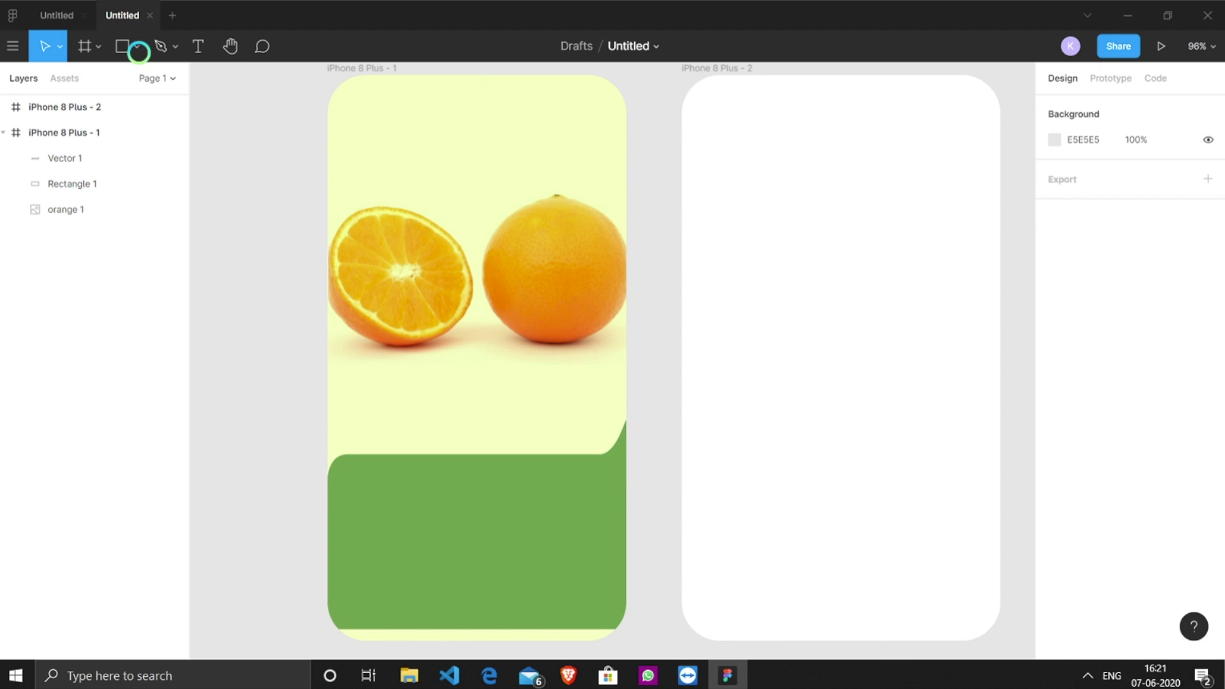
{"action": "left_click", "coordinate": [138, 52]}
- Draw a 41×135 rectangle on the green panel with corner radius 30
{"action": "left_click", "coordinate": [136, 76]}
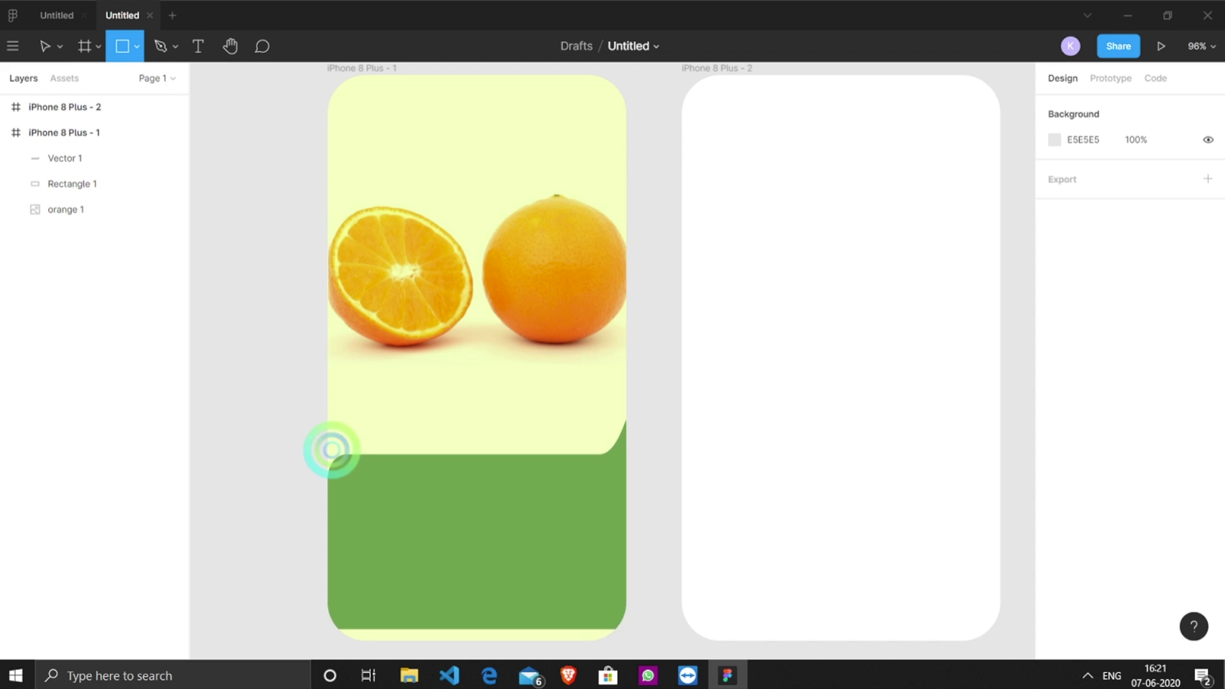
{"action": "mouse_move", "coordinate": [355, 494]}
{"action": "left_mouse_down"}
{"action": "mouse_move", "coordinate": [391, 571]}
{"action": "mouse_move", "coordinate": [388, 599]}
{"action": "left_mouse_up"}
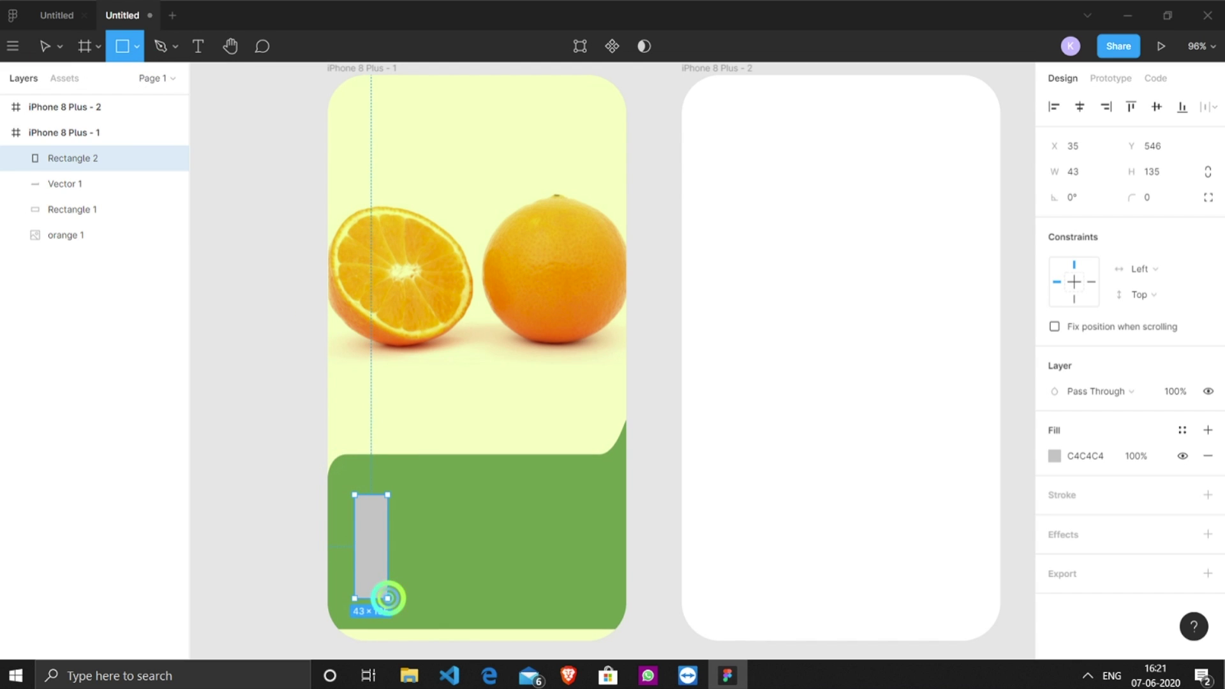
{"action": "left_click", "coordinate": [1154, 198]}
{"action": "type", "text": "30"}
{"action": "key", "text": "Return"}
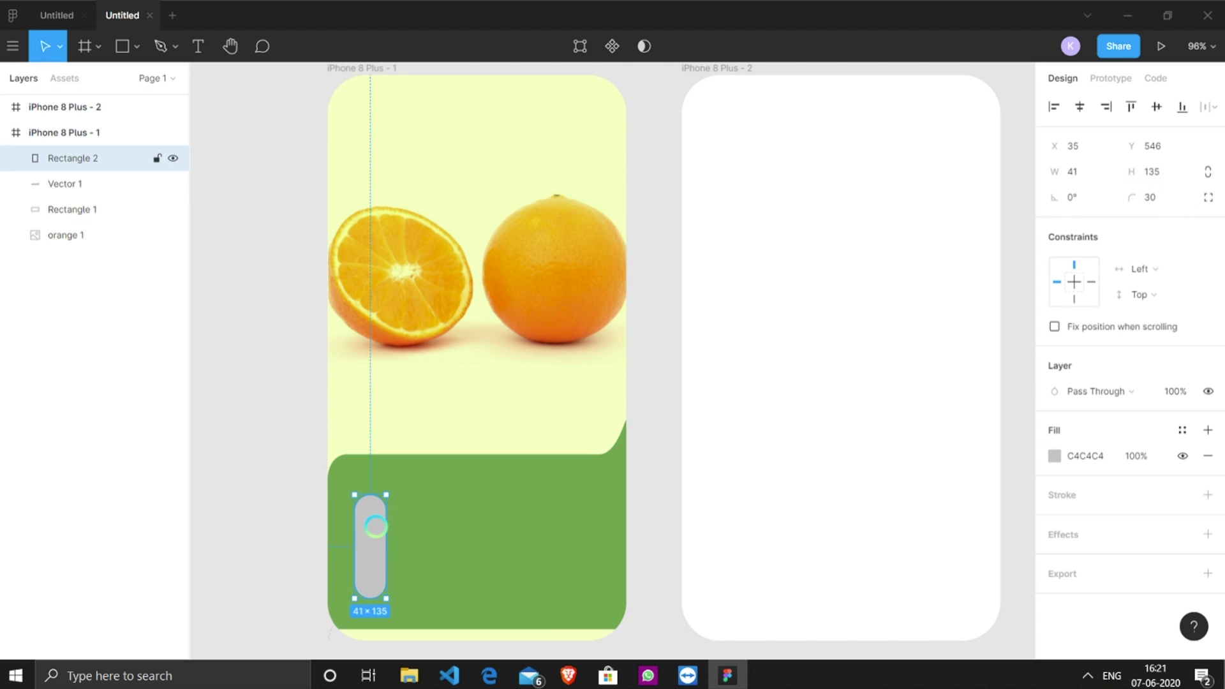
- Make the pill a component and place two instances from Assets beside it
{"action": "right_click", "coordinate": [375, 526]}
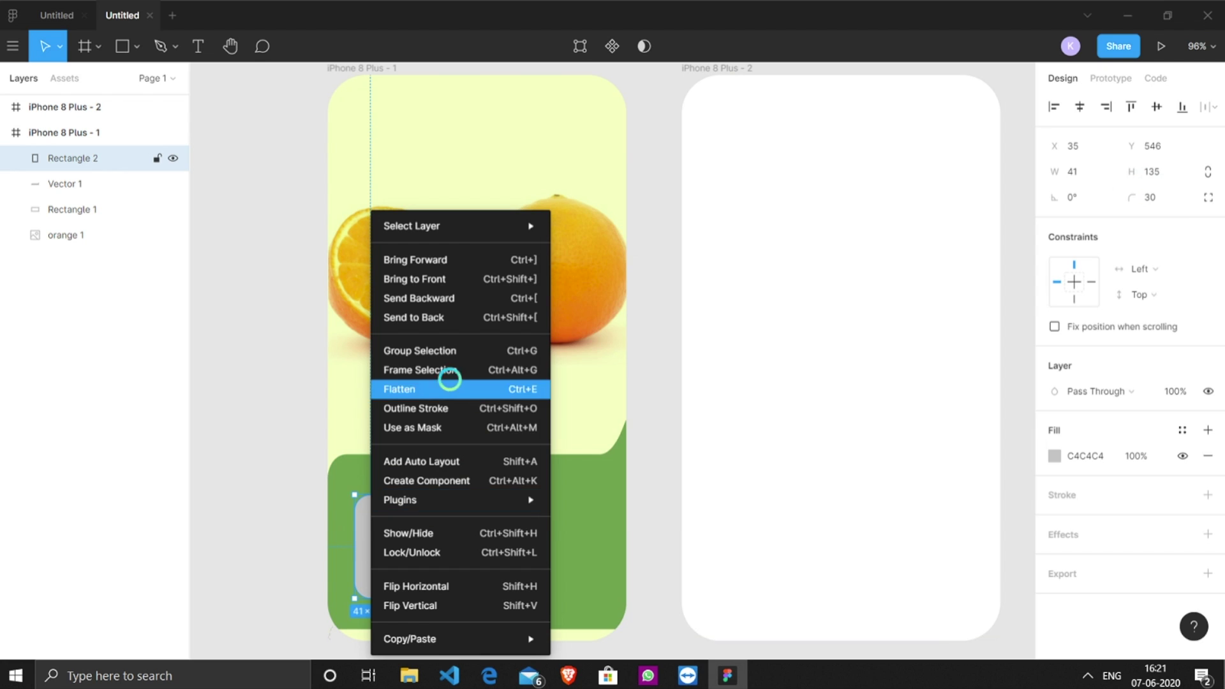
{"action": "left_click", "coordinate": [453, 482]}
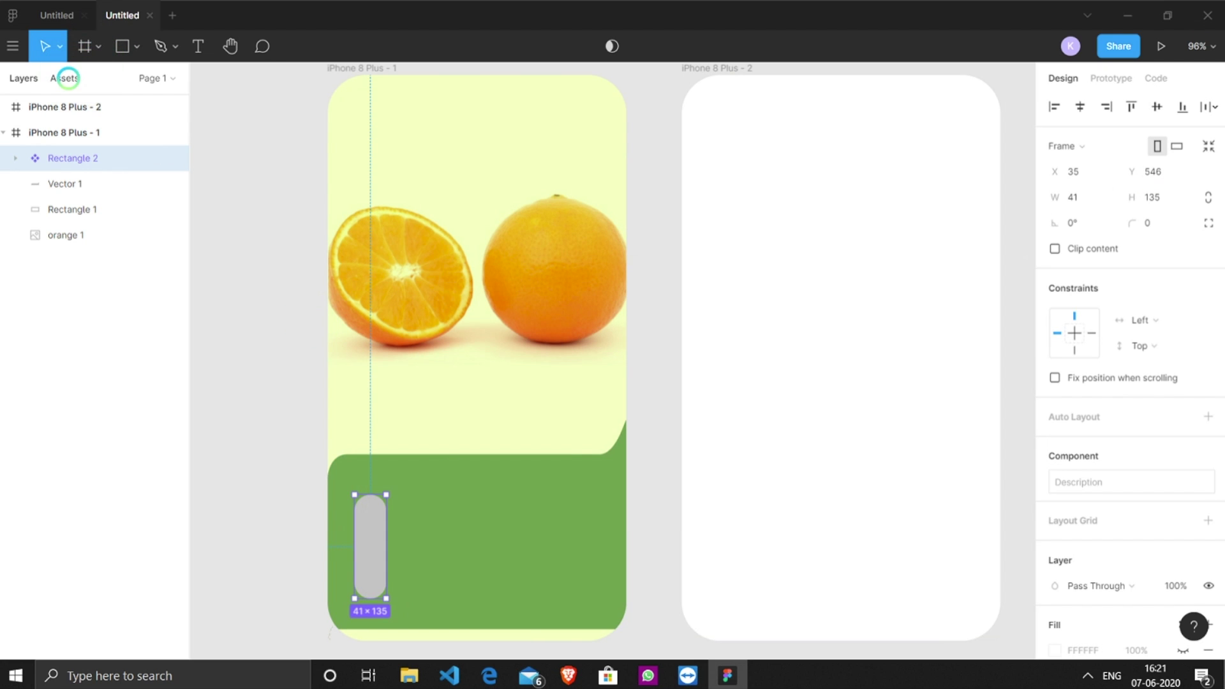
{"action": "left_click", "coordinate": [67, 77]}
{"action": "mouse_move", "coordinate": [48, 211]}
{"action": "left_mouse_down"}
{"action": "mouse_move", "coordinate": [428, 531]}
{"action": "mouse_move", "coordinate": [452, 528]}
{"action": "left_mouse_up"}
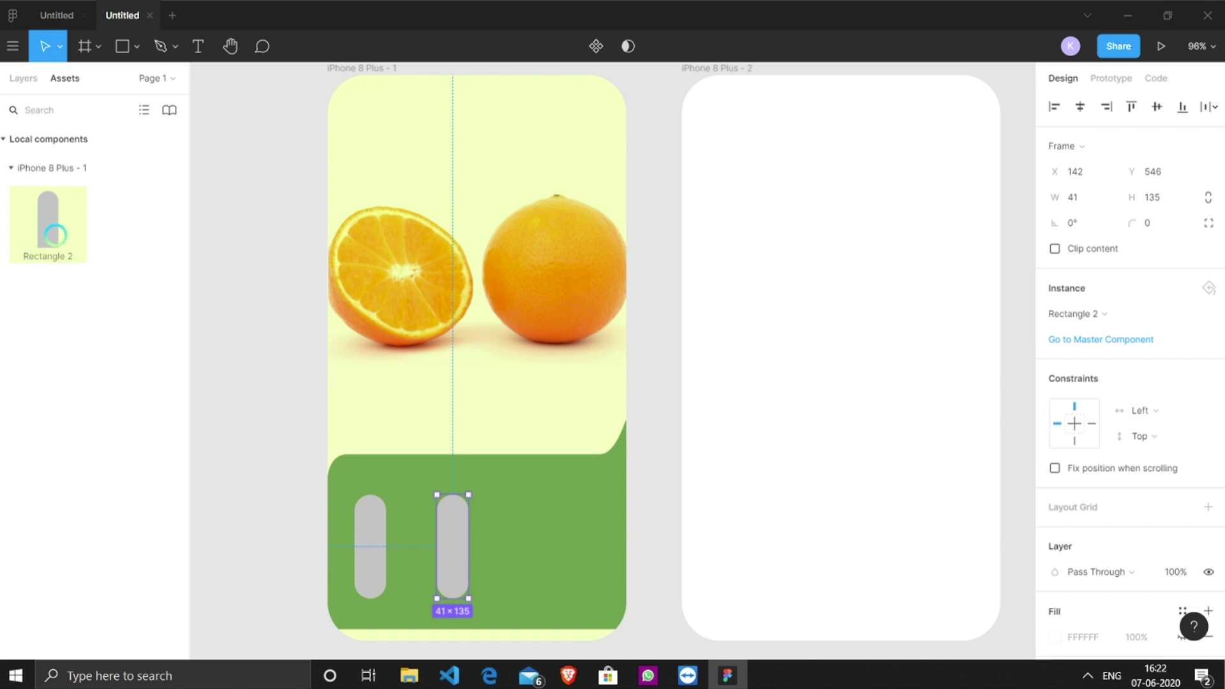
{"action": "mouse_move", "coordinate": [47, 225]}
{"action": "left_mouse_down"}
{"action": "mouse_move", "coordinate": [529, 561]}
{"action": "mouse_move", "coordinate": [542, 549]}
{"action": "left_mouse_up"}
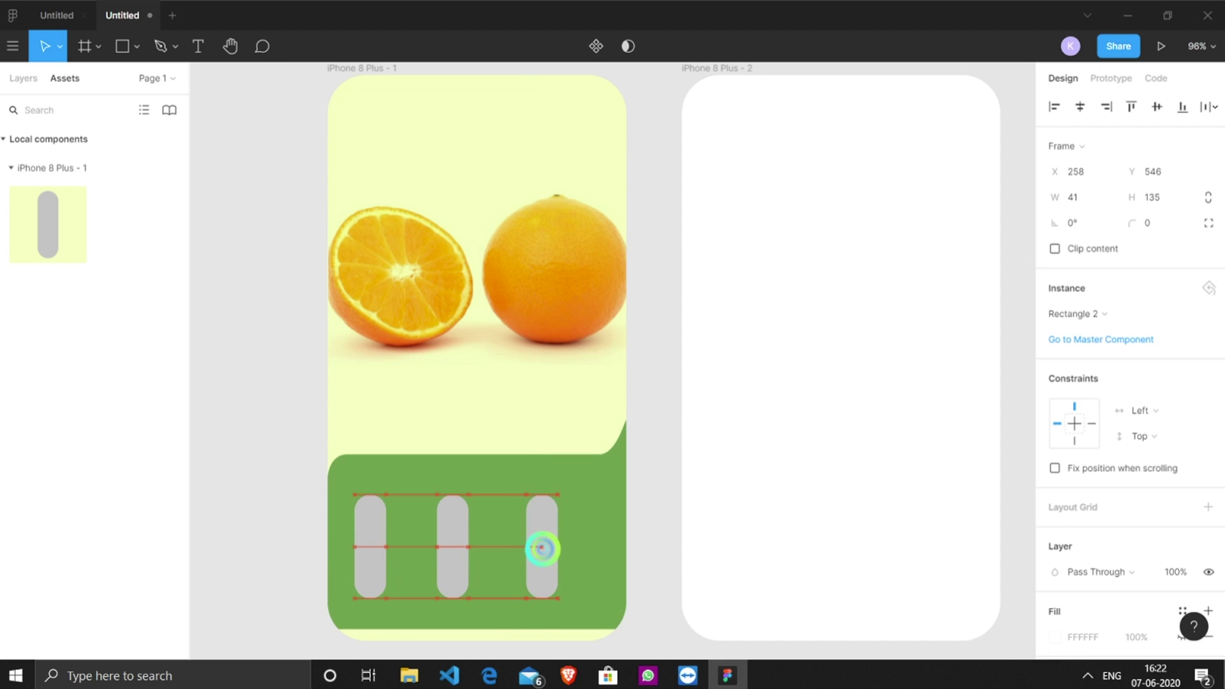
{"action": "left_click", "coordinate": [370, 558]}
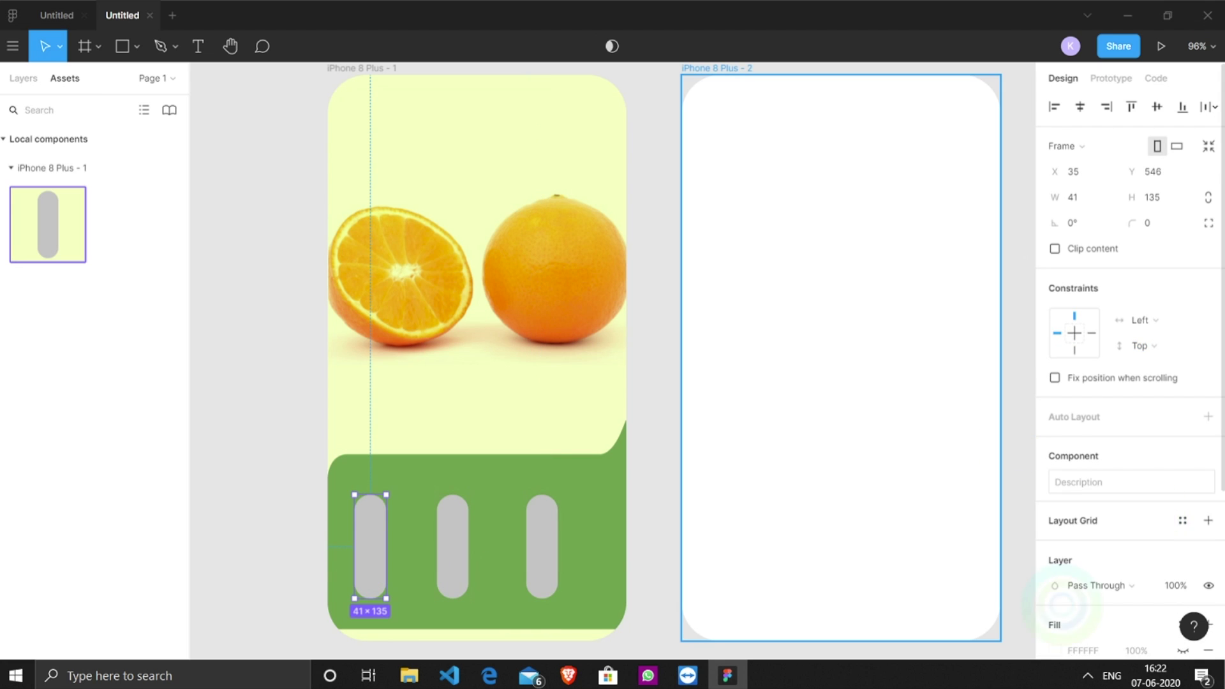
- Set the component's fill to the pale yellow document colour F5FEC0
{"action": "scroll", "coordinate": [1062, 604], "scroll_direction": "down", "scroll_amount": 3}
{"action": "left_click", "coordinate": [1083, 499]}
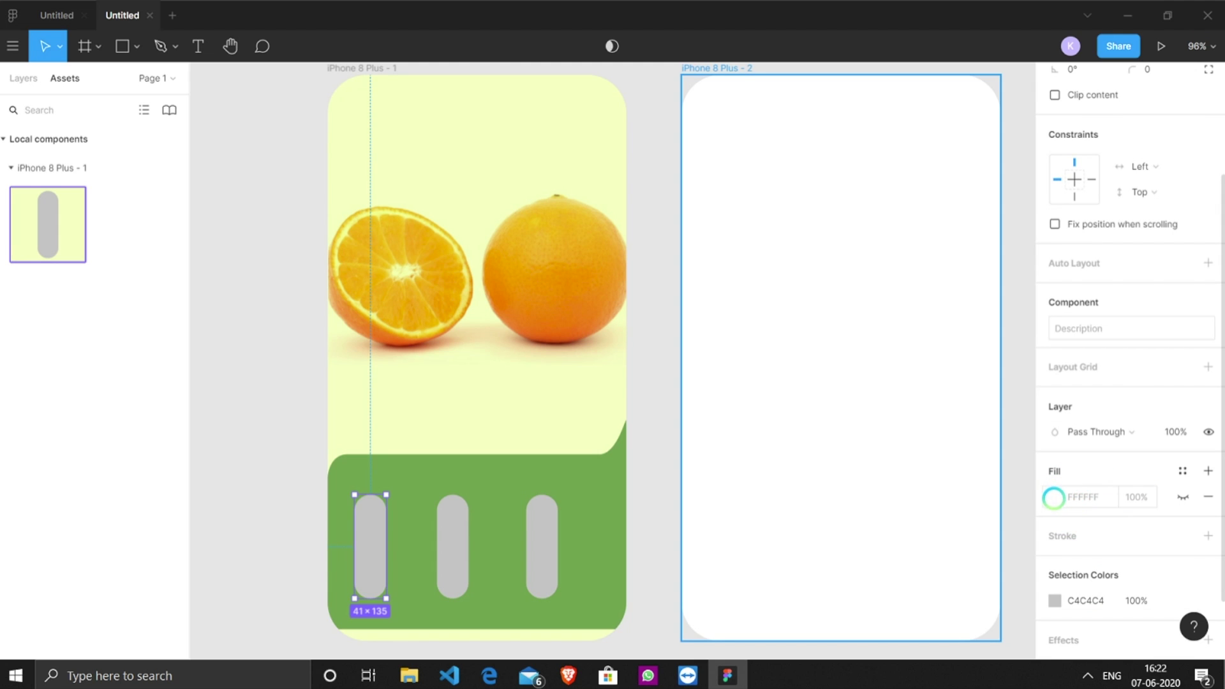
{"action": "left_click", "coordinate": [1053, 497]}
{"action": "left_click", "coordinate": [918, 583]}
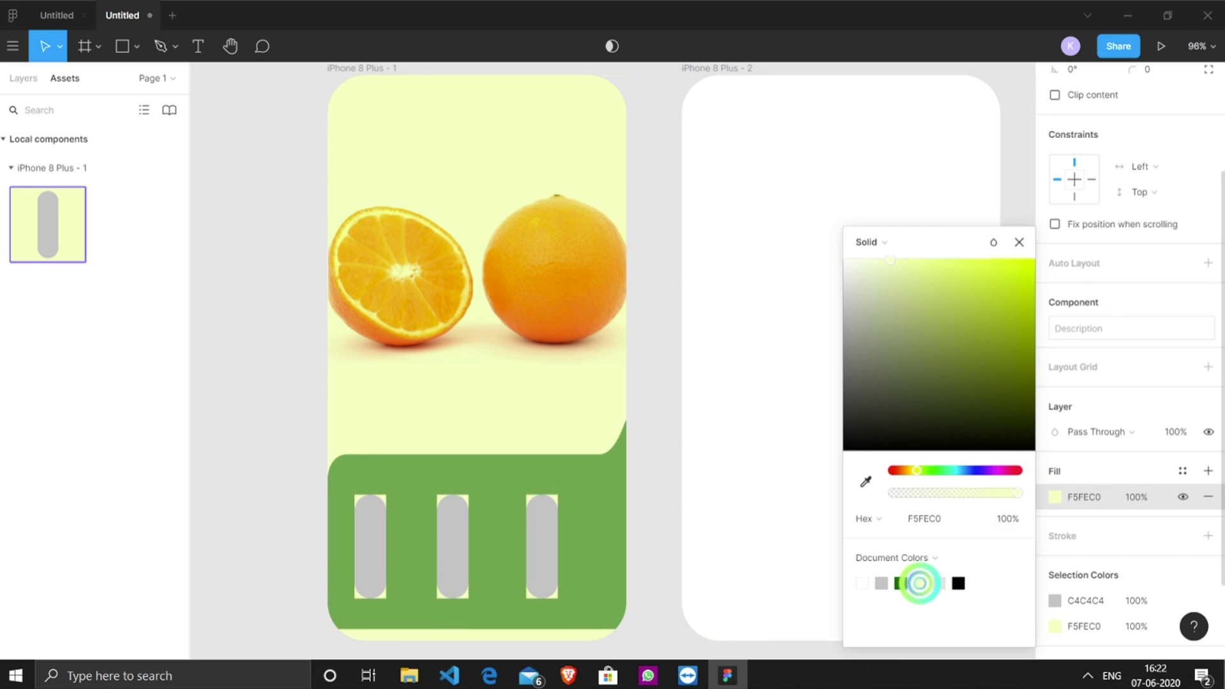
{"action": "left_click", "coordinate": [1017, 241]}
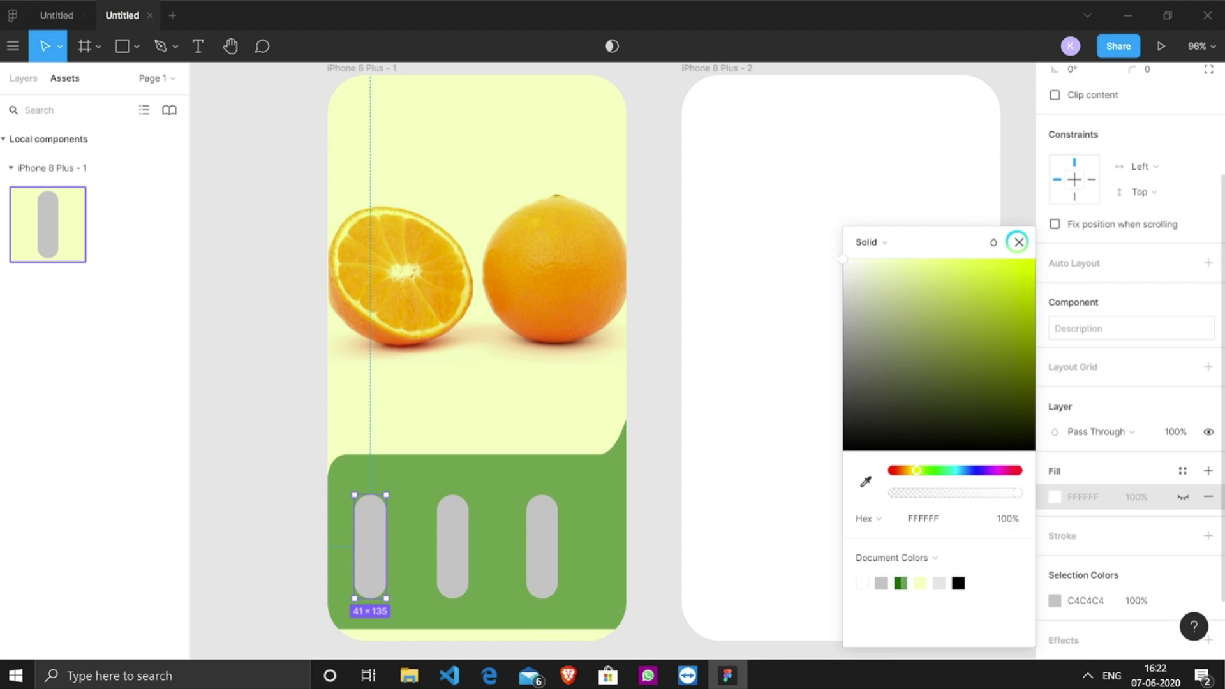
- Fill the pill shape inside the component with white FFFFFF and check the reference design
{"action": "left_click", "coordinate": [374, 524]}
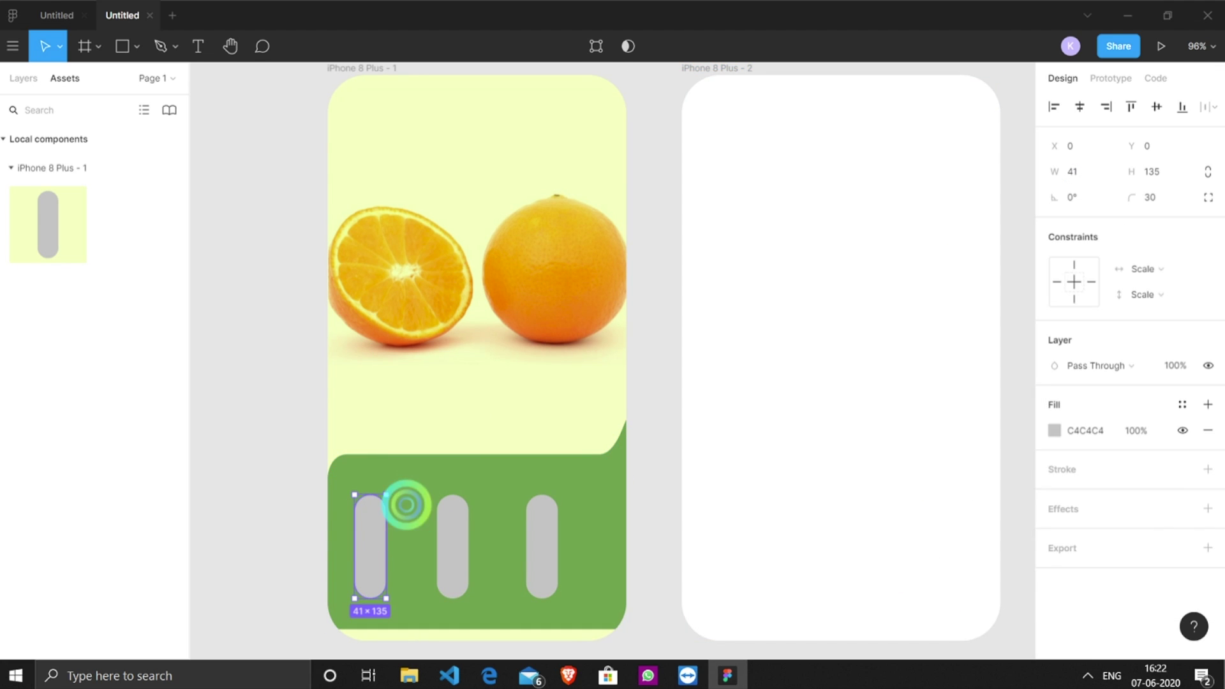
{"action": "left_click", "coordinate": [1053, 430]}
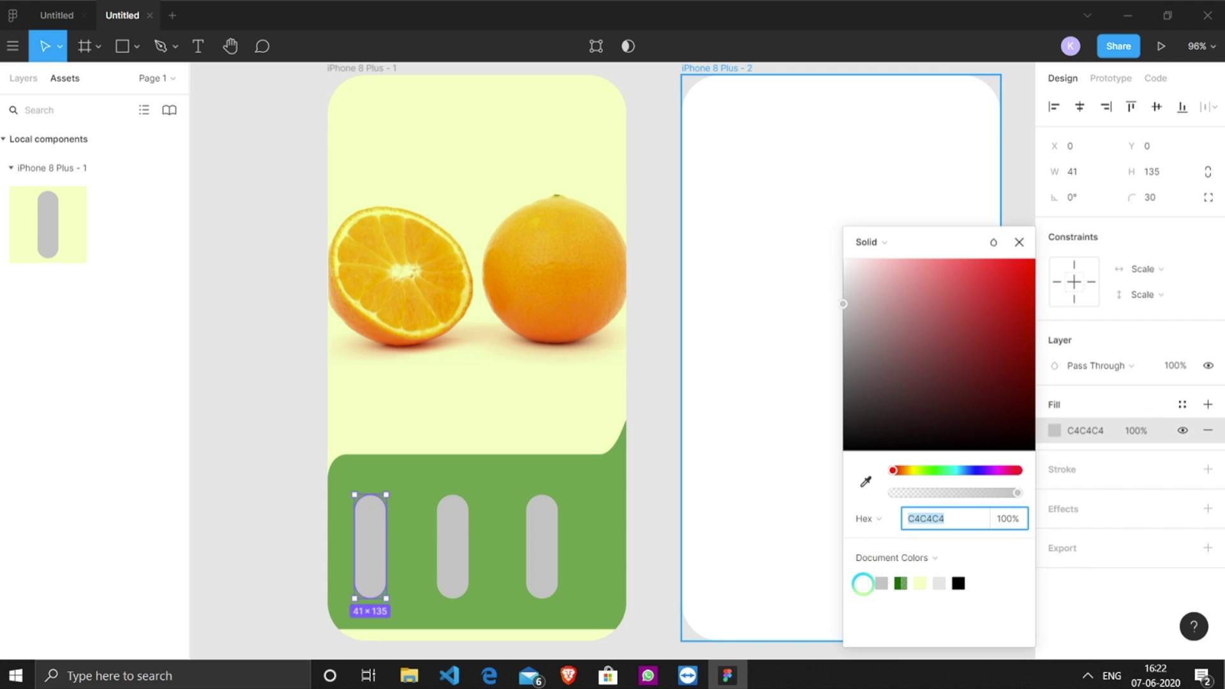
{"action": "left_click", "coordinate": [862, 583]}
{"action": "left_click", "coordinate": [1019, 242]}
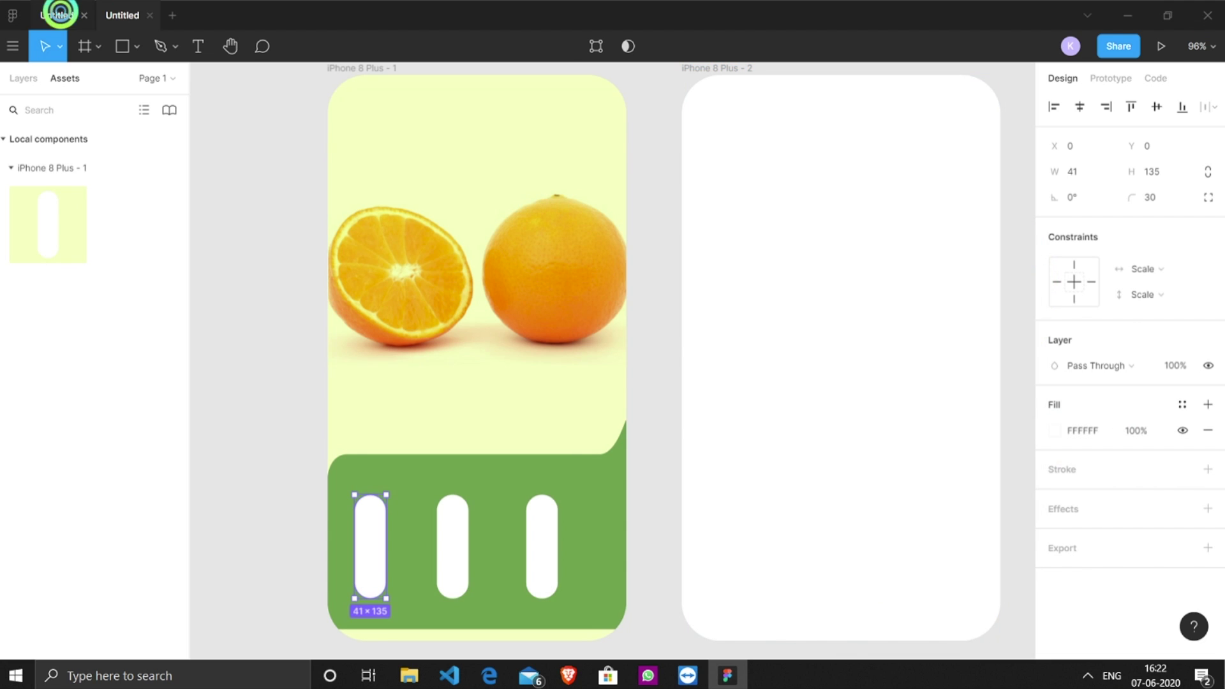
{"action": "left_click", "coordinate": [60, 13]}
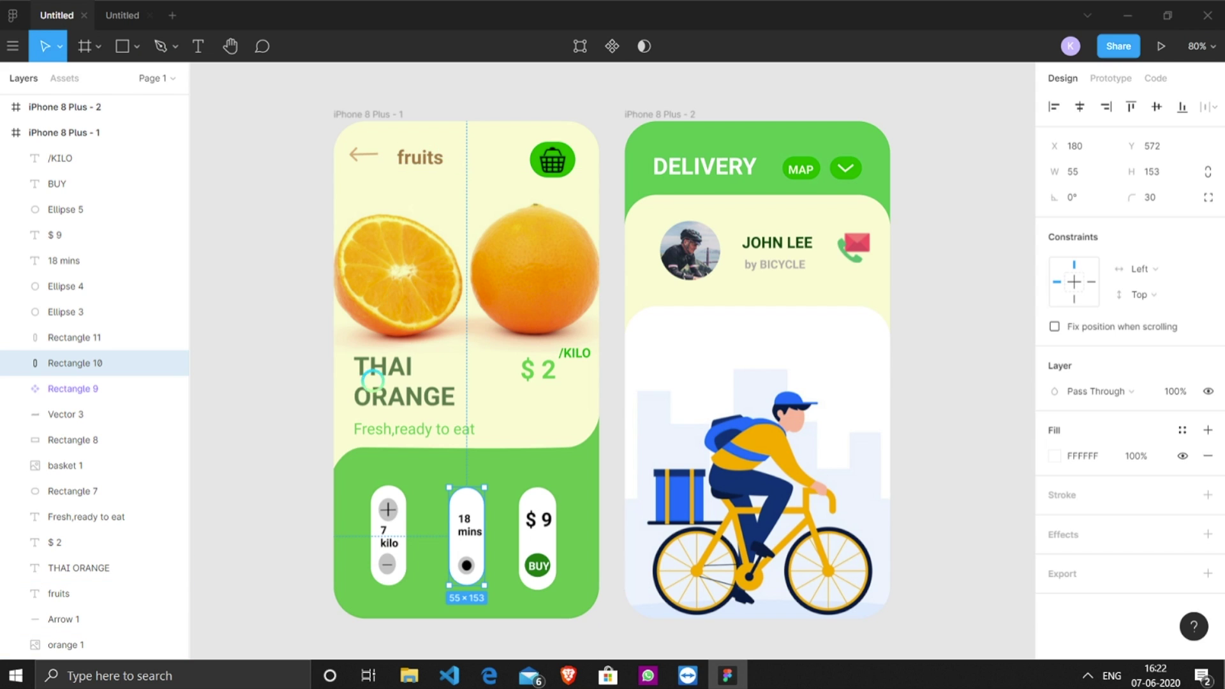
{"action": "left_click", "coordinate": [112, 23]}
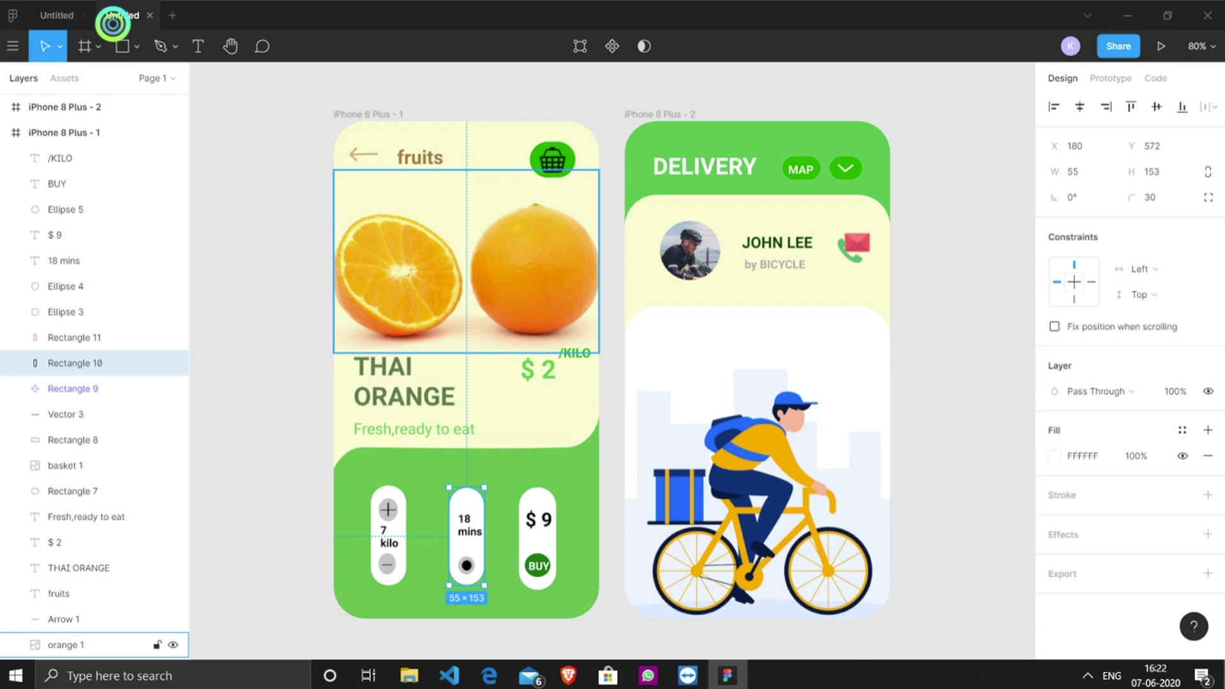
{"action": "left_click", "coordinate": [198, 46]}
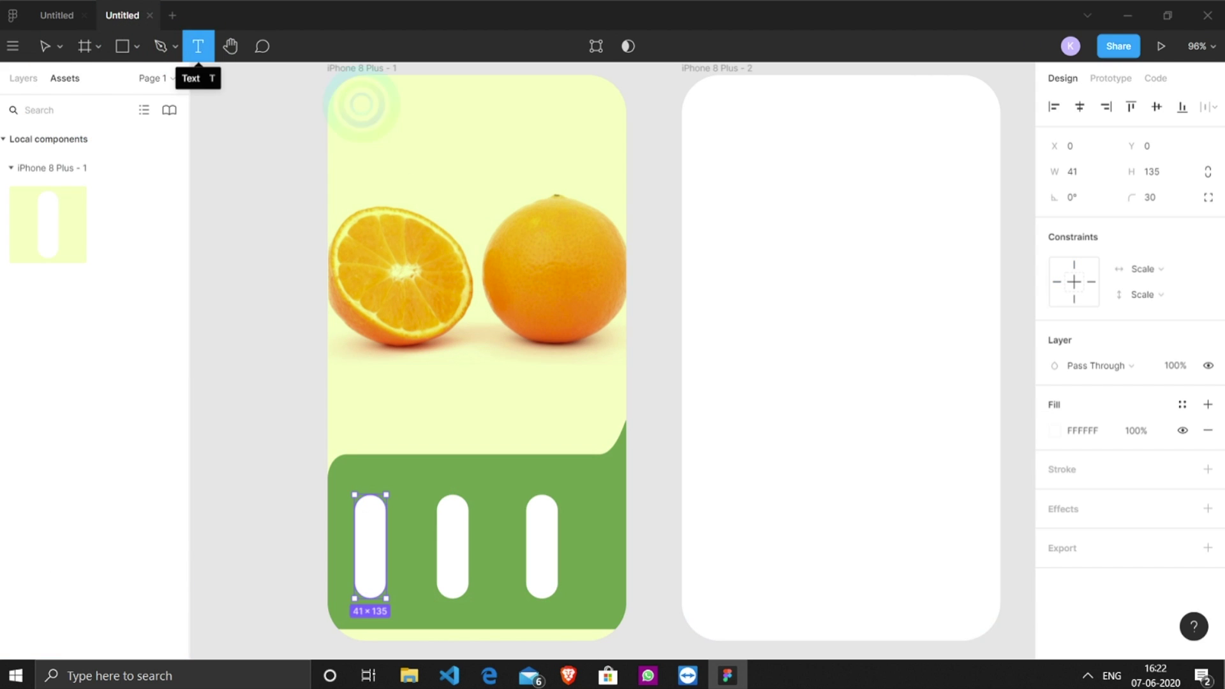
- Create the 'fruits' text box at the top left in bold, size 30
{"action": "left_click_drag", "start_coordinate": [354, 99], "coordinate": [421, 125]}
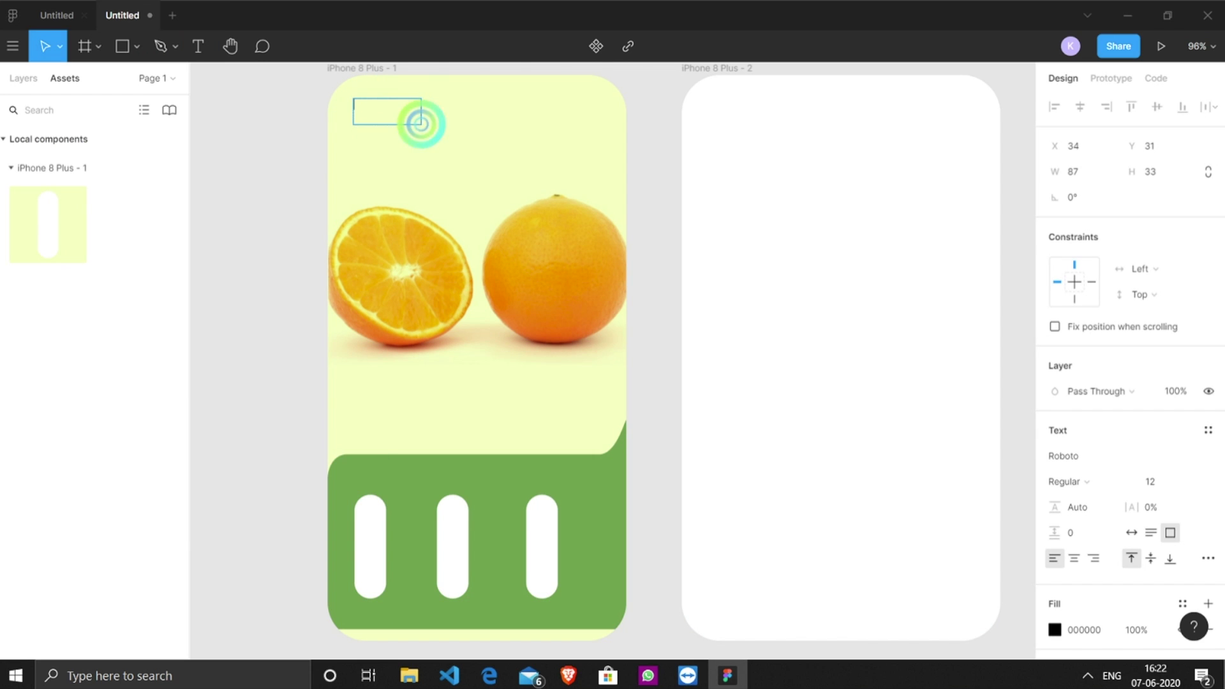
{"action": "left_click", "coordinate": [1167, 483]}
{"action": "type", "text": "30"}
{"action": "key", "text": "Return"}
{"action": "left_click", "coordinate": [376, 110]}
{"action": "type", "text": "fruits"}
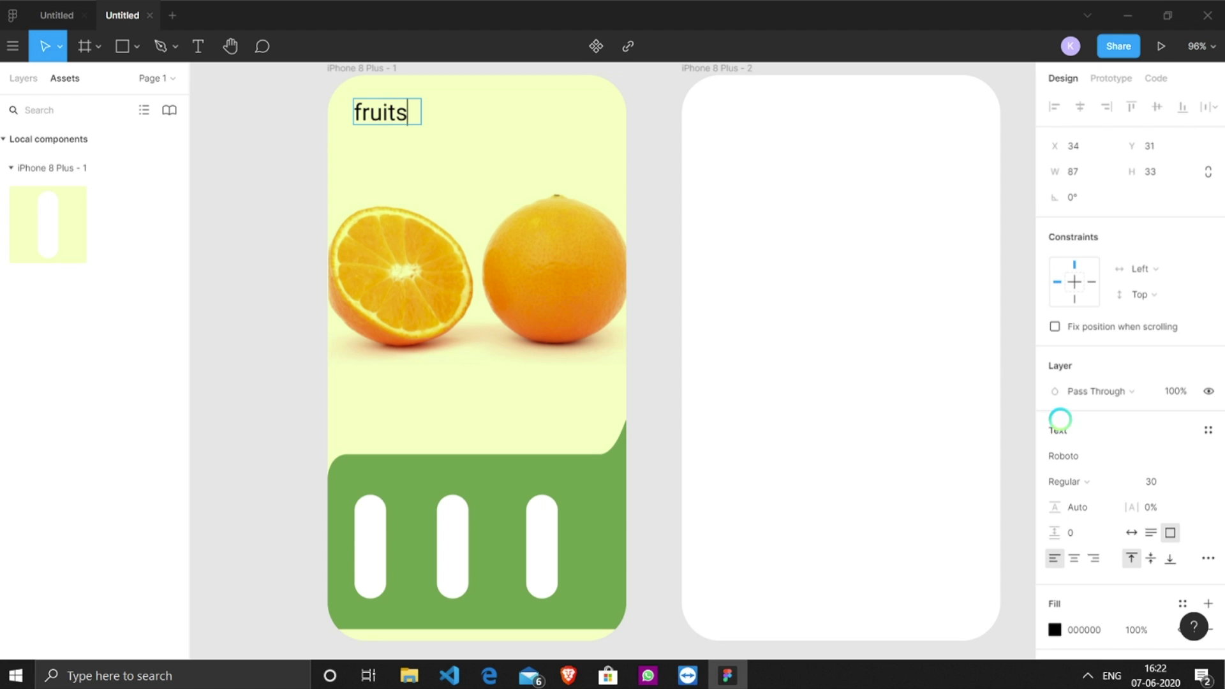
{"action": "left_click", "coordinate": [1065, 478]}
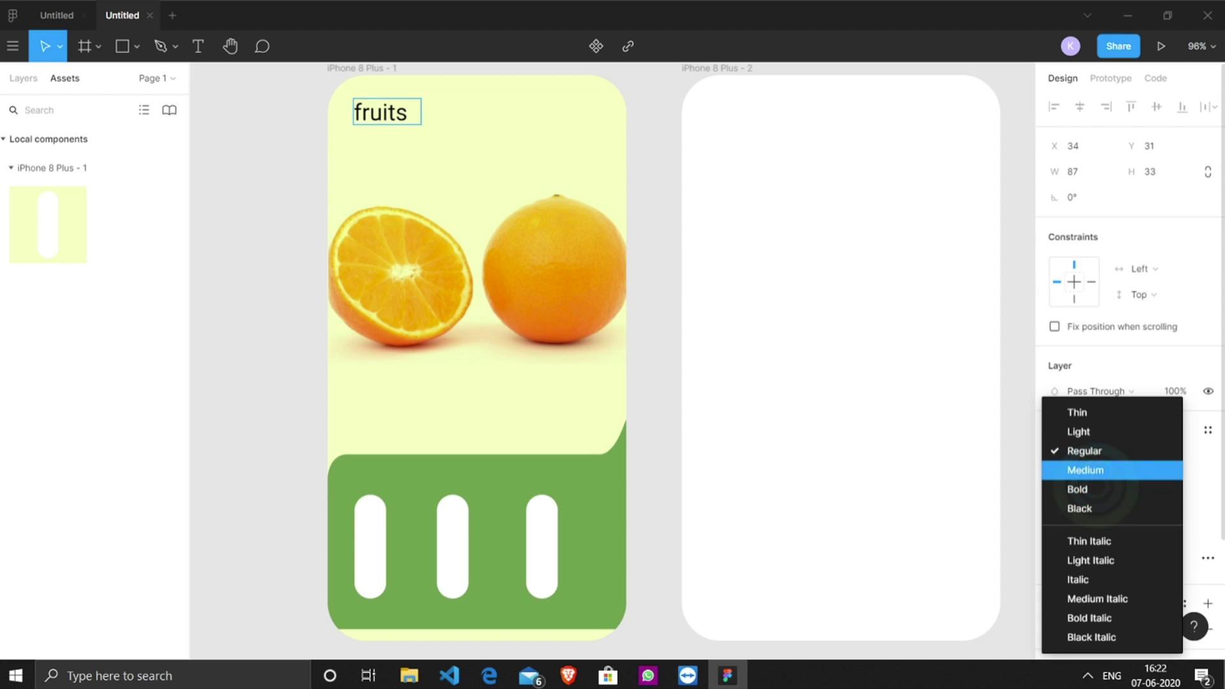
{"action": "left_click", "coordinate": [1084, 490]}
{"action": "double_click", "coordinate": [391, 116]}
- Tint the fruits text orange E4955B using the colour picker
{"action": "scroll", "coordinate": [1084, 568], "scroll_direction": "down", "scroll_amount": 3}
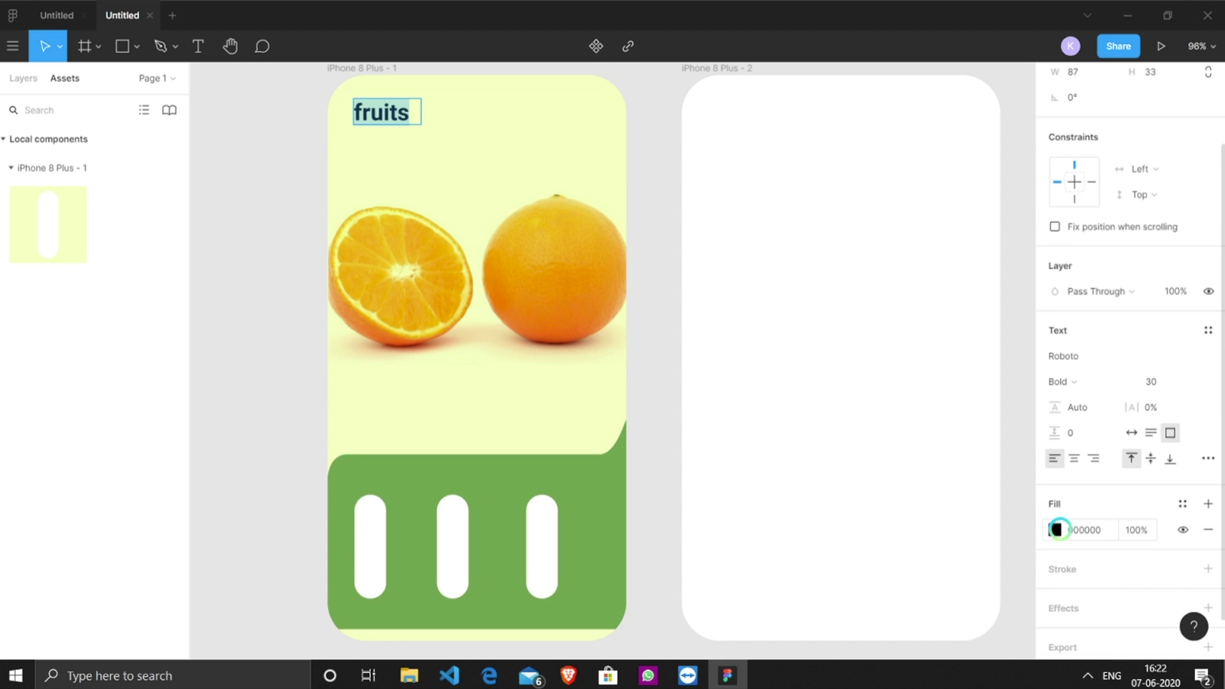
{"action": "left_click", "coordinate": [1057, 528]}
{"action": "left_click", "coordinate": [909, 516]}
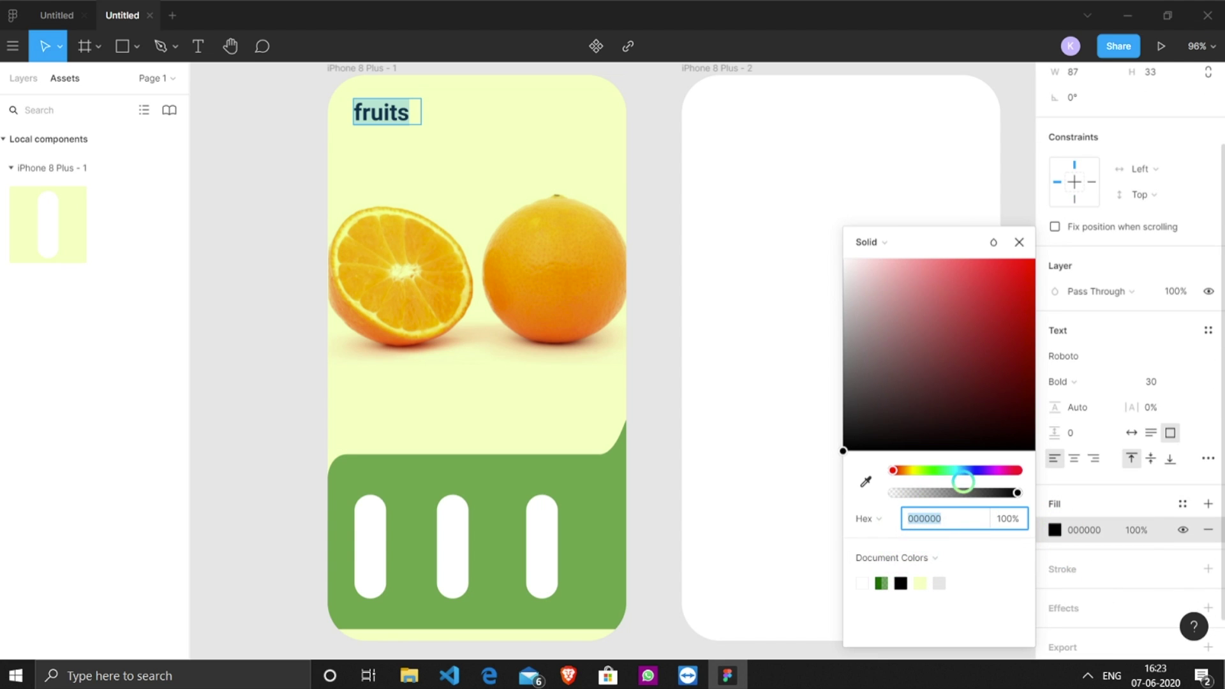
{"action": "left_click_drag", "start_coordinate": [900, 470], "coordinate": [900, 464]}
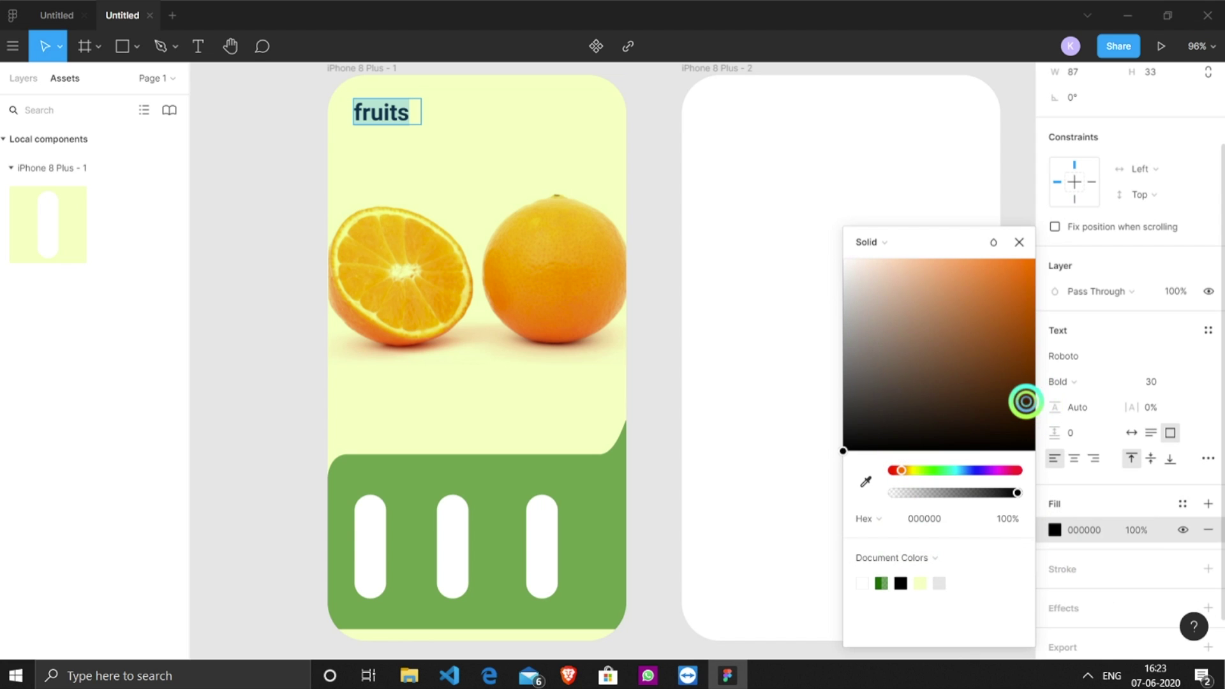
{"action": "left_click_drag", "start_coordinate": [1019, 393], "coordinate": [1024, 388]}
{"action": "left_click", "coordinate": [923, 271]}
{"action": "left_click_drag", "start_coordinate": [923, 268], "coordinate": [956, 281]}
{"action": "left_click", "coordinate": [1019, 242]}
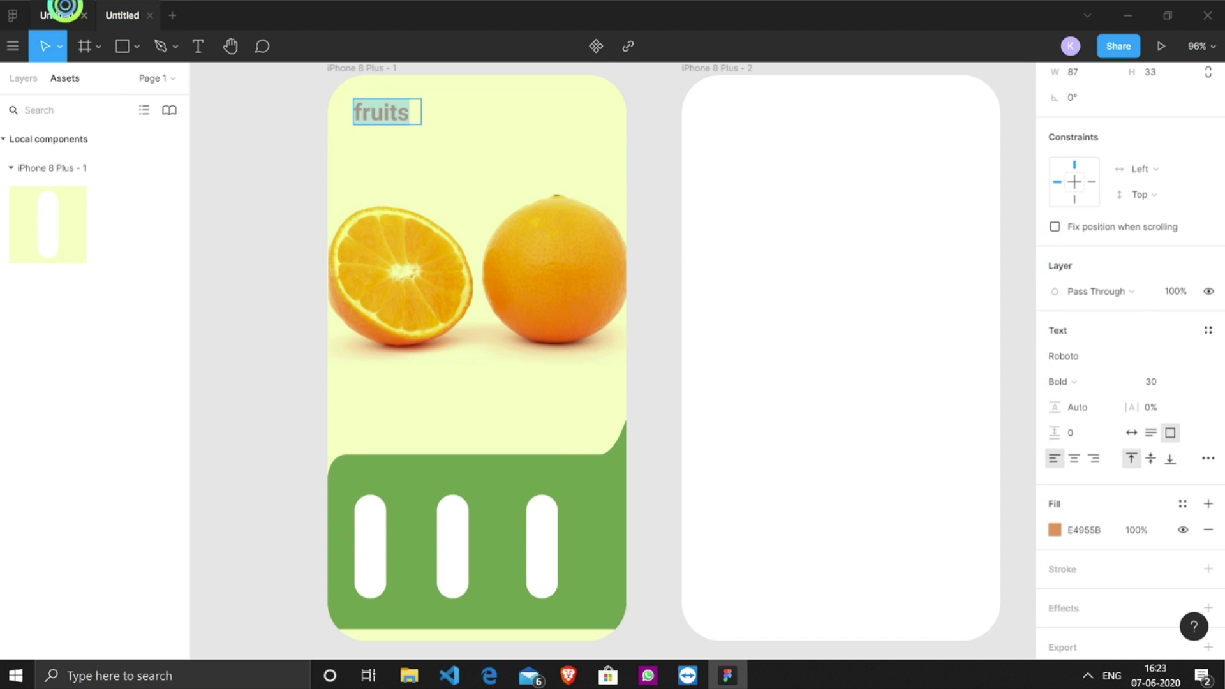
- After checking the reference, recolour the title brown A67A46 and shift it right
{"action": "left_click", "coordinate": [57, 16]}
{"action": "left_click", "coordinate": [418, 157]}
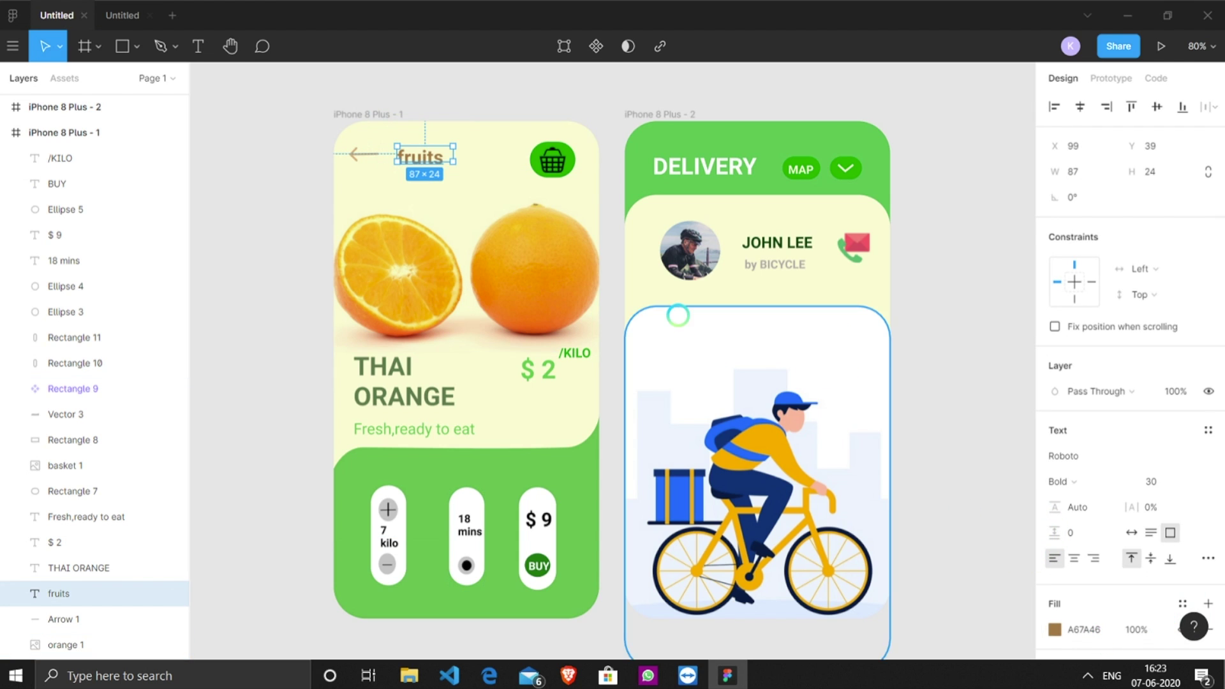
{"action": "left_click", "coordinate": [123, 15]}
{"action": "left_click", "coordinate": [1084, 529]}
{"action": "type", "text": "A67A46"}
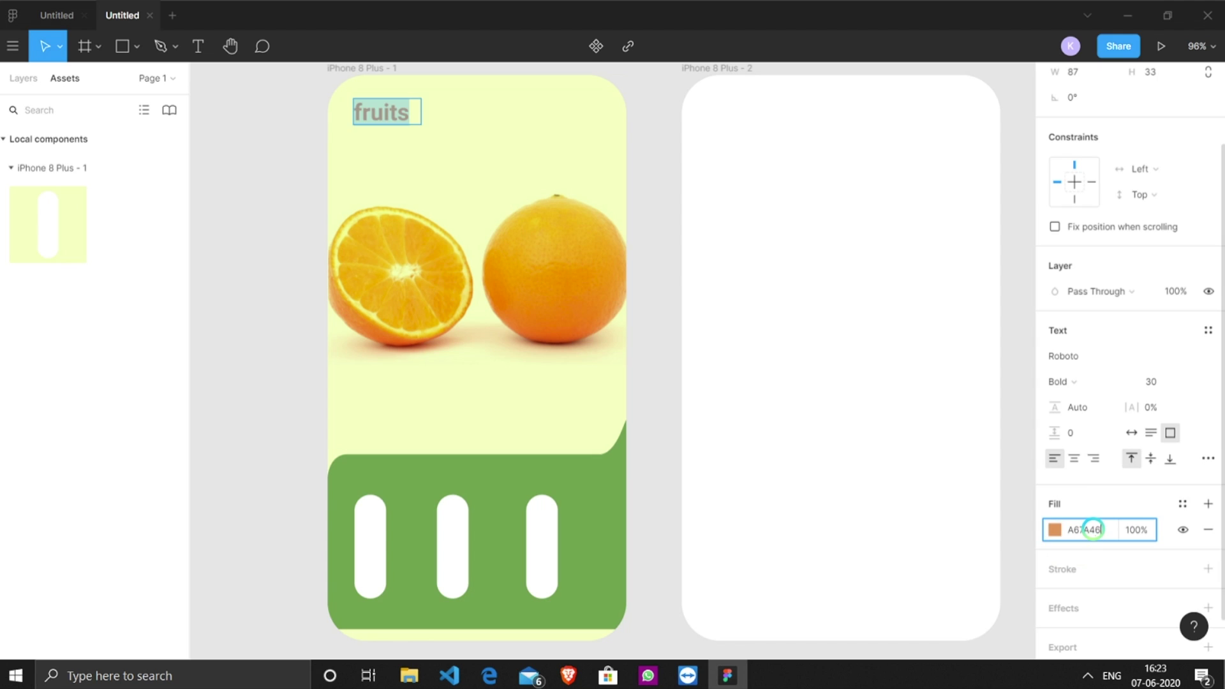
{"action": "key", "text": "Return"}
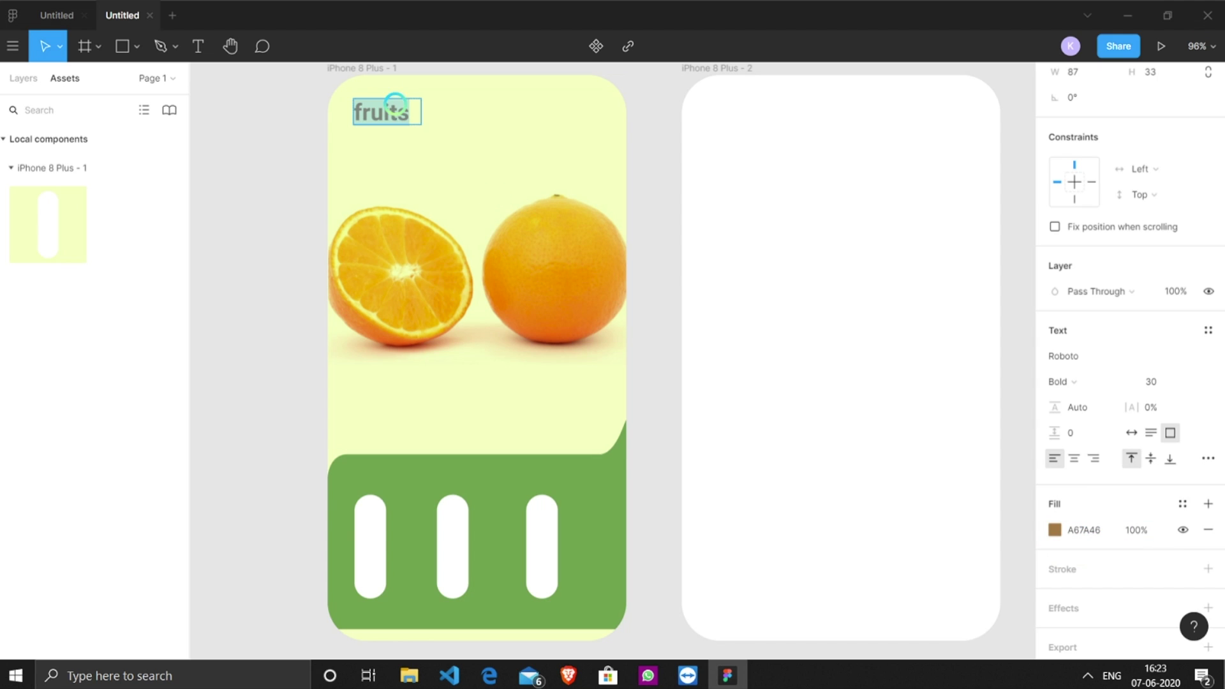
{"action": "left_click_drag", "start_coordinate": [403, 116], "coordinate": [414, 114]}
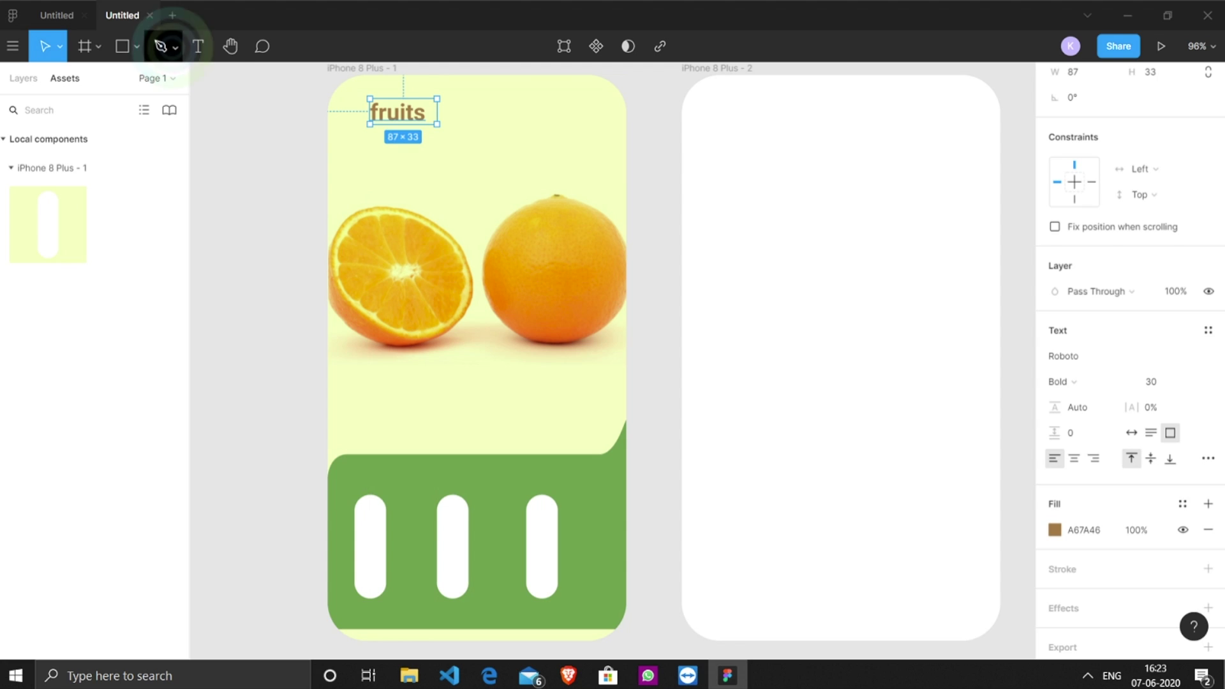
{"action": "left_click", "coordinate": [174, 47]}
- Draw a back arrow to the left of the fruits title
{"action": "left_click", "coordinate": [97, 49]}
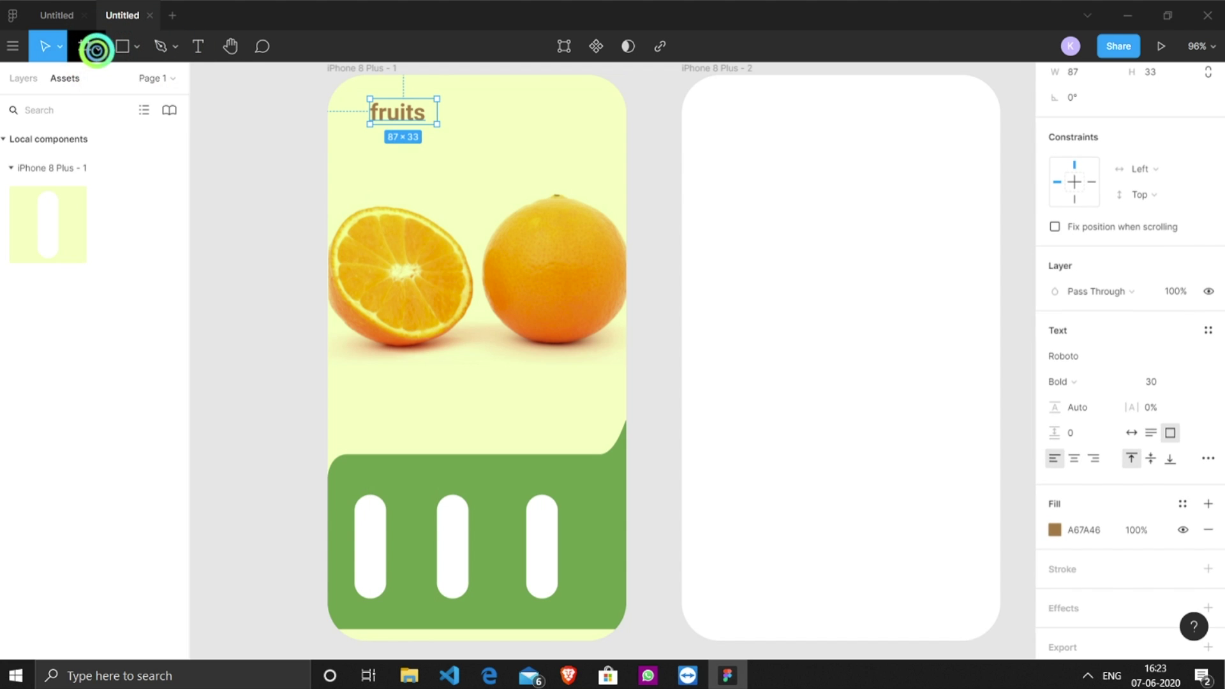
{"action": "left_click", "coordinate": [135, 46]}
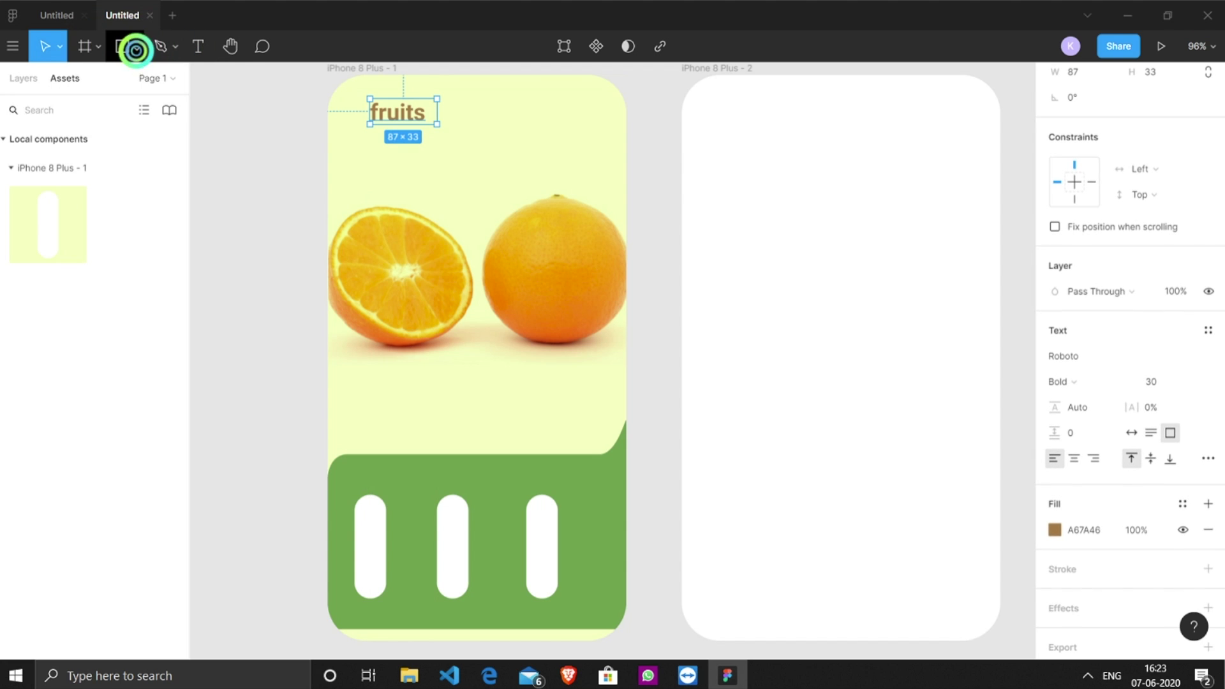
{"action": "left_click", "coordinate": [139, 120]}
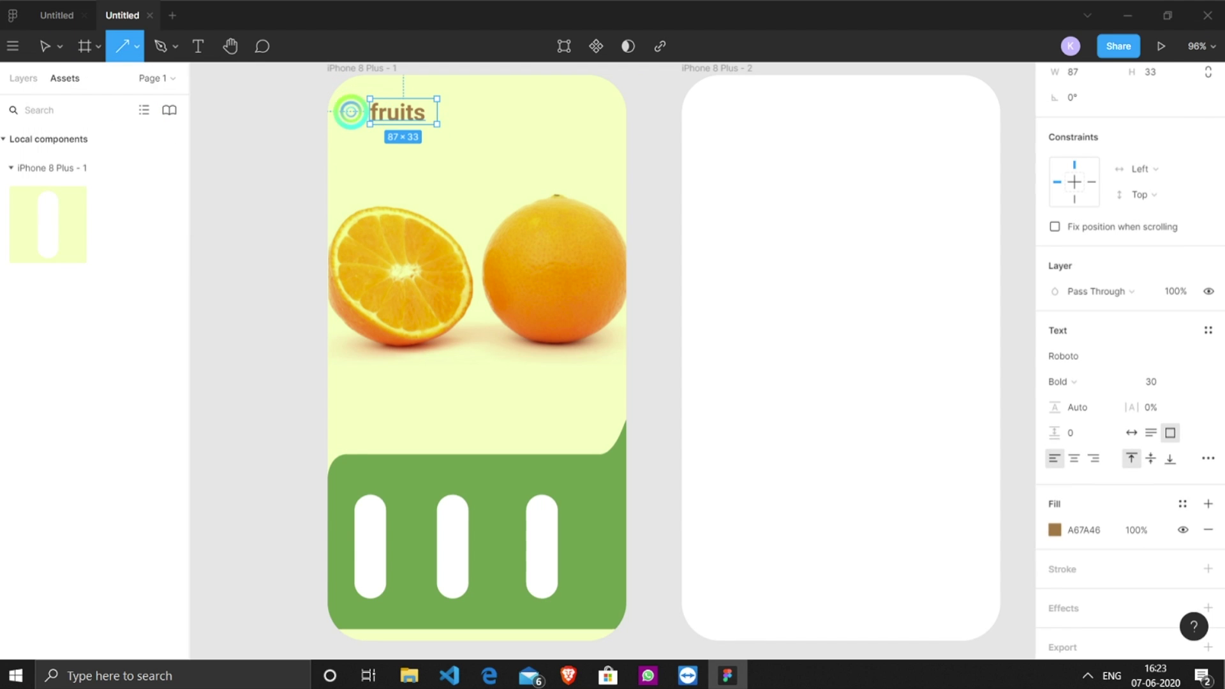
{"action": "left_click_drag", "start_coordinate": [350, 111], "coordinate": [355, 111]}
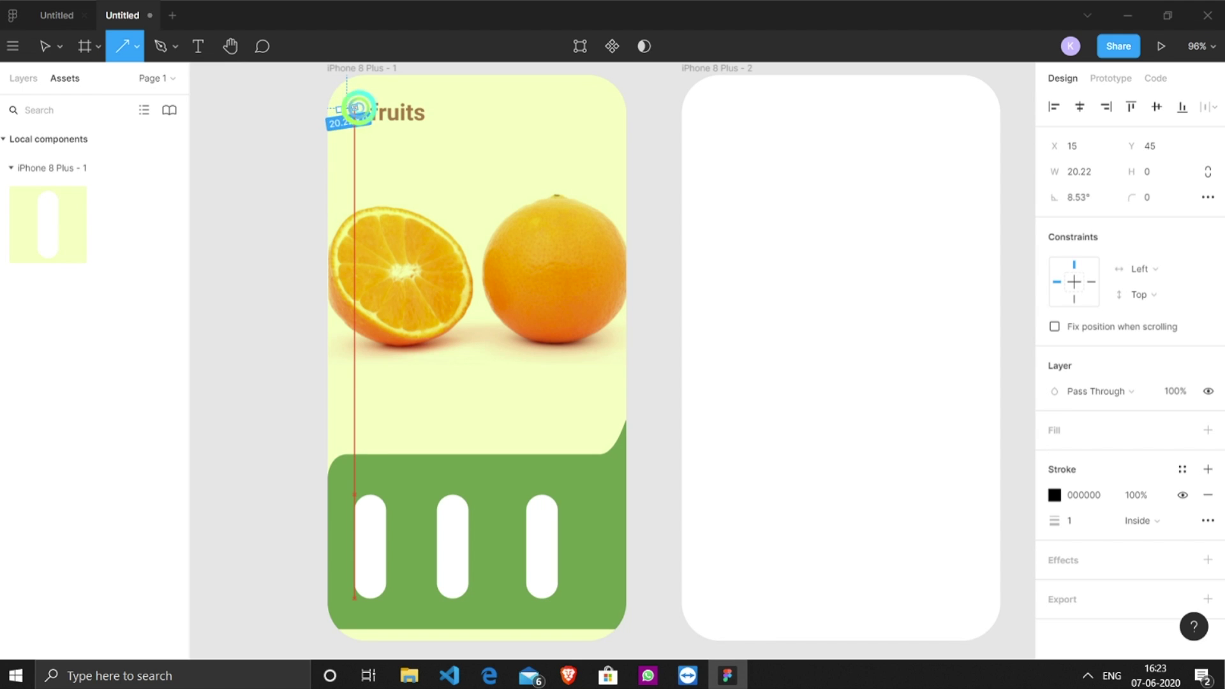
{"action": "left_click_drag", "start_coordinate": [357, 110], "coordinate": [360, 112]}
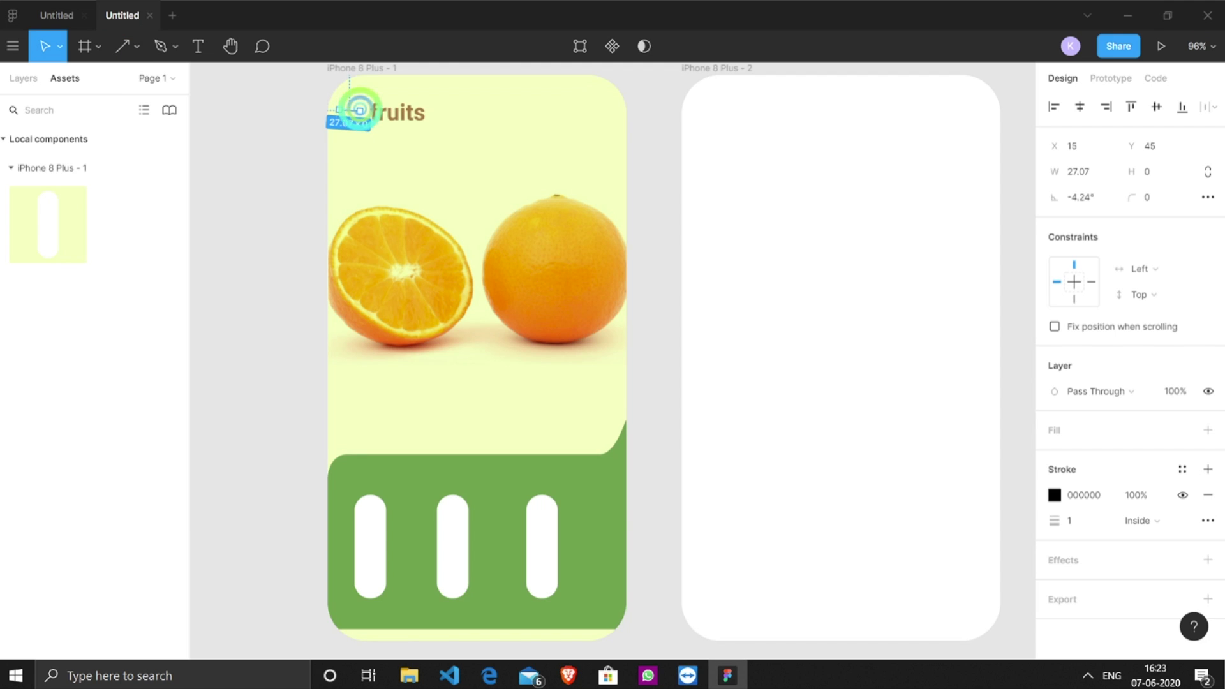
{"action": "left_click", "coordinate": [405, 142]}
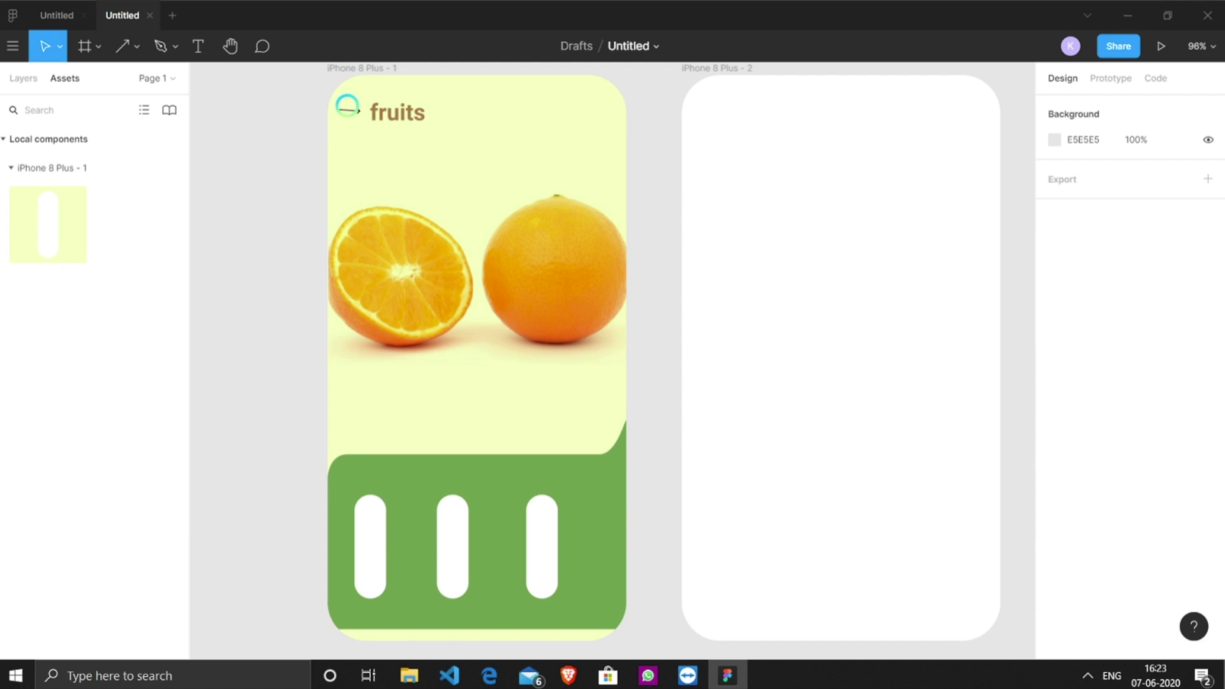
{"action": "left_click", "coordinate": [348, 109]}
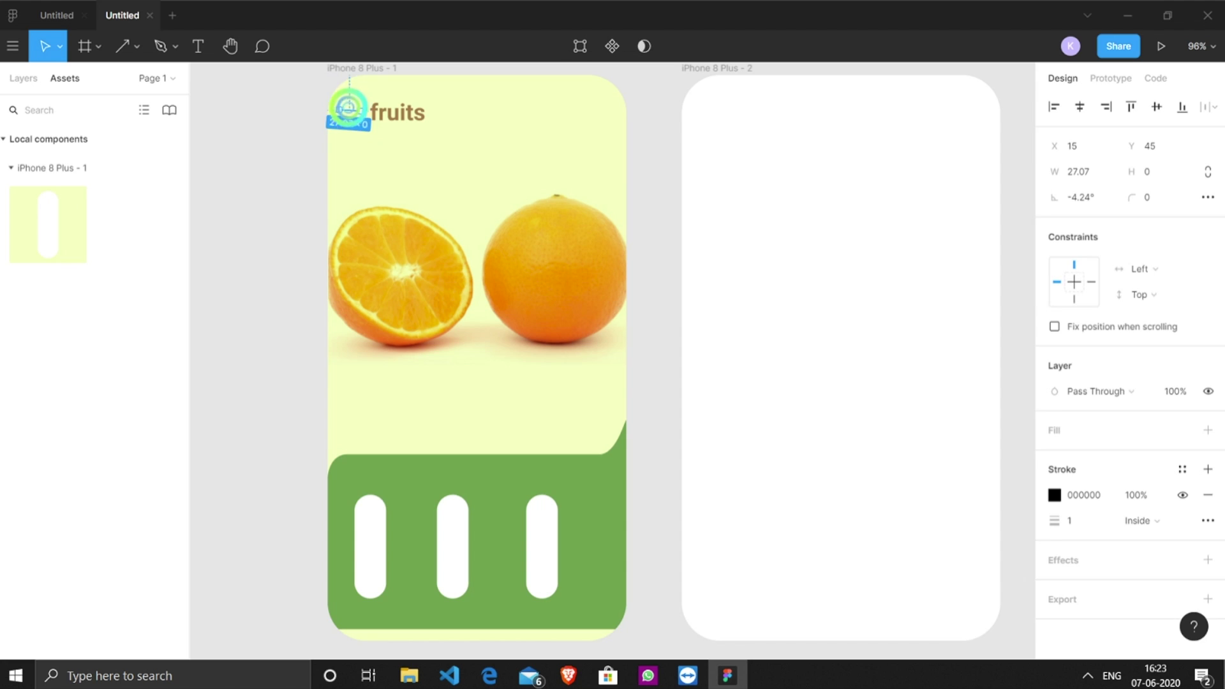
{"action": "left_click_drag", "start_coordinate": [320, 123], "coordinate": [309, 113]}
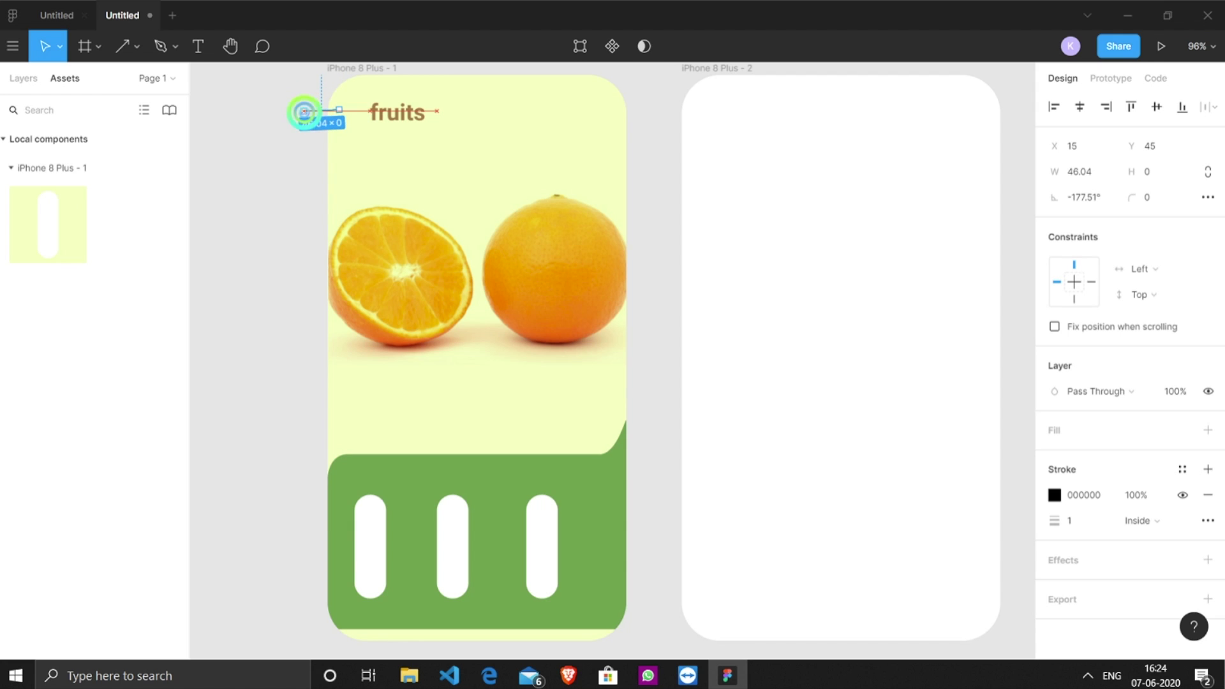
{"action": "key", "text": "Delete"}
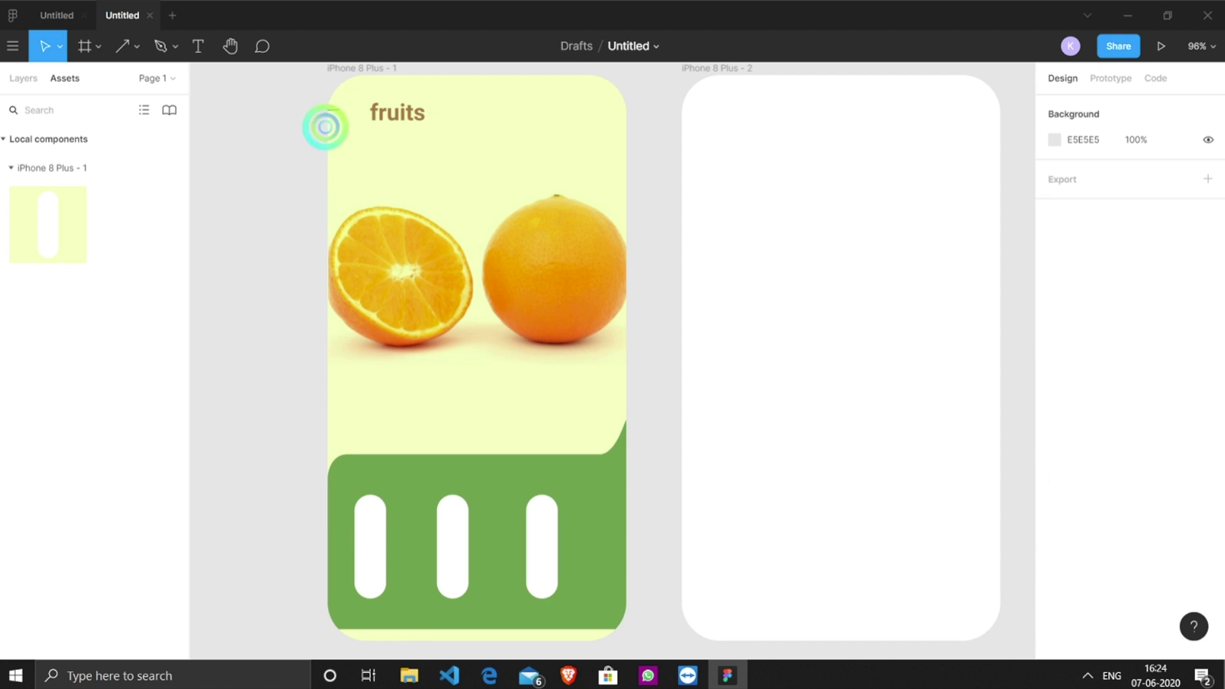
{"action": "left_click_drag", "start_coordinate": [332, 109], "coordinate": [304, 111]}
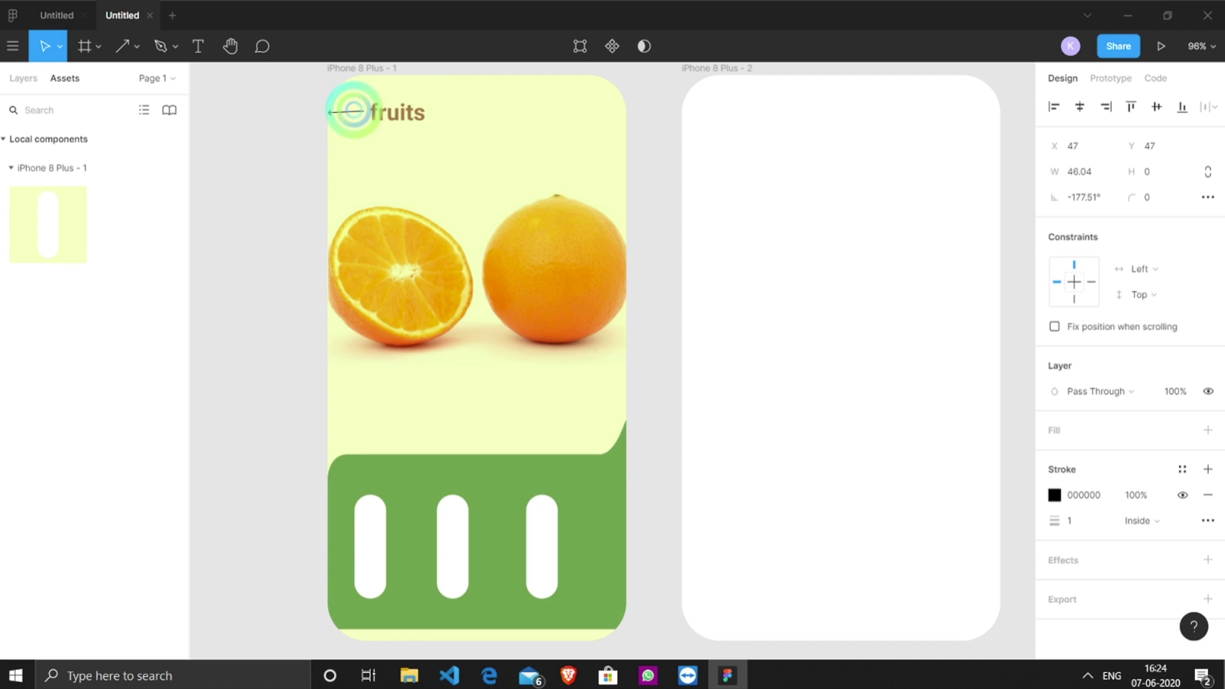
- Give the arrow a 2-px stroke in brown A67A46
{"action": "left_click", "coordinate": [1069, 519]}
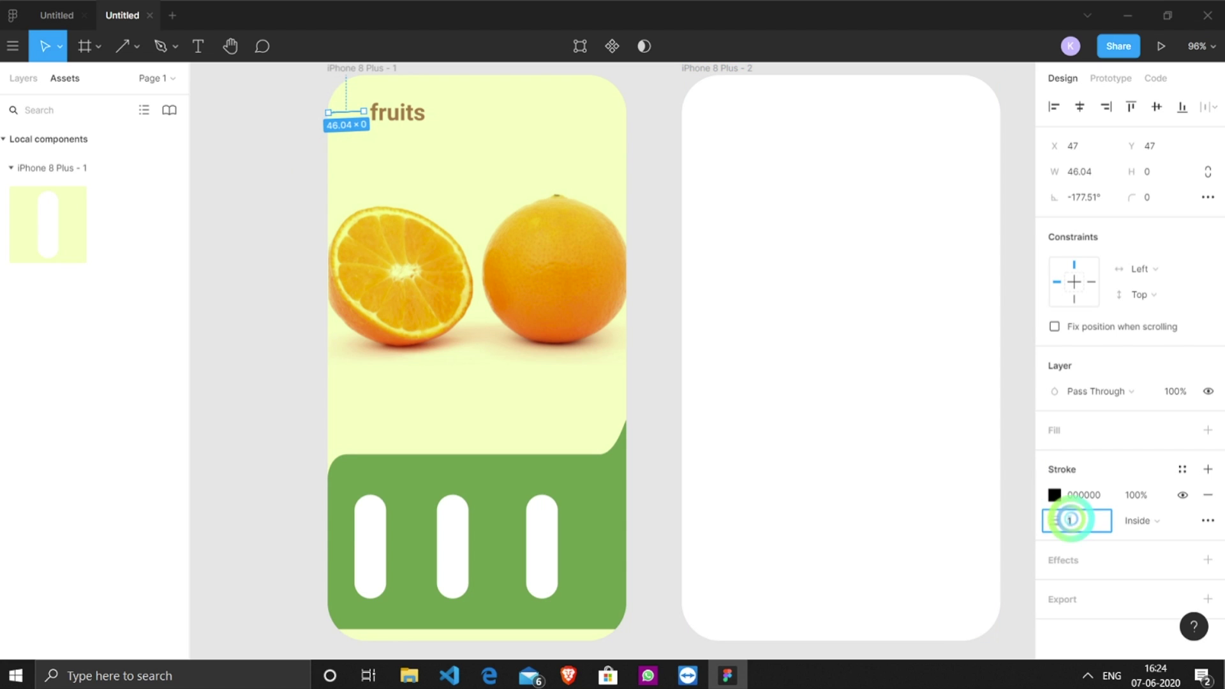
{"action": "type", "text": "2"}
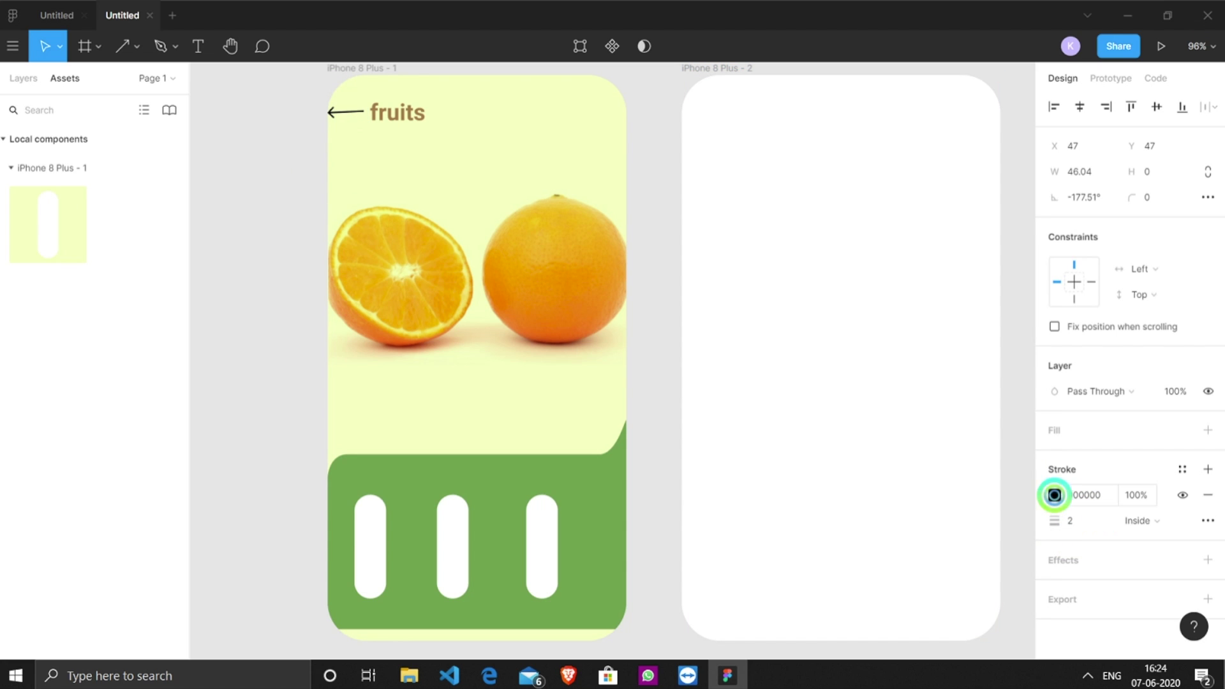
{"action": "left_click", "coordinate": [1054, 495]}
{"action": "left_click", "coordinate": [958, 583]}
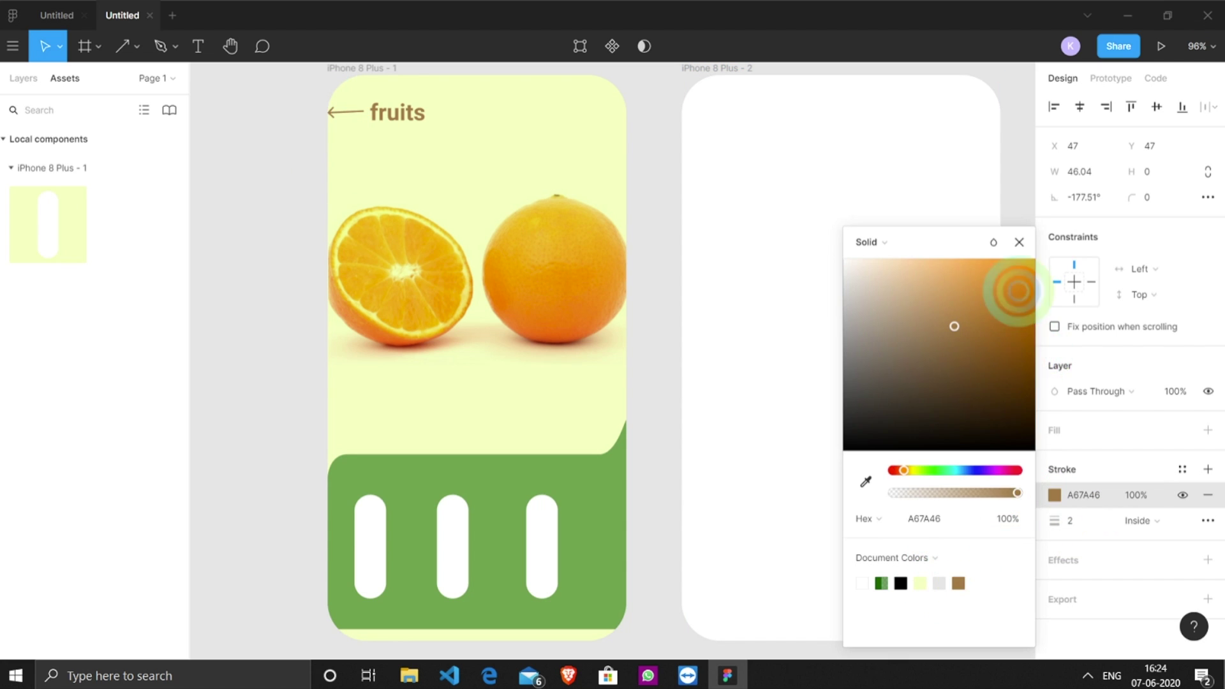
{"action": "left_click", "coordinate": [1017, 242]}
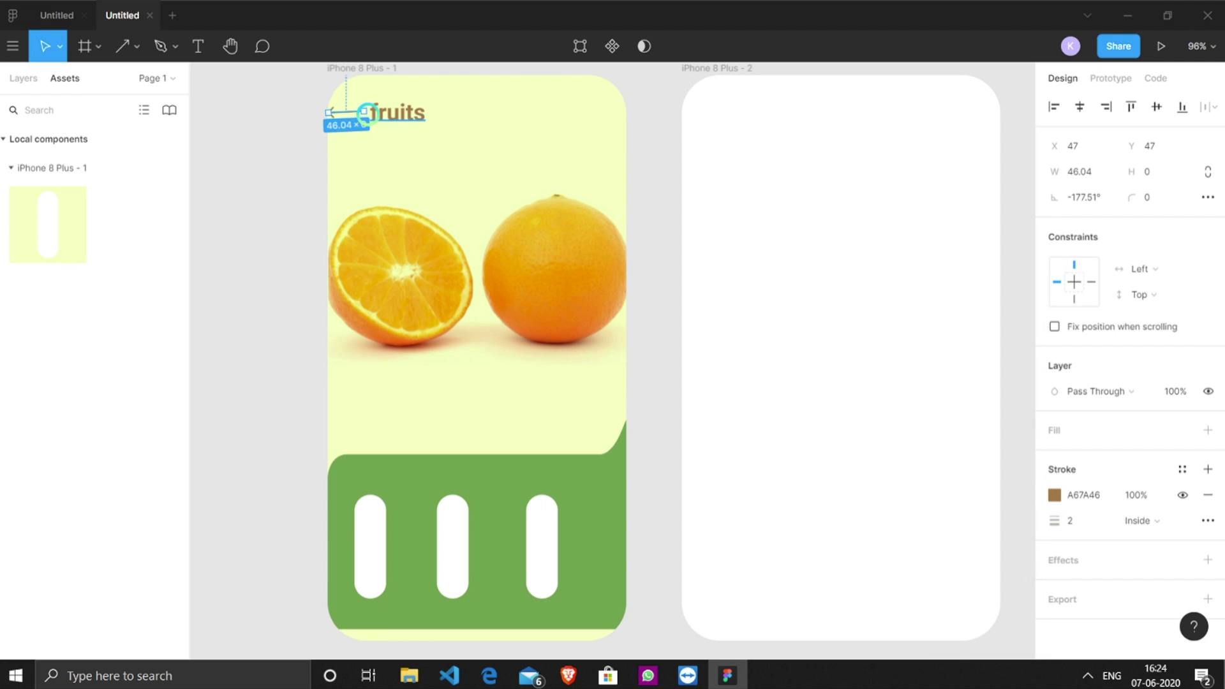
- Fine-tune the arrow's end beside fruits, then view the finished reference design
{"action": "left_click", "coordinate": [400, 146]}
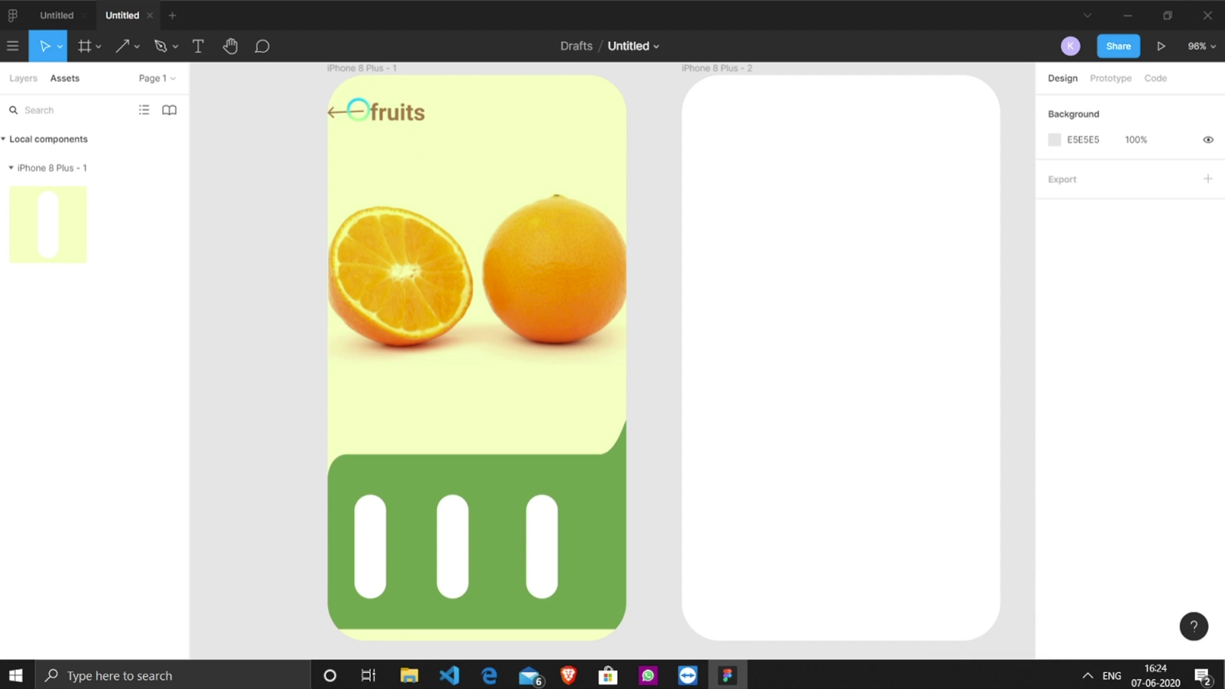
{"action": "left_click", "coordinate": [358, 111]}
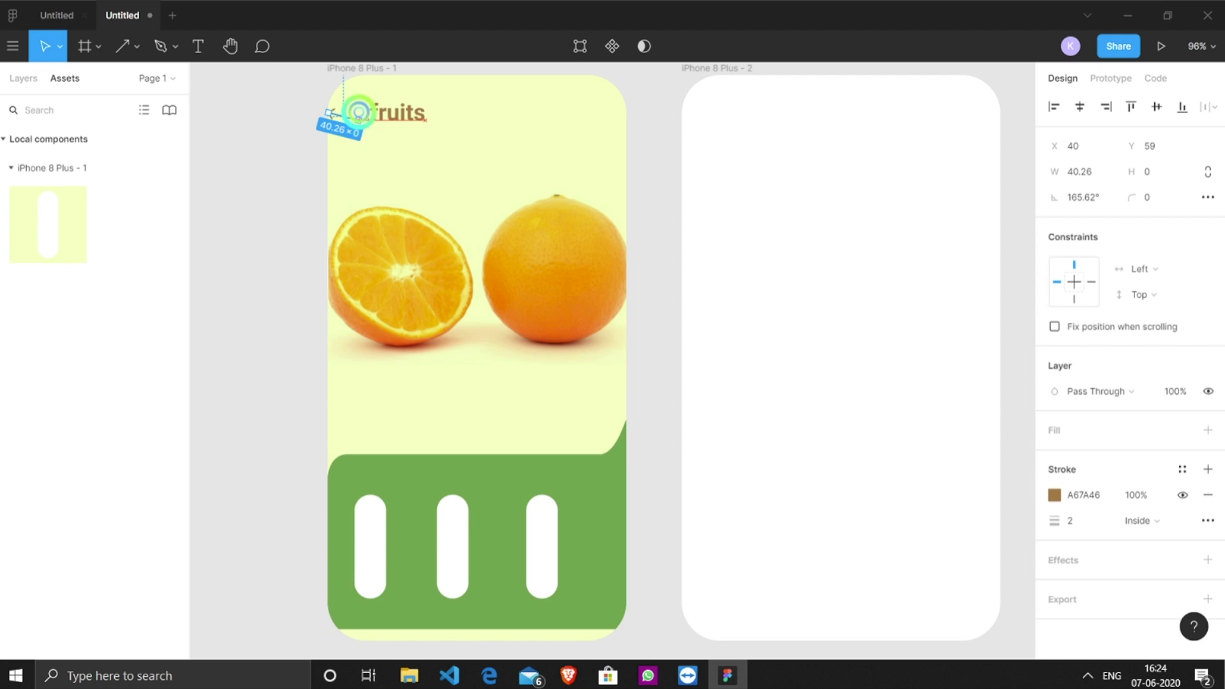
{"action": "left_click_drag", "start_coordinate": [359, 112], "coordinate": [357, 112]}
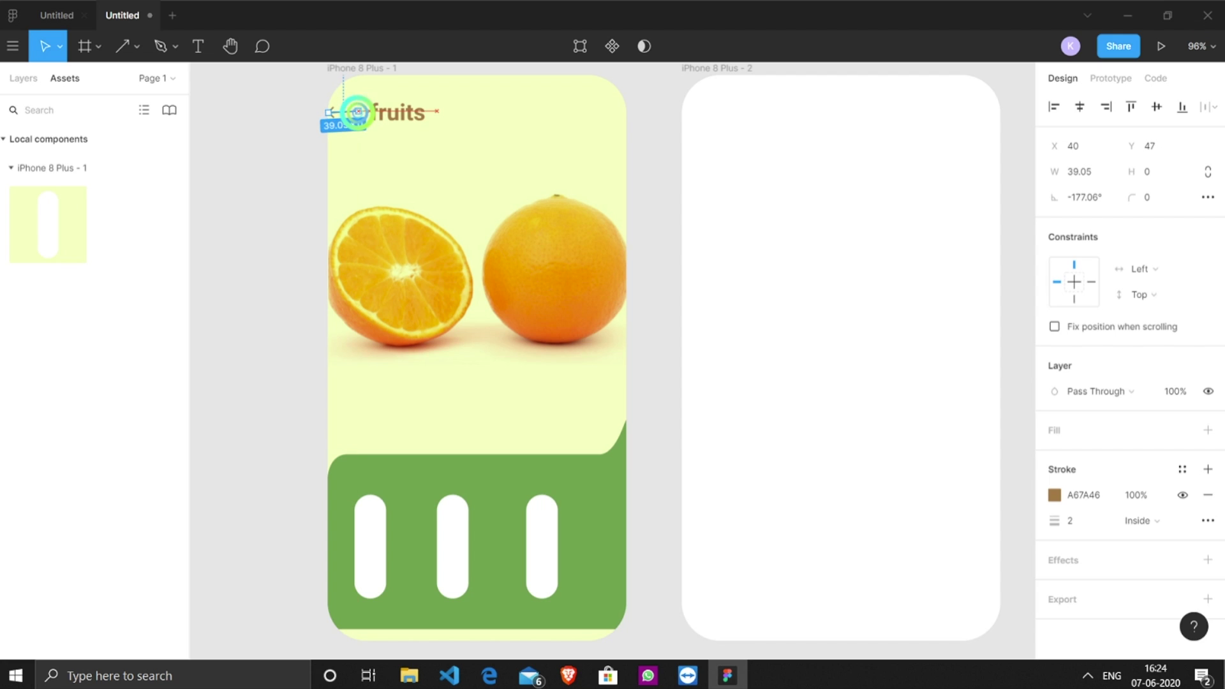
{"action": "left_click_drag", "start_coordinate": [358, 116], "coordinate": [350, 114]}
{"action": "left_click", "coordinate": [456, 148]}
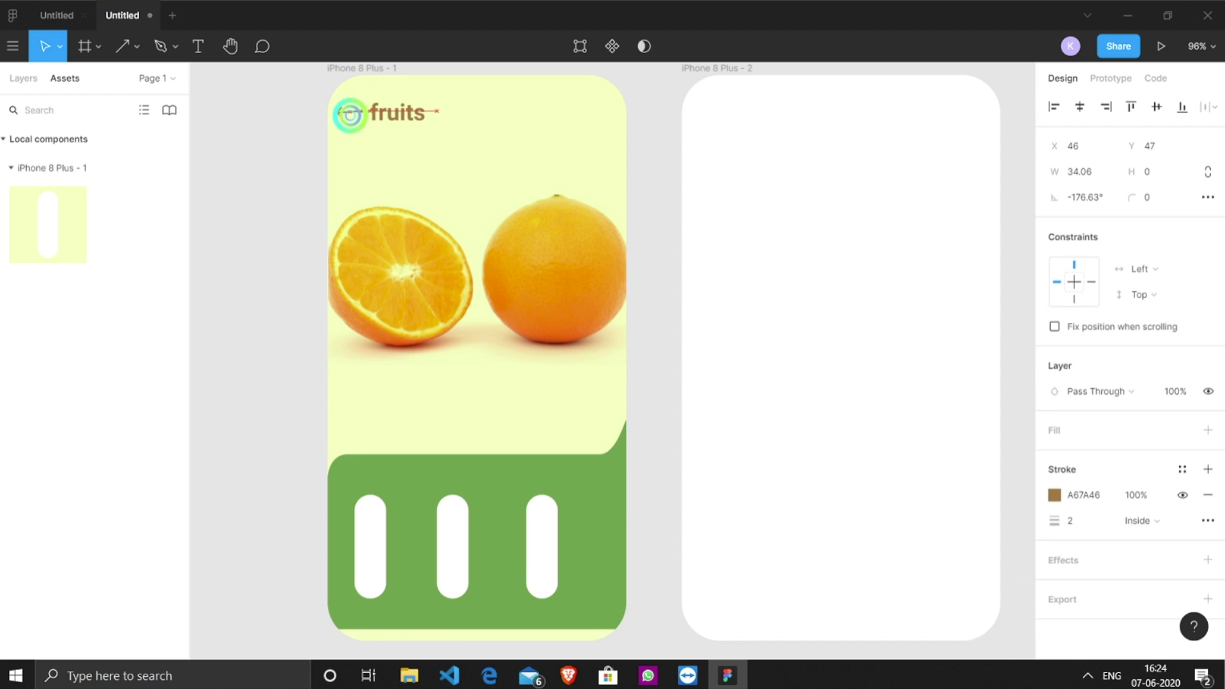
{"action": "left_click", "coordinate": [477, 143]}
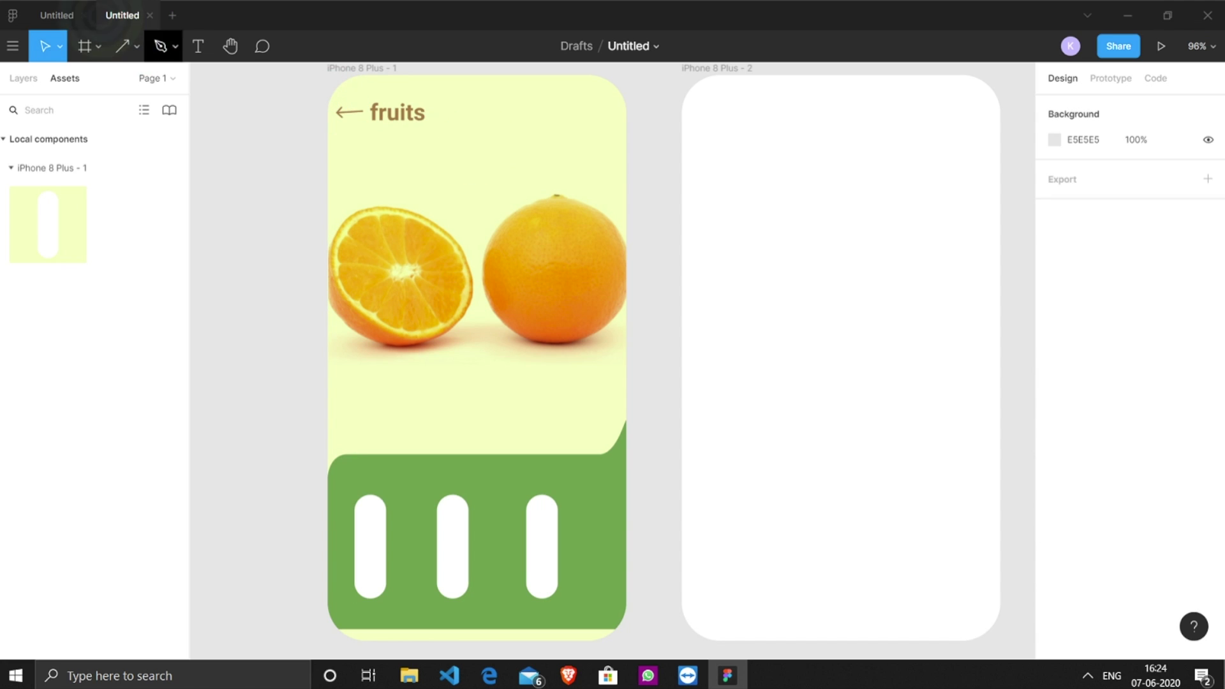
{"action": "left_click", "coordinate": [37, 9]}
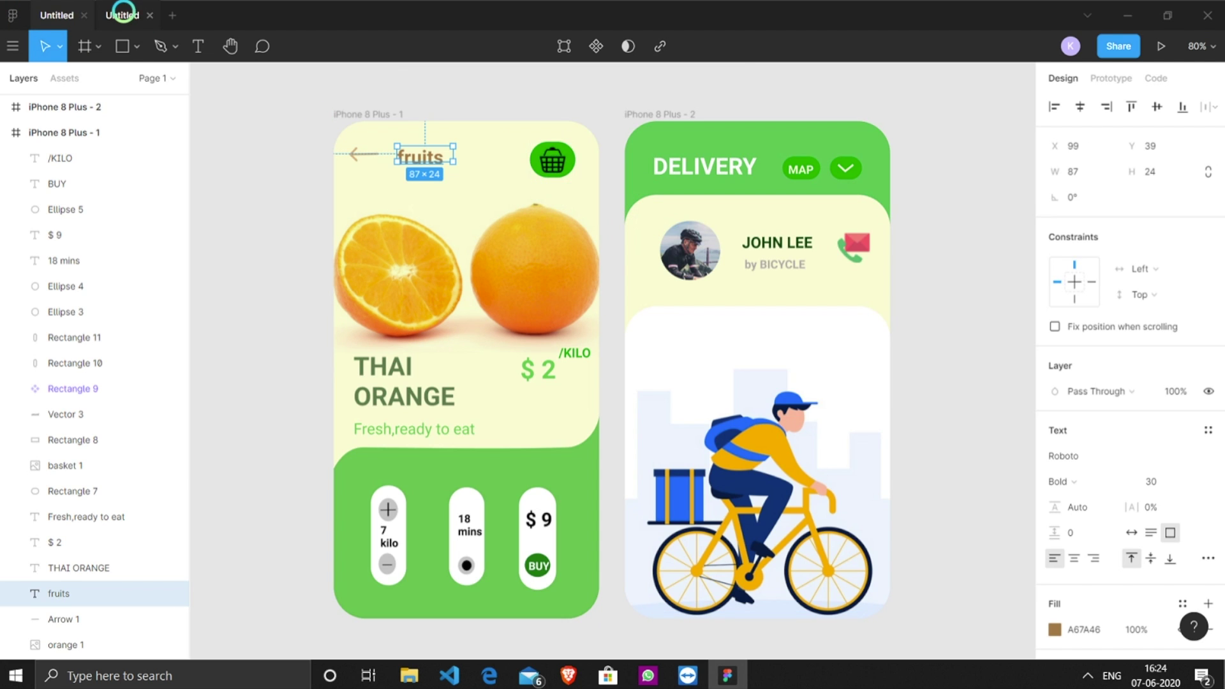
- Draw a small rectangle at the frame's top right with corner radius 50
{"action": "left_click", "coordinate": [124, 13]}
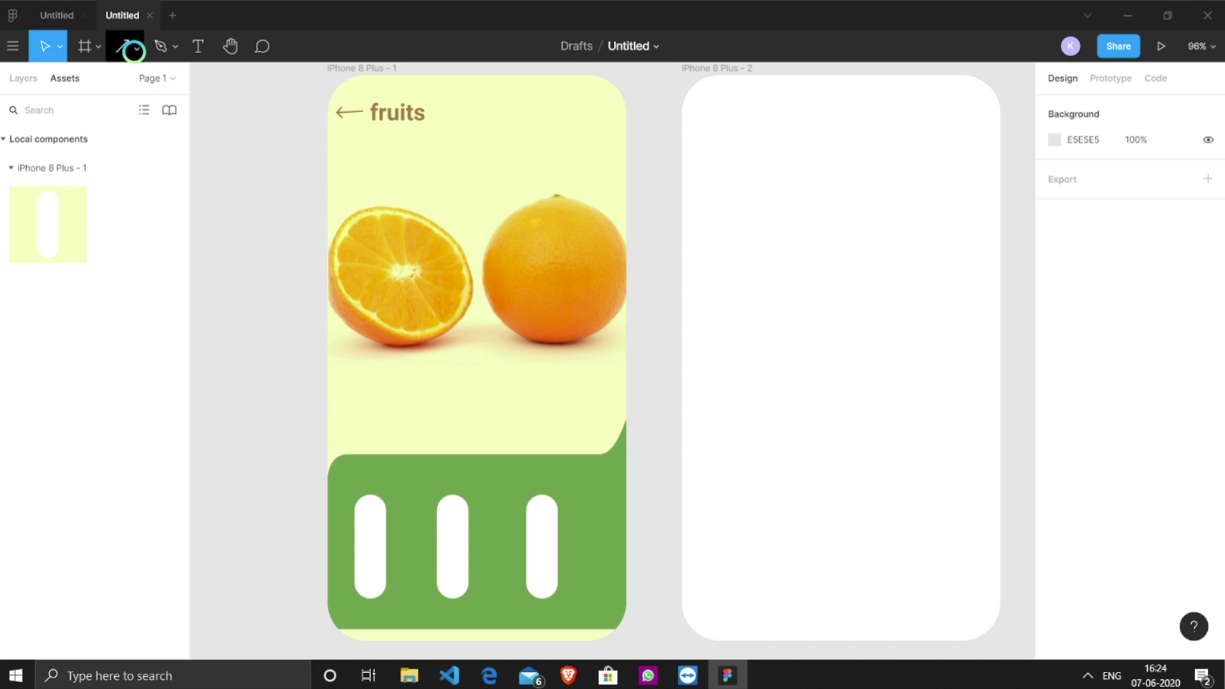
{"action": "left_click", "coordinate": [133, 50]}
{"action": "left_click", "coordinate": [132, 80]}
{"action": "left_click_drag", "start_coordinate": [546, 104], "coordinate": [579, 120]}
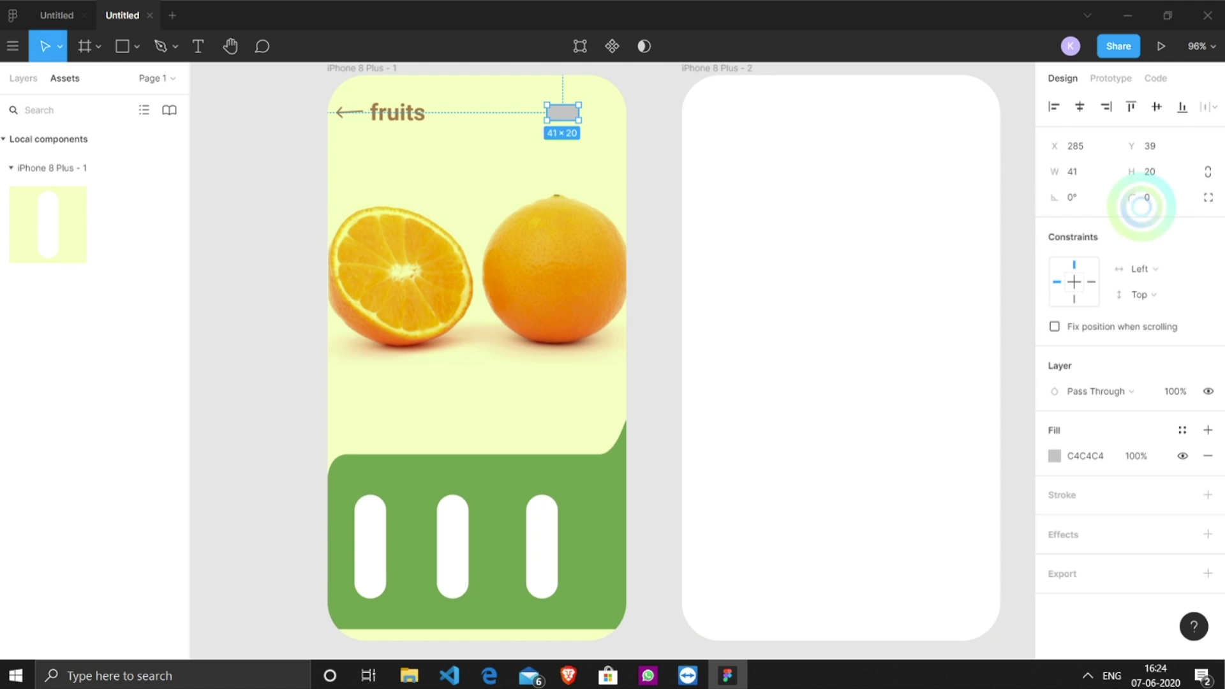
{"action": "left_click", "coordinate": [1146, 197]}
{"action": "type", "text": "50"}
{"action": "key", "text": "Return"}
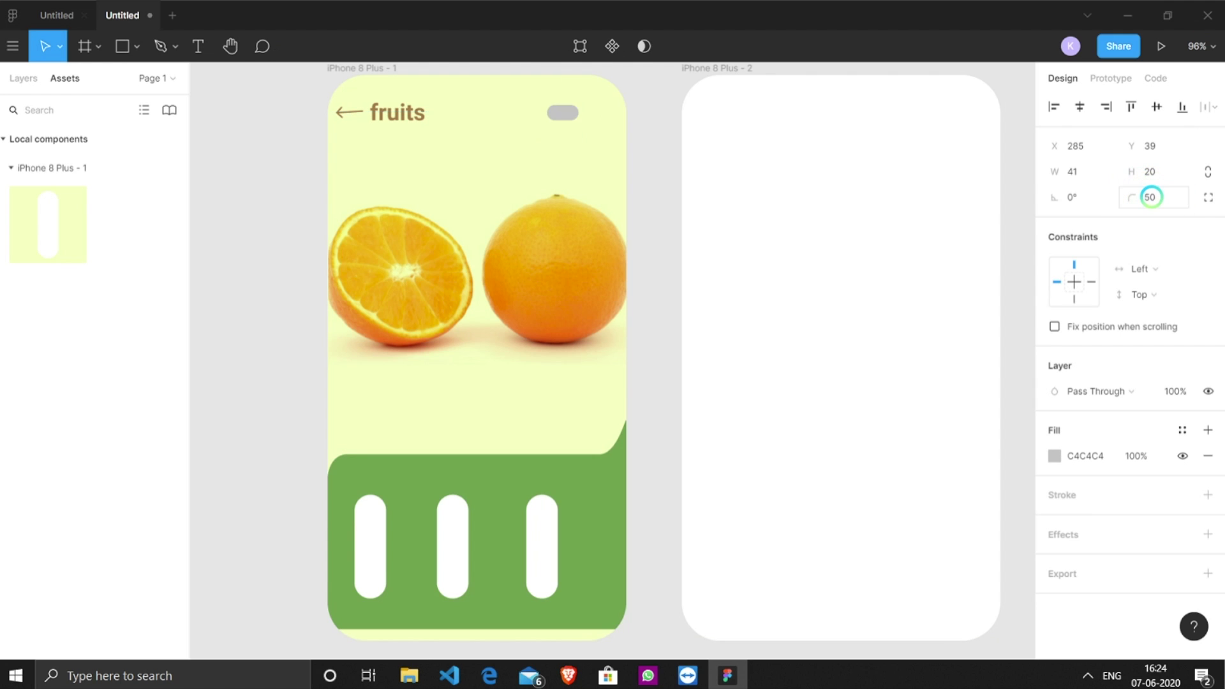
- Enlarge the grey pill to about 59×41 level with the fruits heading
{"action": "left_click", "coordinate": [564, 113]}
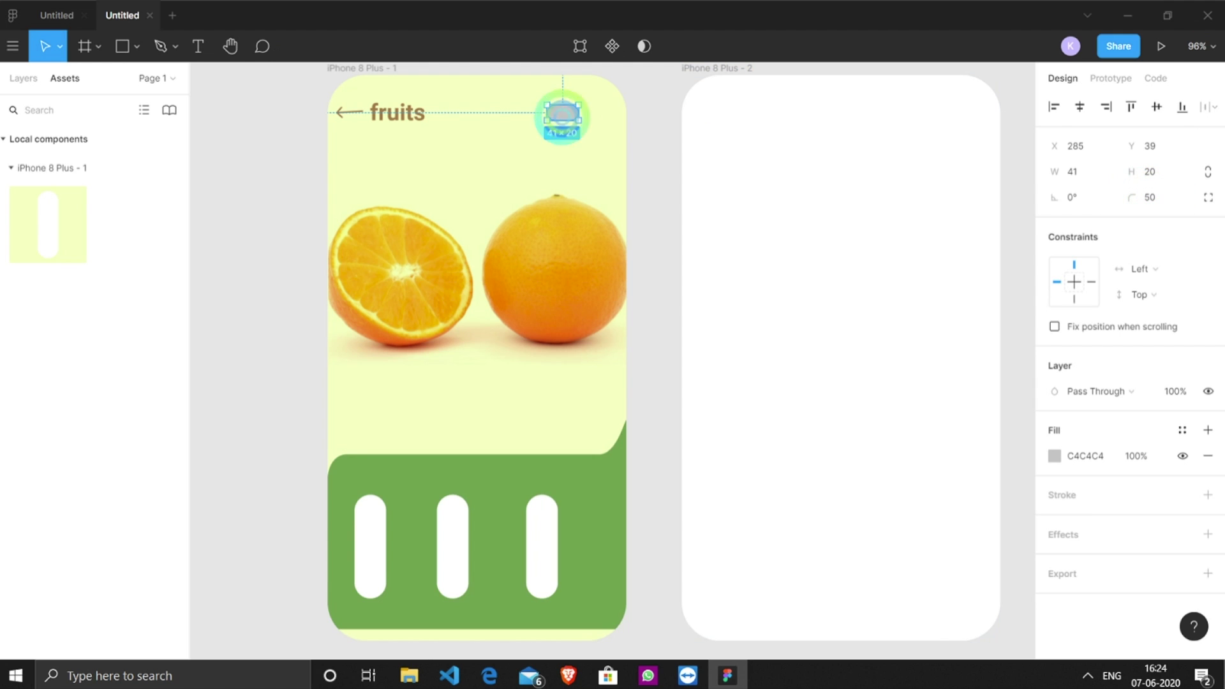
{"action": "left_click_drag", "start_coordinate": [563, 121], "coordinate": [580, 127]}
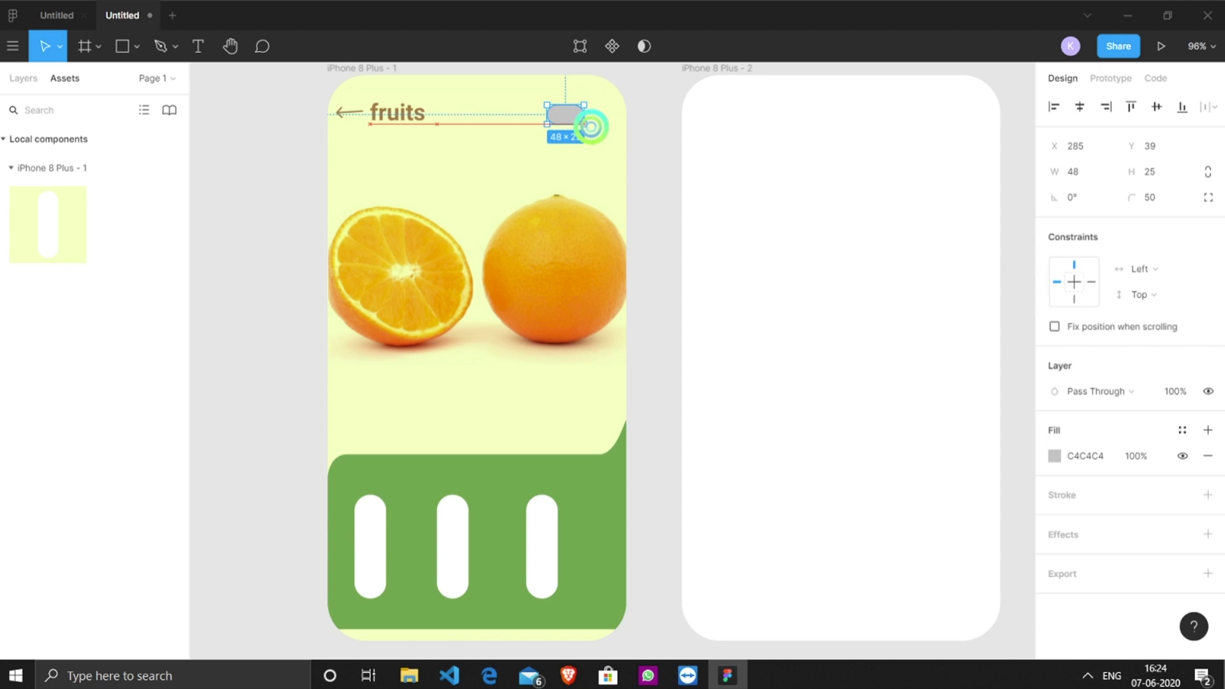
{"action": "left_click_drag", "start_coordinate": [591, 127], "coordinate": [593, 136]}
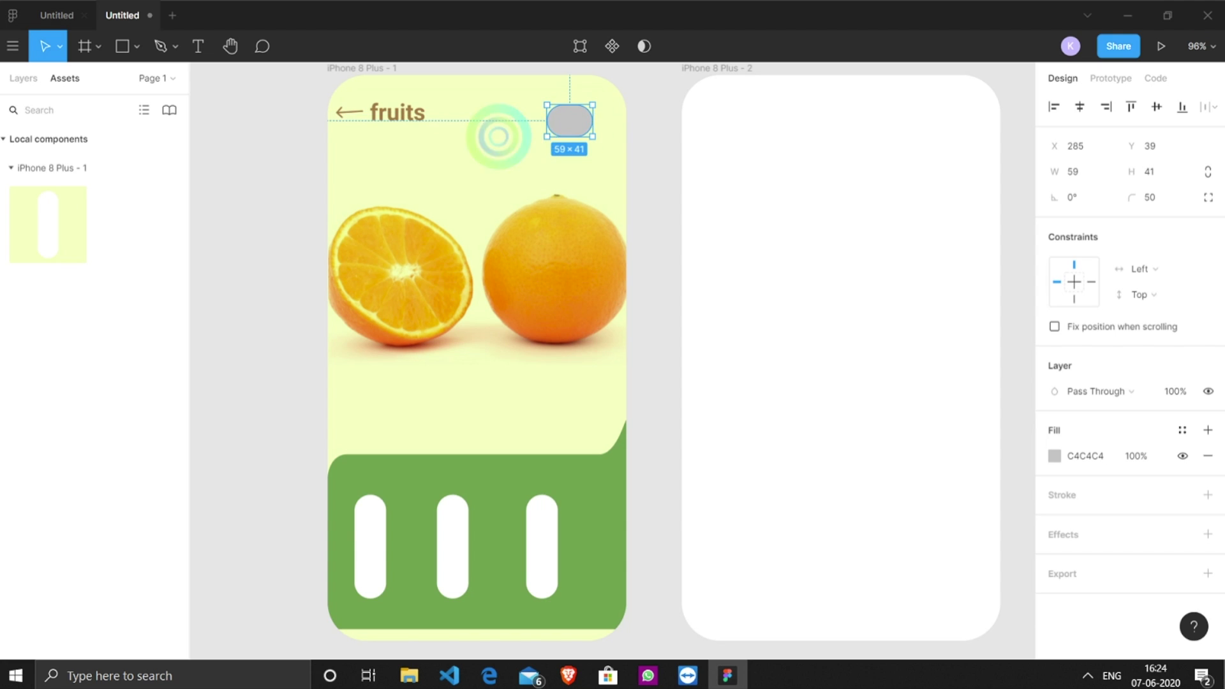
{"action": "left_click", "coordinate": [498, 136]}
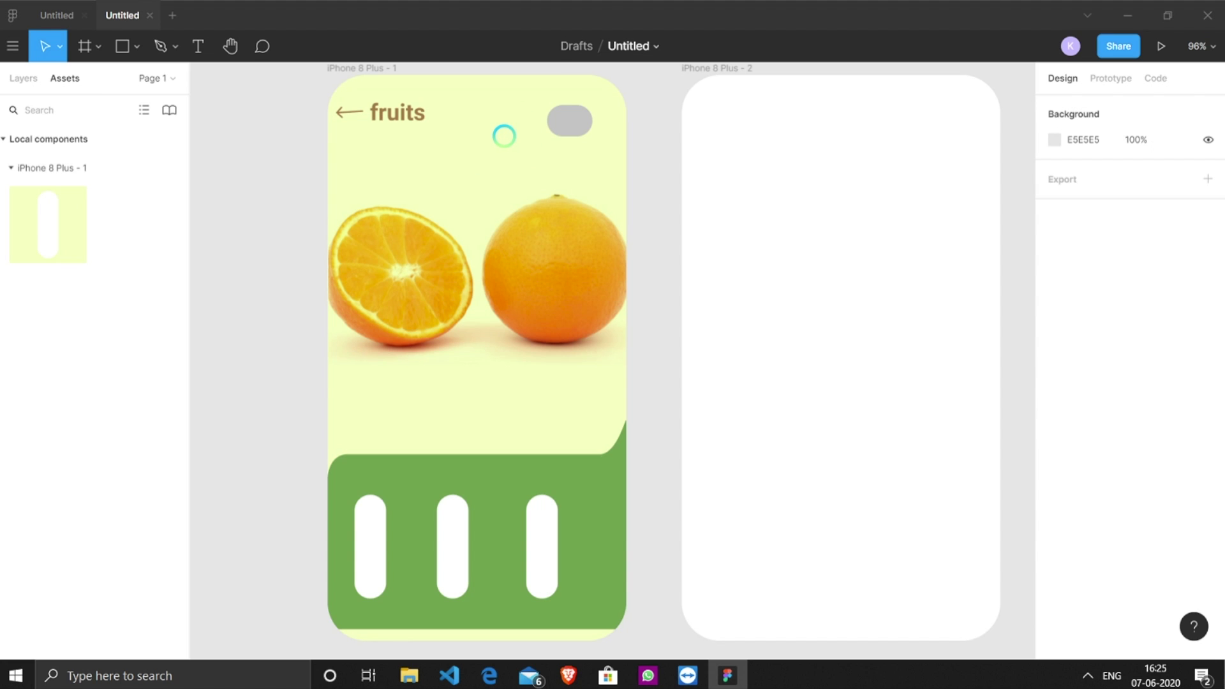
{"action": "key", "text": "ctrl+shift+k"}
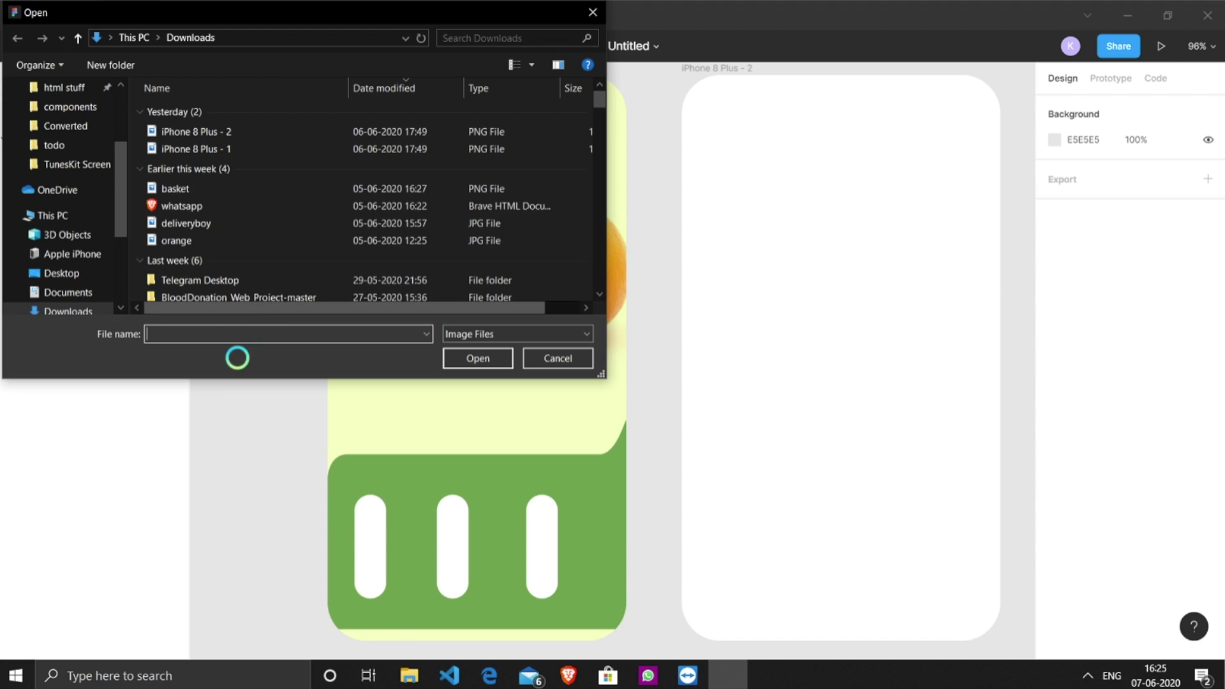
- Import basket.png onto the first phone screen and shrink it to a 39×44 icon below the pill
{"action": "type", "text": "bas"}
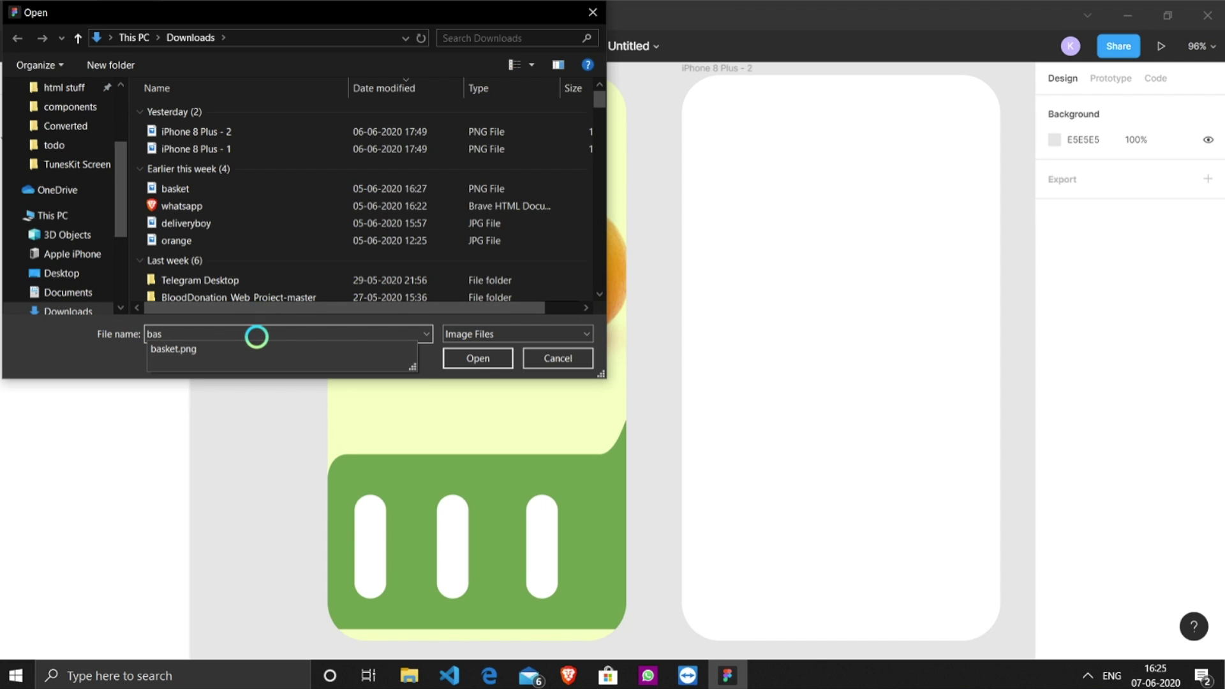
{"action": "left_click", "coordinate": [267, 345]}
{"action": "left_click", "coordinate": [472, 358]}
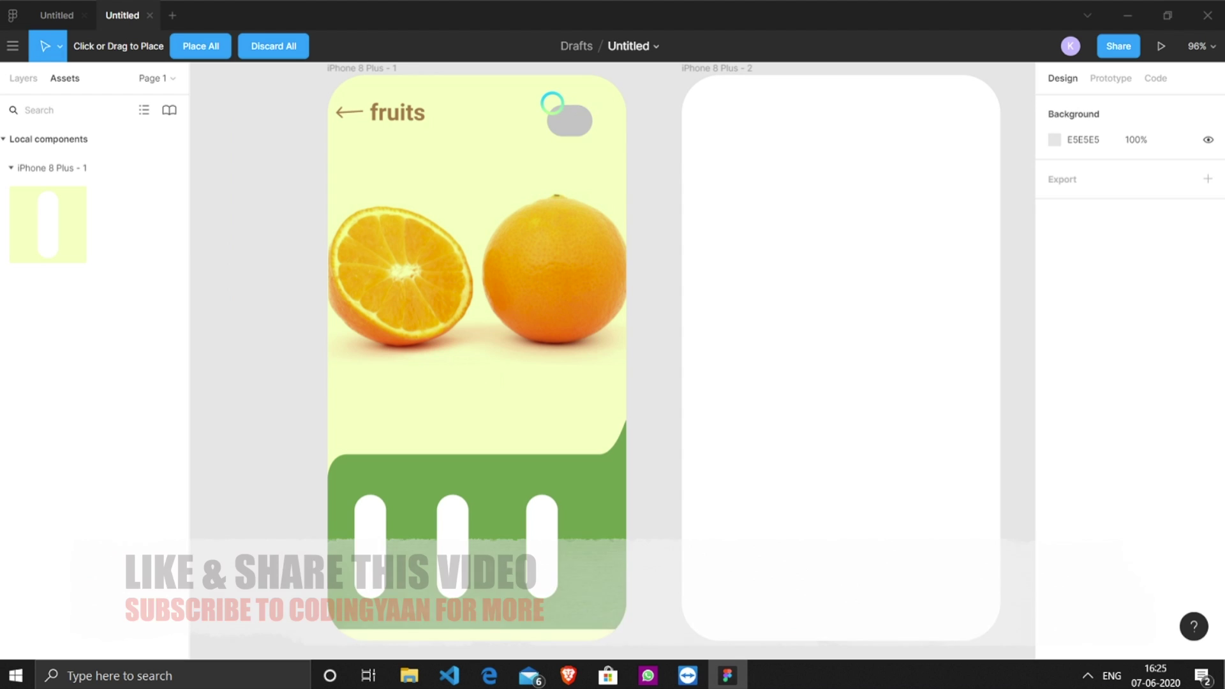
{"action": "left_click", "coordinate": [552, 102]}
{"action": "left_click_drag", "start_coordinate": [555, 126], "coordinate": [561, 188]}
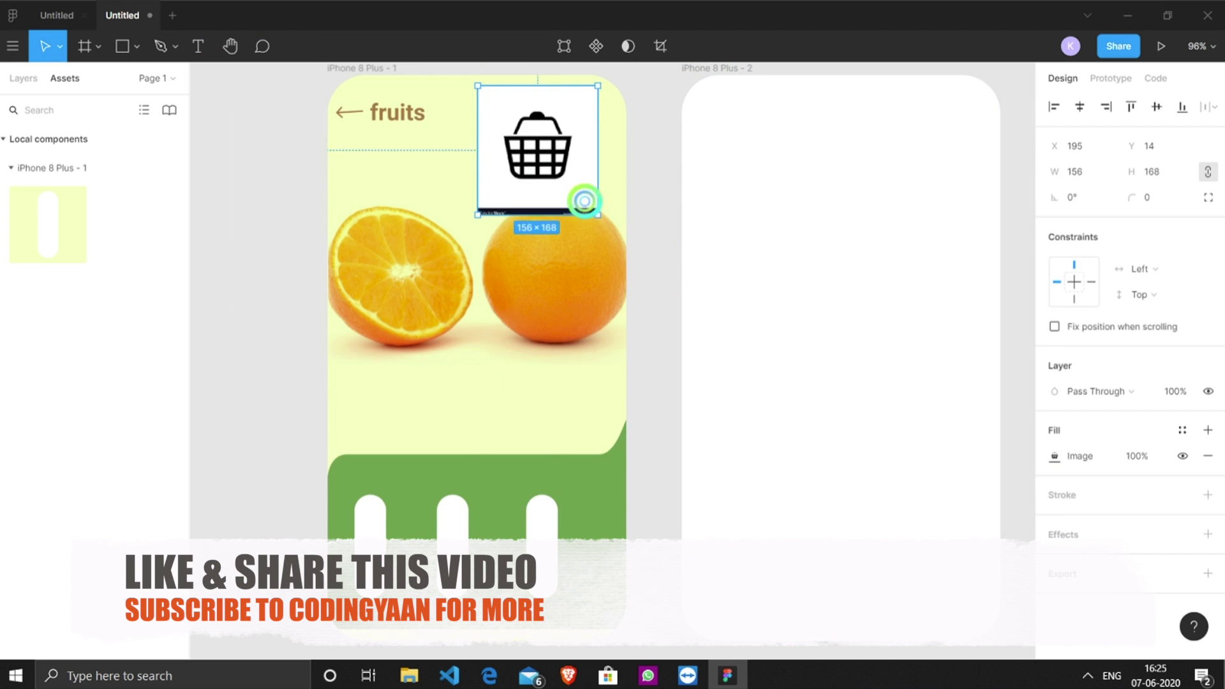
{"action": "left_click_drag", "start_coordinate": [639, 269], "coordinate": [558, 171]}
{"action": "left_click_drag", "start_coordinate": [558, 85], "coordinate": [515, 135]}
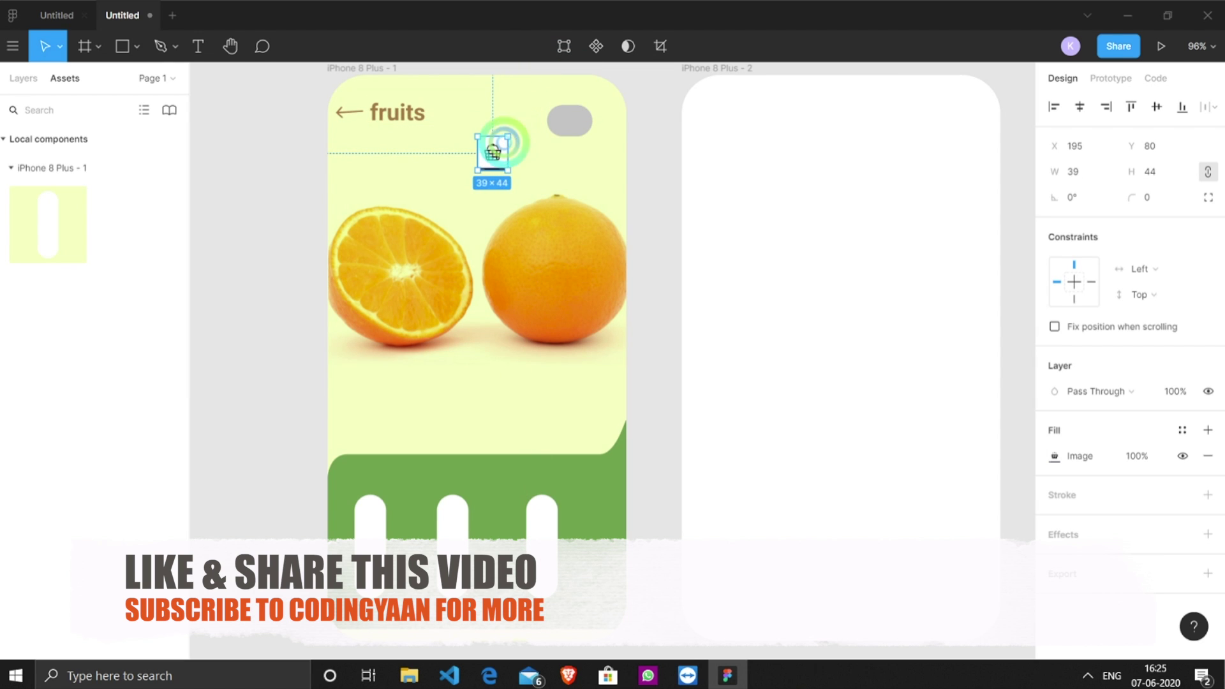
{"action": "left_click", "coordinate": [570, 121]}
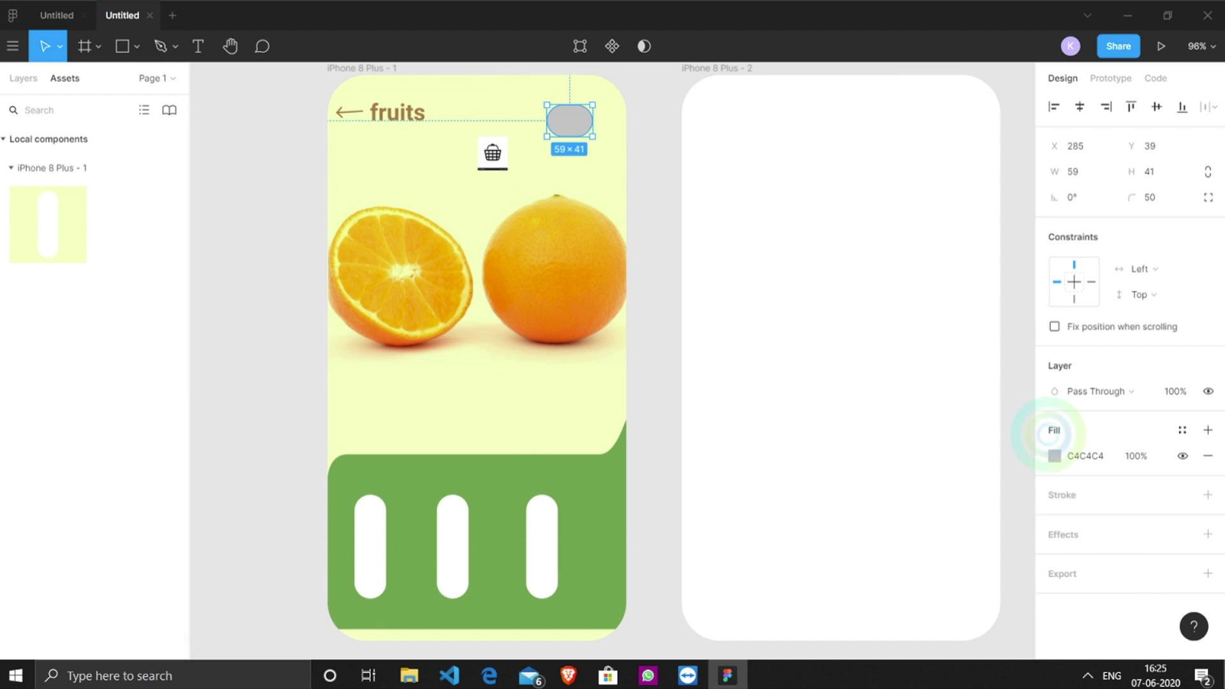
- Fill the top-right pill with bright green 208A0E at 91% opacity
{"action": "left_click", "coordinate": [1055, 453]}
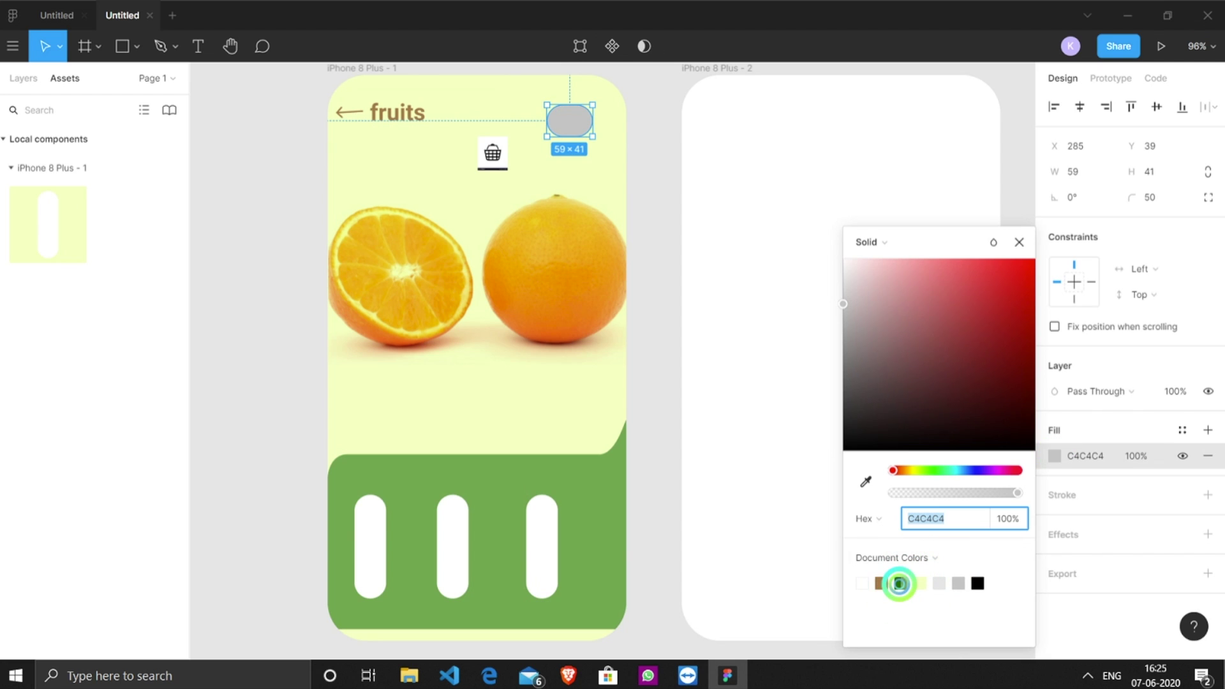
{"action": "left_click", "coordinate": [899, 582]}
{"action": "left_click", "coordinate": [1008, 345]}
{"action": "left_click_drag", "start_coordinate": [1008, 345], "coordinate": [1023, 424]}
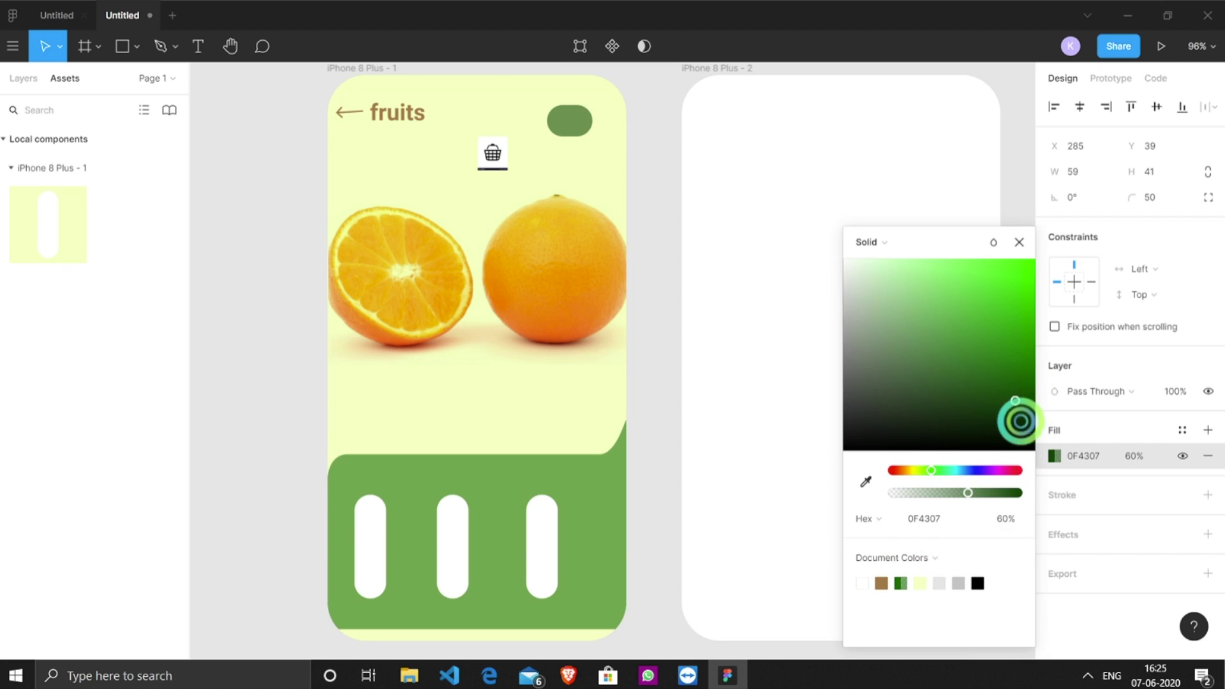
{"action": "left_click_drag", "start_coordinate": [1019, 429], "coordinate": [1004, 416]}
{"action": "left_click_drag", "start_coordinate": [967, 492], "coordinate": [1005, 493]}
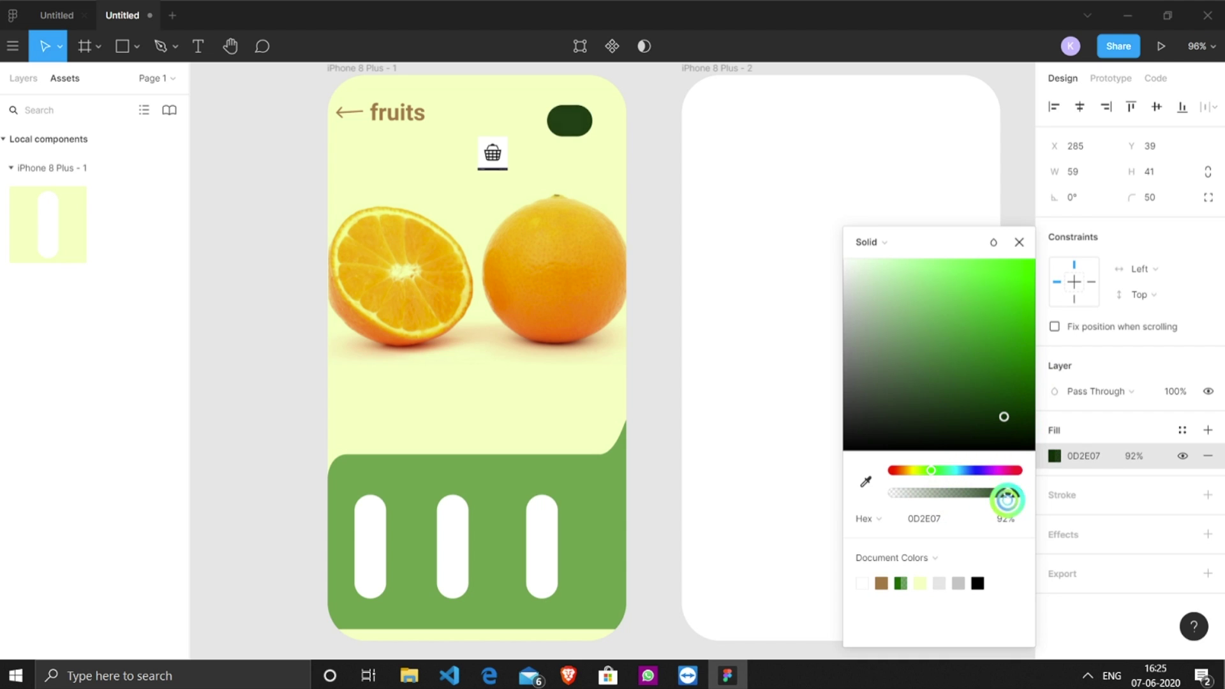
{"action": "left_click_drag", "start_coordinate": [1024, 401], "coordinate": [1000, 377]}
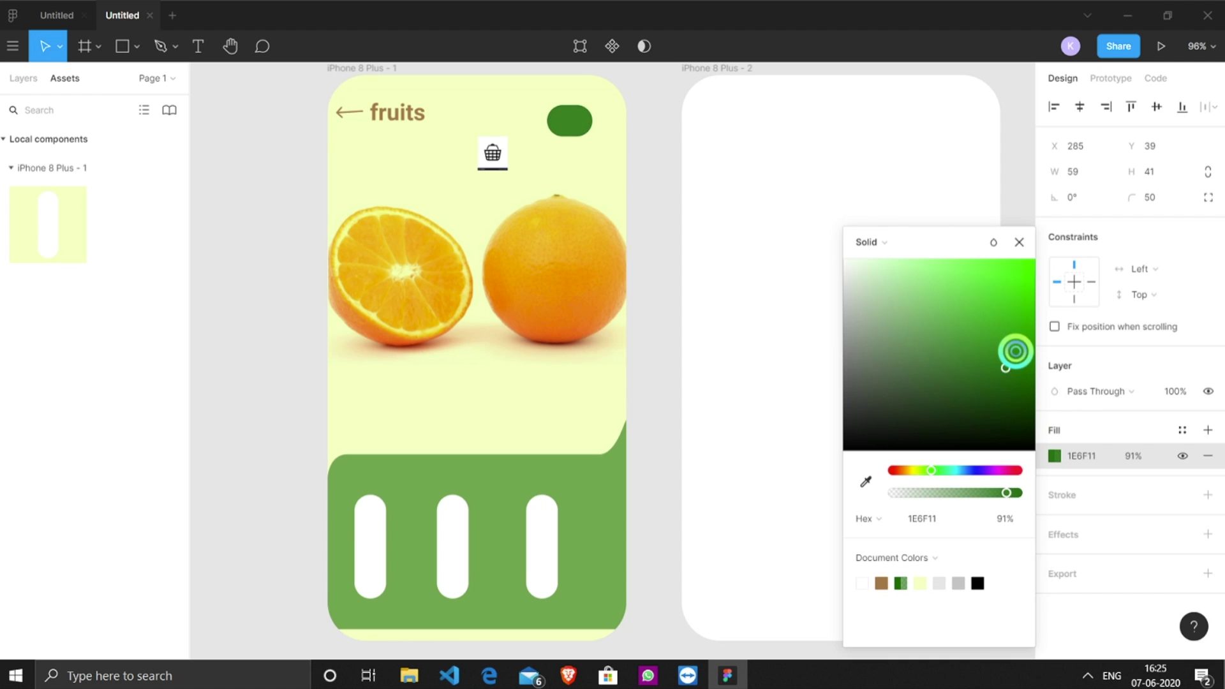
{"action": "left_click_drag", "start_coordinate": [1000, 376], "coordinate": [1015, 347]}
{"action": "left_click", "coordinate": [1019, 242]}
- Move the basket icon onto the green pill and set its blend mode to Multiply
{"action": "left_click", "coordinate": [574, 164]}
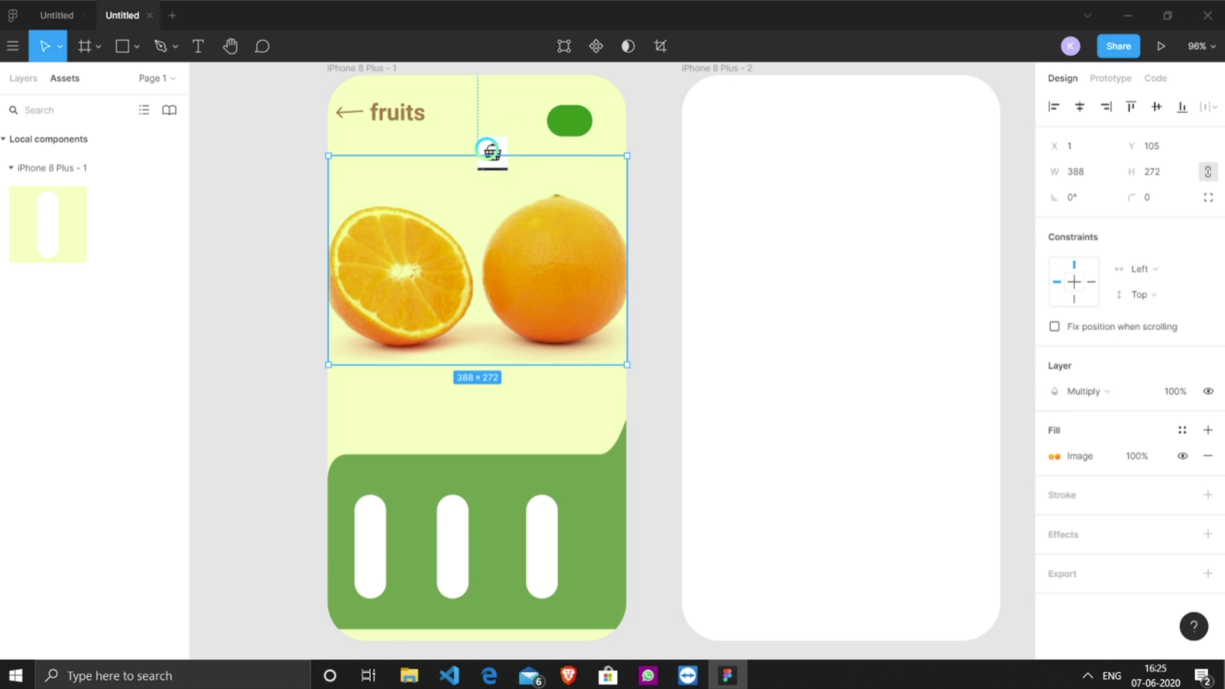
{"action": "left_click", "coordinate": [507, 130]}
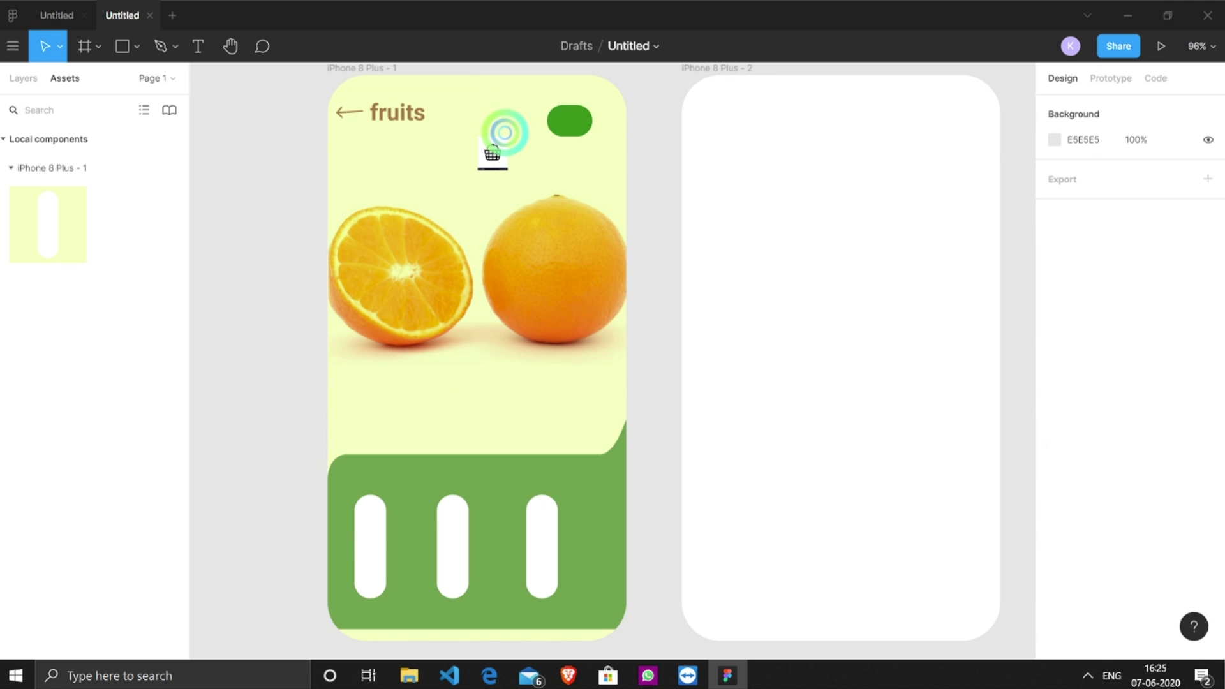
{"action": "left_click", "coordinate": [493, 153]}
{"action": "left_click_drag", "start_coordinate": [492, 167], "coordinate": [569, 120]}
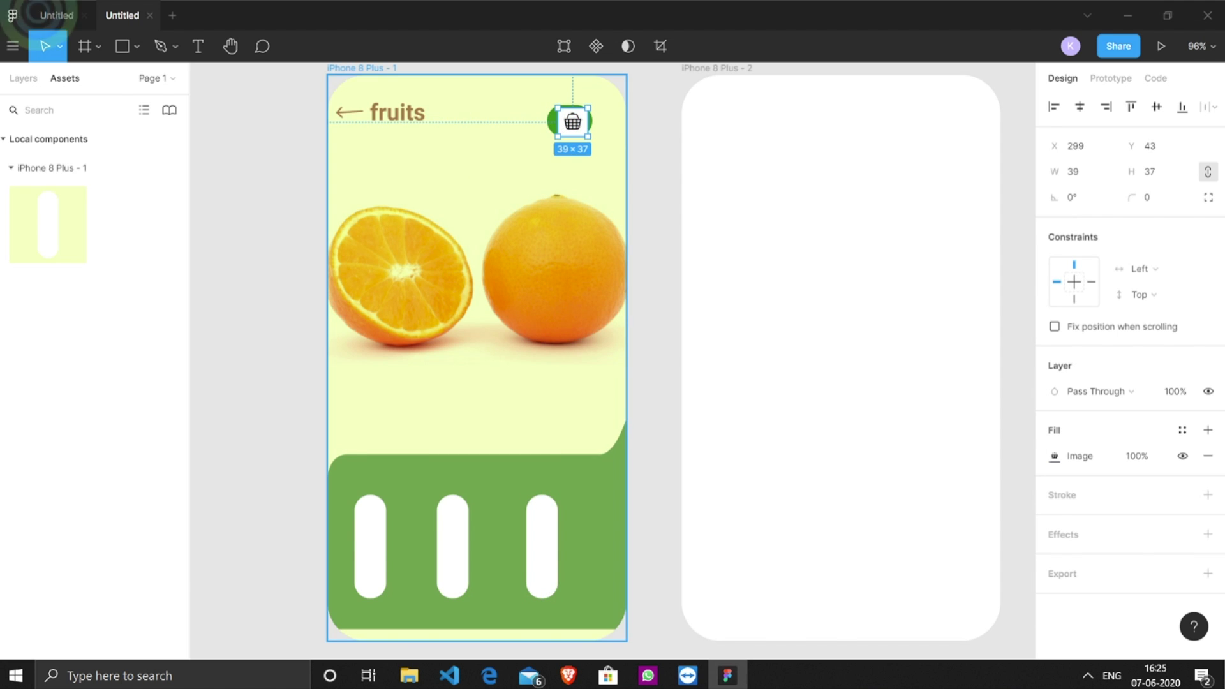
{"action": "left_click", "coordinate": [48, 11]}
{"action": "left_click", "coordinate": [105, 15]}
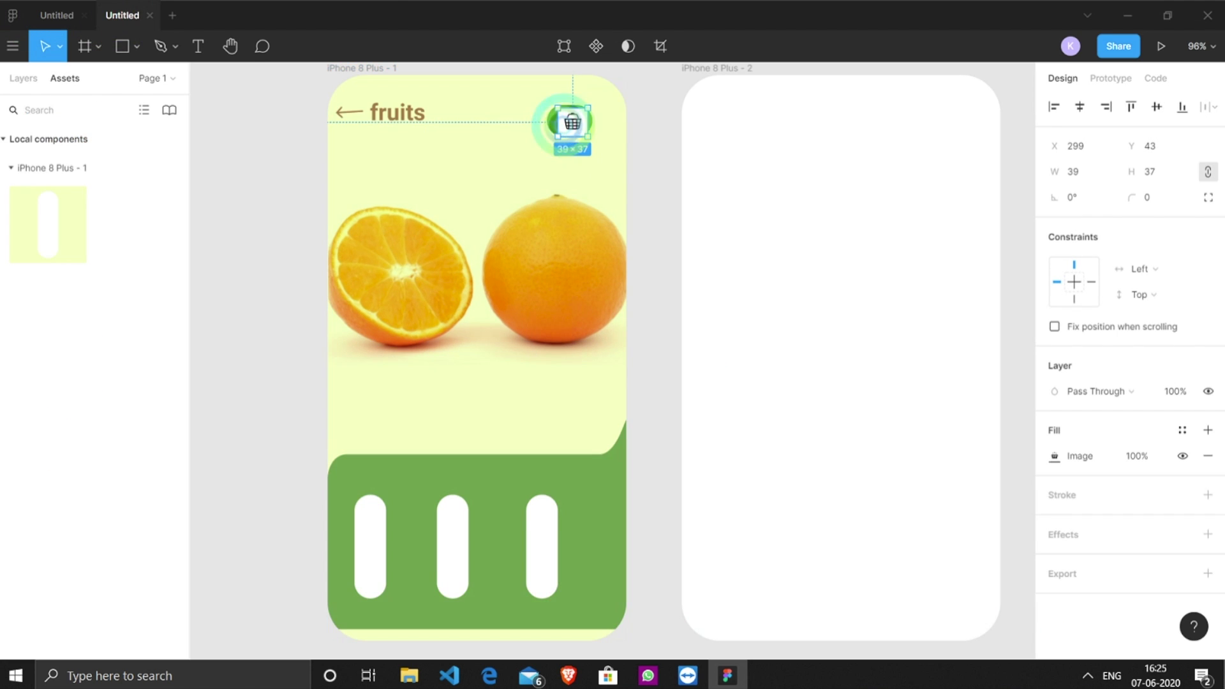
{"action": "left_click", "coordinate": [1125, 390]}
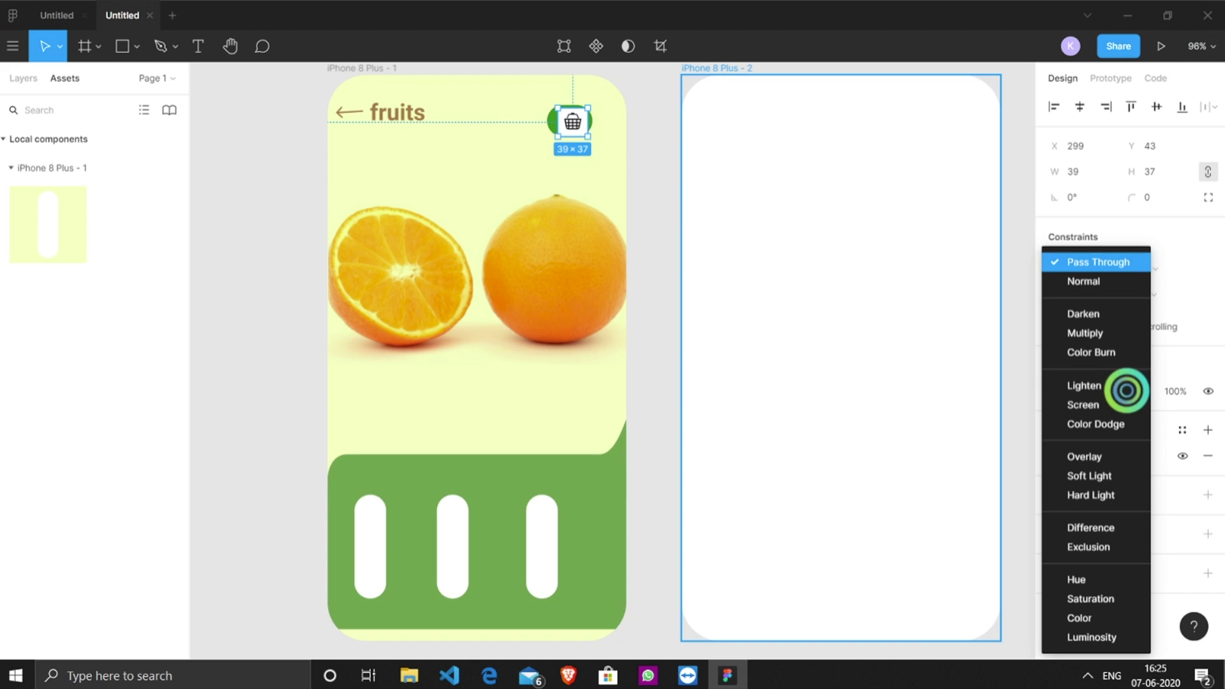
{"action": "left_click", "coordinate": [1108, 334]}
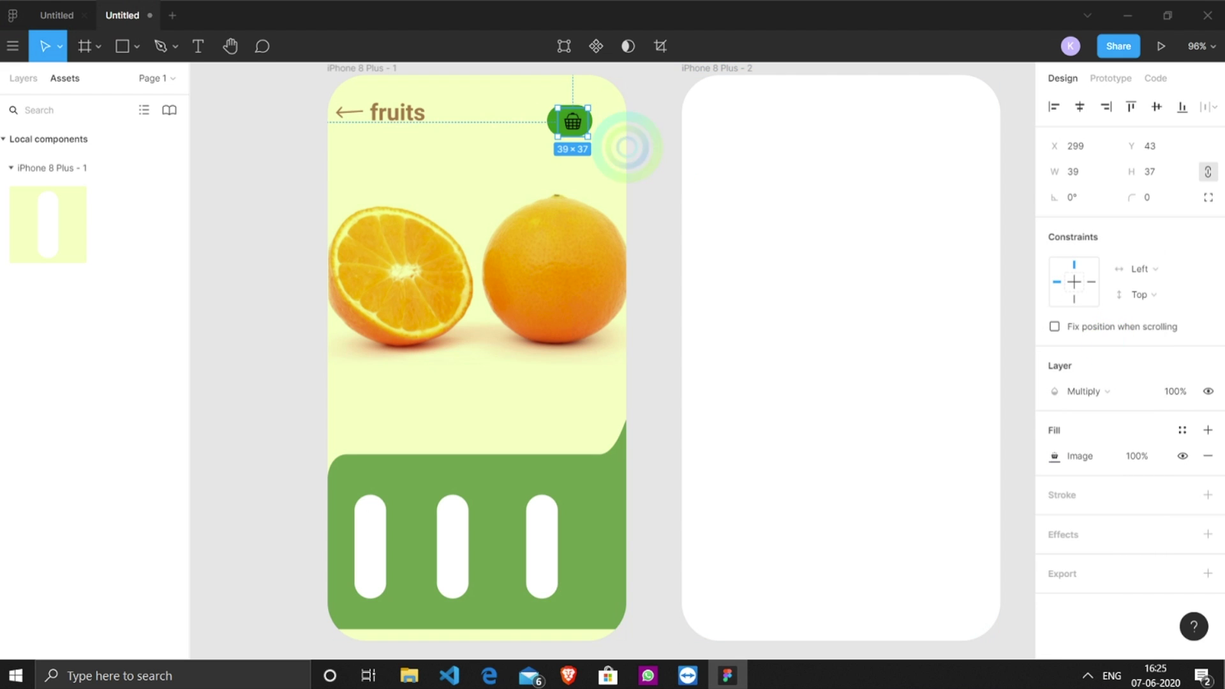
- Centre the basket icon on the green pill and compare with the reference design
{"action": "left_click", "coordinate": [482, 171]}
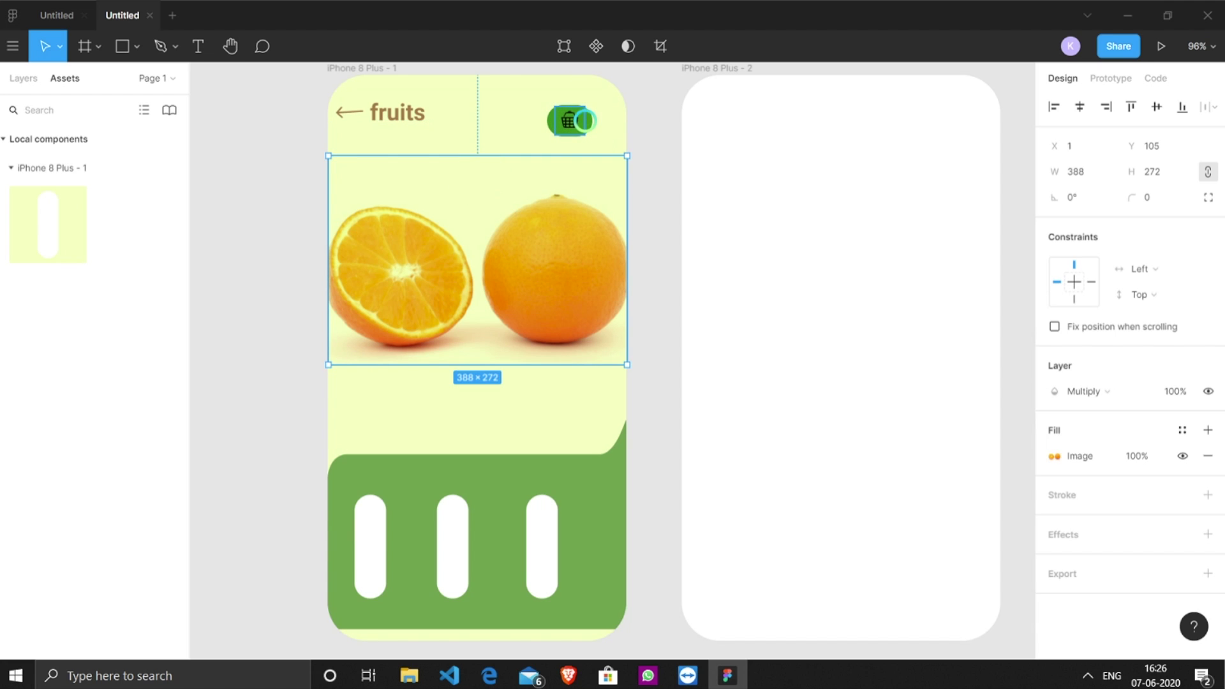
{"action": "left_click", "coordinate": [586, 118]}
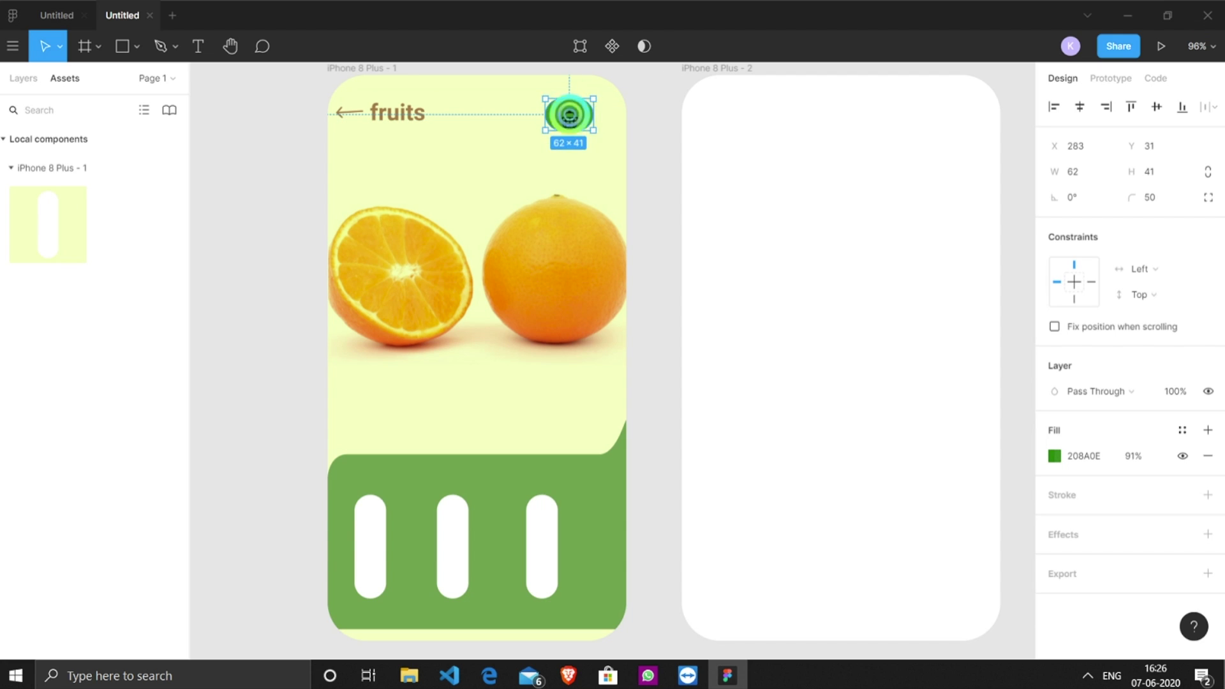
{"action": "double_click", "coordinate": [569, 114]}
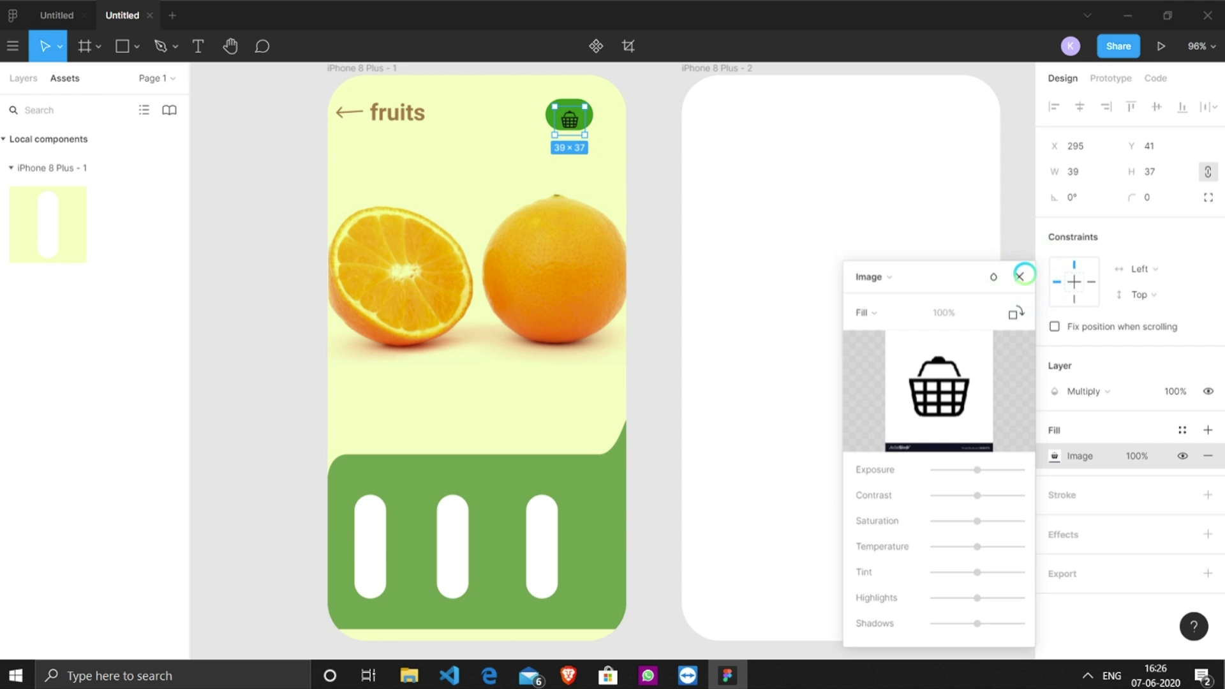
{"action": "left_click", "coordinate": [1019, 275]}
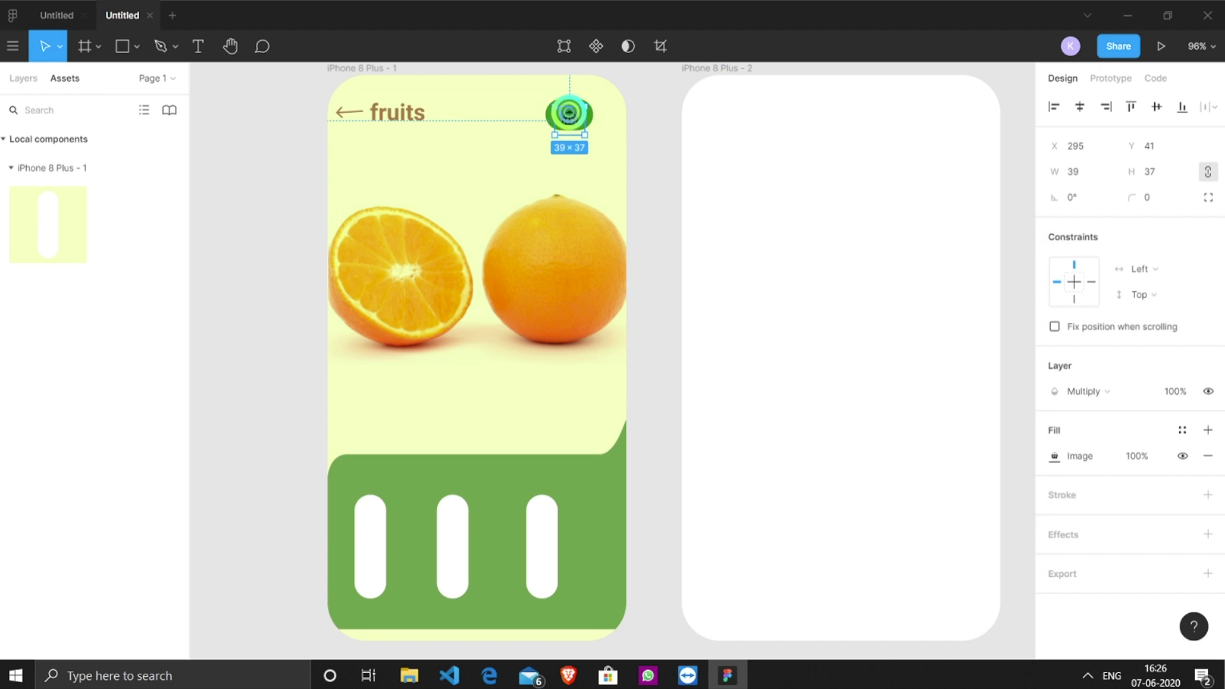
{"action": "left_click_drag", "start_coordinate": [569, 113], "coordinate": [568, 107]}
{"action": "left_click", "coordinate": [538, 180]}
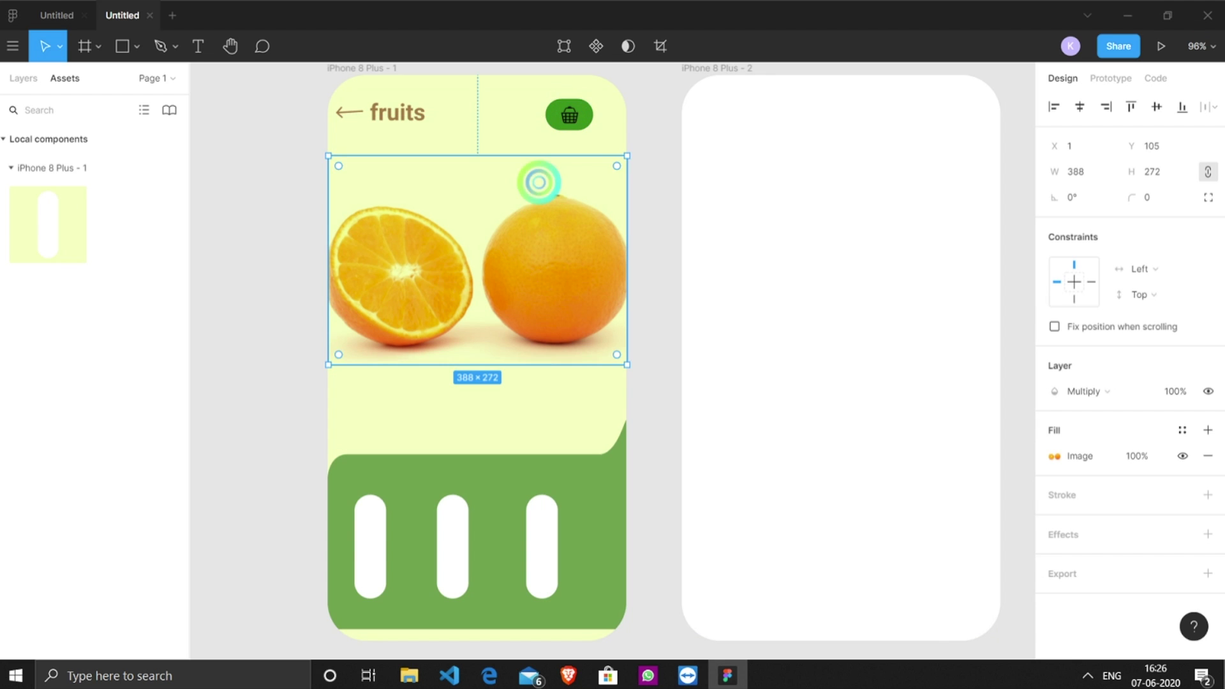
{"action": "left_click", "coordinate": [60, 14]}
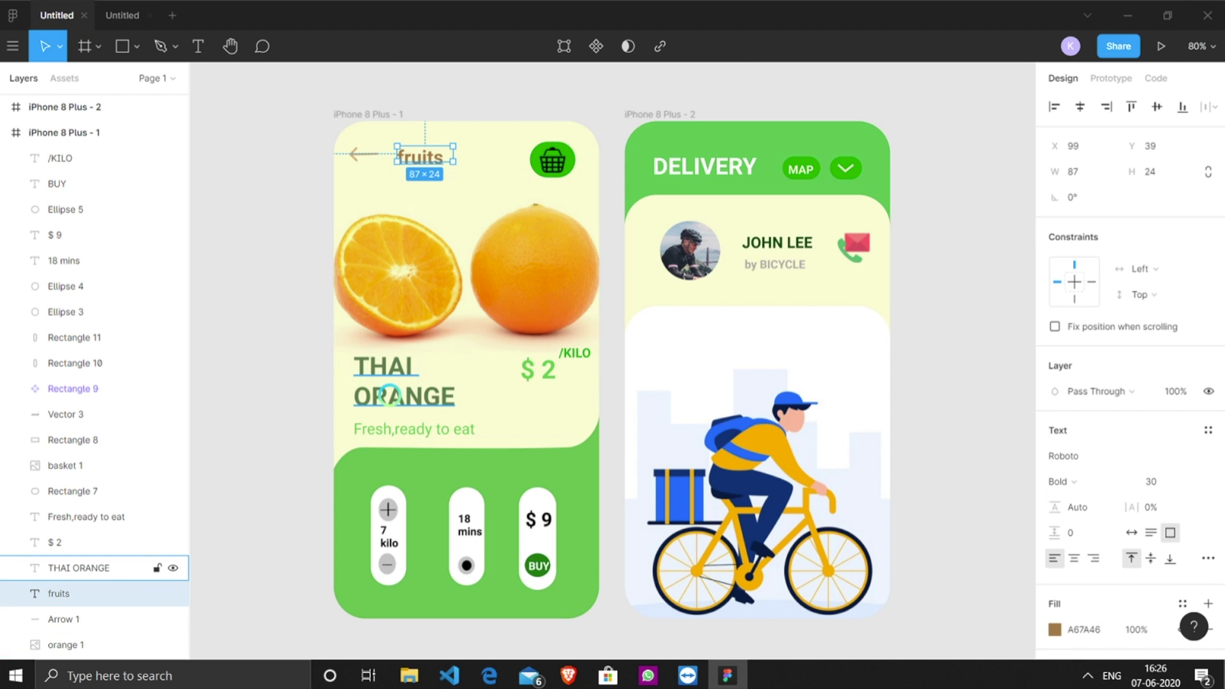
{"action": "left_click", "coordinate": [116, 11]}
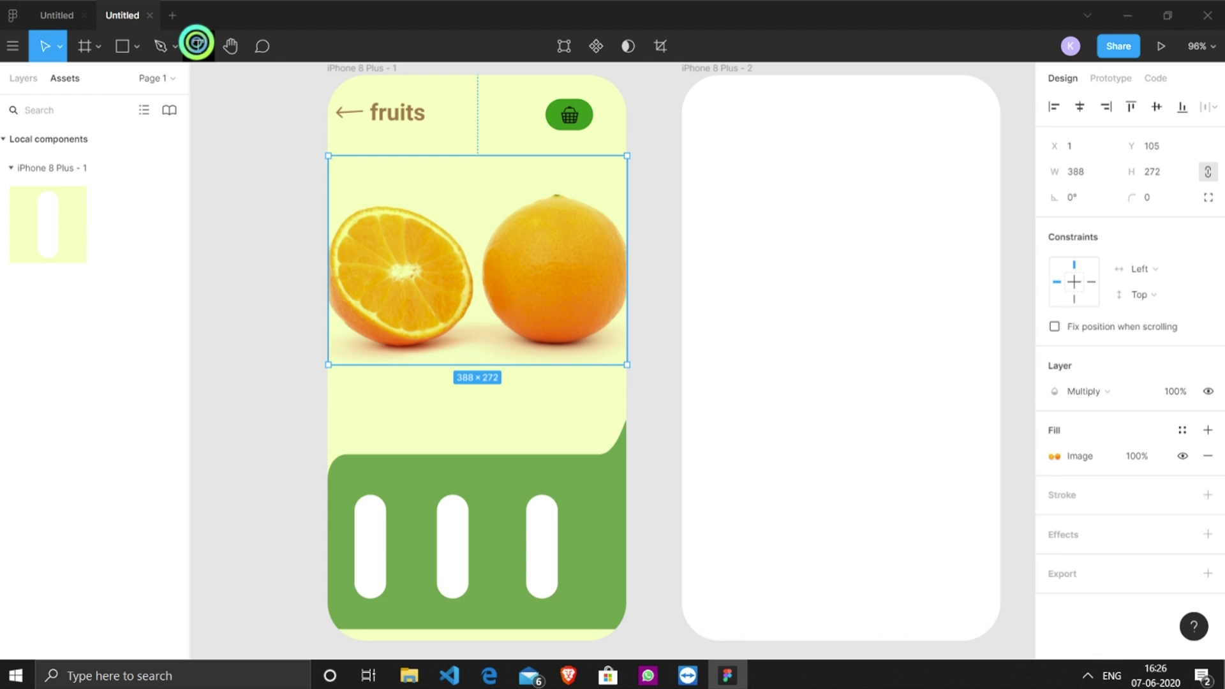
- Add the 'THAI ORANGE' title below the oranges at size 40
{"action": "left_click", "coordinate": [197, 46]}
{"action": "left_click_drag", "start_coordinate": [351, 369], "coordinate": [448, 429]}
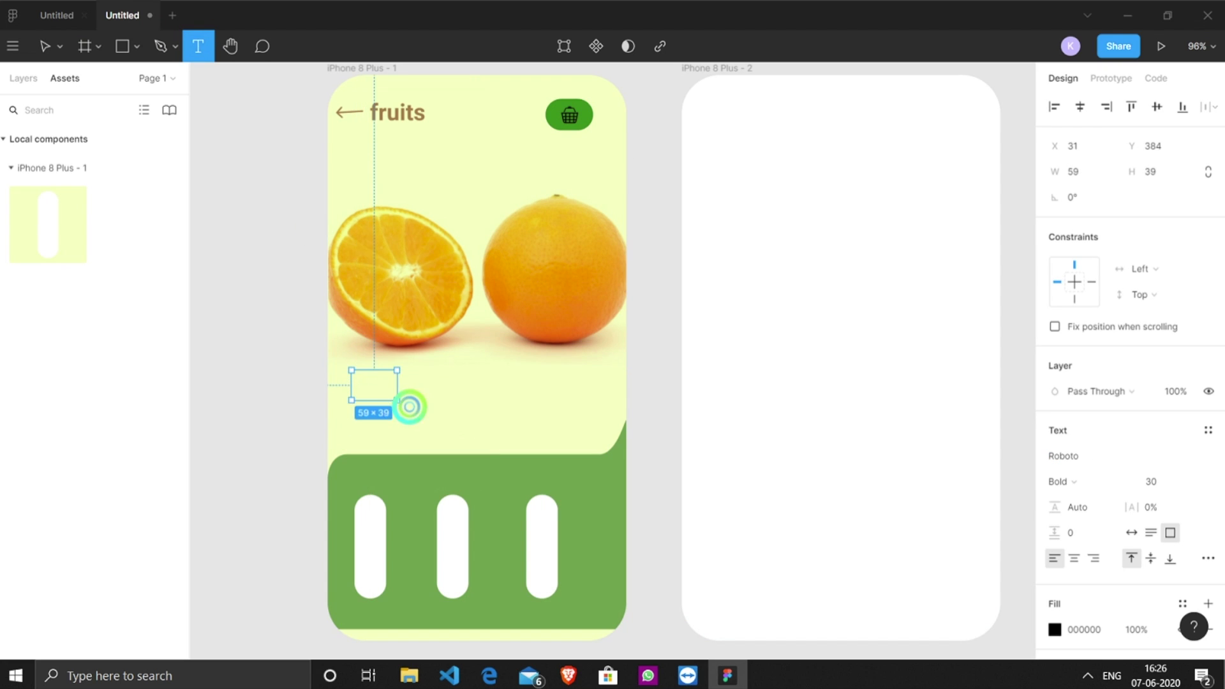
{"action": "left_click", "coordinate": [1162, 486]}
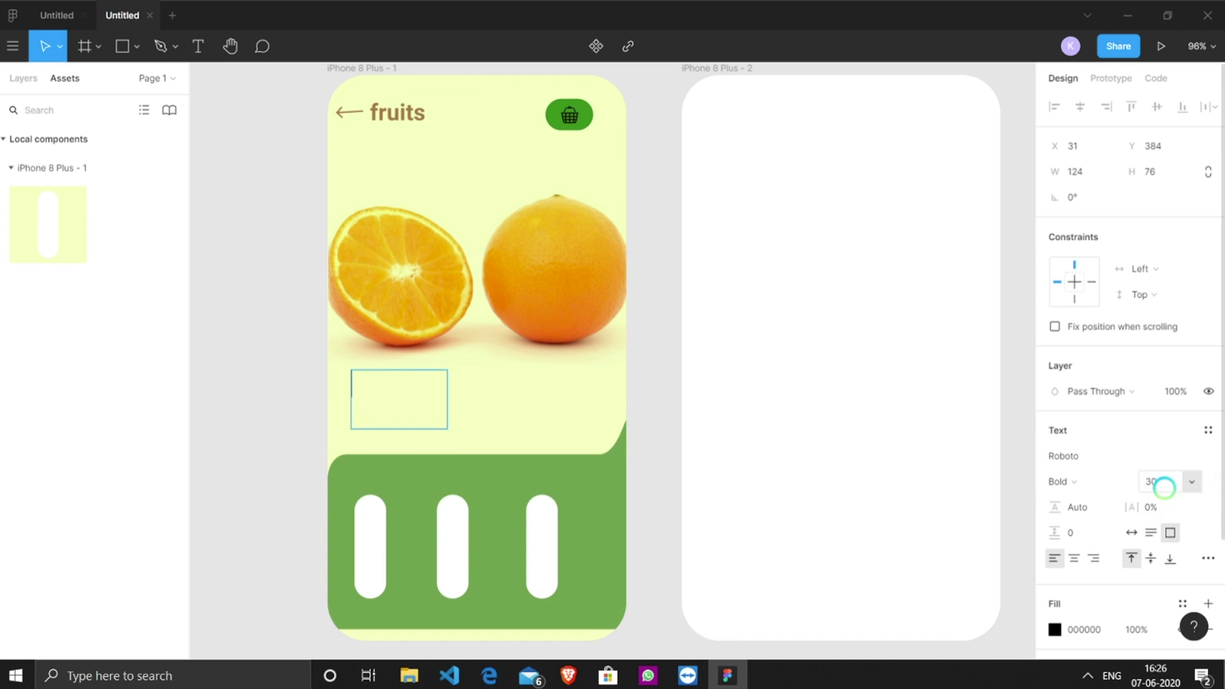
{"action": "type", "text": "40"}
{"action": "left_click", "coordinate": [810, 466]}
{"action": "left_click", "coordinate": [373, 406]}
{"action": "type", "text": "THAI"}
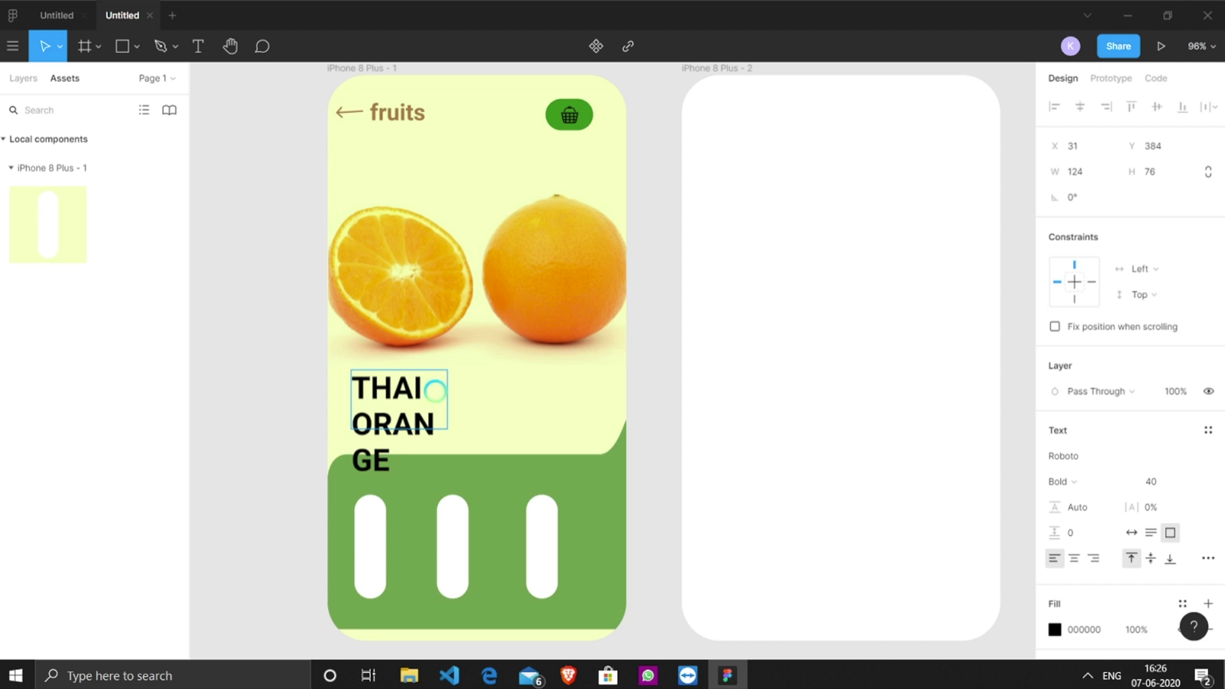
{"action": "left_click_drag", "start_coordinate": [472, 404], "coordinate": [485, 415]}
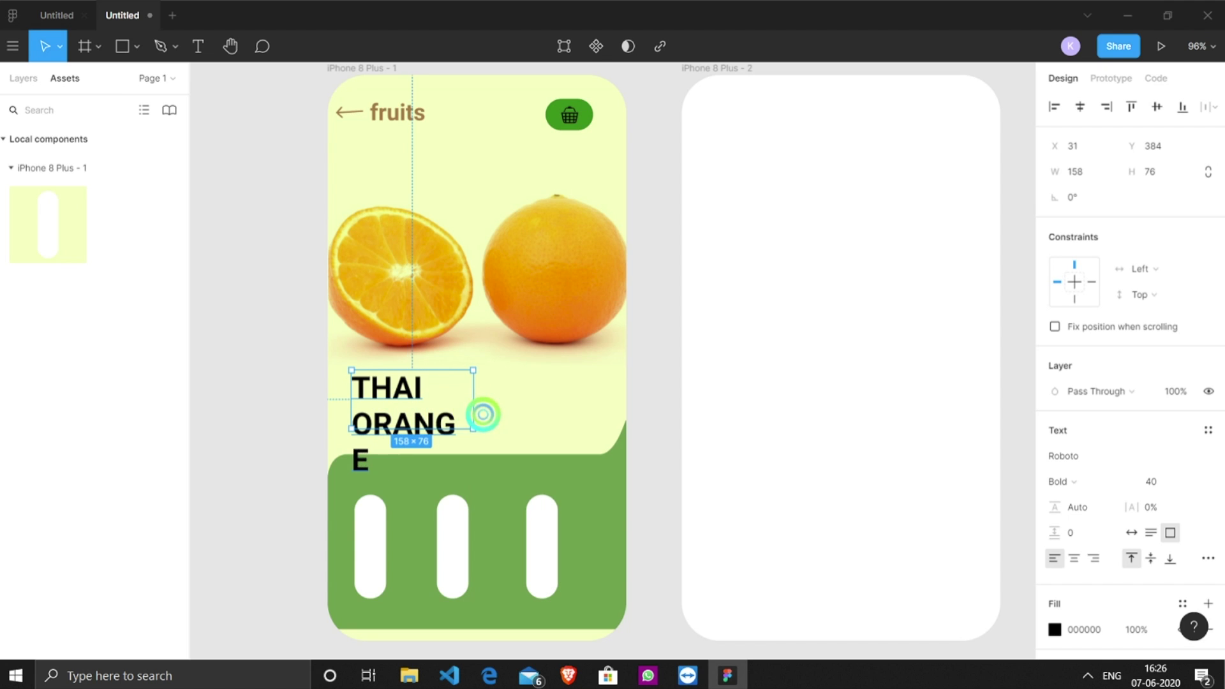
{"action": "double_click", "coordinate": [397, 391]}
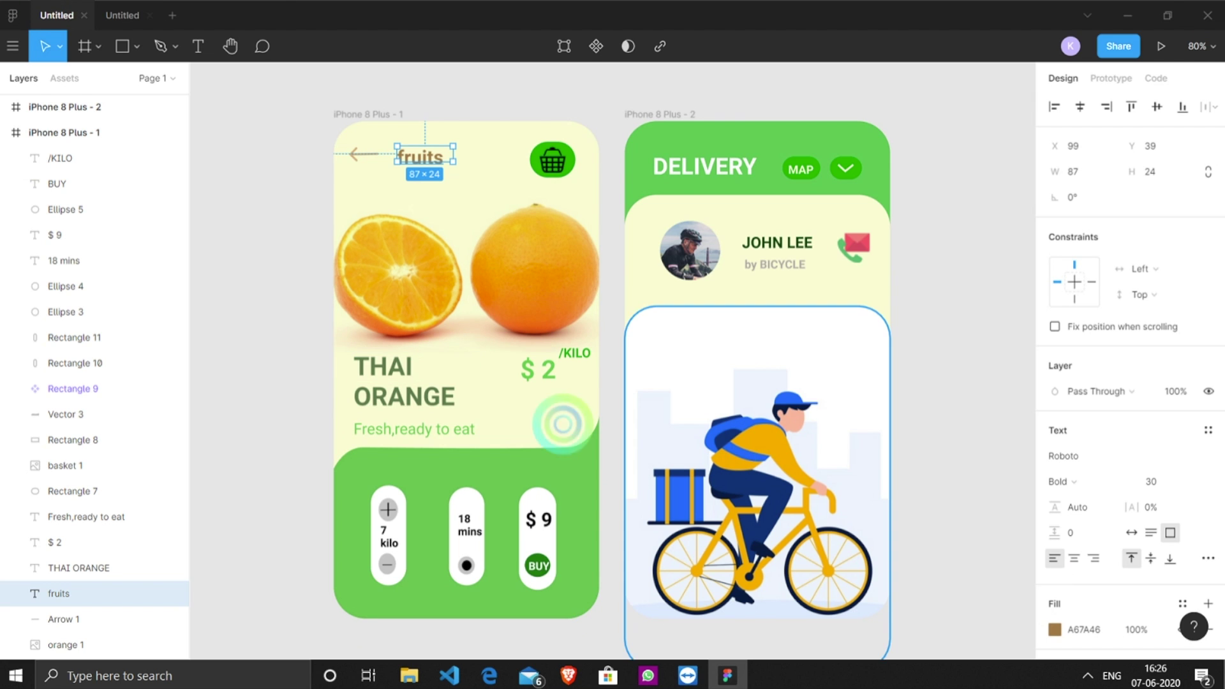
- Colour the title dark green 033403 and lower its opacity to 67%
{"action": "left_click", "coordinate": [356, 364]}
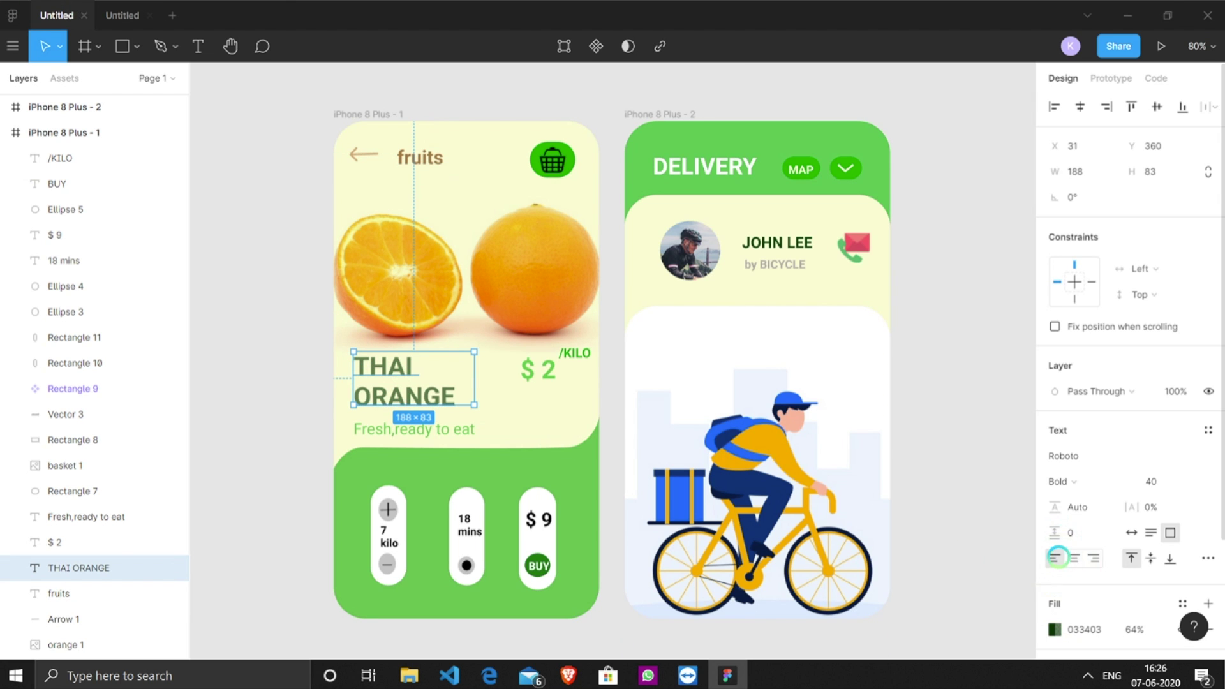
{"action": "scroll", "coordinate": [1060, 555], "scroll_direction": "down", "scroll_amount": 2}
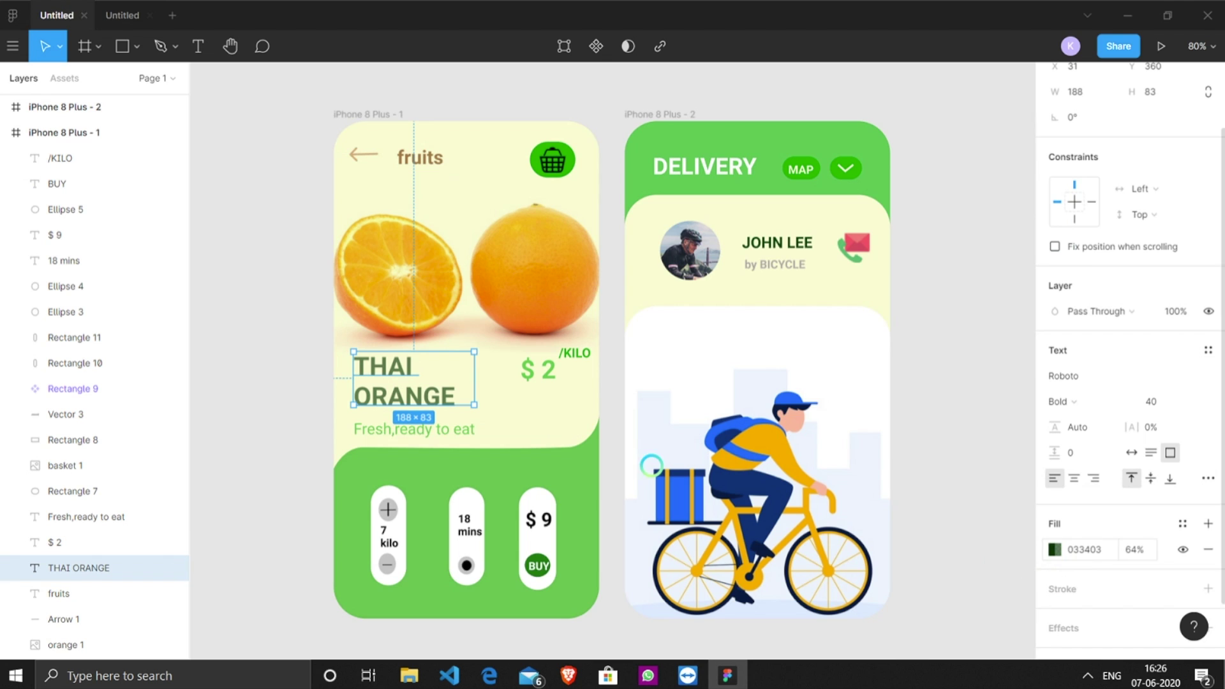
{"action": "left_click", "coordinate": [122, 15]}
{"action": "left_click", "coordinate": [1084, 629]}
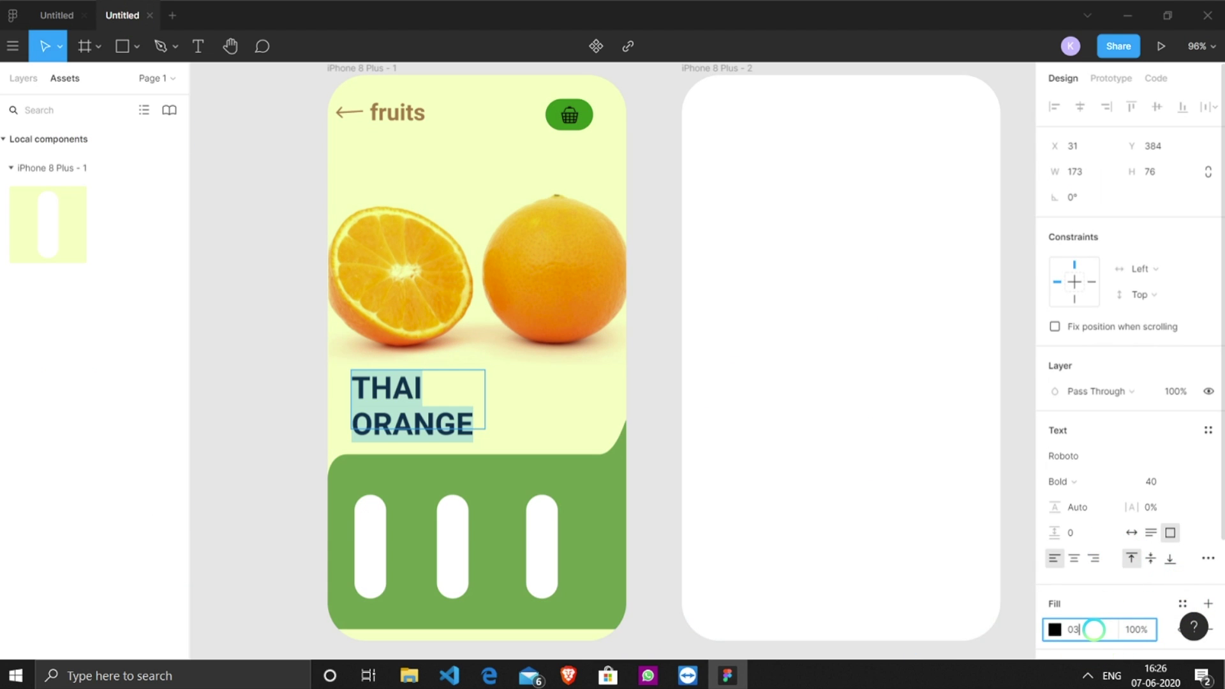
{"action": "key", "text": "Return"}
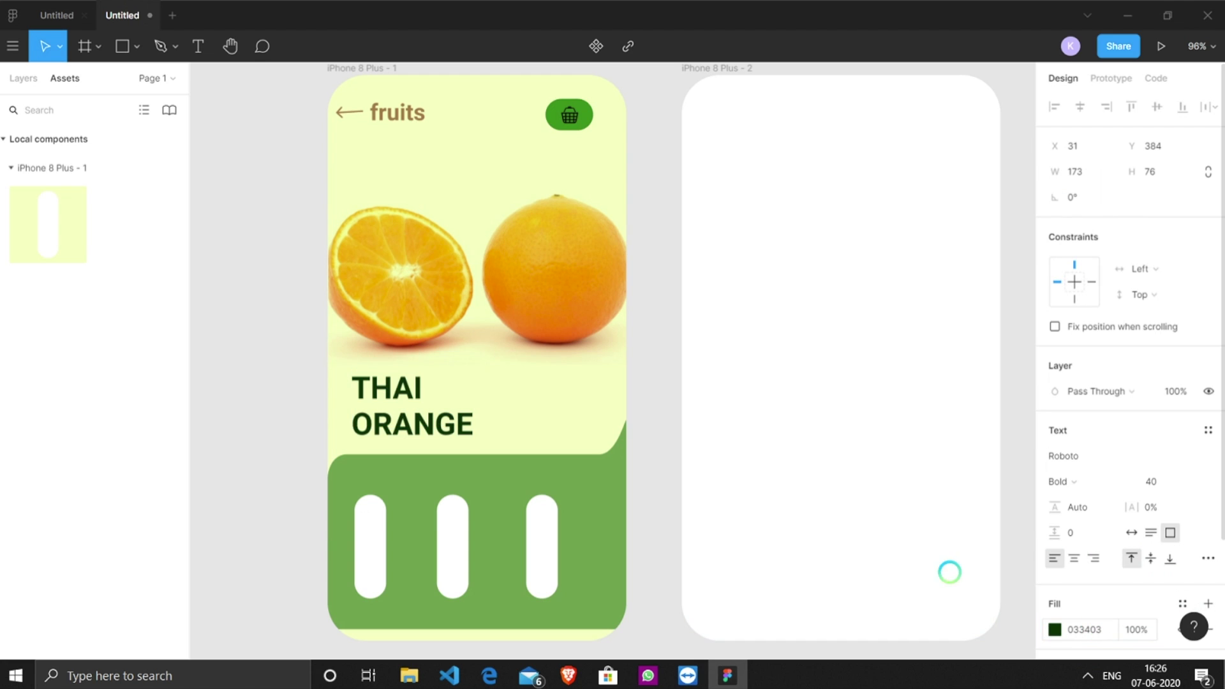
{"action": "scroll", "coordinate": [1084, 599], "scroll_direction": "down", "scroll_amount": 2}
{"action": "scroll", "coordinate": [1061, 547], "scroll_direction": "down", "scroll_amount": 1}
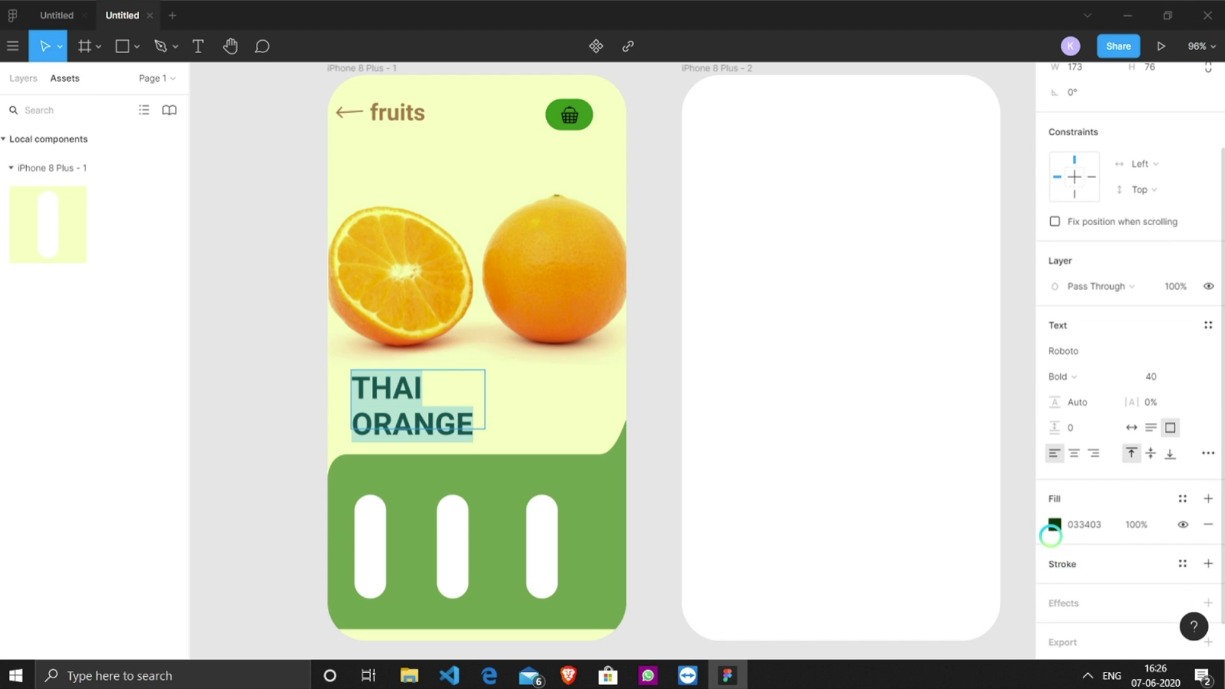
{"action": "left_click", "coordinate": [1053, 528]}
{"action": "left_click_drag", "start_coordinate": [1018, 492], "coordinate": [985, 493]}
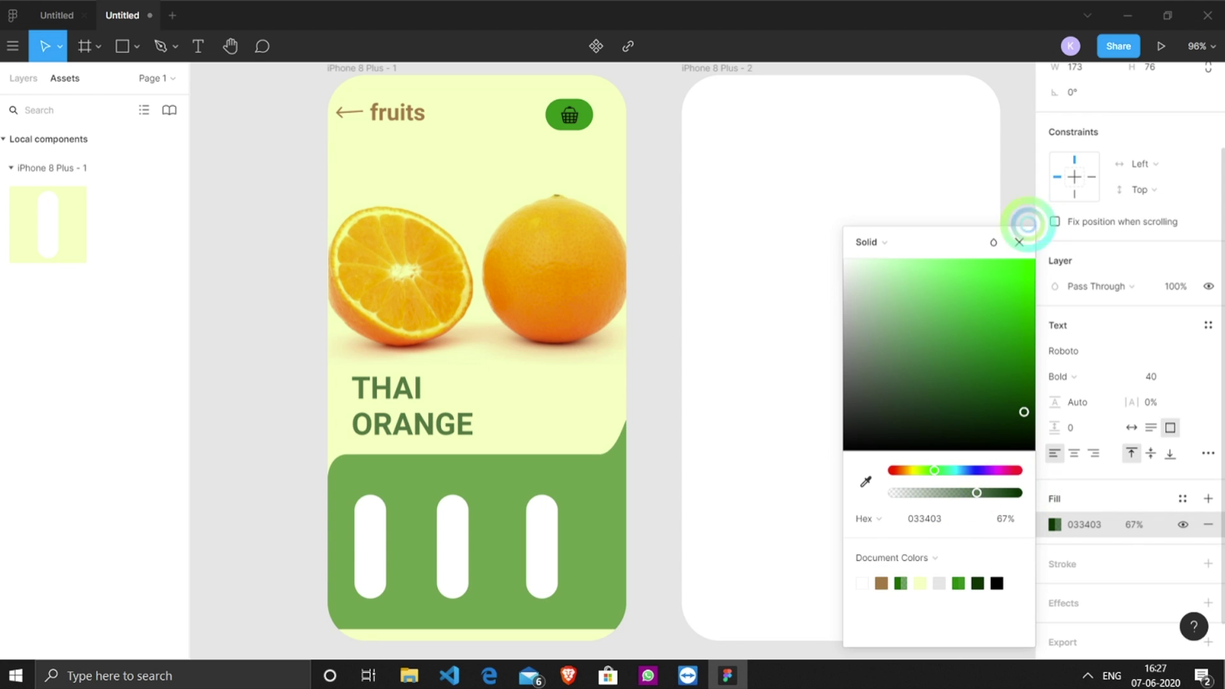
{"action": "left_click", "coordinate": [1019, 242]}
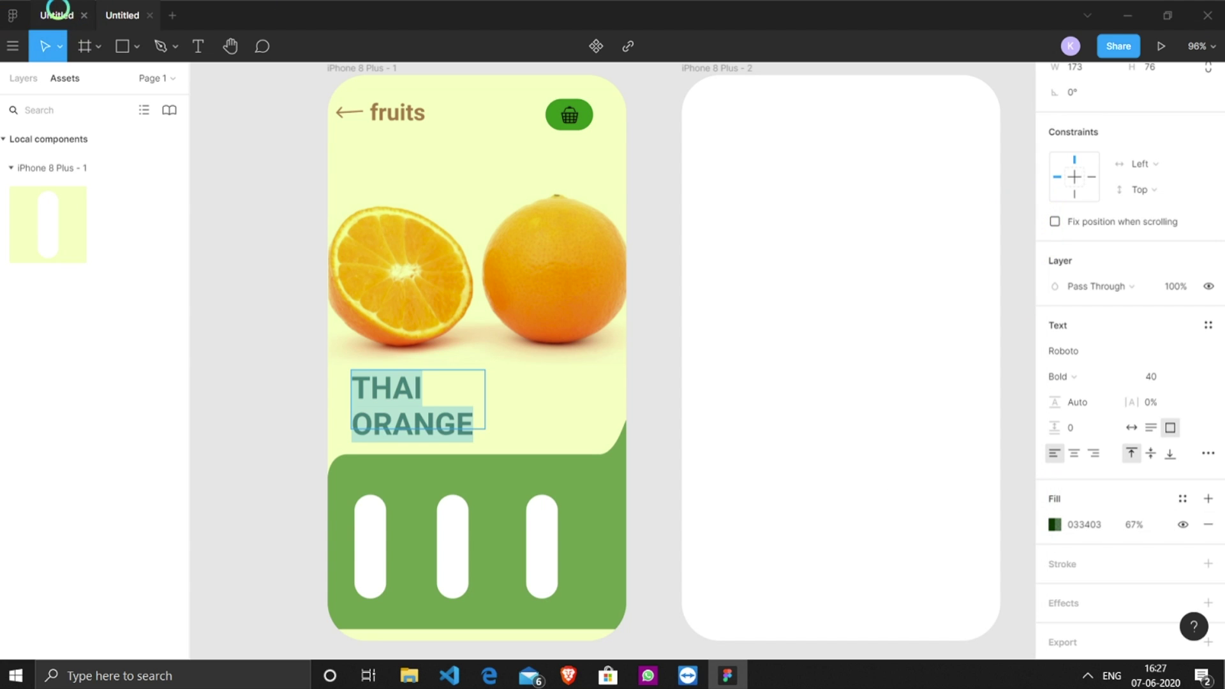
- Compare with the reference, discard a stray empty text layer, and nudge the title up
{"action": "left_click", "coordinate": [56, 15]}
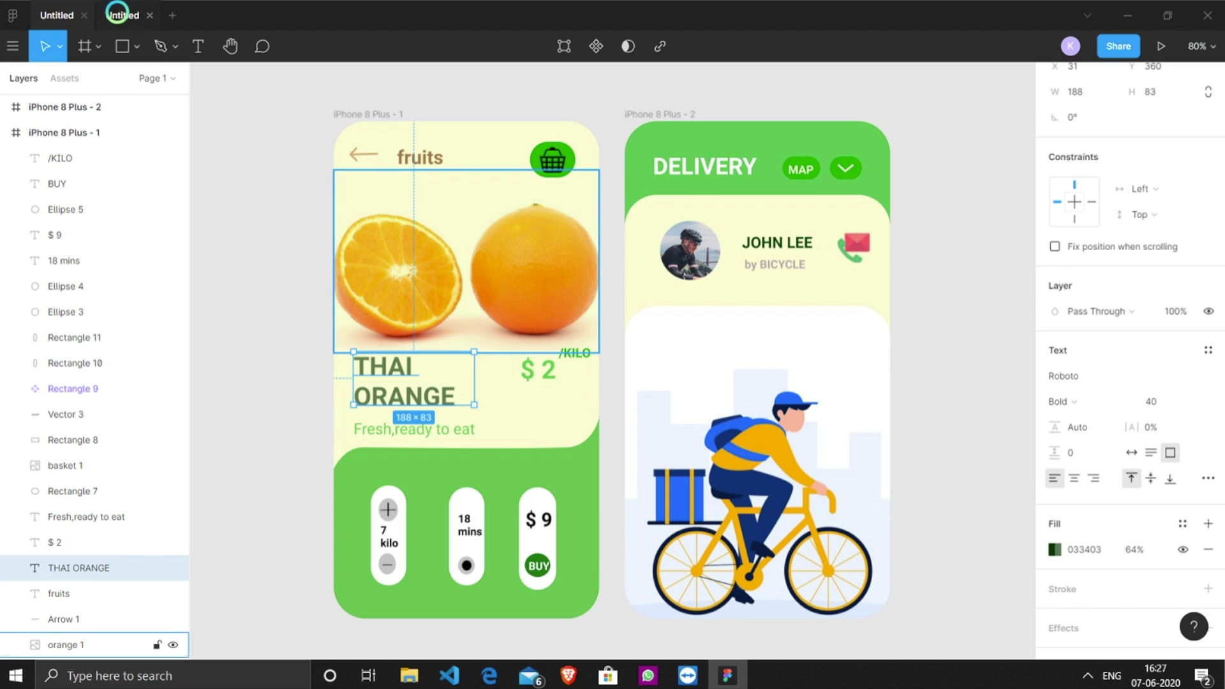
{"action": "left_click", "coordinate": [117, 11]}
{"action": "left_click", "coordinate": [197, 46]}
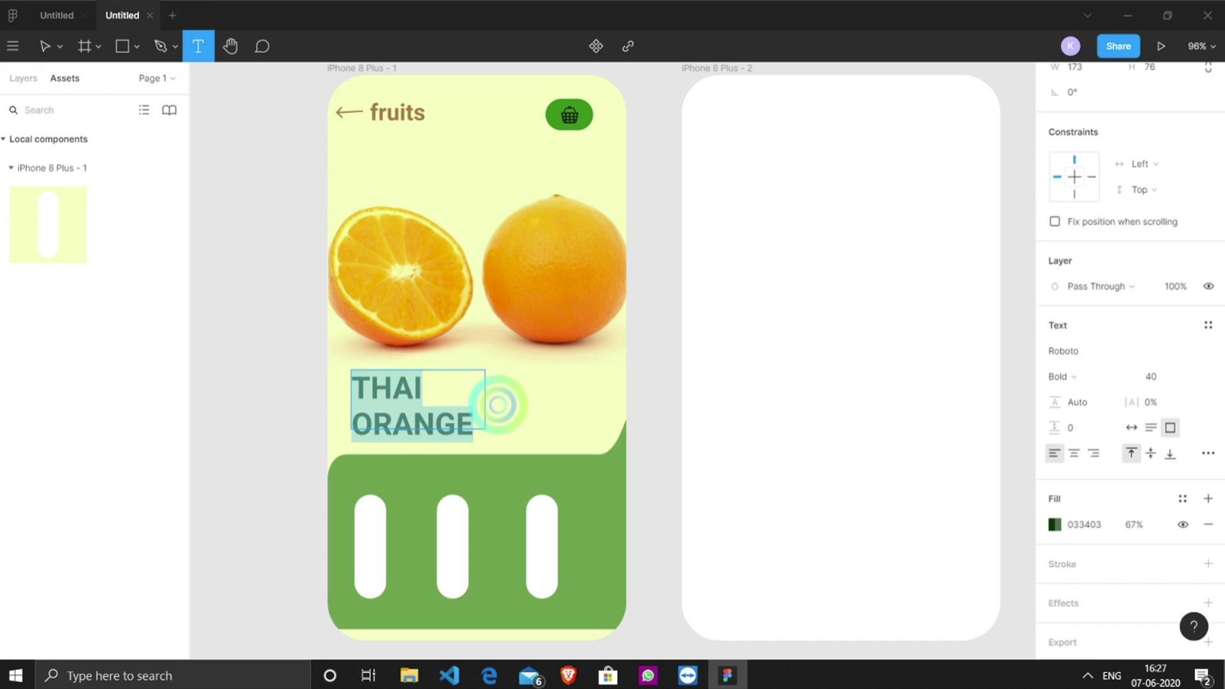
{"action": "left_click", "coordinate": [577, 428]}
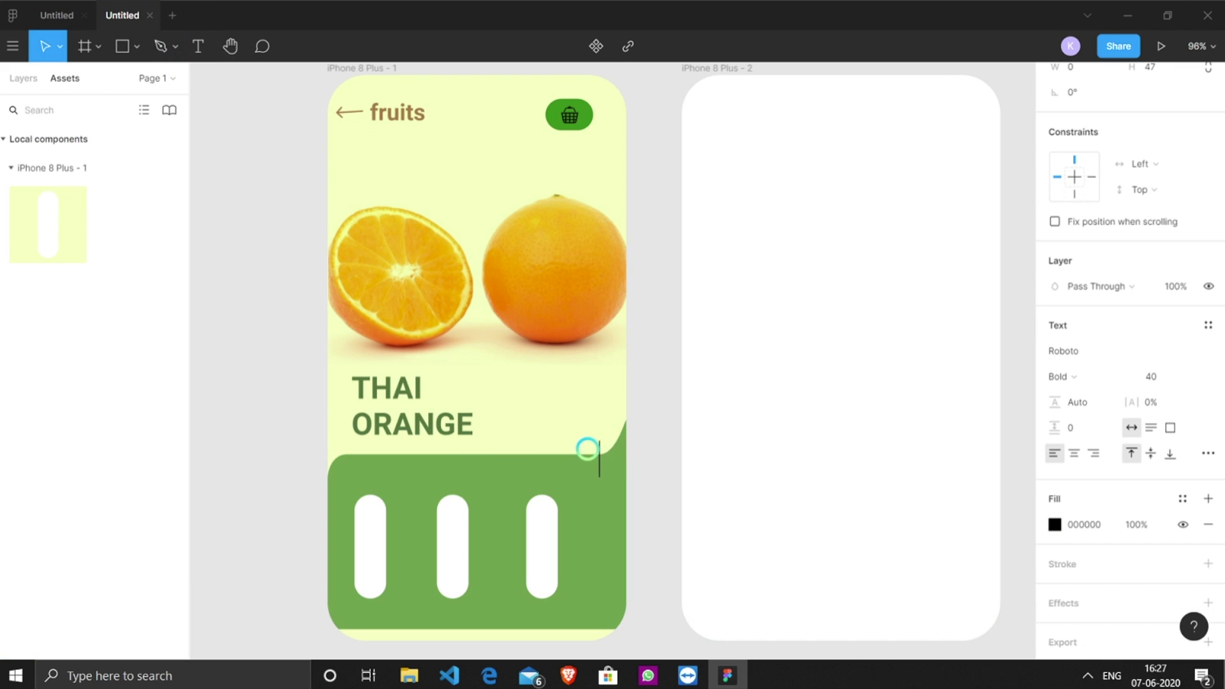
{"action": "left_click", "coordinate": [587, 449]}
{"action": "left_click_drag", "start_coordinate": [407, 391], "coordinate": [405, 375]}
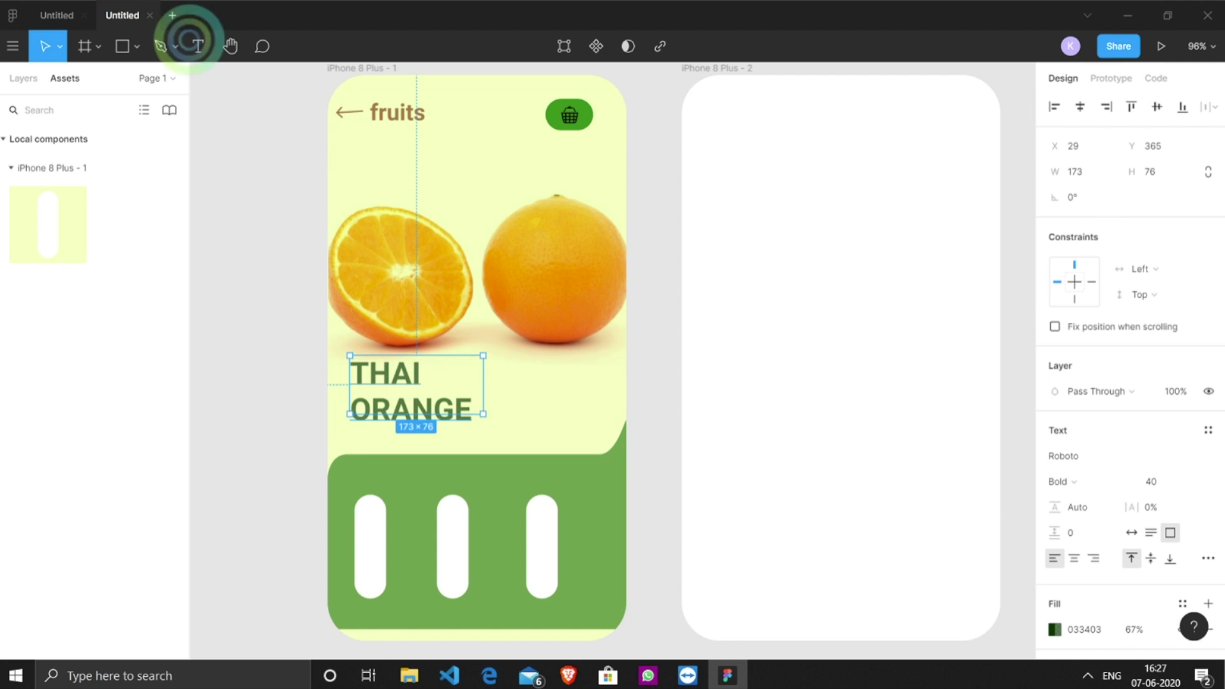
- Draw a text box below the THAI ORANGE title, set to Roboto Regular 24
{"action": "left_click", "coordinate": [197, 46]}
{"action": "left_click_drag", "start_coordinate": [357, 429], "coordinate": [454, 458]}
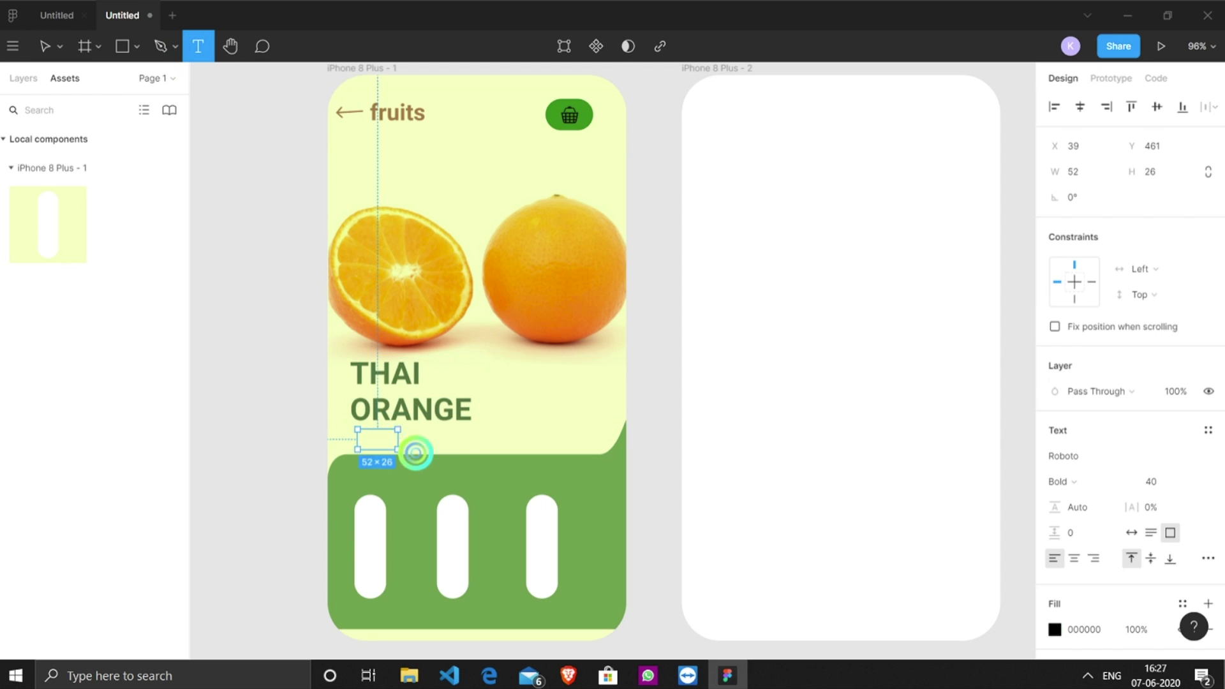
{"action": "left_click", "coordinate": [1176, 479]}
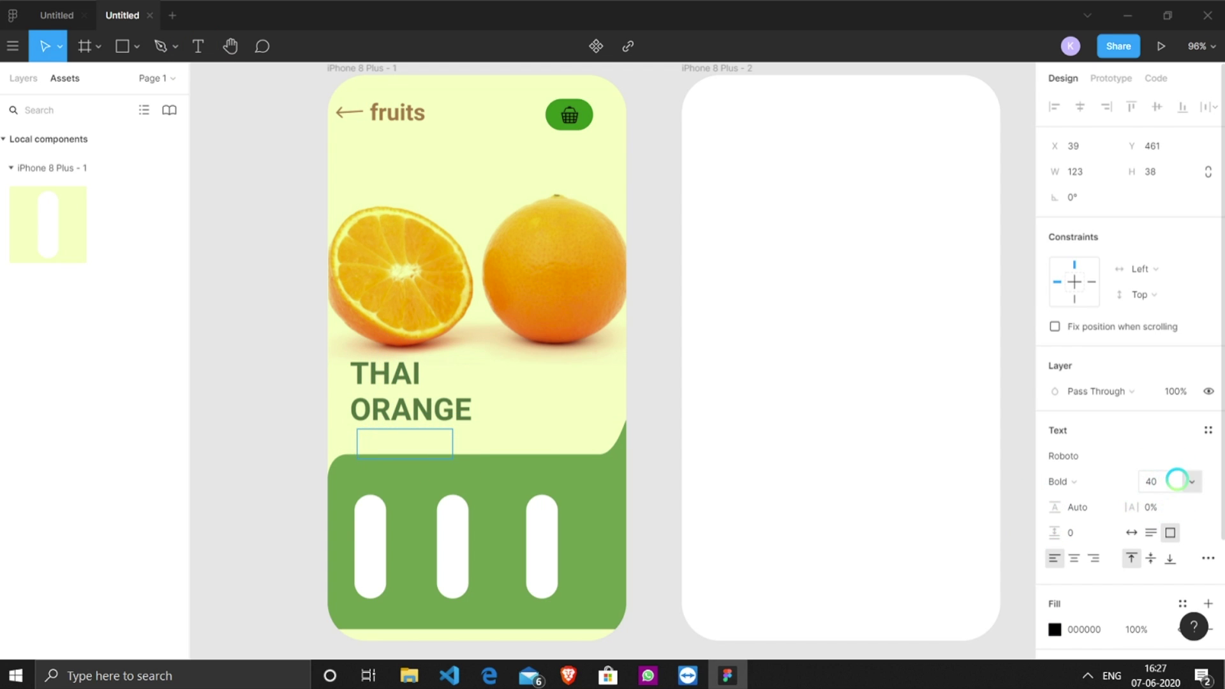
{"action": "key", "text": "BackSpace"}
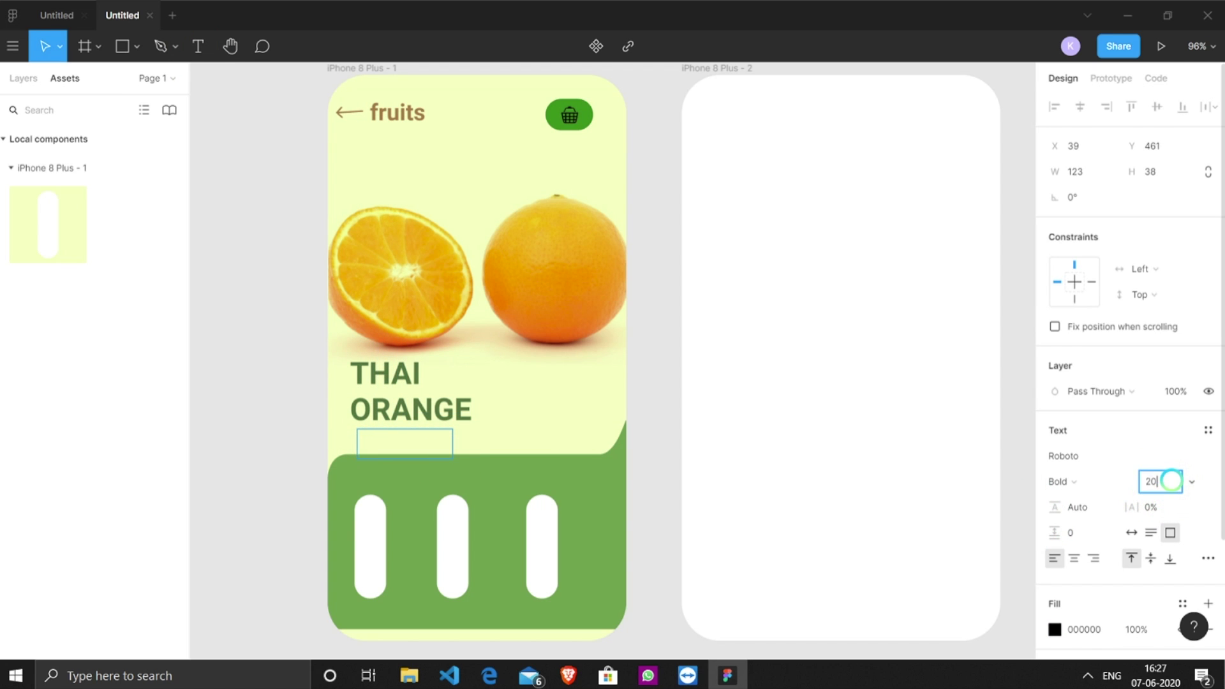
{"action": "key", "text": "BackSpace"}
{"action": "type", "text": "4"}
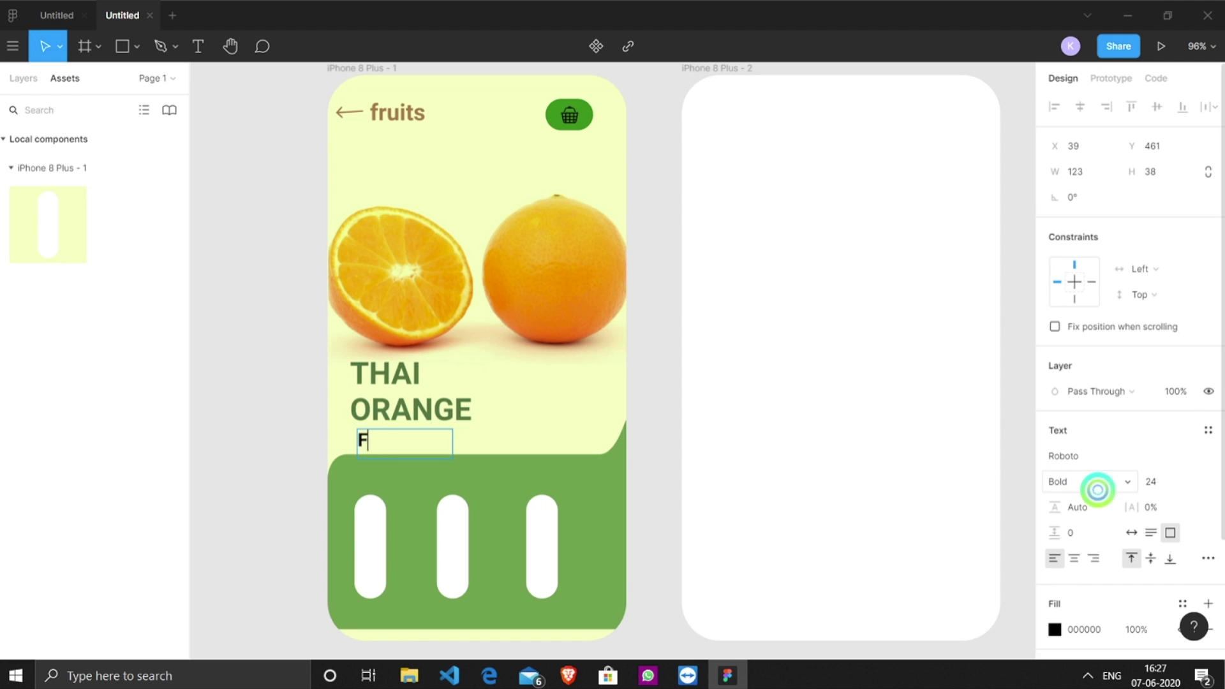
{"action": "left_click", "coordinate": [1094, 484]}
{"action": "left_click", "coordinate": [1128, 445]}
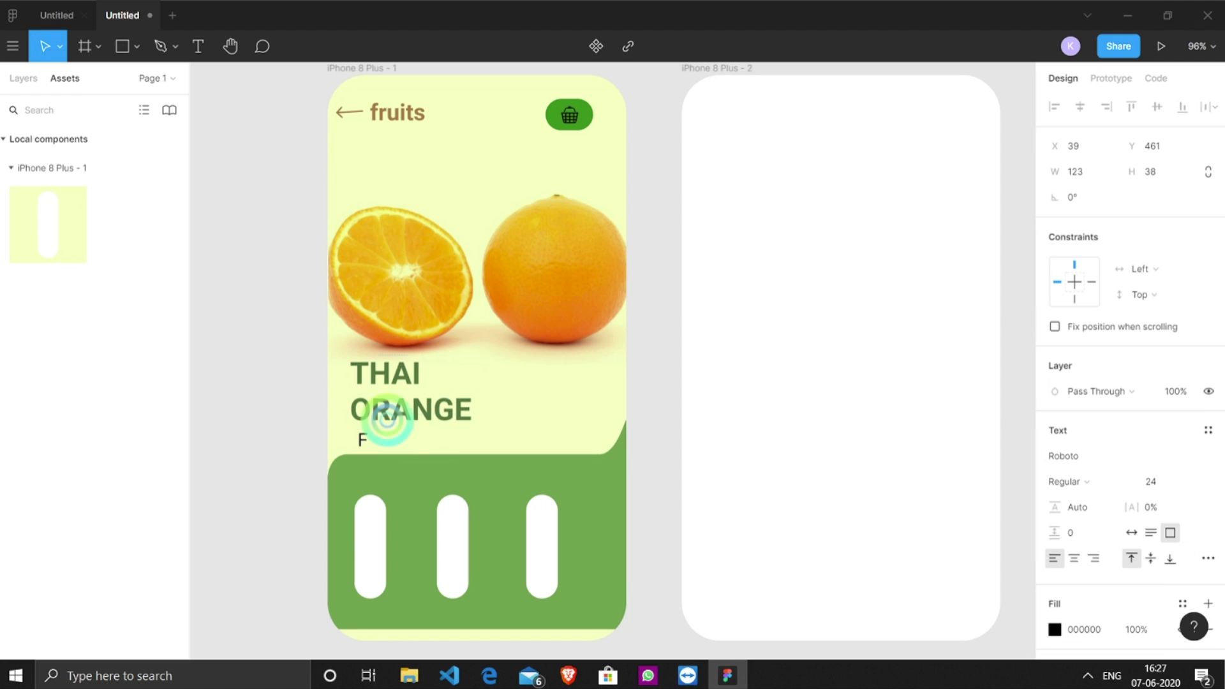
{"action": "left_click", "coordinate": [375, 439]}
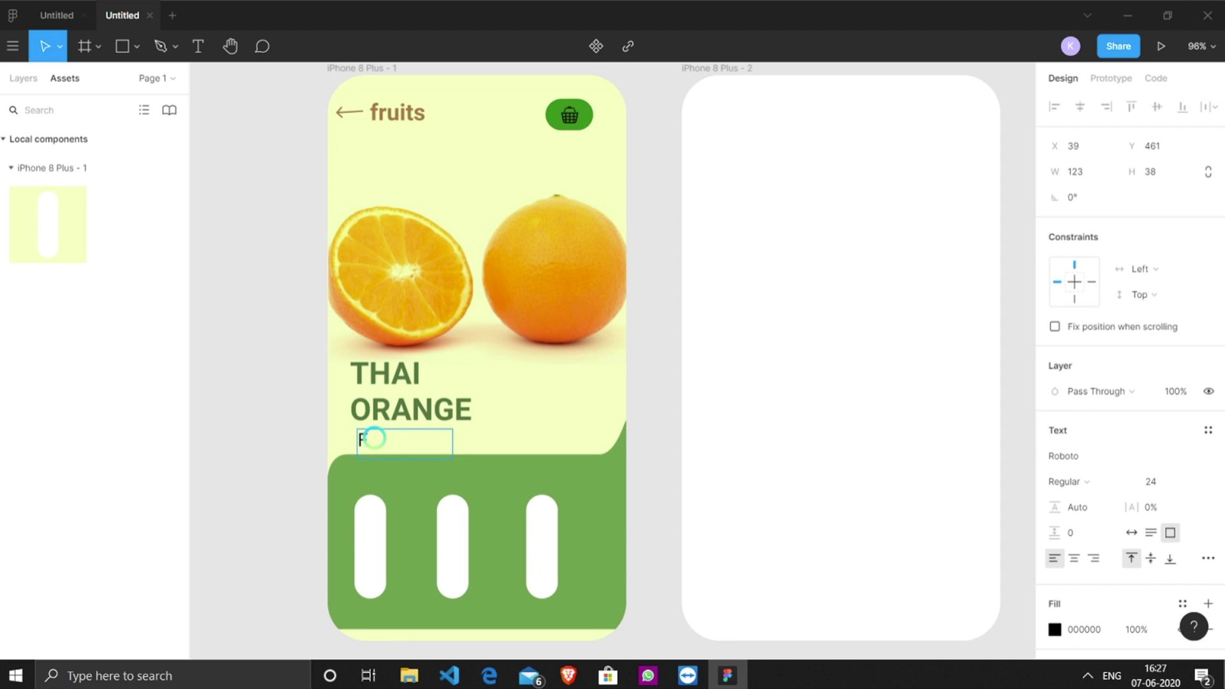
- Widen the 'Fresh,ready to eat' subtitle onto one line and fill it green 208A0E
{"action": "left_click", "coordinate": [39, 14]}
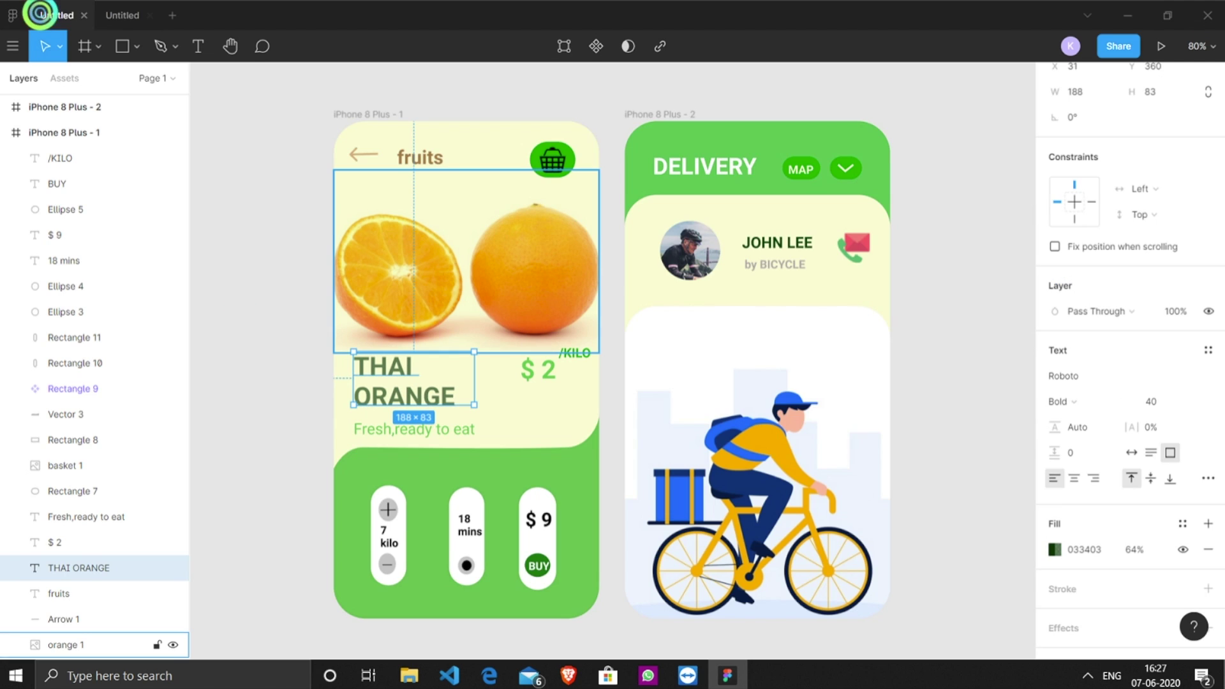
{"action": "left_click", "coordinate": [116, 14]}
{"action": "type", "text": "Fresh,ready to eat"}
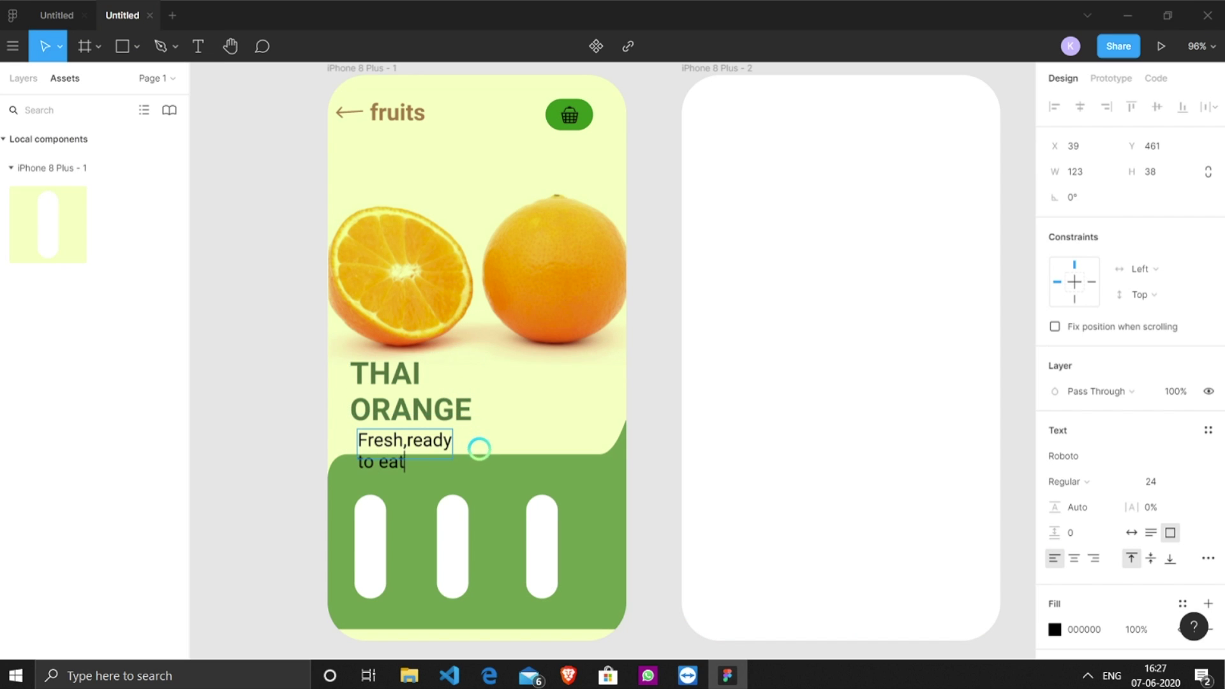
{"action": "mouse_move", "coordinate": [452, 449]}
{"action": "left_mouse_down"}
{"action": "mouse_move", "coordinate": [509, 456]}
{"action": "mouse_move", "coordinate": [480, 437]}
{"action": "left_mouse_up"}
{"action": "double_click", "coordinate": [480, 437]}
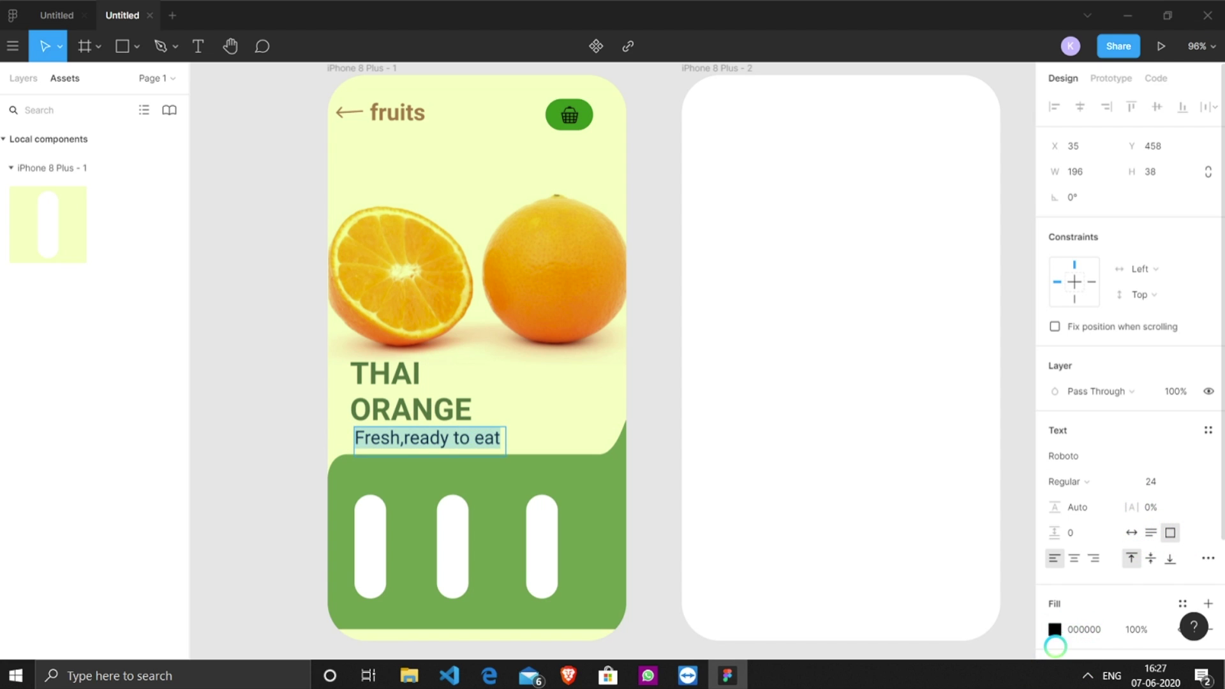
{"action": "left_click", "coordinate": [1054, 630]}
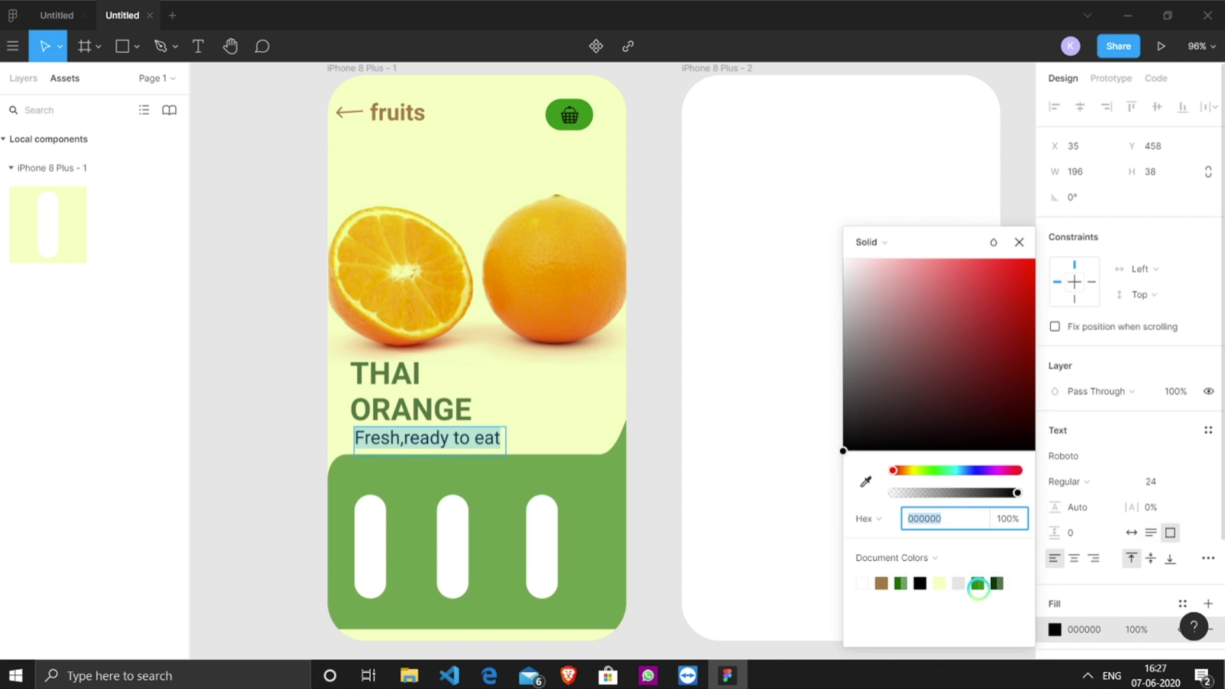
{"action": "left_click", "coordinate": [978, 583]}
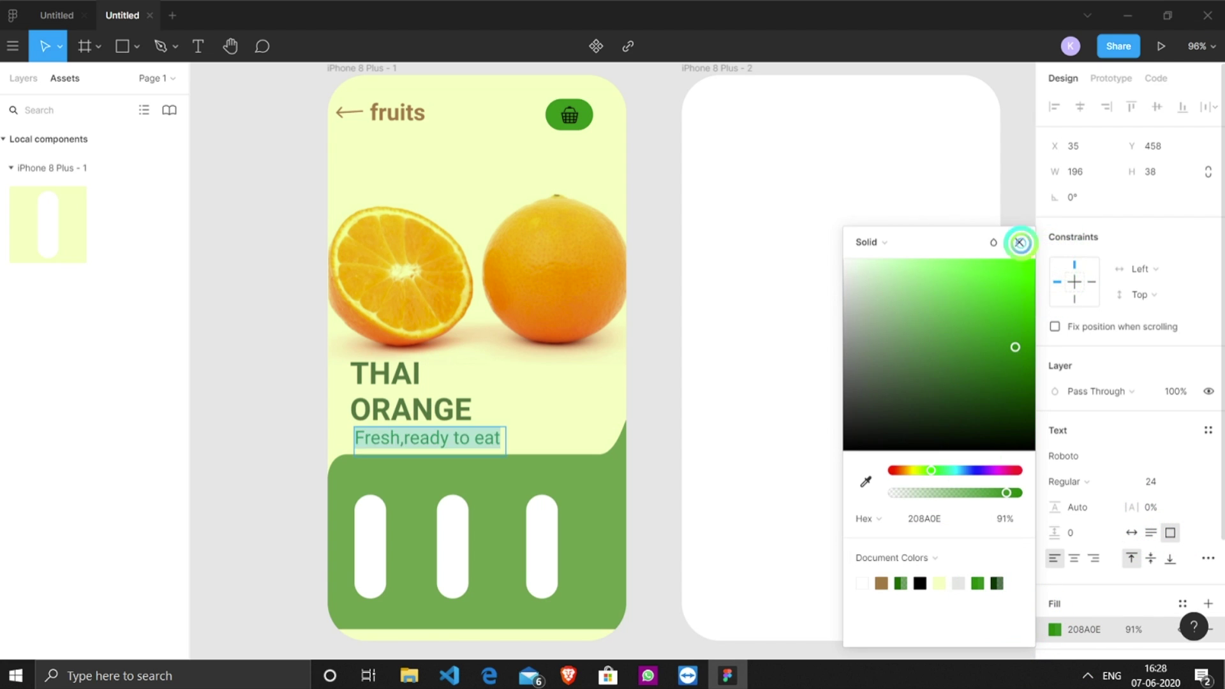
{"action": "left_click", "coordinate": [1019, 243]}
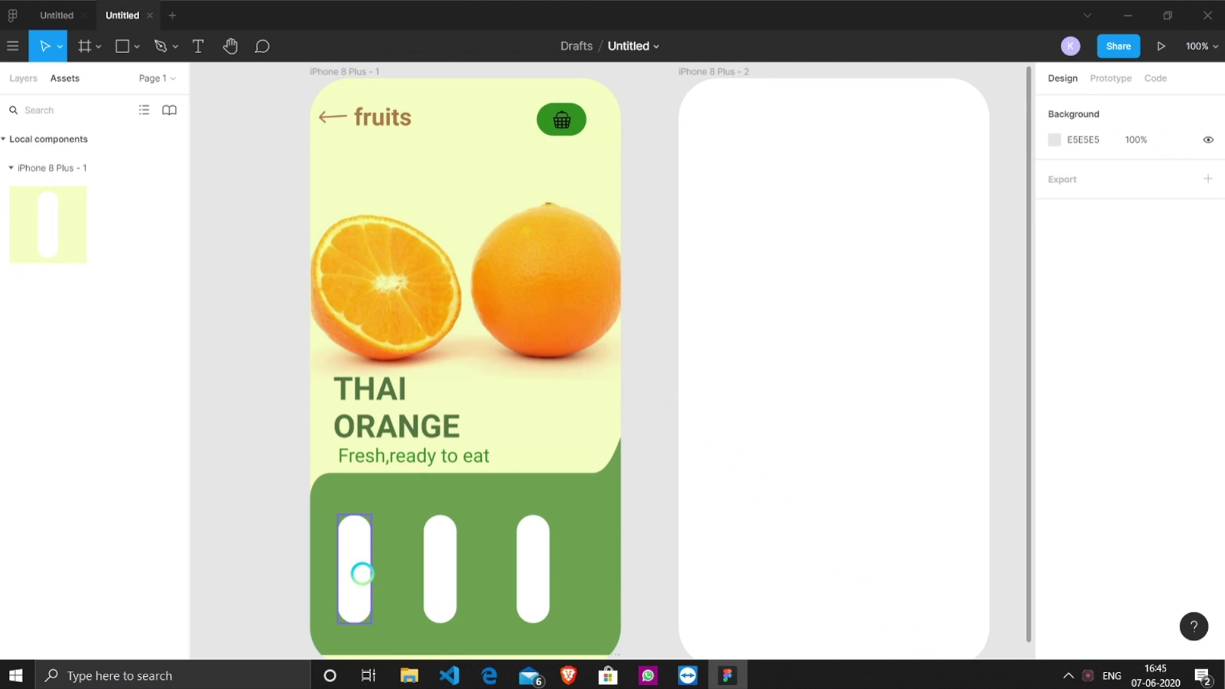
- Shift the middle and third pills right and draw a price text box beside ORANGE
{"action": "left_click_drag", "start_coordinate": [372, 573], "coordinate": [450, 571]}
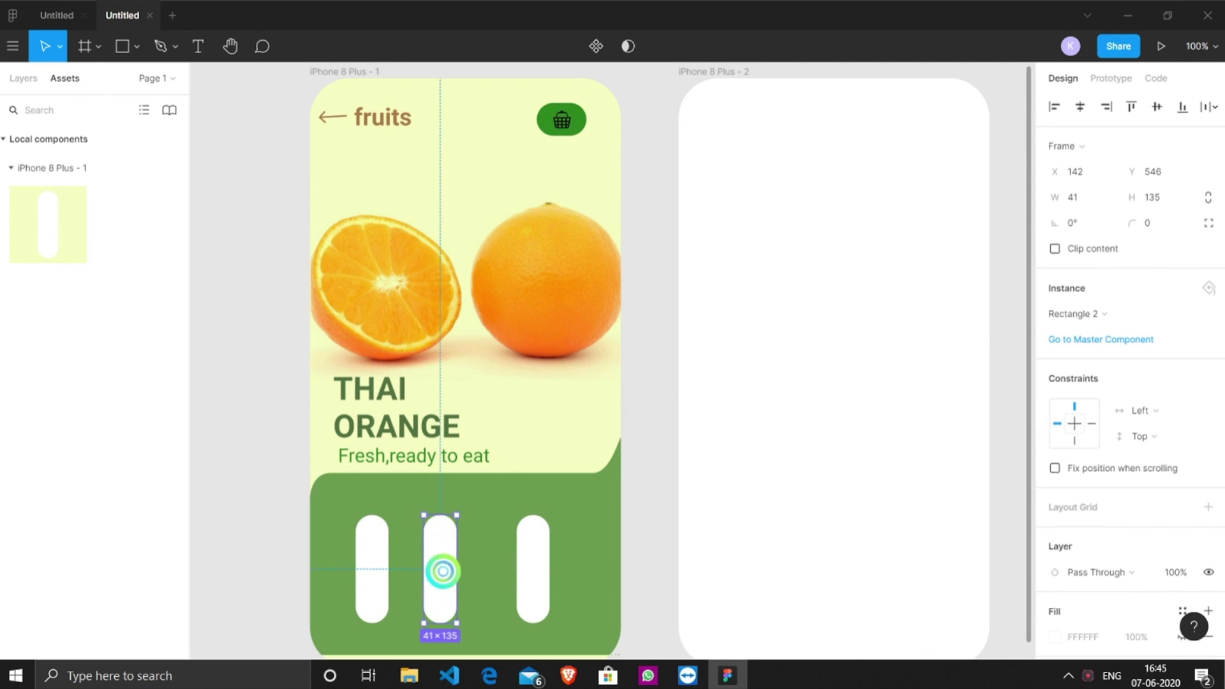
{"action": "left_click_drag", "start_coordinate": [450, 571], "coordinate": [543, 569]}
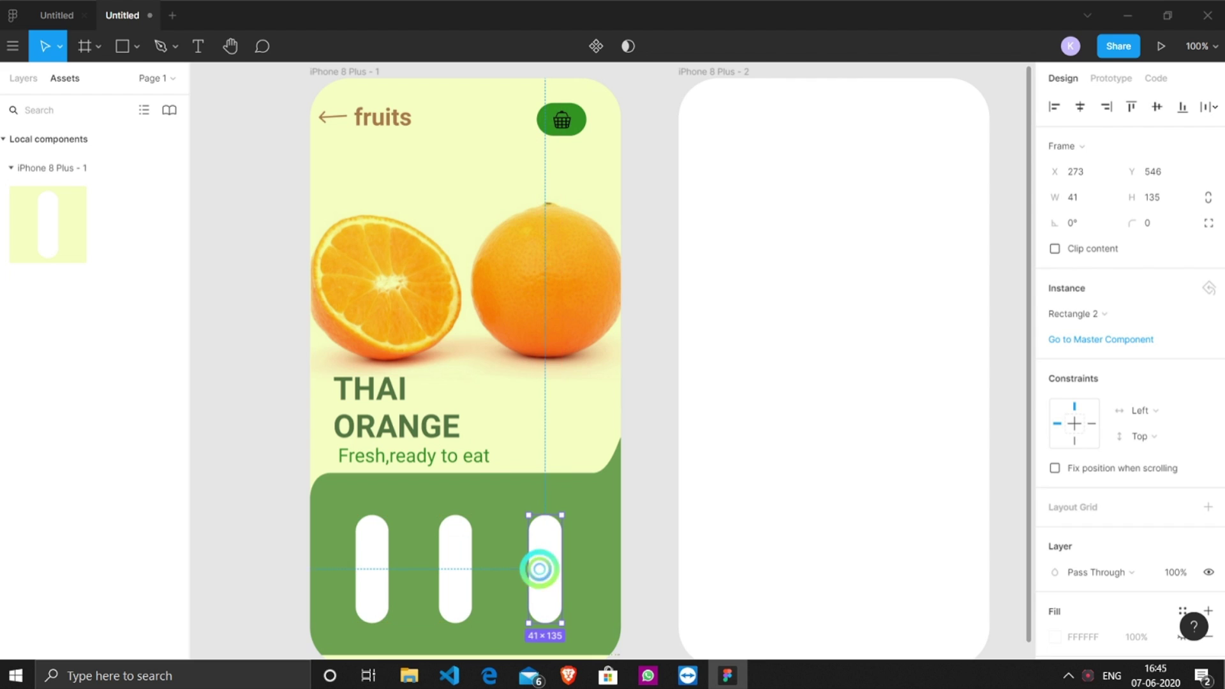
{"action": "left_click", "coordinate": [198, 46]}
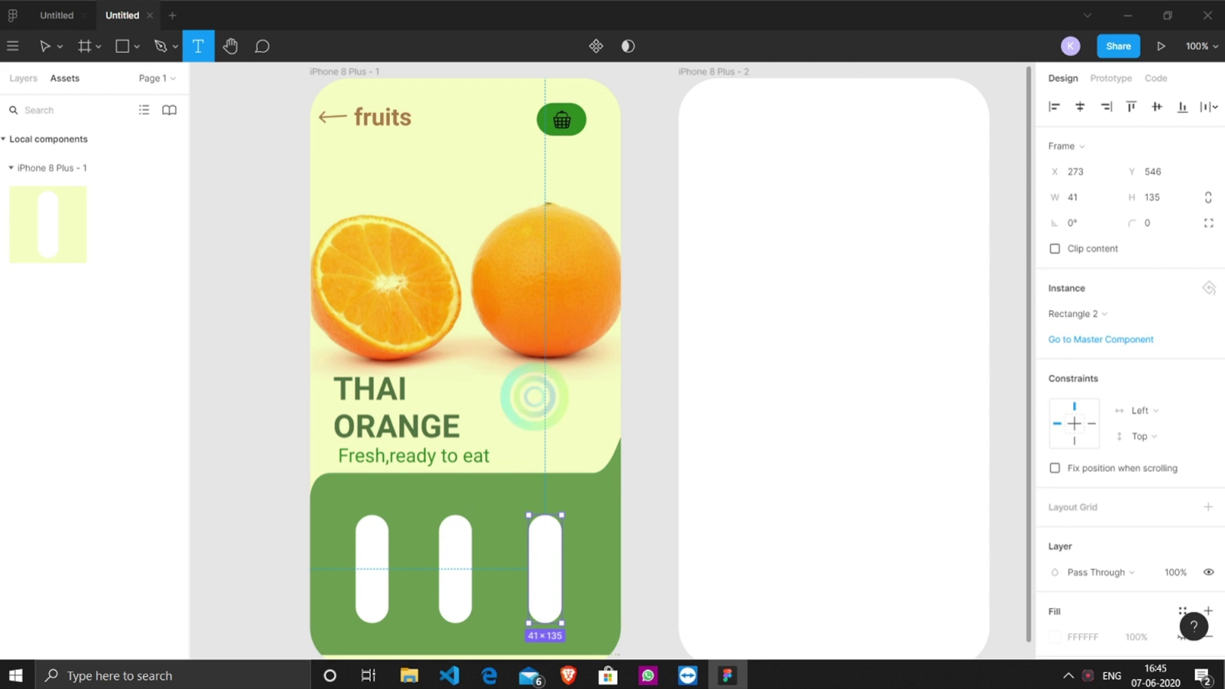
{"action": "left_click_drag", "start_coordinate": [526, 398], "coordinate": [587, 432]}
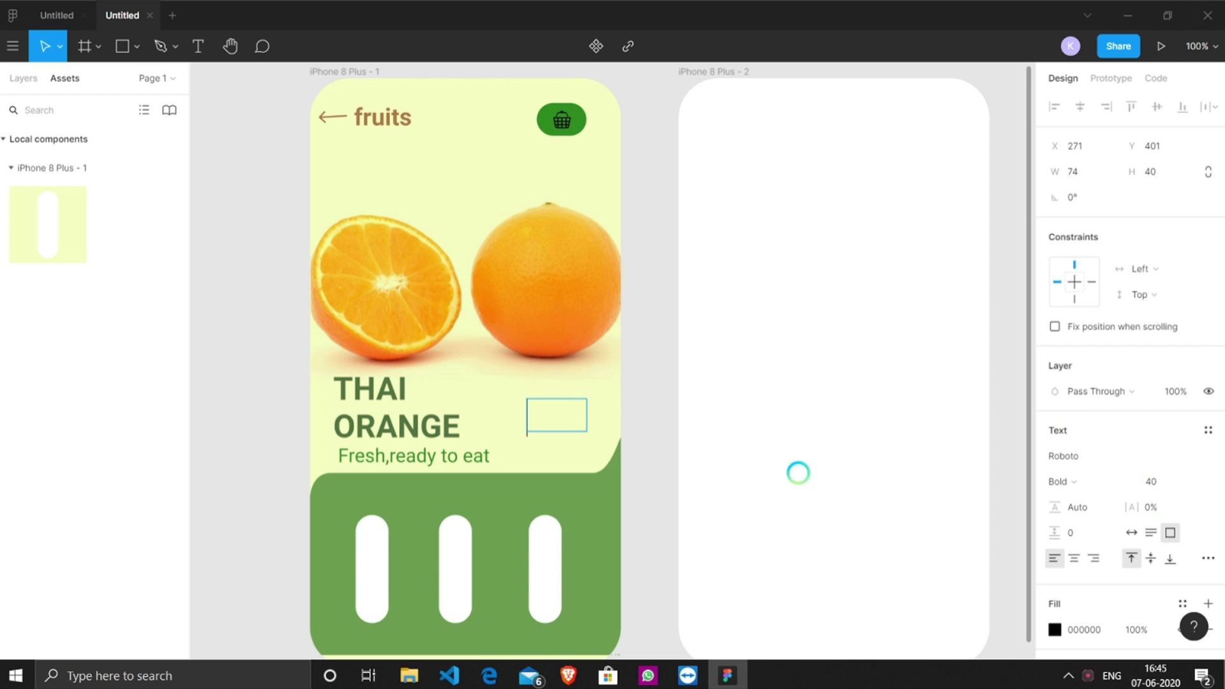
- Colour the '$ 2' price green 1D9709 and move it up beside the title
{"action": "left_click", "coordinate": [1054, 629]}
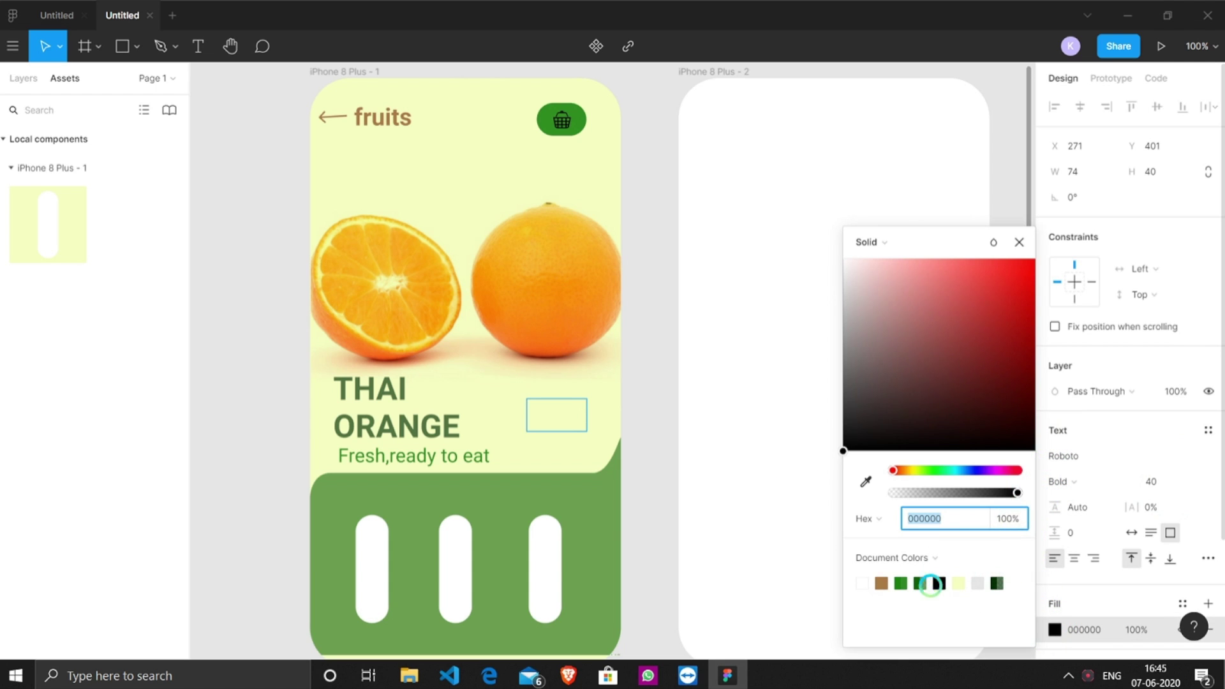
{"action": "left_click", "coordinate": [899, 583]}
{"action": "left_click_drag", "start_coordinate": [979, 309], "coordinate": [1022, 339]}
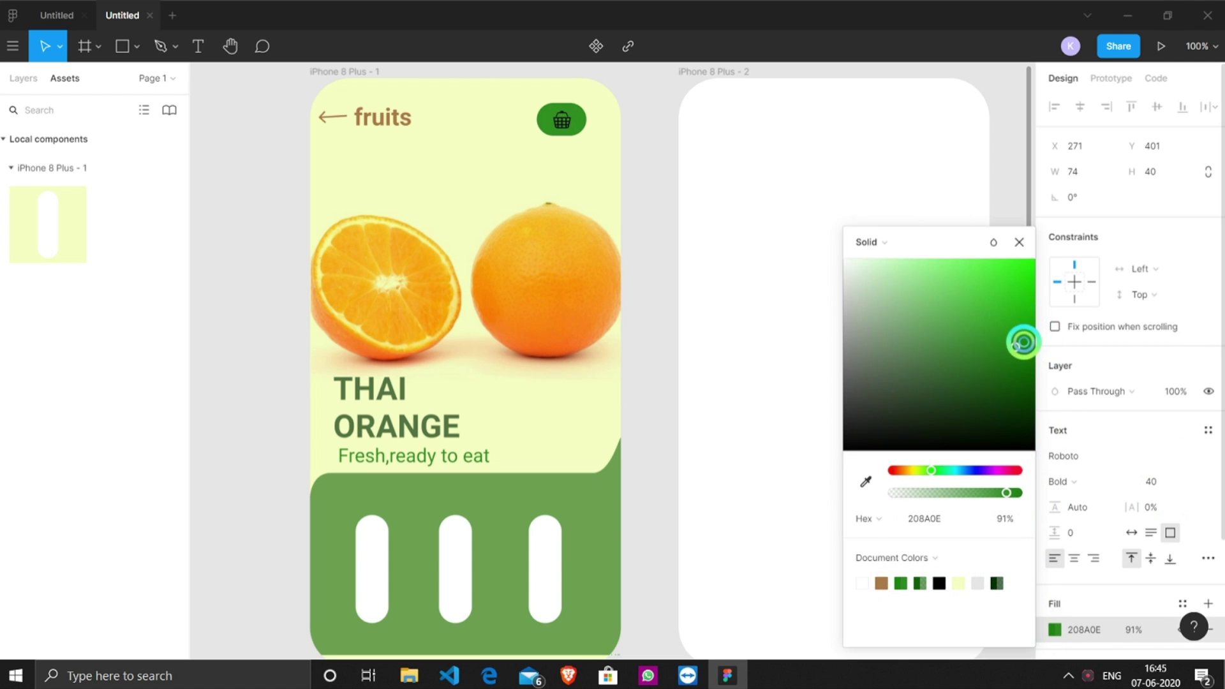
{"action": "left_click", "coordinate": [1021, 243]}
{"action": "type", "text": "$ 2"}
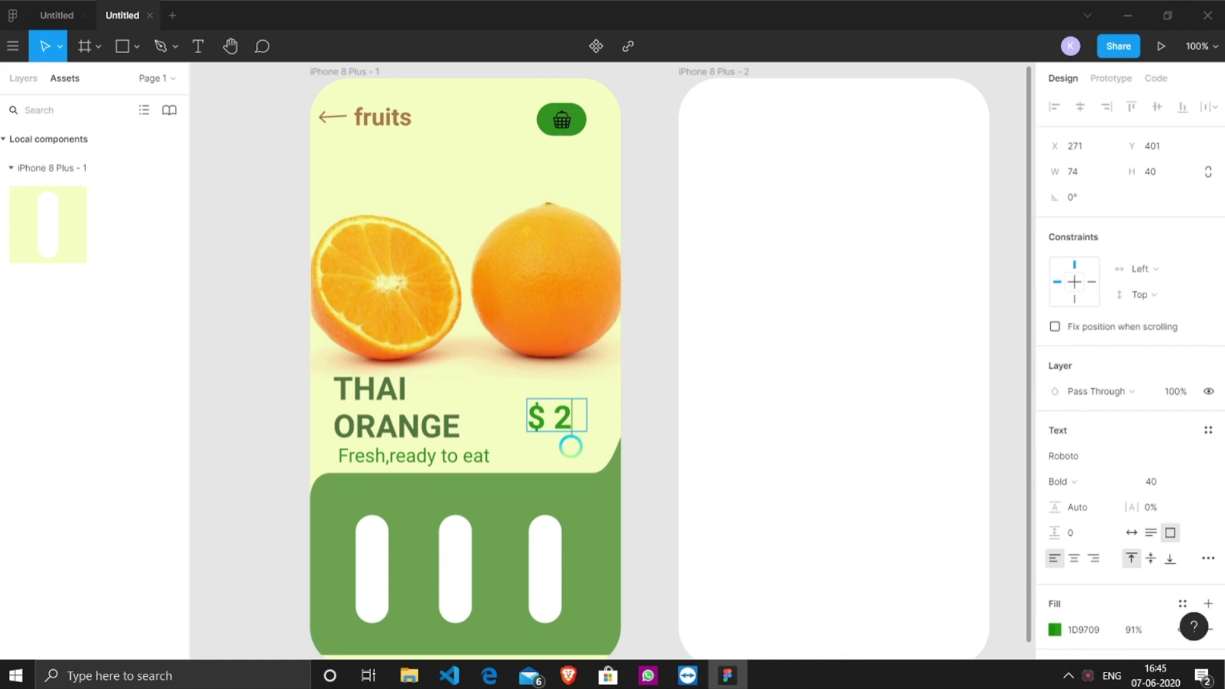
{"action": "left_click", "coordinate": [570, 446]}
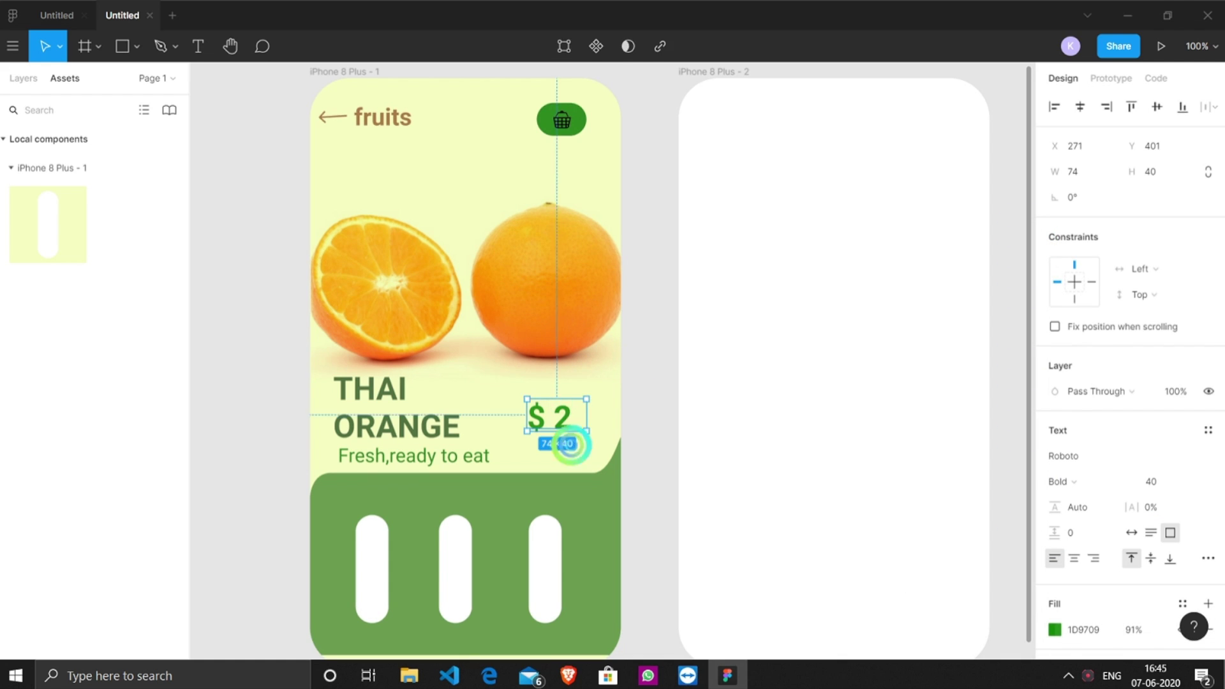
{"action": "mouse_move", "coordinate": [562, 408]}
{"action": "left_mouse_down"}
{"action": "mouse_move", "coordinate": [562, 395]}
{"action": "mouse_move", "coordinate": [556, 423]}
{"action": "left_mouse_up"}
- Add a size-20 text label beside the price, filled green 1D9709
{"action": "left_click", "coordinate": [600, 406]}
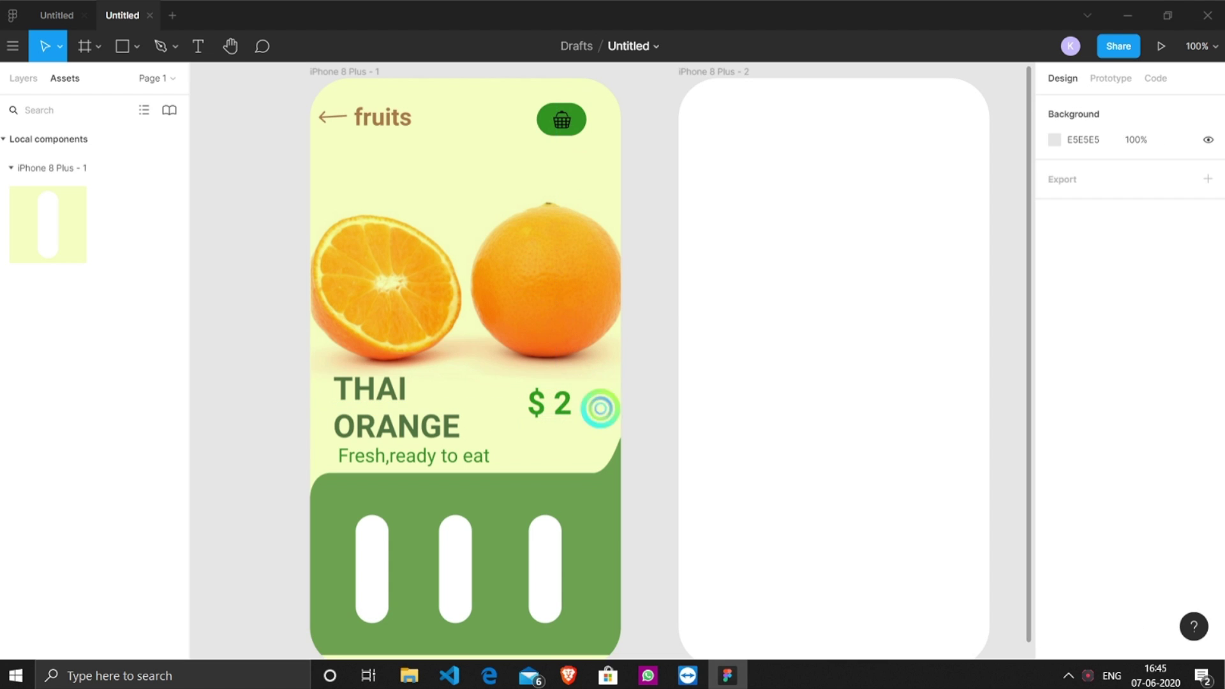
{"action": "left_click", "coordinate": [194, 46]}
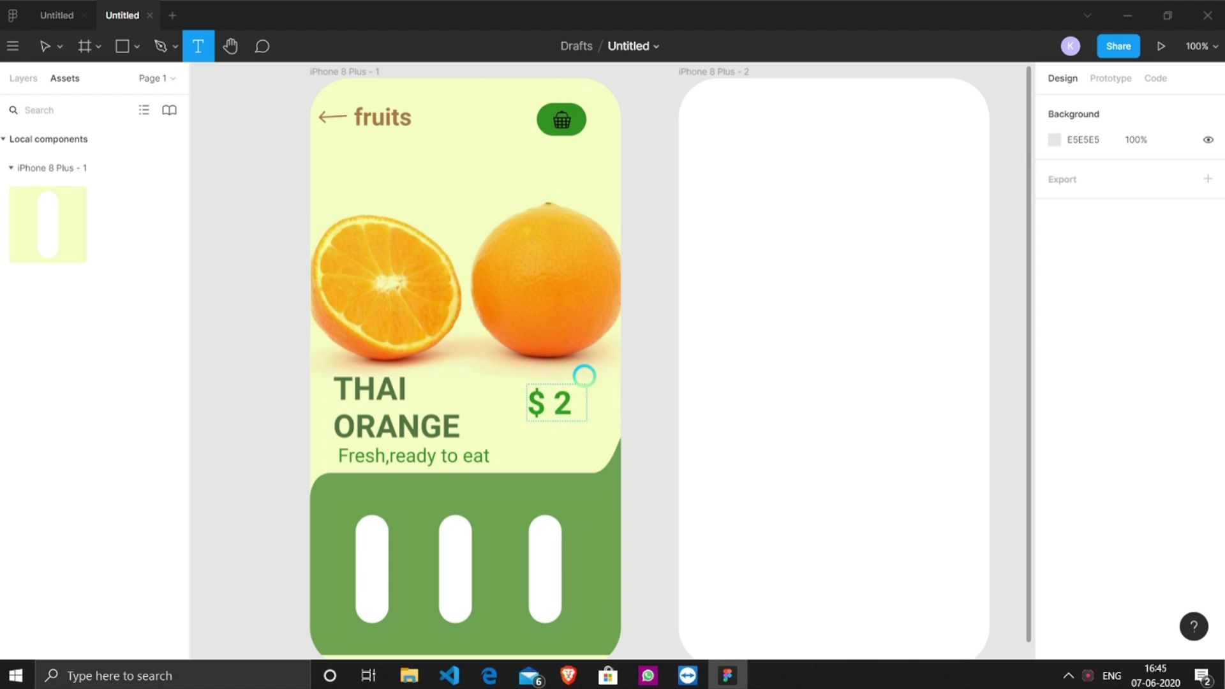
{"action": "left_click", "coordinate": [583, 368]}
{"action": "left_click", "coordinate": [1166, 483]}
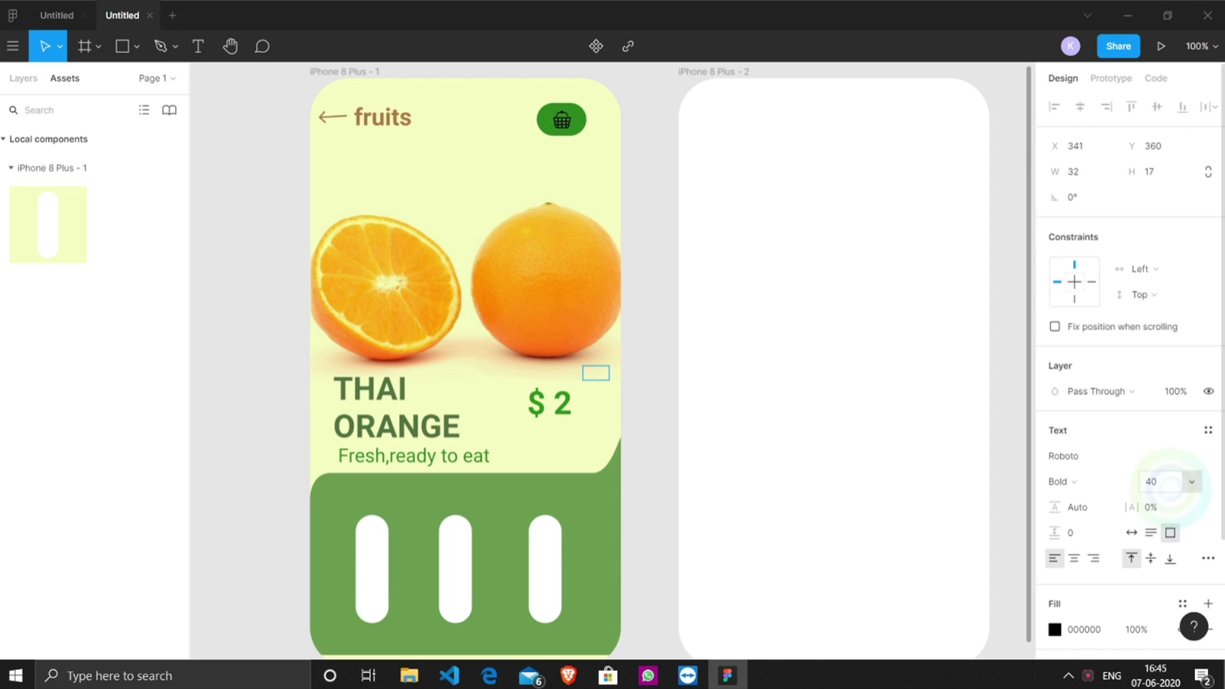
{"action": "type", "text": "20"}
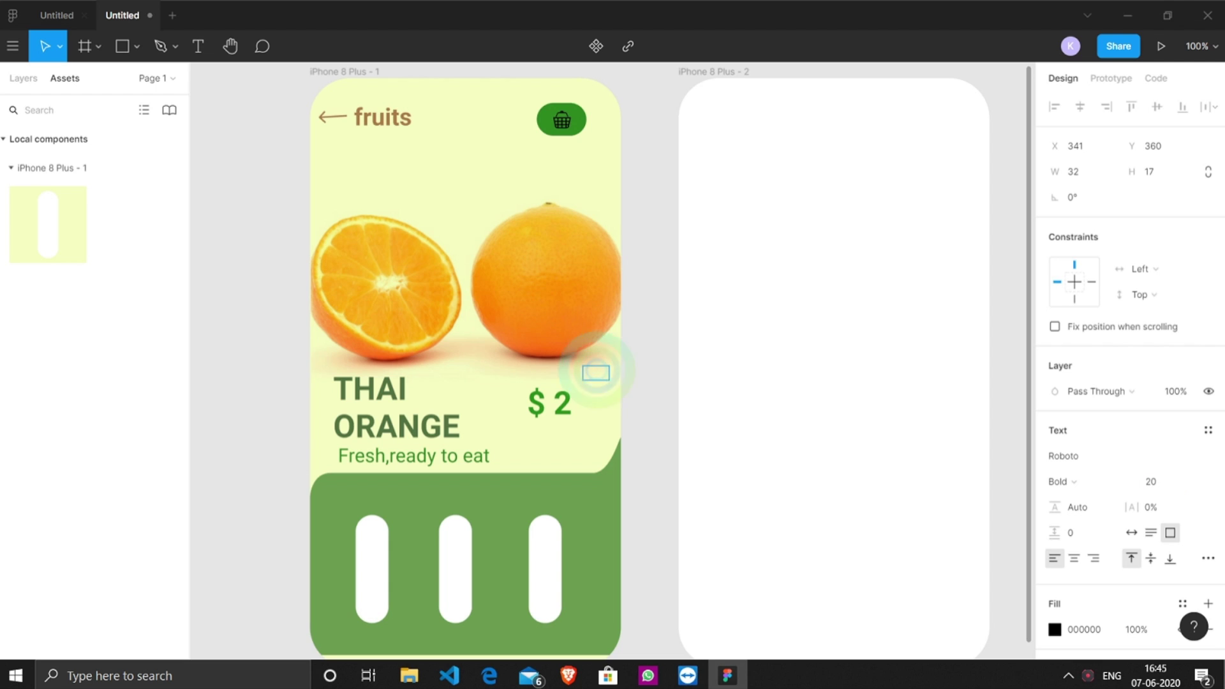
{"action": "left_click", "coordinate": [1069, 625]}
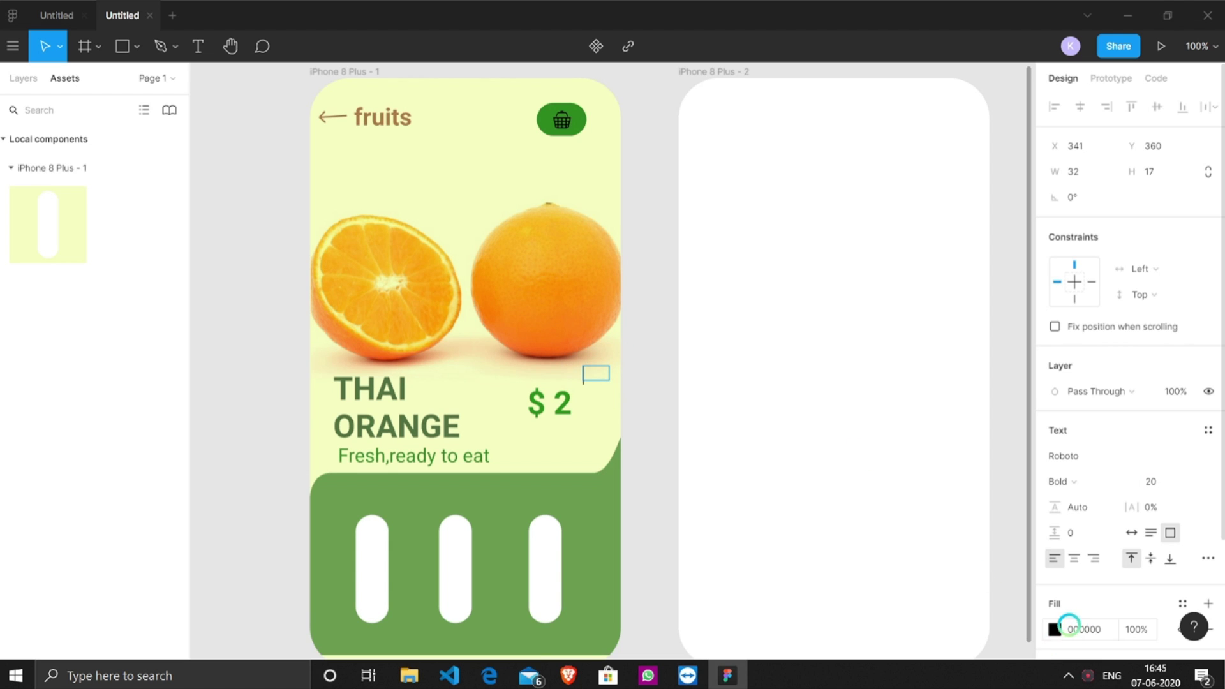
{"action": "left_click", "coordinate": [1056, 629]}
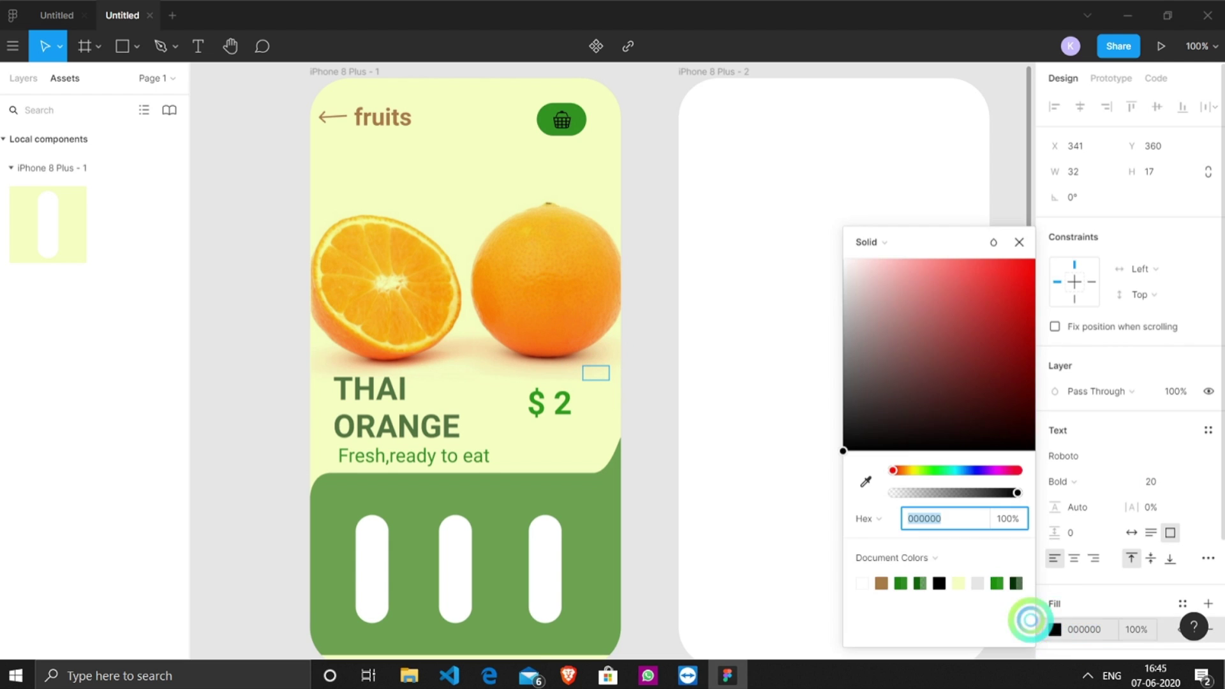
{"action": "left_click", "coordinate": [996, 583]}
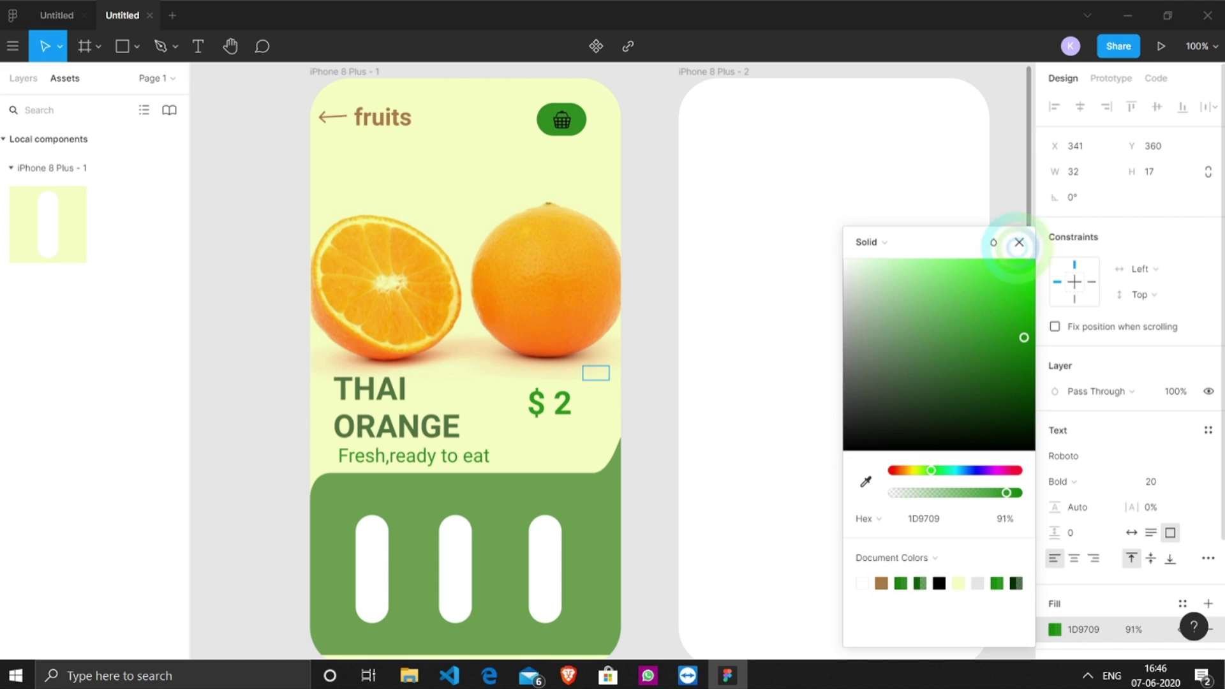
{"action": "left_click", "coordinate": [1017, 243]}
{"action": "type", "text": "/kil"}
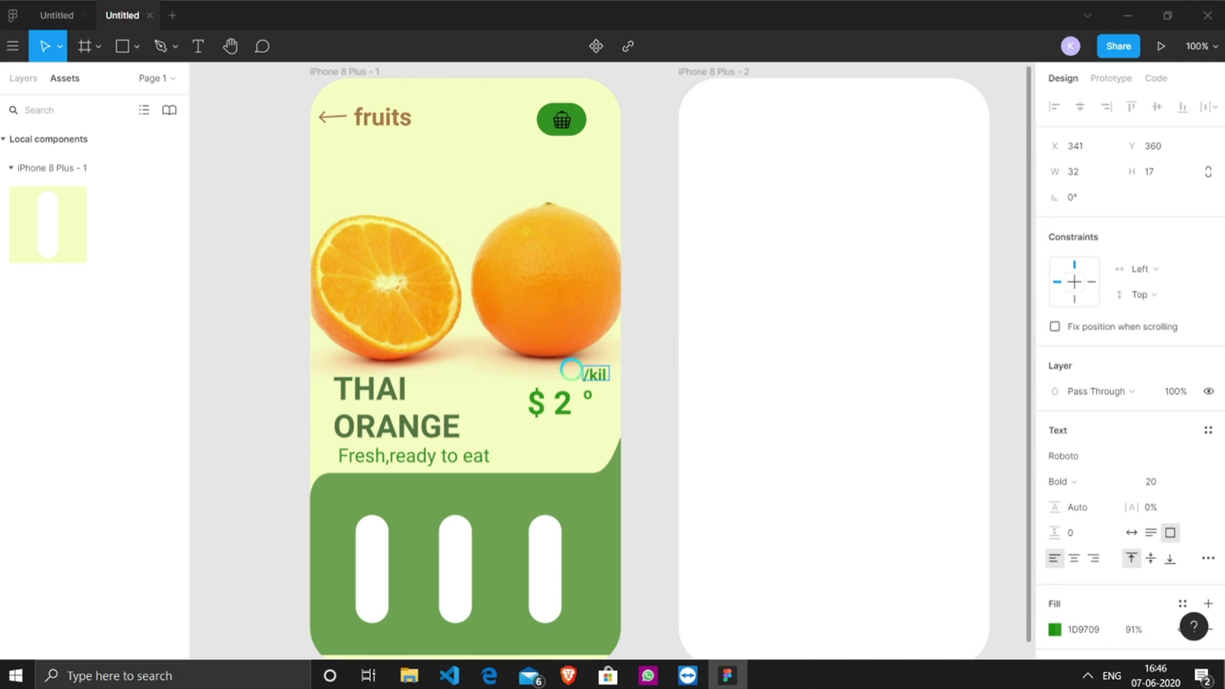
- Place the label above-right of '$ 2' and rewrite it in capitals as '/KILO'
{"action": "left_click", "coordinate": [586, 374]}
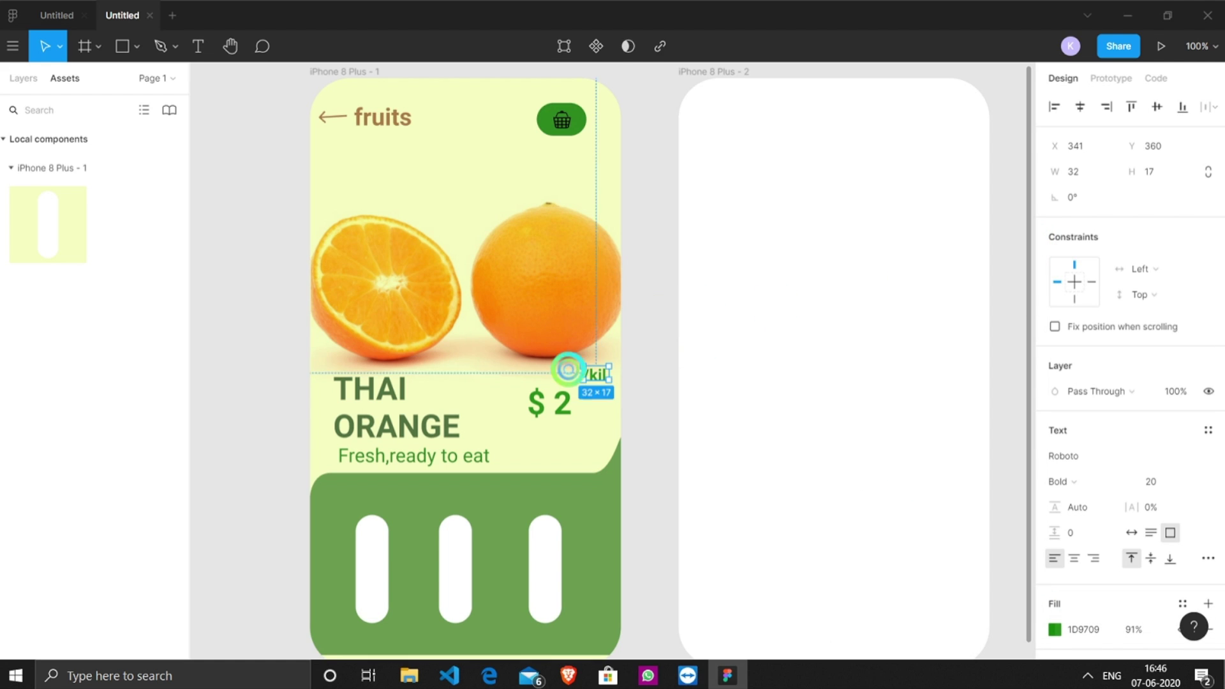
{"action": "left_click_drag", "start_coordinate": [592, 374], "coordinate": [581, 375]}
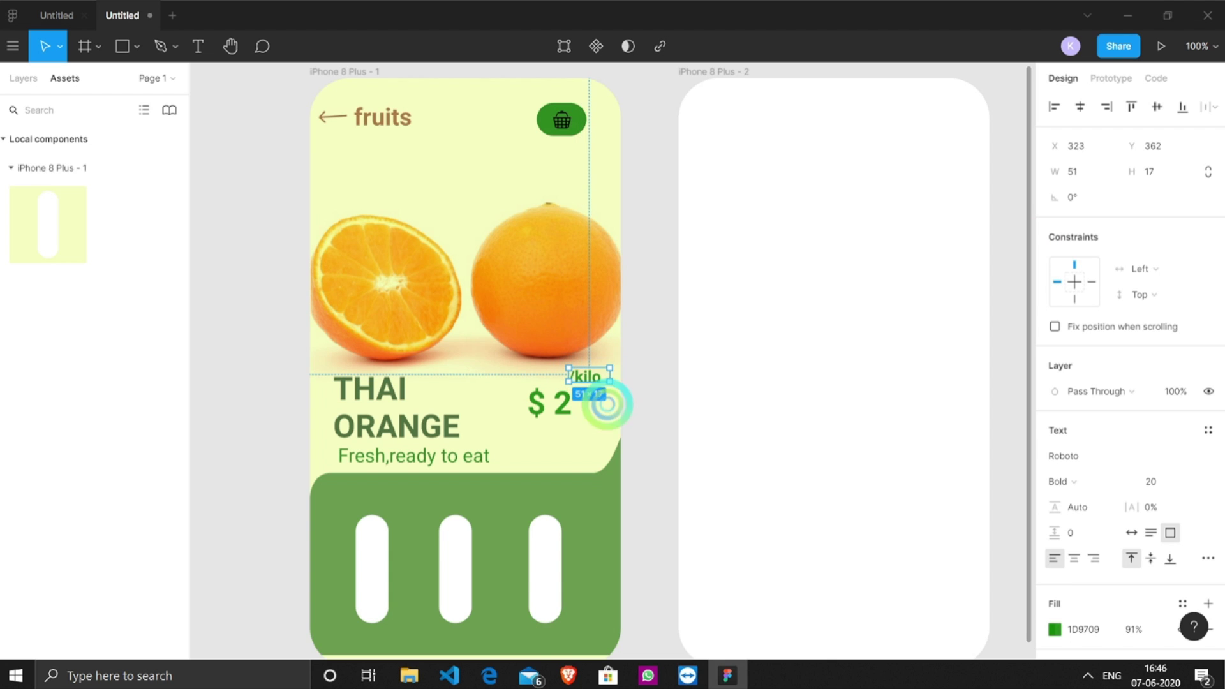
{"action": "left_click", "coordinate": [607, 412]}
{"action": "left_click", "coordinate": [54, 12]}
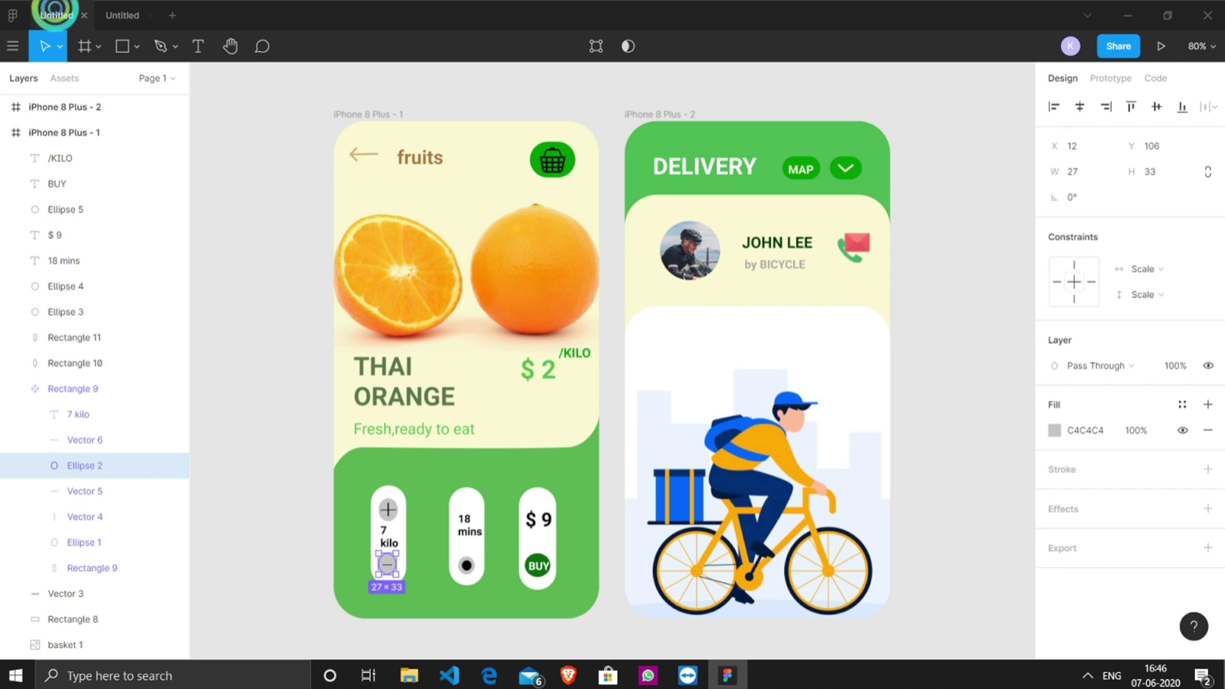
{"action": "mouse_move", "coordinate": [387, 564]}
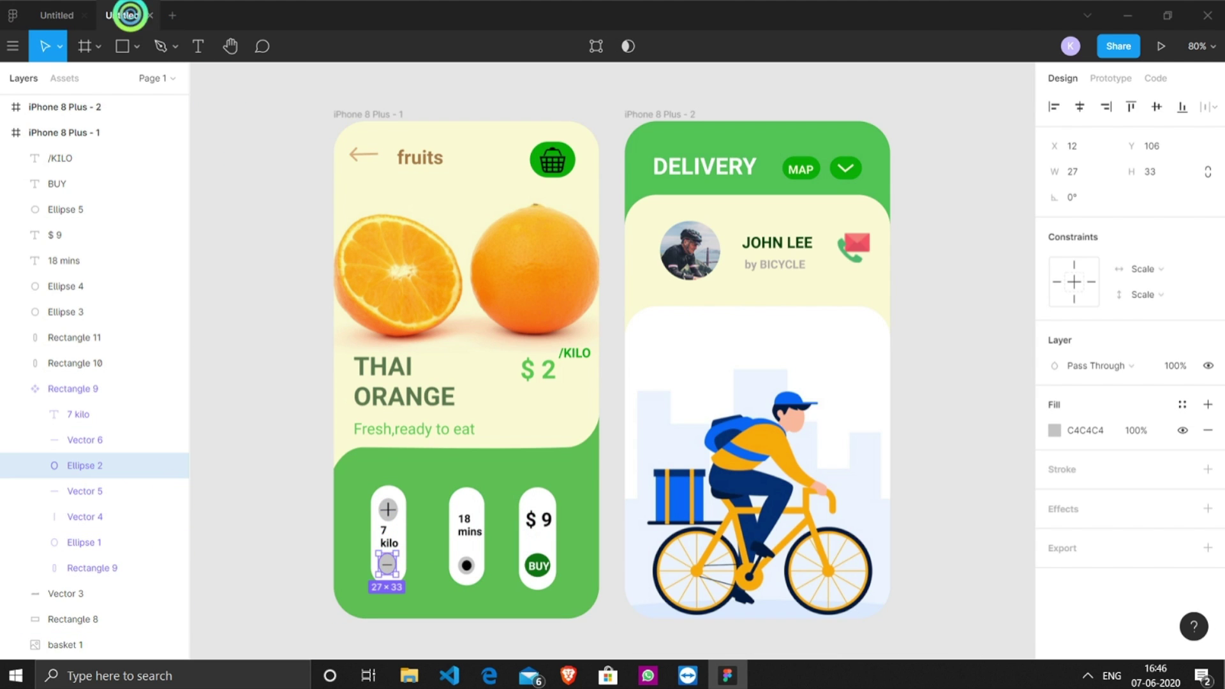
{"action": "left_click", "coordinate": [127, 14]}
{"action": "left_click", "coordinate": [590, 376]}
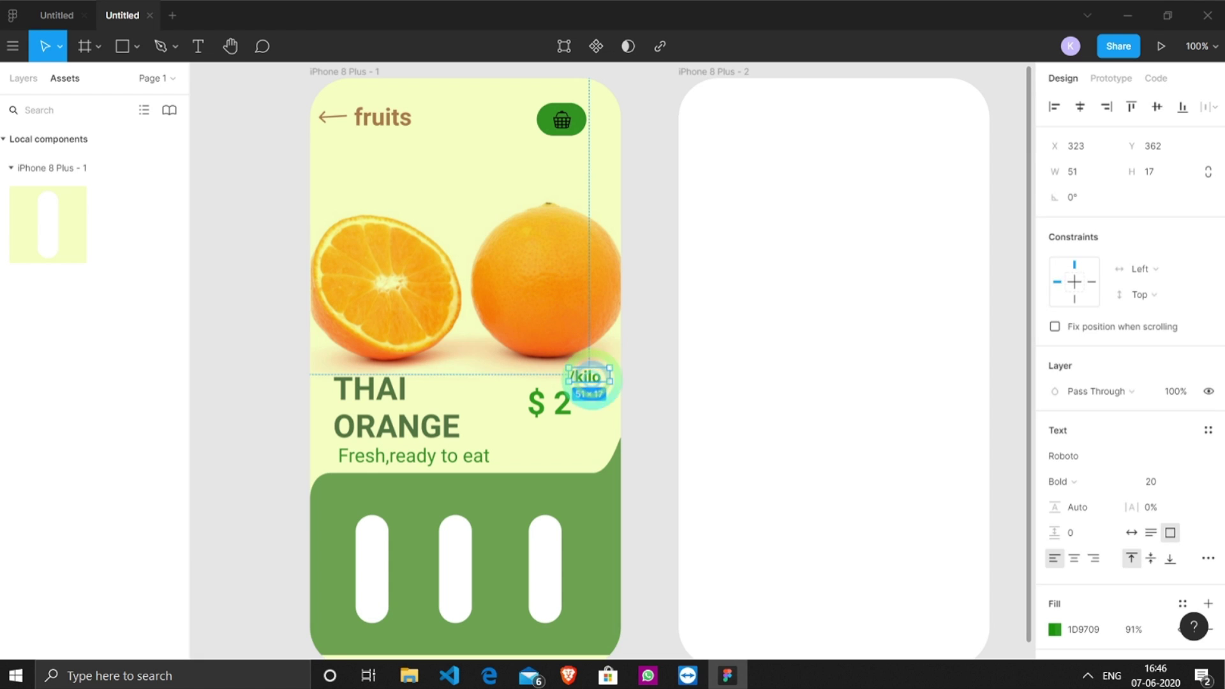
{"action": "key", "text": "Delete"}
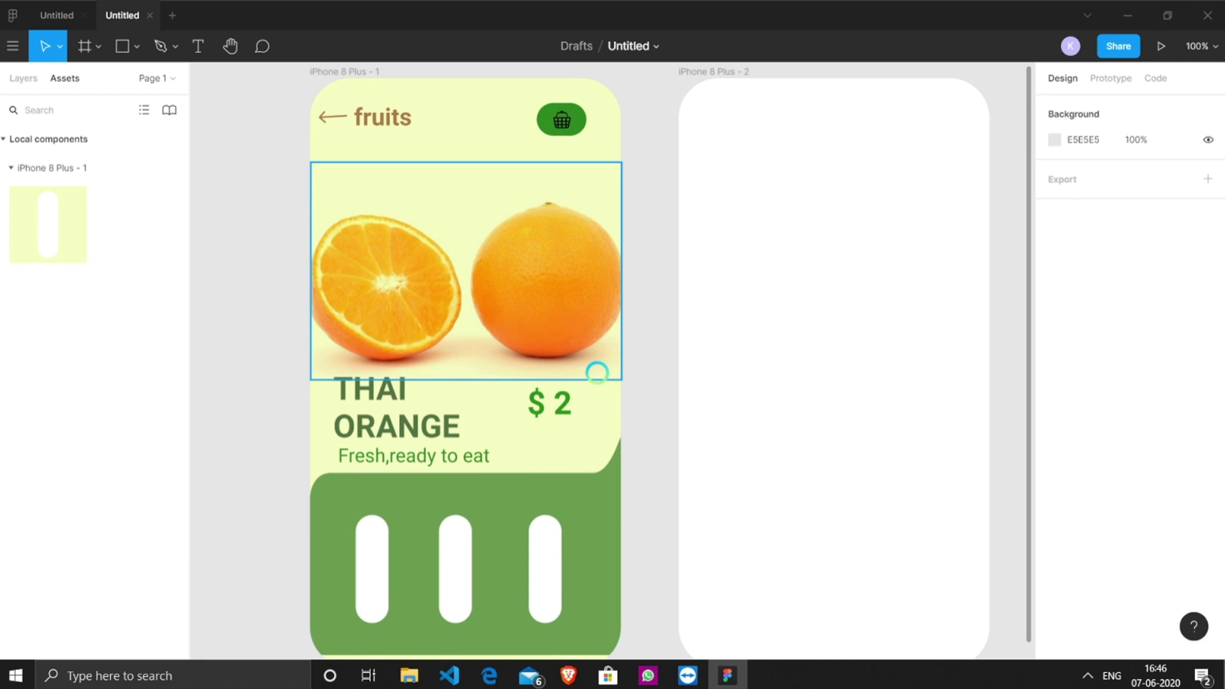
{"action": "key", "text": "ctrl+z"}
{"action": "double_click", "coordinate": [591, 377]}
{"action": "key", "text": "BackSpace"}
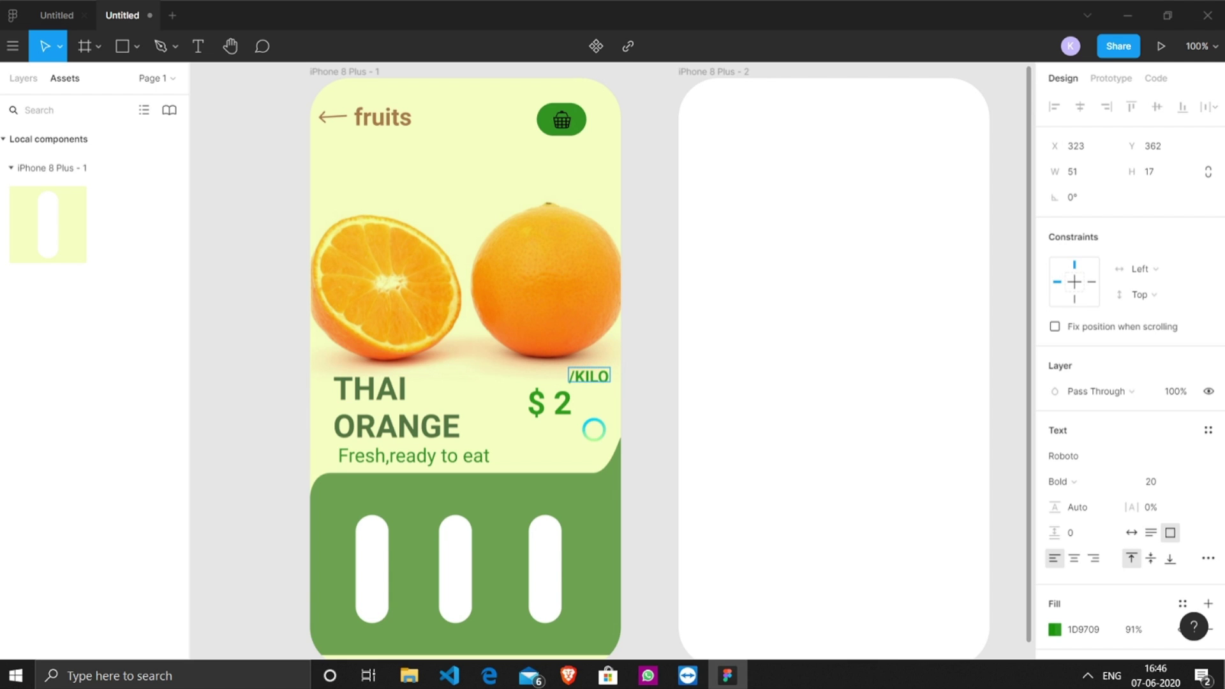
{"action": "key", "text": "Escape"}
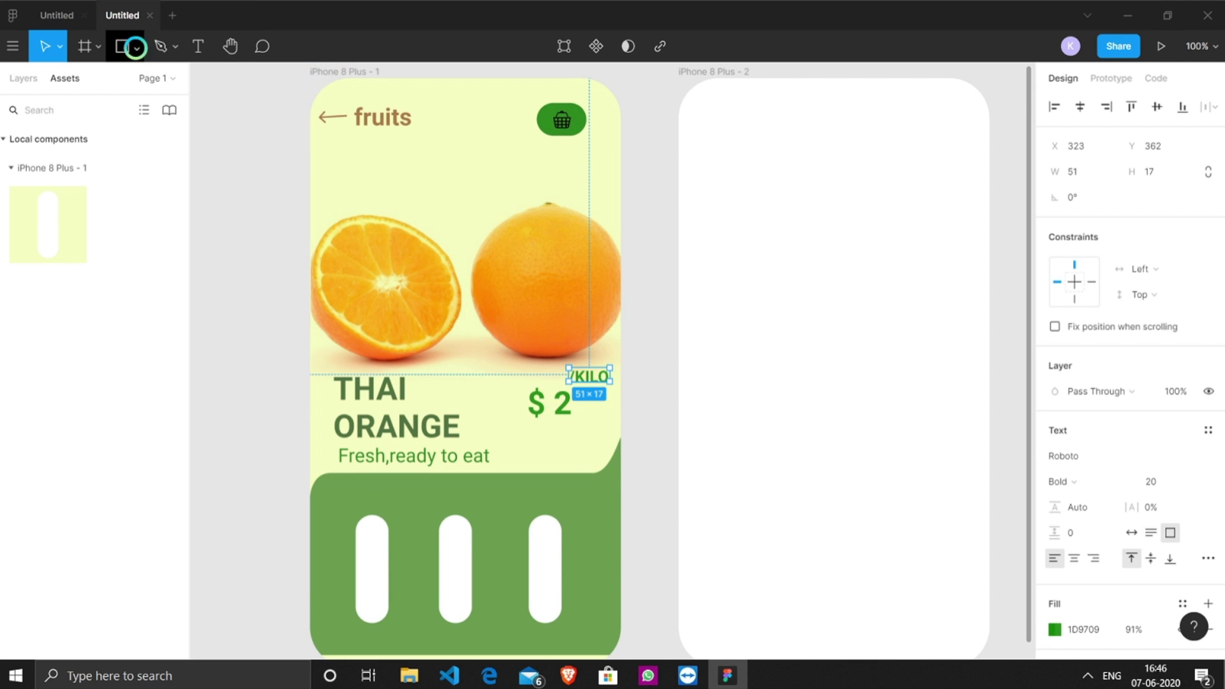
- Draw a small grey C4C4C4 dot near the top of the first pill
{"action": "left_click", "coordinate": [136, 47]}
{"action": "left_click", "coordinate": [131, 133]}
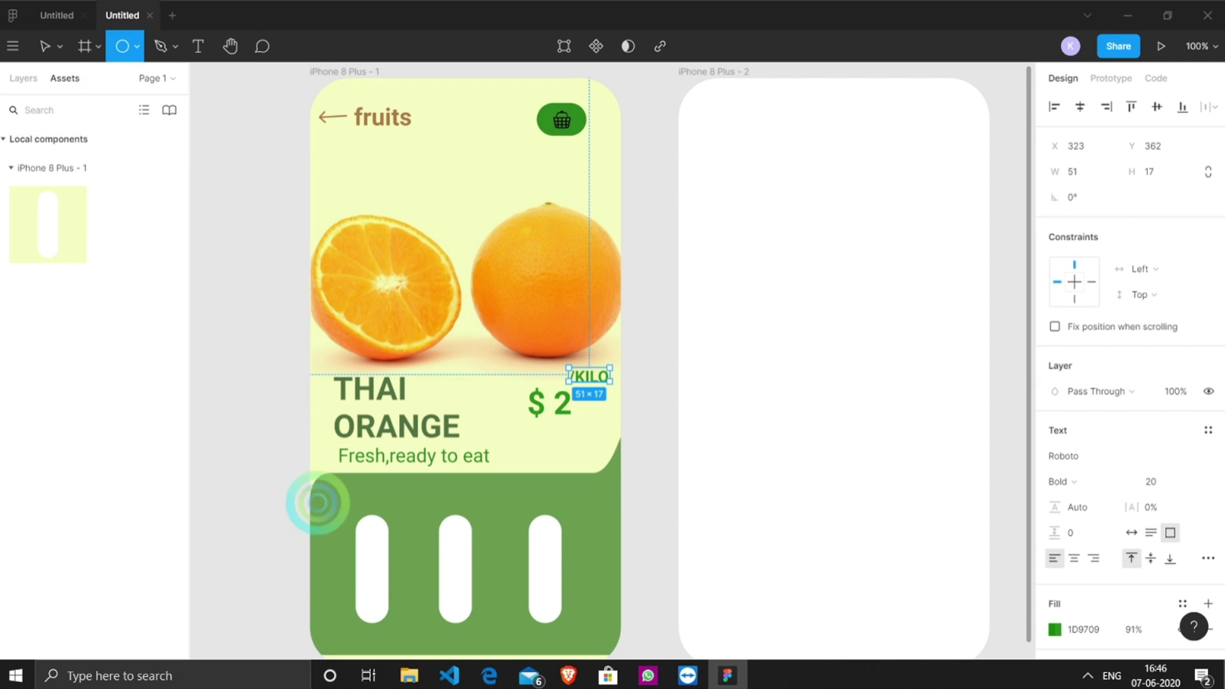
{"action": "left_click_drag", "start_coordinate": [363, 536], "coordinate": [377, 549]}
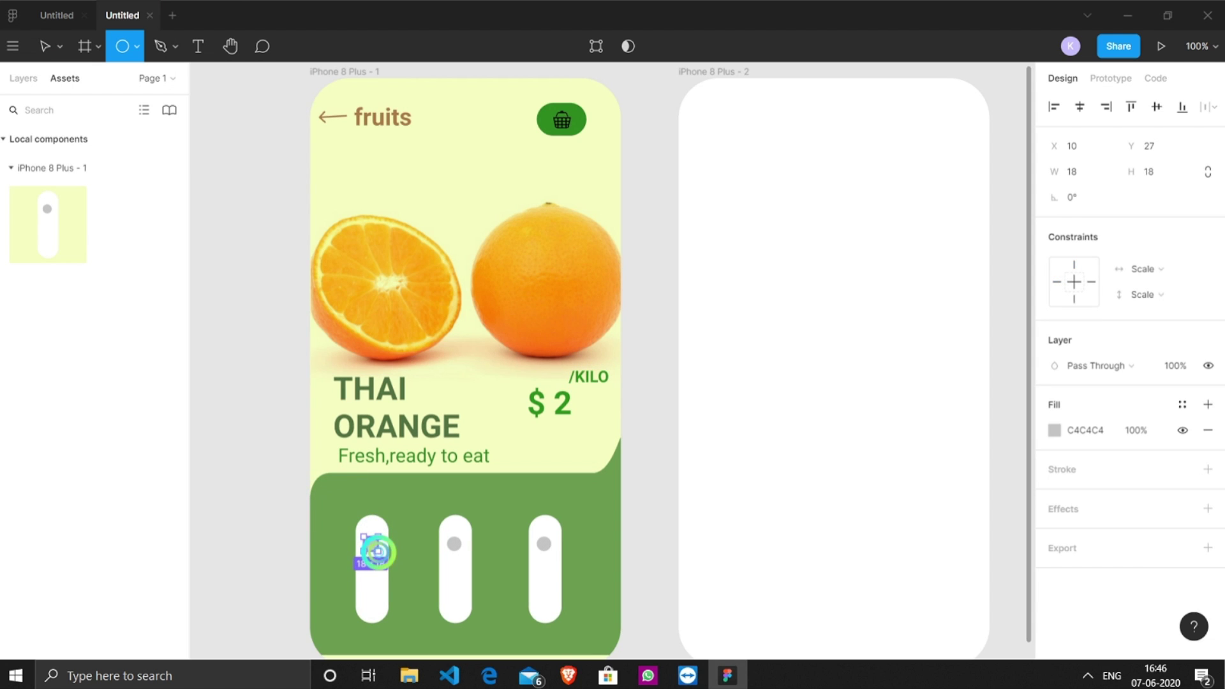
{"action": "left_click_drag", "start_coordinate": [377, 552], "coordinate": [379, 553]}
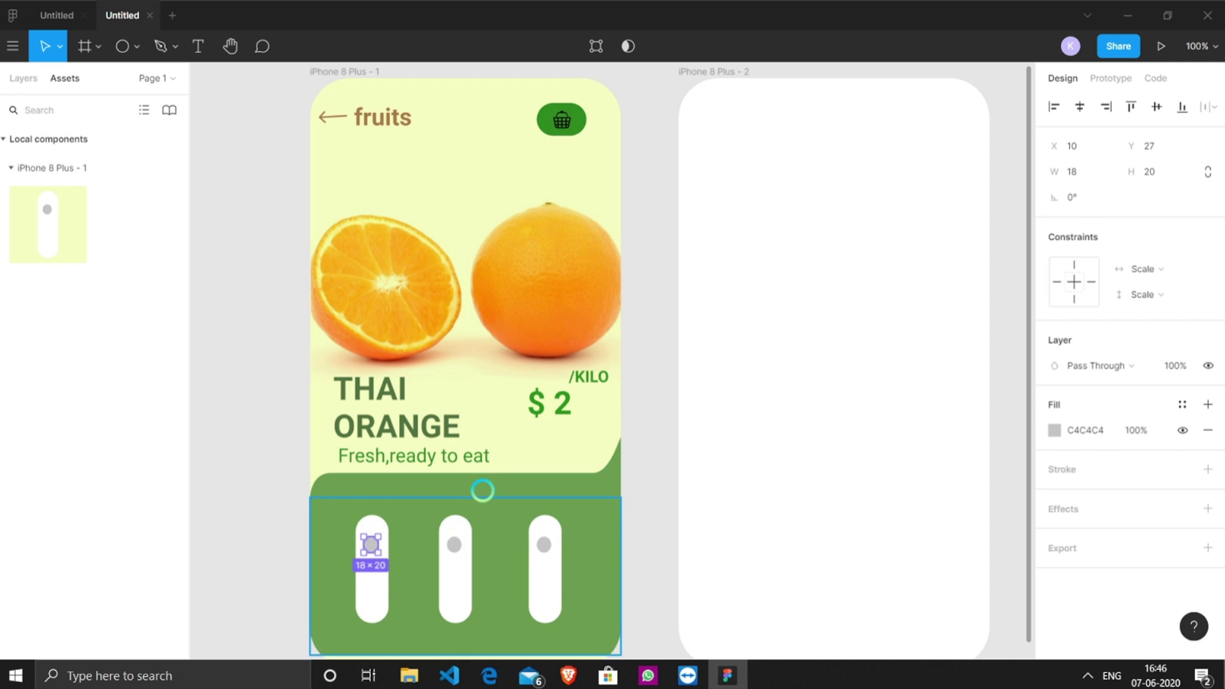
{"action": "left_click", "coordinate": [60, 15]}
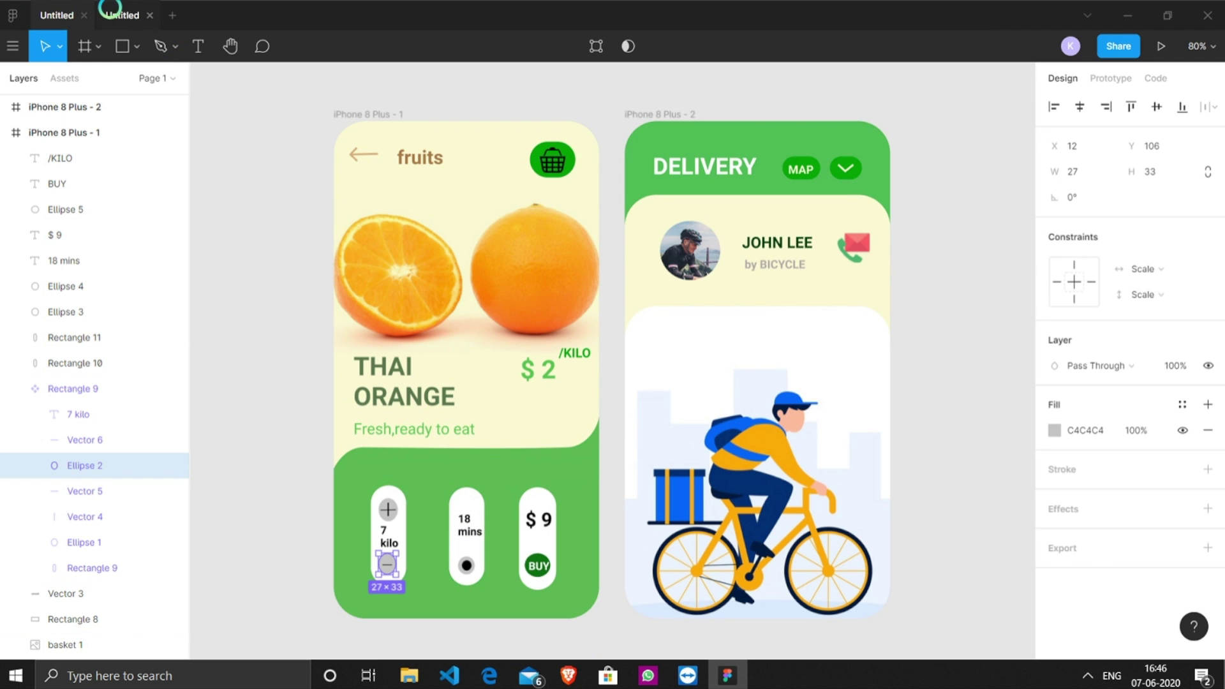
{"action": "left_click", "coordinate": [112, 14]}
- Delete the duplicate dots from the middle and right pills
{"action": "left_click", "coordinate": [450, 542]}
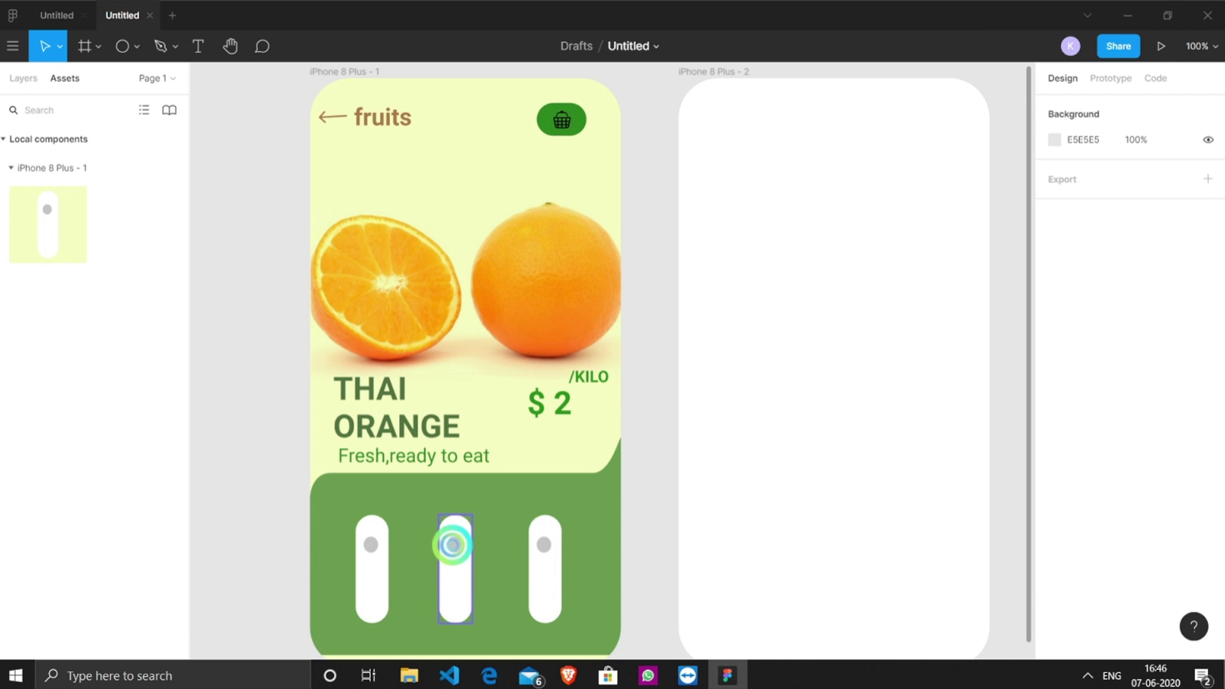
{"action": "key", "text": "Delete"}
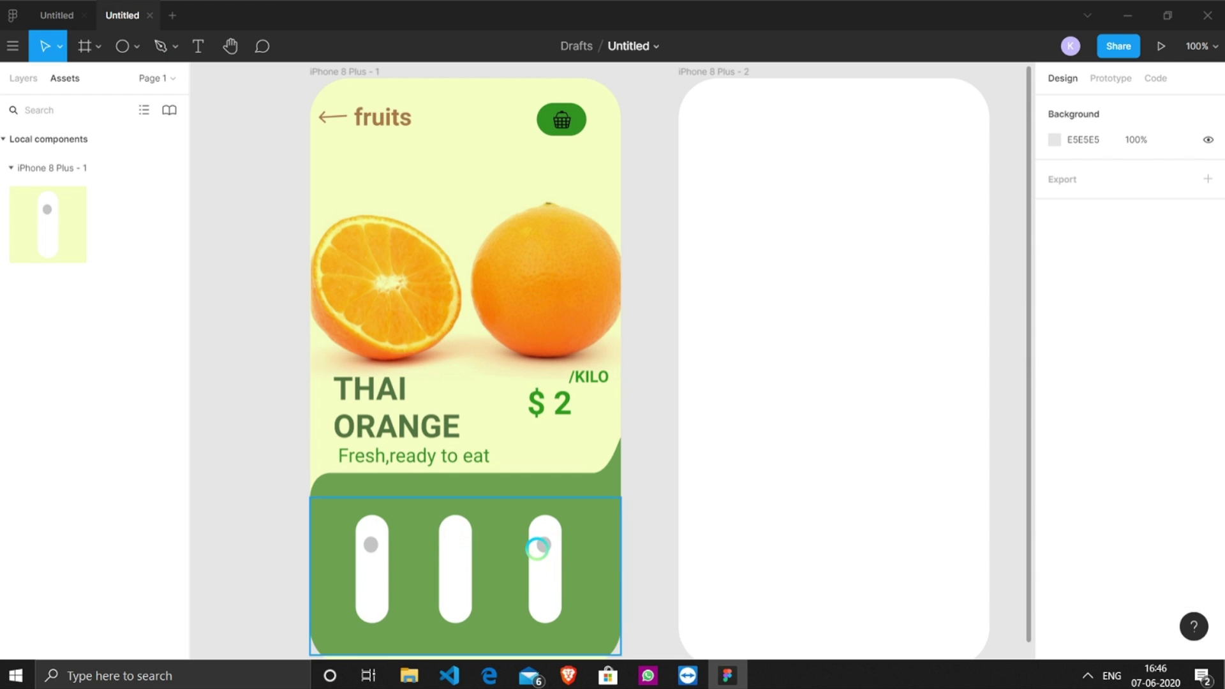
{"action": "left_click", "coordinate": [539, 547]}
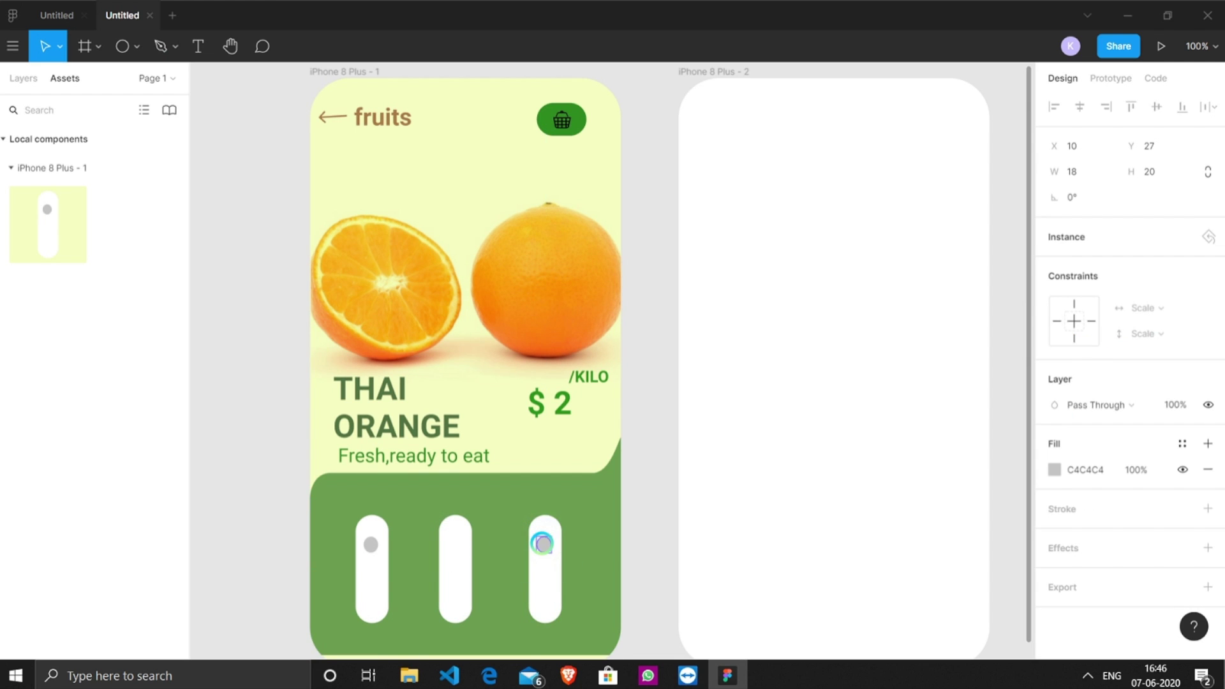
{"action": "key", "text": "Delete"}
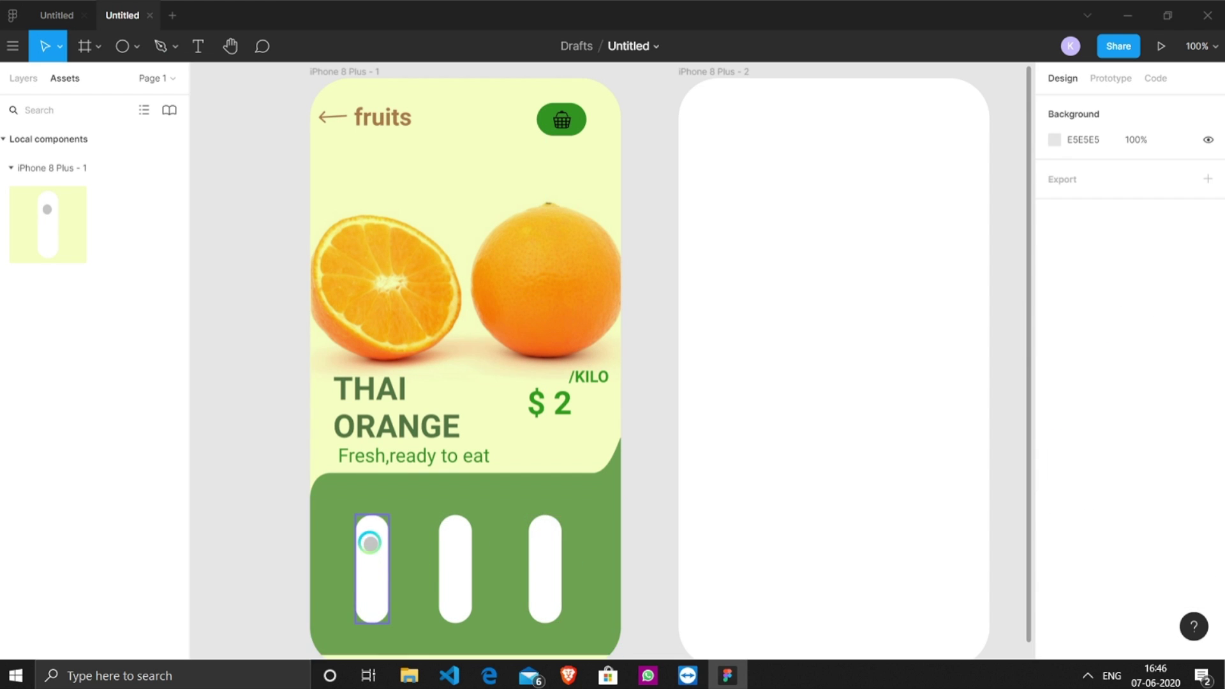
{"action": "double_click", "coordinate": [369, 542]}
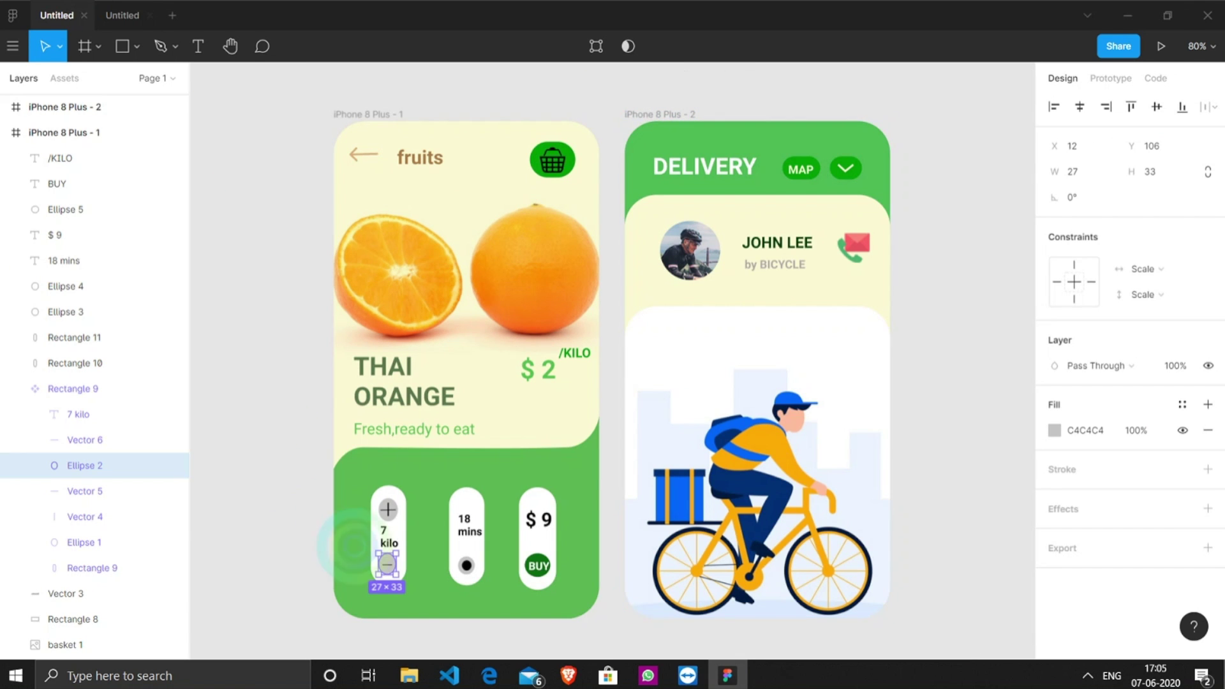
- Draw a second grey dot near the bottom of the first pill
{"action": "left_click", "coordinate": [115, 10]}
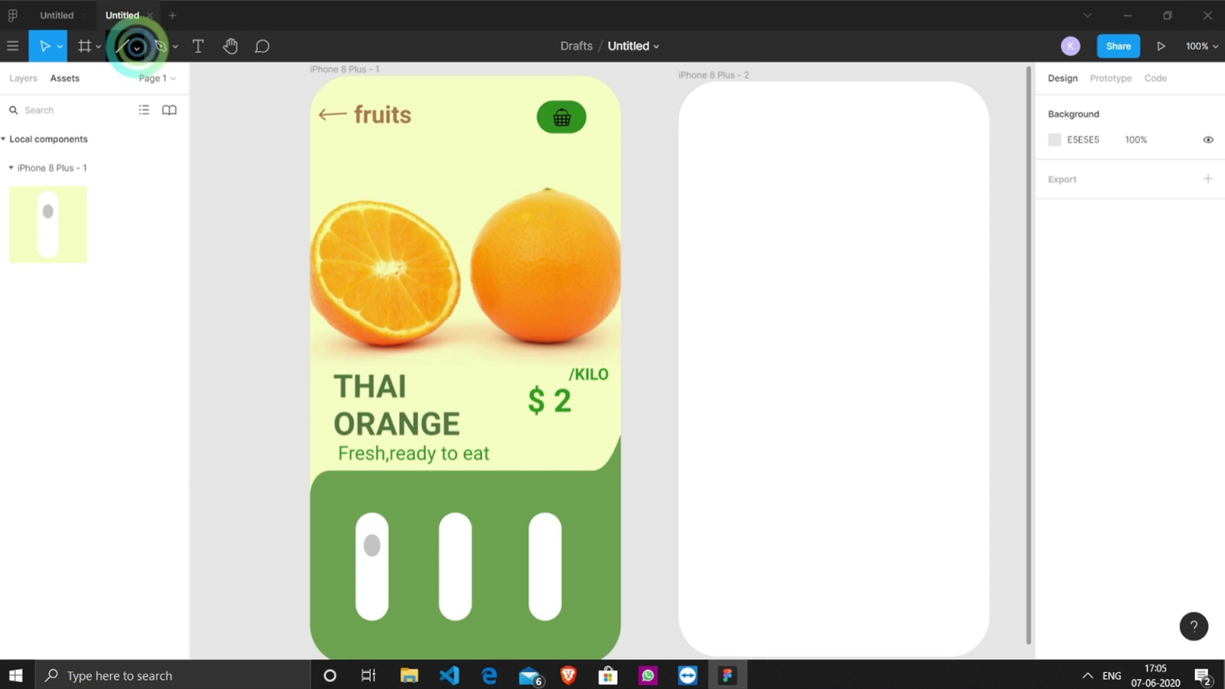
{"action": "left_click", "coordinate": [129, 49]}
{"action": "left_click", "coordinate": [137, 135]}
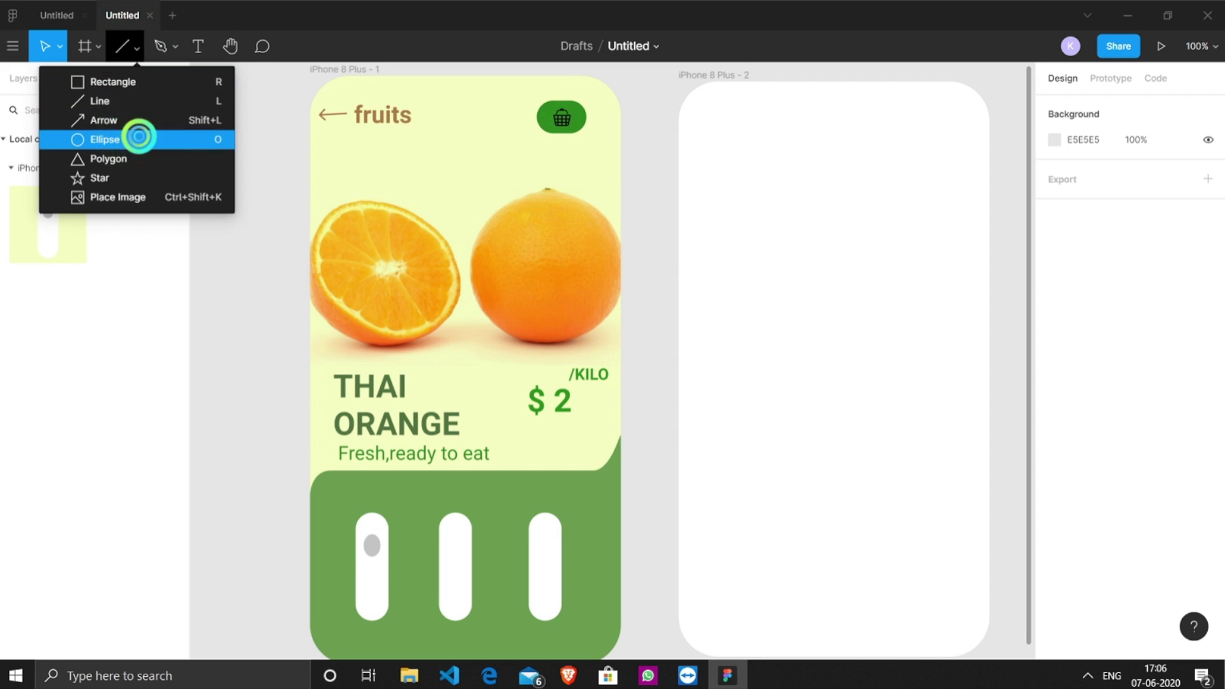
{"action": "left_click_drag", "start_coordinate": [375, 597], "coordinate": [382, 603]}
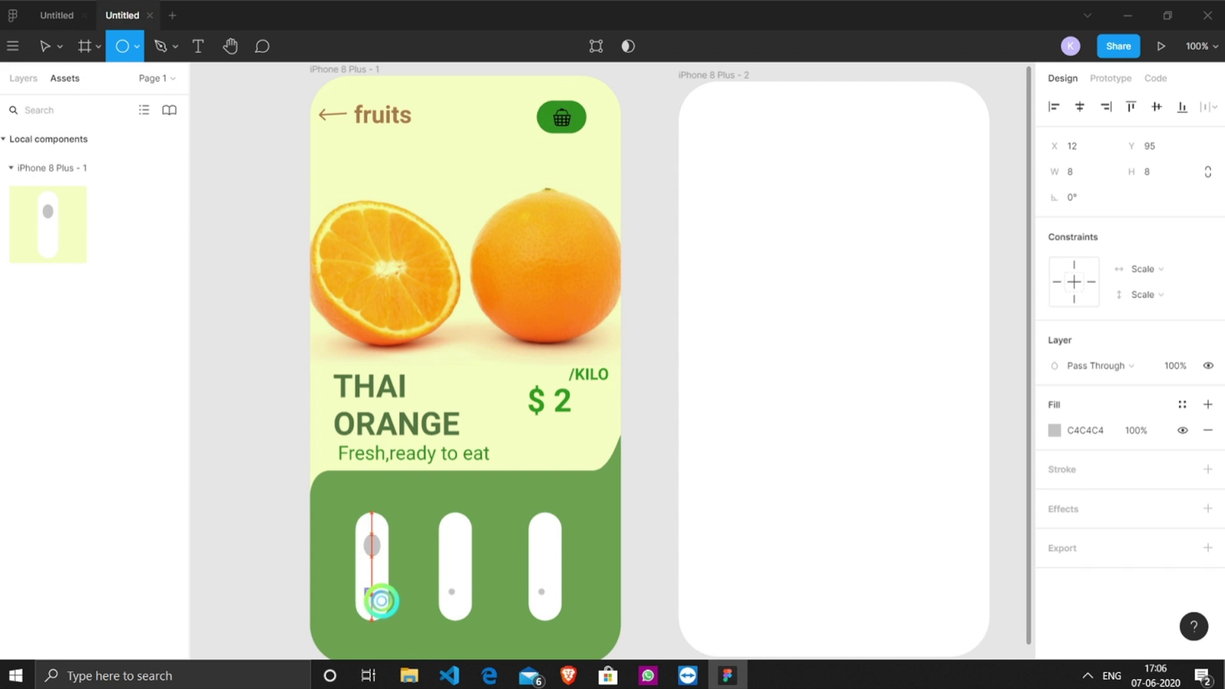
{"action": "left_click", "coordinate": [405, 588]}
{"action": "left_click", "coordinate": [456, 597]}
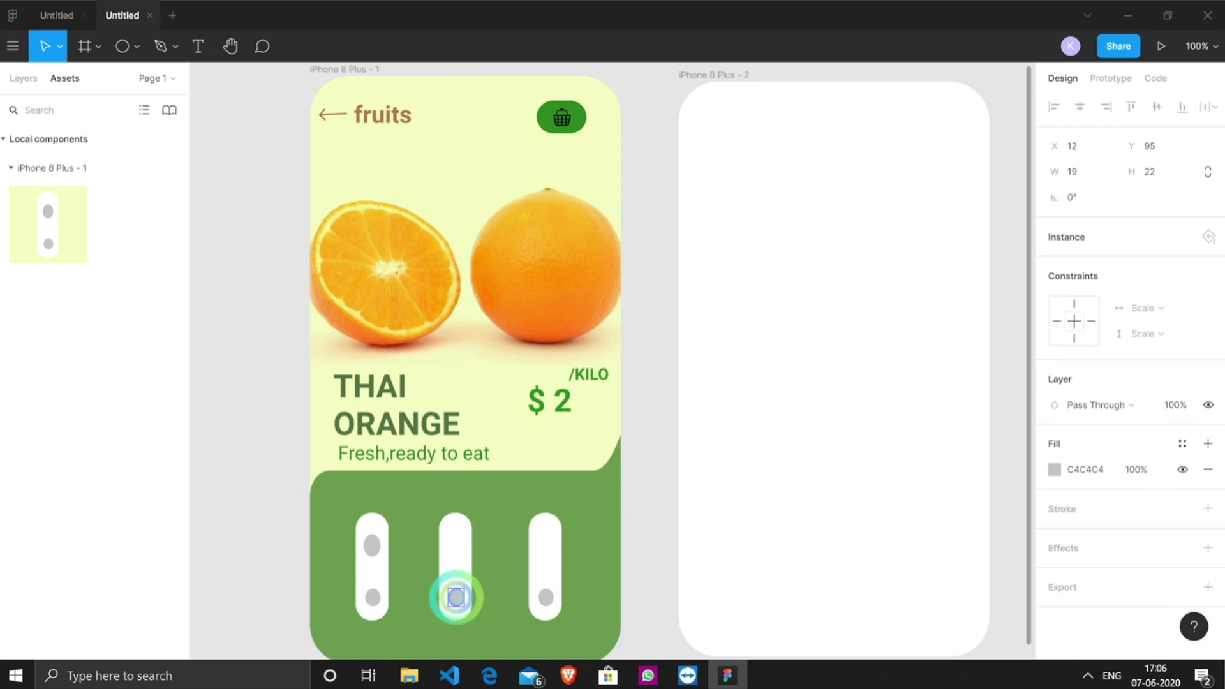
- Delete the lower dot copy from the right pill
{"action": "left_click", "coordinate": [542, 593]}
{"action": "double_click", "coordinate": [541, 595]}
{"action": "key", "text": "Delete"}
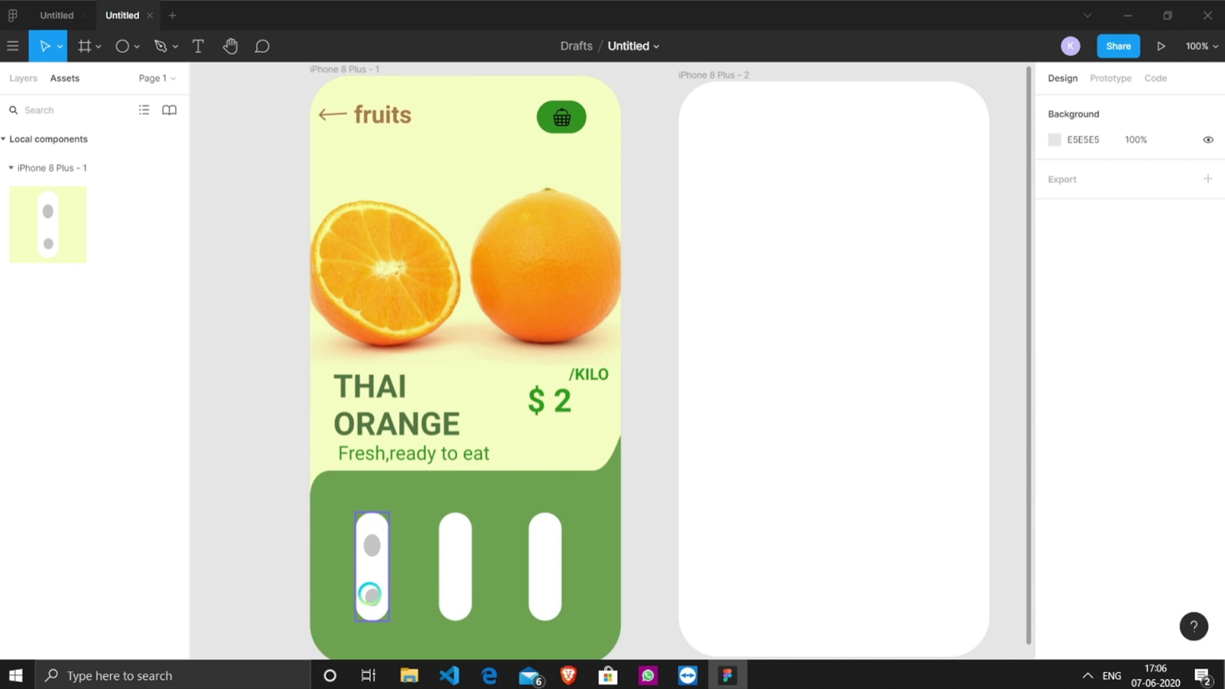
{"action": "left_click", "coordinate": [370, 595]}
{"action": "left_click", "coordinate": [370, 594]}
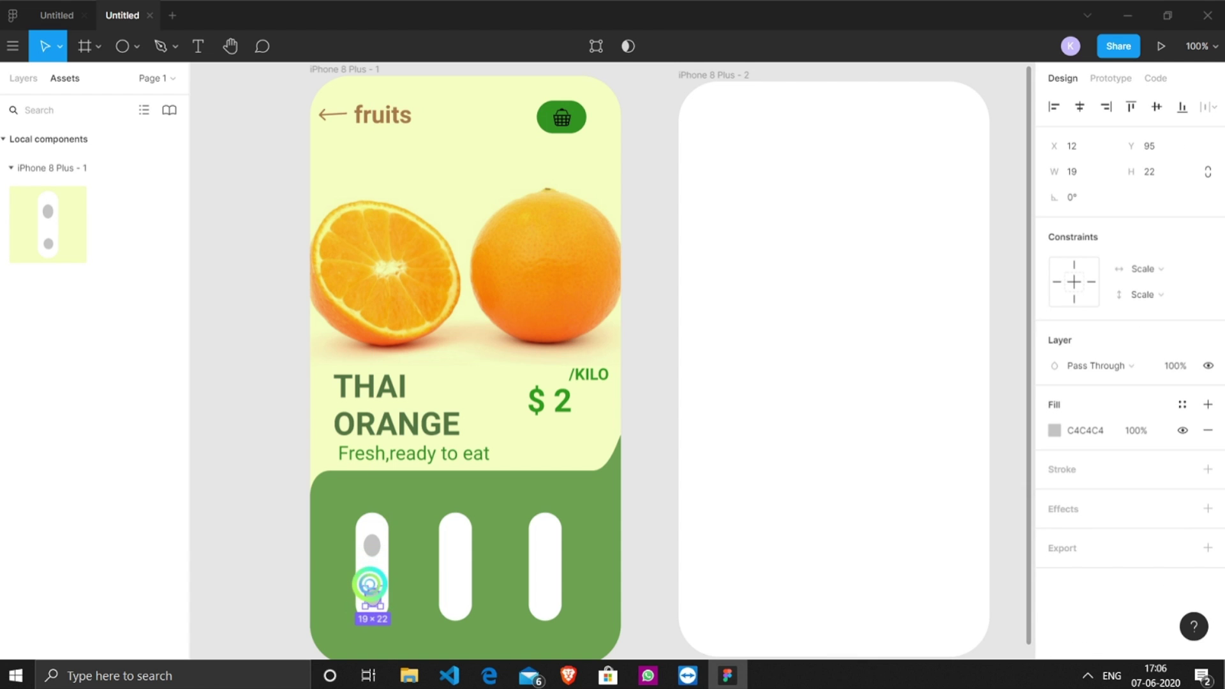
{"action": "left_click", "coordinate": [405, 582]}
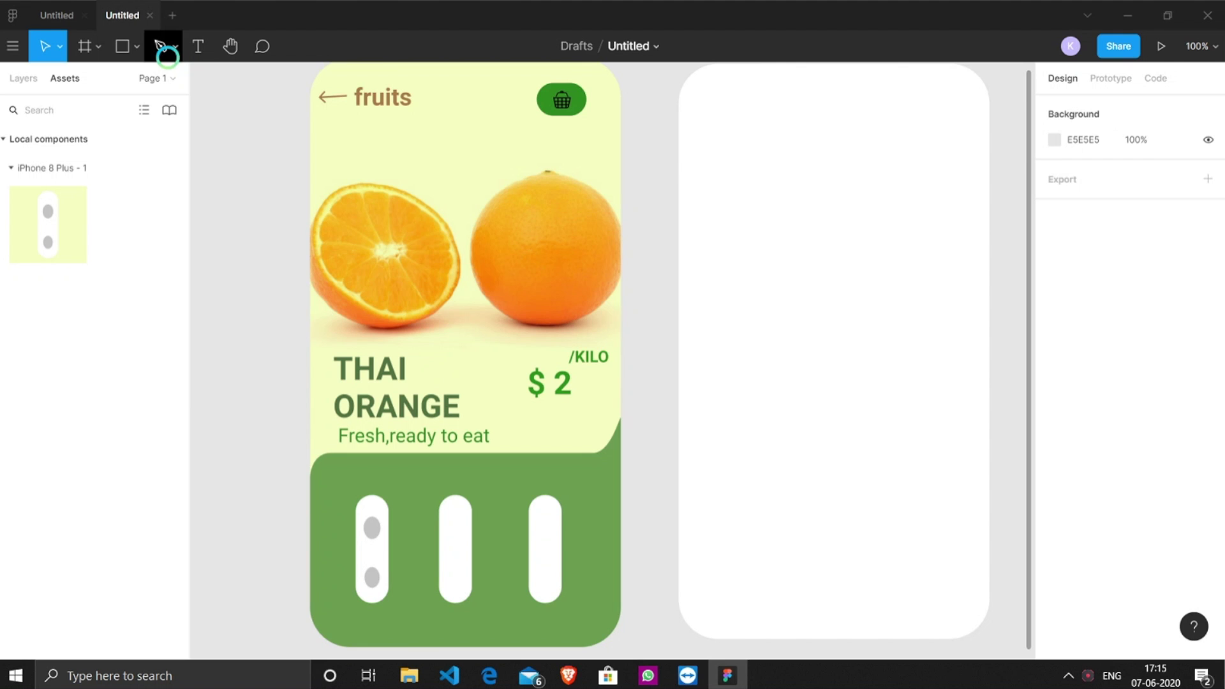
- Draw vertical and horizontal lines forming a plus sign on the first pill's top dot
{"action": "left_click", "coordinate": [173, 56]}
{"action": "left_click", "coordinate": [164, 77]}
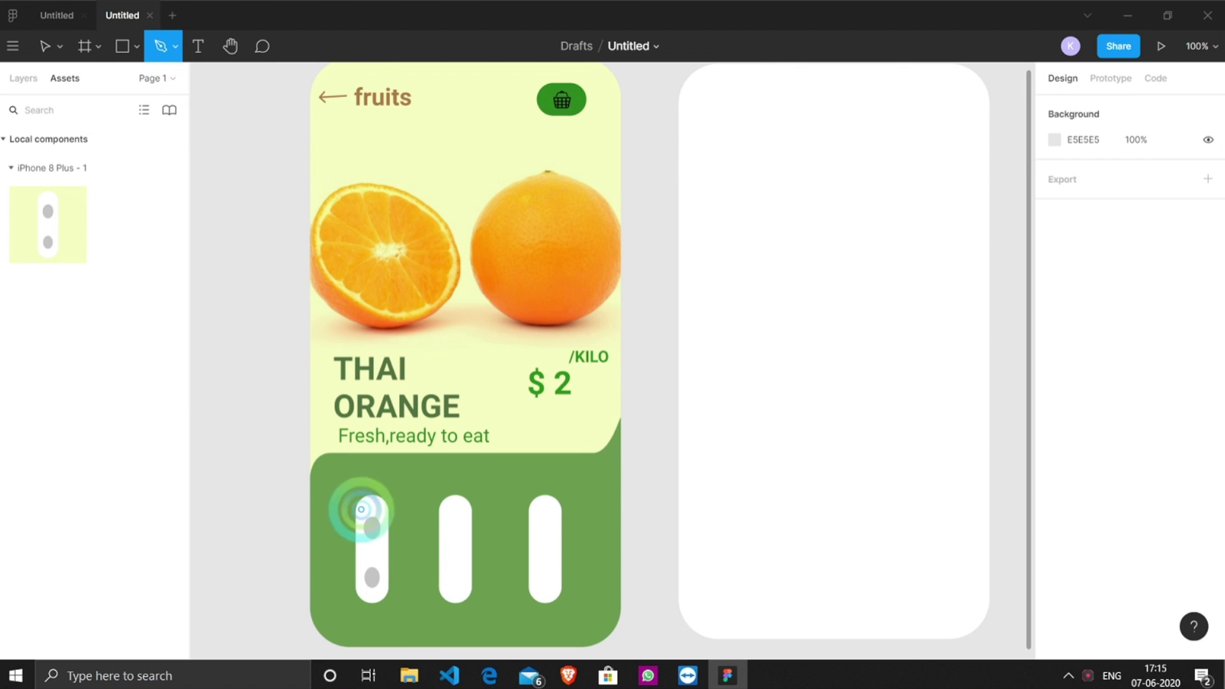
{"action": "left_click", "coordinate": [372, 521]}
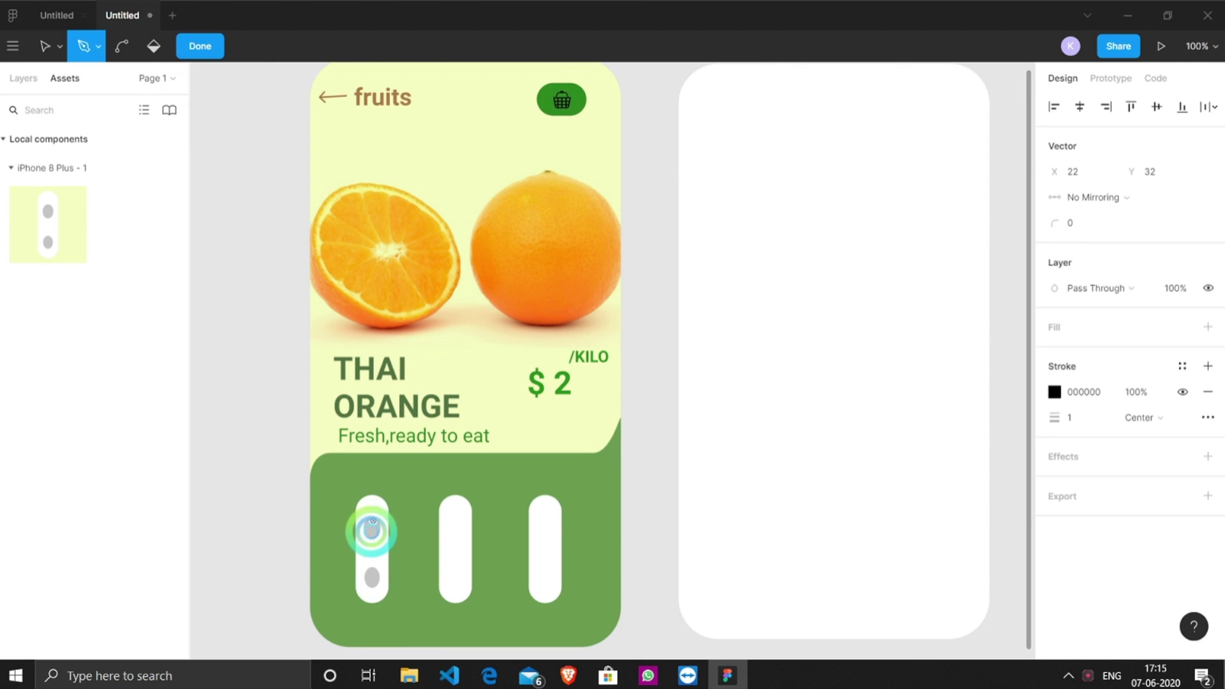
{"action": "left_click", "coordinate": [373, 536]}
{"action": "key", "text": "Escape"}
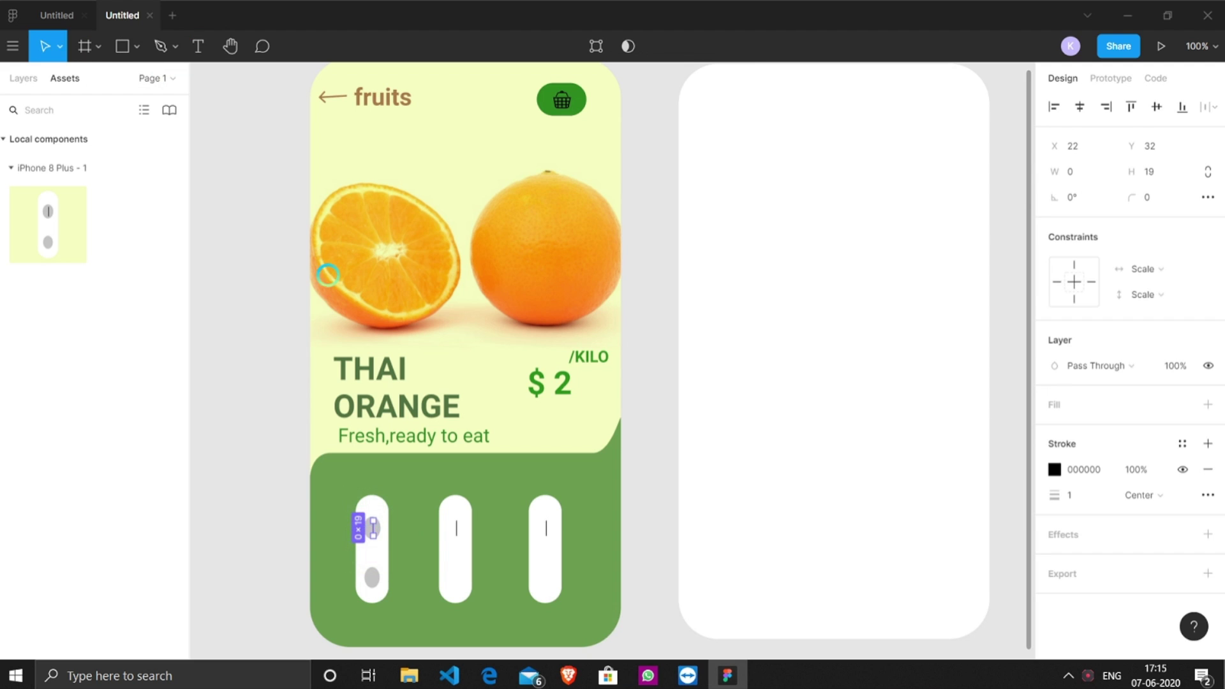
{"action": "left_click", "coordinate": [175, 46]}
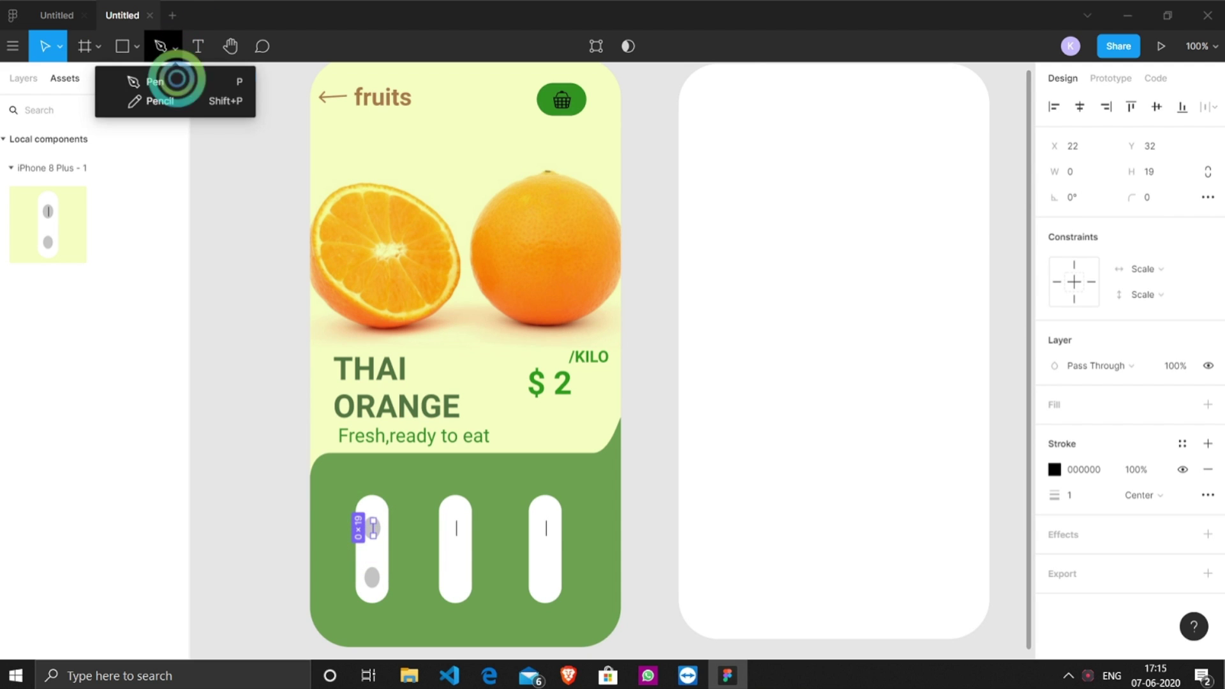
{"action": "left_click", "coordinate": [176, 83]}
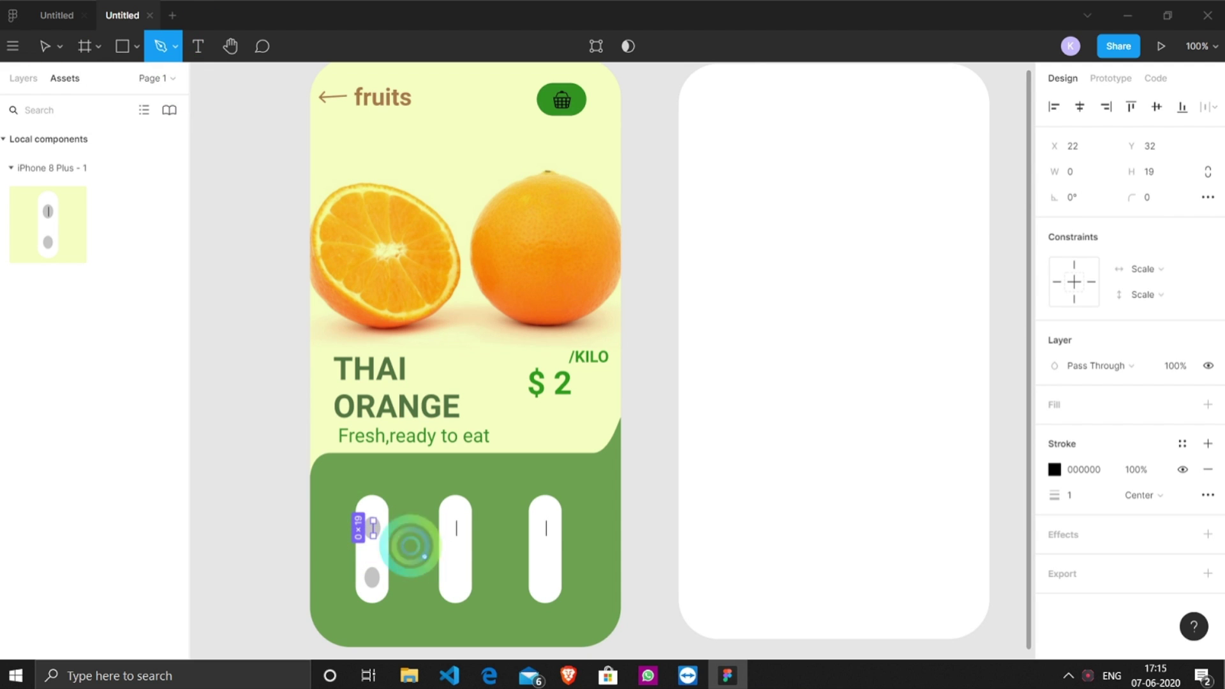
{"action": "left_click", "coordinate": [364, 527]}
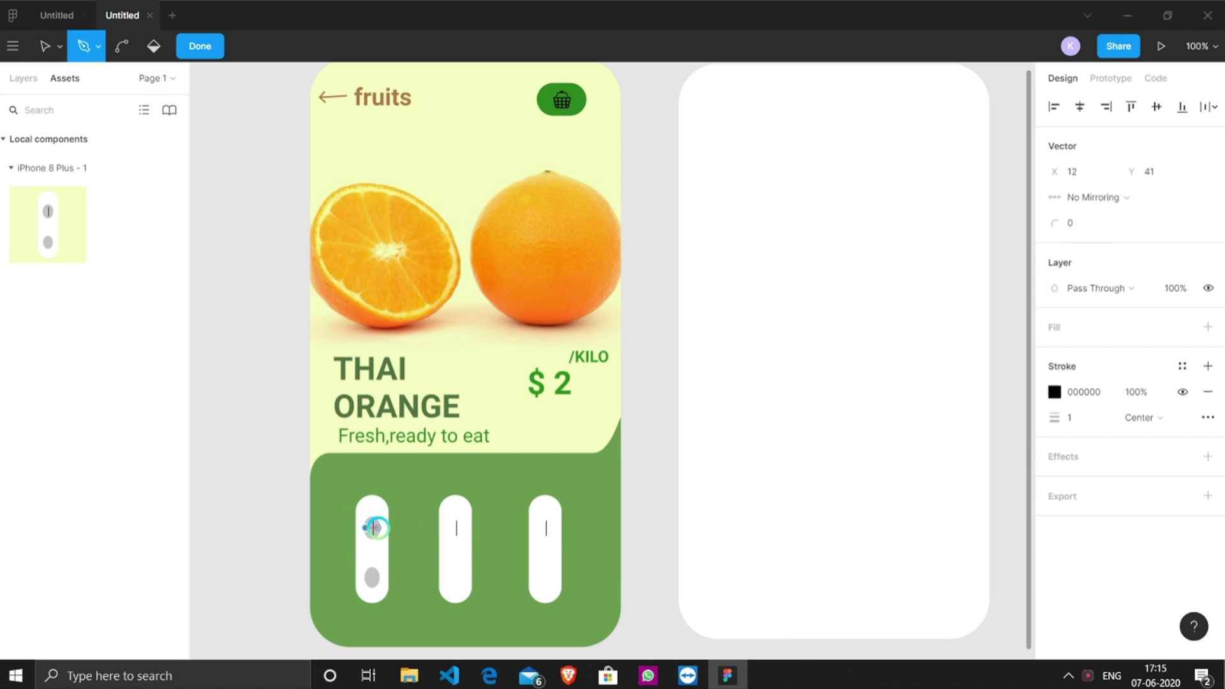
{"action": "key", "text": "Return"}
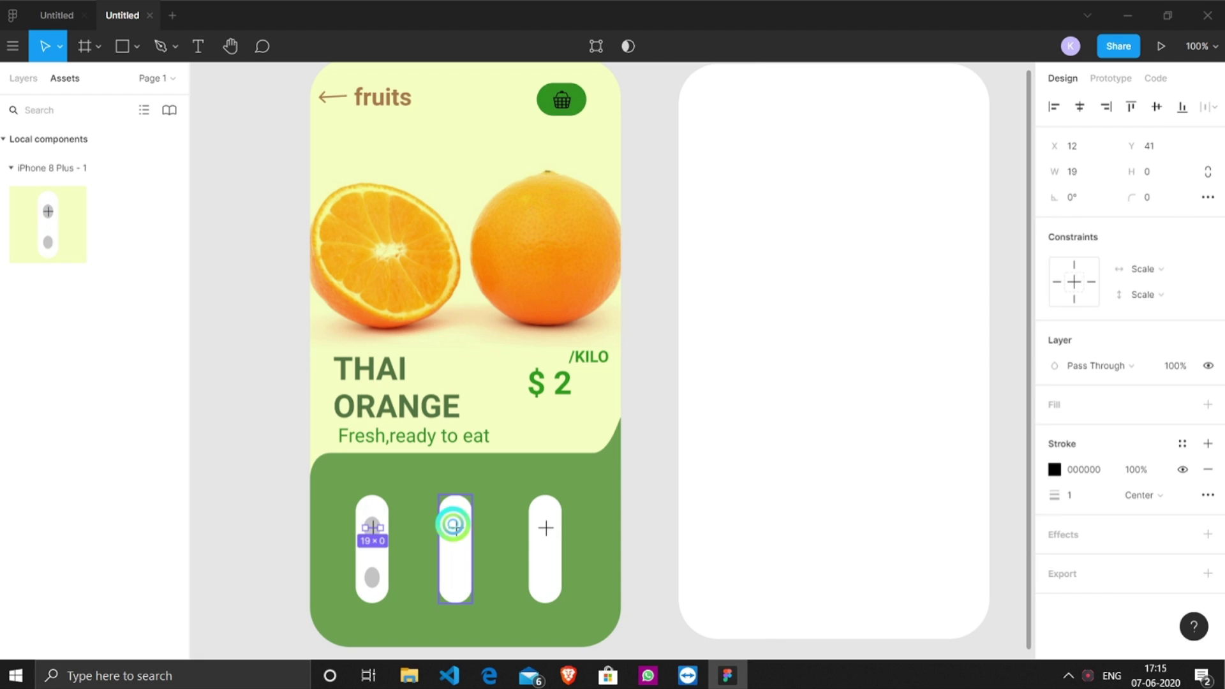
- Delete the stray plus lines from the middle and third pills
{"action": "left_click", "coordinate": [455, 526]}
{"action": "left_click", "coordinate": [455, 526]}
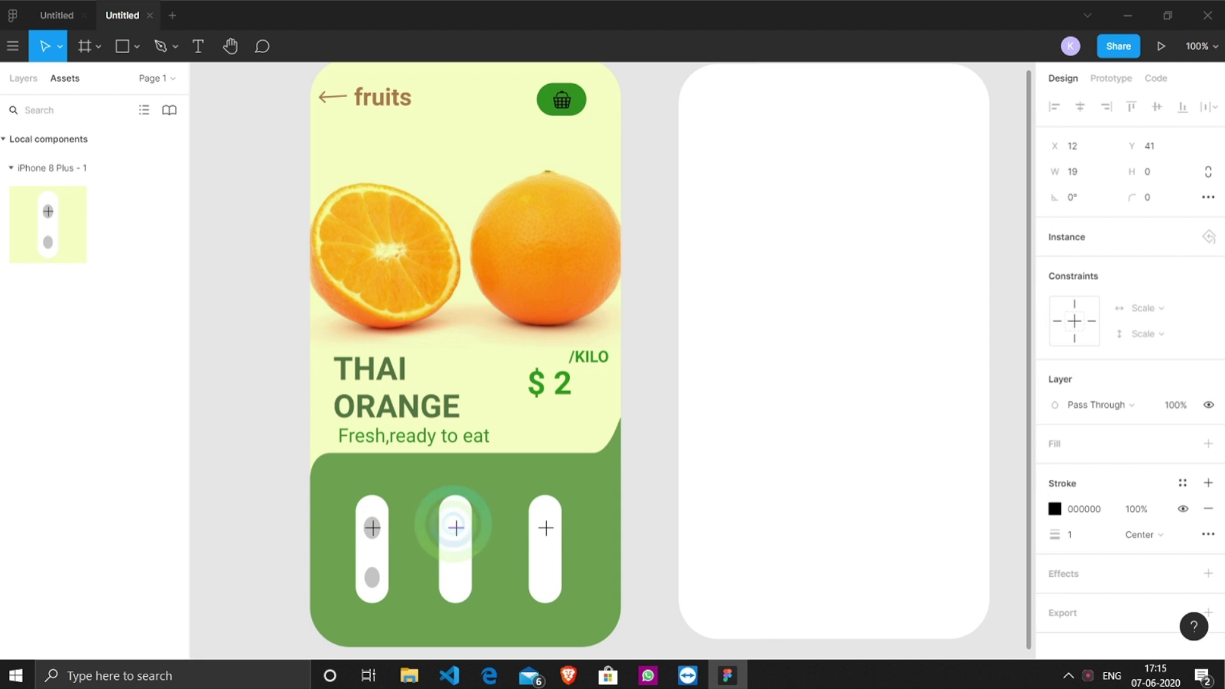
{"action": "left_click", "coordinate": [453, 525]}
{"action": "left_click", "coordinate": [455, 527]}
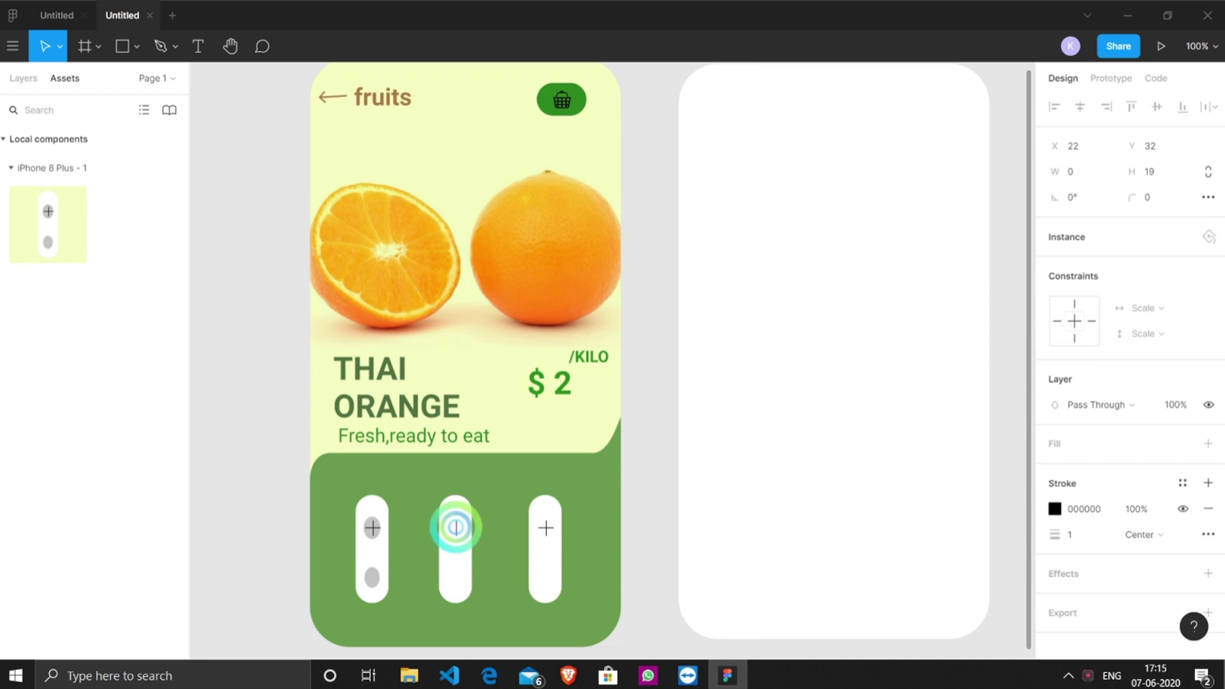
{"action": "key", "text": "Delete"}
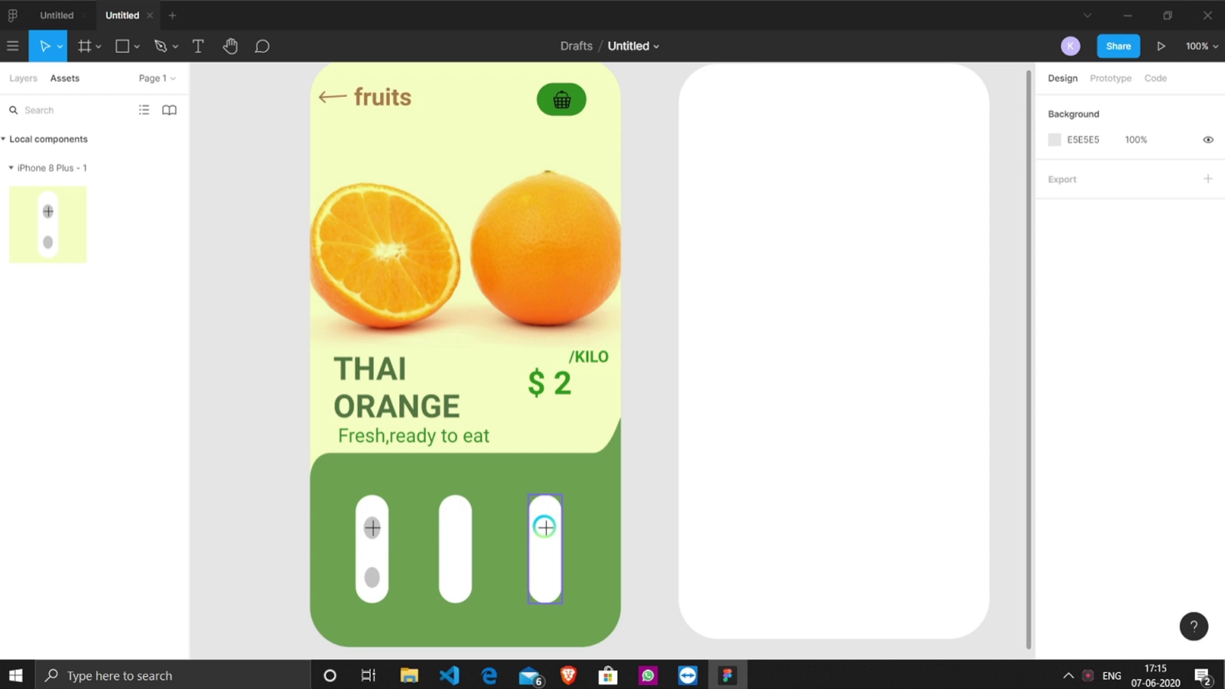
{"action": "left_click", "coordinate": [544, 527]}
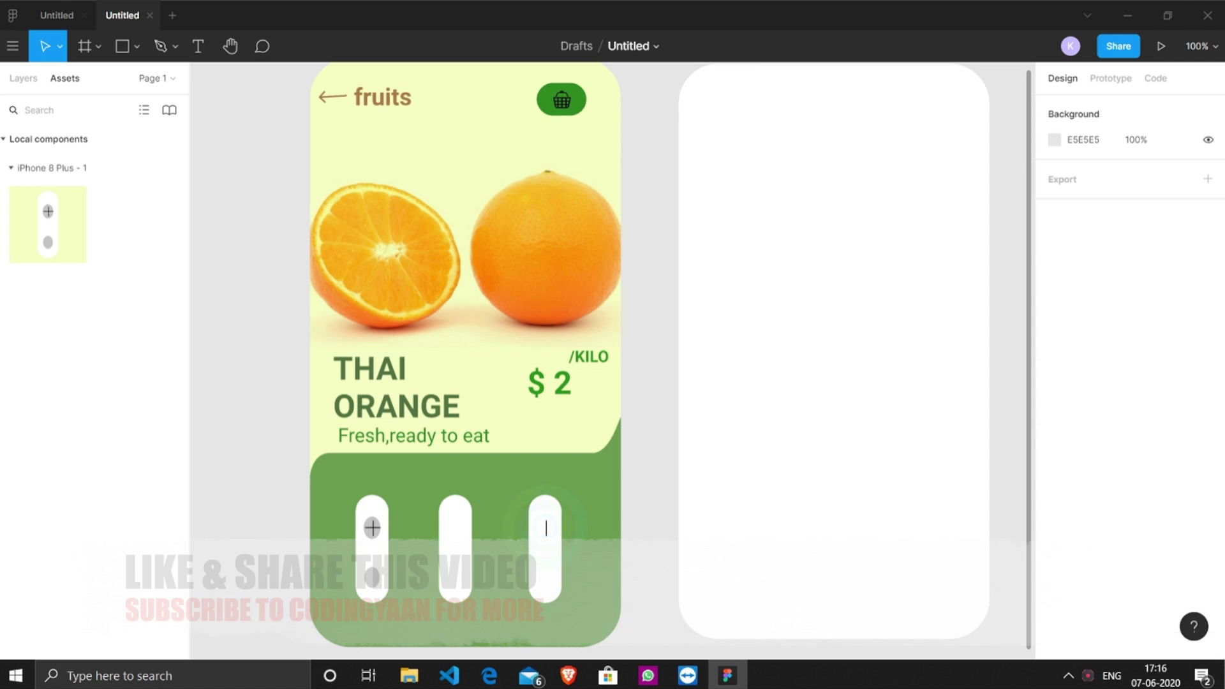
{"action": "key", "text": "Delete"}
{"action": "left_click", "coordinate": [544, 527]}
{"action": "key", "text": "Delete"}
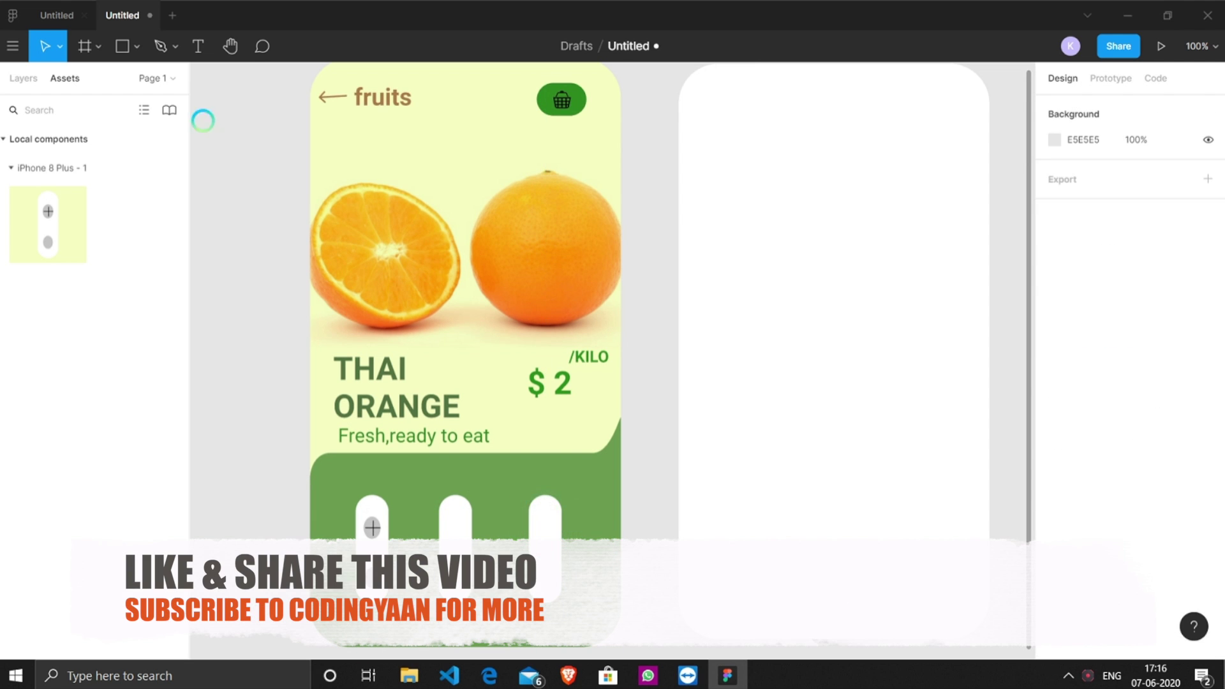
- Start a minus line with the Pen tool
{"action": "left_click", "coordinate": [171, 47]}
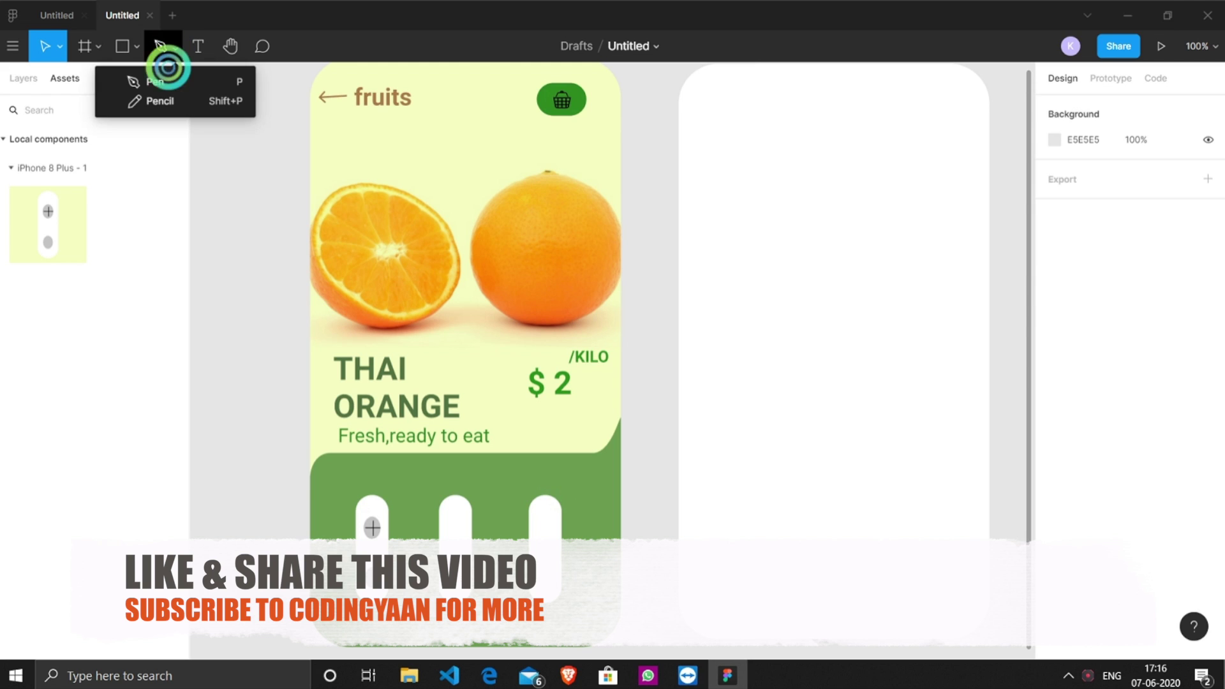
{"action": "left_click", "coordinate": [167, 76]}
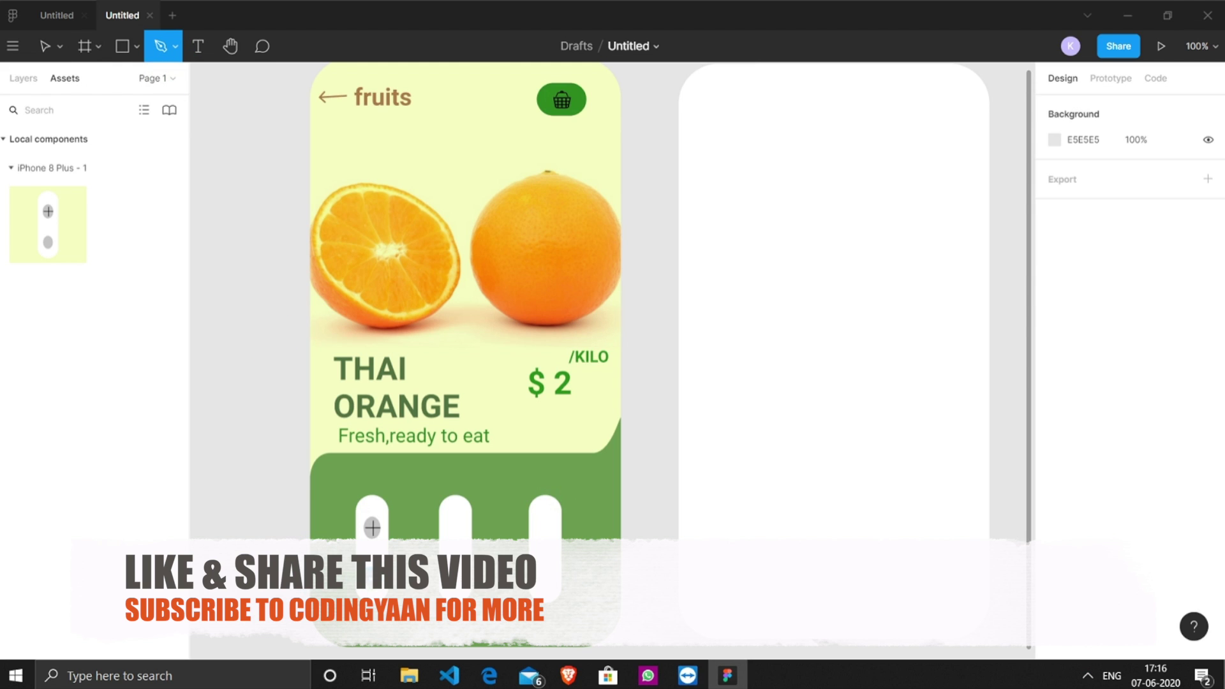
{"action": "left_click", "coordinate": [323, 140]}
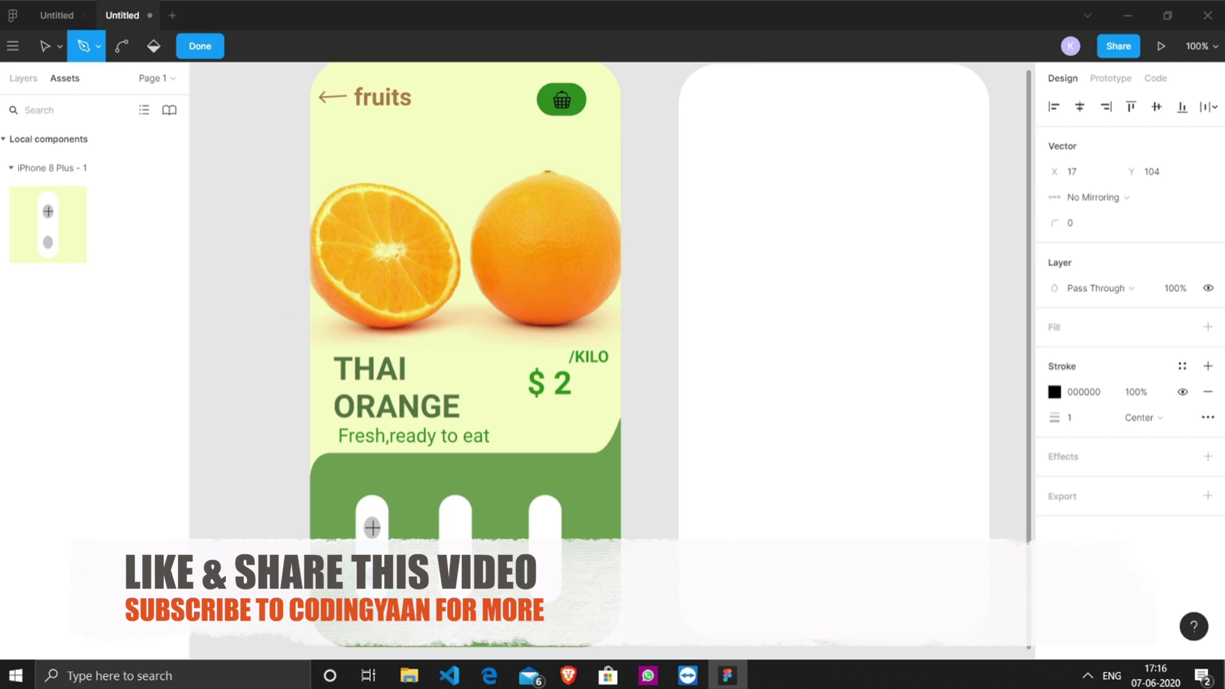
{"action": "key", "text": "Return"}
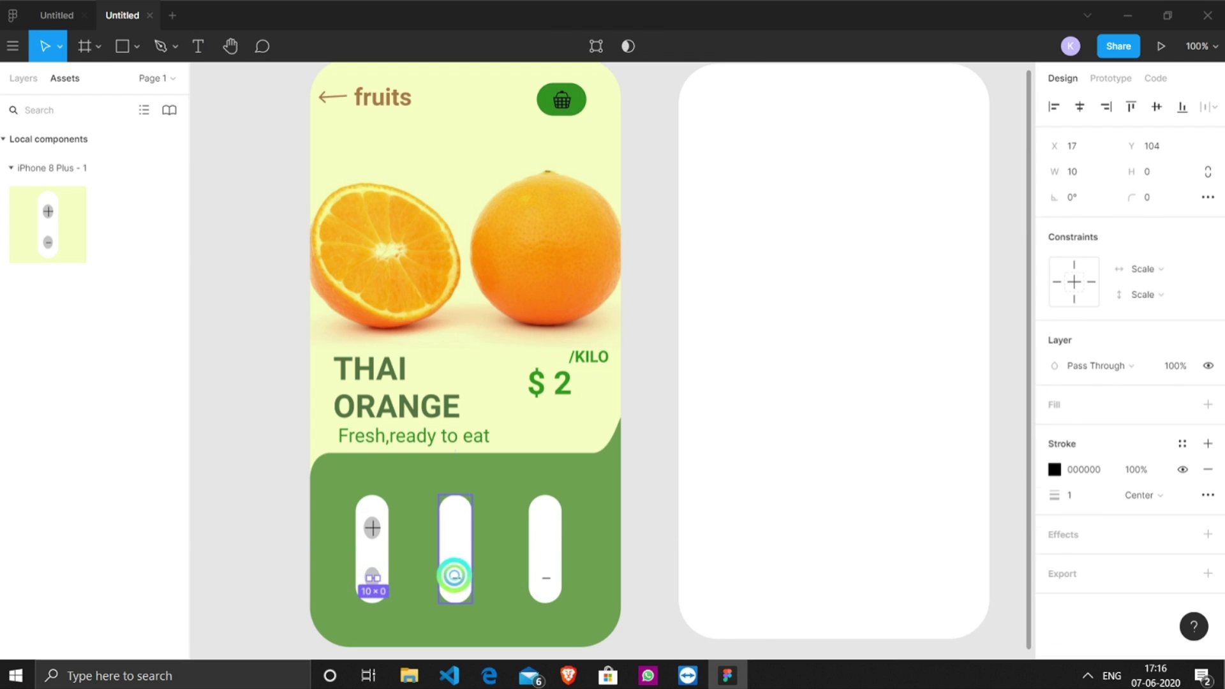
- Delete the minus copy from the third pill
{"action": "left_click", "coordinate": [454, 575]}
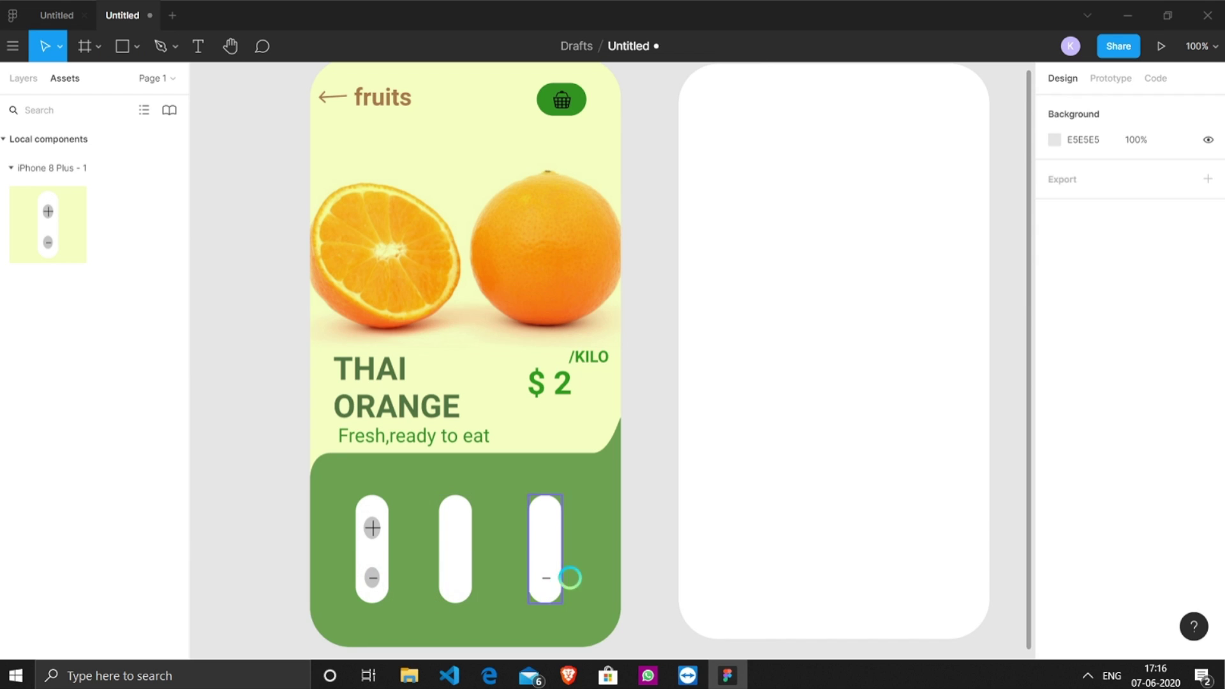
{"action": "left_click", "coordinate": [546, 577]}
{"action": "left_click", "coordinate": [545, 577]}
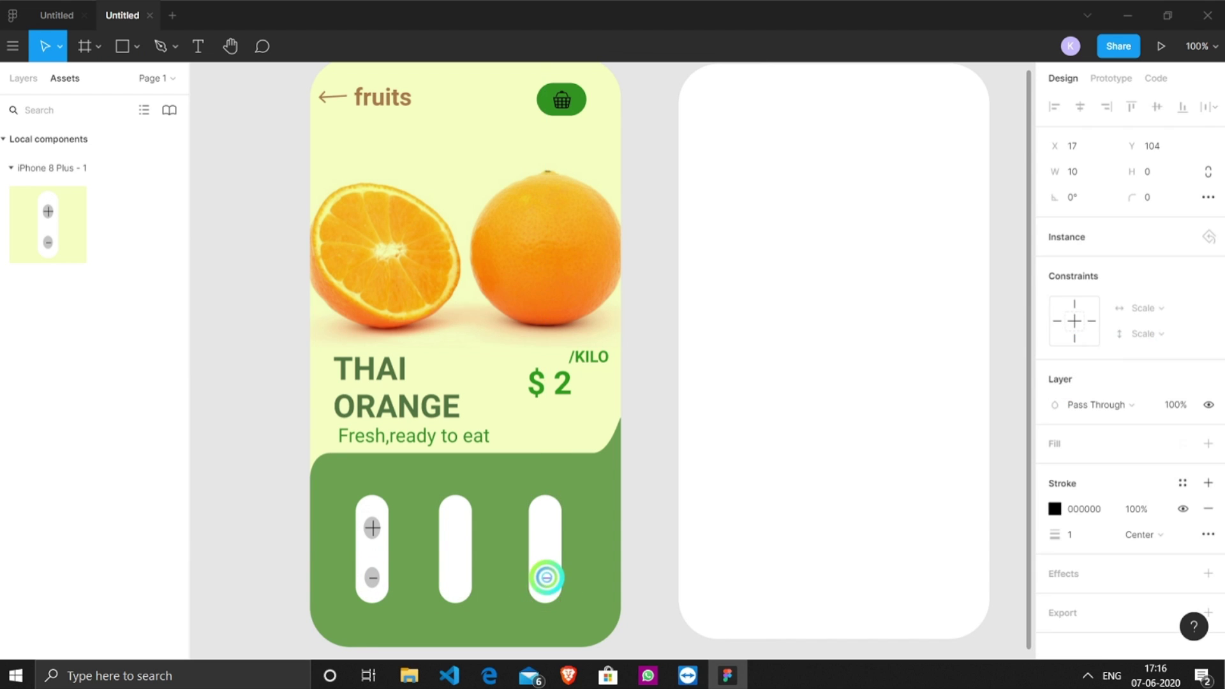
{"action": "key", "text": "Delete"}
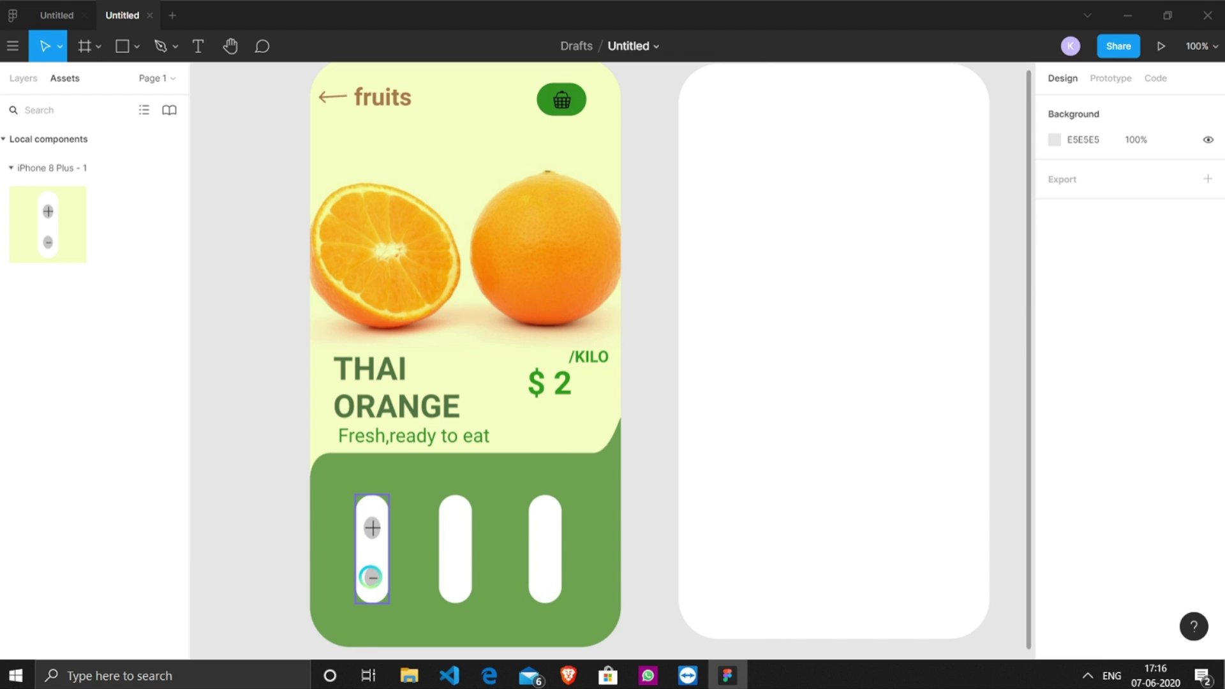
- Centre the first pill's minus line horizontally within the pill
{"action": "left_click", "coordinate": [370, 577]}
{"action": "double_click", "coordinate": [370, 577]}
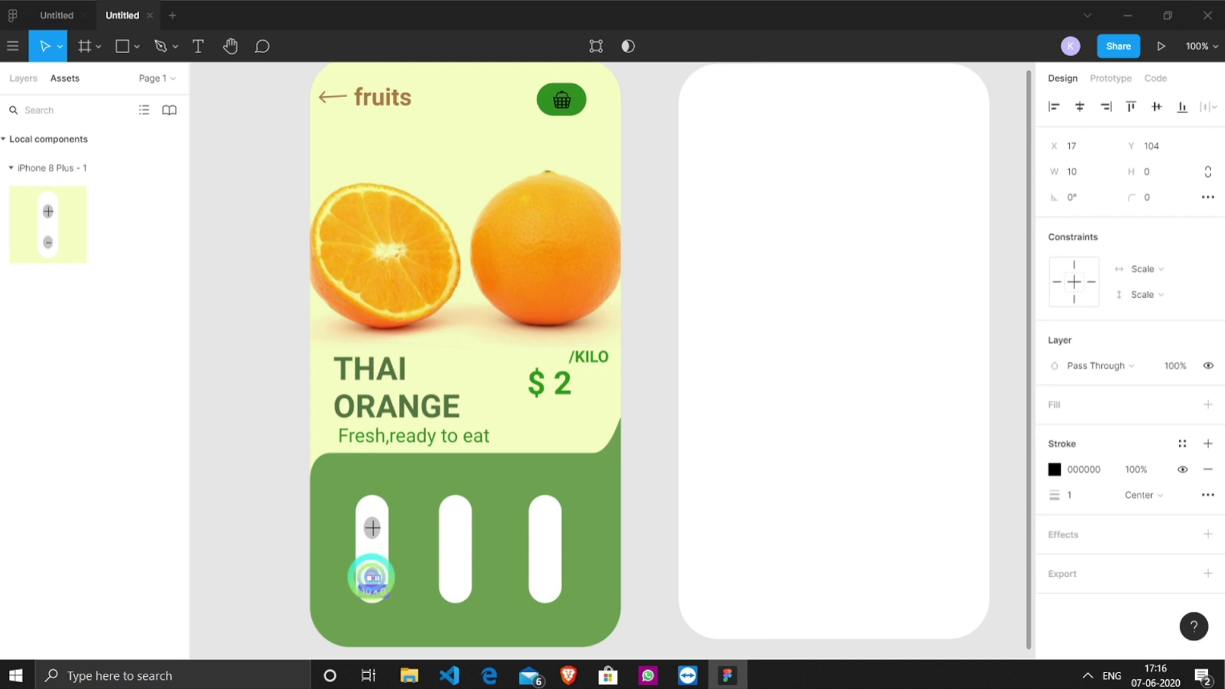
{"action": "left_click_drag", "start_coordinate": [366, 578], "coordinate": [371, 577]}
{"action": "left_click", "coordinate": [402, 558]}
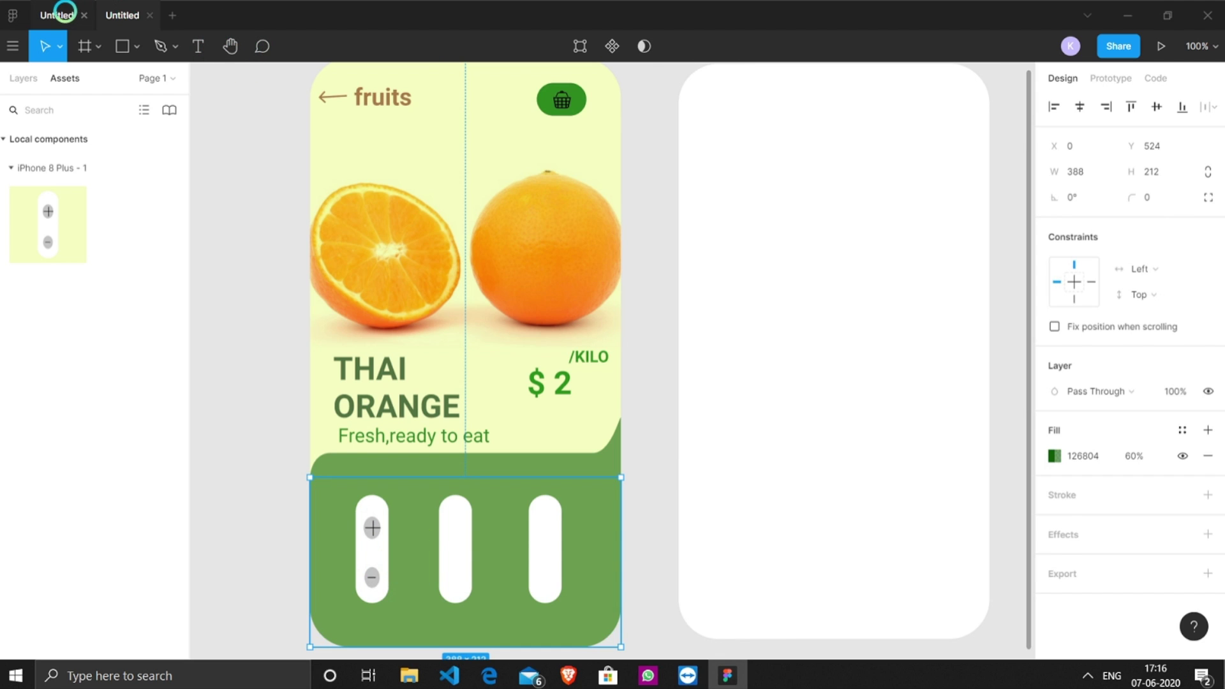
{"action": "left_click", "coordinate": [56, 15]}
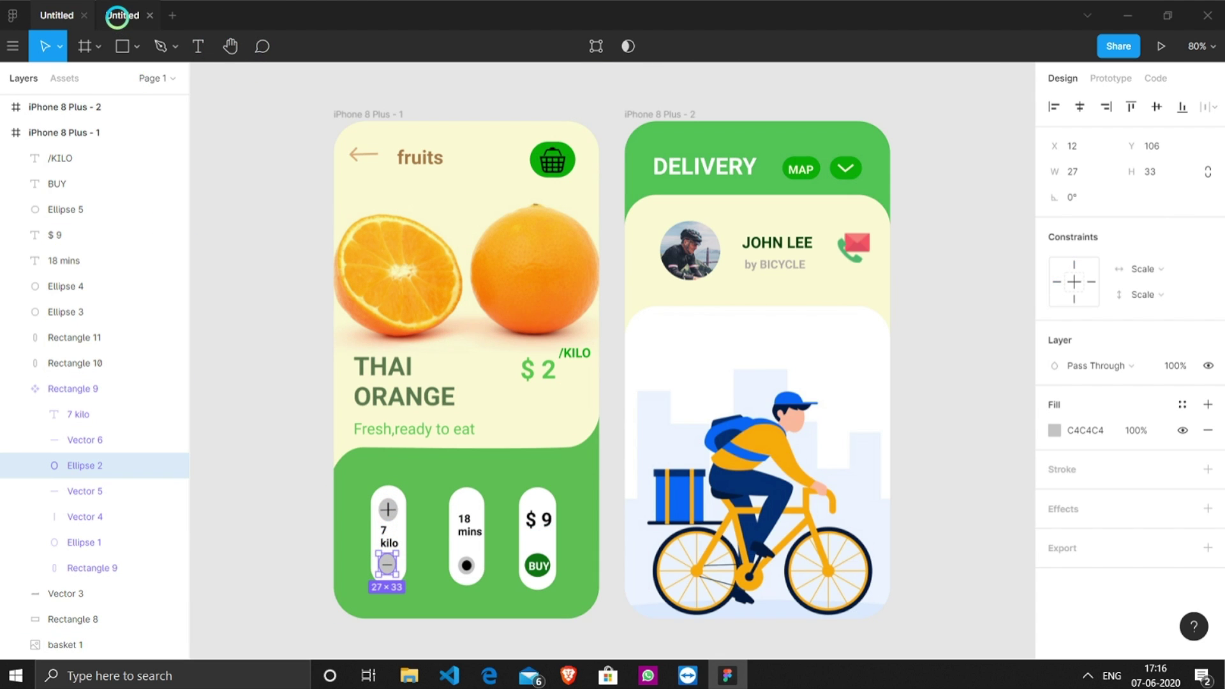
- Create a '7 kilo' text label at font size 14
{"action": "left_click", "coordinate": [116, 15]}
{"action": "left_click", "coordinate": [198, 46]}
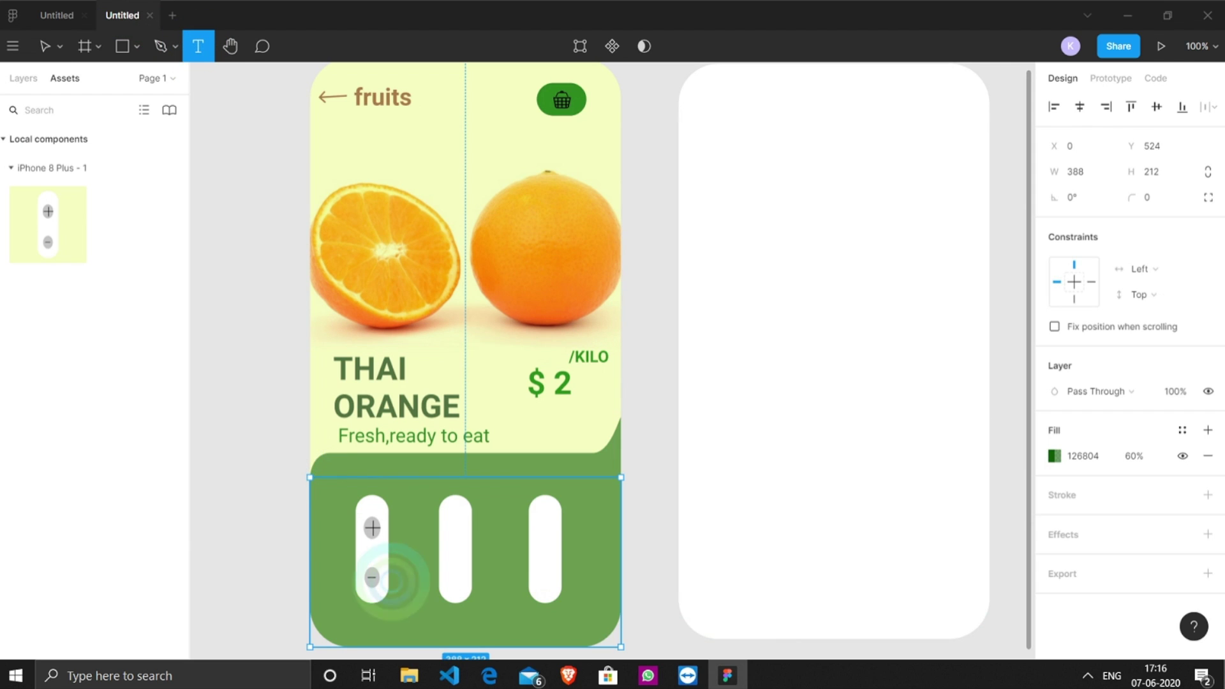
{"action": "left_click", "coordinate": [234, 455]}
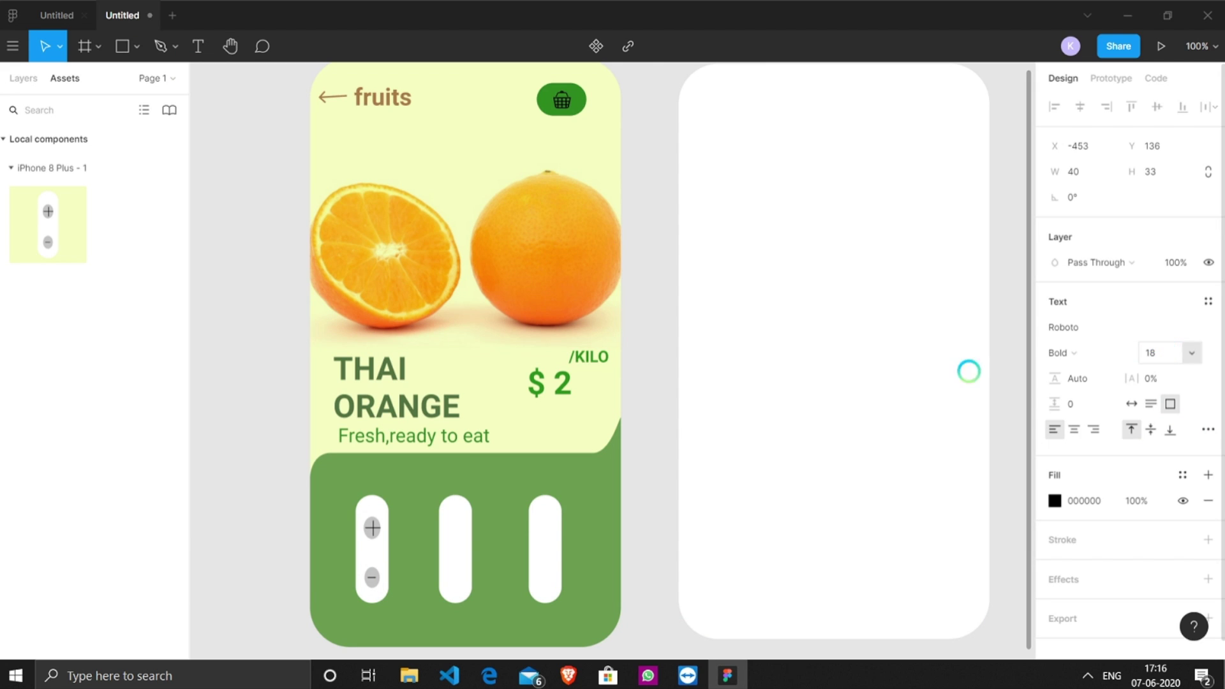
{"action": "left_click", "coordinate": [251, 467]}
{"action": "type", "text": "7 kilo"}
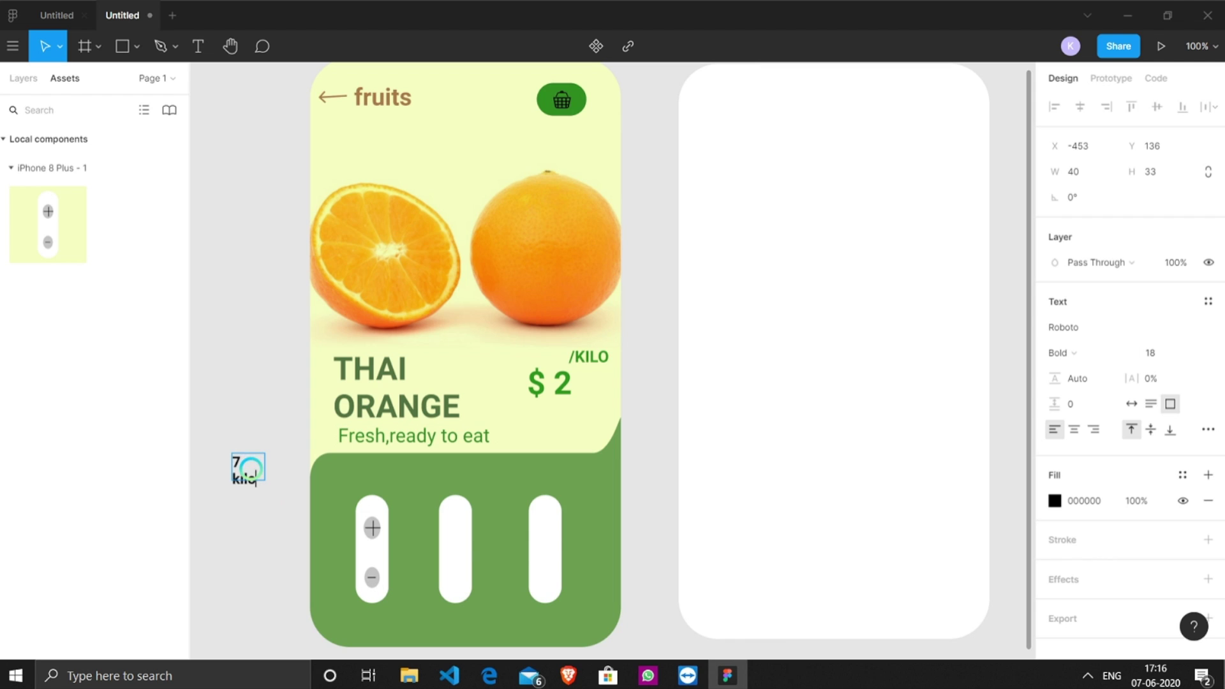
{"action": "left_click", "coordinate": [1157, 352]}
{"action": "type", "text": "1"}
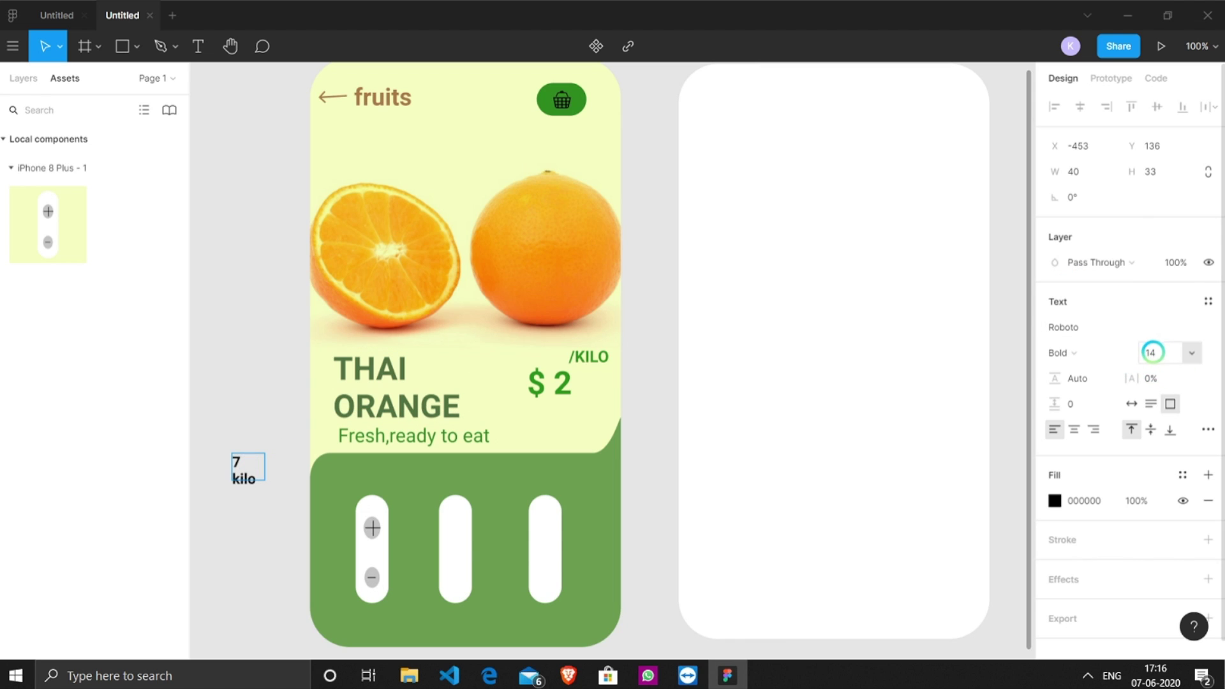
{"action": "left_click", "coordinate": [237, 460]}
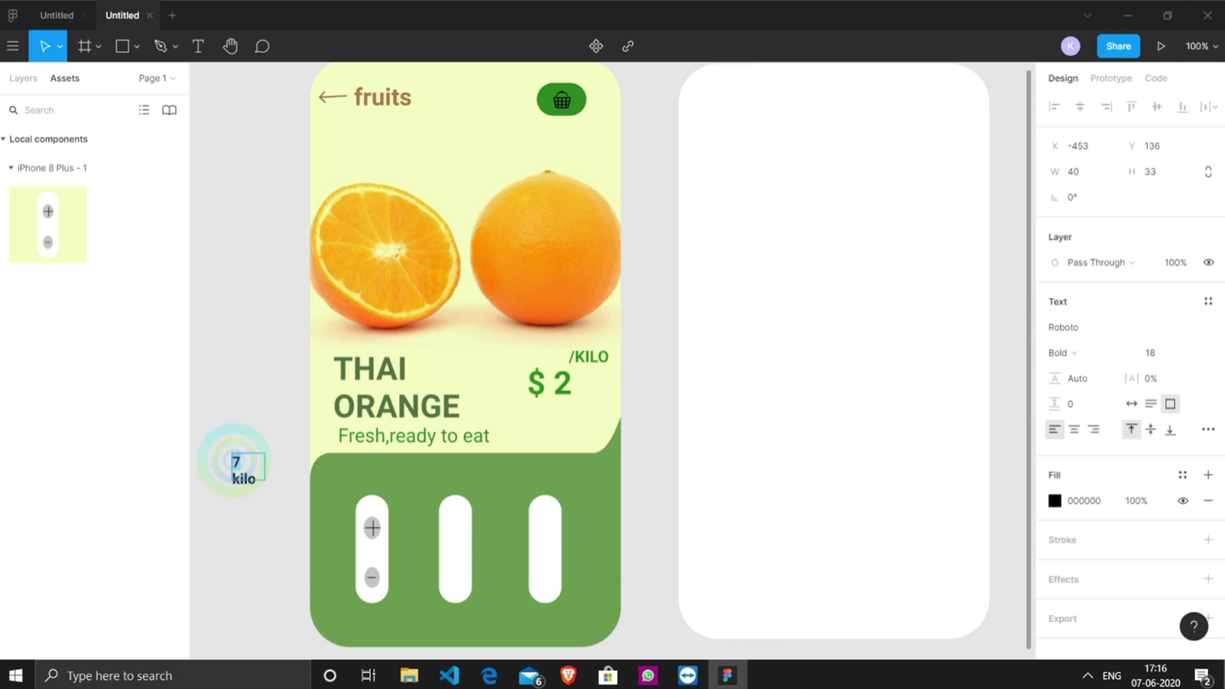
{"action": "key", "text": "Escape"}
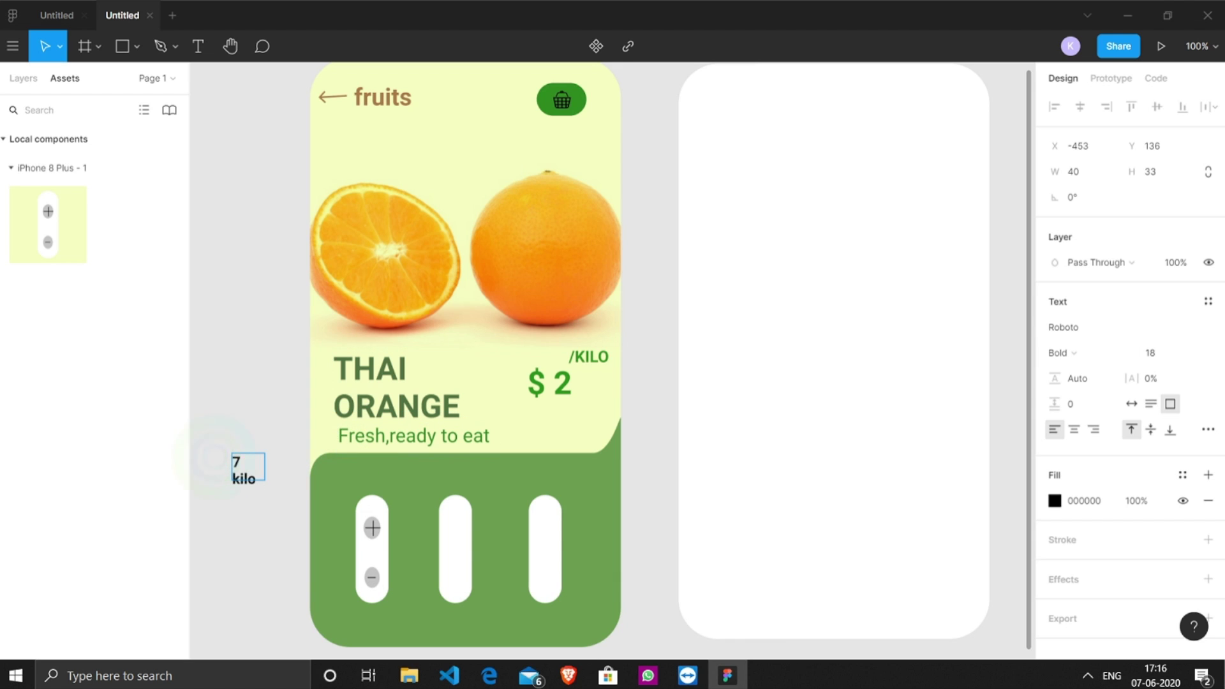
{"action": "left_click", "coordinate": [1160, 352]}
{"action": "type", "text": "14"}
{"action": "left_click", "coordinate": [1161, 351]}
{"action": "left_click", "coordinate": [235, 475]}
- Move '7 kilo' into the first pill between the plus and minus signs
{"action": "left_click", "coordinate": [246, 461]}
{"action": "right_click", "coordinate": [247, 457]}
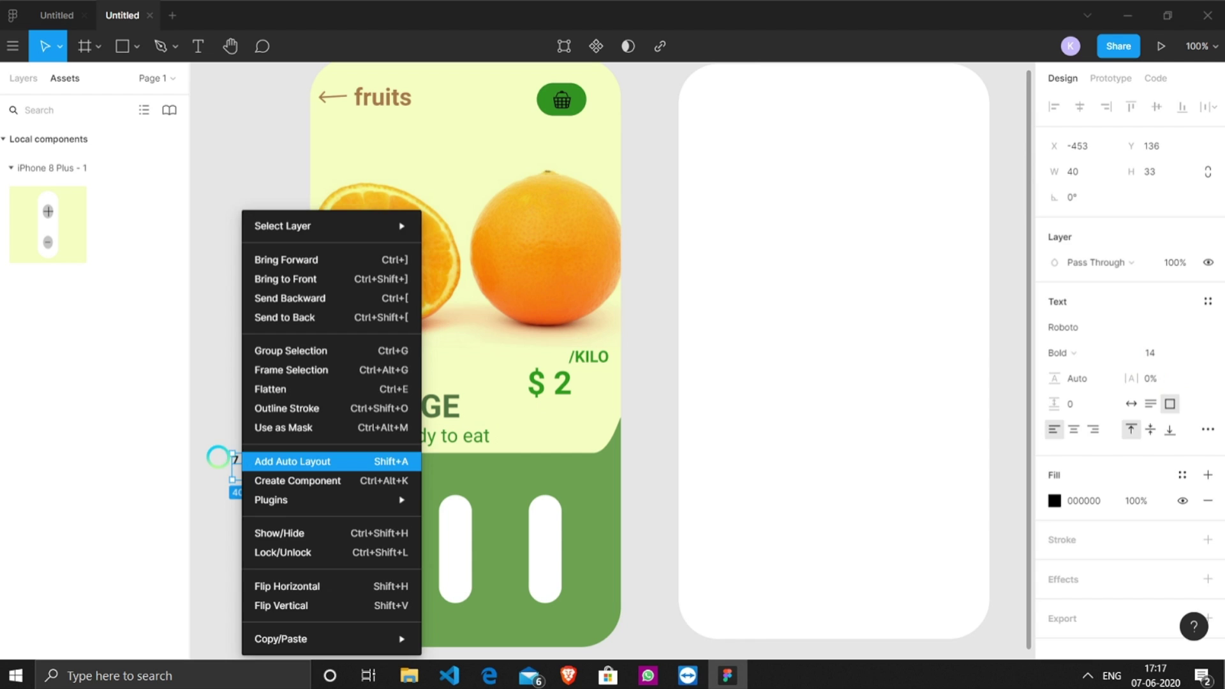
{"action": "left_click", "coordinate": [218, 457]}
{"action": "left_click_drag", "start_coordinate": [237, 458], "coordinate": [248, 467]}
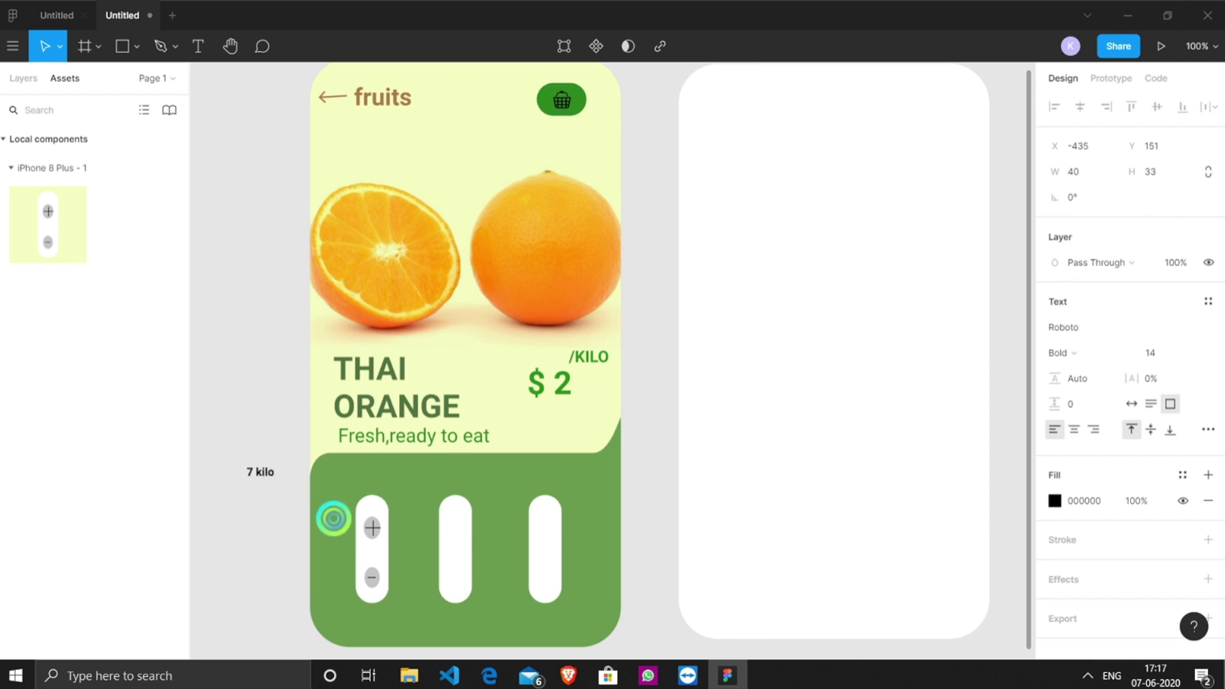
{"action": "left_click_drag", "start_coordinate": [333, 518], "coordinate": [369, 554]}
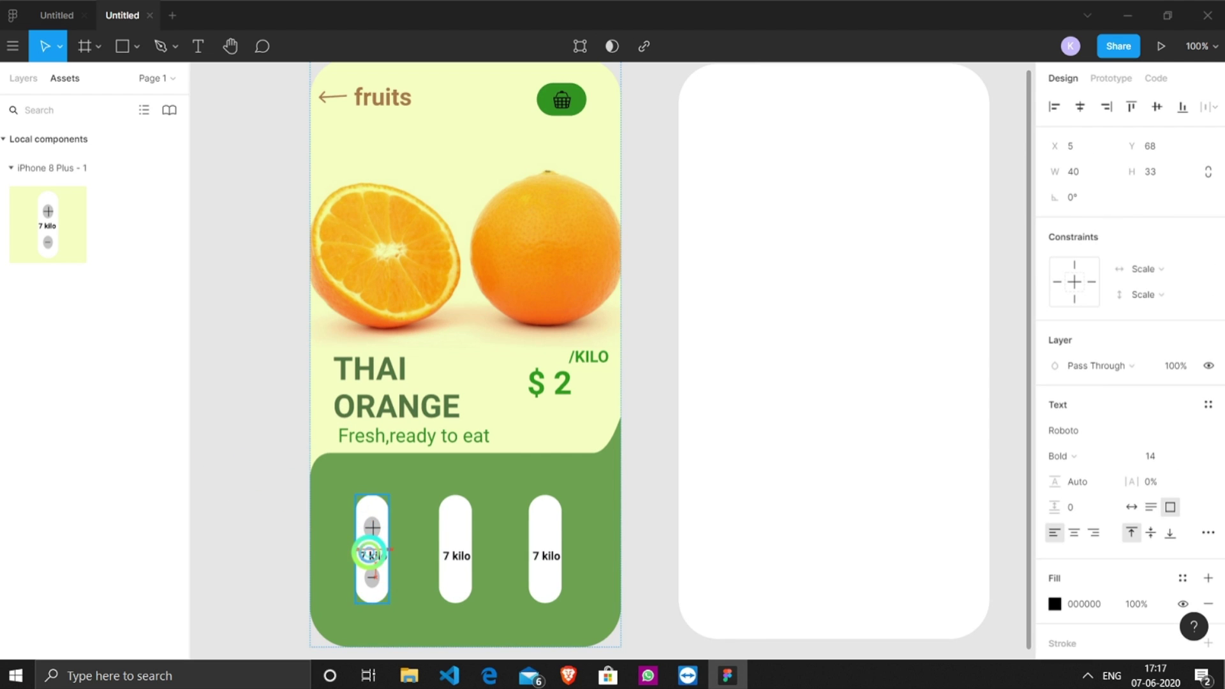
{"action": "left_click_drag", "start_coordinate": [370, 554], "coordinate": [369, 549]}
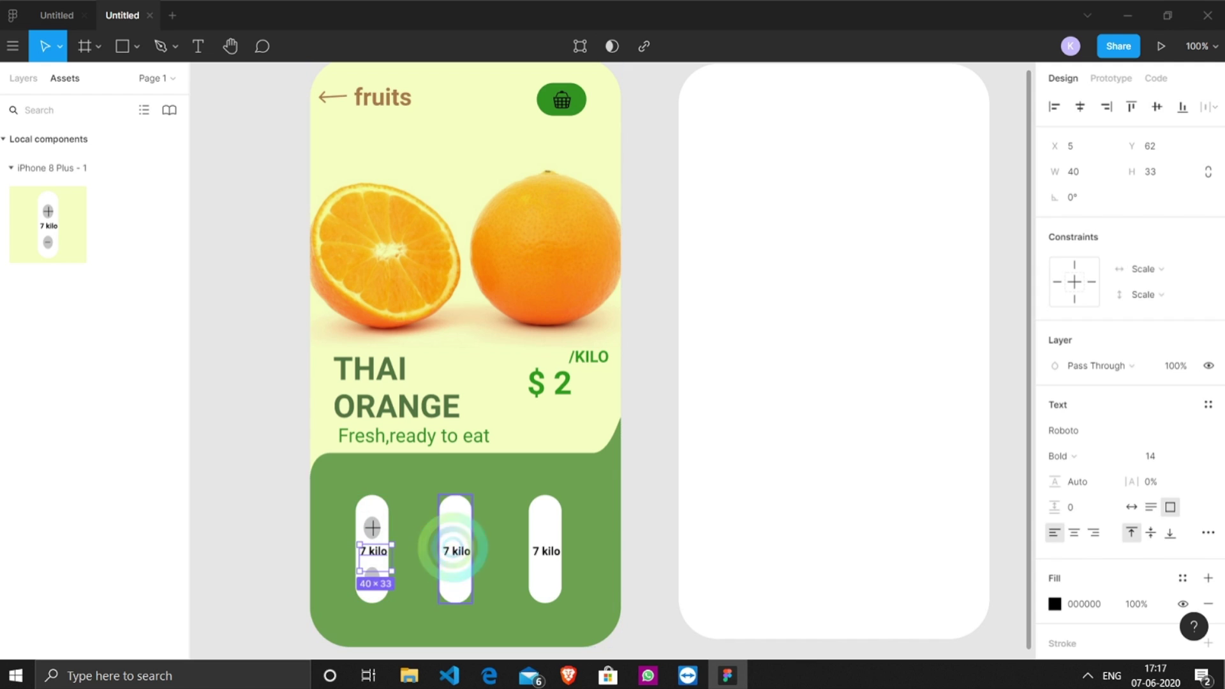
- Delete the '7 kilo' copies from the middle and third pills
{"action": "left_click", "coordinate": [452, 548]}
{"action": "double_click", "coordinate": [453, 549]}
{"action": "key", "text": "Delete"}
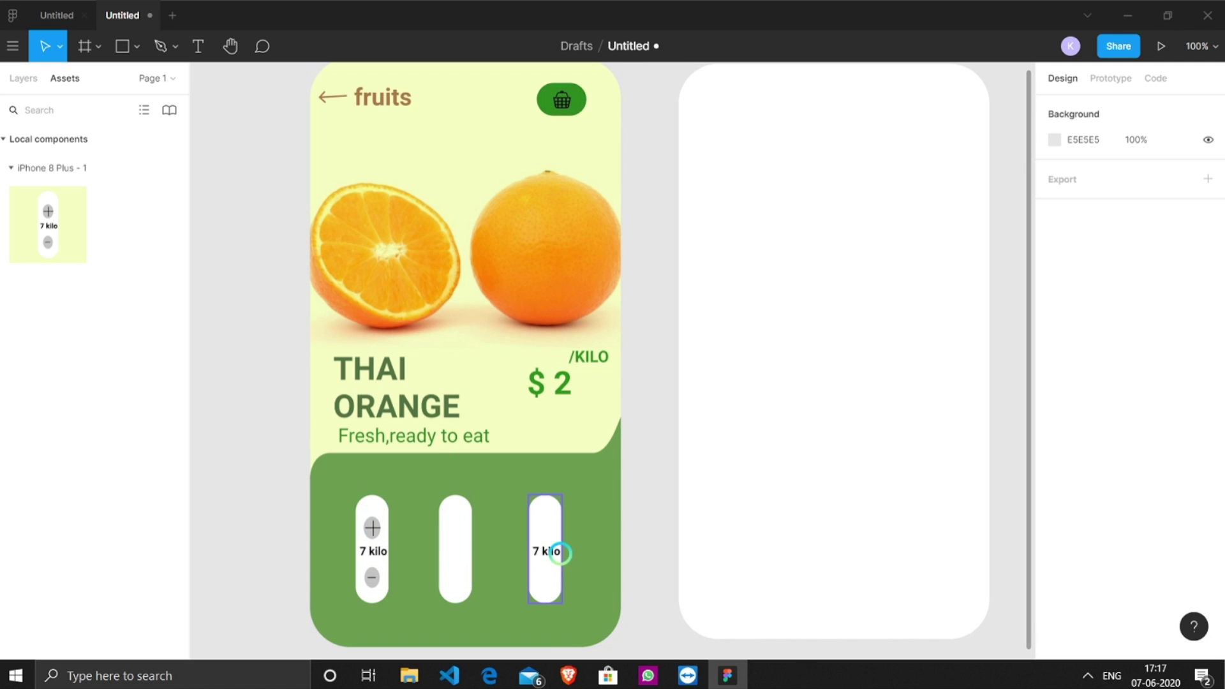
{"action": "left_click", "coordinate": [542, 550]}
{"action": "double_click", "coordinate": [543, 550]}
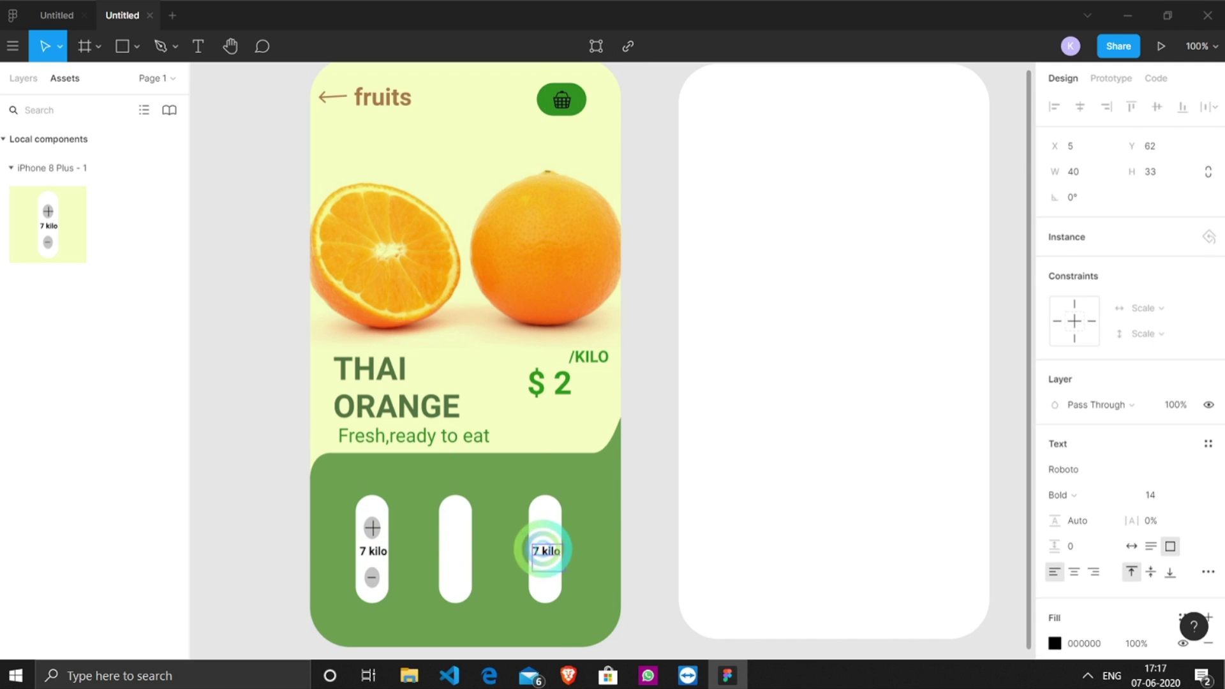
{"action": "key", "text": "Delete"}
{"action": "left_click", "coordinate": [51, 14]}
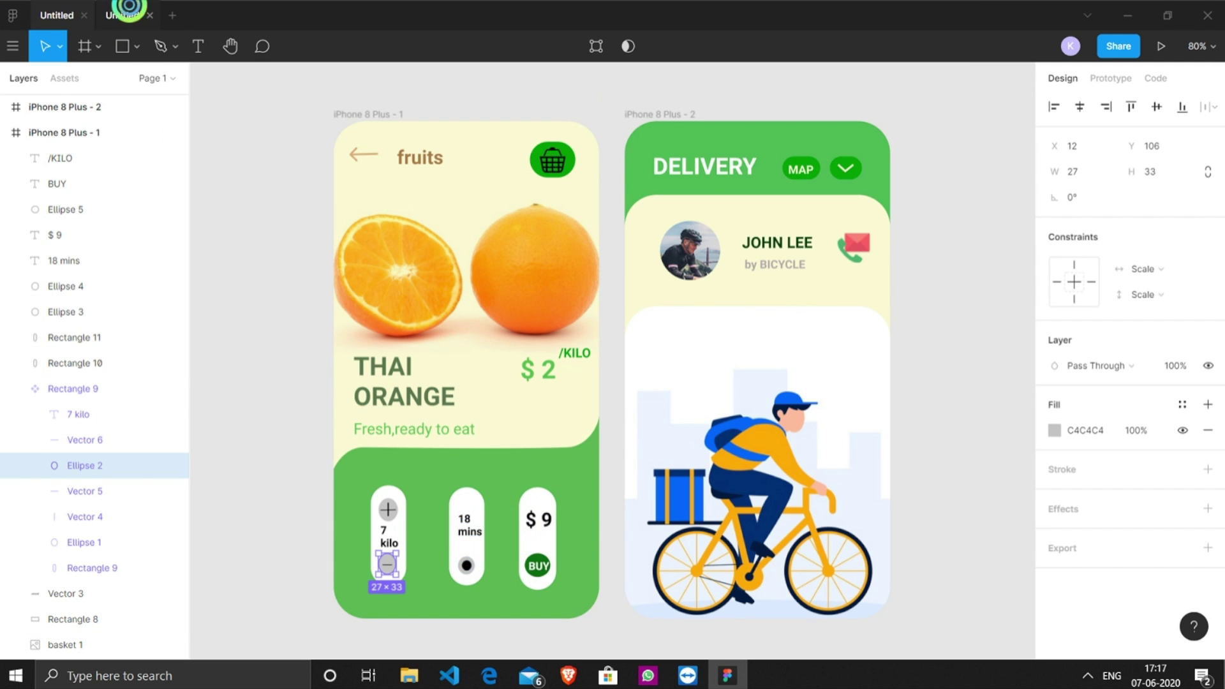
- Create a bold 14 '18 mins' text label and drag it into the middle pill
{"action": "left_click", "coordinate": [128, 13]}
{"action": "left_click", "coordinate": [199, 46]}
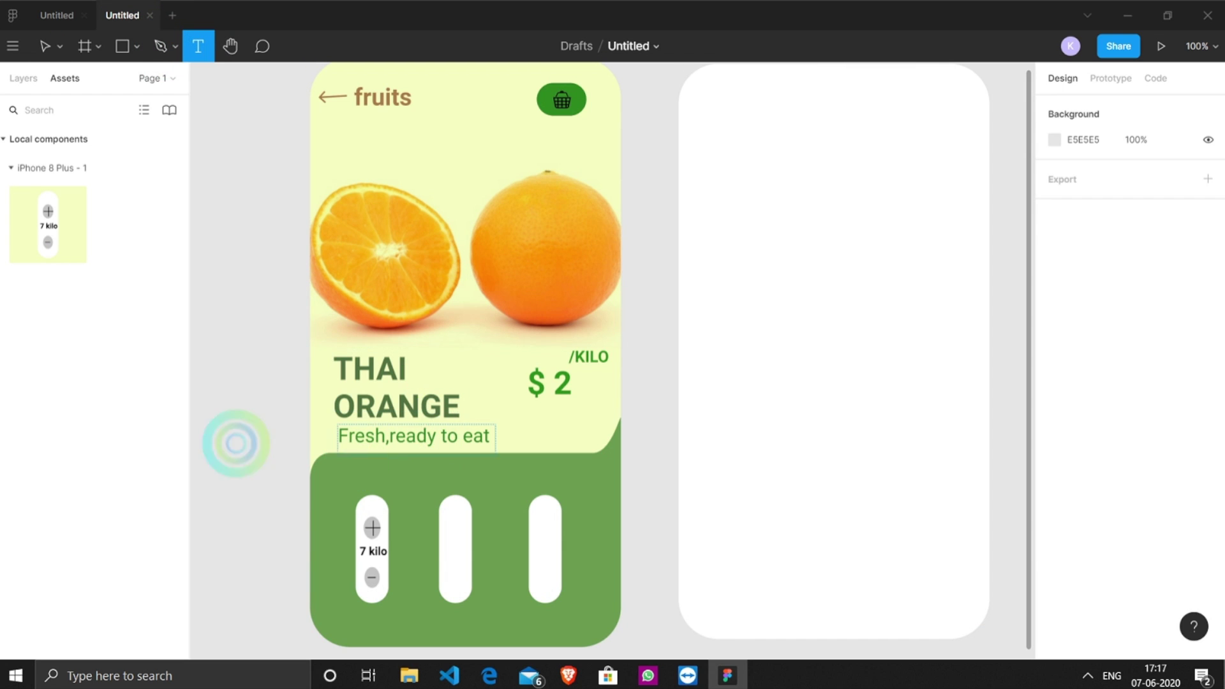
{"action": "left_click_drag", "start_coordinate": [235, 421], "coordinate": [293, 476]}
{"action": "key", "text": "Escape"}
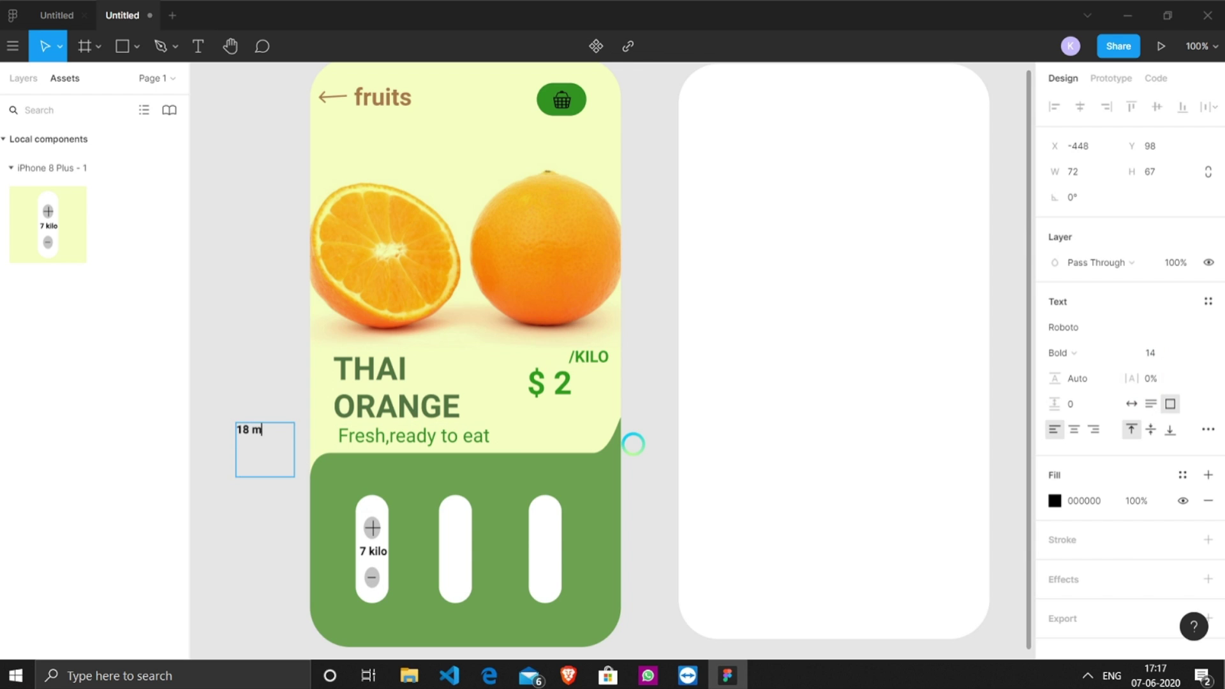
{"action": "left_click", "coordinate": [258, 433]}
{"action": "left_click_drag", "start_coordinate": [259, 430], "coordinate": [452, 529]}
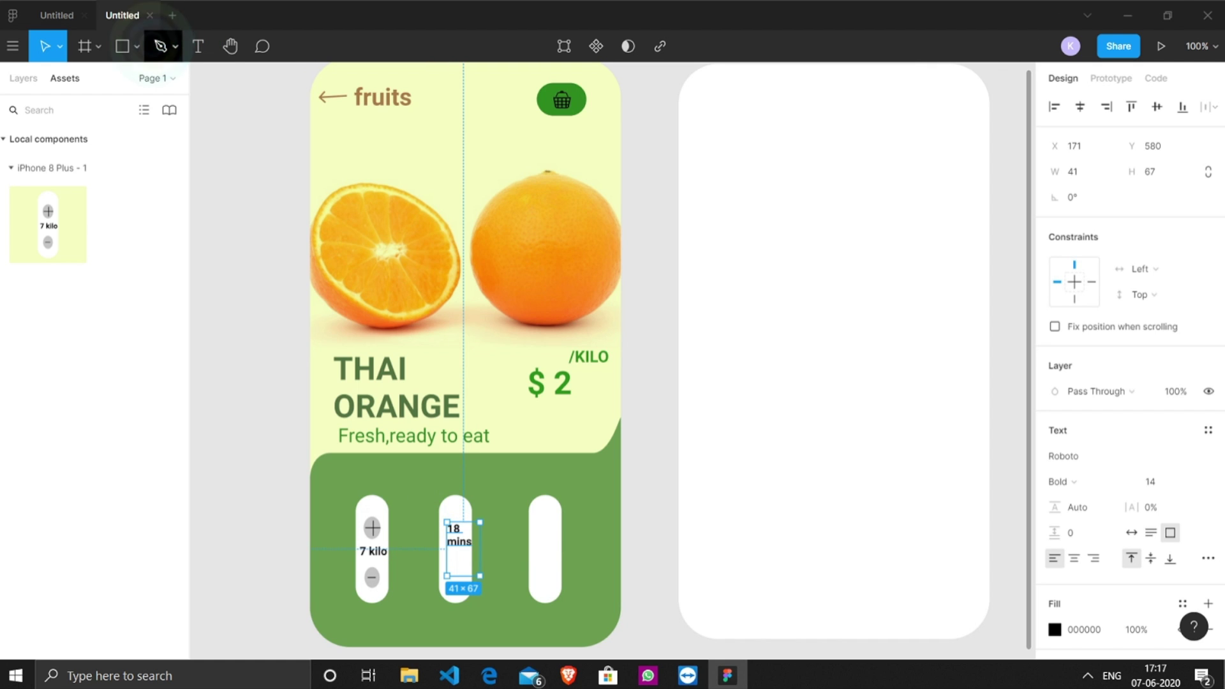
{"action": "left_click", "coordinate": [136, 46]}
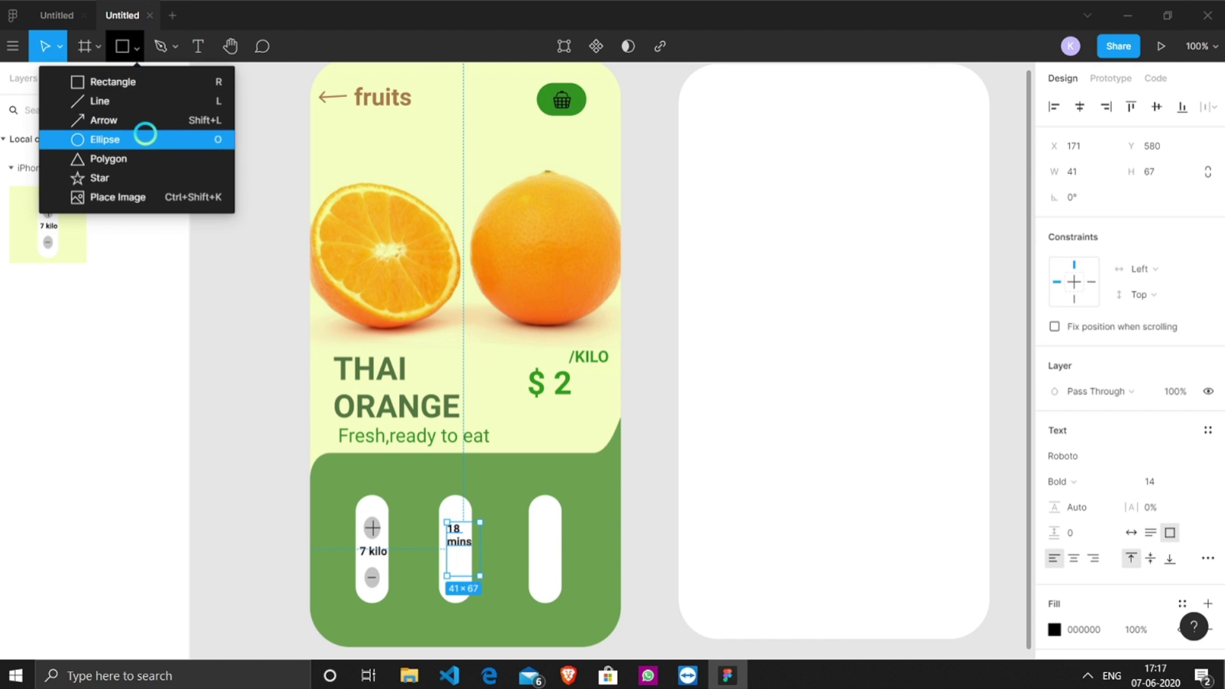
- Draw small ellipses beside the phone screen with the Ellipse tool
{"action": "left_click", "coordinate": [146, 135]}
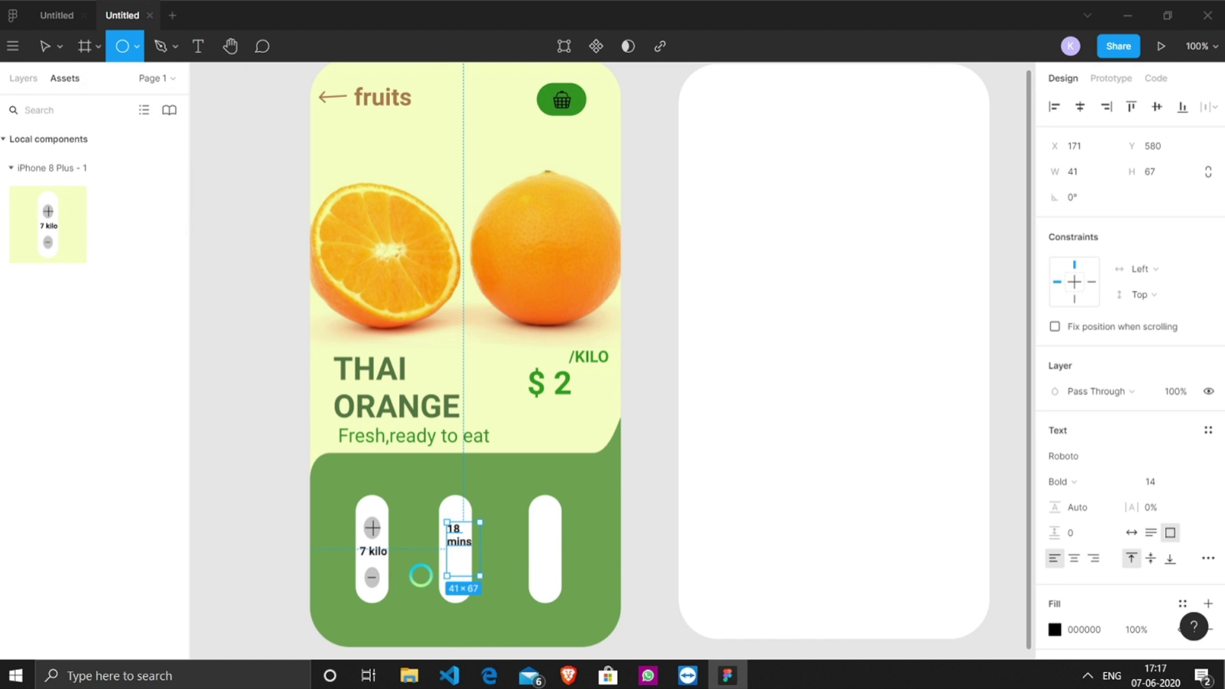
{"action": "left_click_drag", "start_coordinate": [261, 388], "coordinate": [273, 405]}
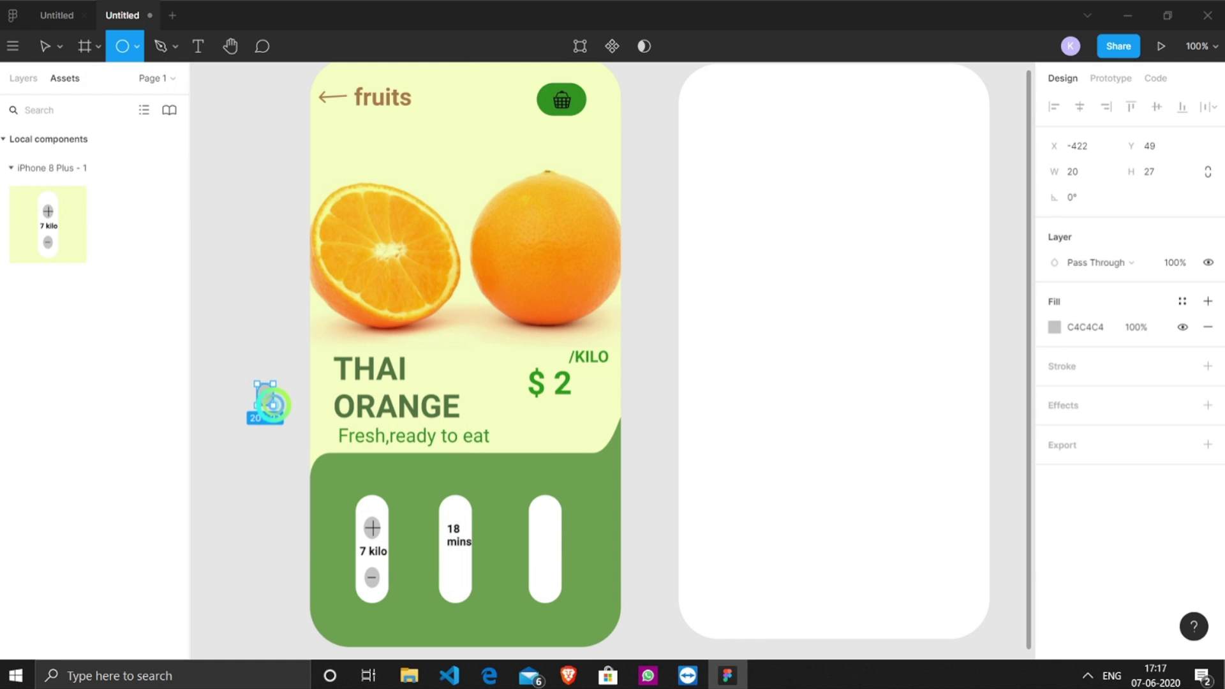
{"action": "left_click", "coordinate": [254, 427]}
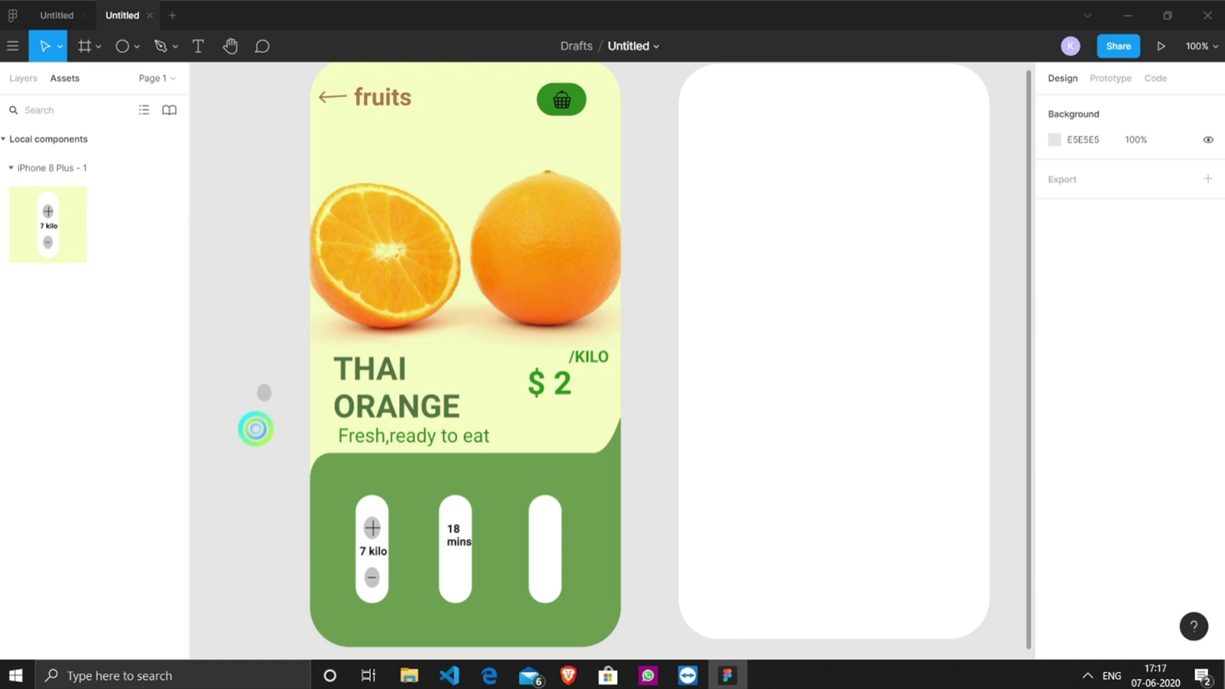
{"action": "left_click", "coordinate": [136, 45]}
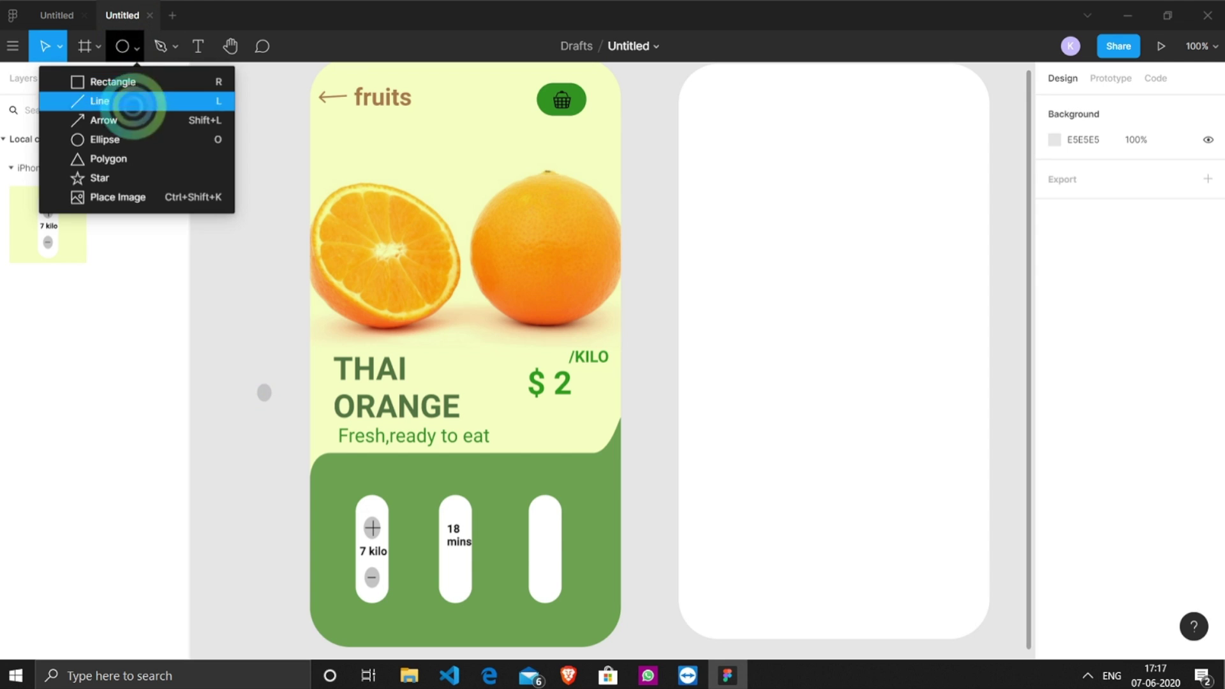
{"action": "left_click", "coordinate": [136, 138]}
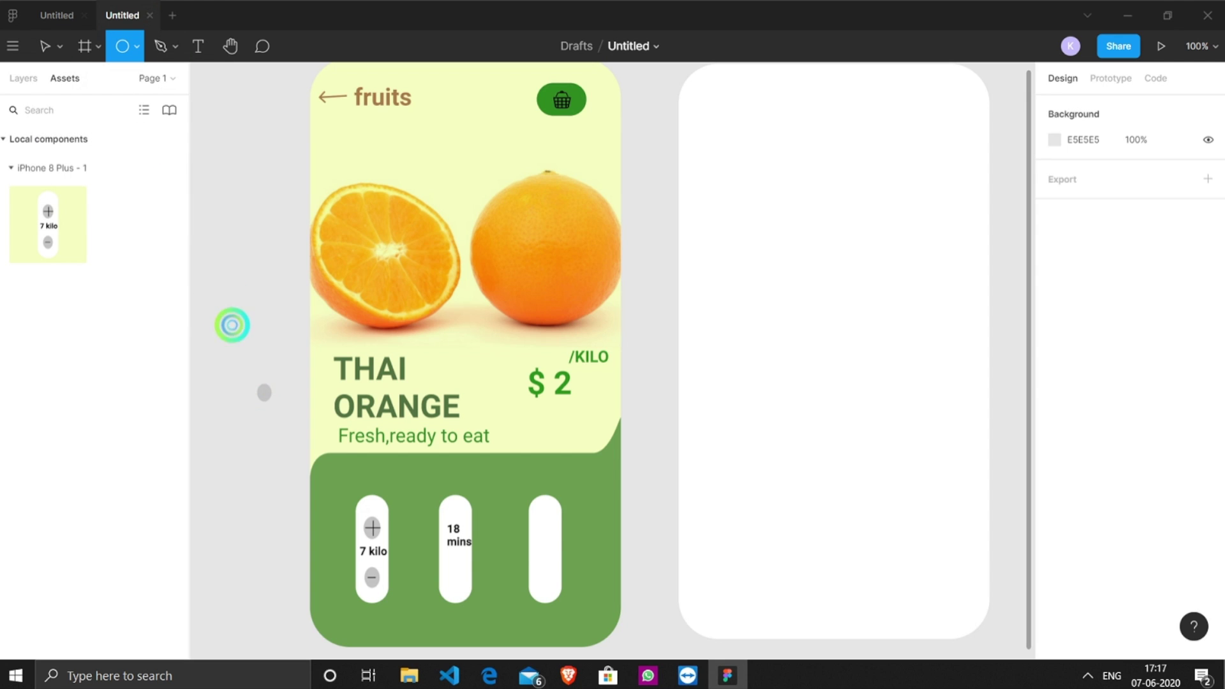
{"action": "left_click_drag", "start_coordinate": [223, 313], "coordinate": [231, 322]}
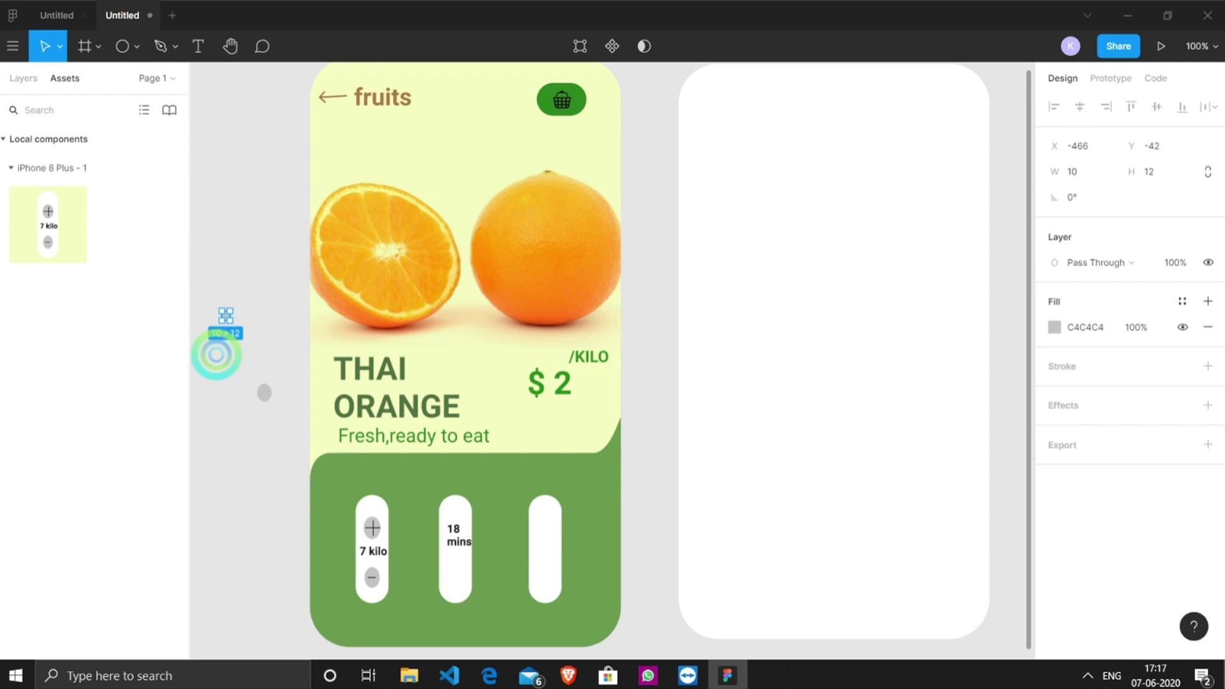
{"action": "left_click", "coordinate": [215, 360]}
{"action": "left_click", "coordinate": [223, 314]}
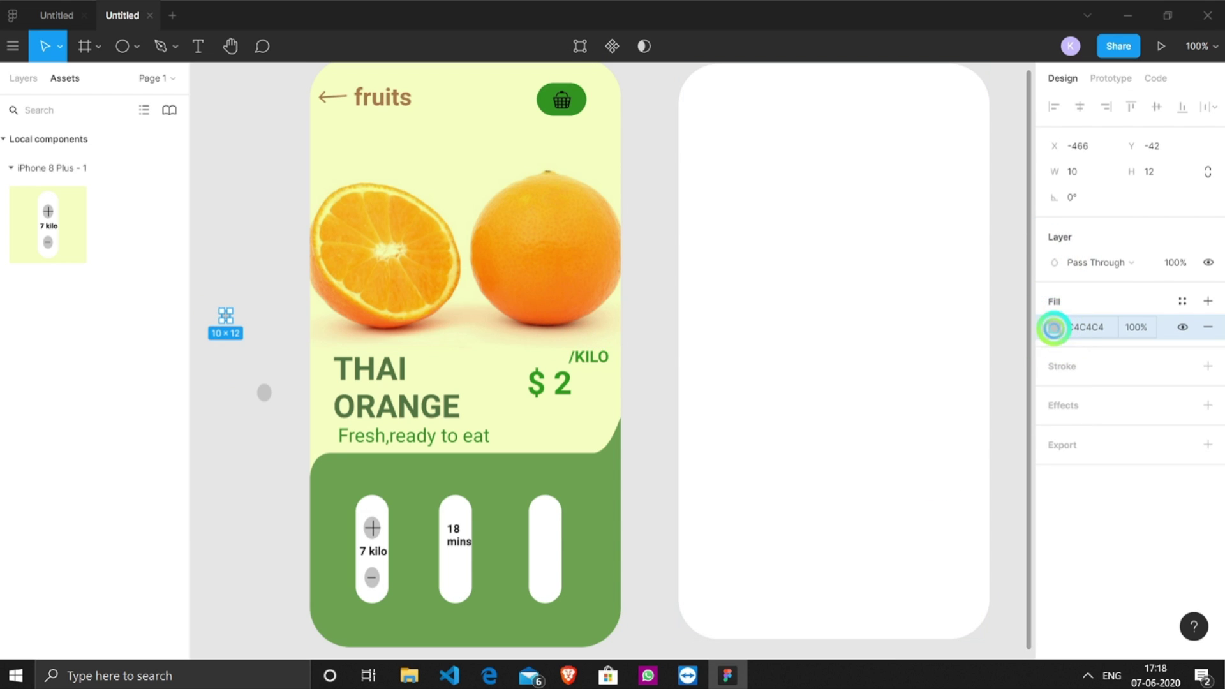
- Fill the tiny ellipse black from Document Colors and move it into the middle pill
{"action": "left_click", "coordinate": [1054, 325]}
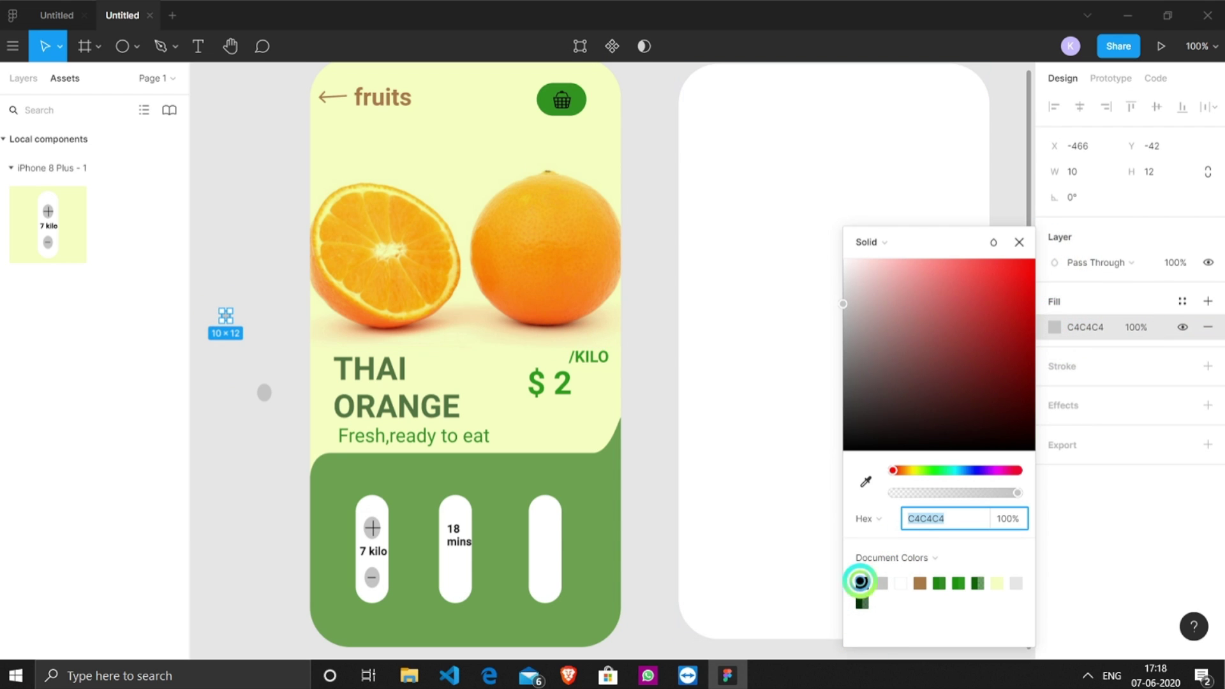
{"action": "left_click", "coordinate": [859, 581]}
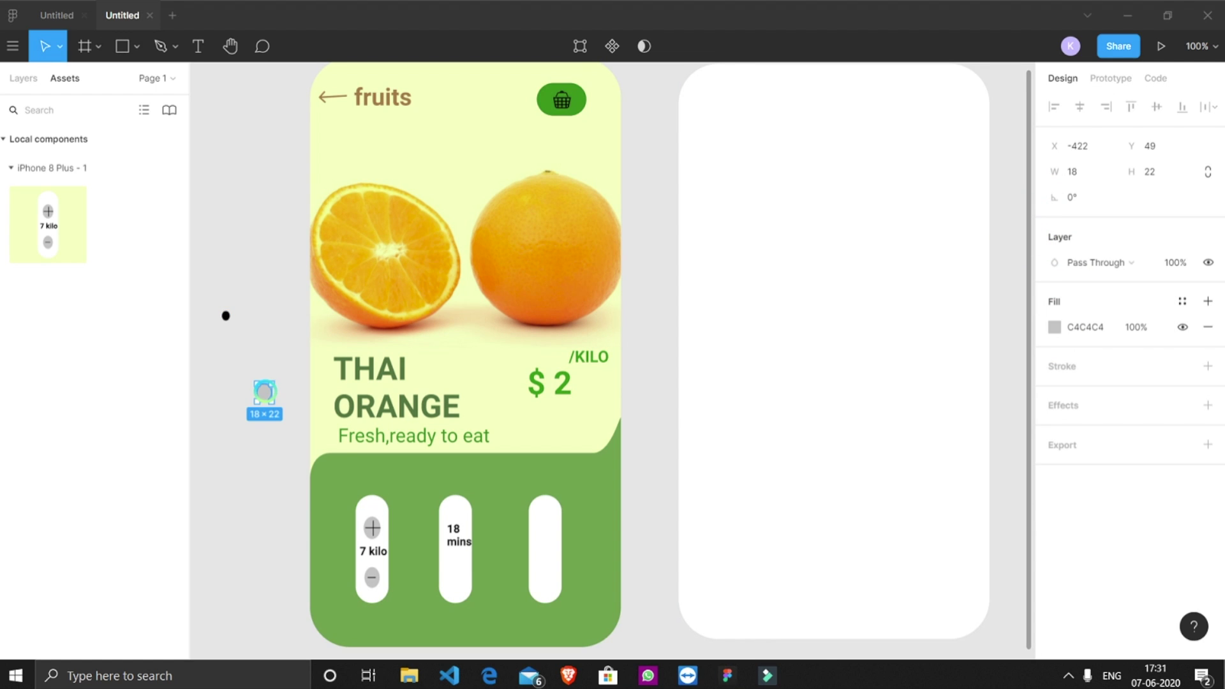
{"action": "left_click_drag", "start_coordinate": [261, 390], "coordinate": [453, 576]}
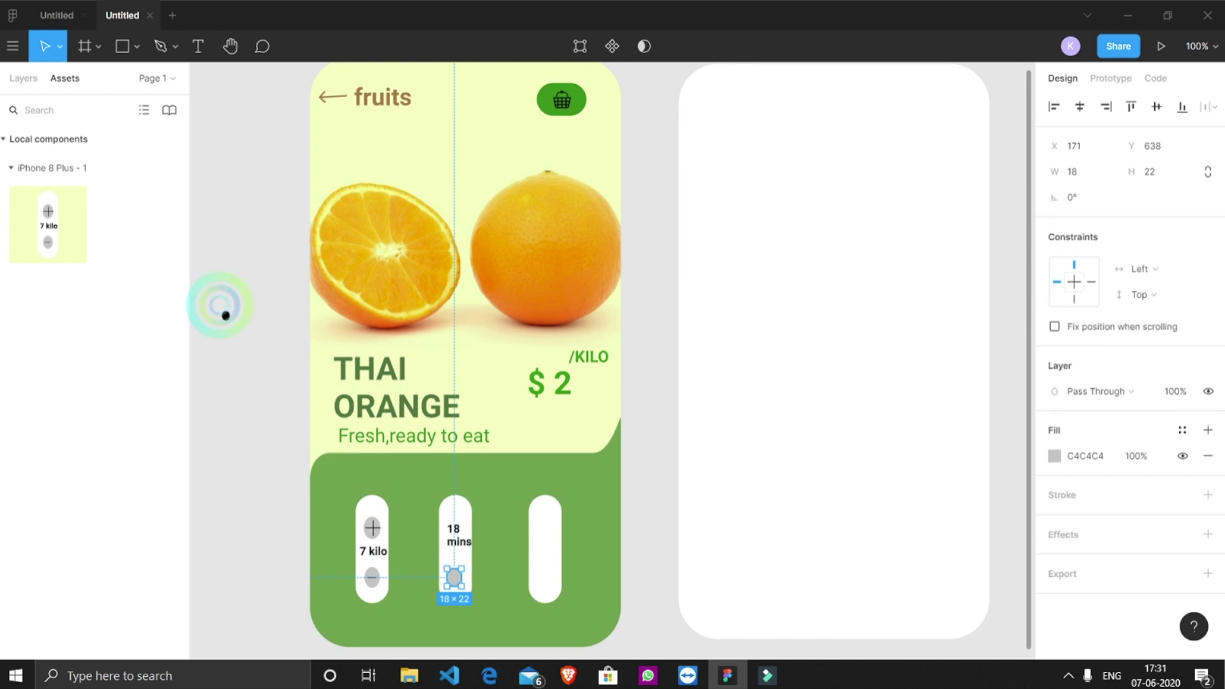
{"action": "left_click_drag", "start_coordinate": [226, 314], "coordinate": [453, 569]}
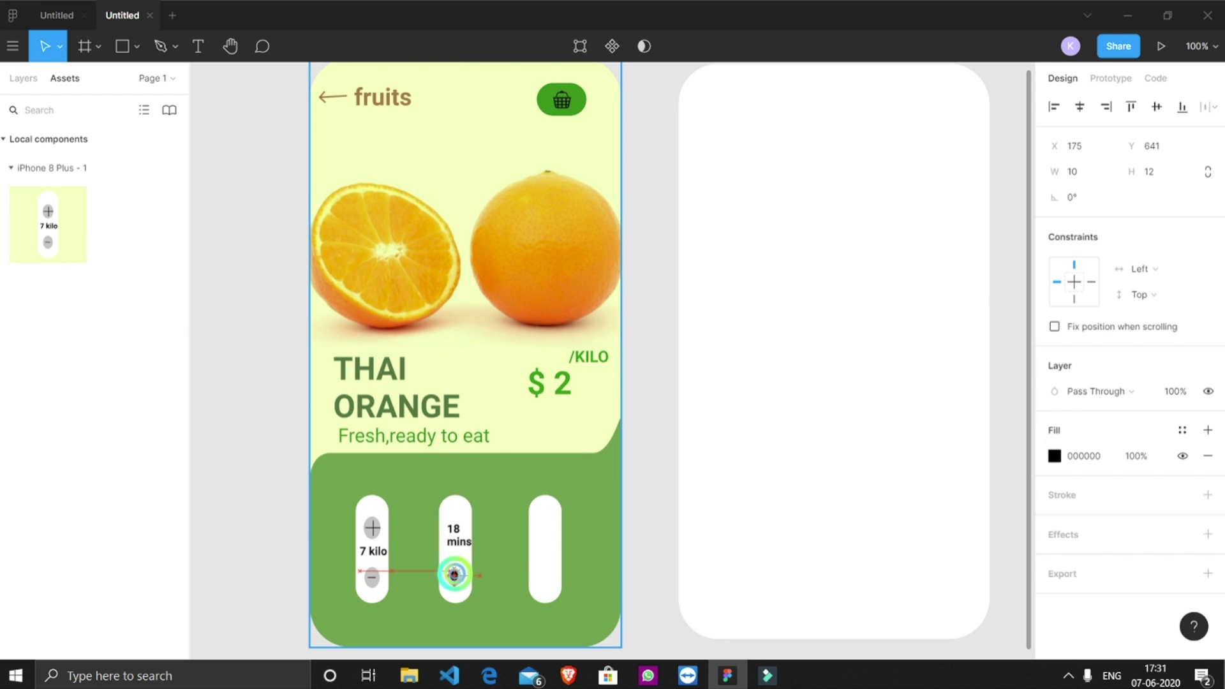
{"action": "left_click", "coordinate": [581, 554]}
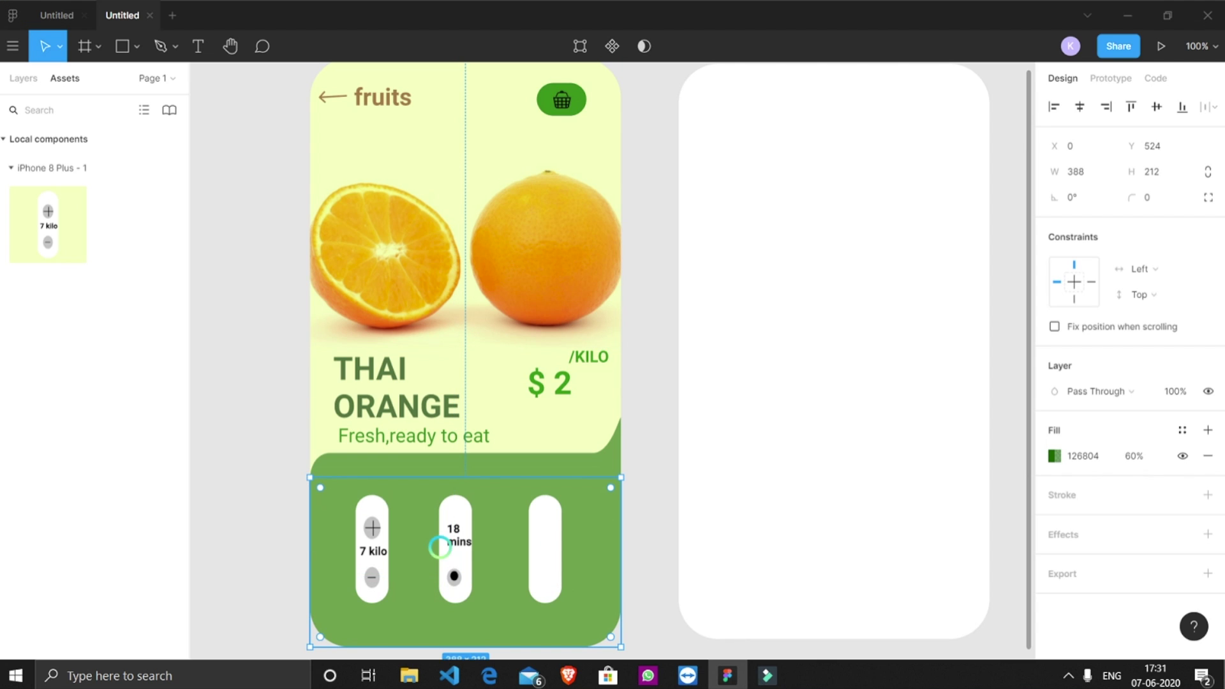
- Nudge the '18 mins' label left to re-centre it, then view the reference design tab
{"action": "left_click", "coordinate": [454, 534]}
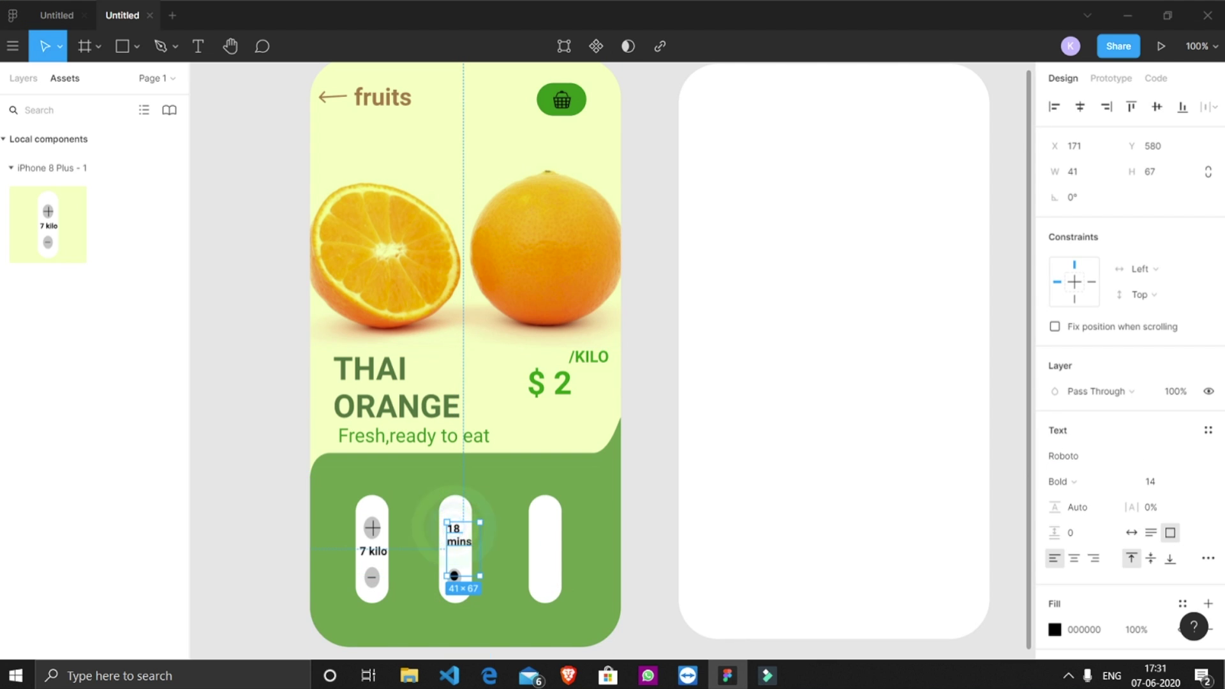
{"action": "left_click_drag", "start_coordinate": [451, 540], "coordinate": [450, 540]}
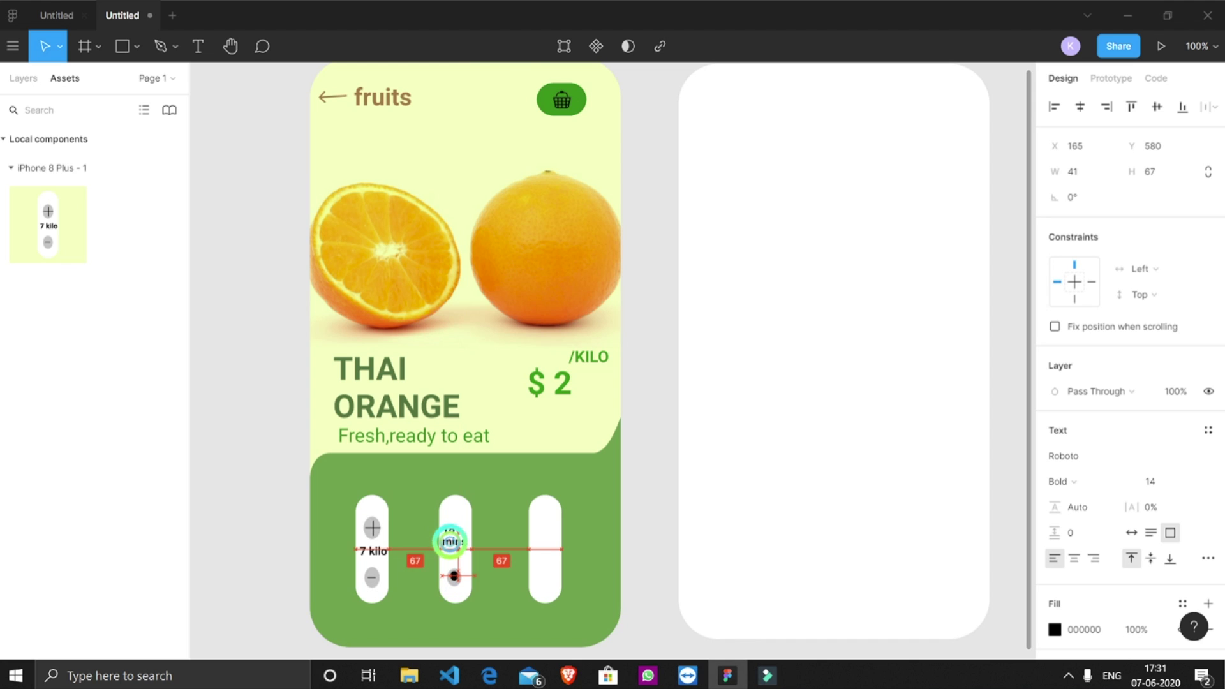
{"action": "left_click", "coordinate": [500, 536]}
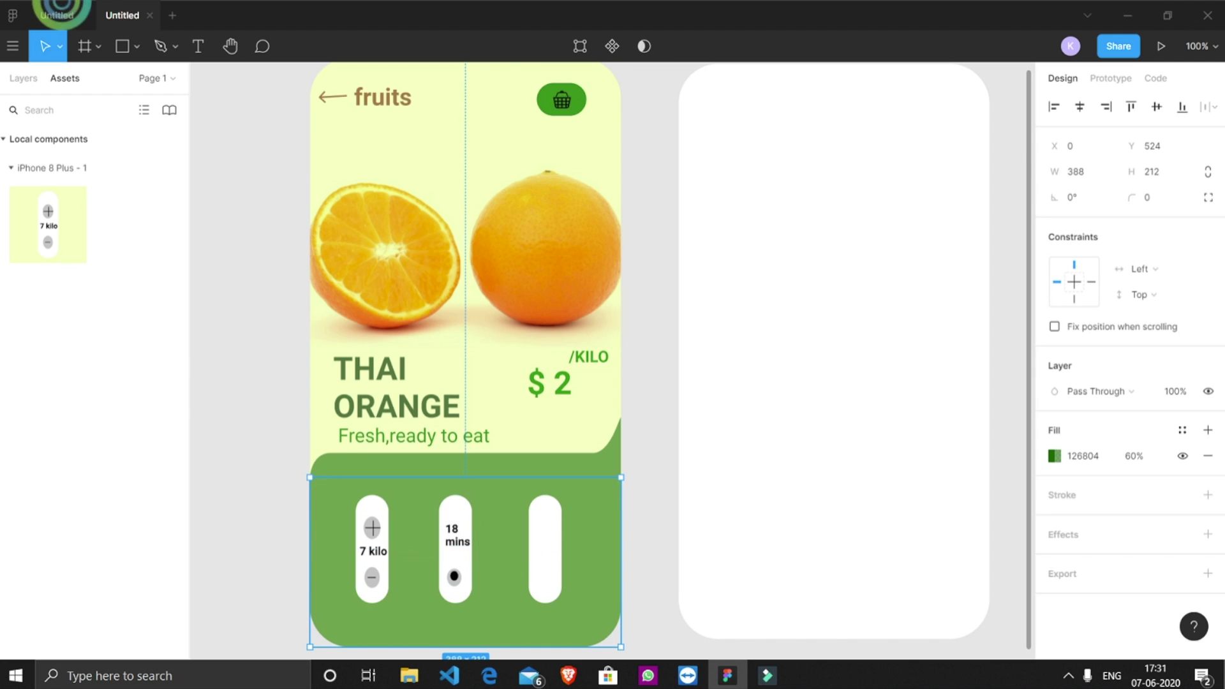
{"action": "left_click", "coordinate": [64, 14]}
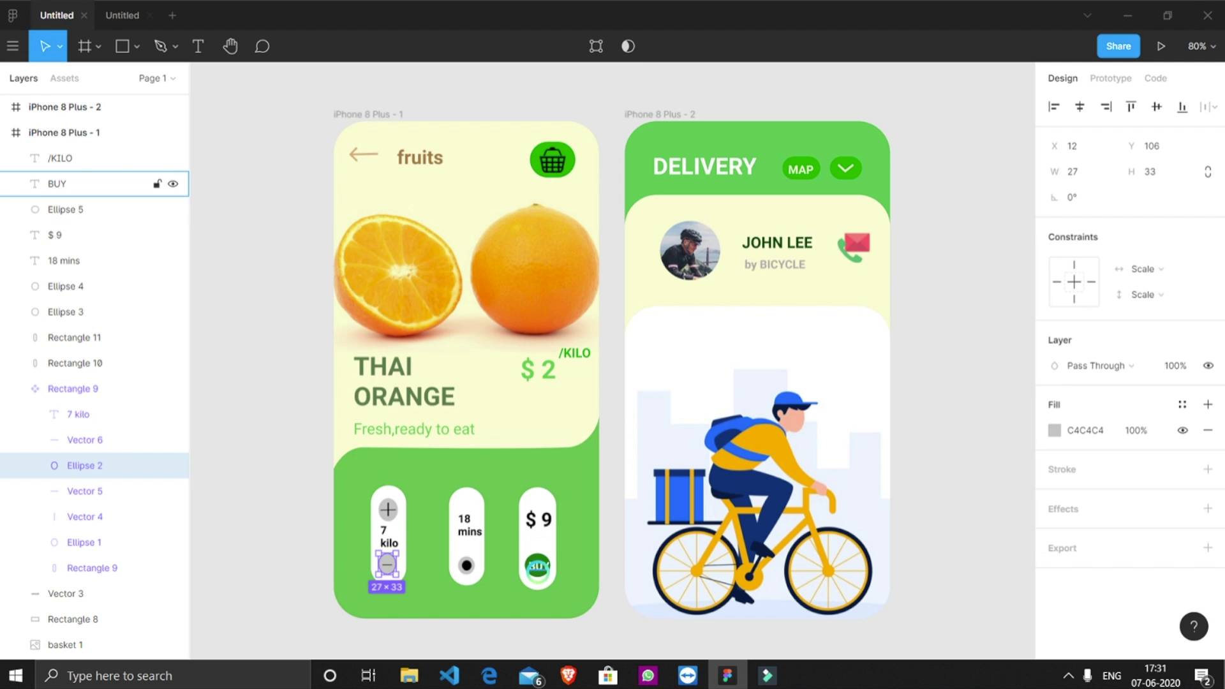
- Back in the working file, draw a text box left of the phone screen with font size 18
{"action": "left_click", "coordinate": [121, 15]}
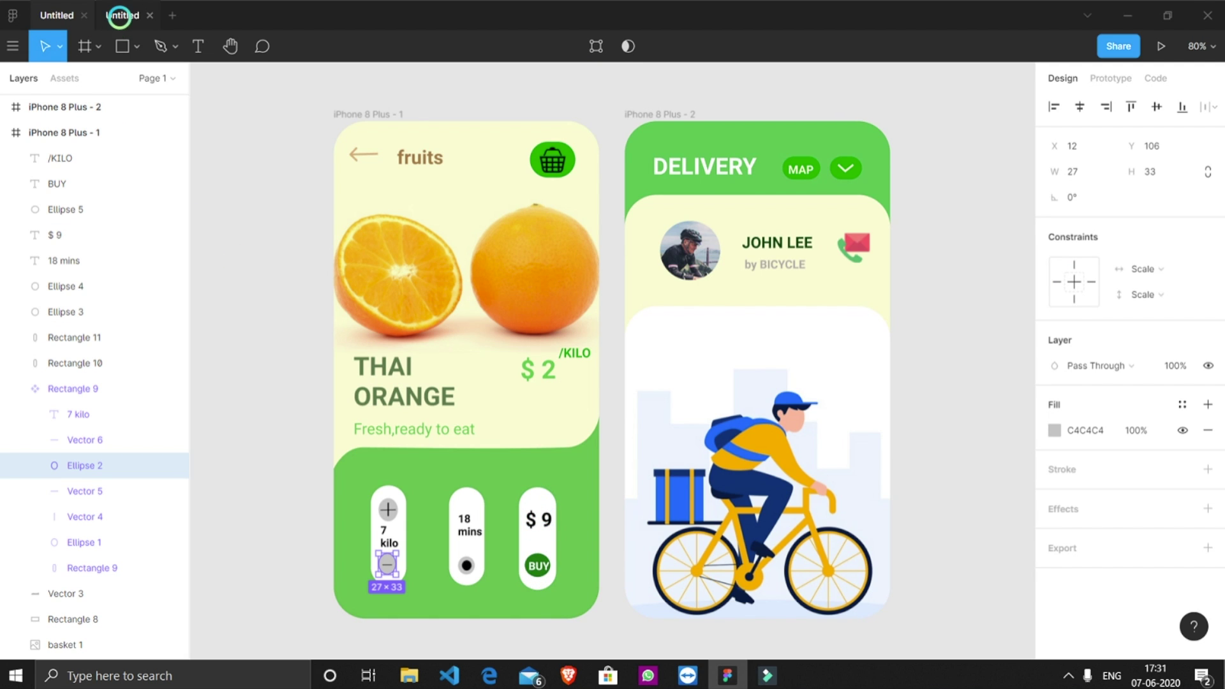
{"action": "left_click", "coordinate": [194, 46]}
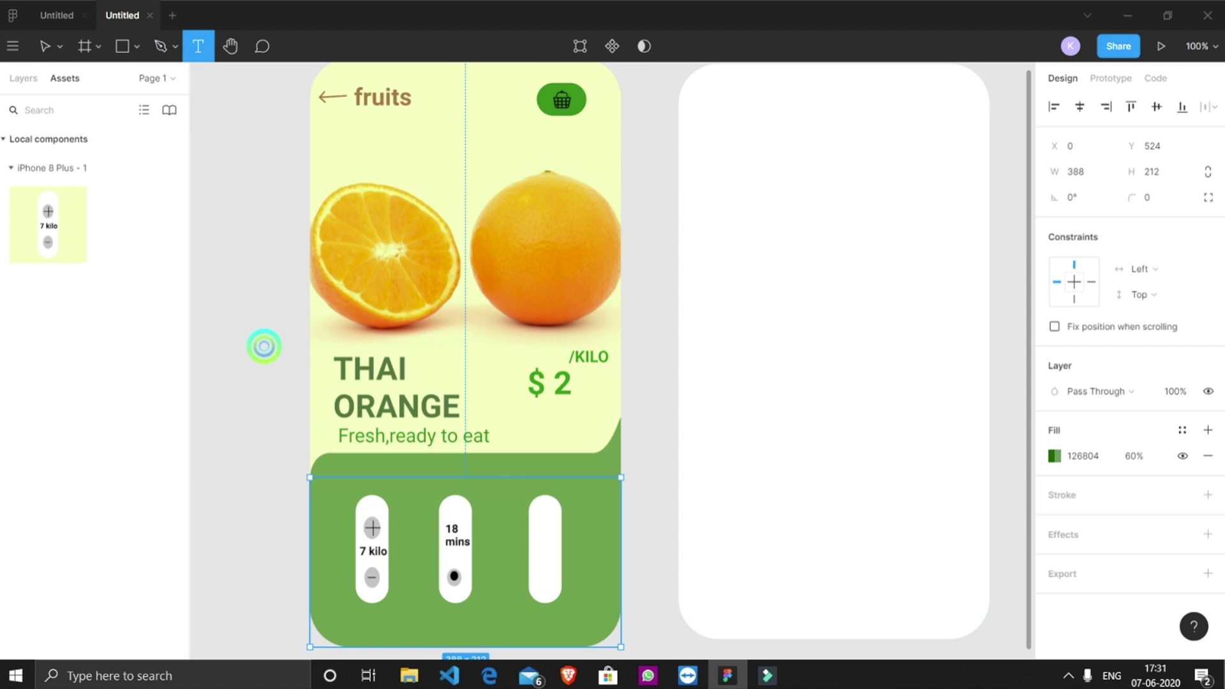
{"action": "left_click_drag", "start_coordinate": [247, 322], "coordinate": [271, 344]}
{"action": "left_click", "coordinate": [1161, 353]}
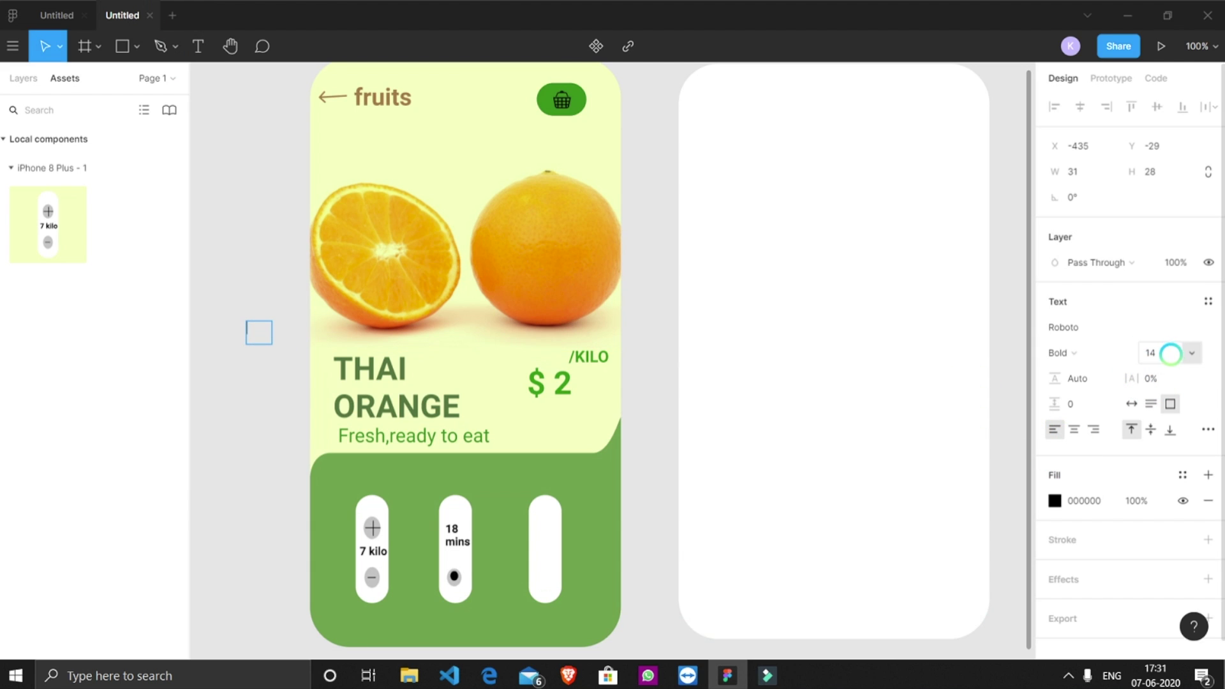
{"action": "key", "text": "BackSpace"}
{"action": "type", "text": "18"}
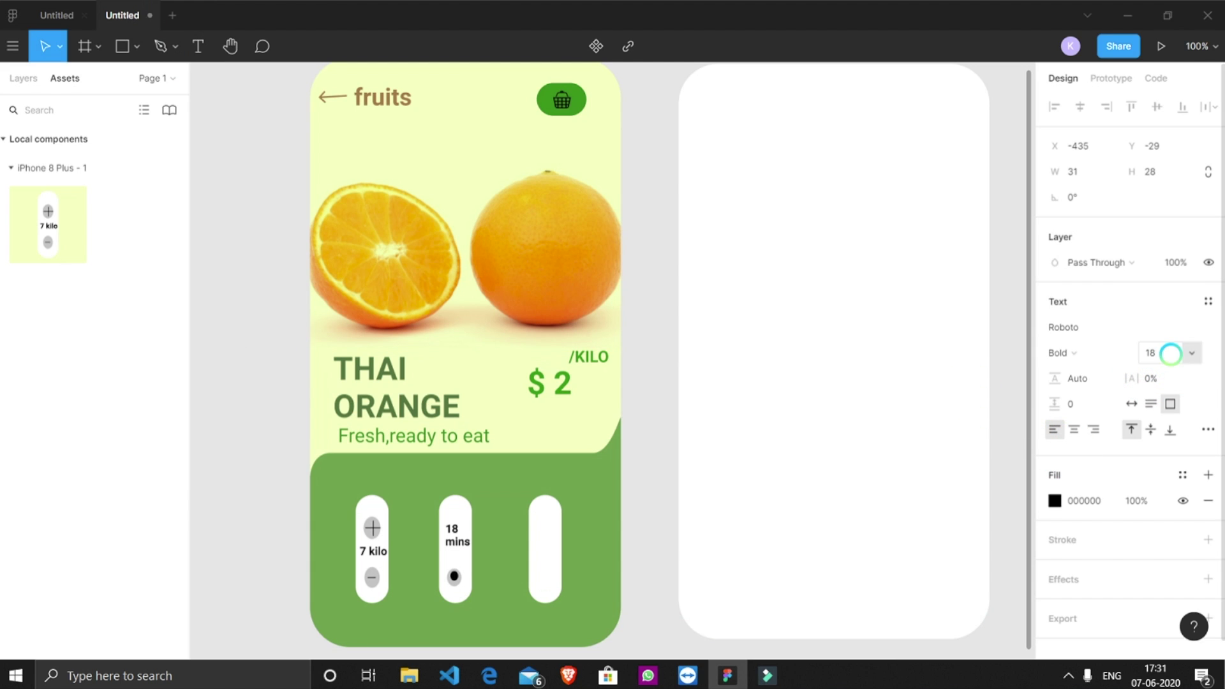
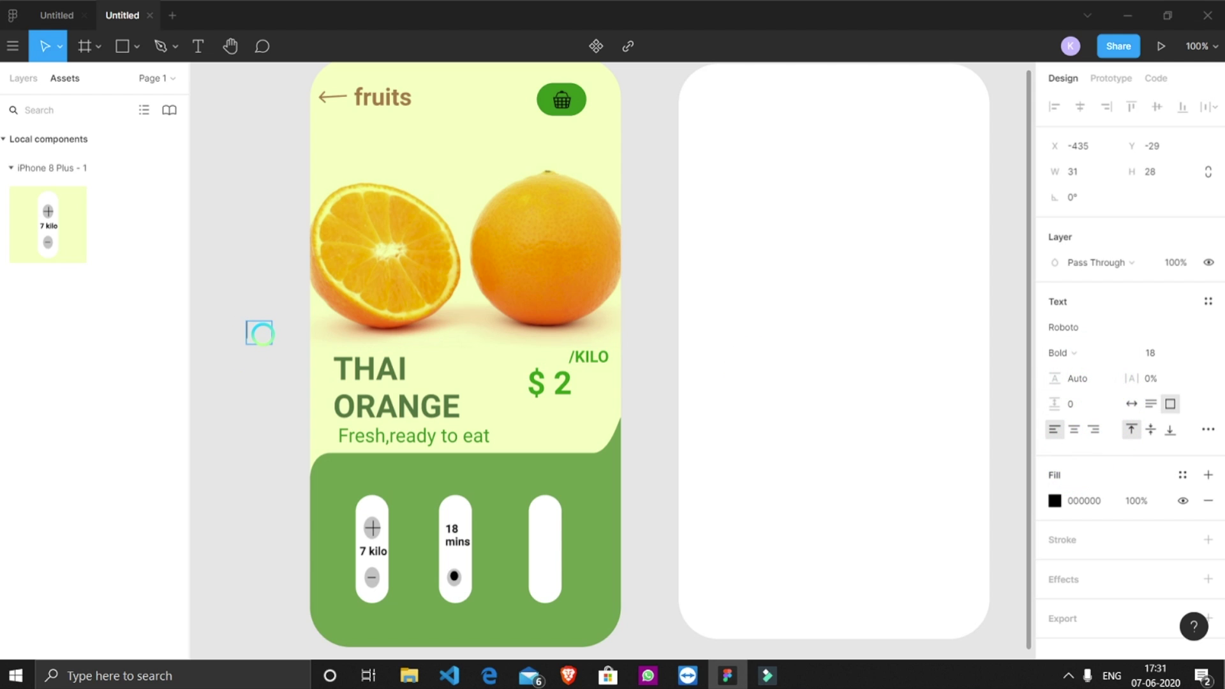
- Set the $9 price to font size 24 and move it into the third white pill
{"action": "left_click", "coordinate": [56, 8]}
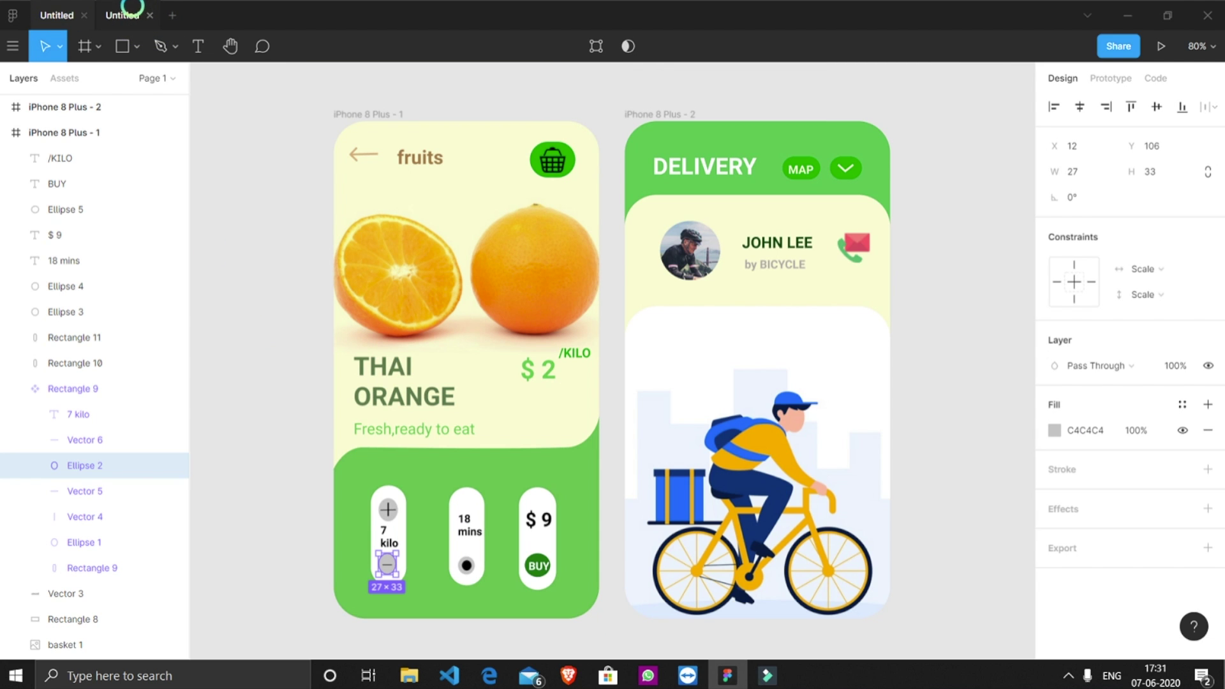
{"action": "left_click", "coordinate": [130, 11]}
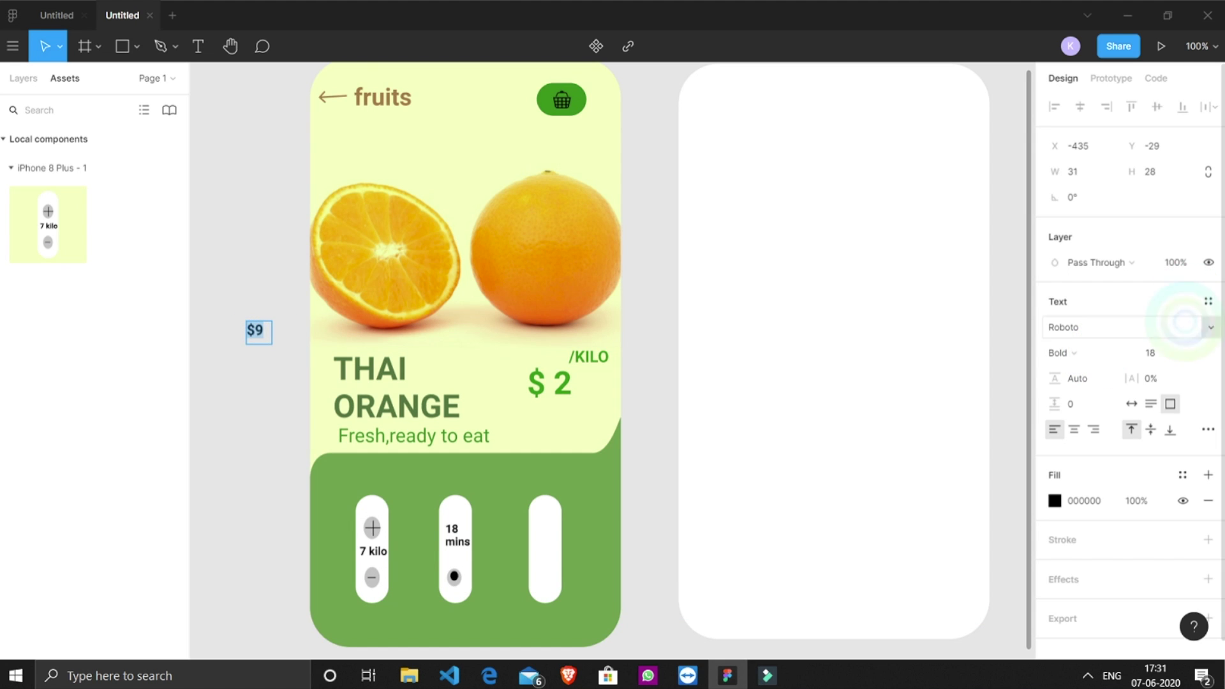
{"action": "left_click", "coordinate": [1162, 353]}
{"action": "type", "text": "20"}
{"action": "key", "text": "Return"}
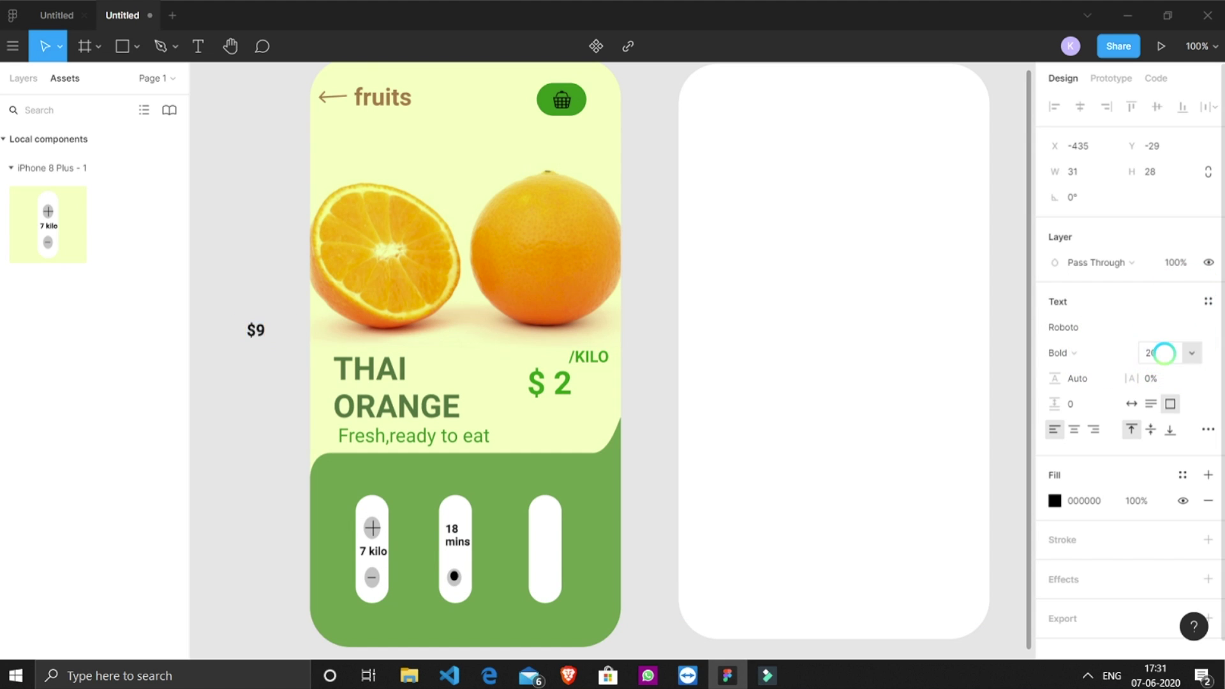
{"action": "left_click", "coordinate": [1164, 353]}
{"action": "type", "text": "24"}
{"action": "key", "text": "Return"}
{"action": "left_click", "coordinate": [259, 330]}
{"action": "left_click_drag", "start_coordinate": [257, 332], "coordinate": [543, 529]}
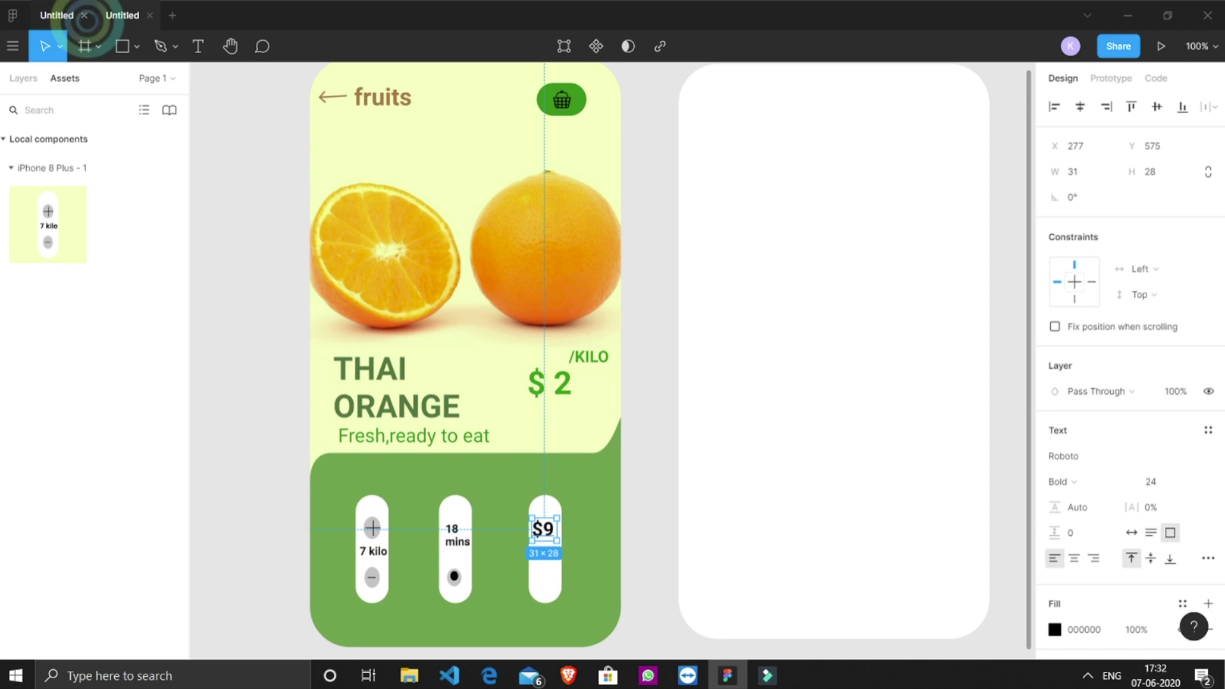
- Draw a small 28×26 ellipse below $9 in the third pill and fill it green 208A0E at 91%
{"action": "left_click", "coordinate": [135, 46]}
{"action": "left_click", "coordinate": [137, 128]}
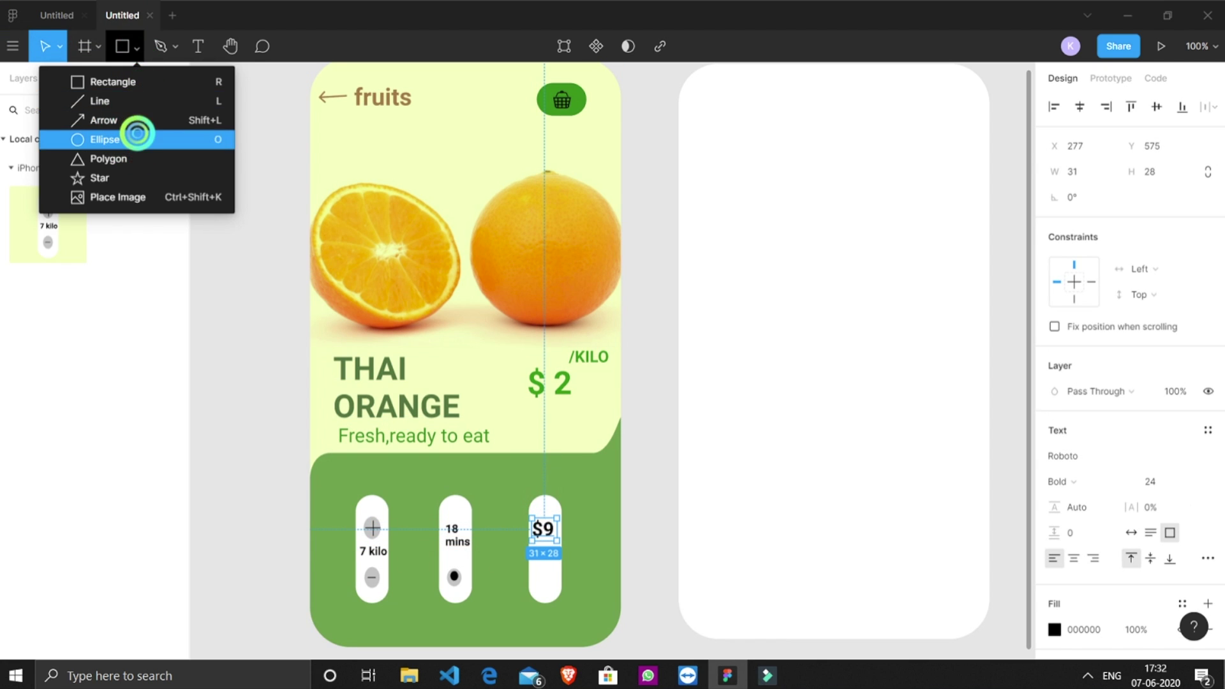
{"action": "left_click_drag", "start_coordinate": [534, 570], "coordinate": [556, 589]}
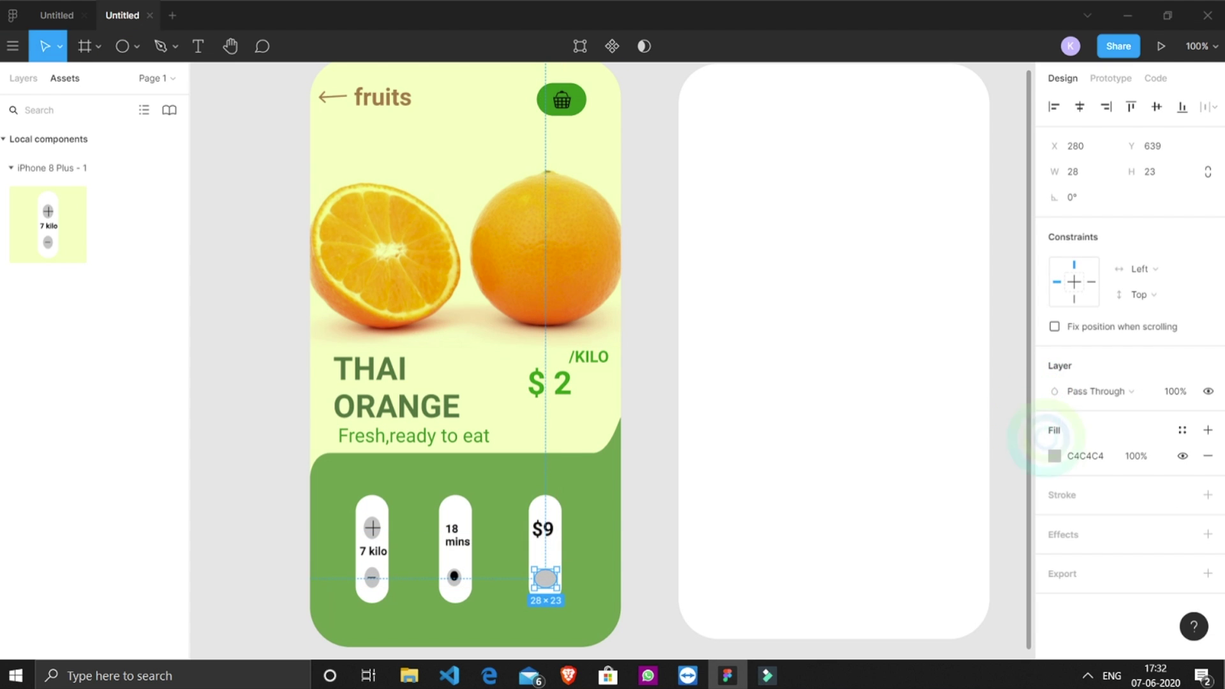
{"action": "left_click", "coordinate": [1052, 457]}
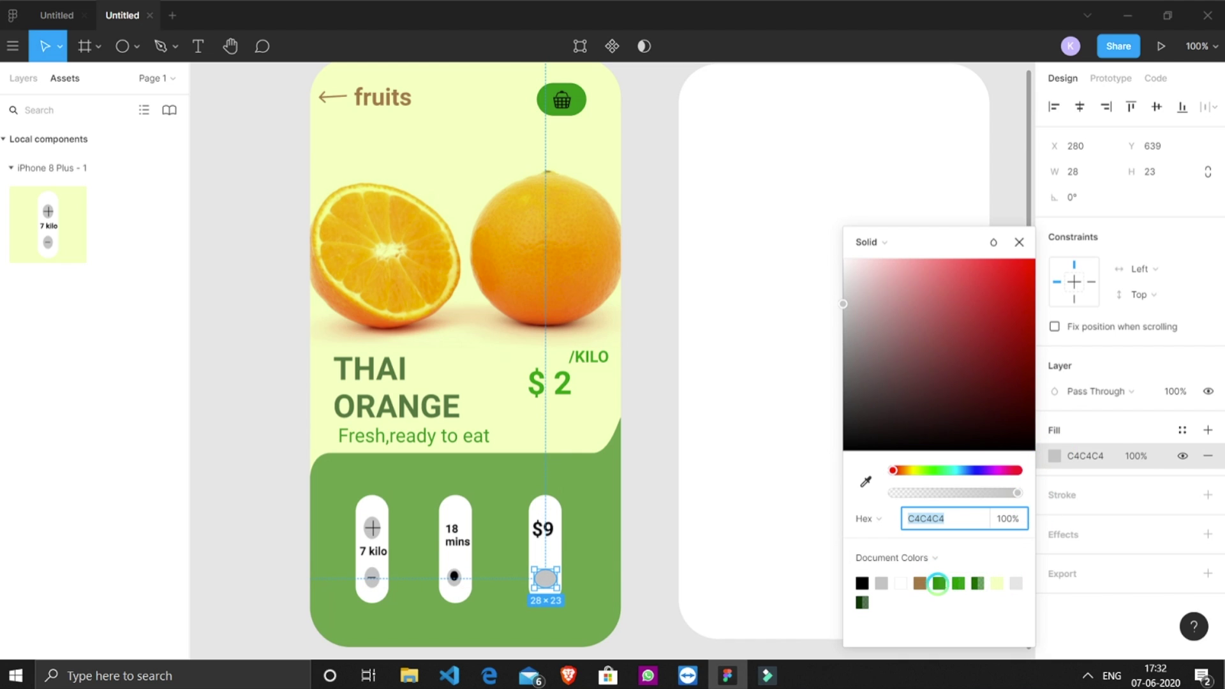
{"action": "left_click", "coordinate": [938, 583]}
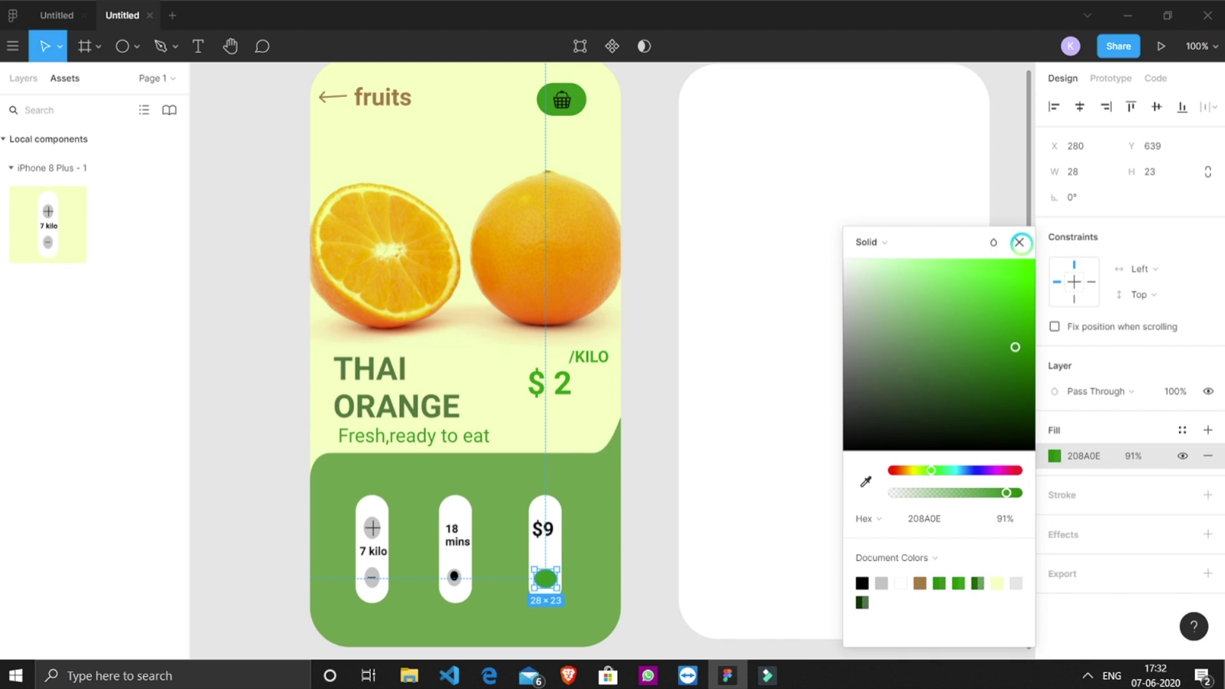
{"action": "left_click", "coordinate": [1019, 241]}
{"action": "left_click", "coordinate": [545, 566]}
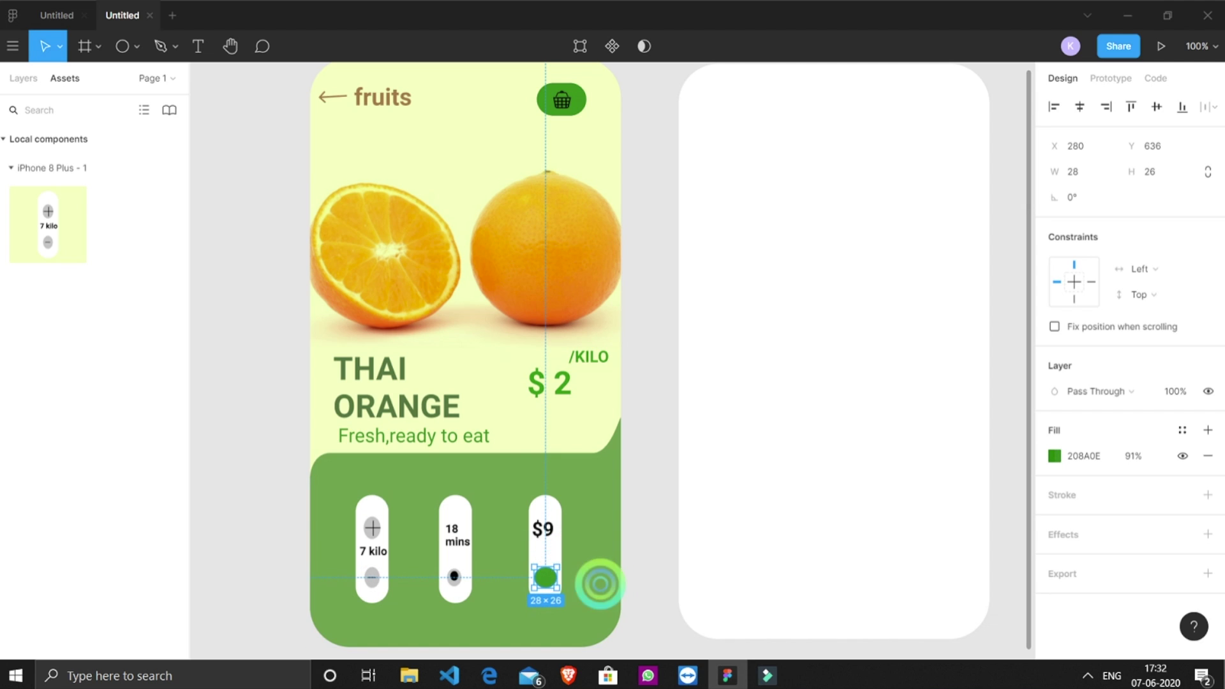
{"action": "left_click", "coordinate": [599, 581]}
{"action": "left_click", "coordinate": [199, 42]}
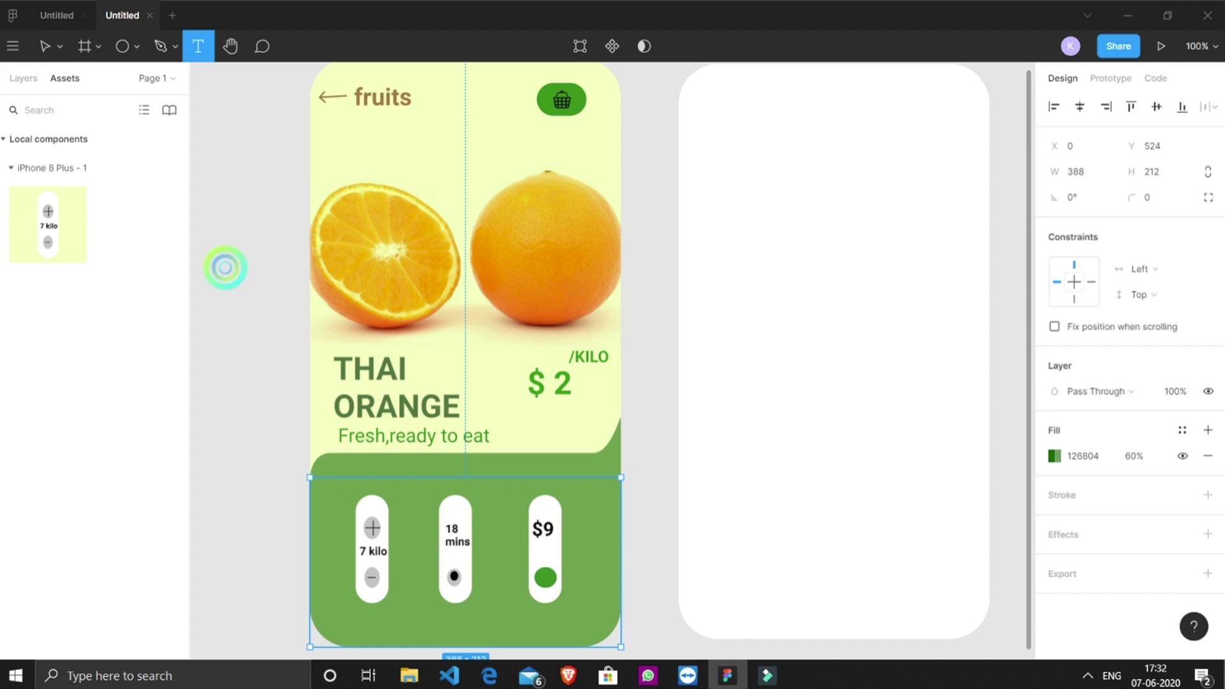
- Create a BUY text label at font size 14 with white FFFFFF fill
{"action": "left_click_drag", "start_coordinate": [225, 274], "coordinate": [259, 296]}
{"action": "type", "text": "BUY"}
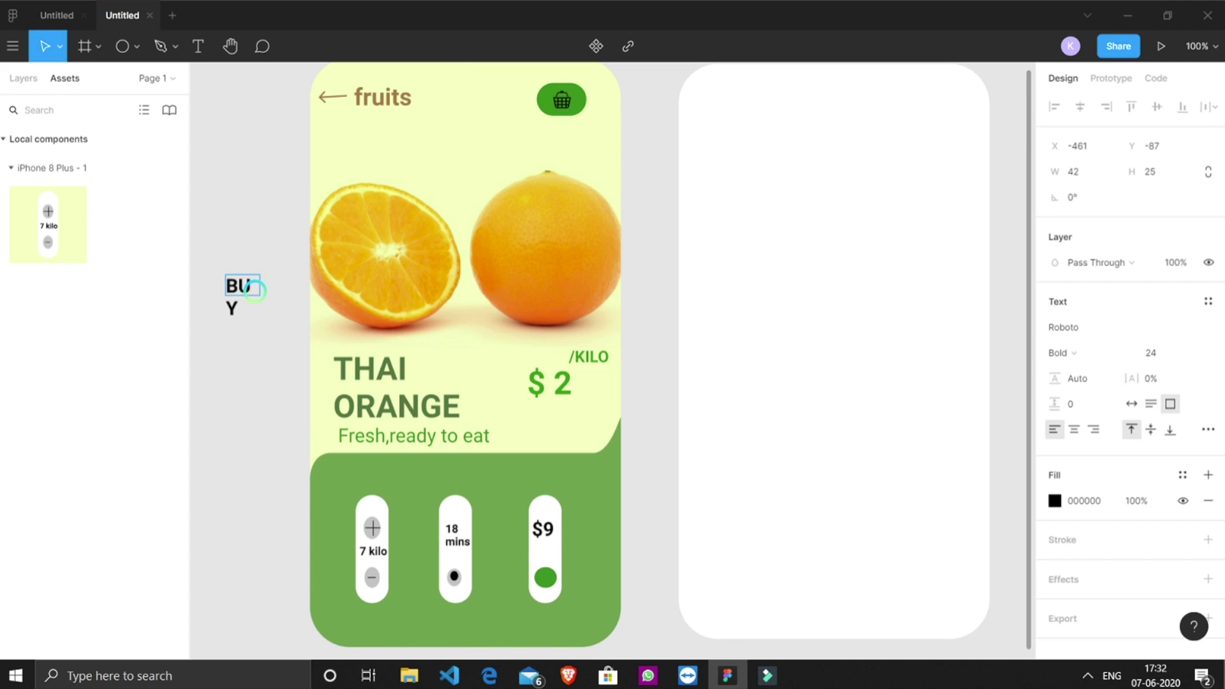
{"action": "double_click", "coordinate": [249, 297]}
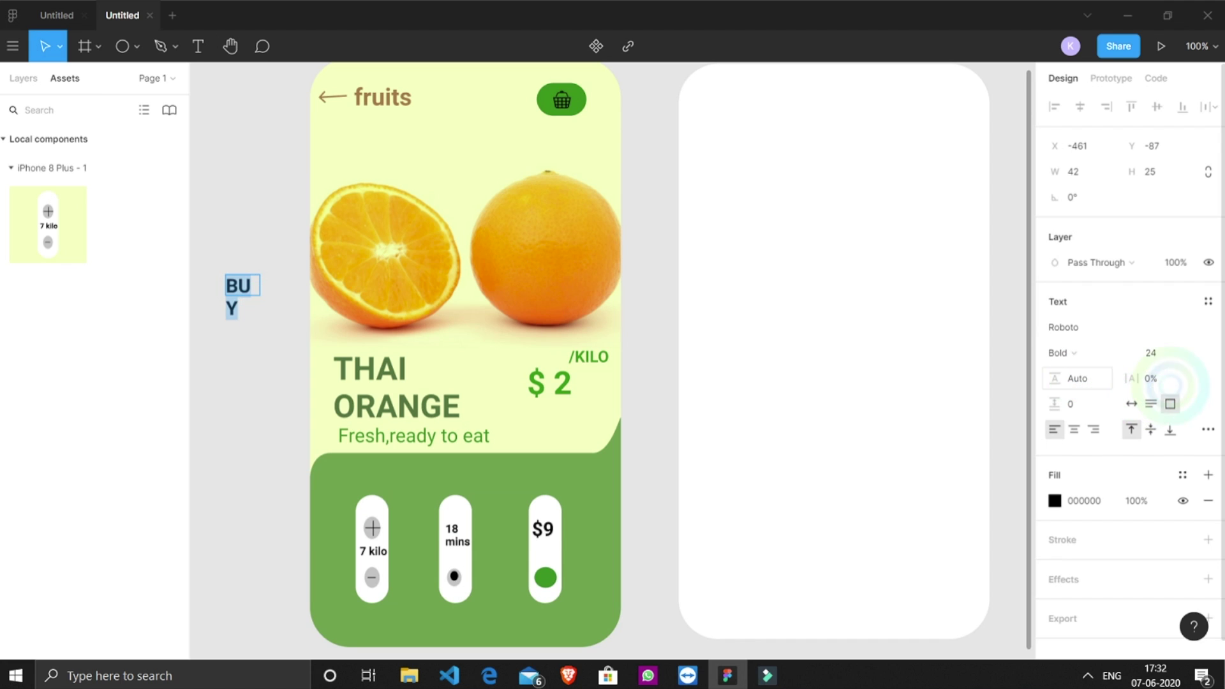
{"action": "left_click", "coordinate": [1190, 352]}
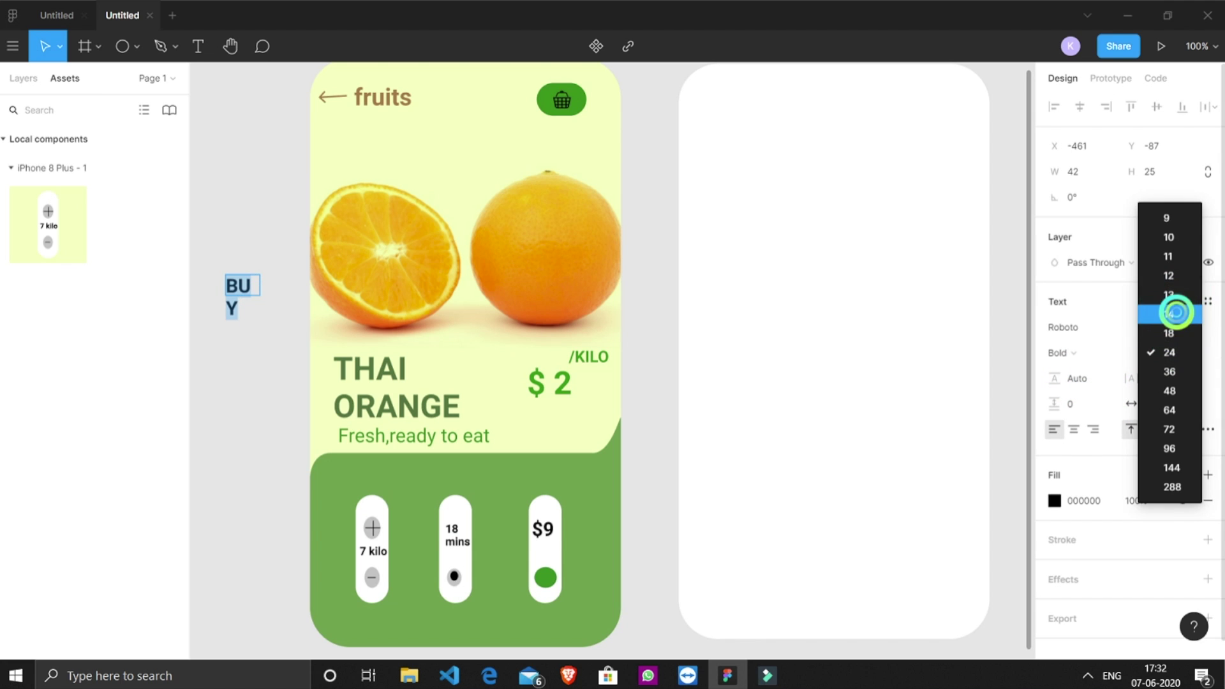
{"action": "left_click", "coordinate": [1177, 312]}
{"action": "left_click", "coordinate": [1079, 501]}
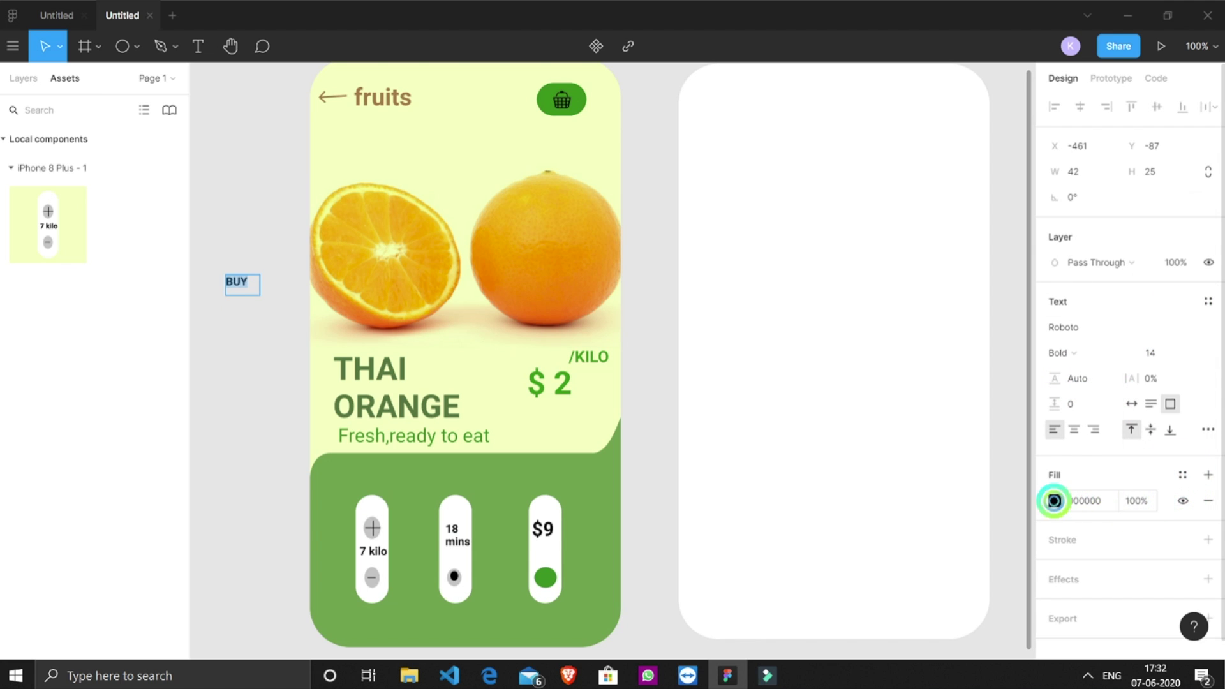
{"action": "left_click", "coordinate": [1054, 501]}
{"action": "left_click", "coordinate": [882, 583]}
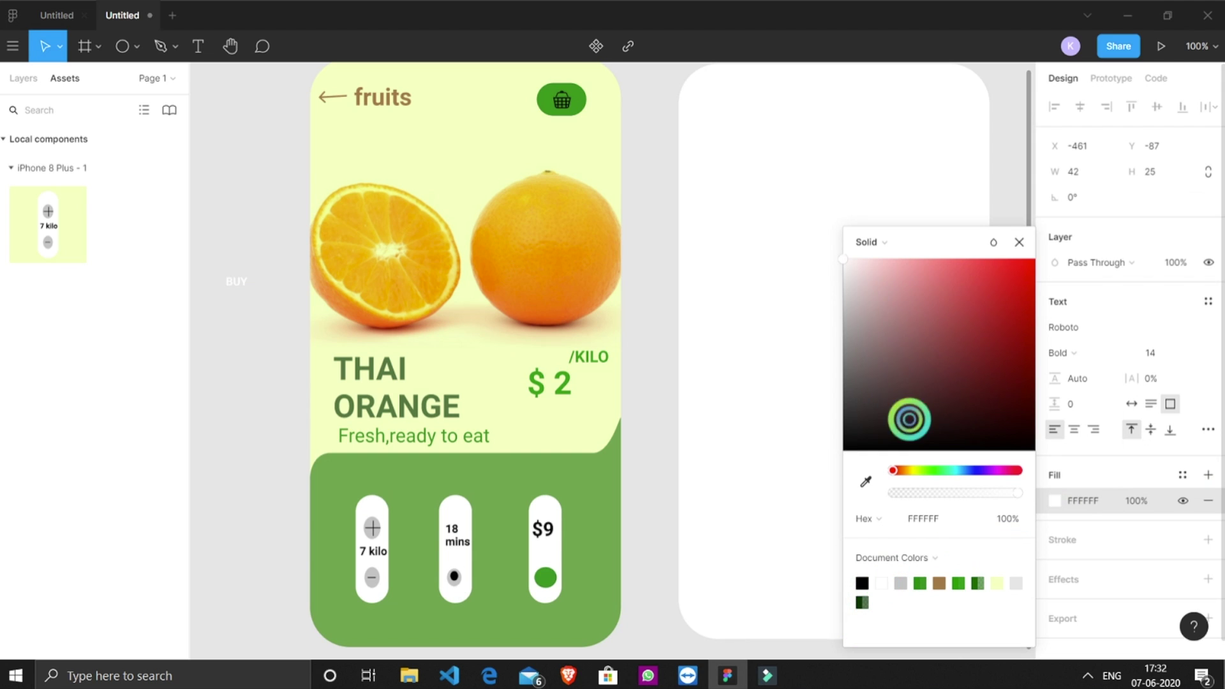
{"action": "left_click", "coordinate": [1018, 241]}
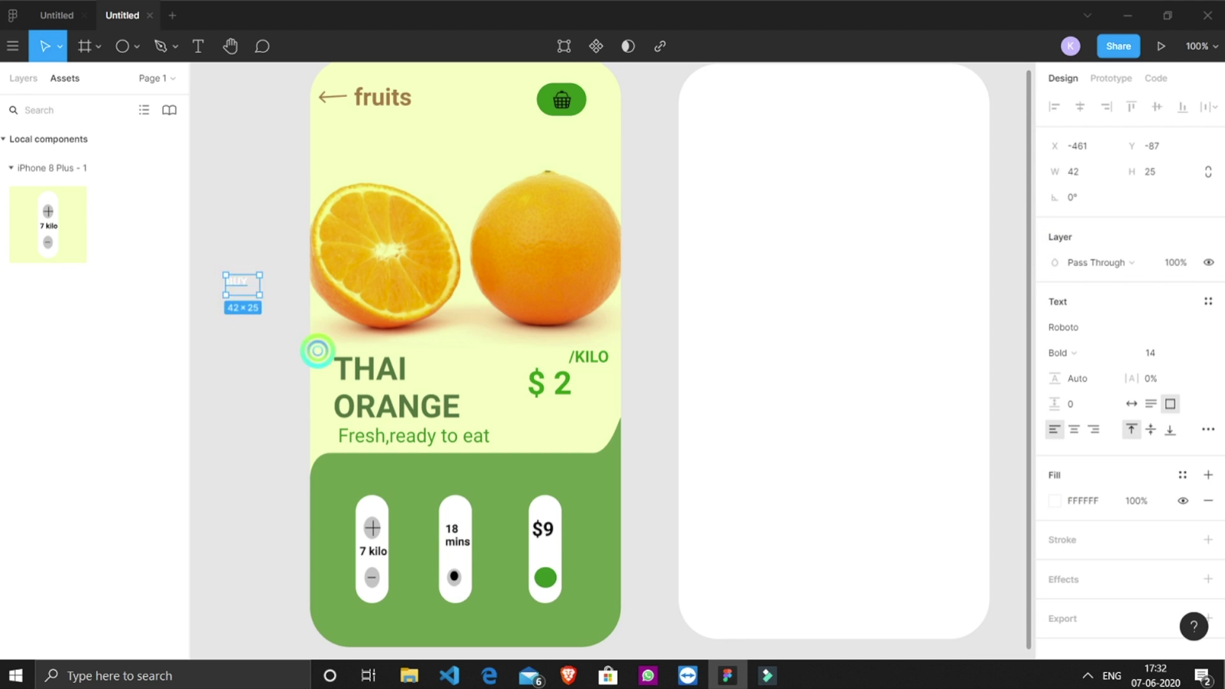
- Move the BUY label onto the green circle in the third pill
{"action": "left_click_drag", "start_coordinate": [241, 285], "coordinate": [403, 439]}
{"action": "left_click_drag", "start_coordinate": [520, 560], "coordinate": [549, 579]}
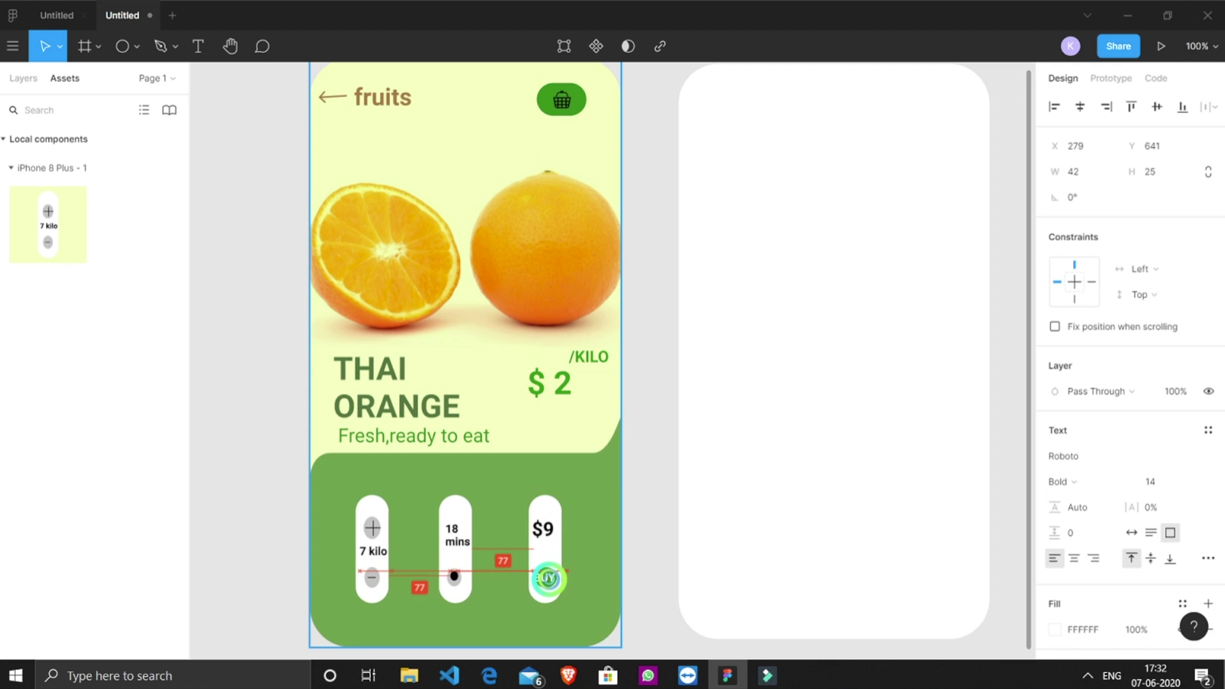
{"action": "left_click", "coordinate": [615, 580]}
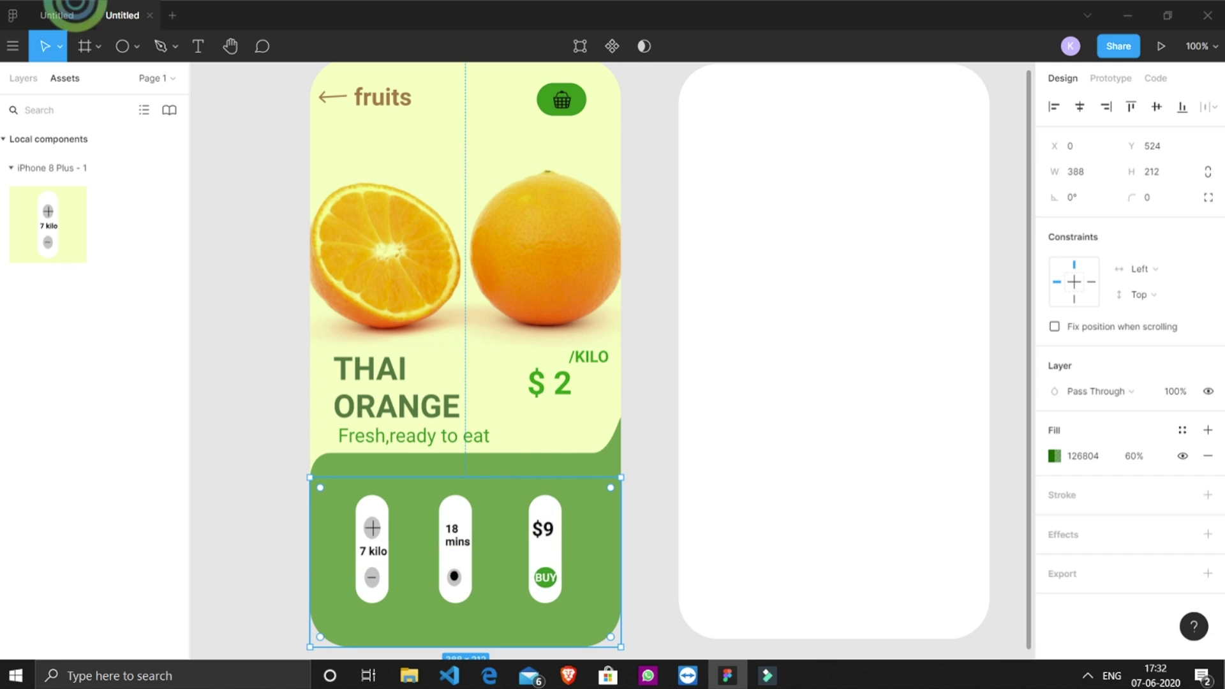
{"action": "left_click", "coordinate": [67, 9]}
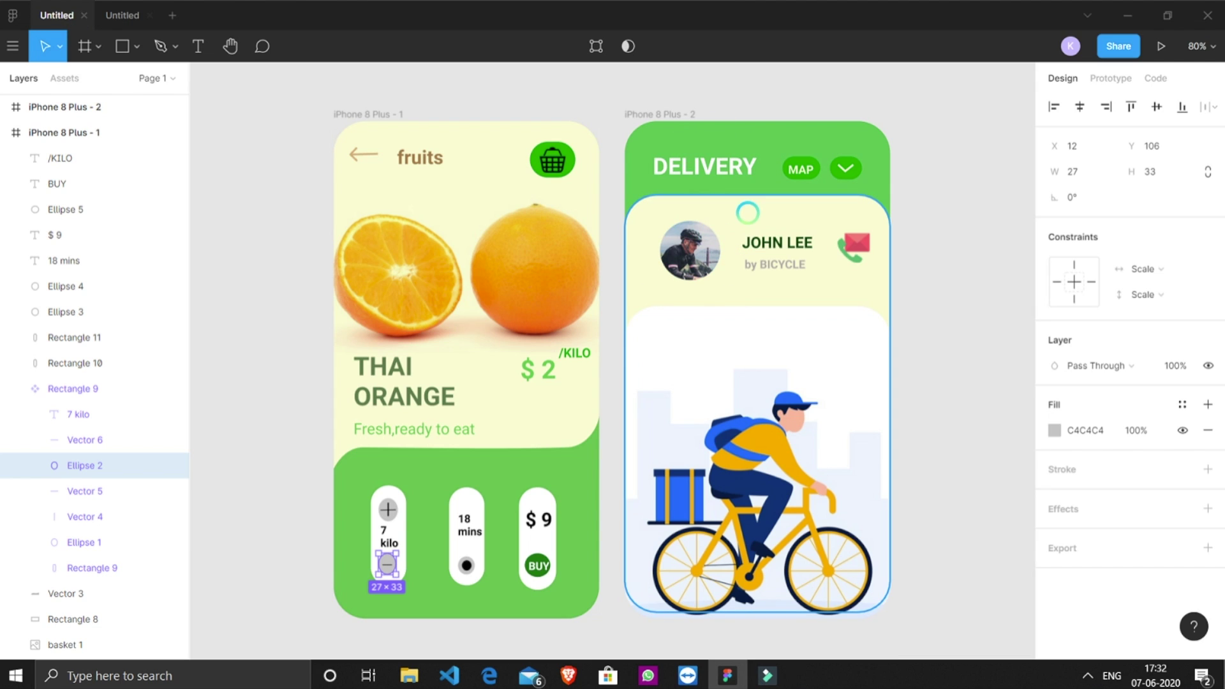
{"action": "left_click", "coordinate": [110, 12]}
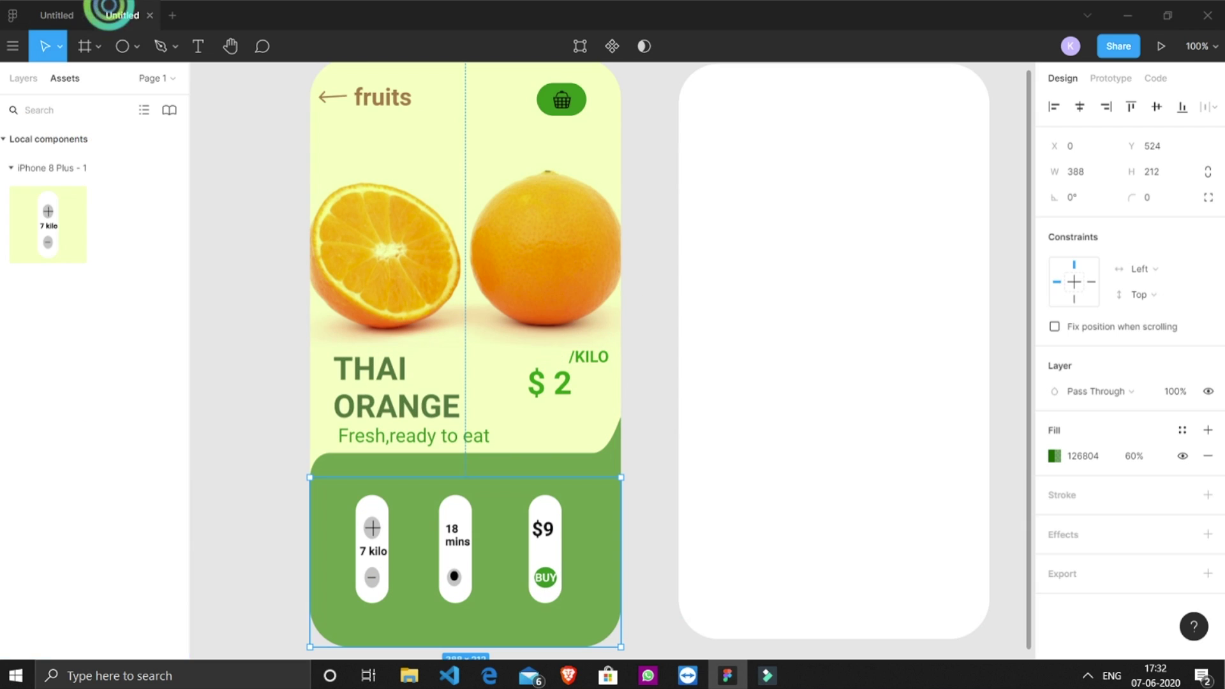
- Draw a large rectangle on the second screen and give it a 50 corner radius
{"action": "left_click", "coordinate": [136, 46]}
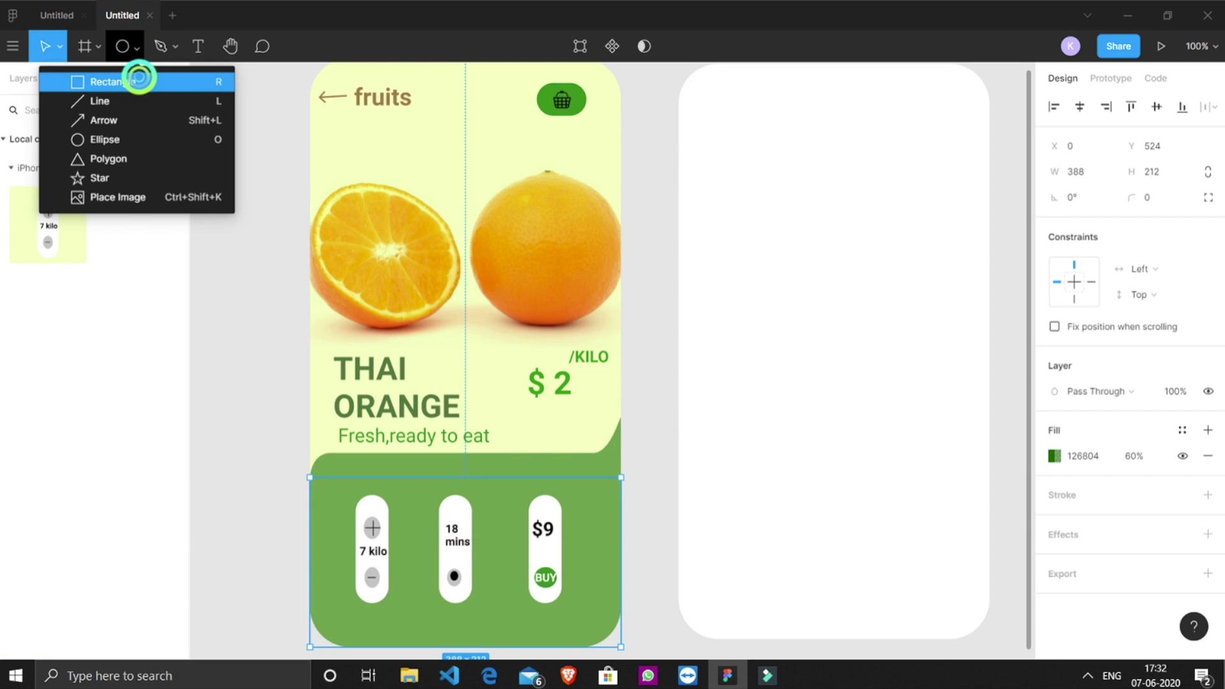
{"action": "left_click", "coordinate": [134, 81]}
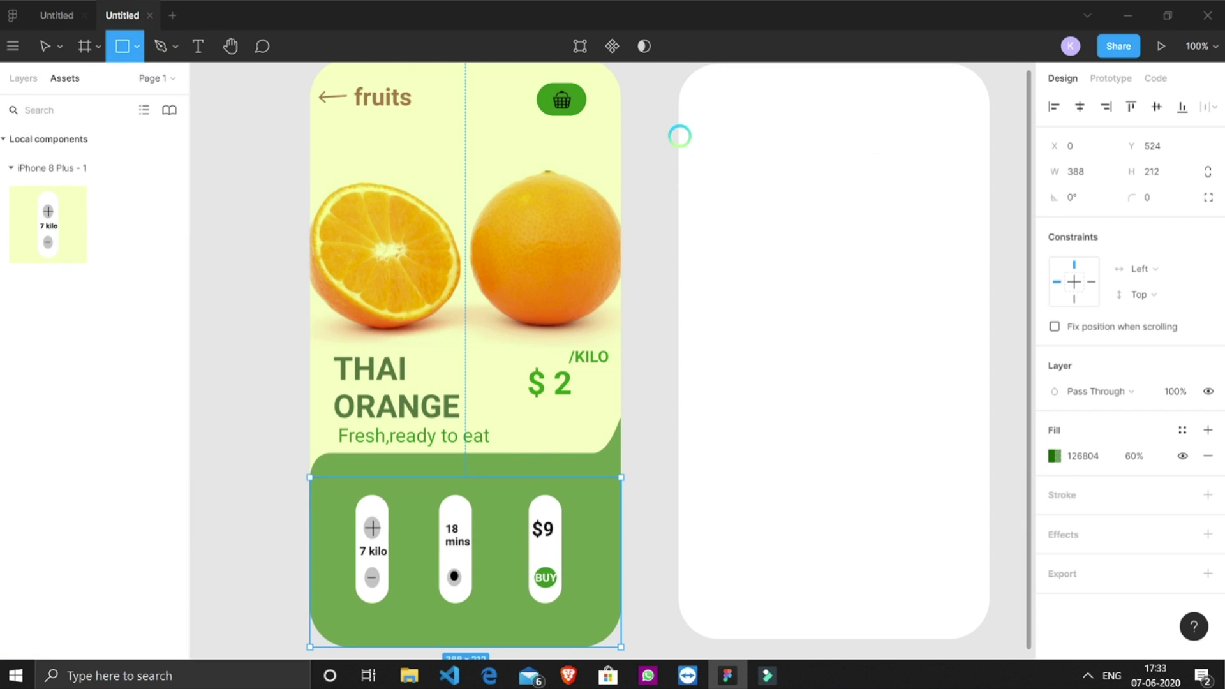
{"action": "left_click_drag", "start_coordinate": [677, 136], "coordinate": [994, 564]}
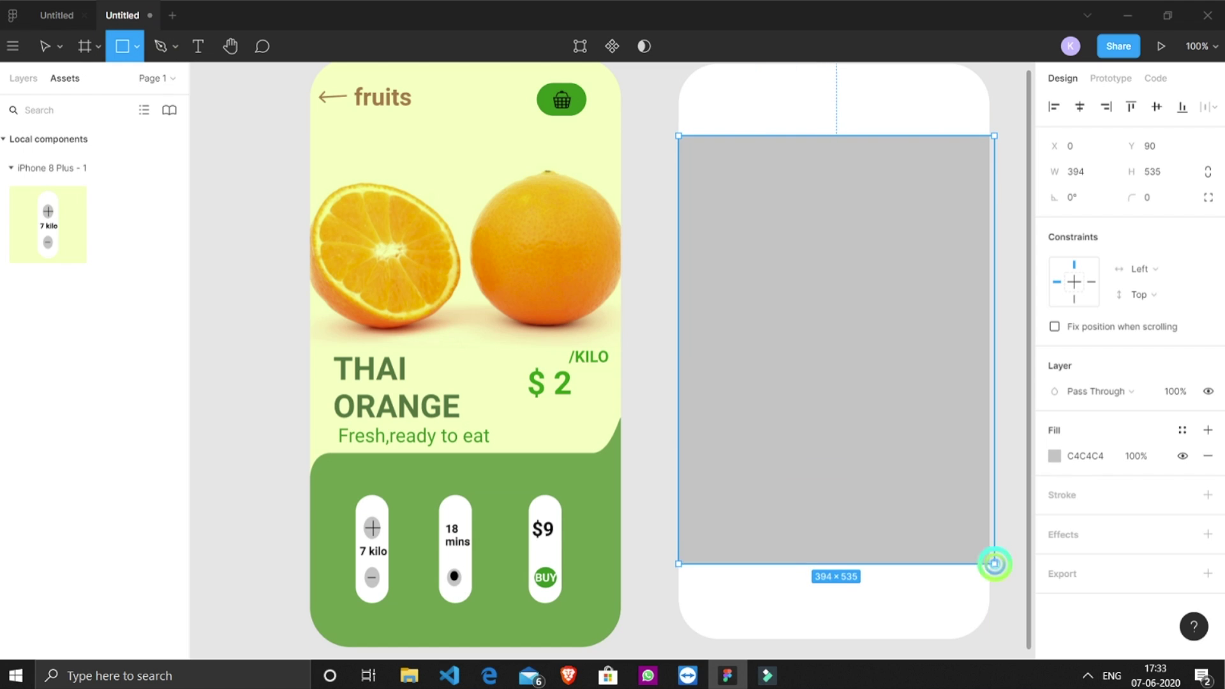
{"action": "left_click_drag", "start_coordinate": [994, 564], "coordinate": [1002, 639]}
{"action": "left_click", "coordinate": [1138, 206]}
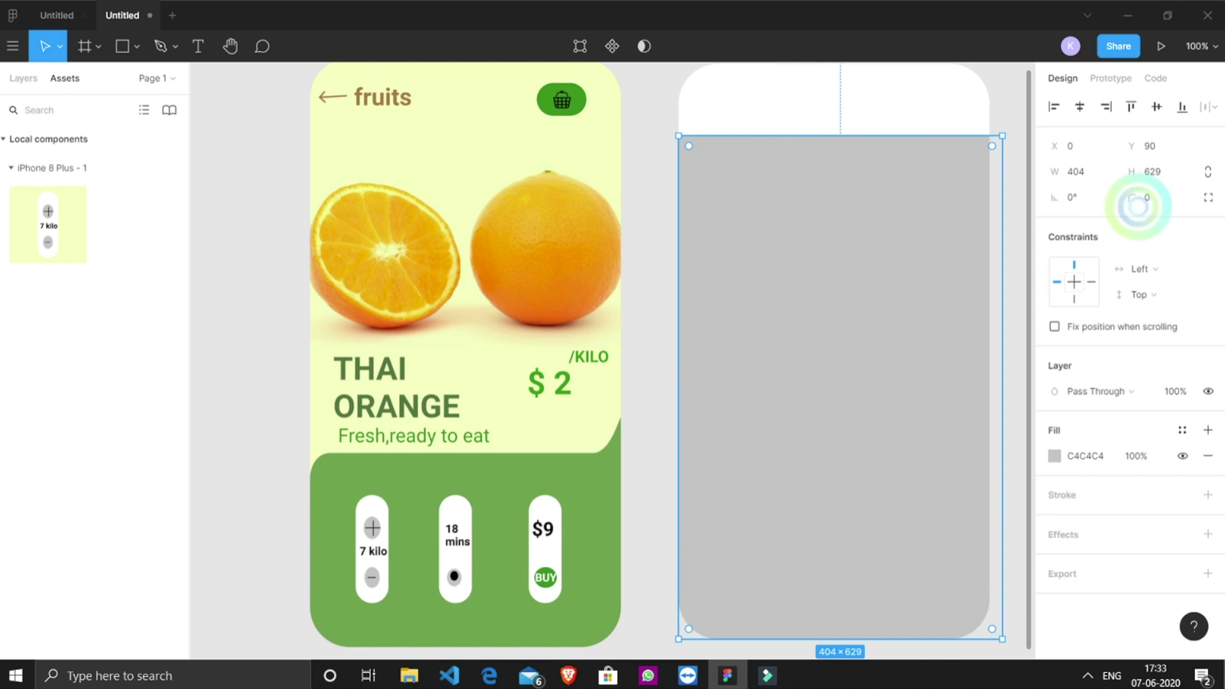
{"action": "left_click", "coordinate": [1160, 194]}
{"action": "type", "text": "50"}
{"action": "key", "text": "Return"}
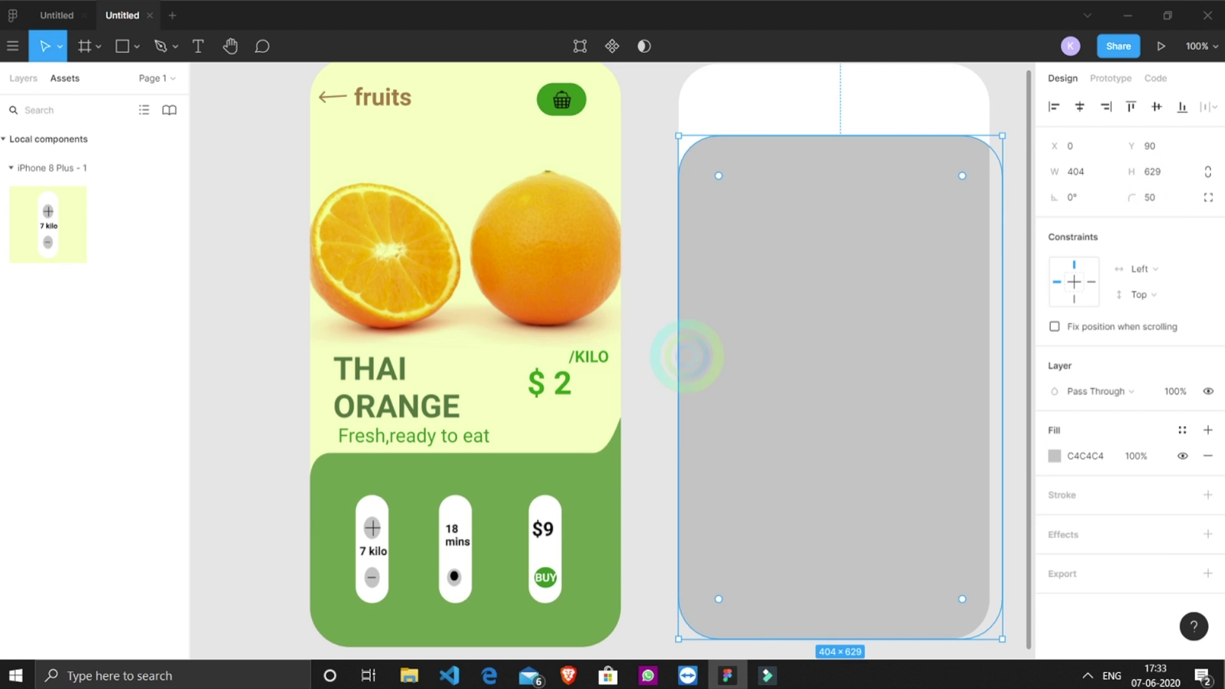
- Nudge the grey panel into place and stretch its bottom edge to 404×641
{"action": "left_click_drag", "start_coordinate": [739, 333], "coordinate": [733, 324]}
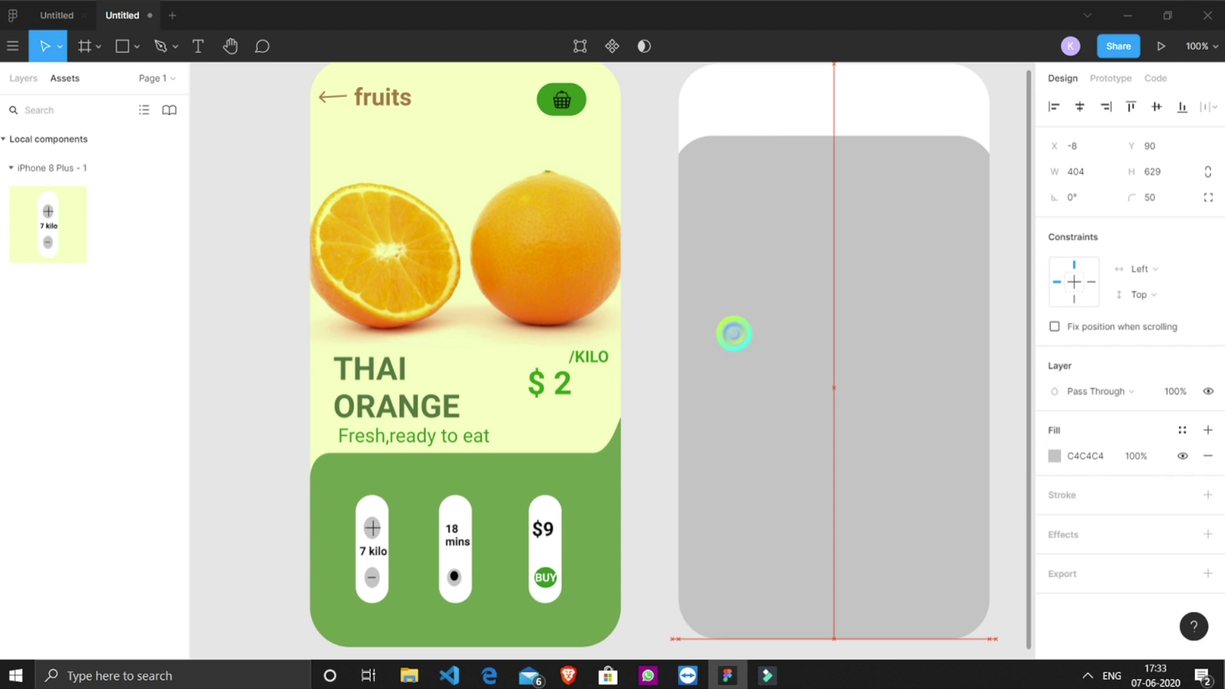
{"action": "left_click_drag", "start_coordinate": [732, 324], "coordinate": [732, 325]}
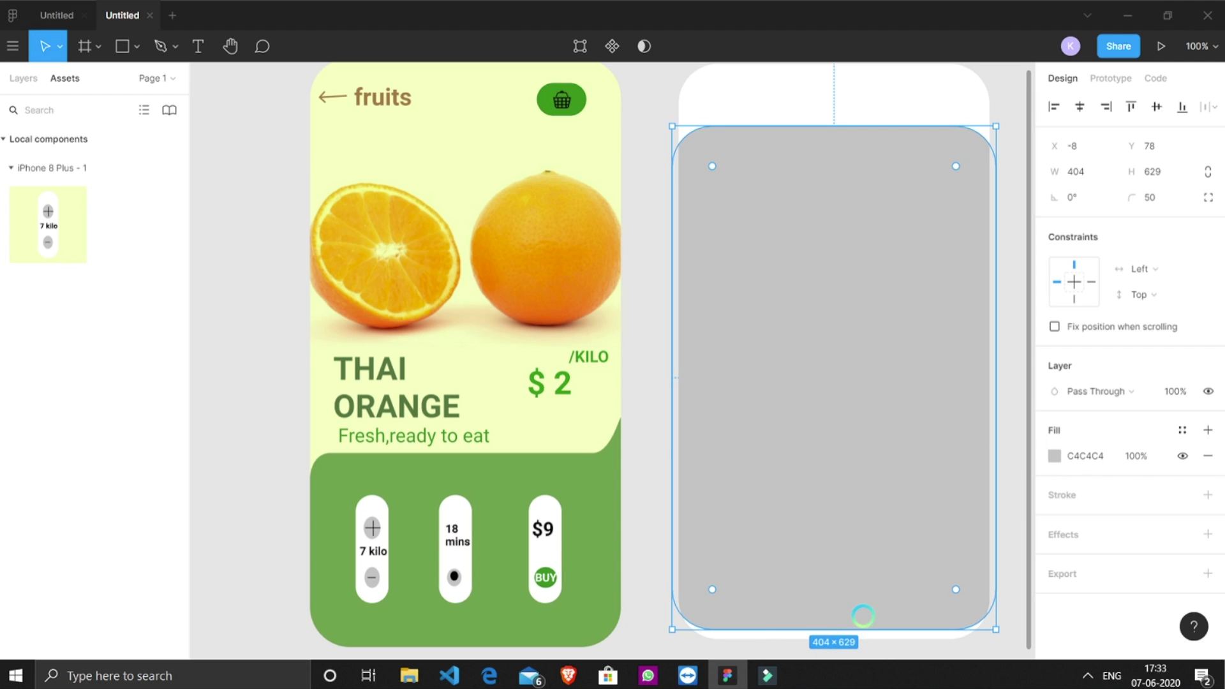
{"action": "left_click_drag", "start_coordinate": [865, 631], "coordinate": [865, 639]}
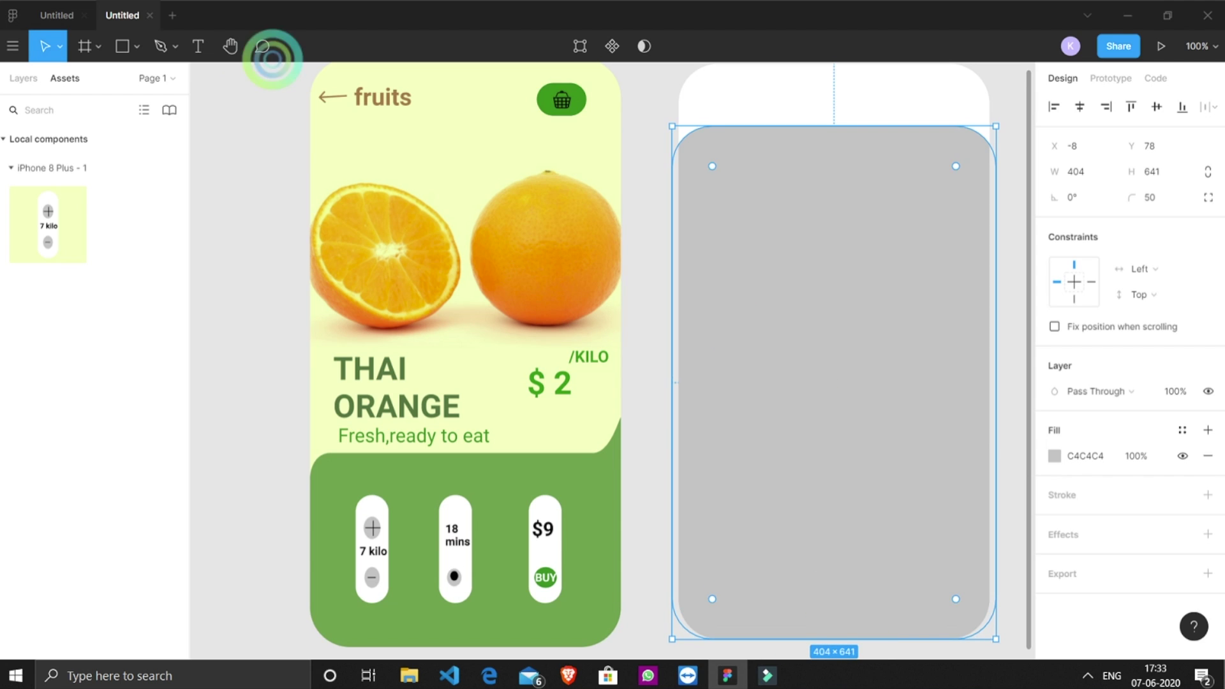
{"action": "left_click", "coordinate": [135, 50]}
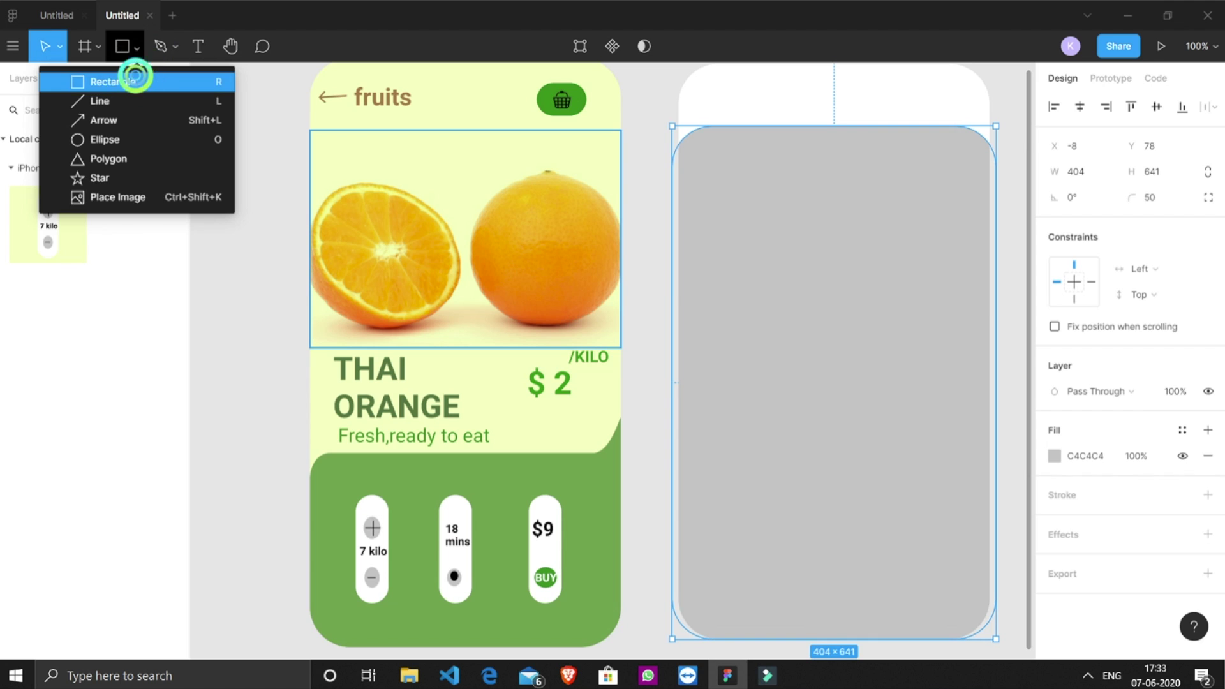
- Draw a rectangle across the lower second screen with 50 corner radius and white FFFFFF fill
{"action": "left_click", "coordinate": [133, 81]}
{"action": "left_click_drag", "start_coordinate": [678, 215], "coordinate": [1000, 638]}
{"action": "left_click", "coordinate": [1148, 197]}
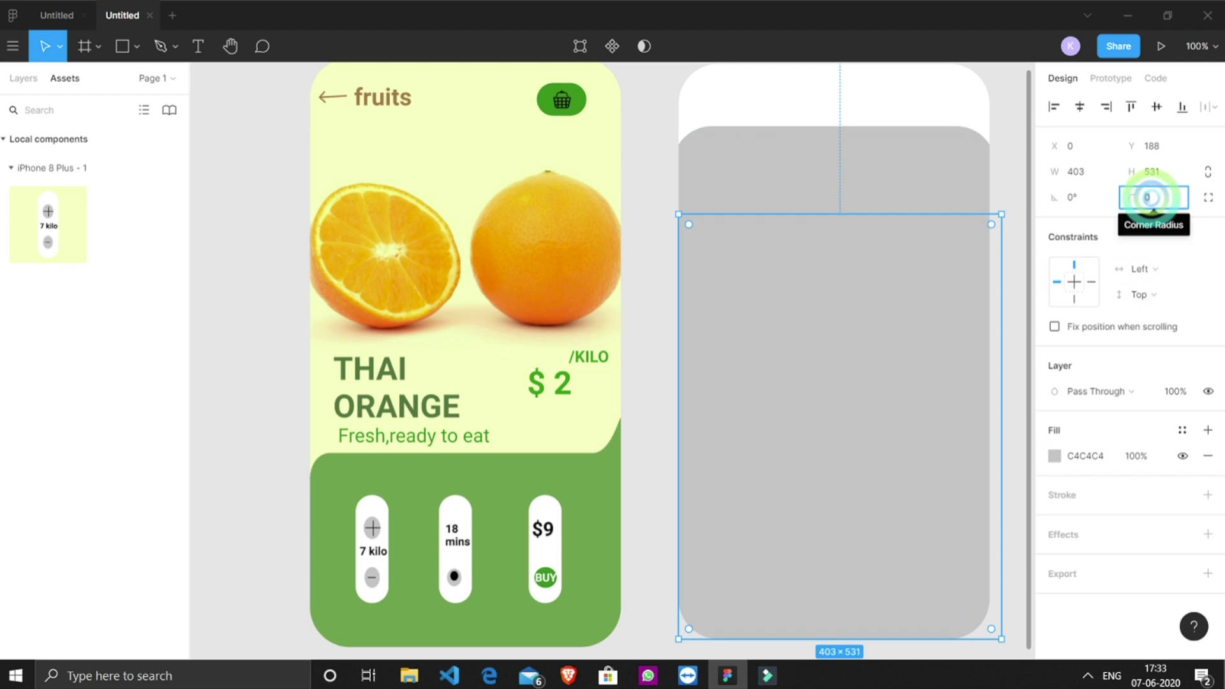
{"action": "key", "text": "Return"}
{"action": "key", "text": "Escape"}
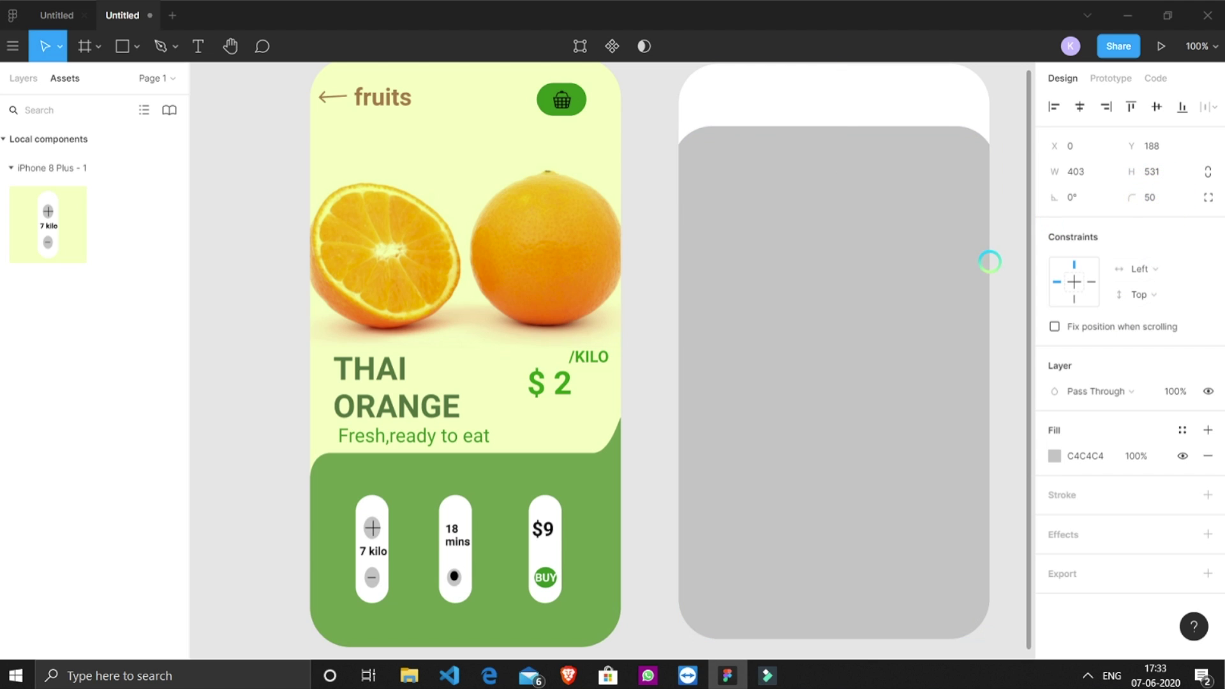
{"action": "left_click", "coordinate": [987, 262]}
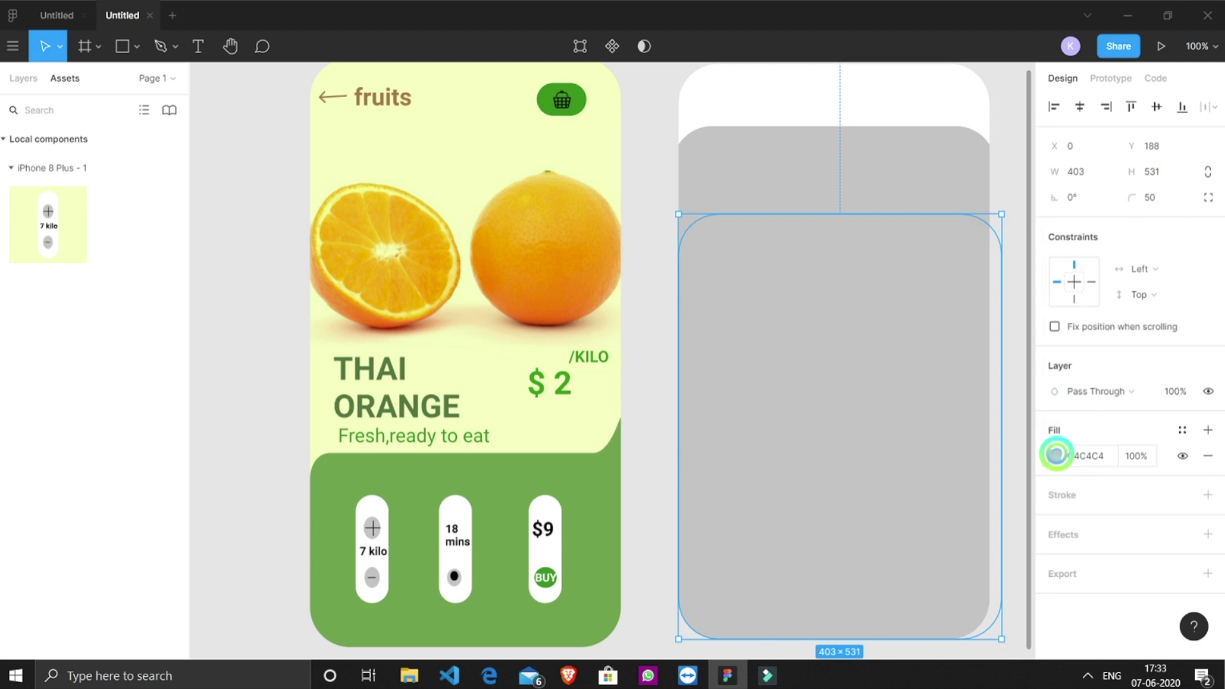
{"action": "left_click", "coordinate": [1055, 454]}
{"action": "left_click", "coordinate": [987, 513]}
{"action": "left_click", "coordinate": [896, 581]}
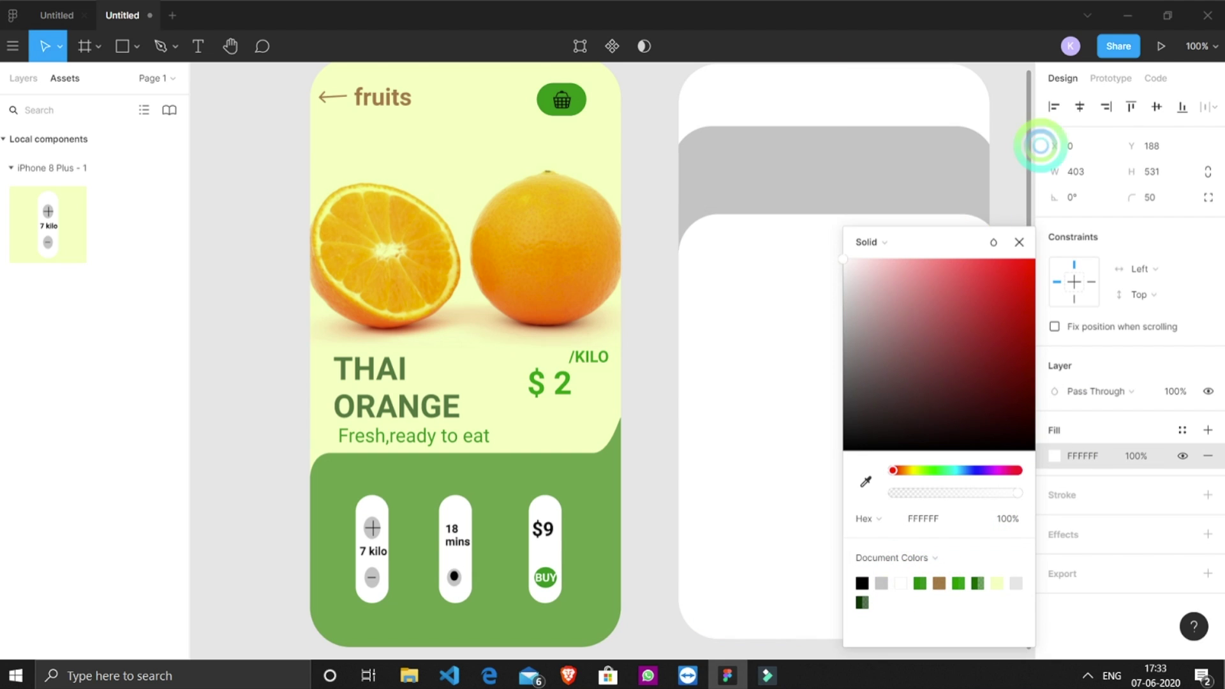
{"action": "left_click", "coordinate": [1019, 242]}
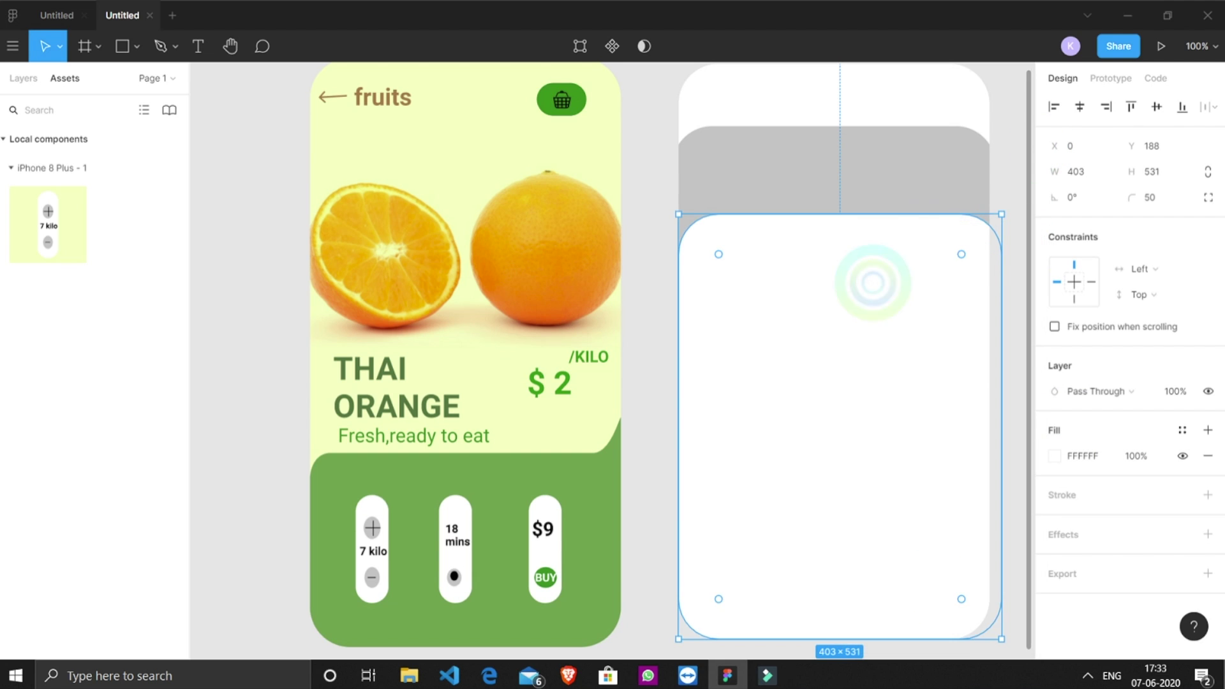
- Lower the white panel's top edge to Y 212 and the grey panel's to Y 108
{"action": "scroll", "coordinate": [869, 278], "scroll_direction": "up", "scroll_amount": 1}
{"action": "left_click", "coordinate": [57, 14]}
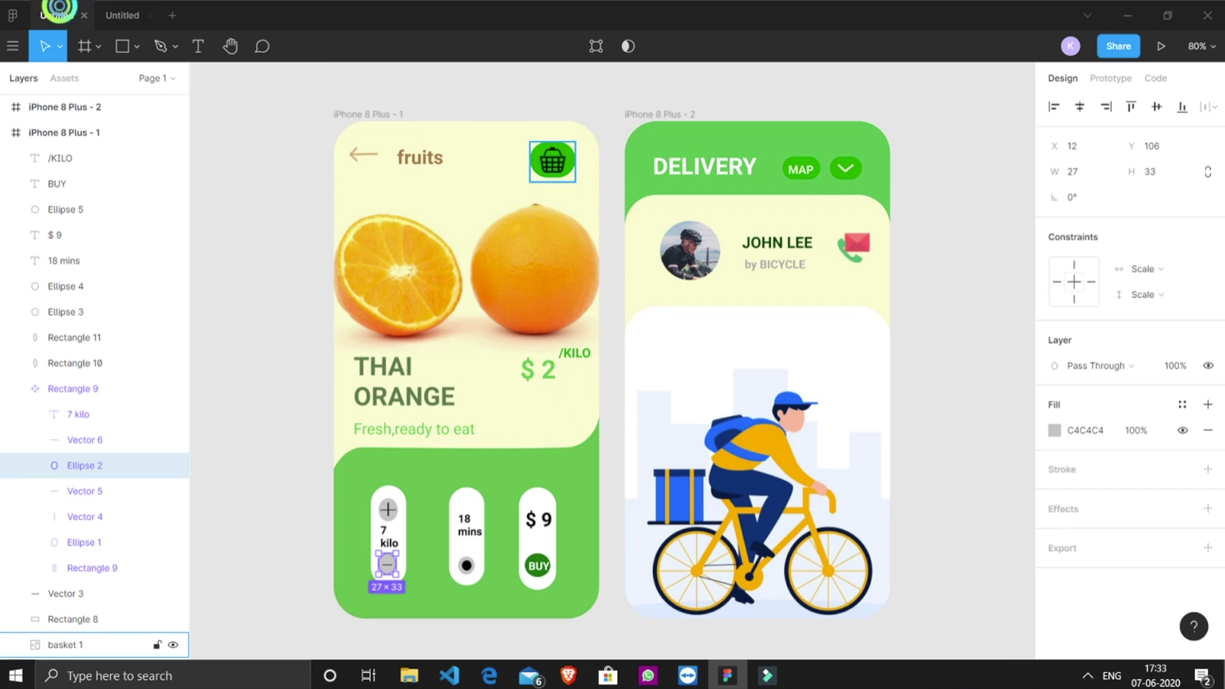
{"action": "left_click", "coordinate": [121, 16]}
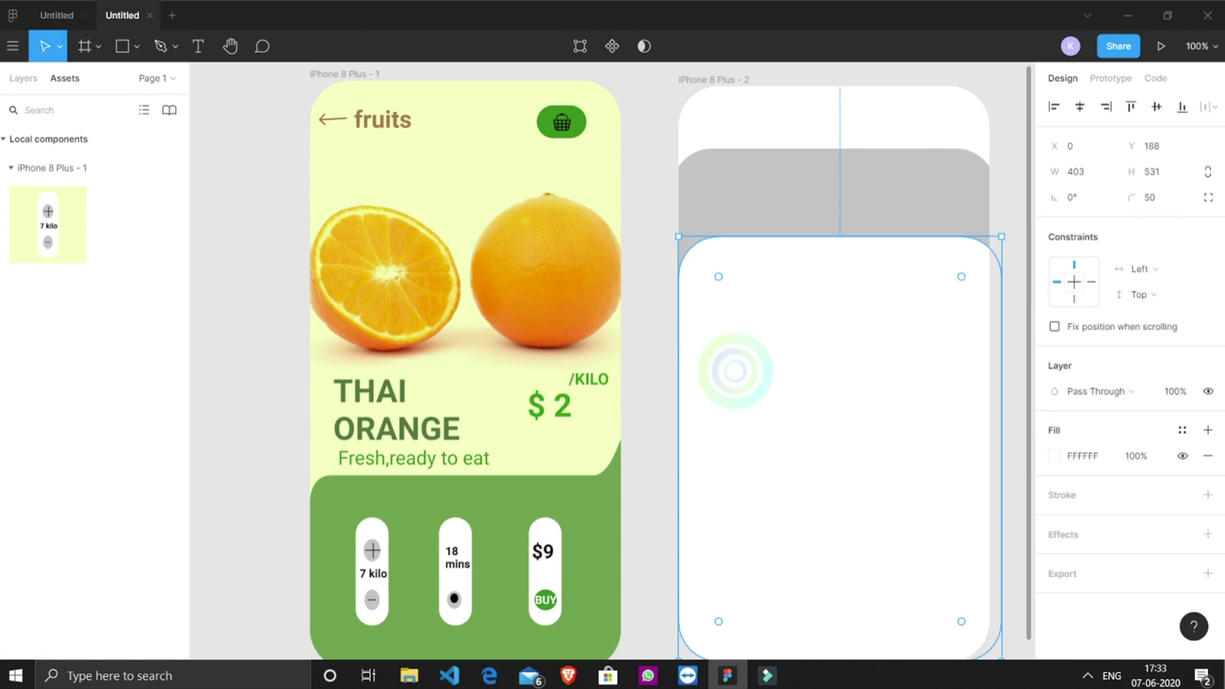
{"action": "left_click_drag", "start_coordinate": [843, 238], "coordinate": [844, 279]}
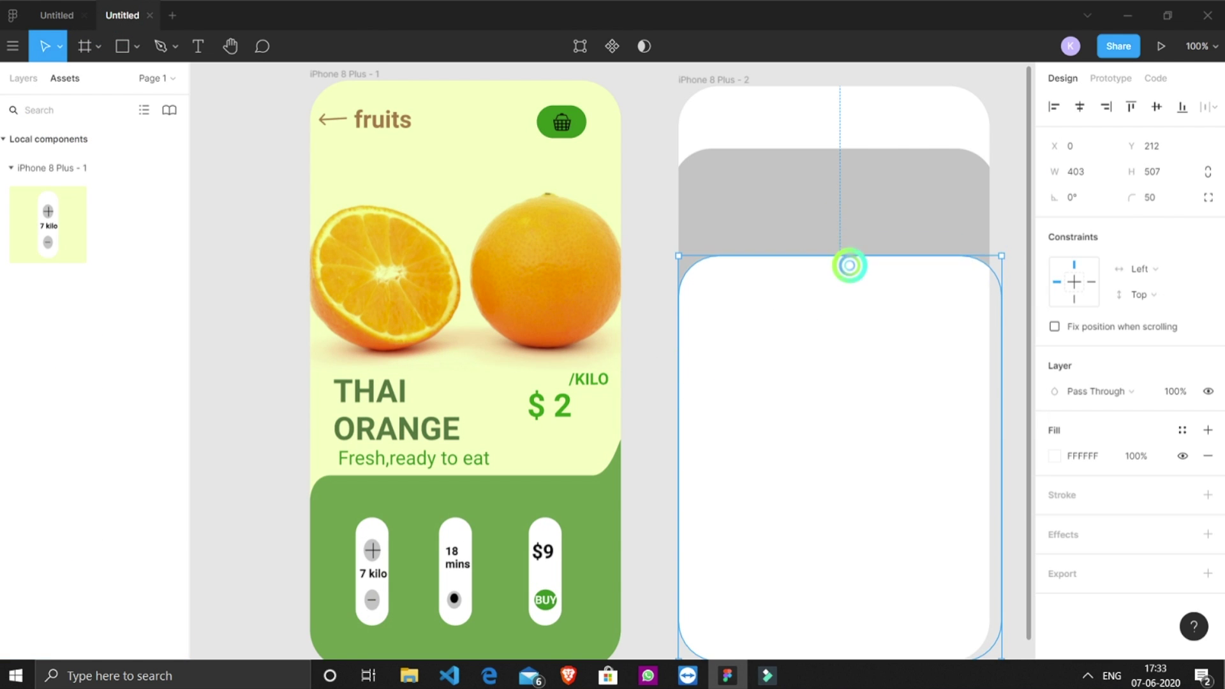
{"action": "left_click", "coordinate": [866, 167]}
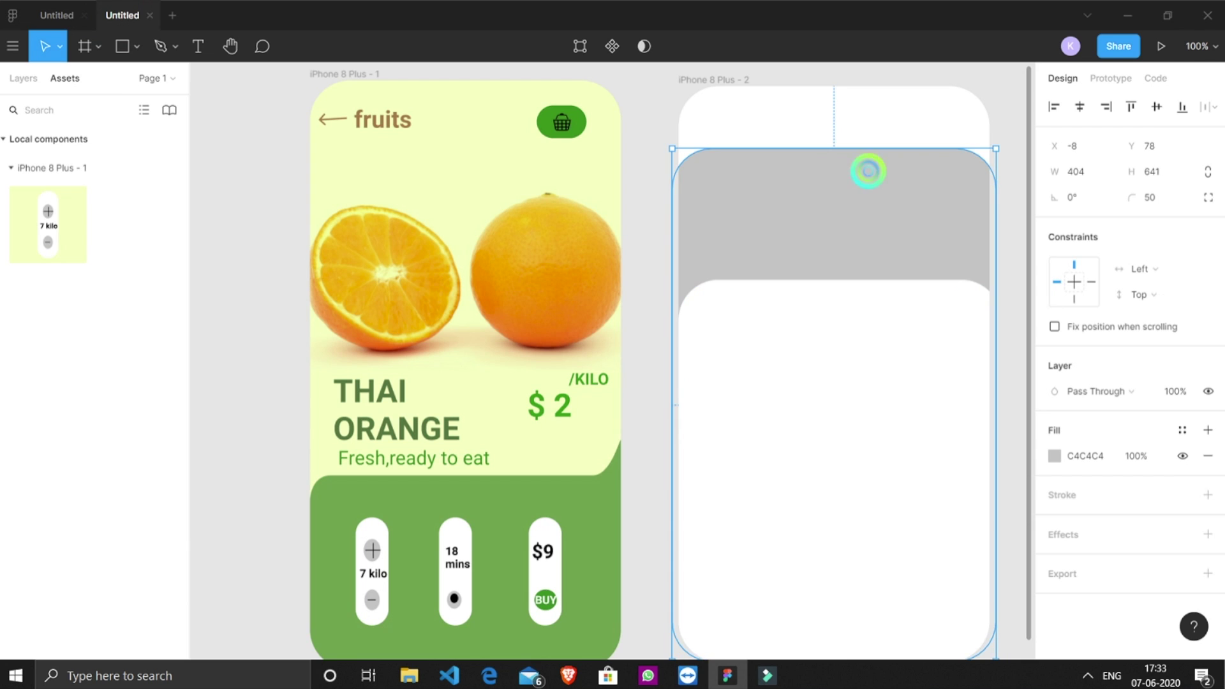
{"action": "left_click_drag", "start_coordinate": [884, 149], "coordinate": [891, 172]}
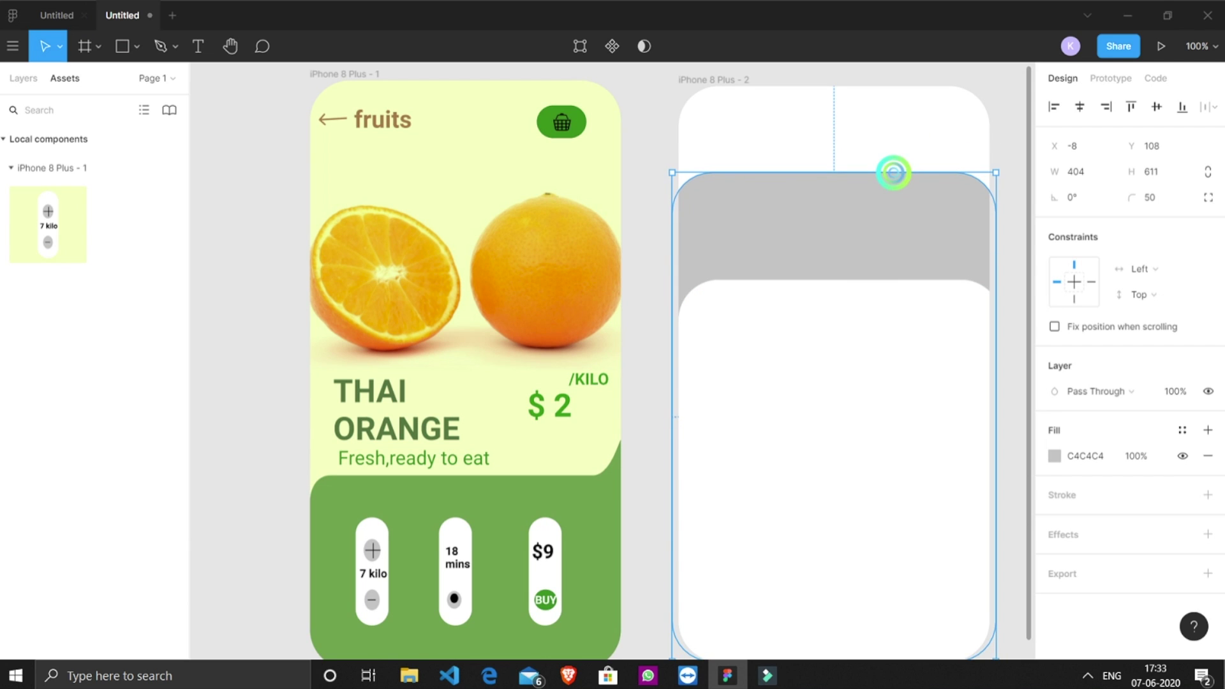
- Place the deliveryboy.jpg image into the white rounded panel
{"action": "left_click", "coordinate": [909, 297]}
{"action": "double_click", "coordinate": [909, 297]}
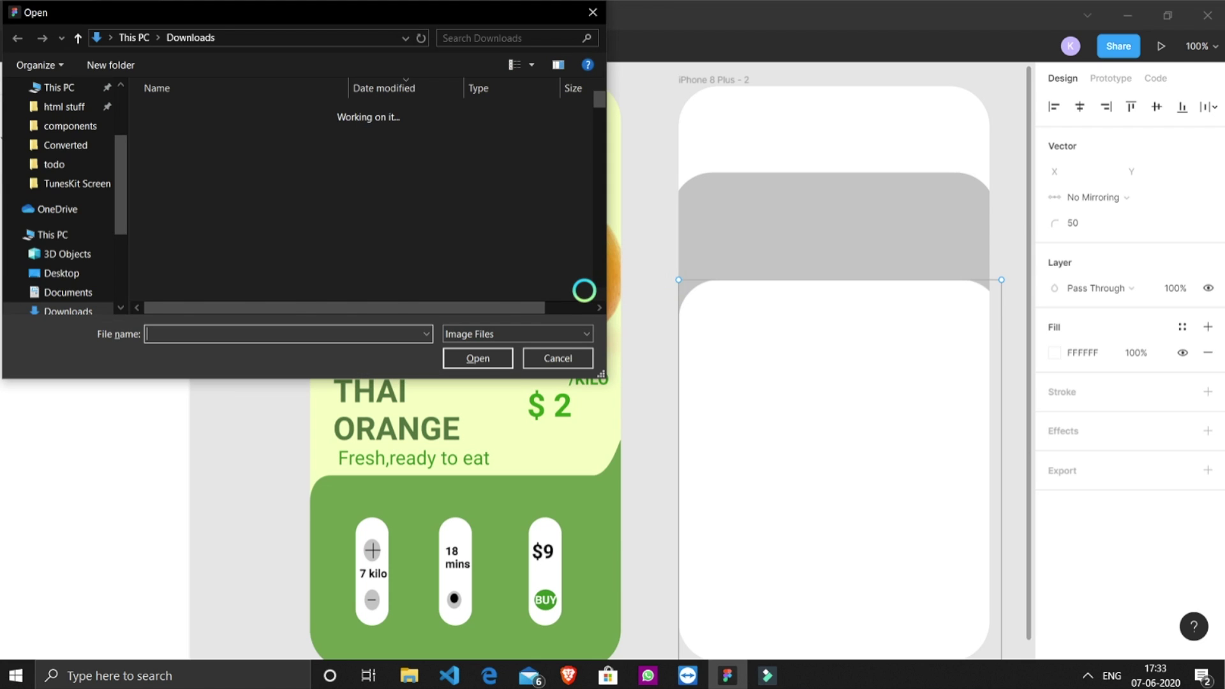
{"action": "type", "text": "de"}
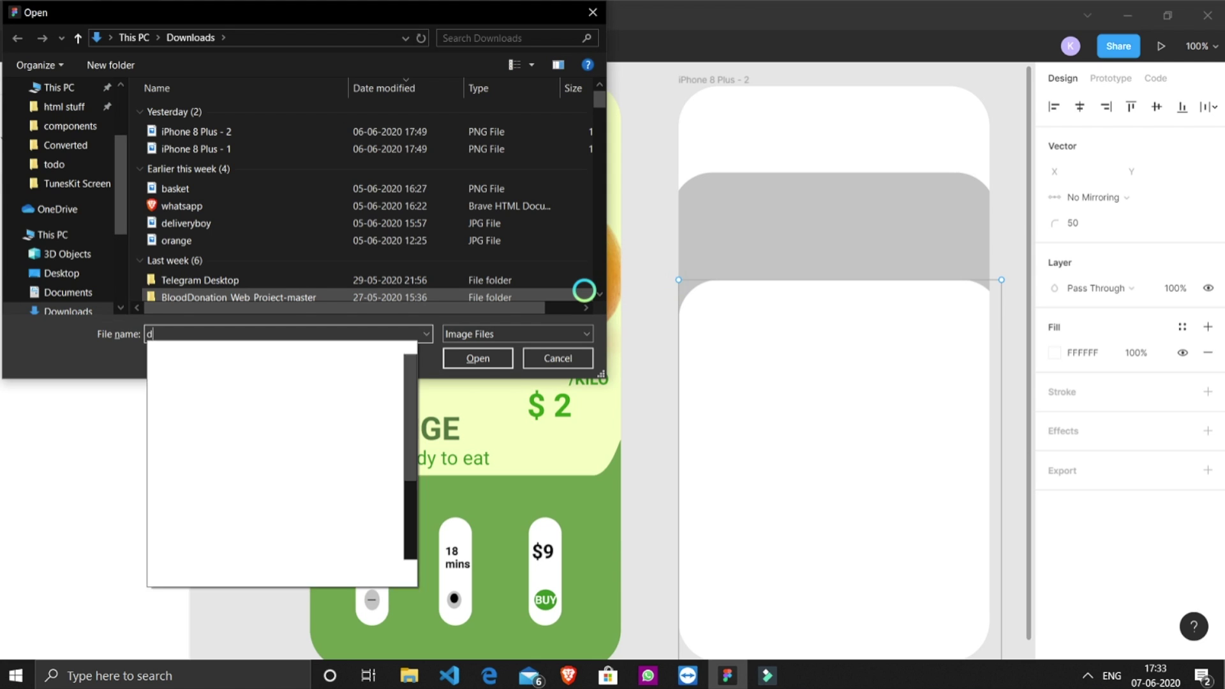
{"action": "left_click", "coordinate": [255, 348]}
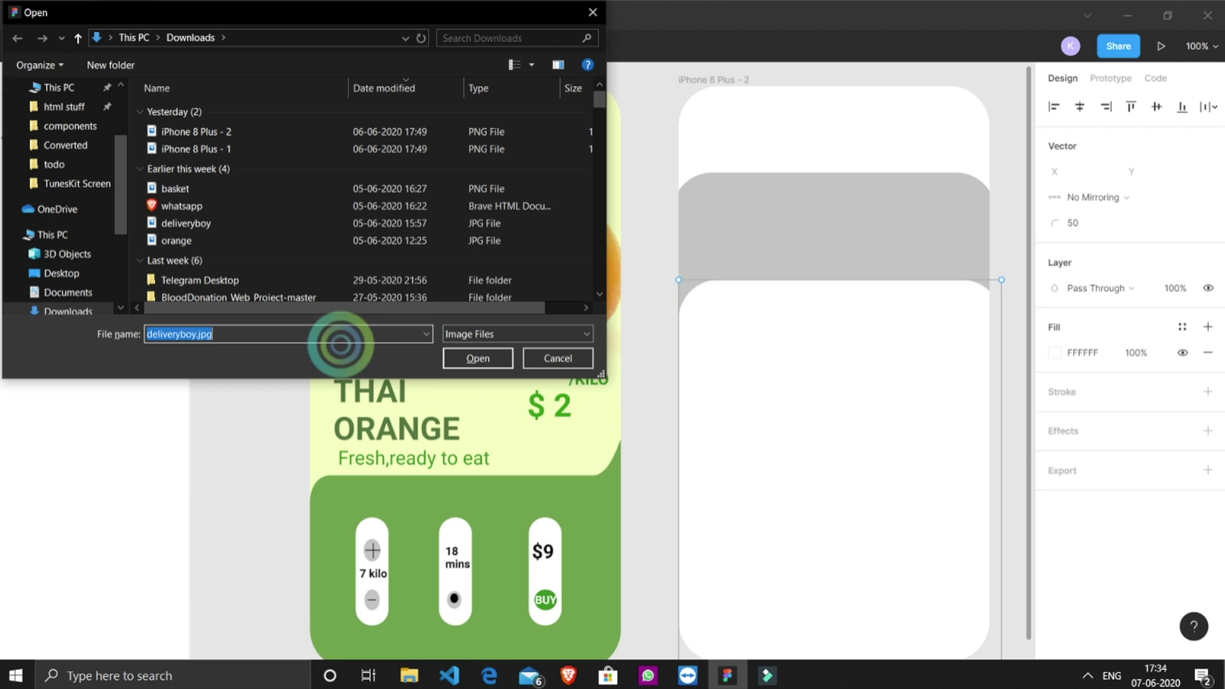
{"action": "left_click", "coordinate": [466, 355]}
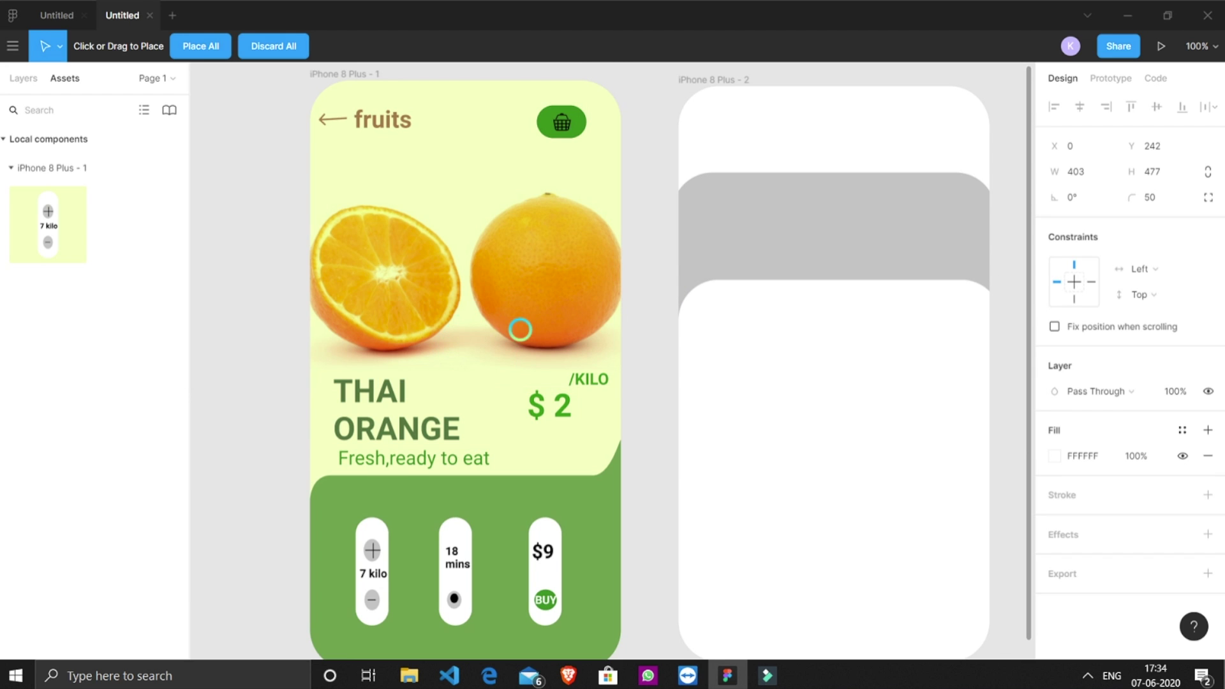
{"action": "left_click", "coordinate": [812, 392]}
{"action": "scroll", "coordinate": [811, 390], "scroll_direction": "down", "scroll_amount": 1}
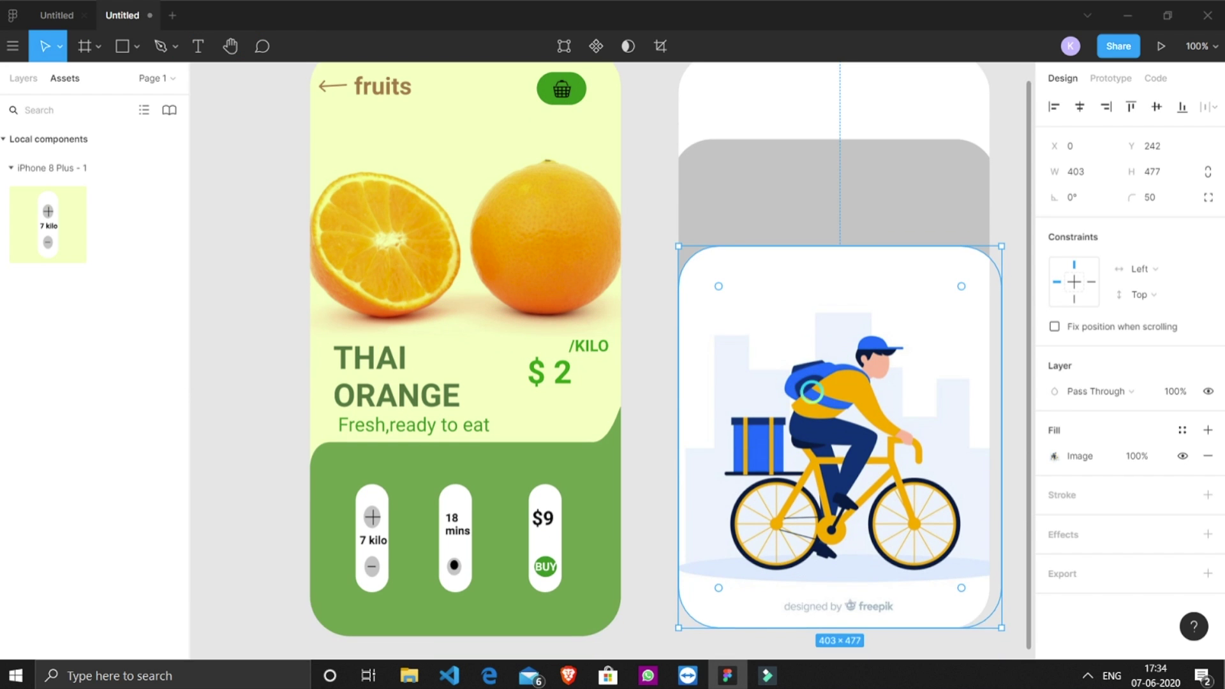
{"action": "scroll", "coordinate": [733, 331], "scroll_direction": "up", "scroll_amount": 1}
{"action": "left_click", "coordinate": [652, 282]}
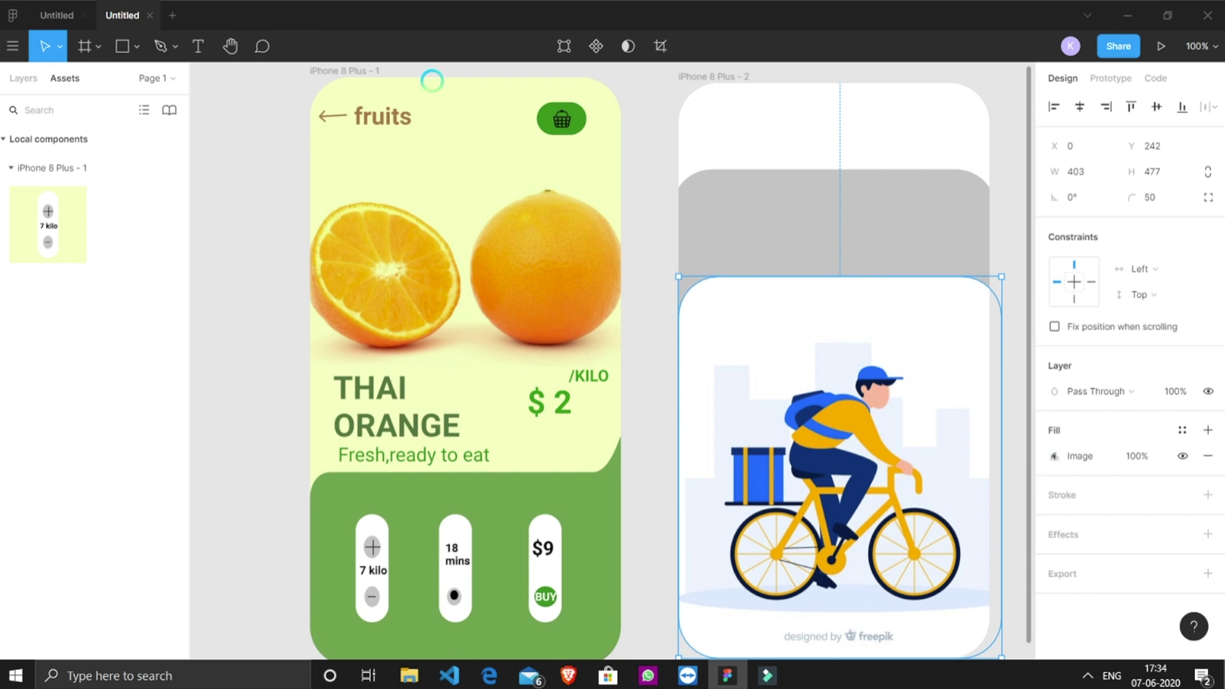
- Stretch the cyclist image panel's bottom edge down to 403×516
{"action": "left_click", "coordinate": [51, 10]}
{"action": "left_click", "coordinate": [125, 11]}
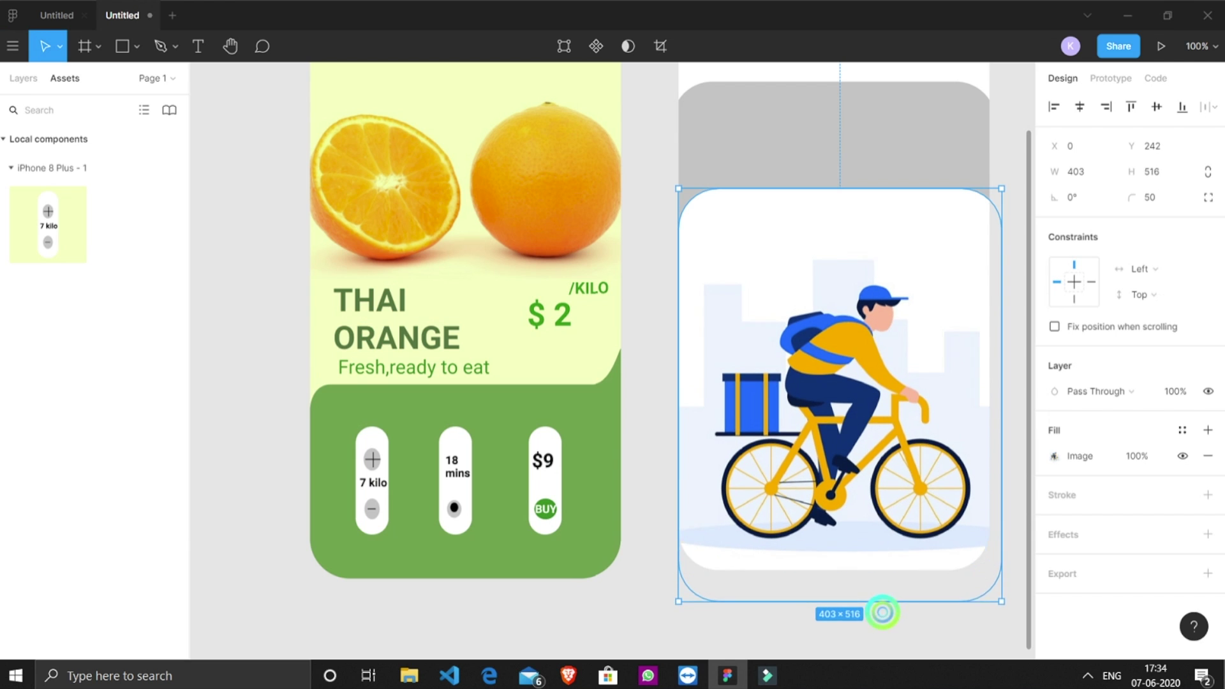
{"action": "left_click_drag", "start_coordinate": [876, 574], "coordinate": [888, 643]}
{"action": "left_click", "coordinate": [657, 572]}
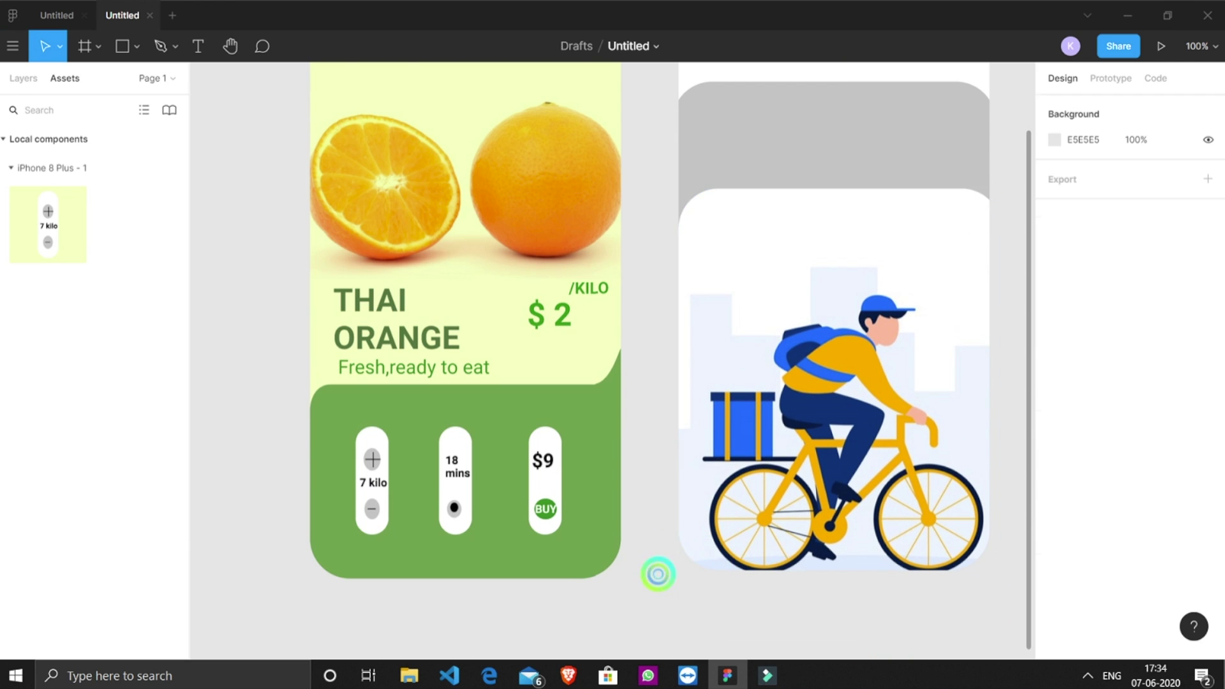
{"action": "scroll", "coordinate": [667, 284], "scroll_direction": "up", "scroll_amount": 2}
{"action": "left_click", "coordinate": [775, 168]}
{"action": "left_click", "coordinate": [48, 14]}
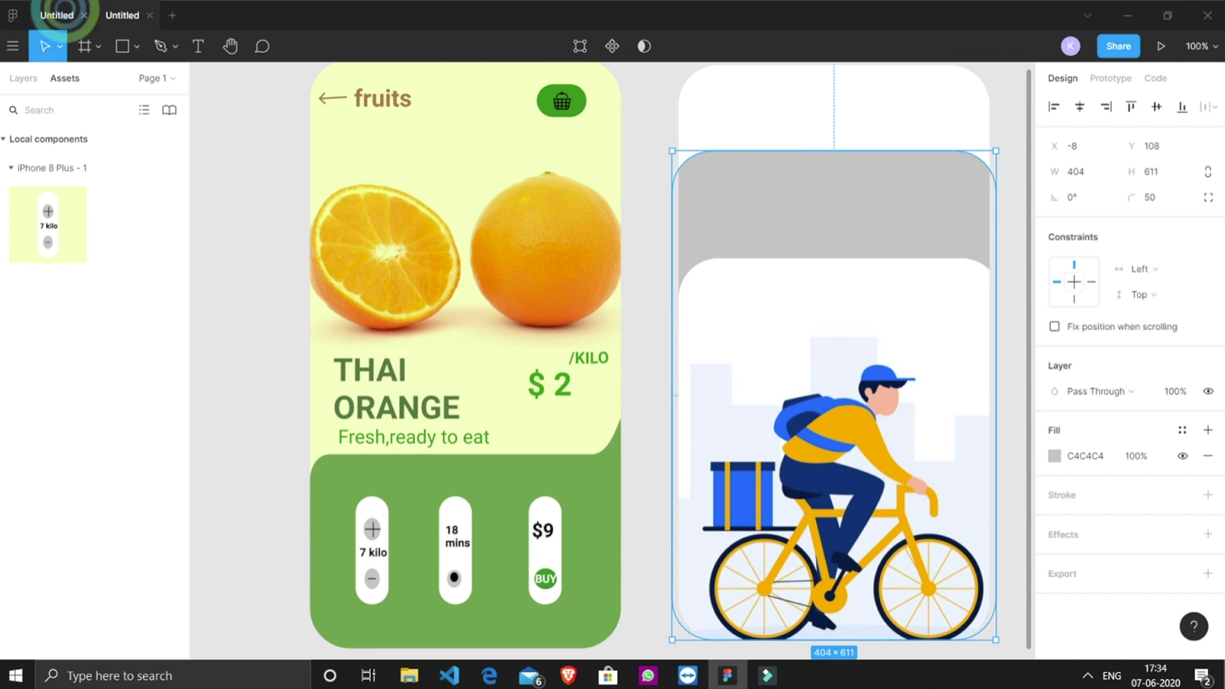
- Fill the grey middle panel with light yellow F5FEC0
{"action": "left_click", "coordinate": [102, 14]}
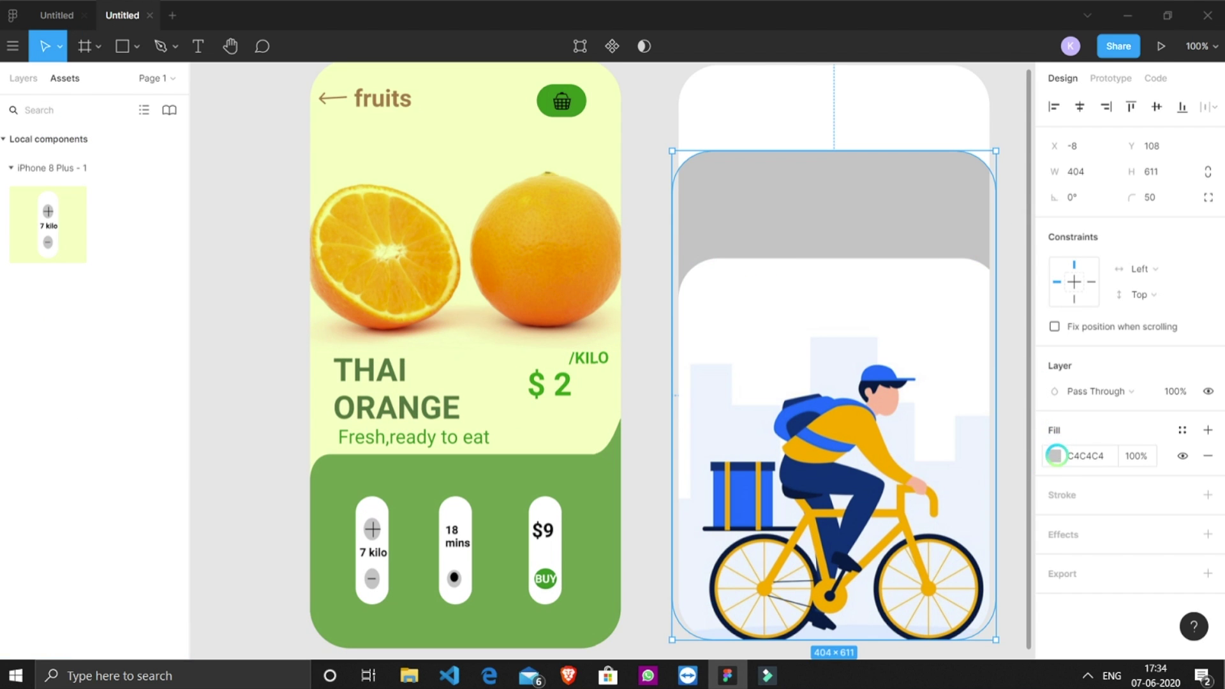
{"action": "left_click", "coordinate": [1055, 455]}
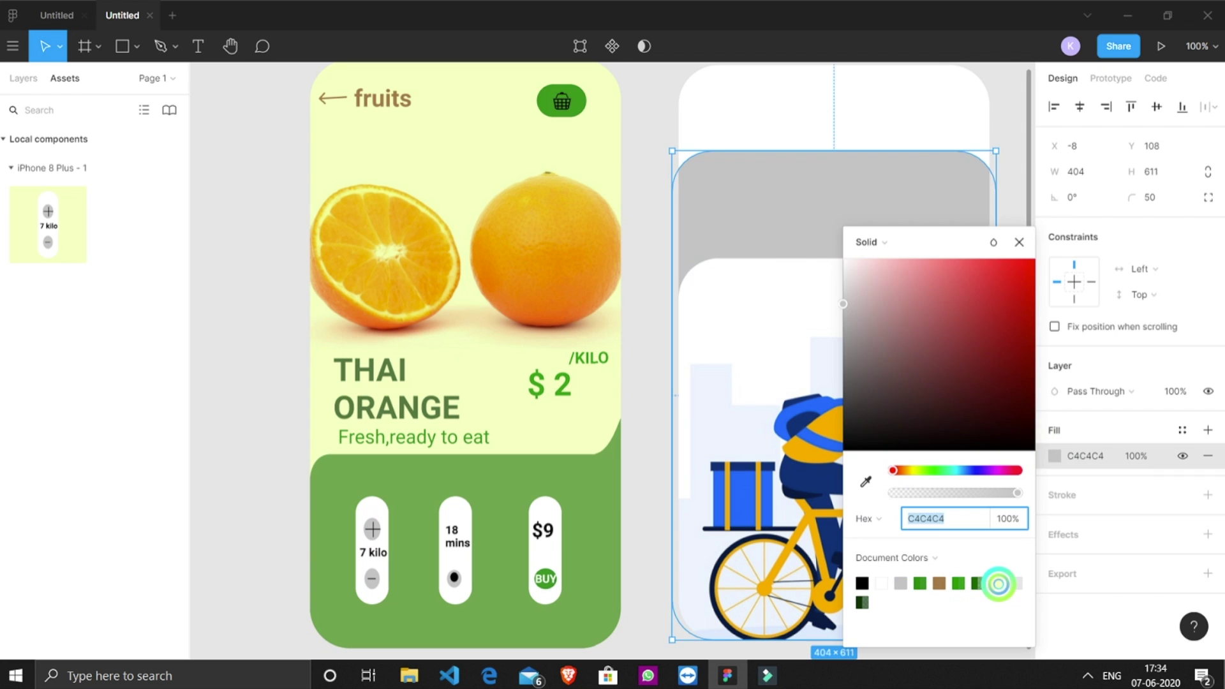
{"action": "left_click", "coordinate": [998, 584]}
{"action": "left_click", "coordinate": [1018, 242]}
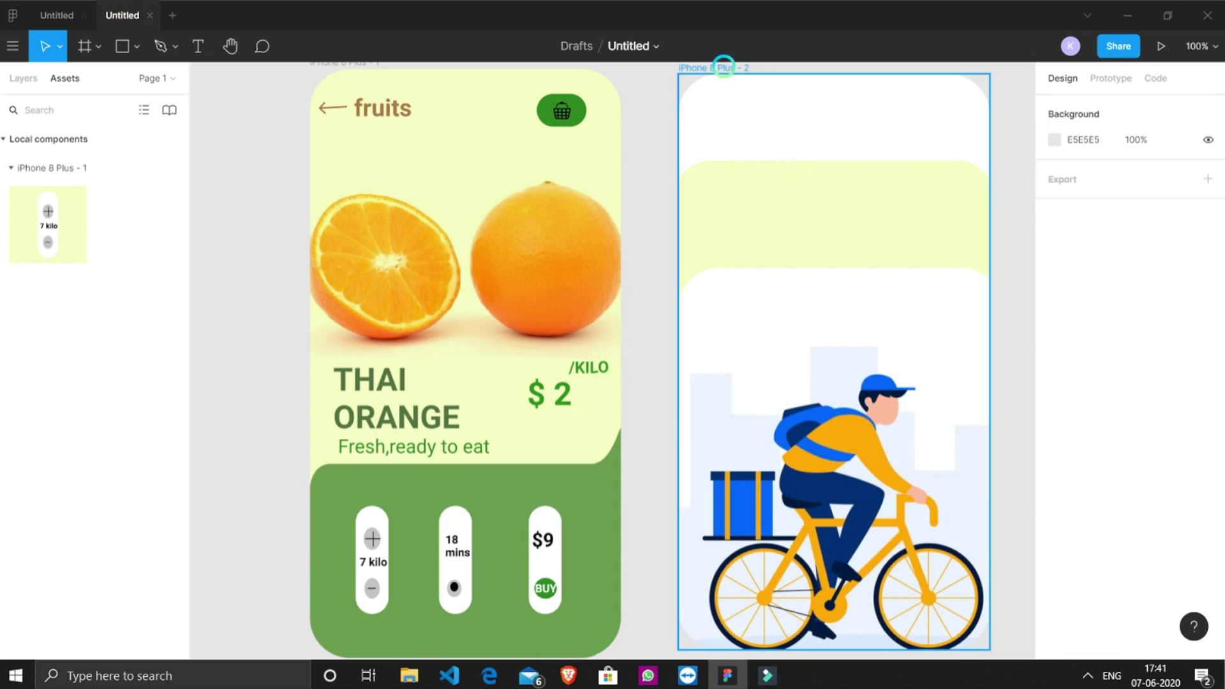
- Give the delivery screen frame a green 1D9709 background at 62% opacity
{"action": "left_click", "coordinate": [727, 68]}
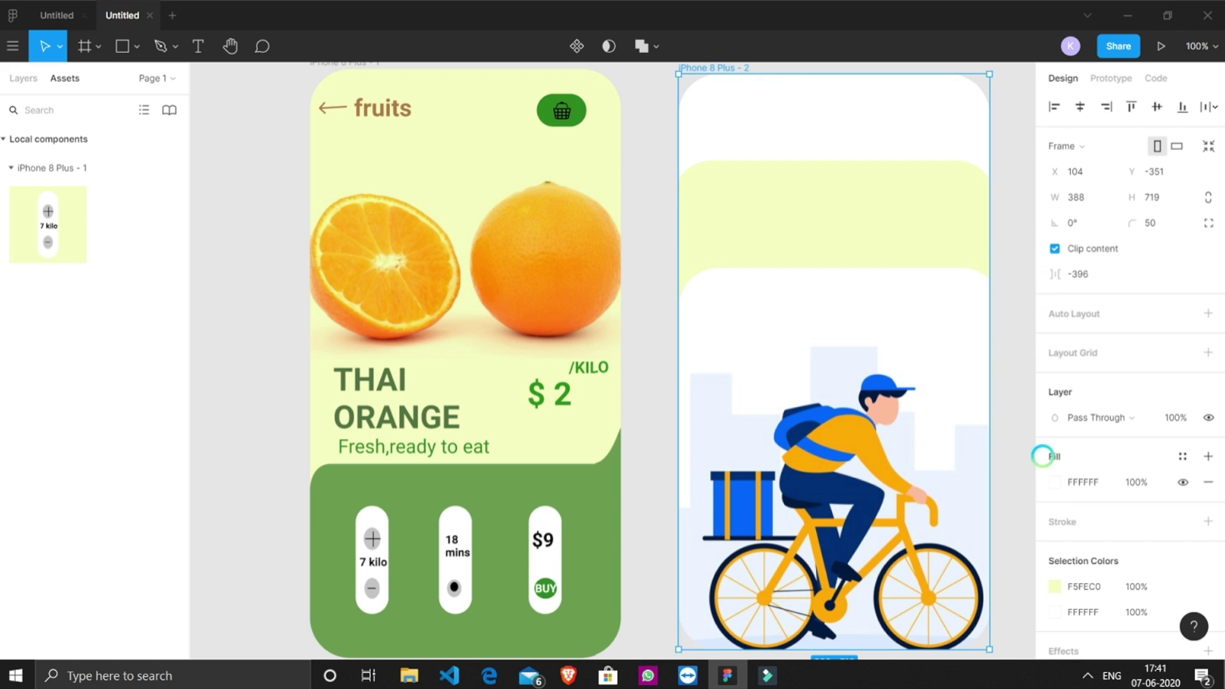
{"action": "left_click", "coordinate": [1055, 481]}
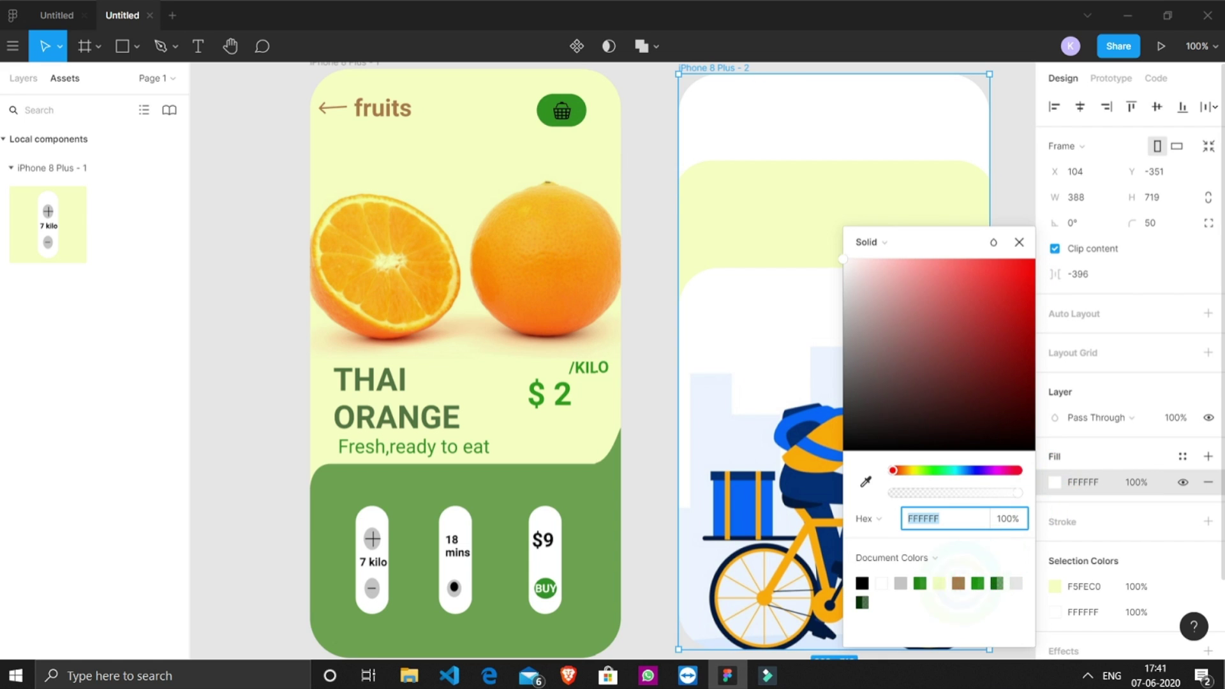
{"action": "left_click", "coordinate": [919, 581]}
{"action": "left_click", "coordinate": [977, 581]}
{"action": "left_click", "coordinate": [1006, 491]}
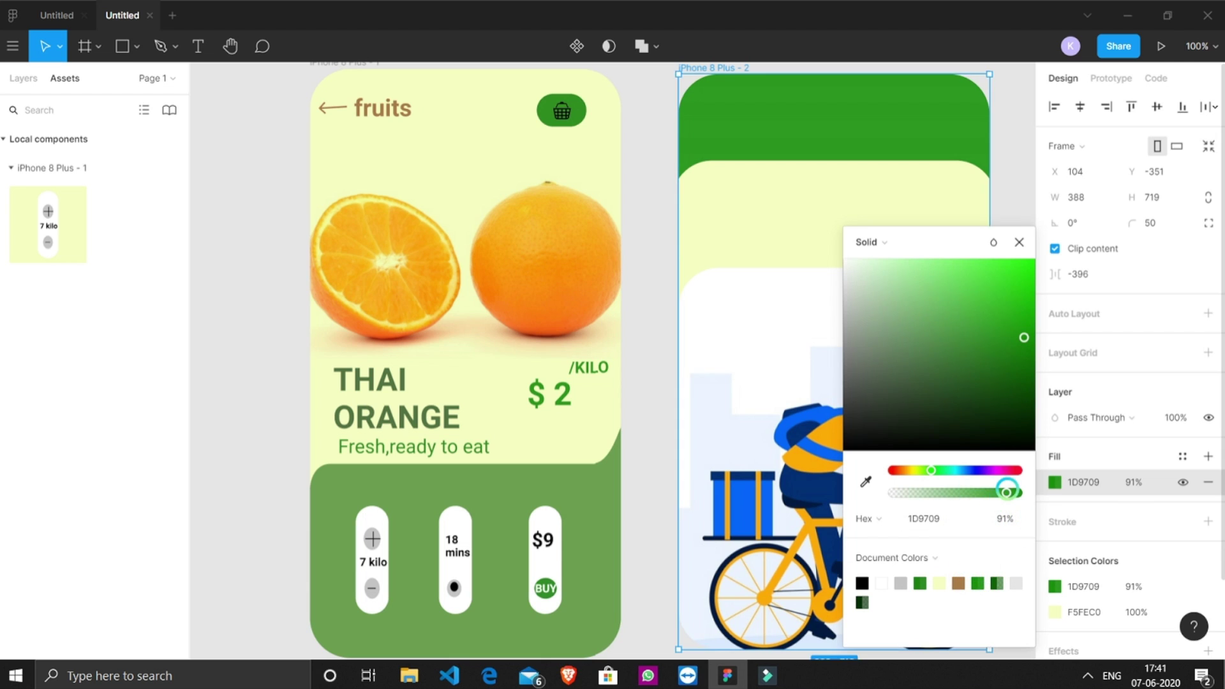
{"action": "left_click_drag", "start_coordinate": [1004, 491], "coordinate": [970, 493]}
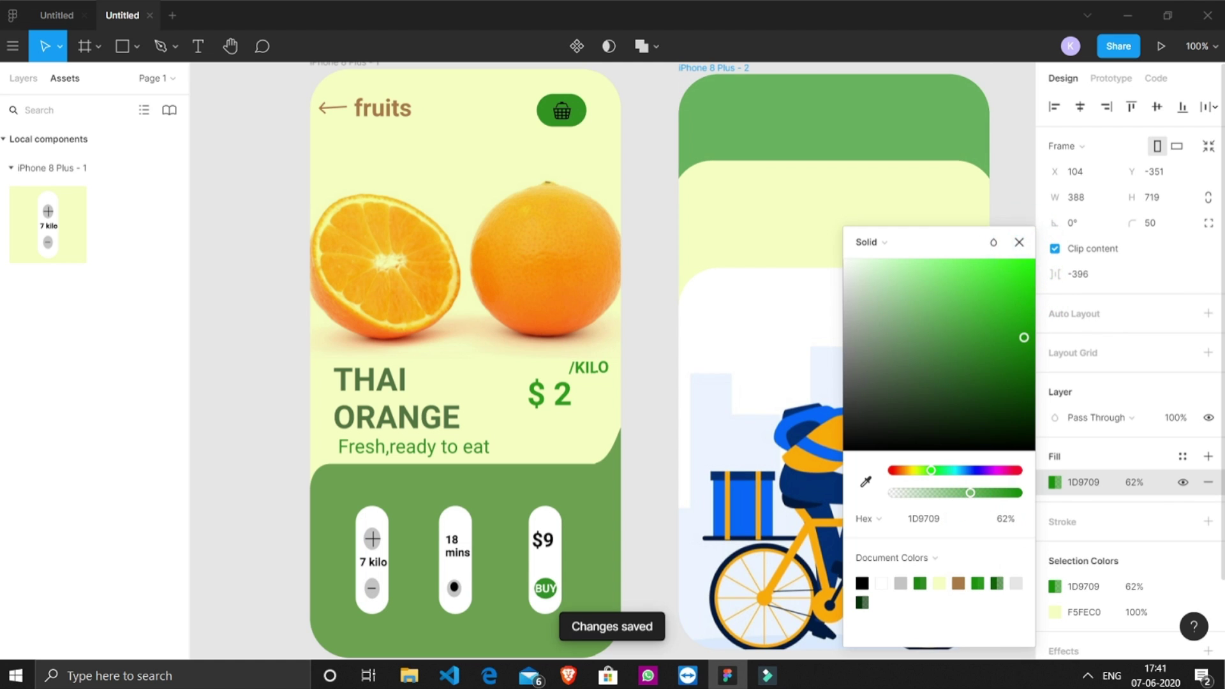
{"action": "left_click", "coordinate": [1018, 242]}
{"action": "left_click", "coordinate": [198, 45]}
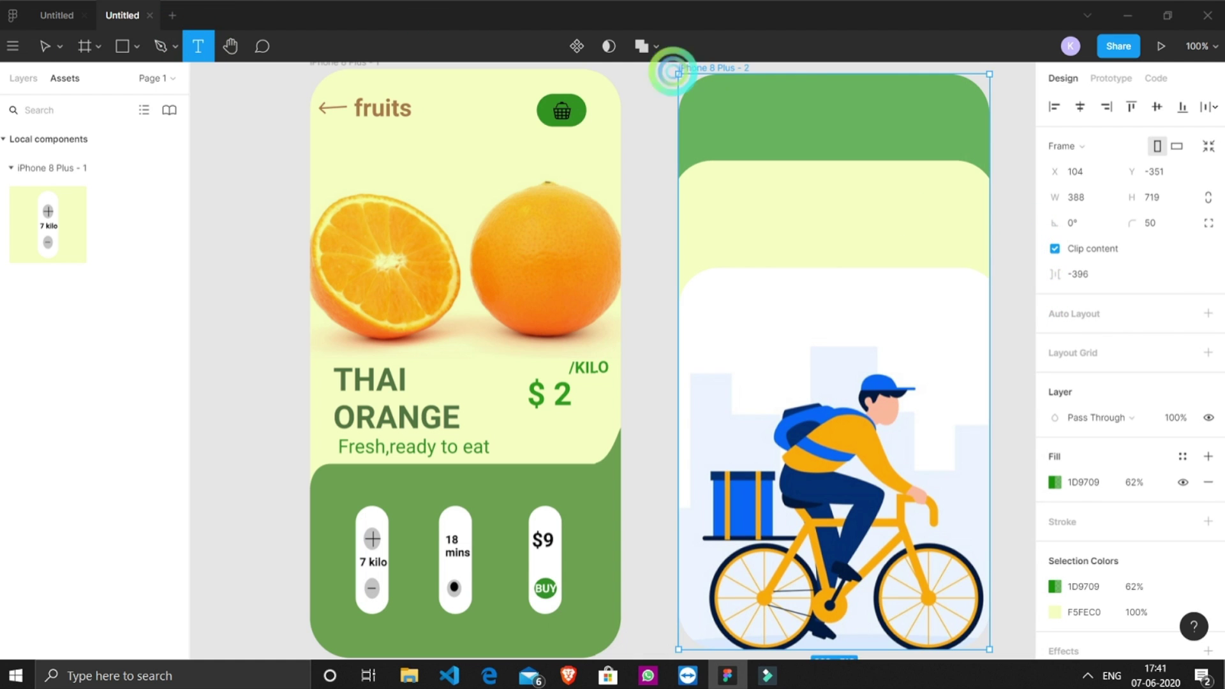
- Add a white size-36 DELIVERY heading in the green header, widened to fit one line
{"action": "left_click_drag", "start_coordinate": [712, 101], "coordinate": [798, 131]}
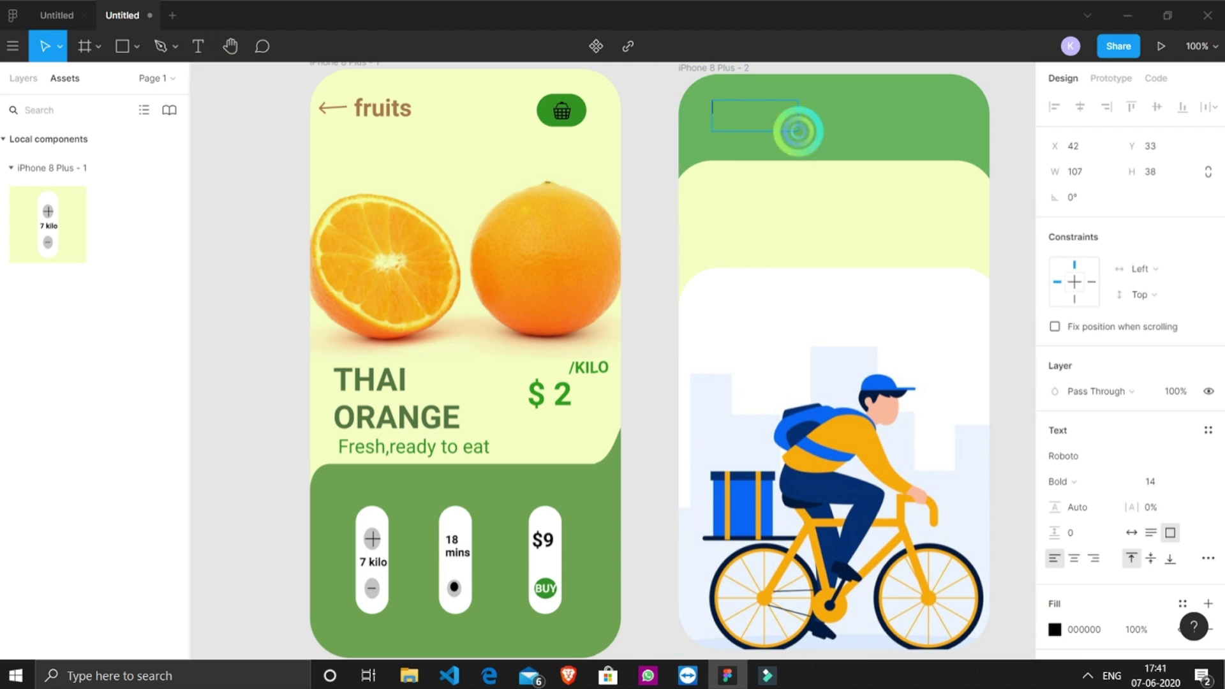
{"action": "left_click", "coordinate": [1159, 481]}
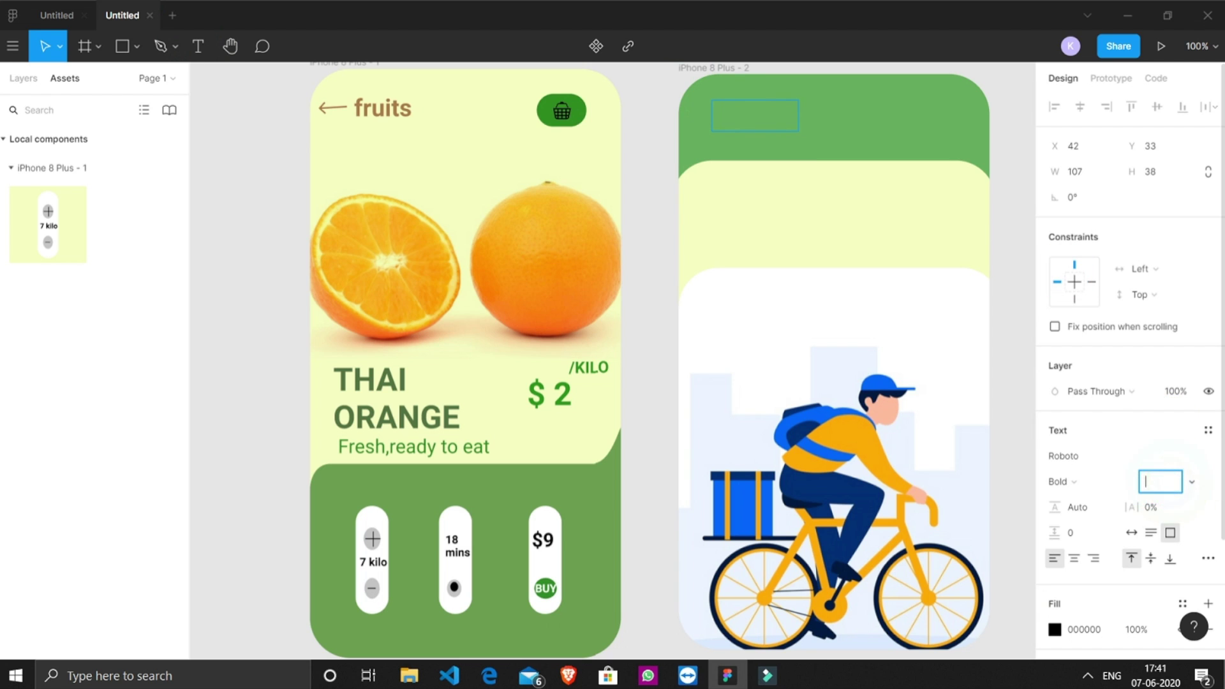
{"action": "type", "text": "36"}
{"action": "key", "text": "Return"}
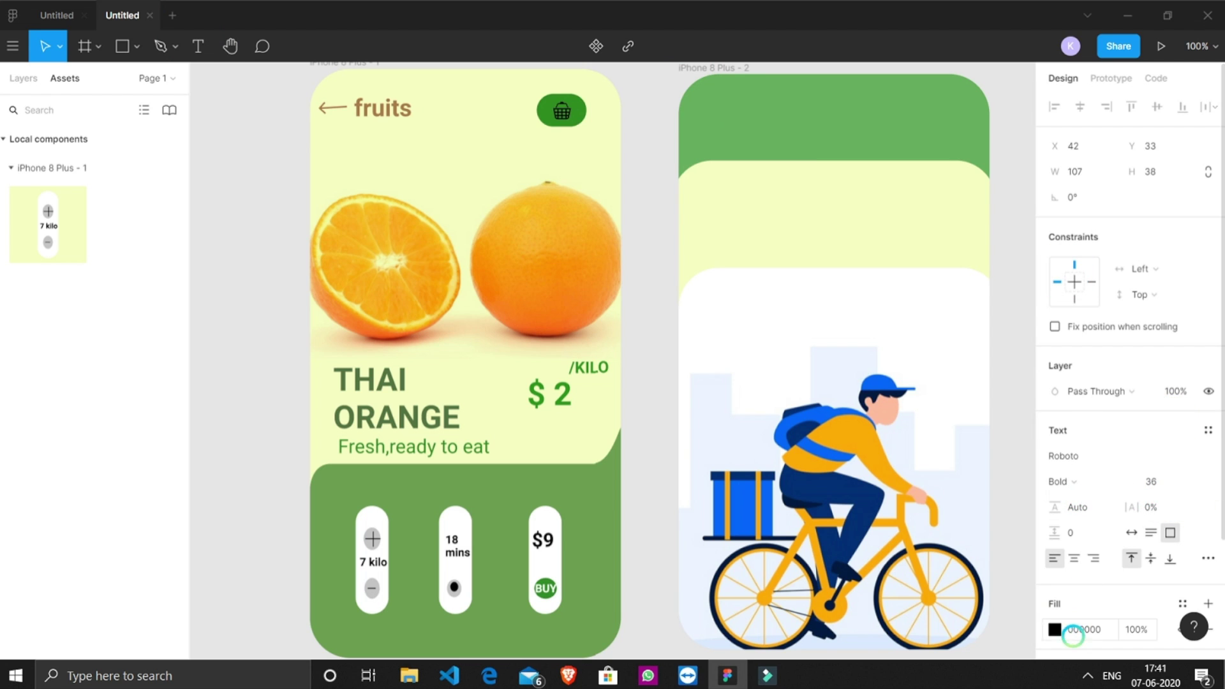
{"action": "left_click", "coordinate": [1055, 629]}
{"action": "left_click", "coordinate": [881, 582]}
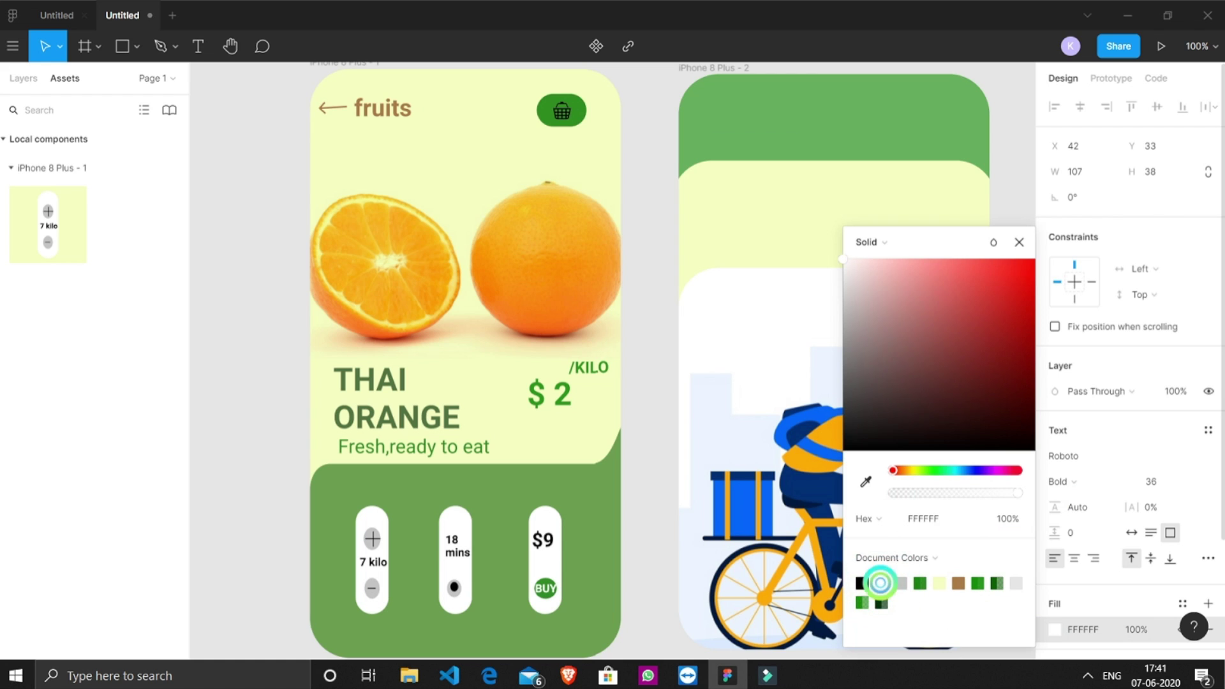
{"action": "left_click", "coordinate": [1018, 242]}
{"action": "type", "text": "DELIVERY"}
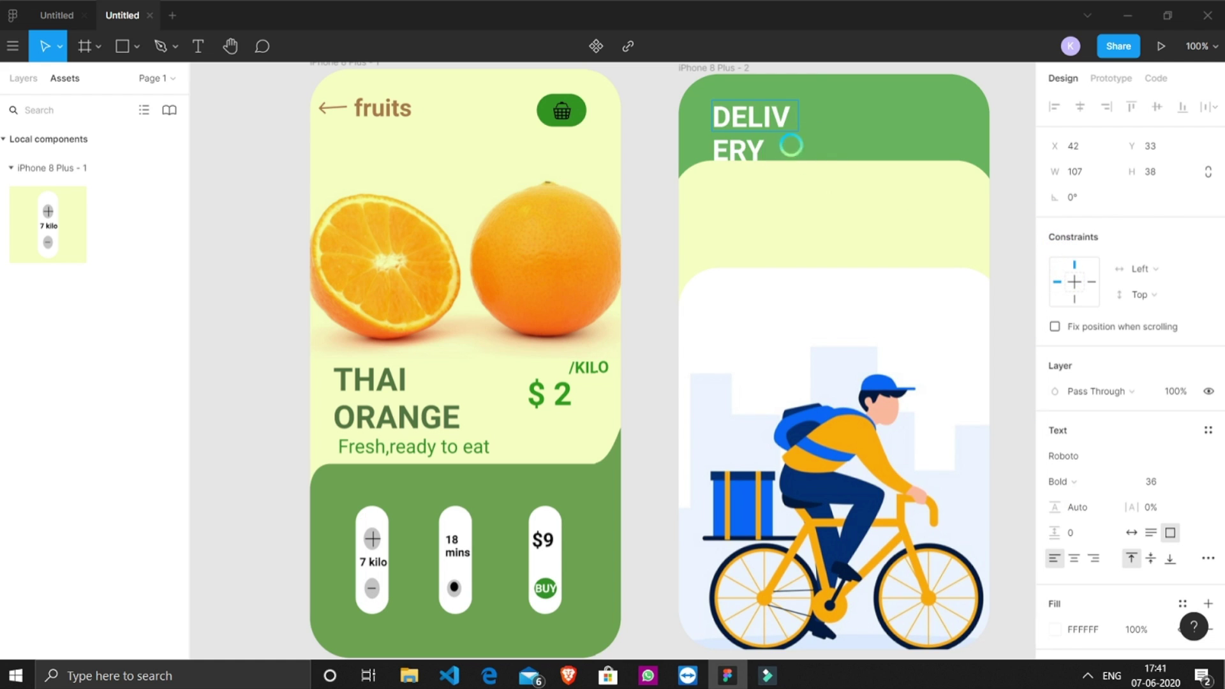
{"action": "left_click", "coordinate": [789, 126]}
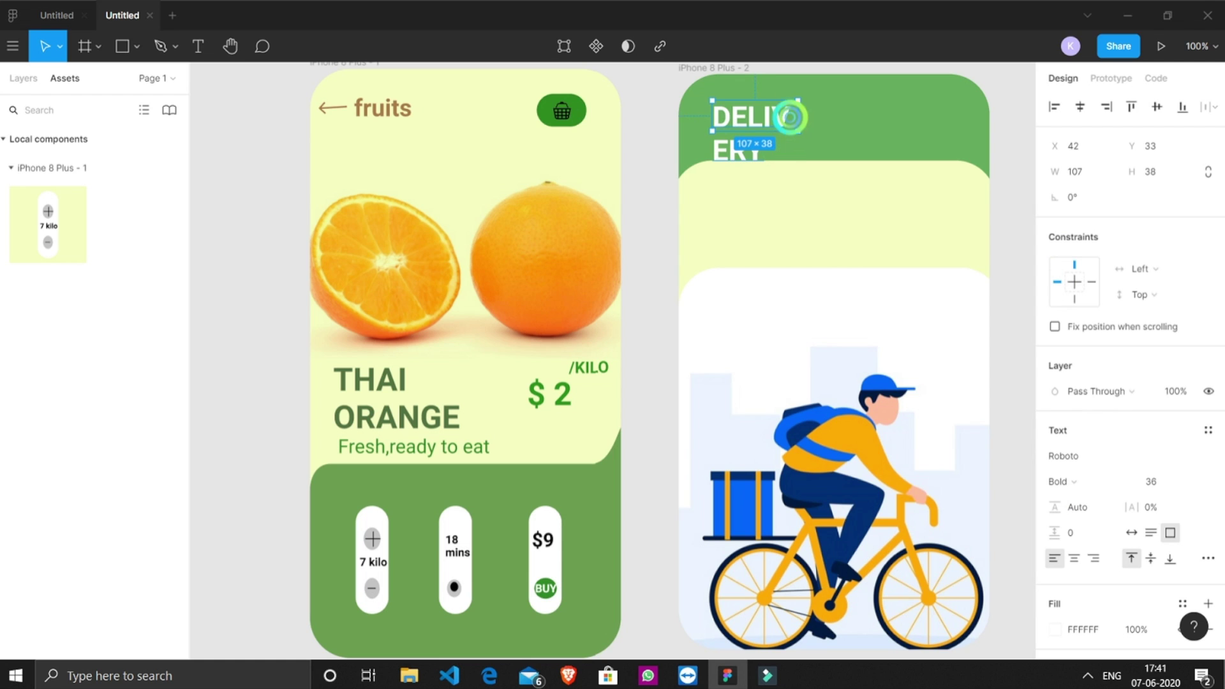
{"action": "left_click_drag", "start_coordinate": [794, 114], "coordinate": [840, 123]}
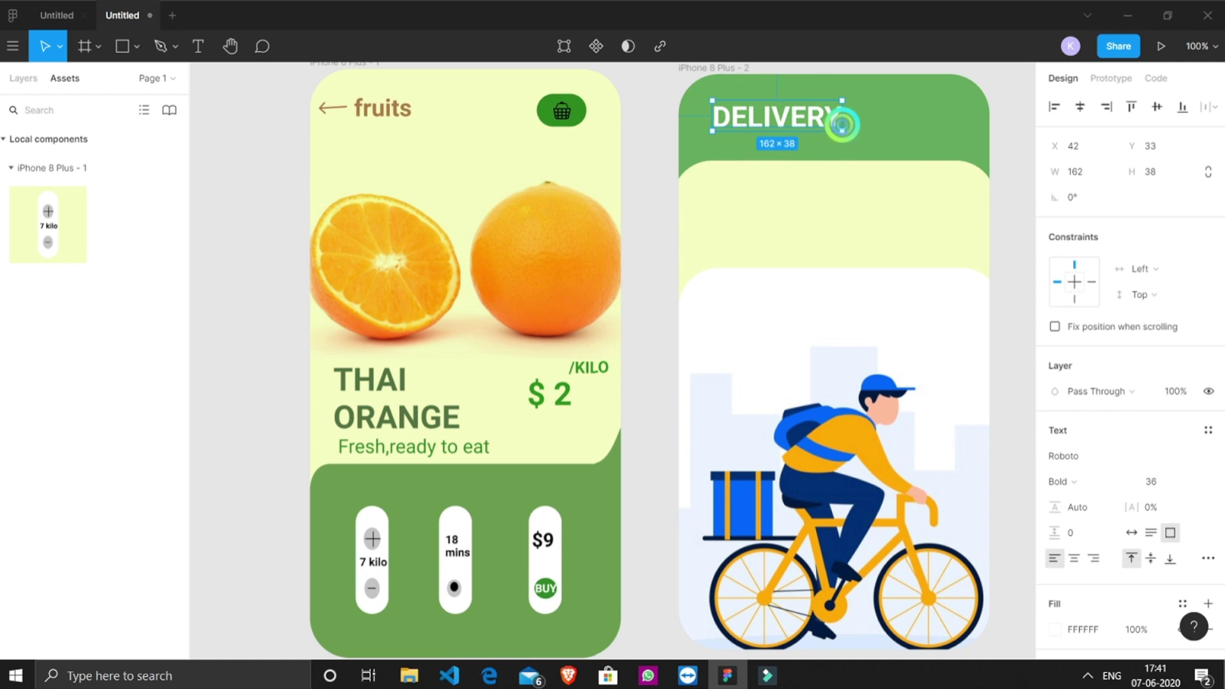
{"action": "key", "text": "Escape"}
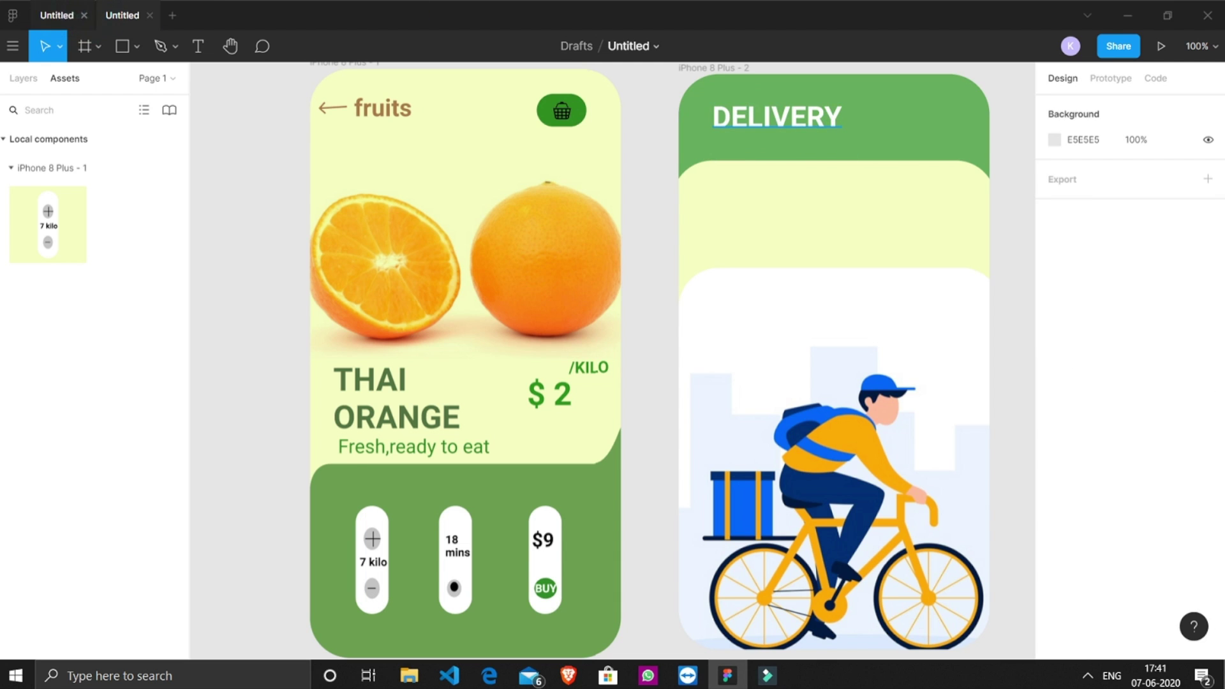
{"action": "left_click", "coordinate": [76, 16]}
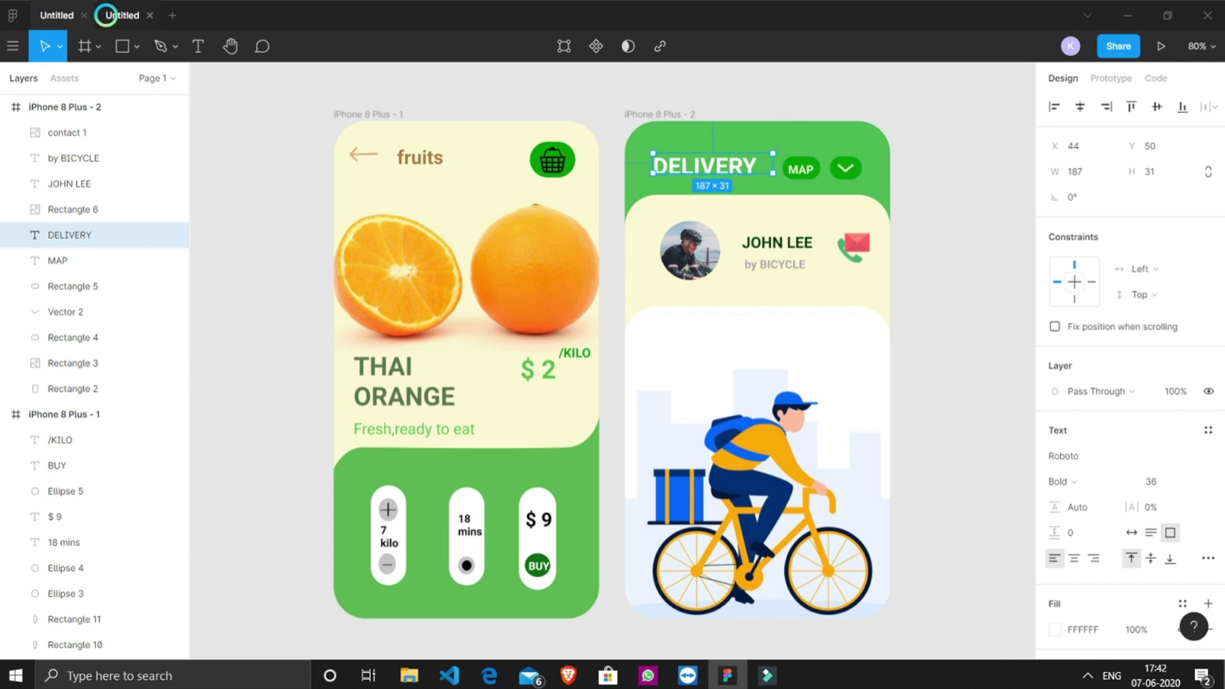
{"action": "left_click", "coordinate": [111, 14]}
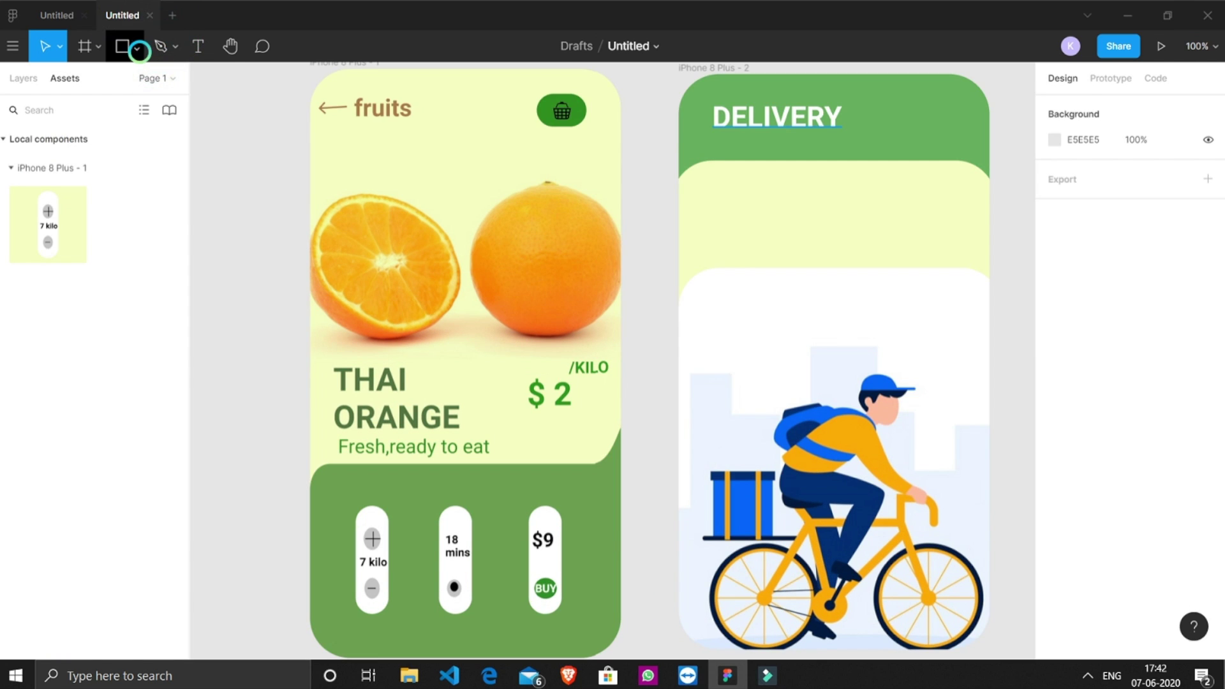
- Draw a 43×26 pill right of DELIVERY with 30 corner radius and green 1D9709 fill
{"action": "left_click", "coordinate": [138, 48]}
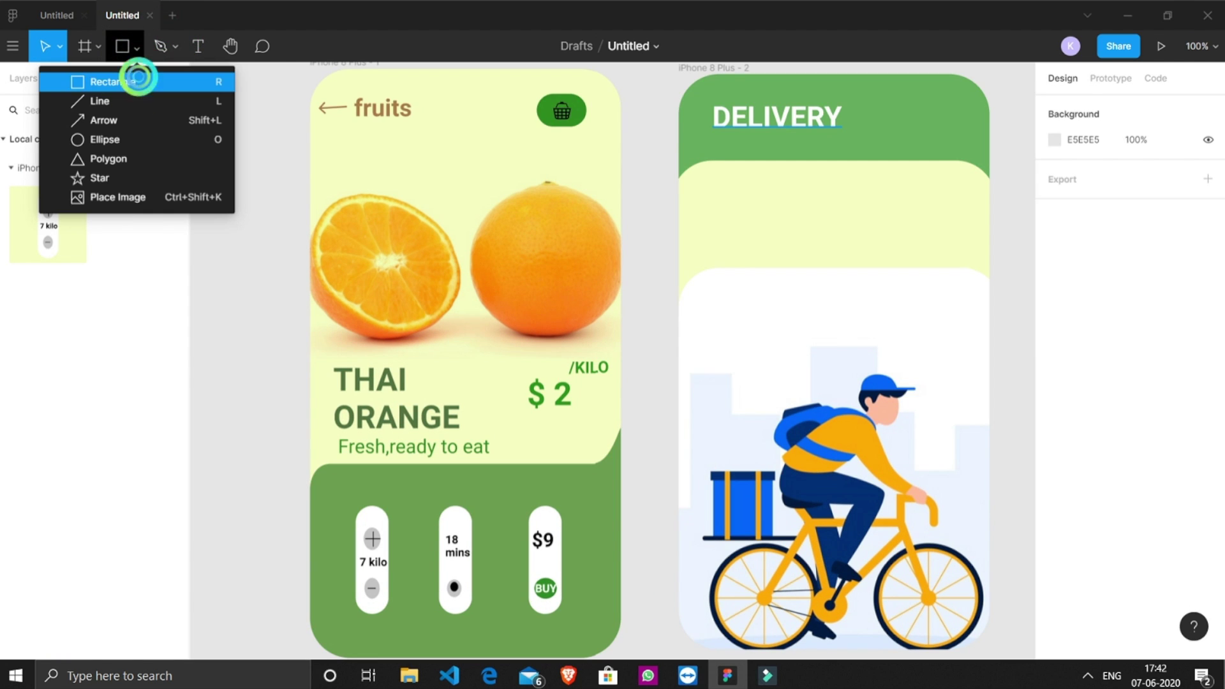
{"action": "left_click", "coordinate": [138, 80]}
{"action": "left_click_drag", "start_coordinate": [857, 115], "coordinate": [902, 130]}
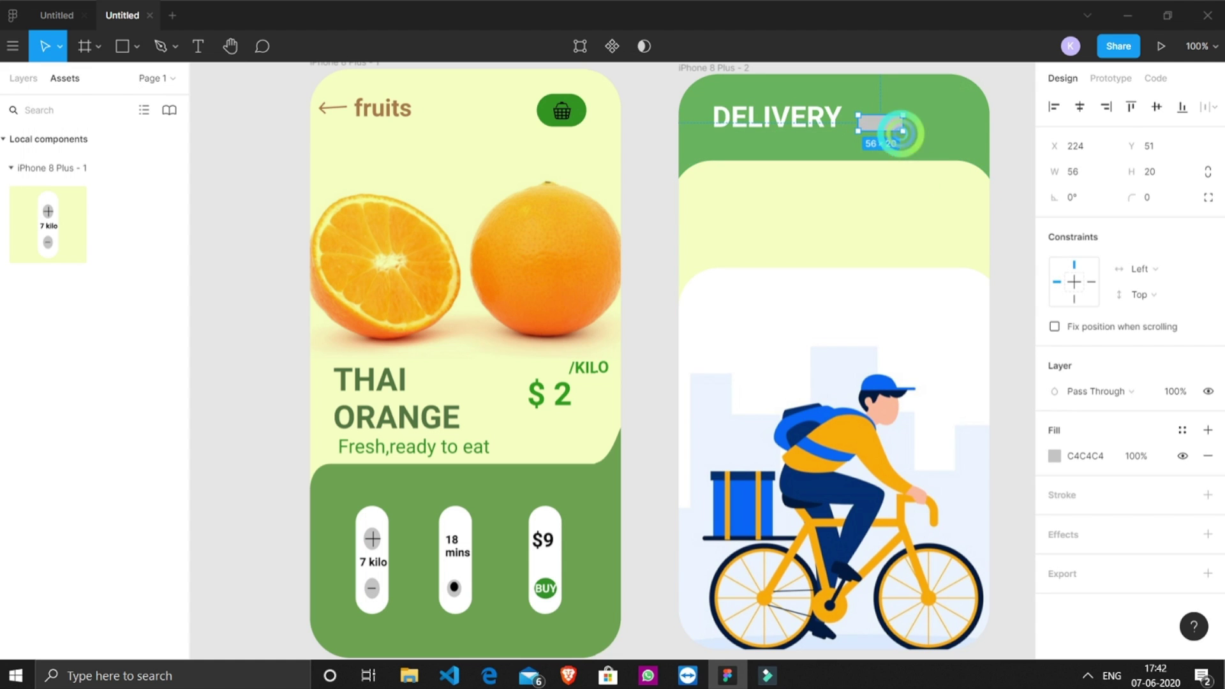
{"action": "left_click", "coordinate": [1153, 197]}
{"action": "key", "text": "BackSpace"}
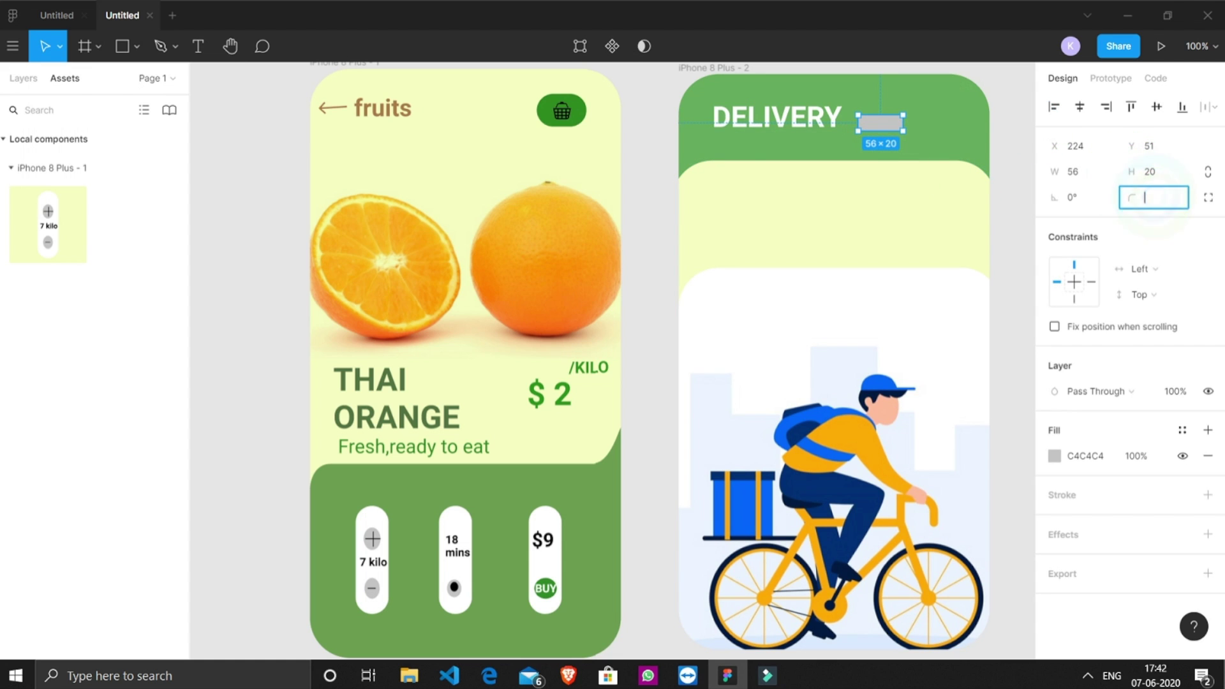
{"action": "type", "text": "30"}
{"action": "left_click", "coordinate": [900, 122]}
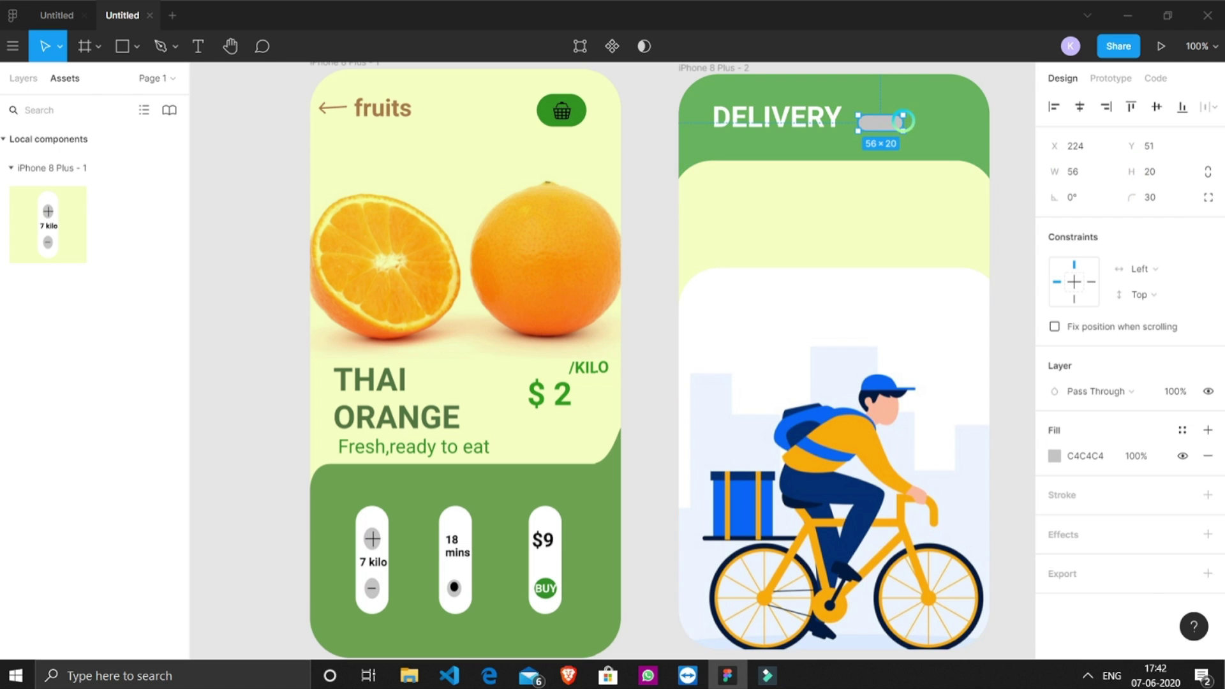
{"action": "left_click_drag", "start_coordinate": [899, 123], "coordinate": [878, 124]}
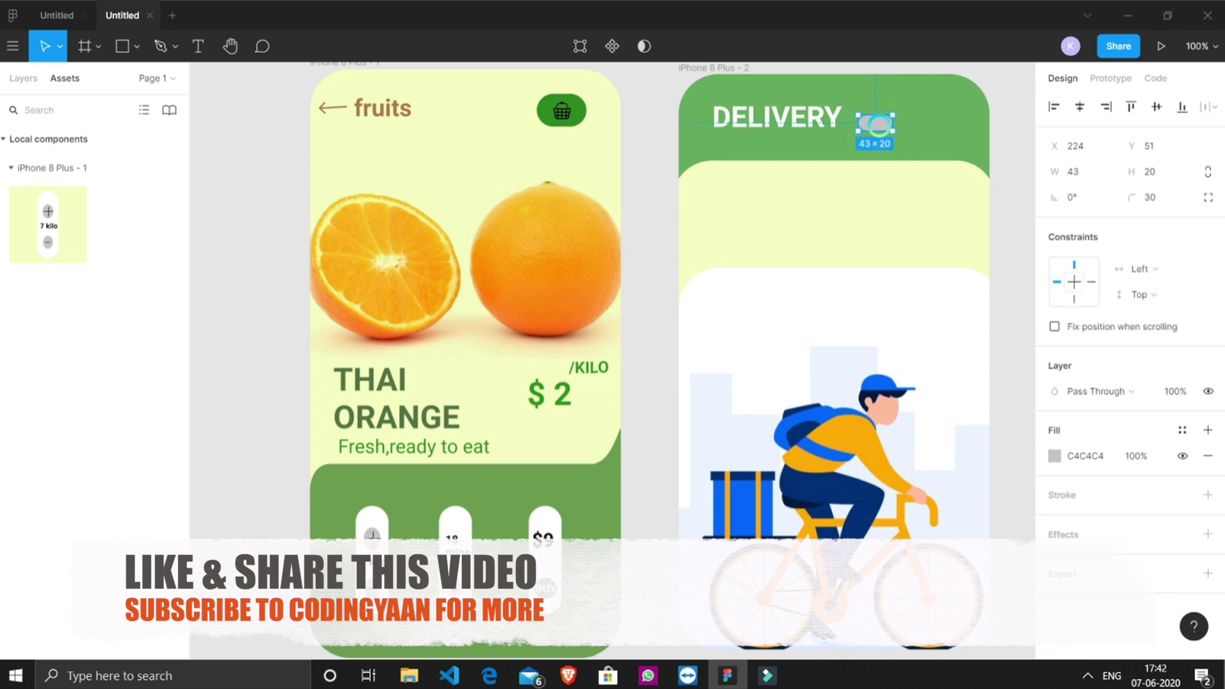
{"action": "left_click_drag", "start_coordinate": [878, 142], "coordinate": [889, 121]}
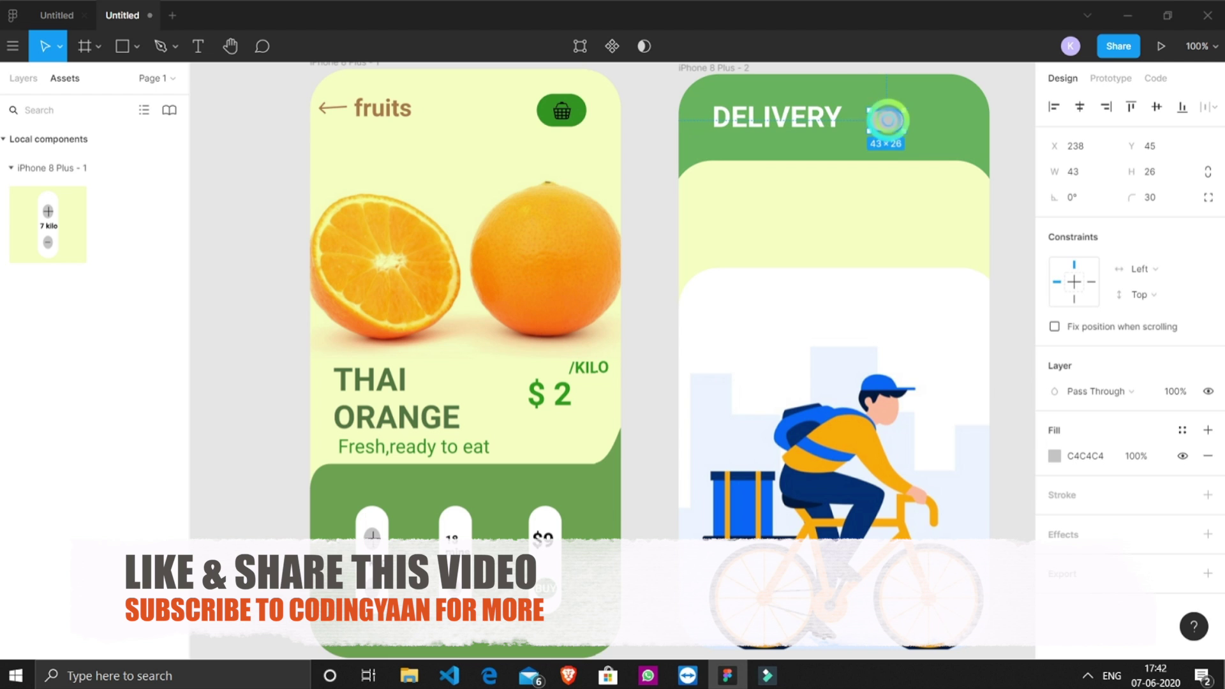
{"action": "left_click", "coordinate": [1047, 457]}
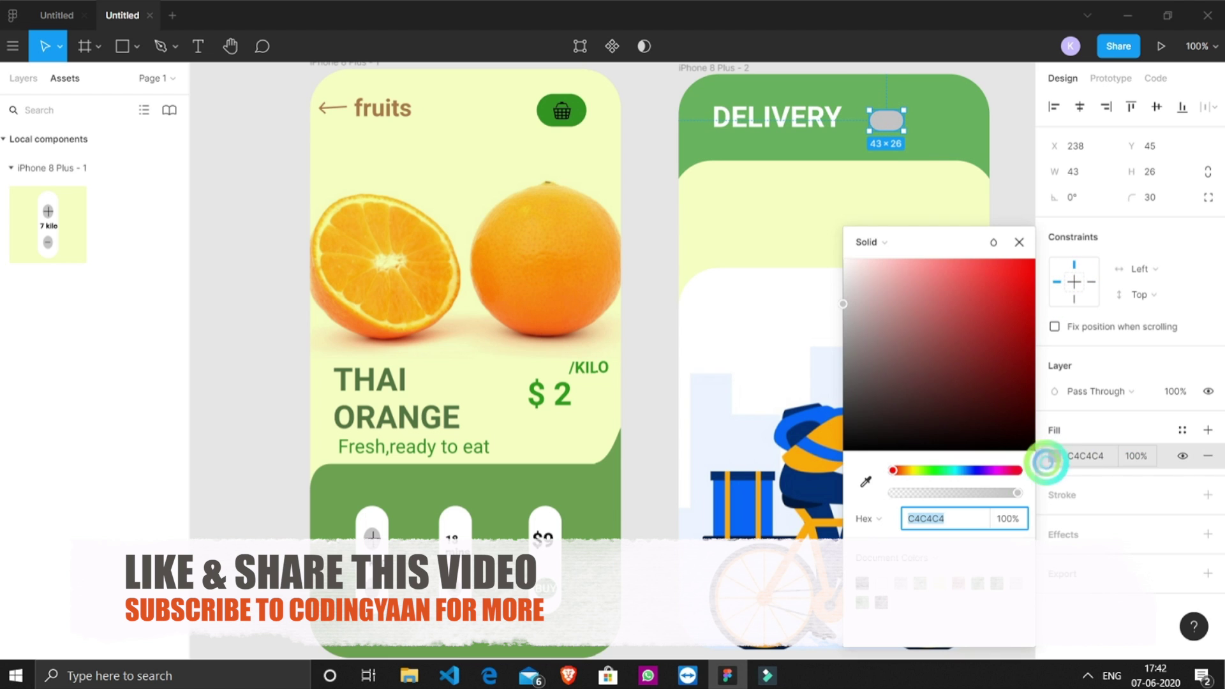
{"action": "left_click", "coordinate": [978, 583]}
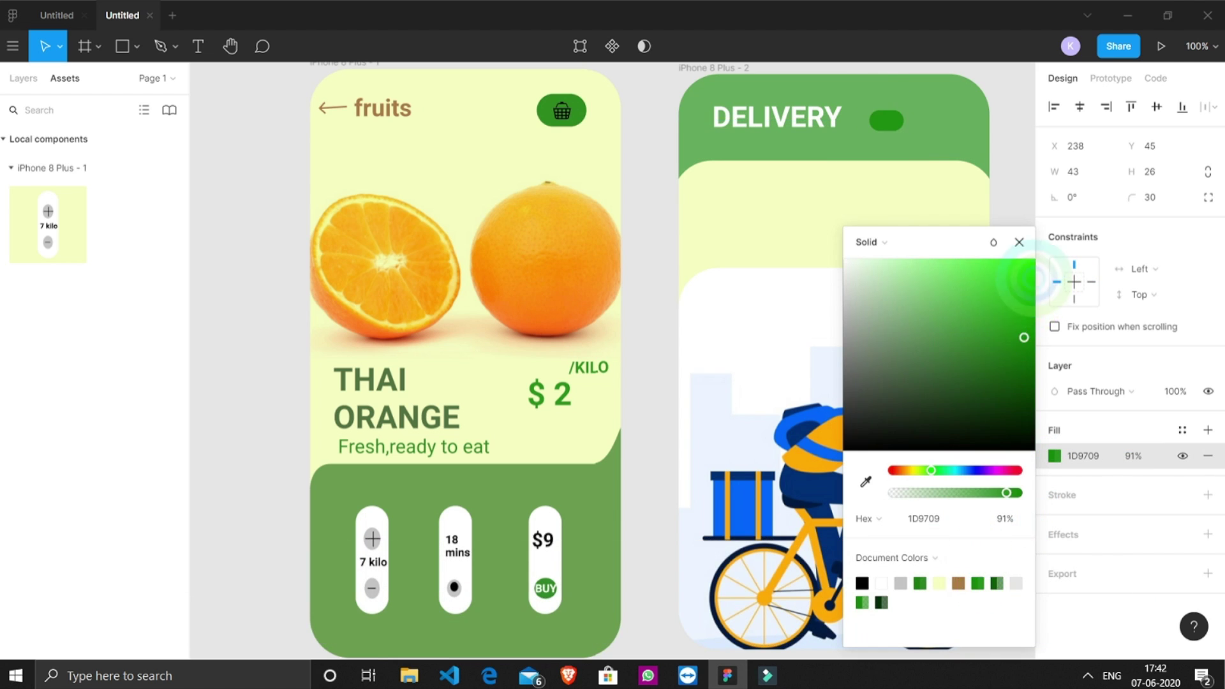
{"action": "left_click", "coordinate": [1019, 242]}
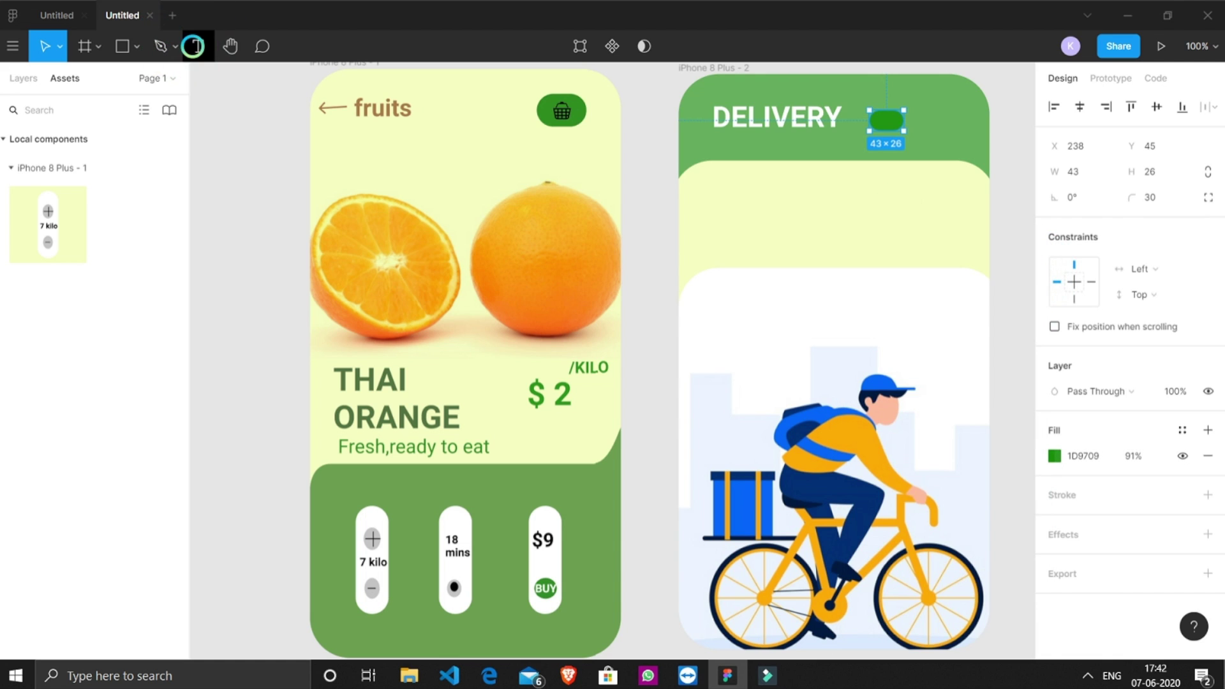
{"action": "left_click", "coordinate": [197, 46]}
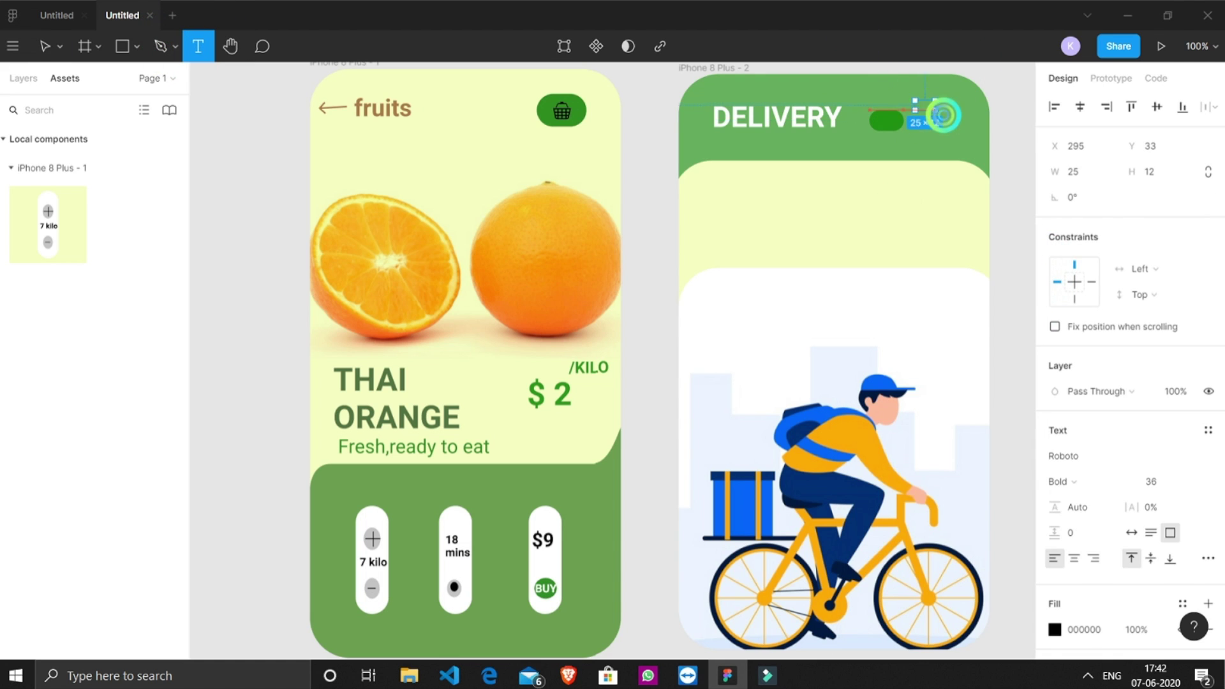
- Create a white size-13 MAP label and position it on the green pill
{"action": "left_click_drag", "start_coordinate": [914, 100], "coordinate": [947, 116]}
{"action": "left_click", "coordinate": [1162, 480]}
{"action": "type", "text": "1"}
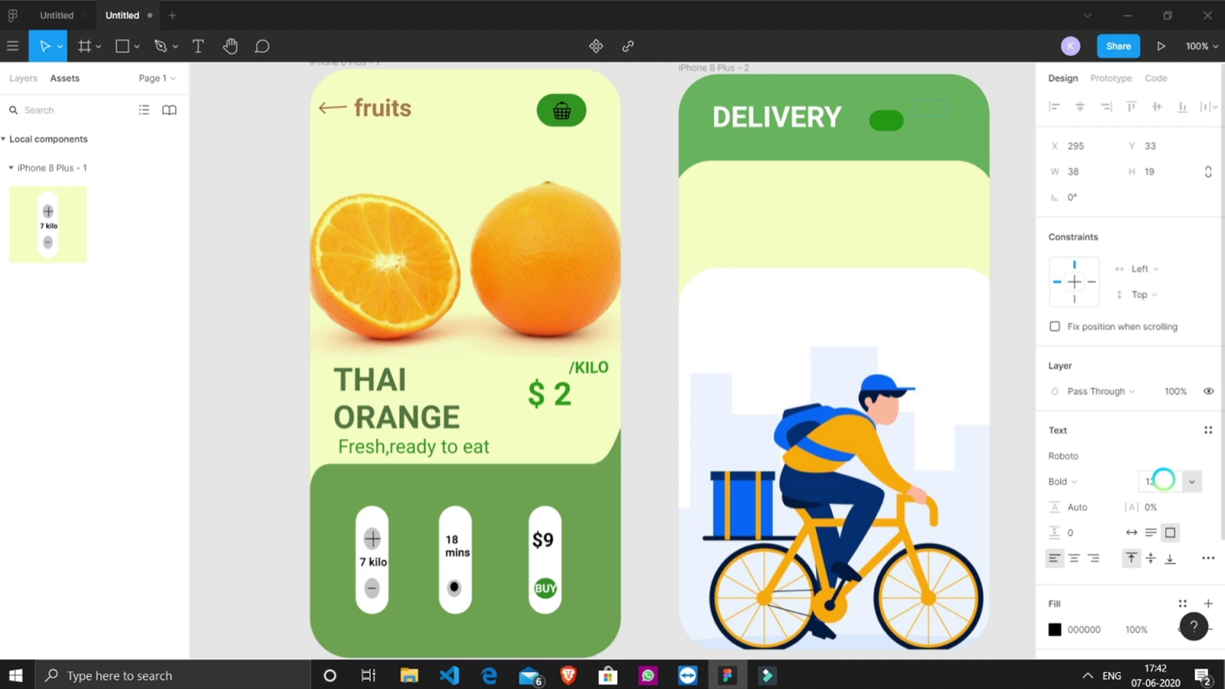
{"action": "key", "text": "Return"}
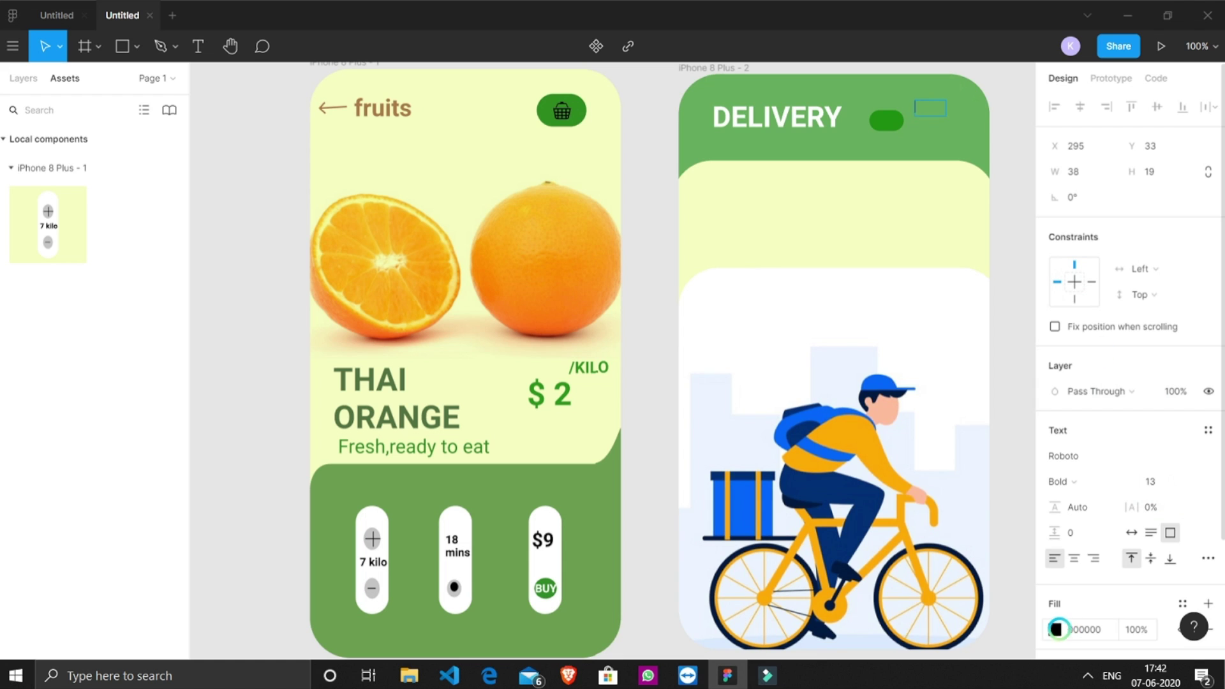
{"action": "left_click", "coordinate": [1055, 629]}
{"action": "left_click", "coordinate": [881, 582]}
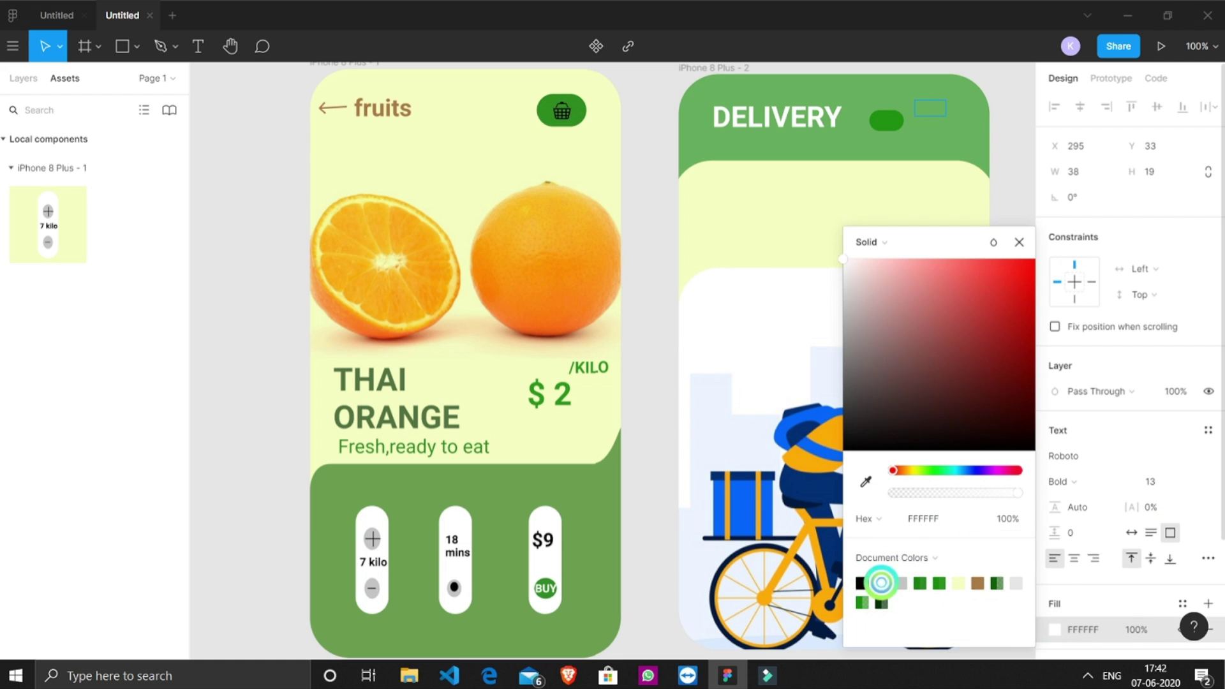
{"action": "left_click", "coordinate": [1018, 242]}
{"action": "type", "text": "MAP"}
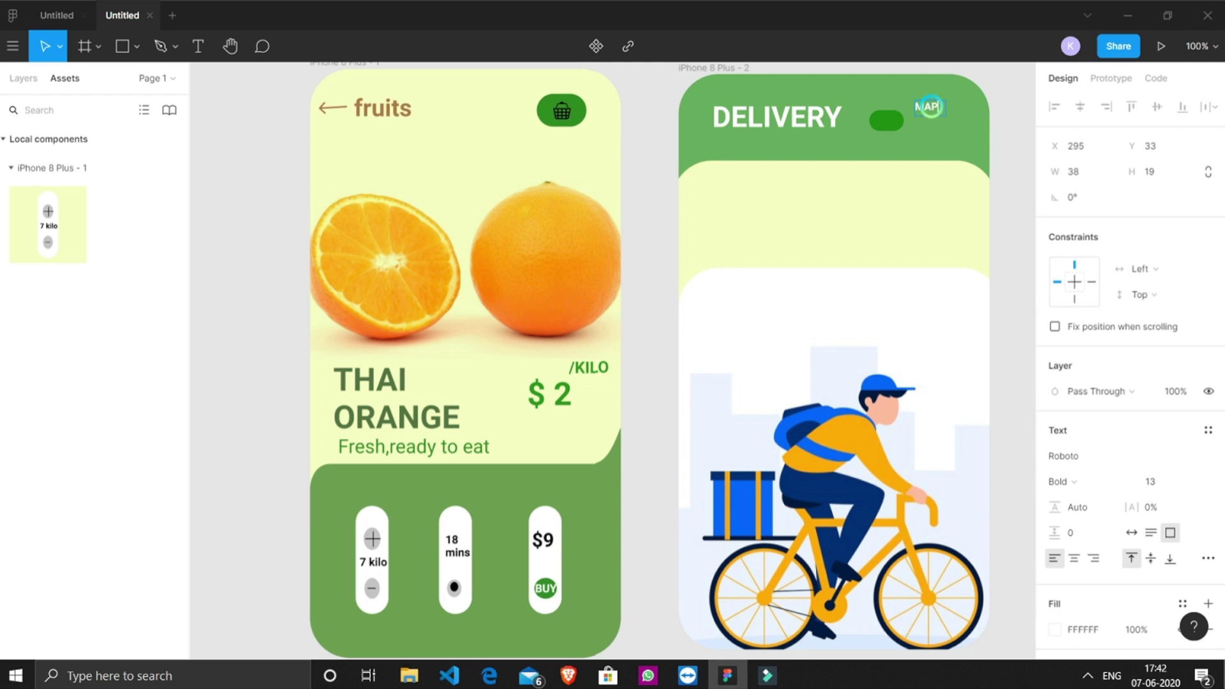
{"action": "key", "text": "Escape"}
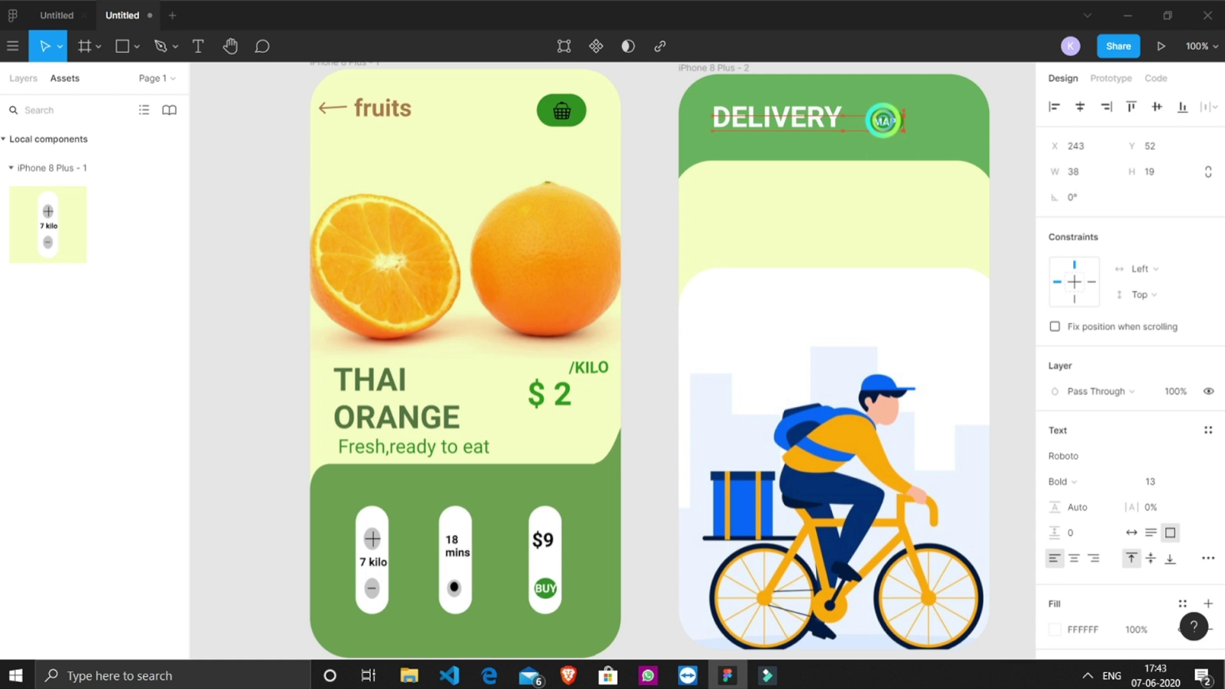
{"action": "left_click", "coordinate": [918, 130]}
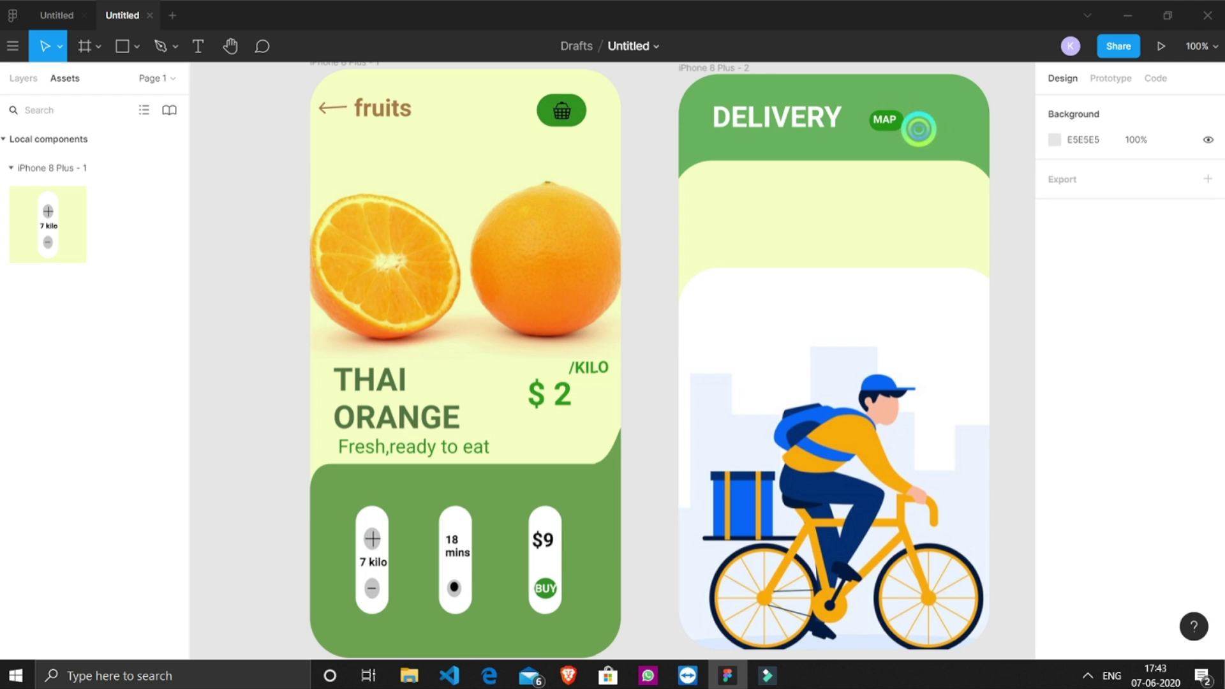
{"action": "left_click", "coordinate": [886, 120]}
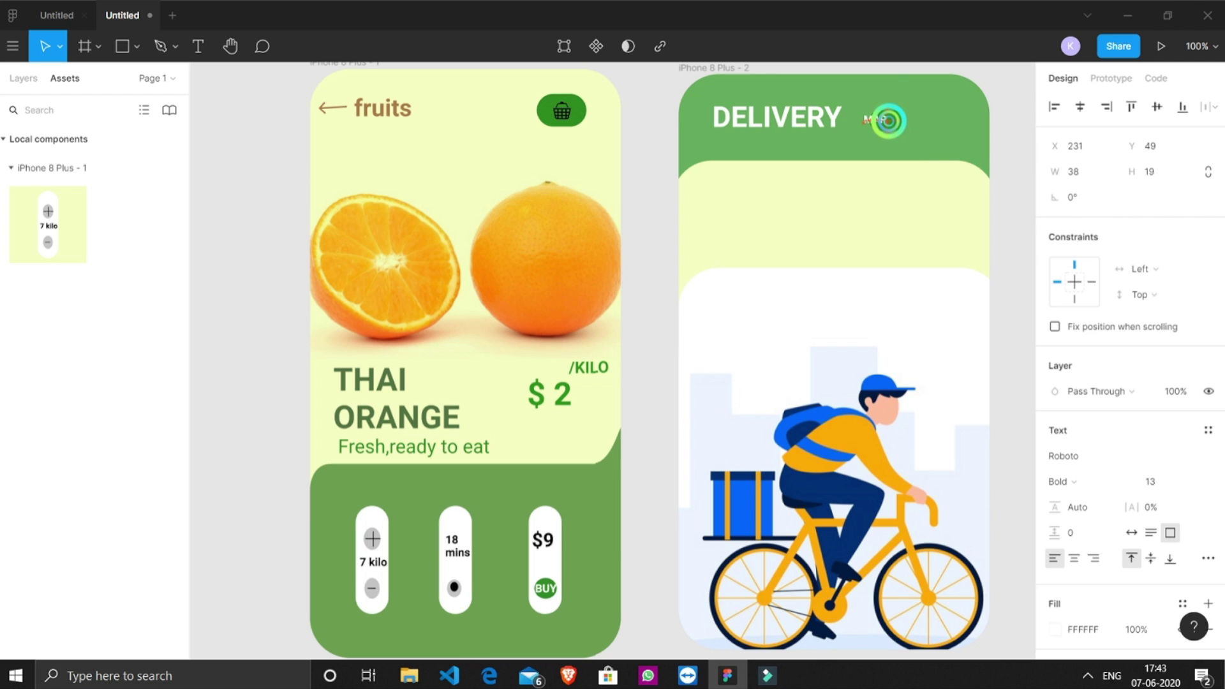
{"action": "left_click", "coordinate": [916, 126]}
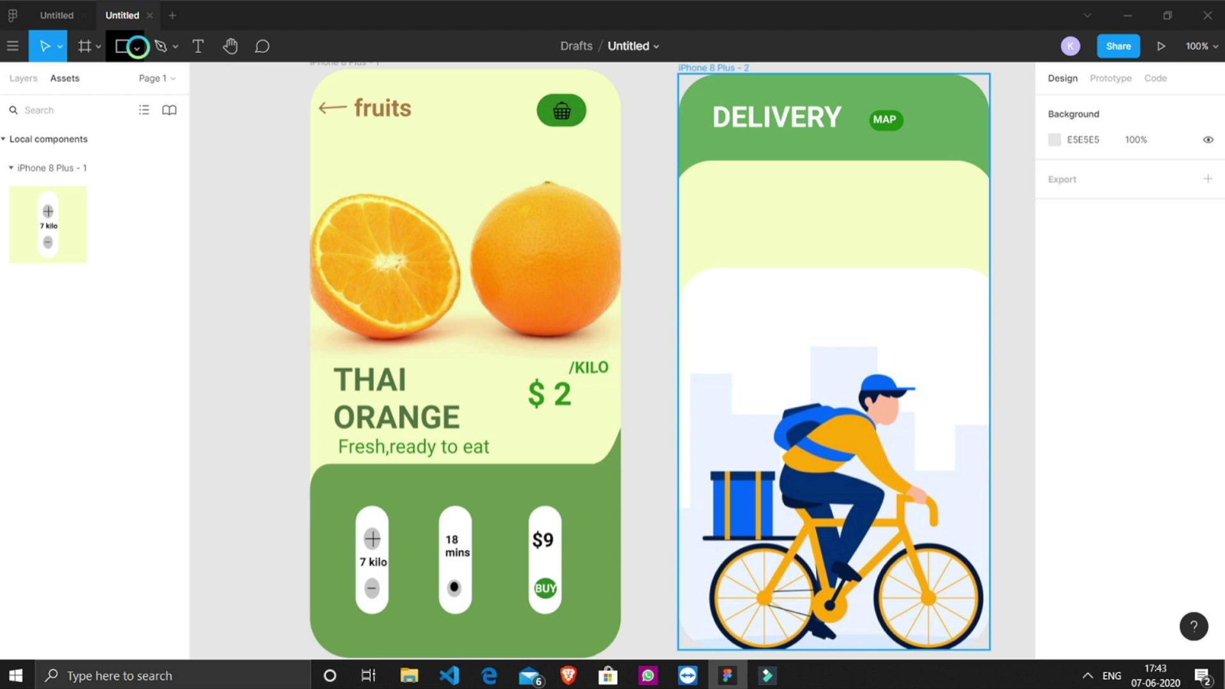
- Draw a small 35×17 rectangle right of the MAP badge with corner radius 30
{"action": "left_click", "coordinate": [137, 47]}
{"action": "left_click", "coordinate": [136, 80]}
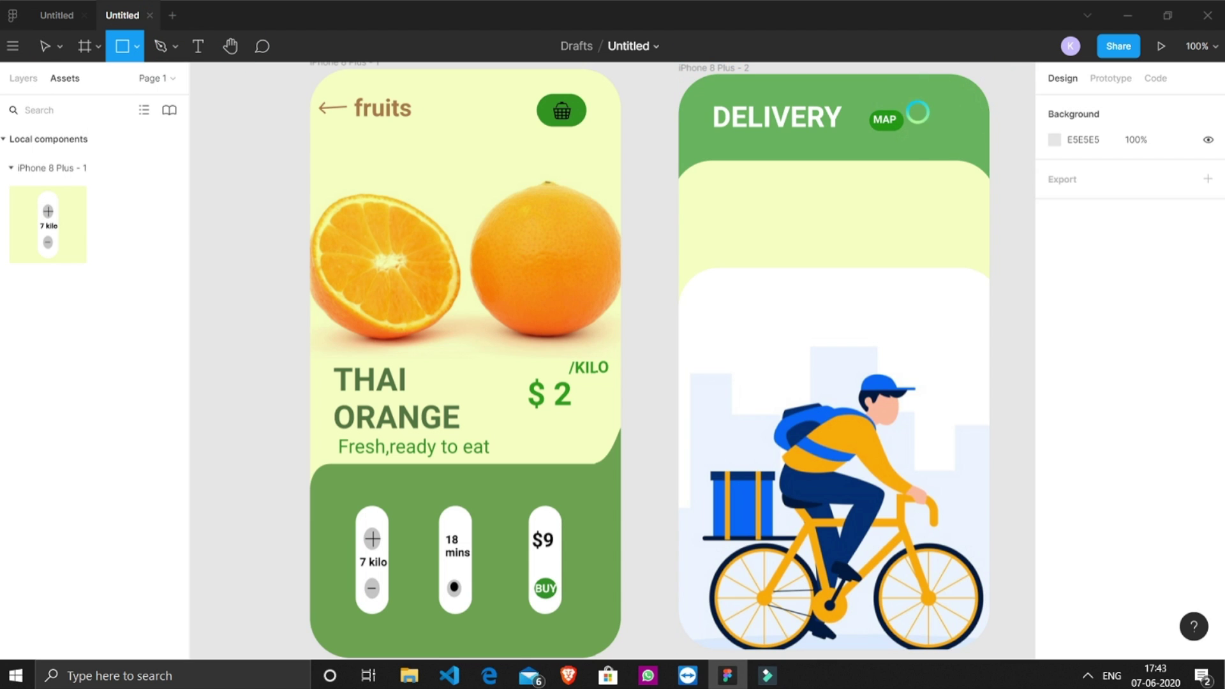
{"action": "left_click_drag", "start_coordinate": [917, 114], "coordinate": [947, 127]}
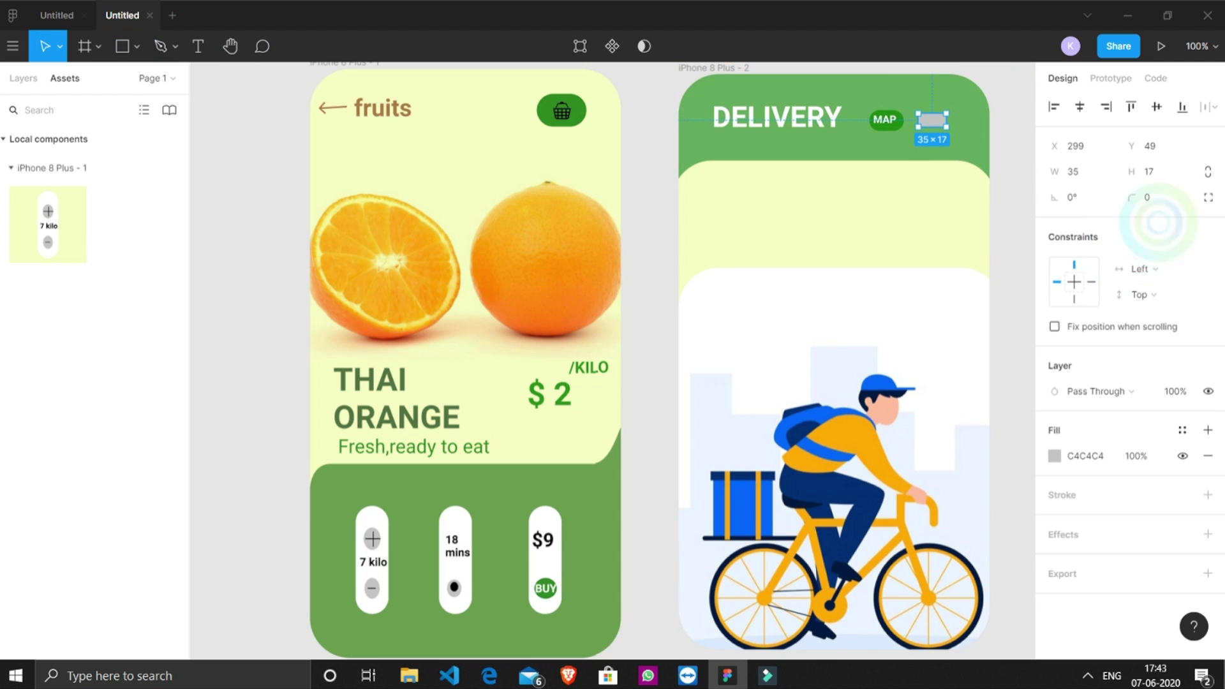
{"action": "left_click", "coordinate": [1151, 200]}
{"action": "type", "text": "3"}
{"action": "key", "text": "Return"}
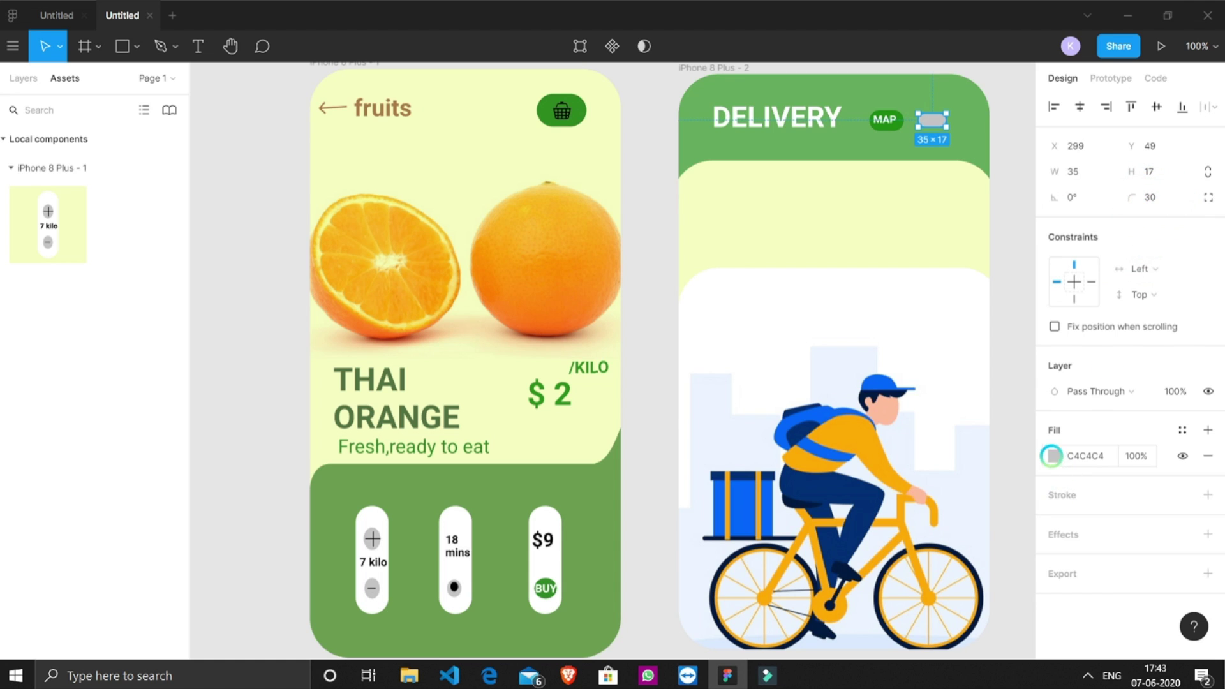
- Fill the new pill with the document green 1D9709
{"action": "left_click", "coordinate": [1053, 455]}
{"action": "left_click", "coordinate": [935, 582]}
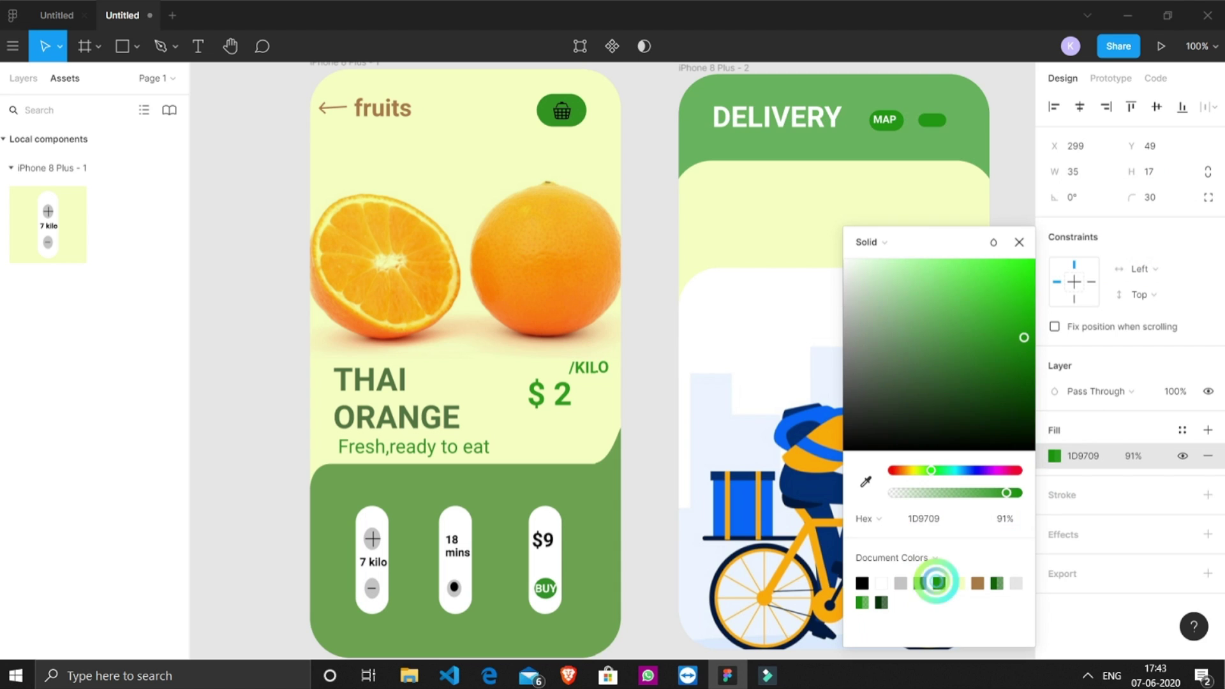
{"action": "left_click", "coordinate": [1019, 242]}
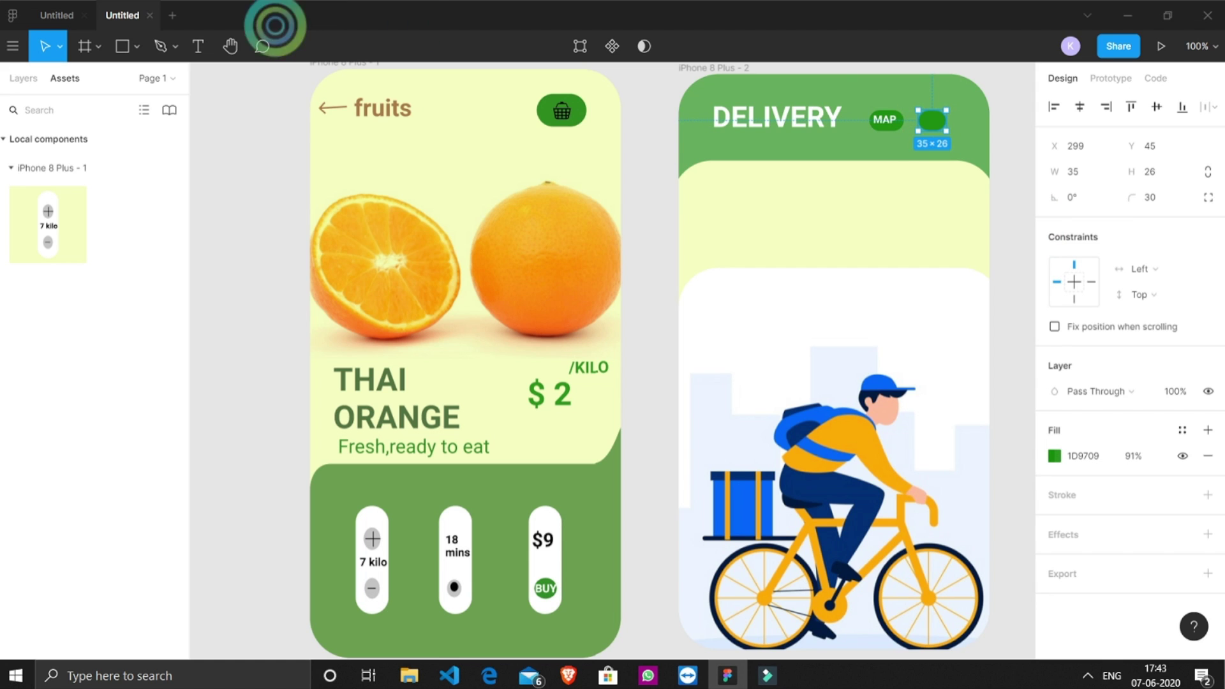
{"action": "left_click", "coordinate": [181, 46]}
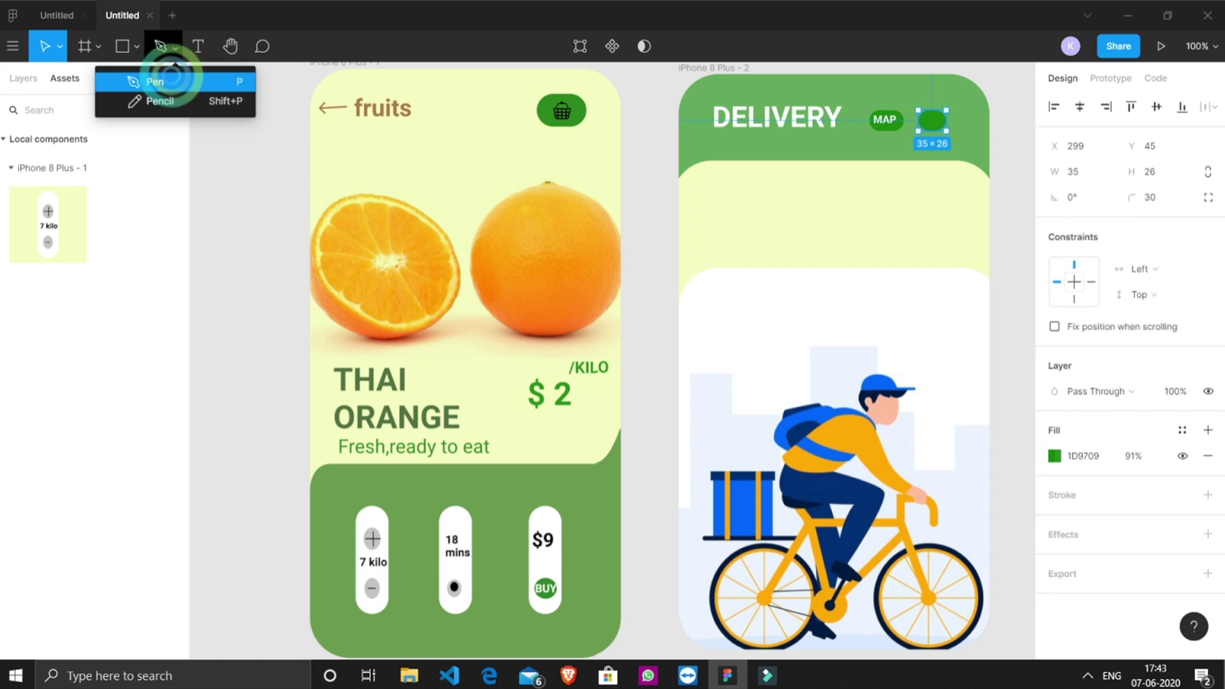
- Draw a first pen path inside the green pill and give it a white stroke
{"action": "left_click", "coordinate": [170, 80]}
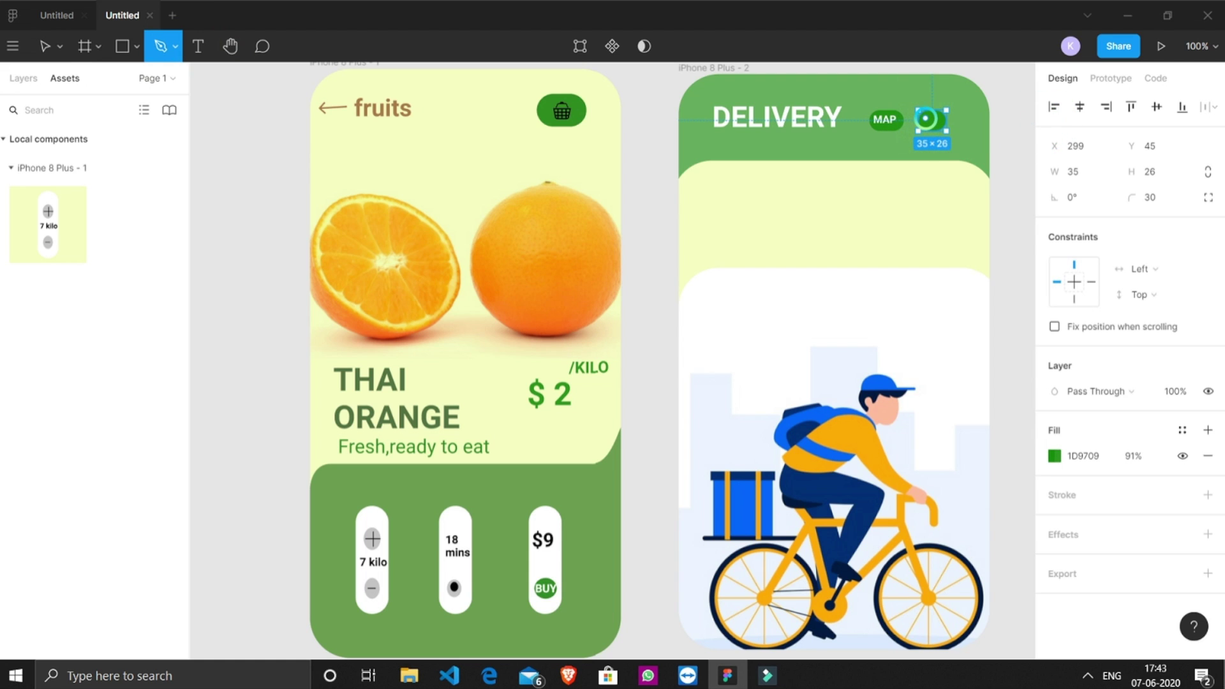
{"action": "left_click", "coordinate": [926, 118]}
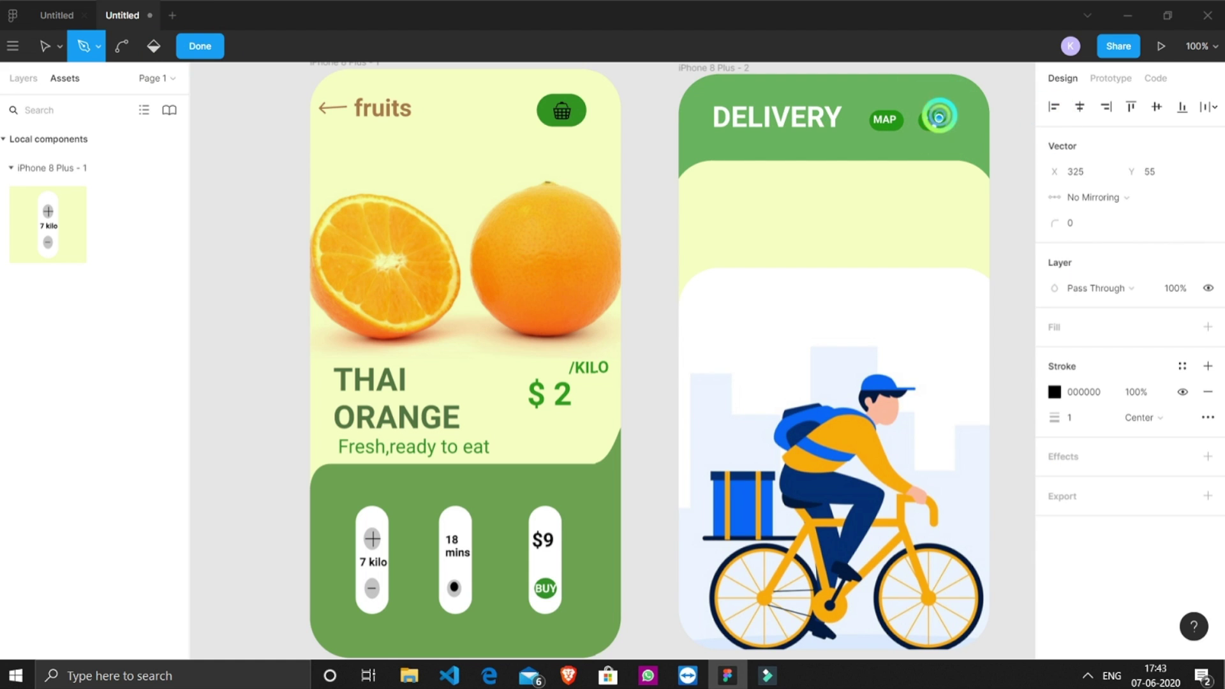
{"action": "key", "text": "Escape"}
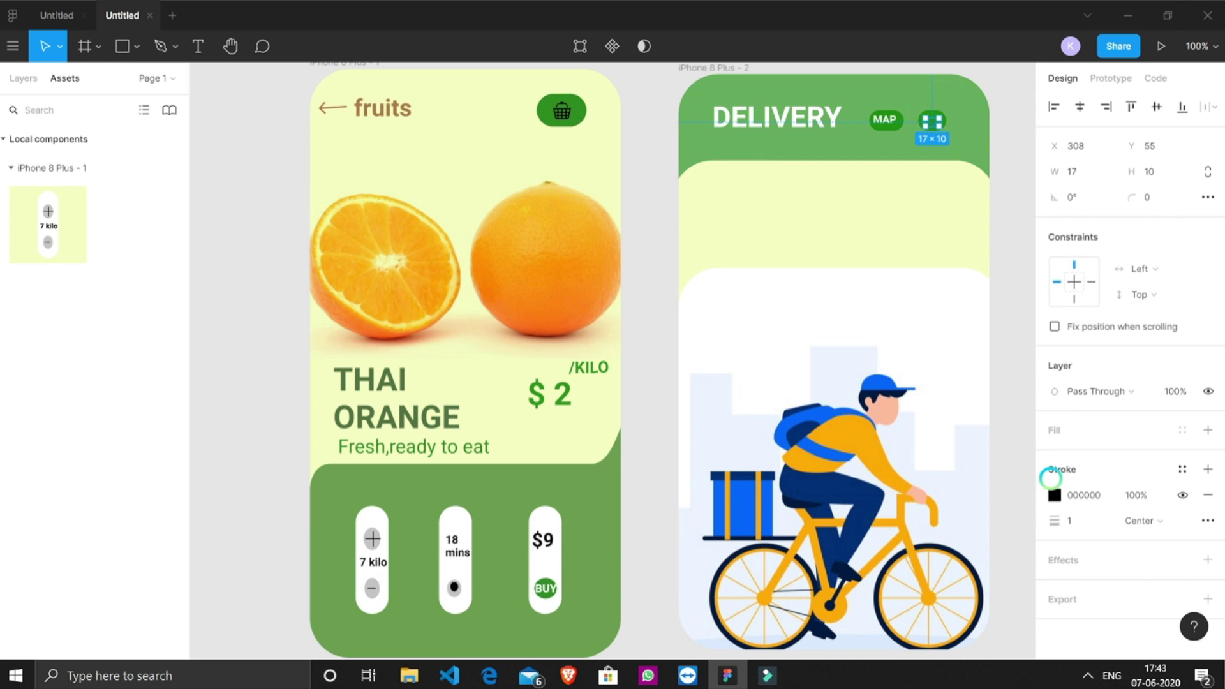
{"action": "left_click", "coordinate": [1053, 497]}
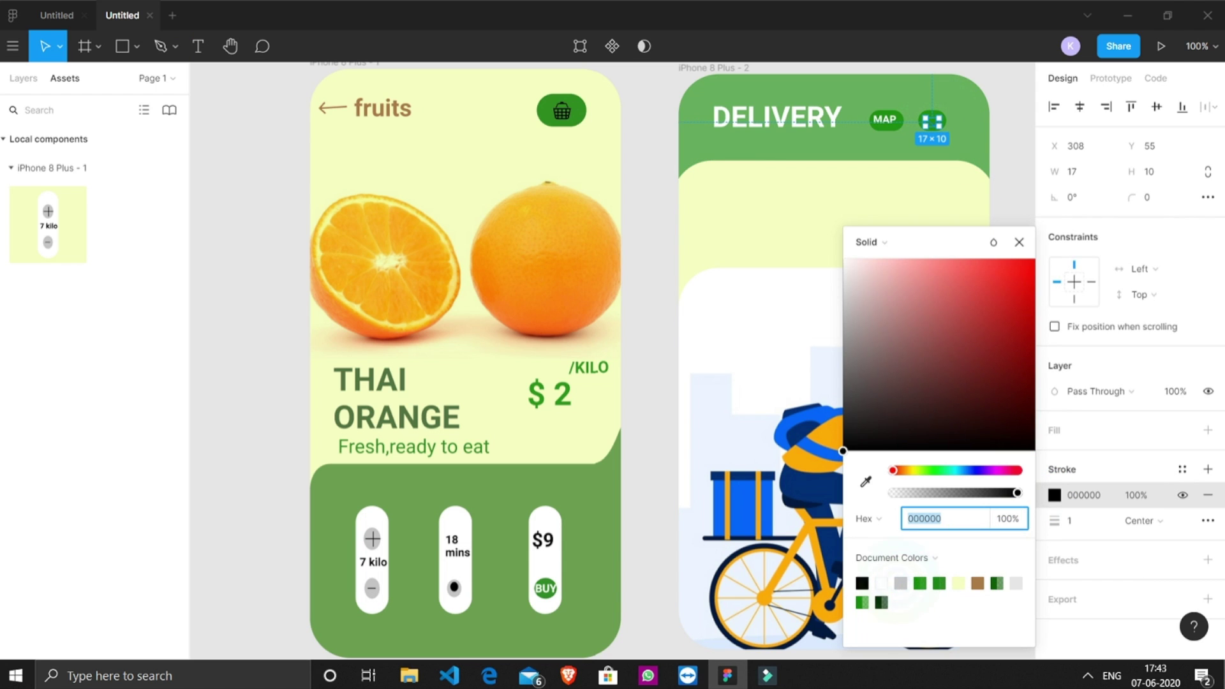
{"action": "left_click", "coordinate": [882, 581]}
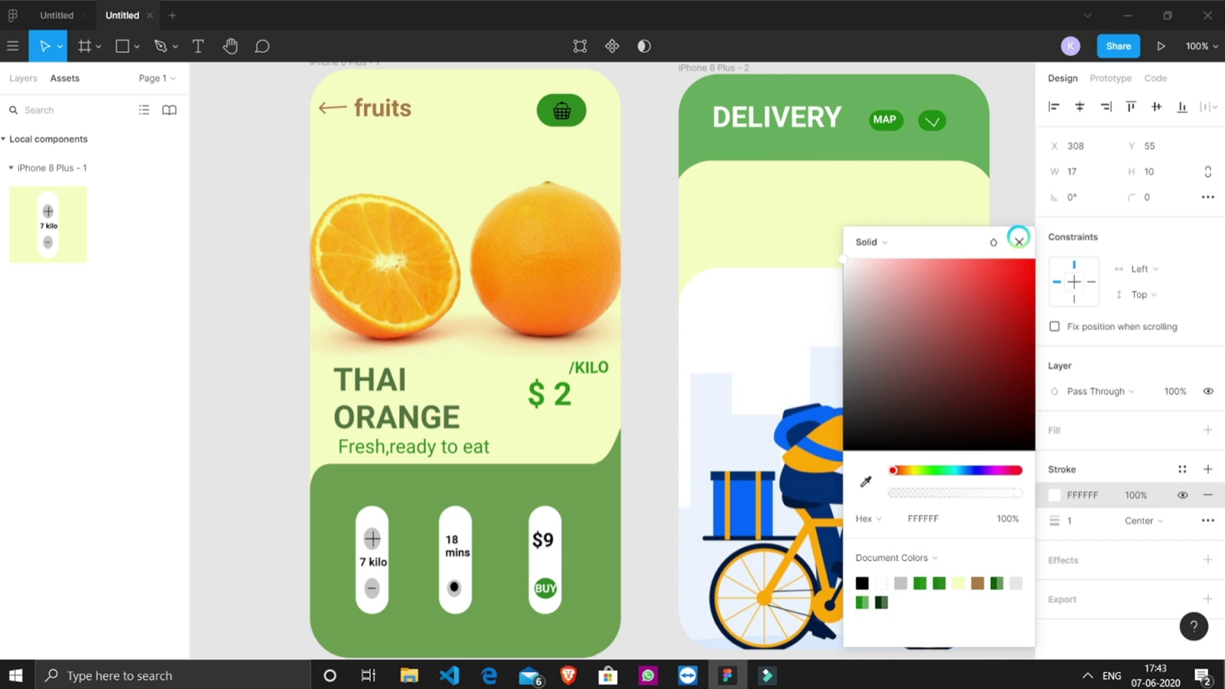
{"action": "left_click", "coordinate": [1018, 242]}
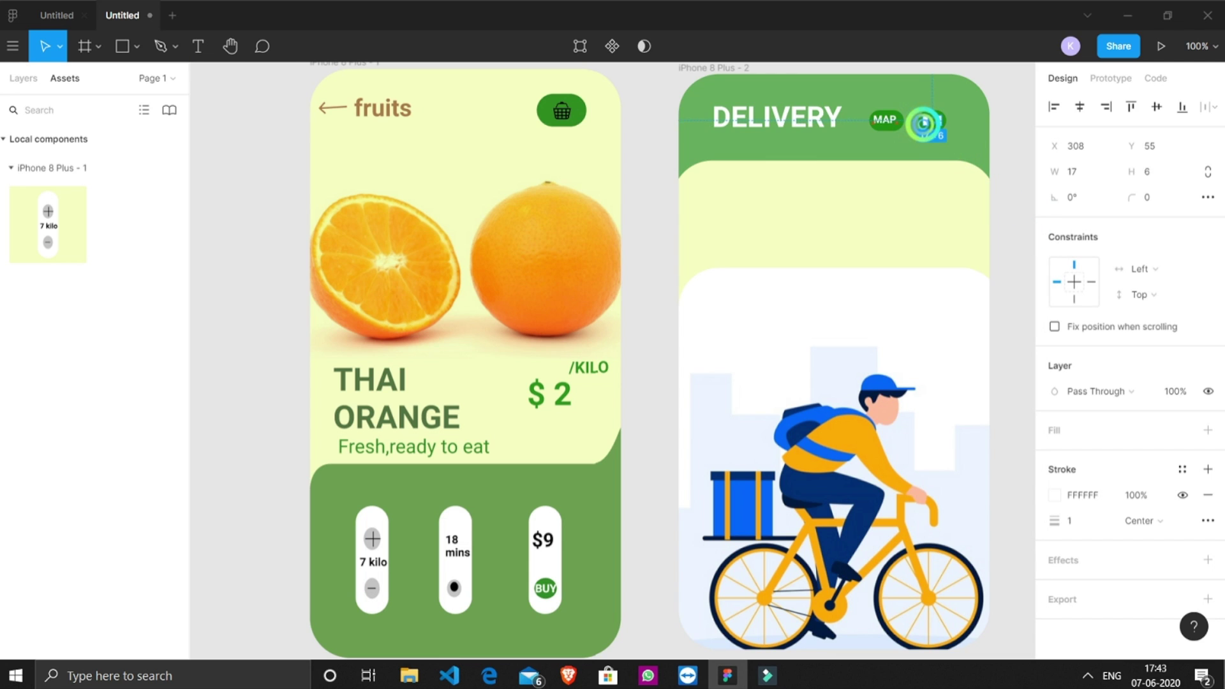
- Check the reference file and remove the unsatisfactory path from the pill
{"action": "left_click", "coordinate": [931, 120]}
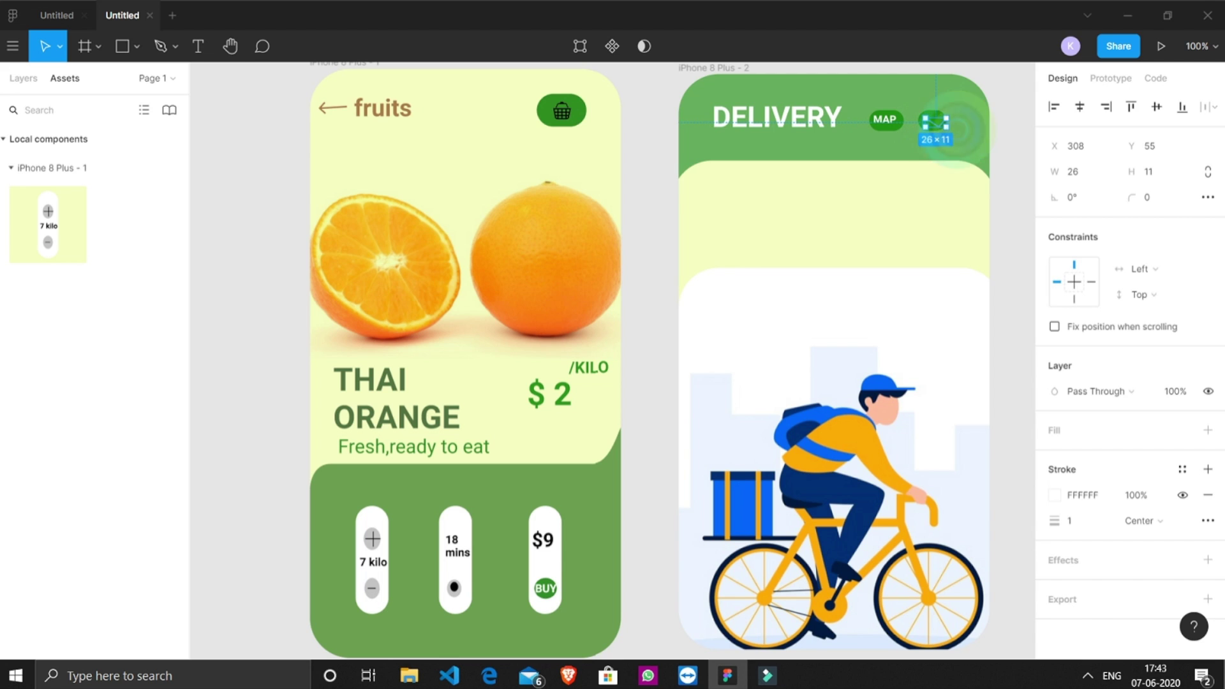
{"action": "left_click", "coordinate": [965, 135]}
{"action": "left_click", "coordinate": [932, 122]}
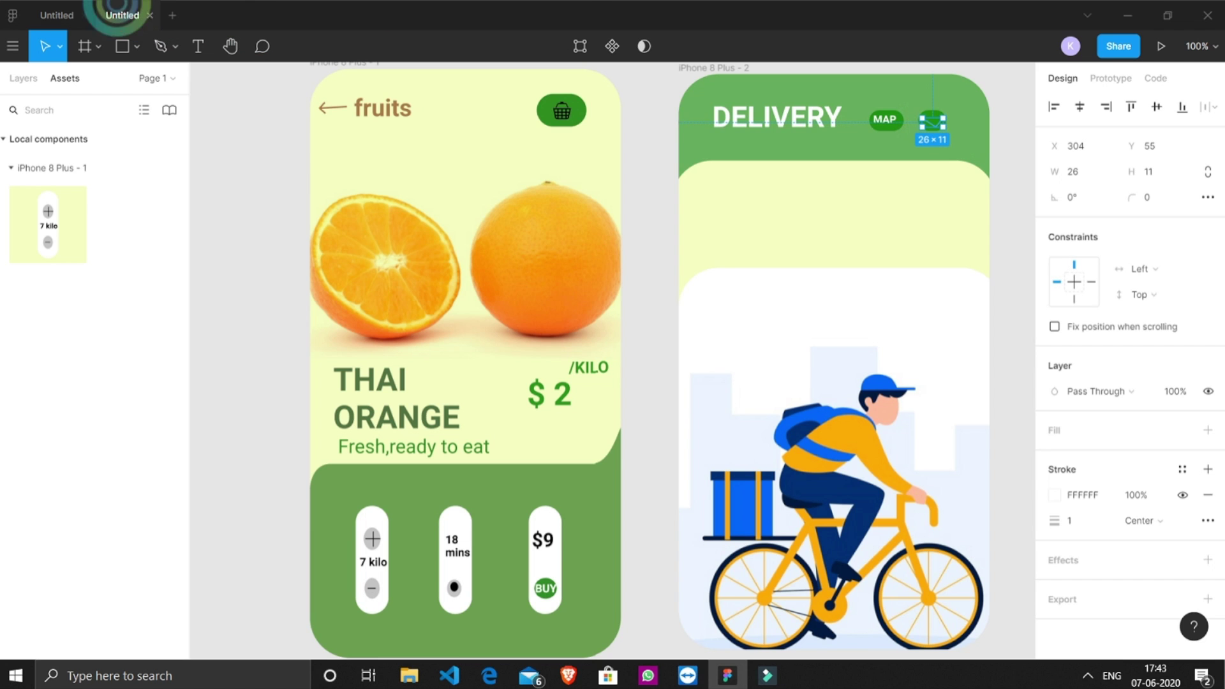
{"action": "left_click", "coordinate": [61, 15]}
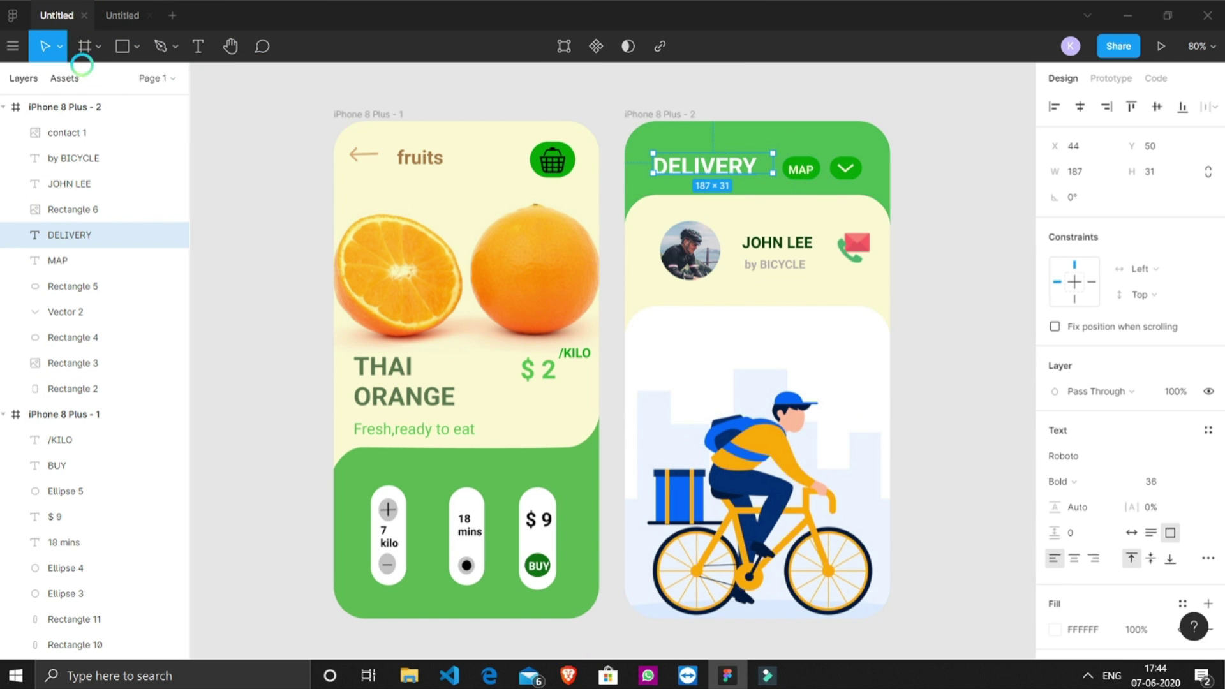
{"action": "left_click", "coordinate": [118, 16]}
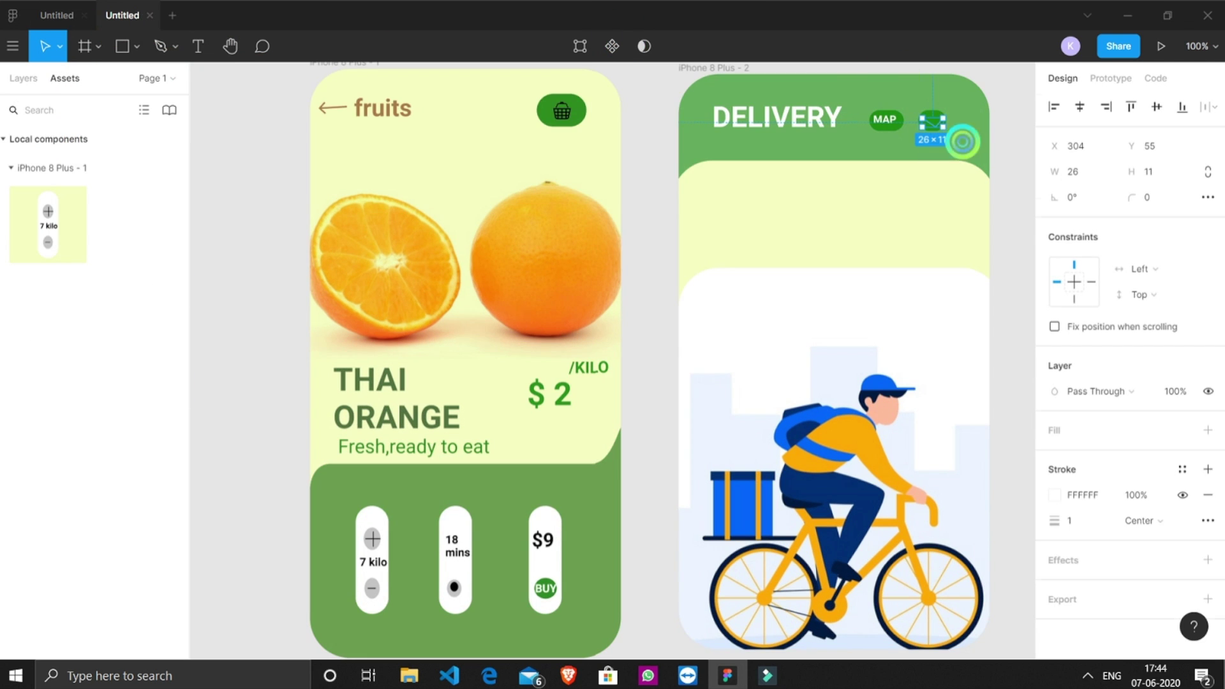
{"action": "left_click", "coordinate": [963, 139]}
{"action": "left_click", "coordinate": [932, 123]}
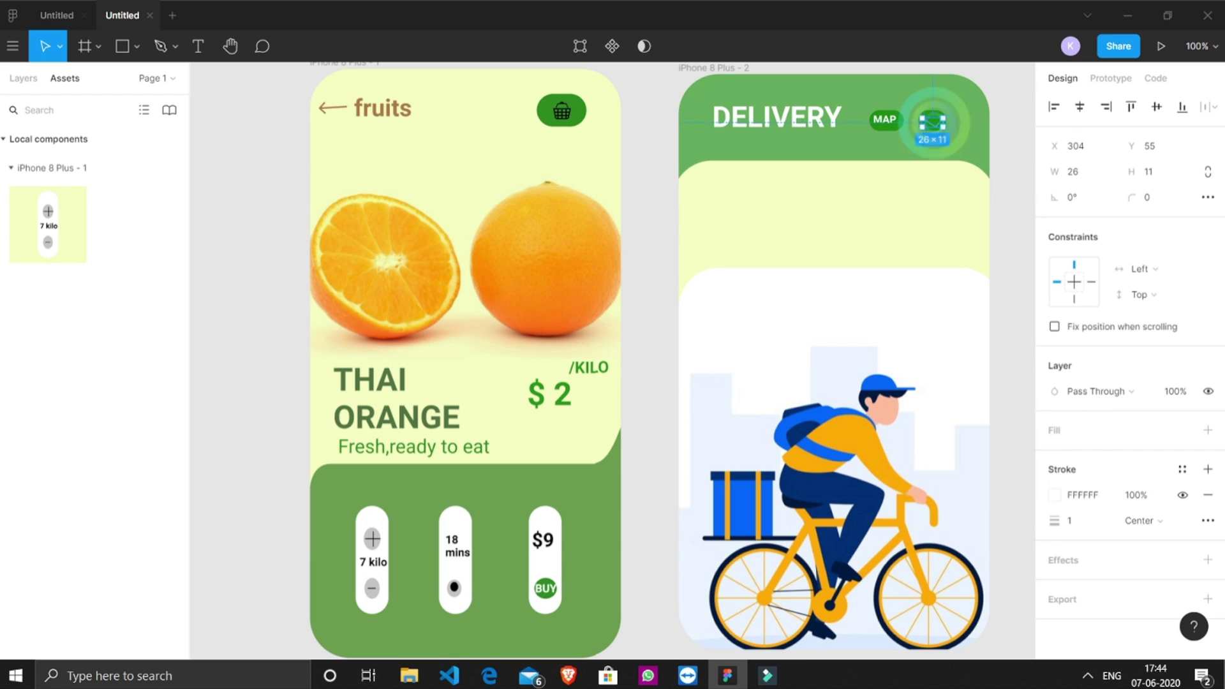
{"action": "key", "text": "Escape"}
- Draw a three-point V chevron inside the green pill with the Pen tool
{"action": "left_click", "coordinate": [171, 46]}
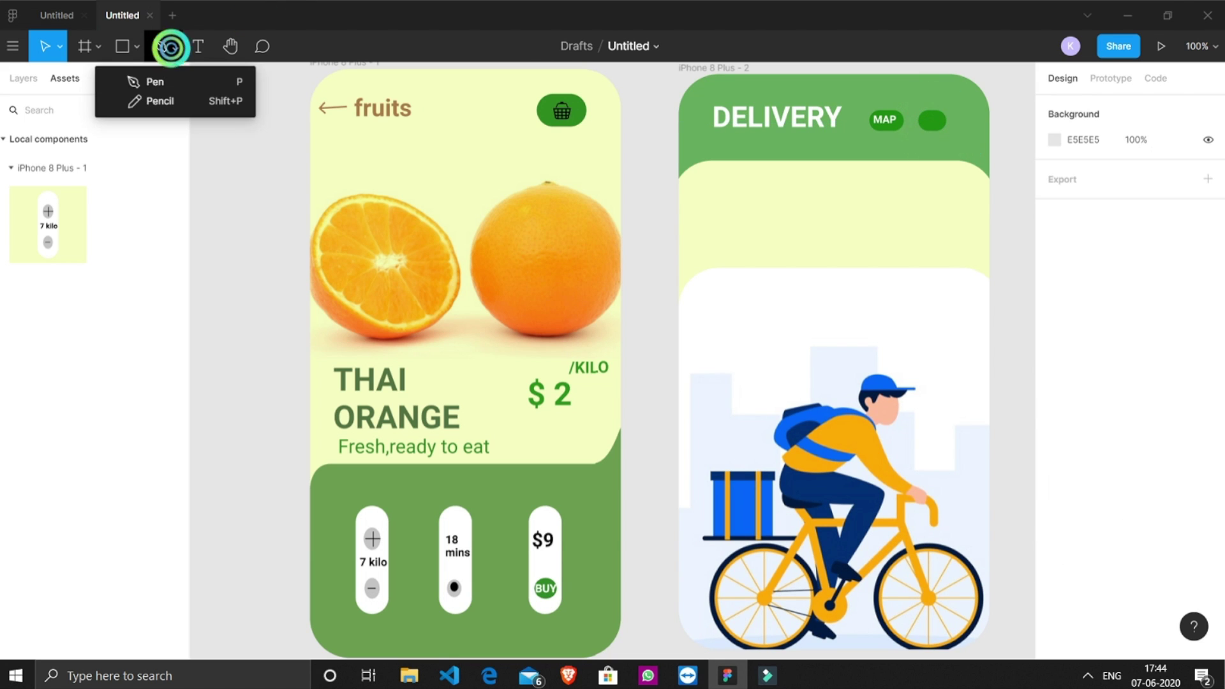
{"action": "left_click", "coordinate": [162, 79]}
{"action": "left_click", "coordinate": [937, 109]}
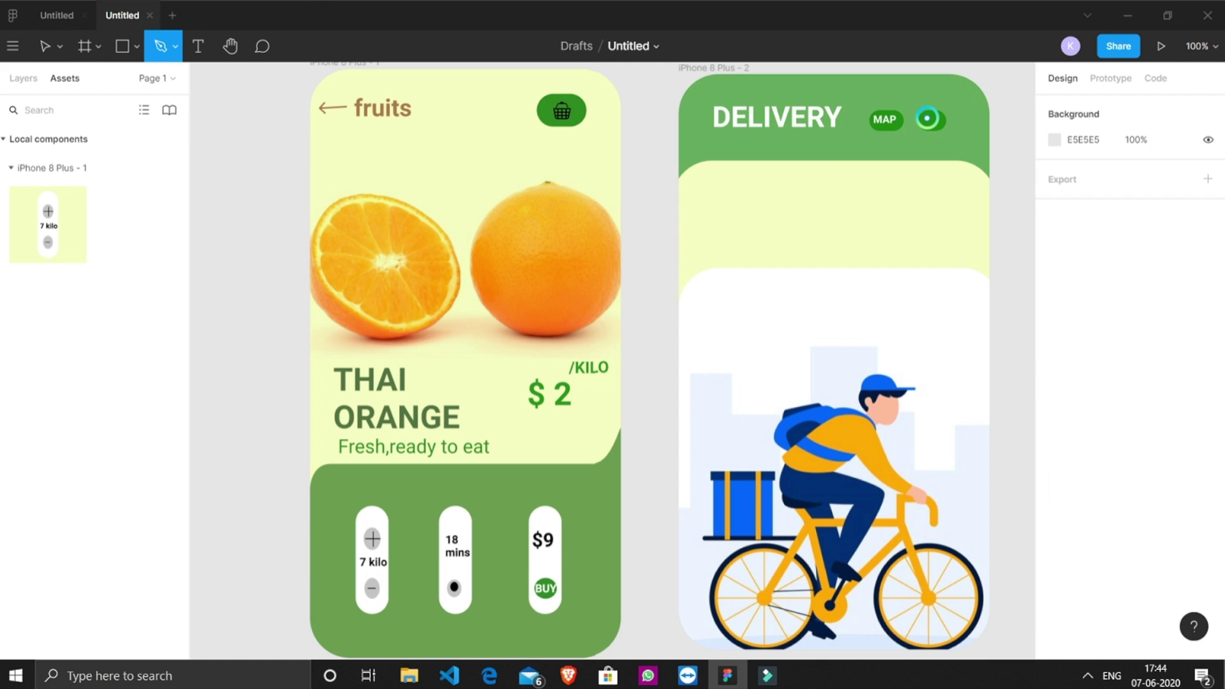
{"action": "left_click", "coordinate": [931, 125]}
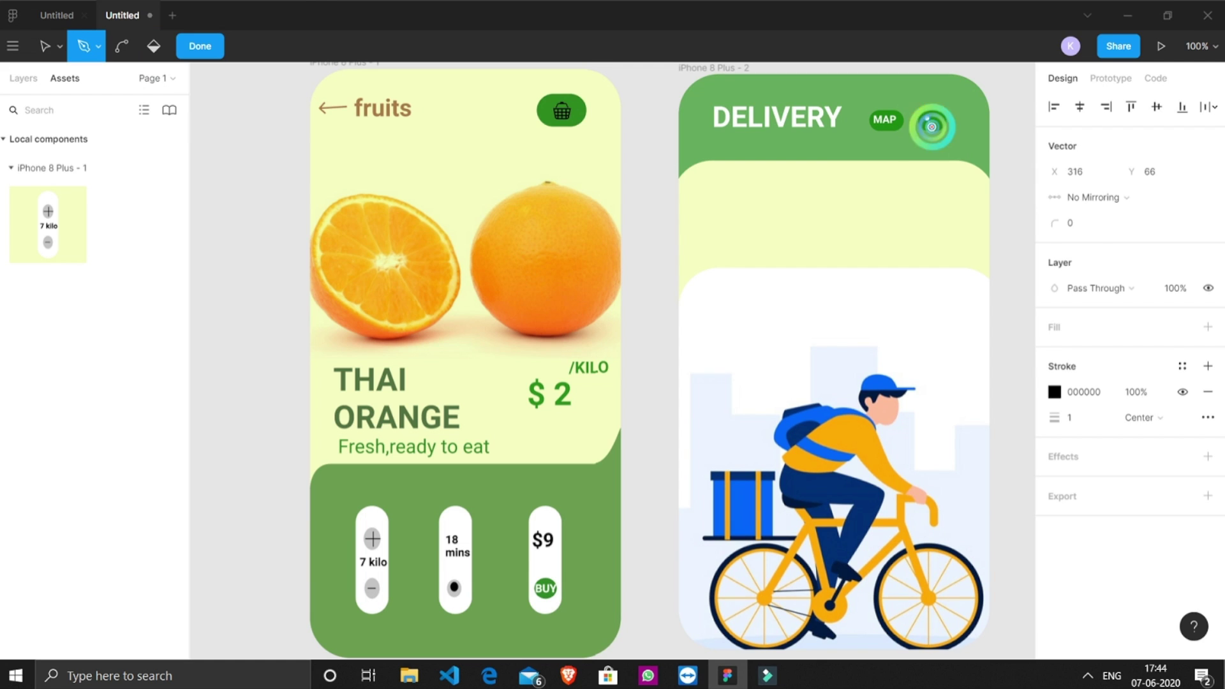
{"action": "left_click", "coordinate": [937, 118]}
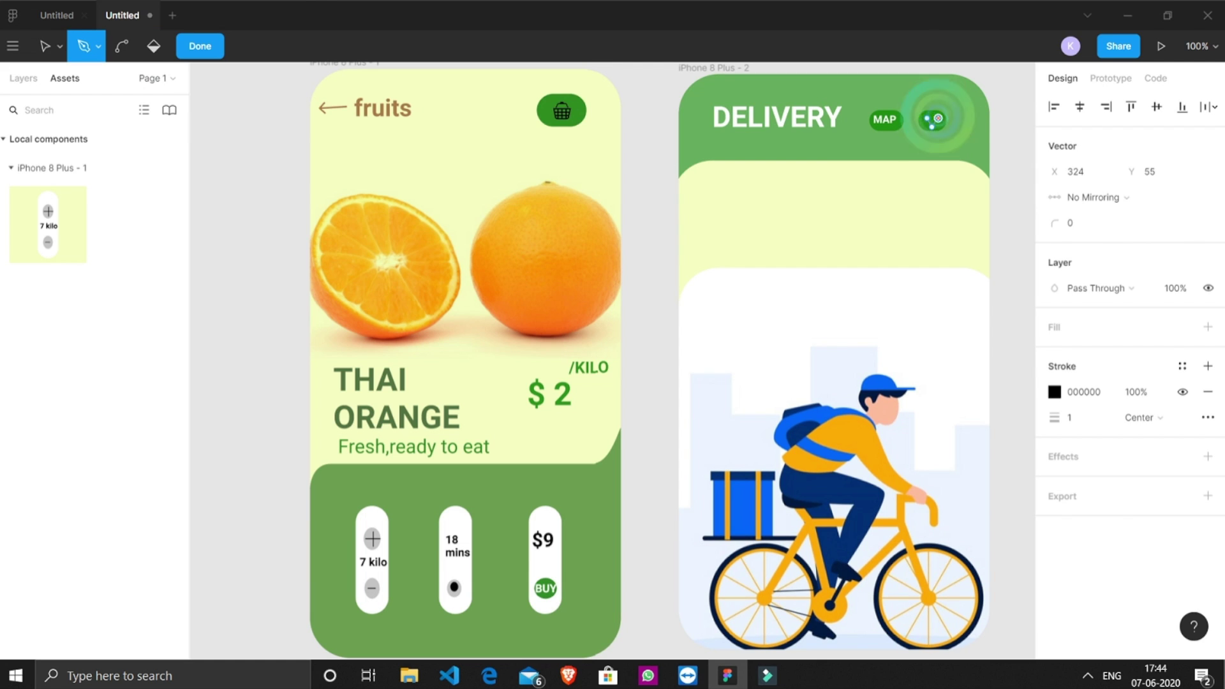
{"action": "key", "text": "Escape"}
- Set the chevron's stroke colour to white FFFFFF
{"action": "left_click", "coordinate": [1057, 364]}
{"action": "left_click", "coordinate": [1055, 490]}
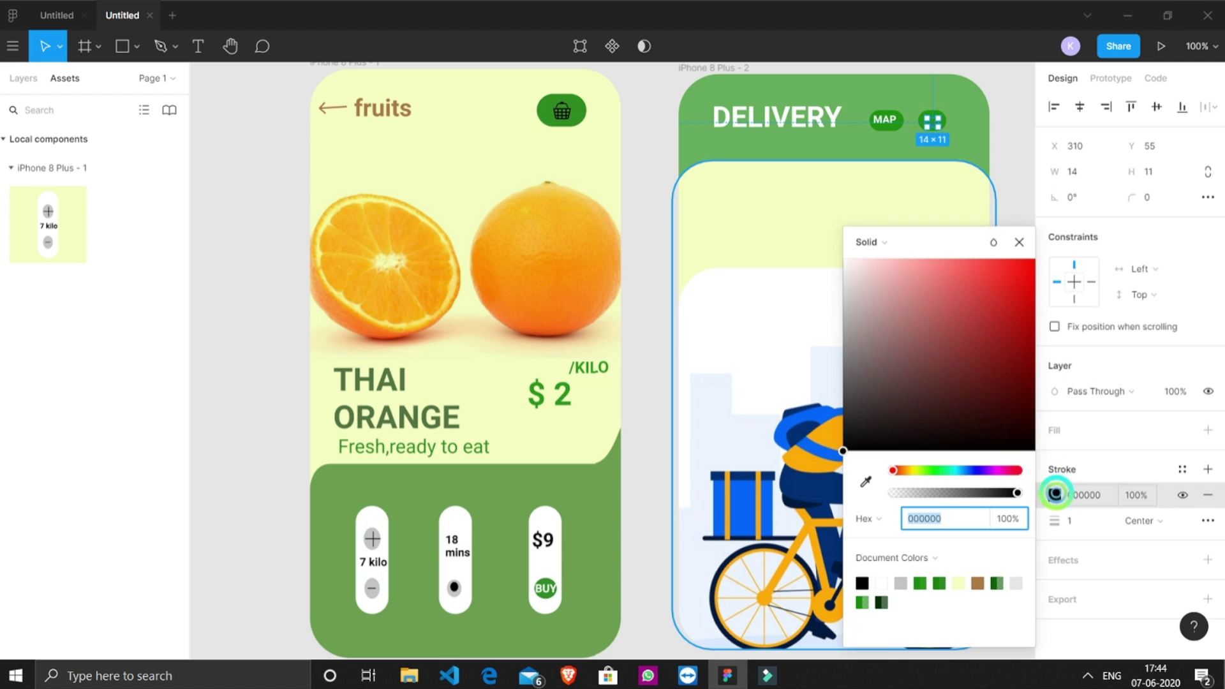
{"action": "left_click", "coordinate": [883, 584]}
{"action": "left_click", "coordinate": [1018, 242]}
- Nudge the chevron up within the pill and set its stroke weight to 2
{"action": "left_click", "coordinate": [932, 121]}
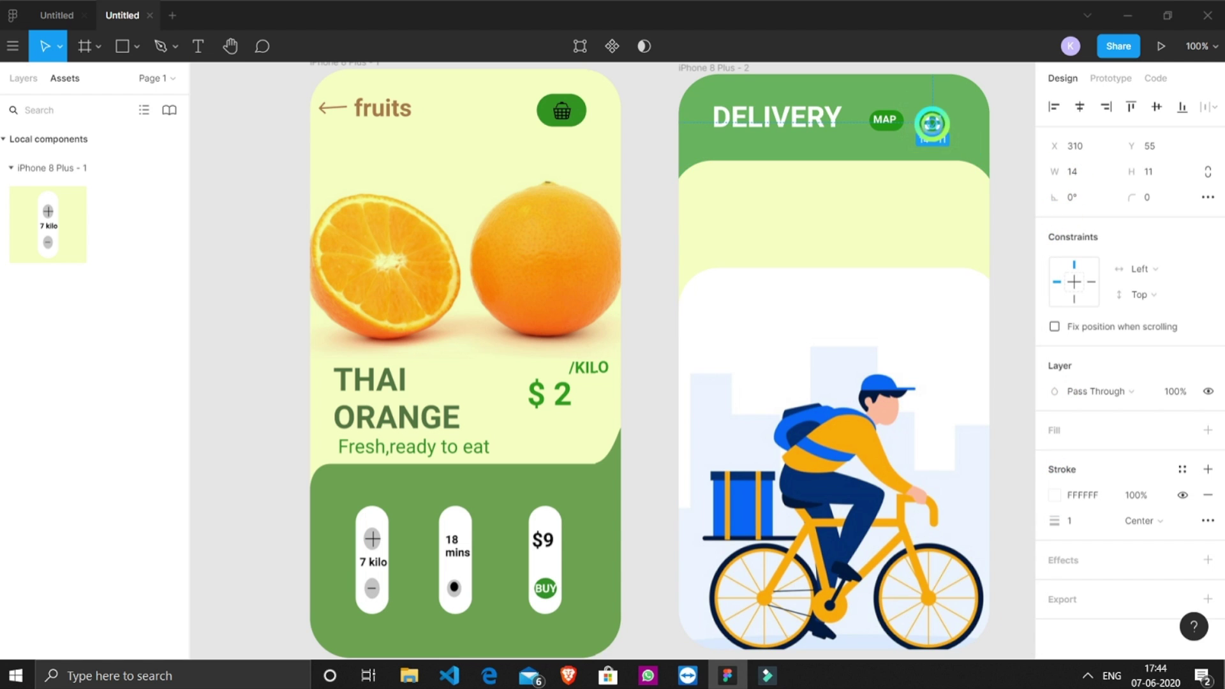
{"action": "left_click_drag", "start_coordinate": [932, 121], "coordinate": [936, 122]}
{"action": "left_click", "coordinate": [1074, 519]}
{"action": "type", "text": "2"}
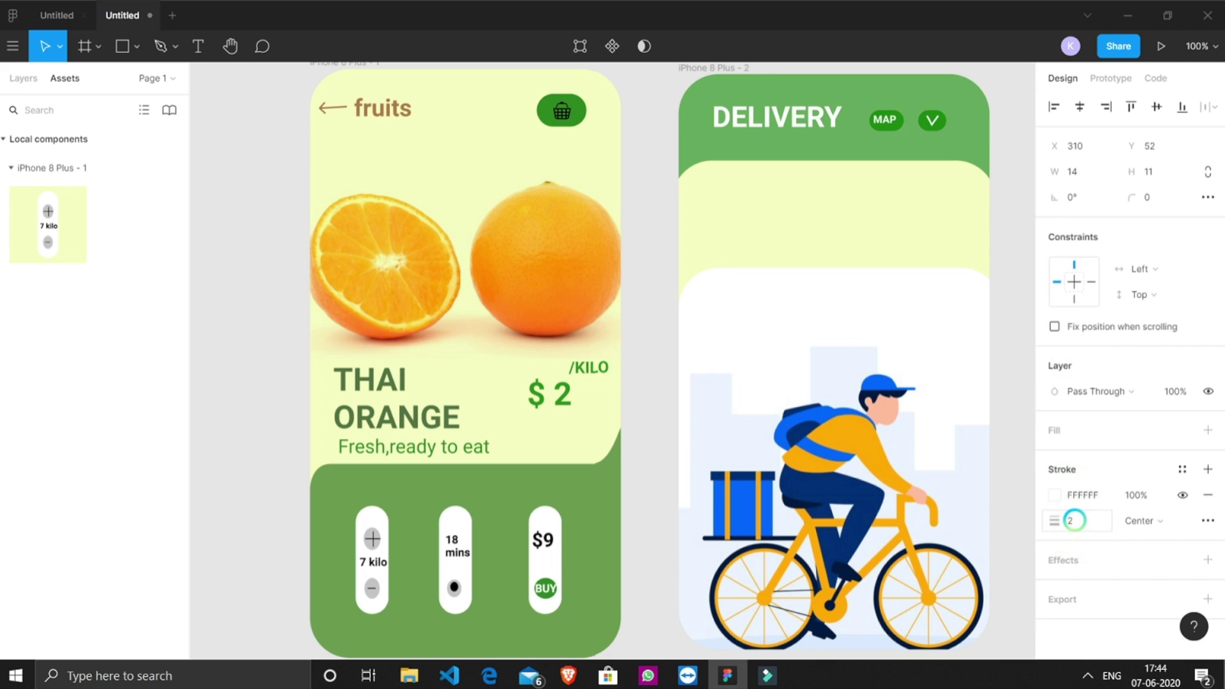
{"action": "left_click", "coordinate": [1018, 270]}
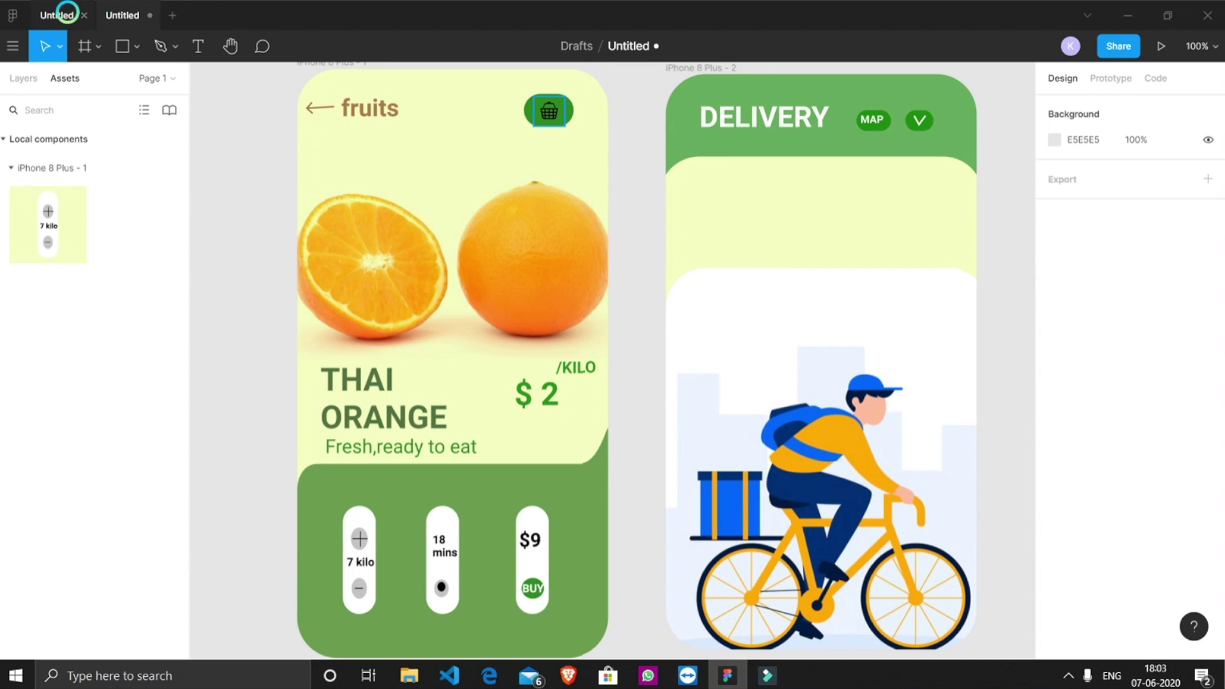
{"action": "left_click", "coordinate": [67, 12]}
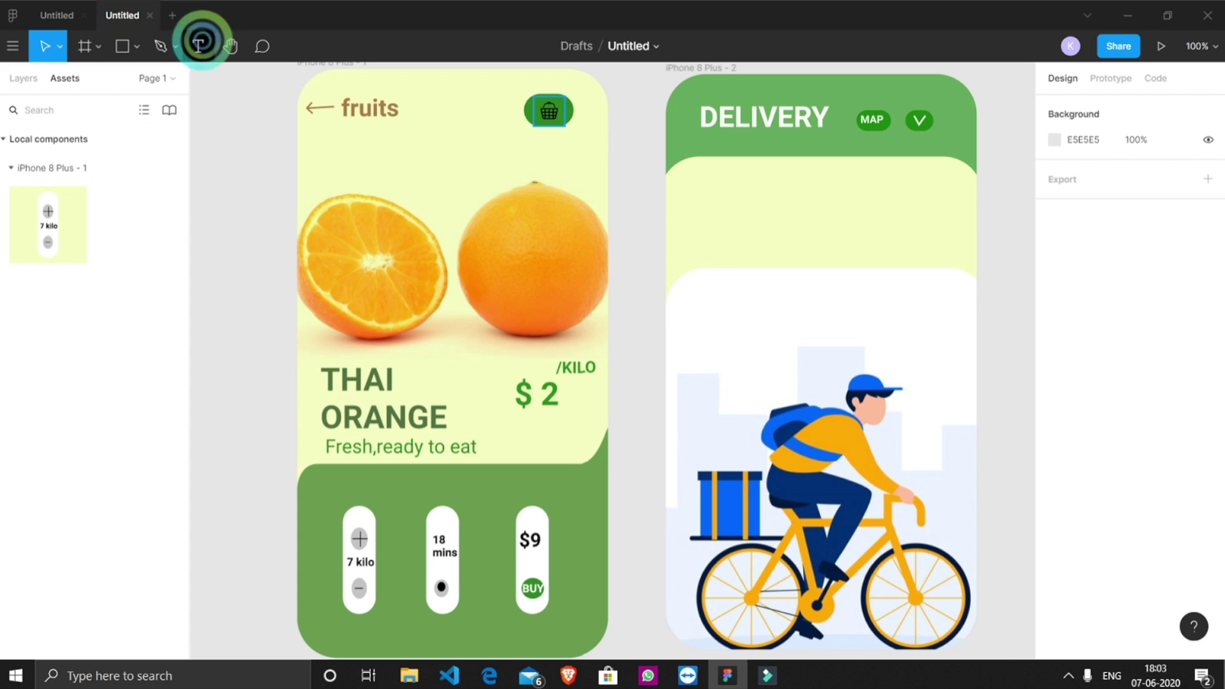
{"action": "left_click", "coordinate": [198, 46]}
{"action": "left_click_drag", "start_coordinate": [808, 188], "coordinate": [861, 214]}
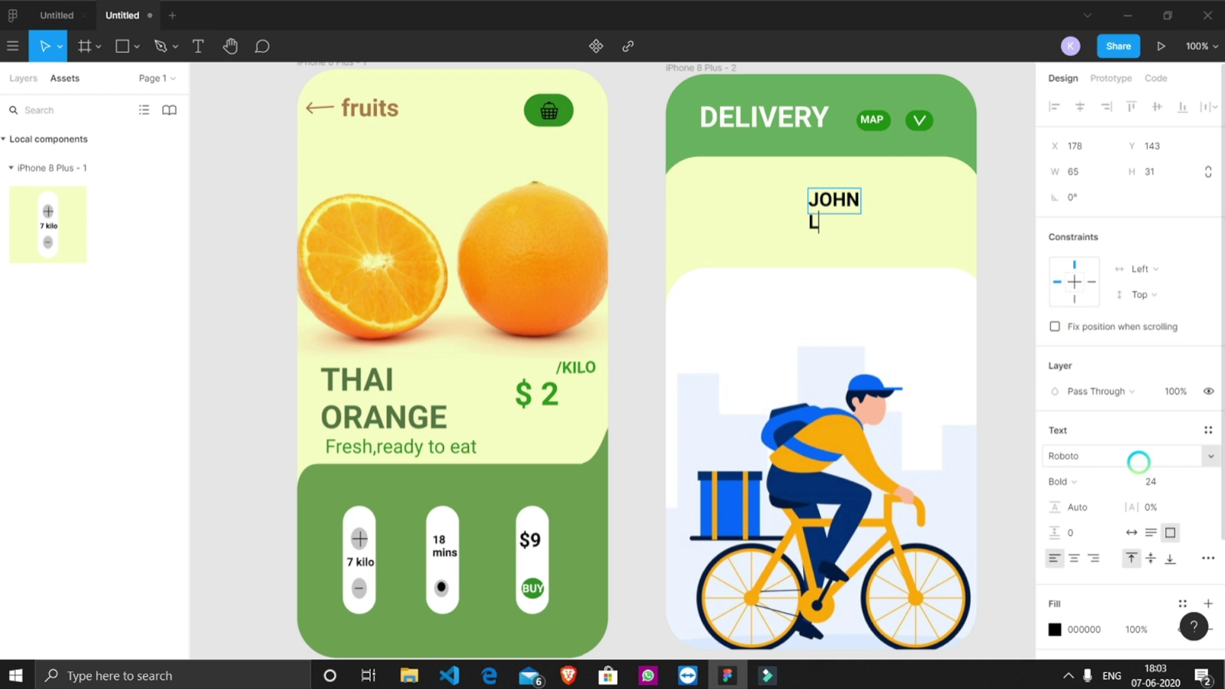
{"action": "left_click_drag", "start_coordinate": [860, 201], "coordinate": [900, 212]}
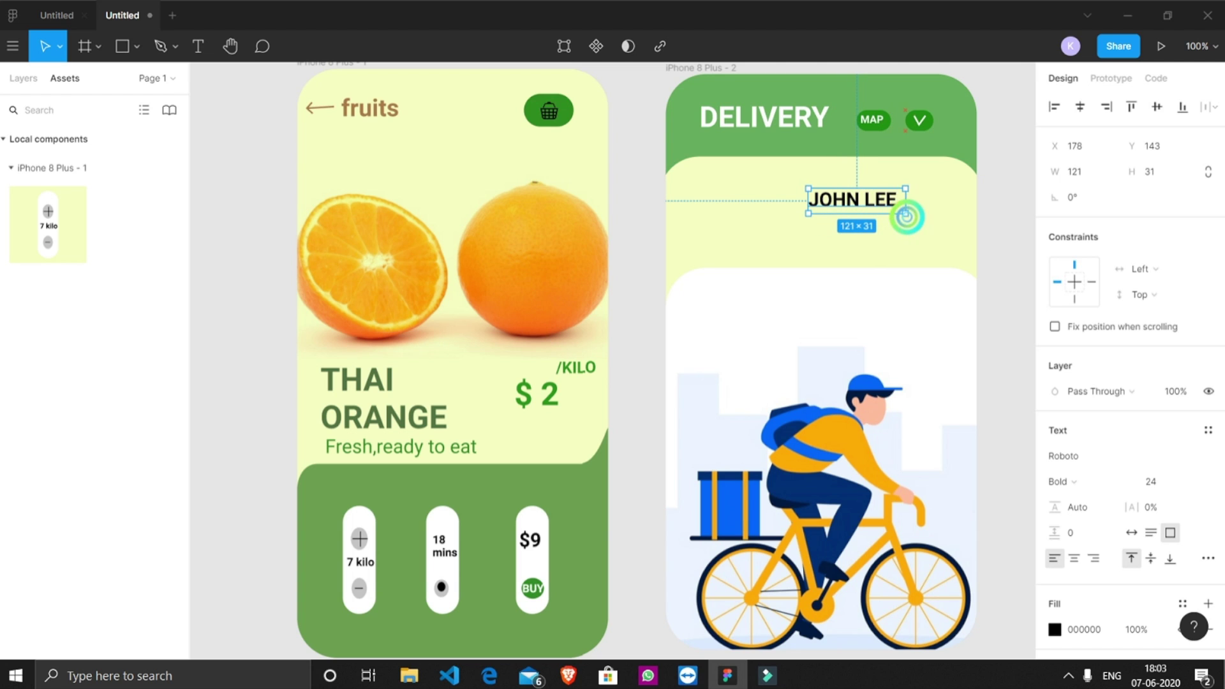
{"action": "left_click_drag", "start_coordinate": [899, 212], "coordinate": [905, 213]}
{"action": "double_click", "coordinate": [892, 200]}
{"action": "left_click", "coordinate": [1111, 561]}
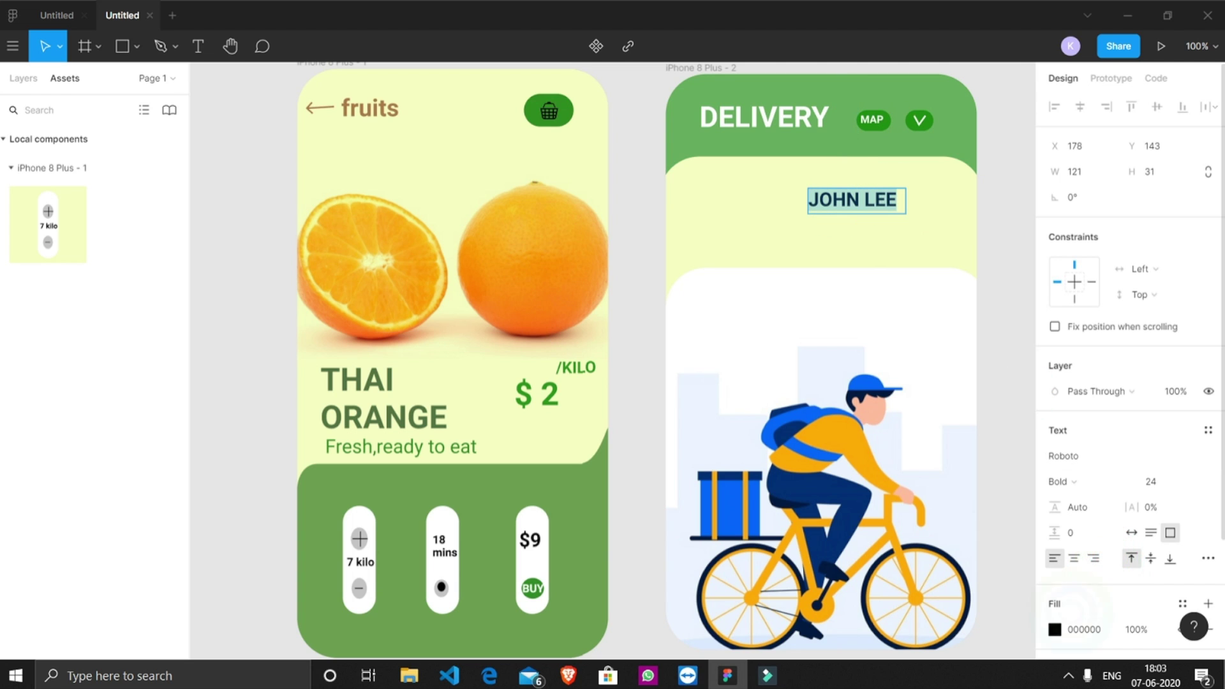
{"action": "left_click", "coordinate": [936, 584]}
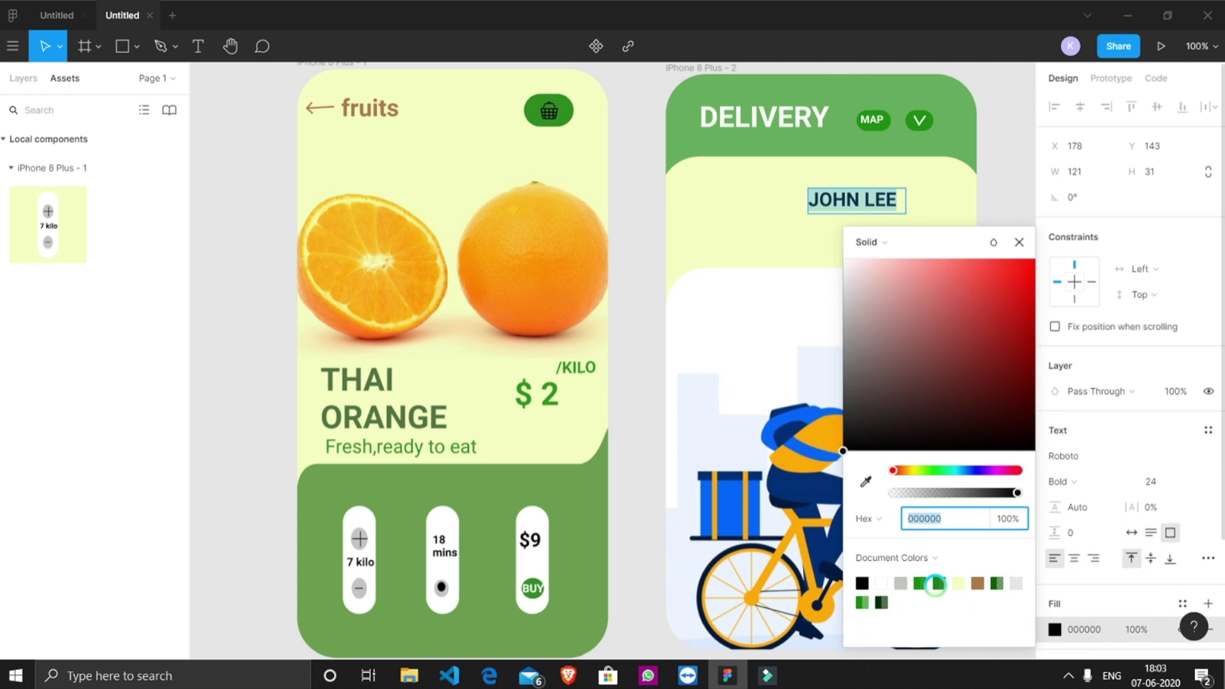
{"action": "left_click", "coordinate": [919, 583]}
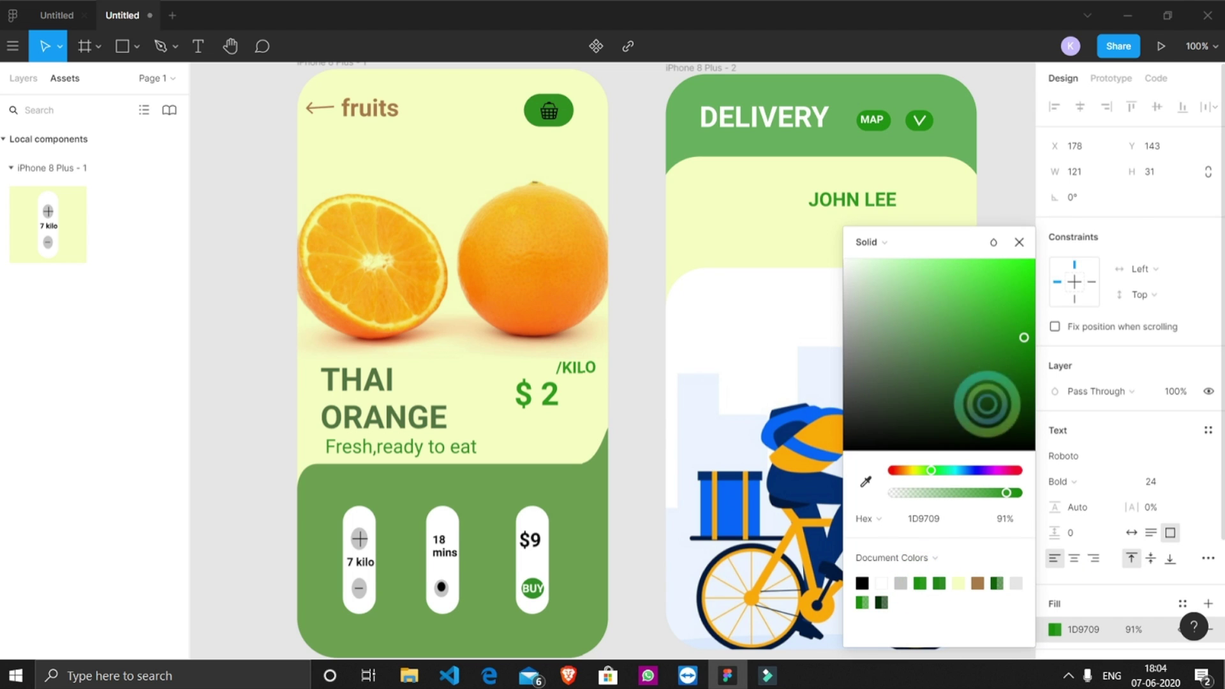
{"action": "left_click_drag", "start_coordinate": [1021, 360], "coordinate": [1028, 398]}
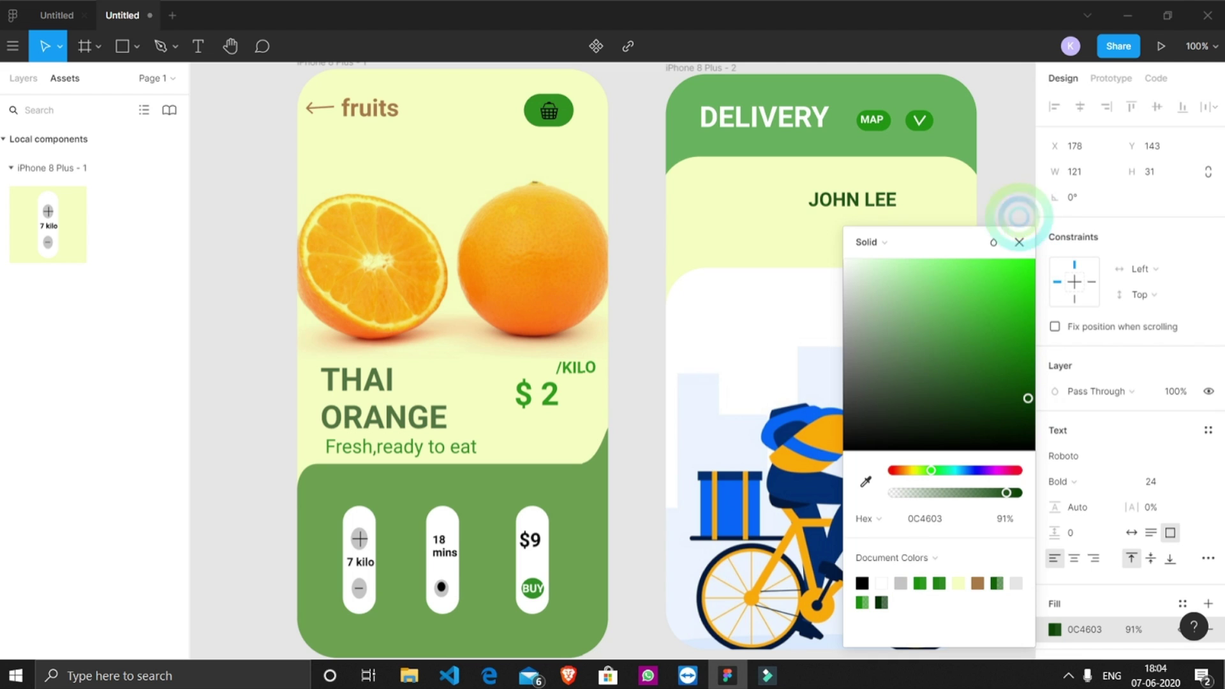
{"action": "left_click", "coordinate": [1019, 243]}
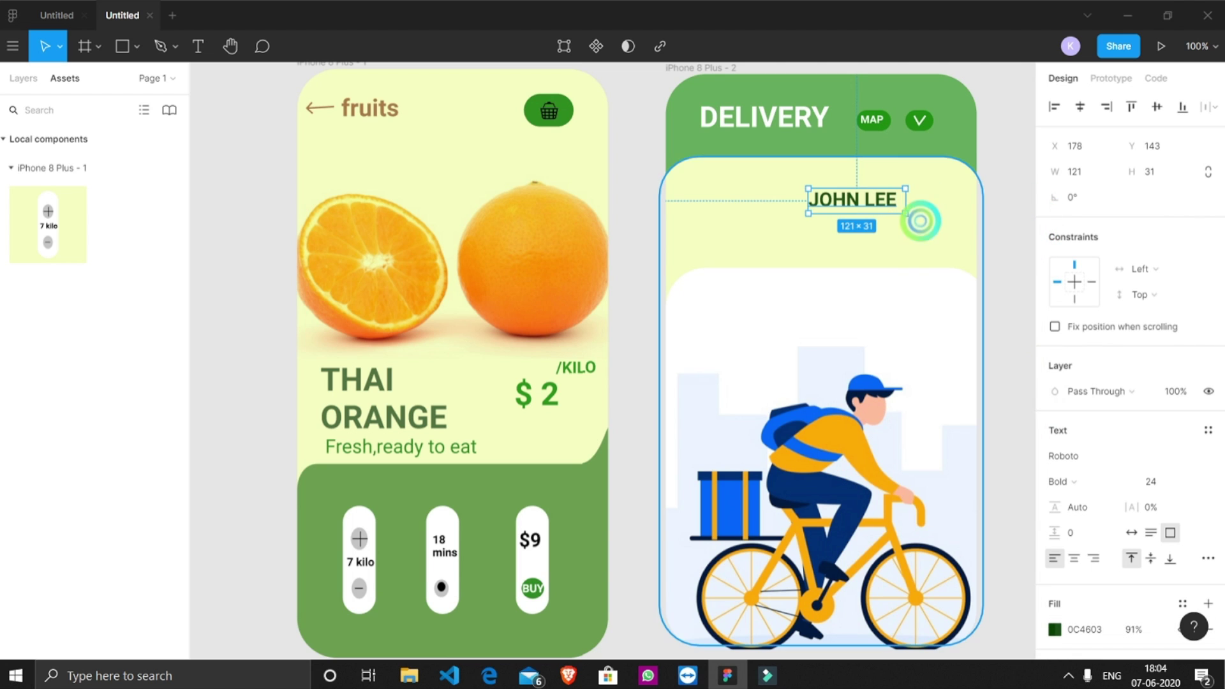
{"action": "left_click", "coordinate": [198, 46]}
{"action": "left_click_drag", "start_coordinate": [813, 222], "coordinate": [858, 240]}
{"action": "left_click", "coordinate": [1159, 482]}
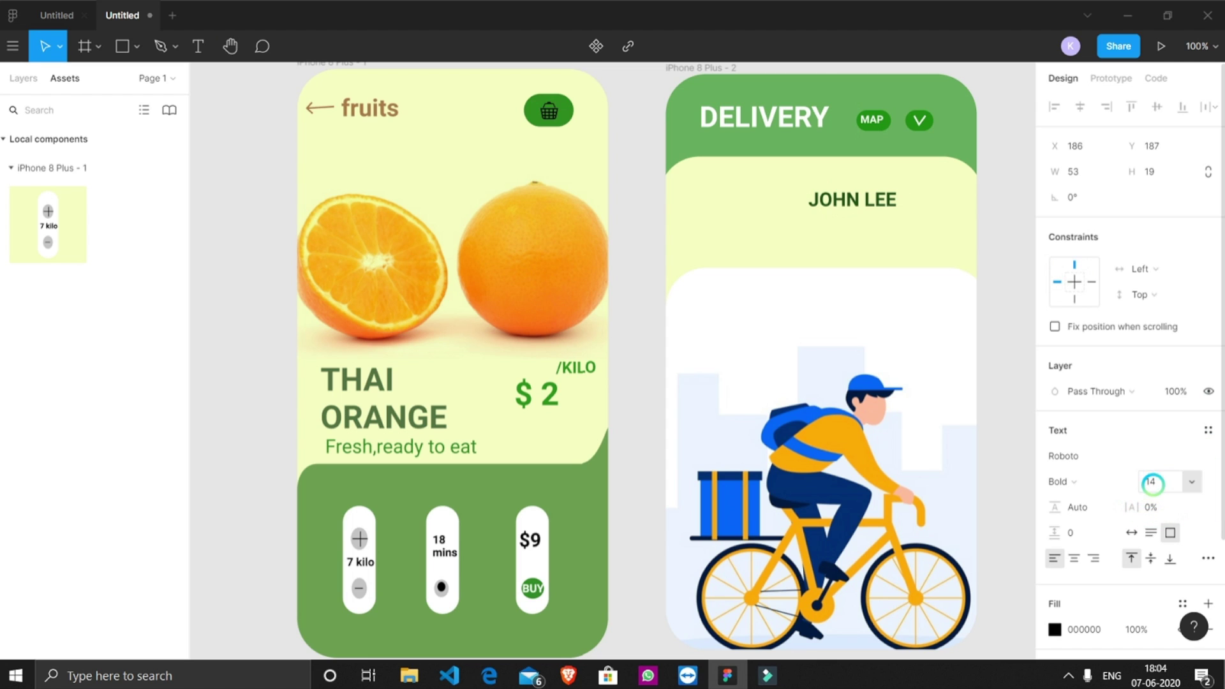
{"action": "left_click", "coordinate": [1054, 603]}
{"action": "left_click", "coordinate": [1054, 629]}
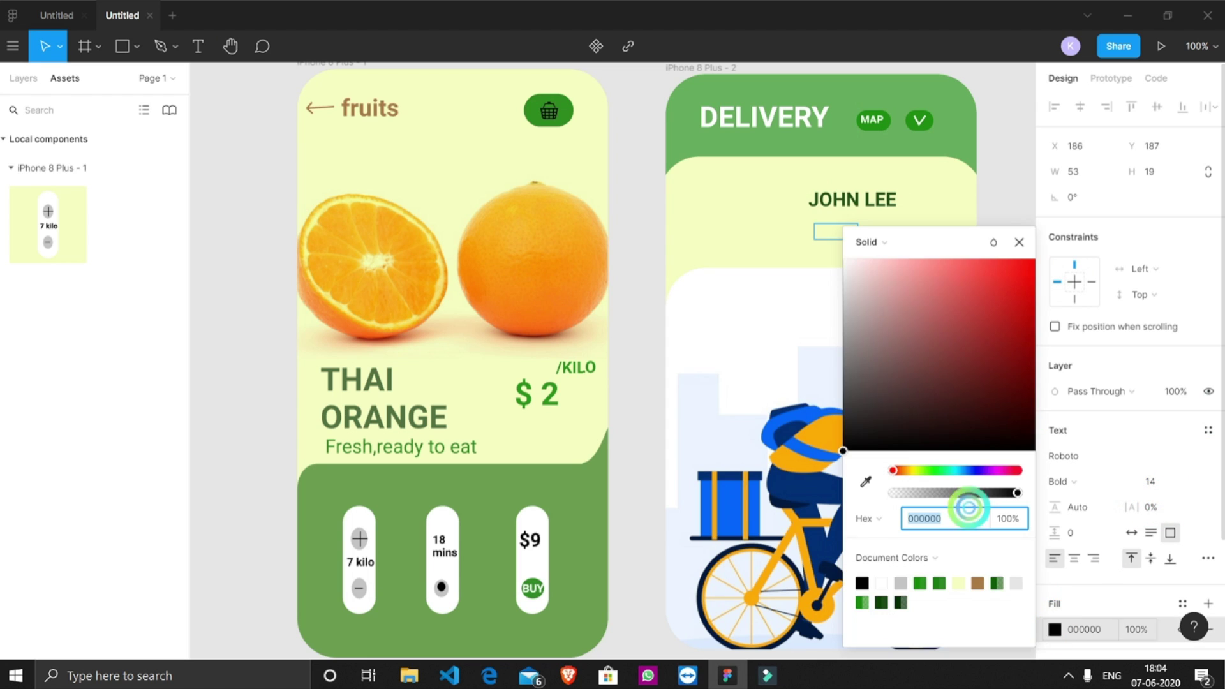
{"action": "left_click", "coordinate": [855, 389]}
{"action": "left_click_drag", "start_coordinate": [855, 389], "coordinate": [849, 335]}
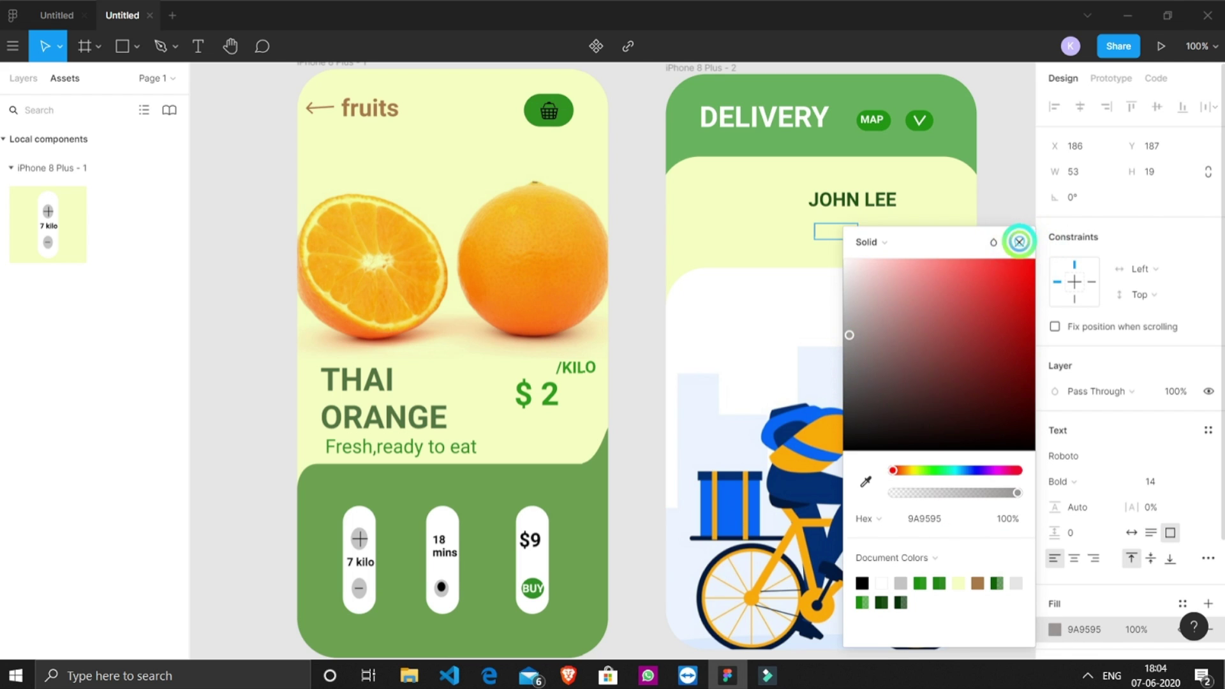
{"action": "left_click", "coordinate": [1019, 241]}
{"action": "type", "text": "by Bicycle"}
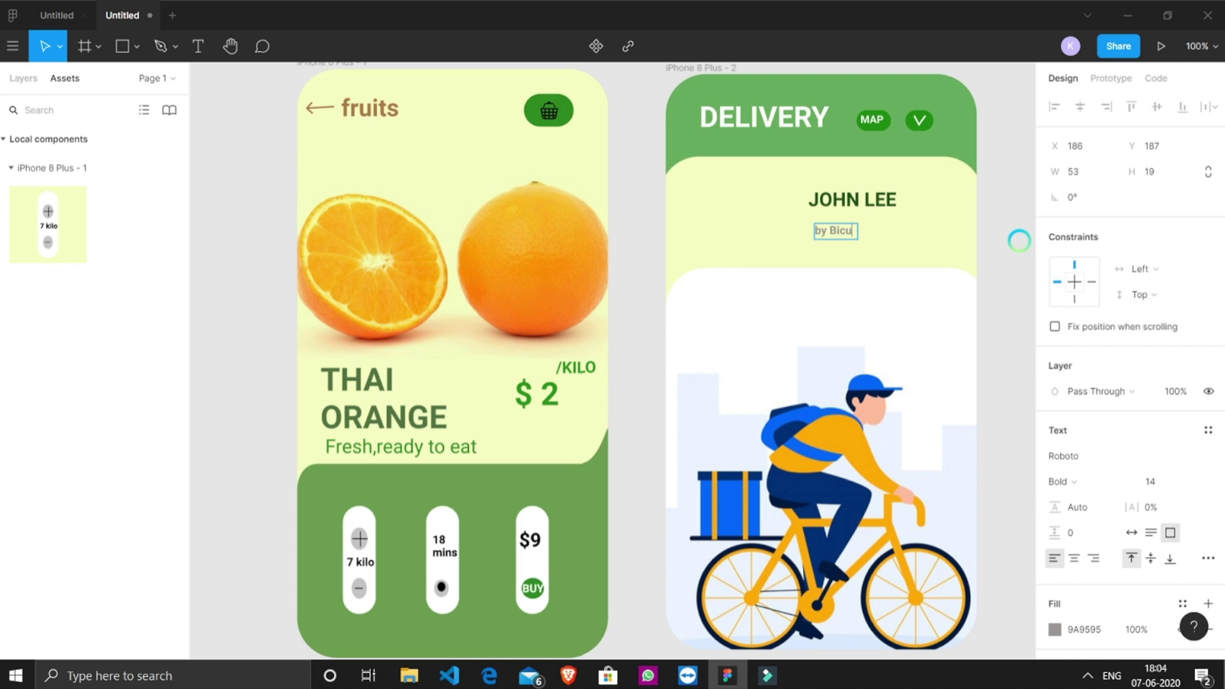
{"action": "left_click", "coordinate": [856, 230]}
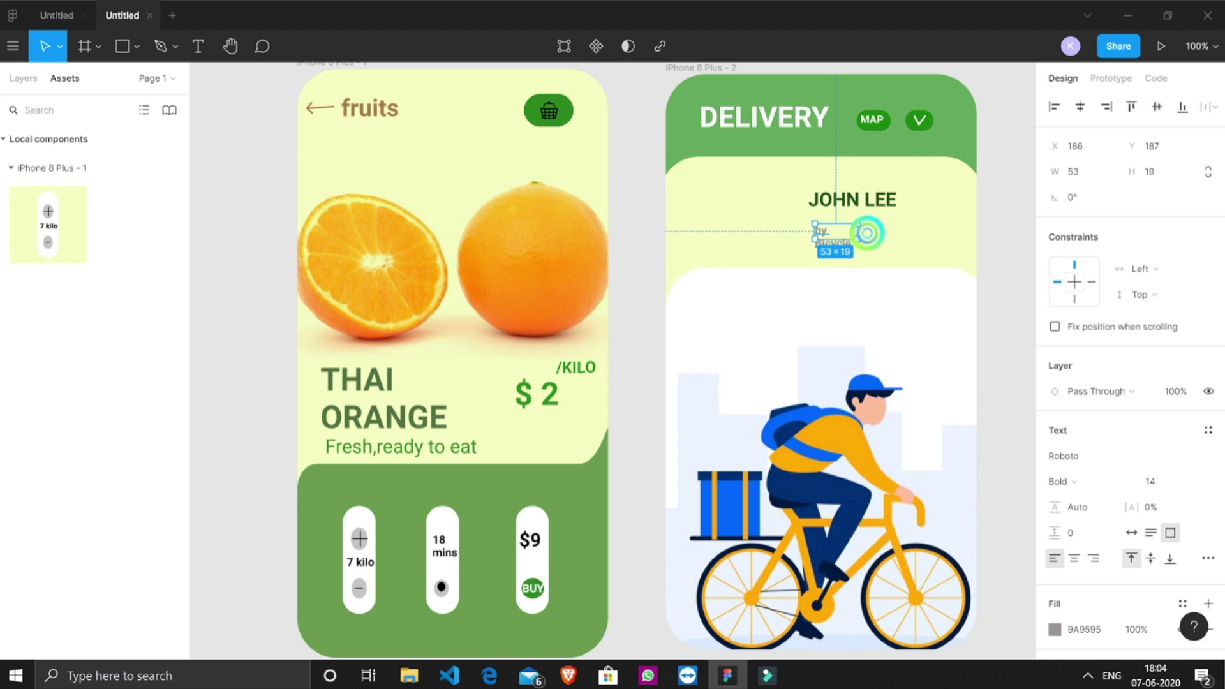
{"action": "left_click_drag", "start_coordinate": [866, 233], "coordinate": [857, 221]}
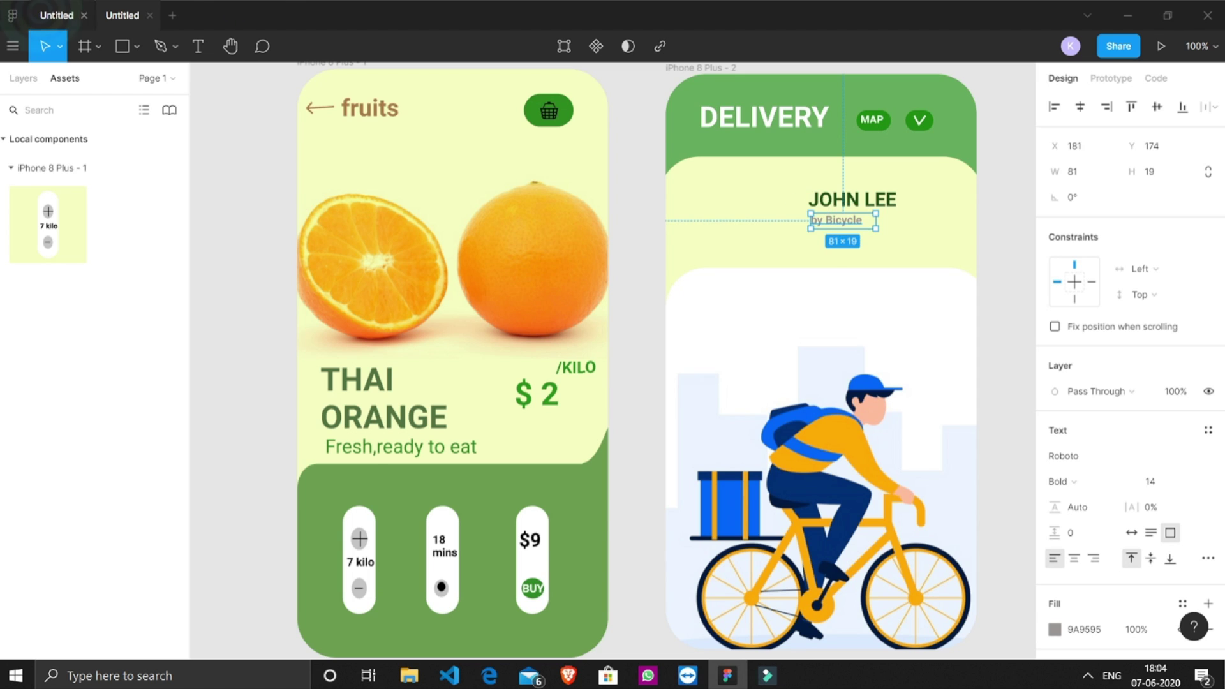
- Compare with the reference design and correct the caption to read 'by BICYCLE'
{"action": "left_click", "coordinate": [57, 14]}
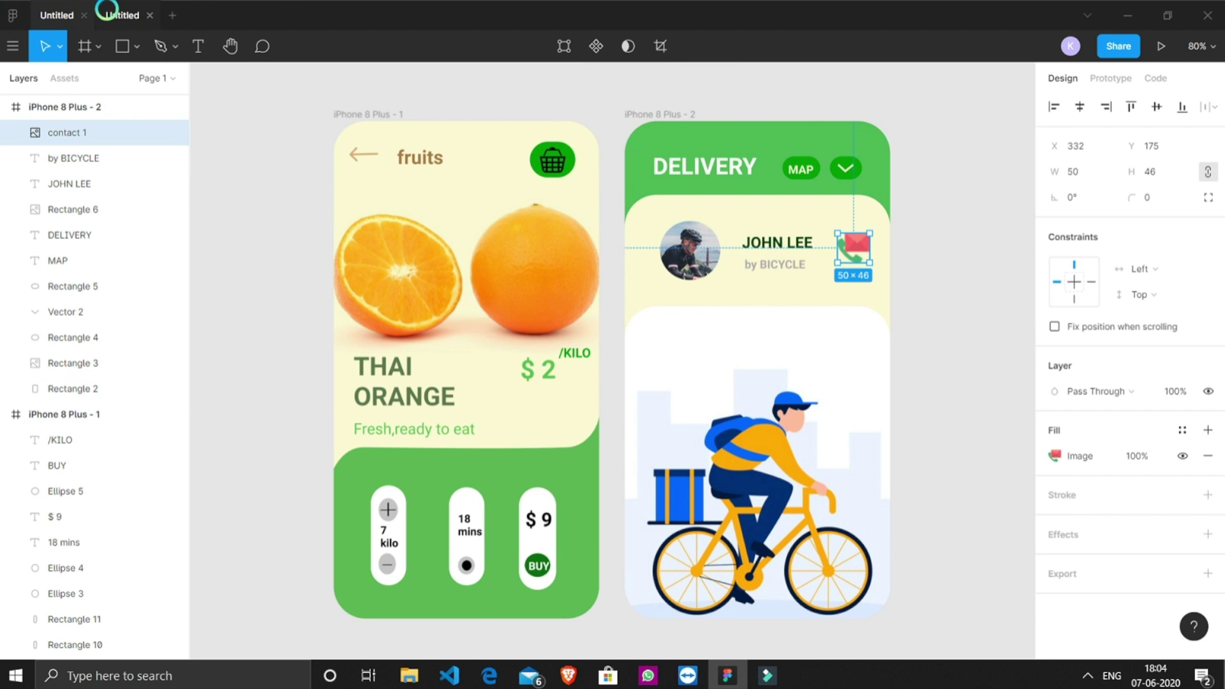
{"action": "left_click", "coordinate": [106, 12]}
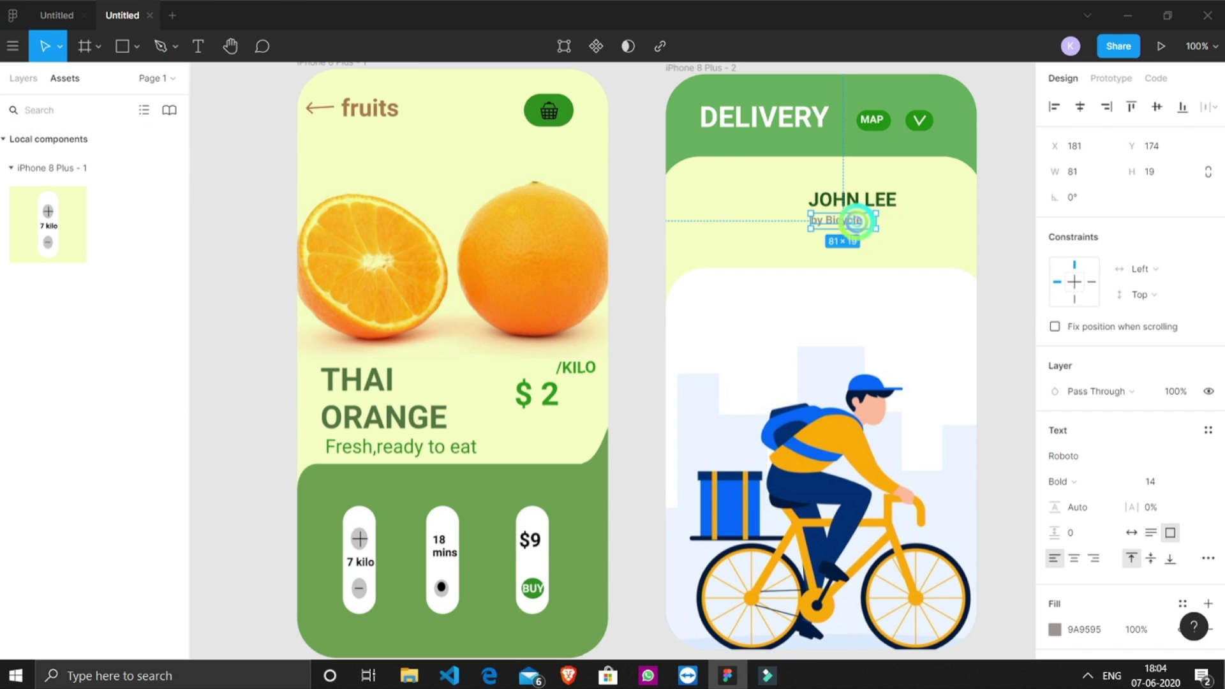
{"action": "double_click", "coordinate": [856, 219]}
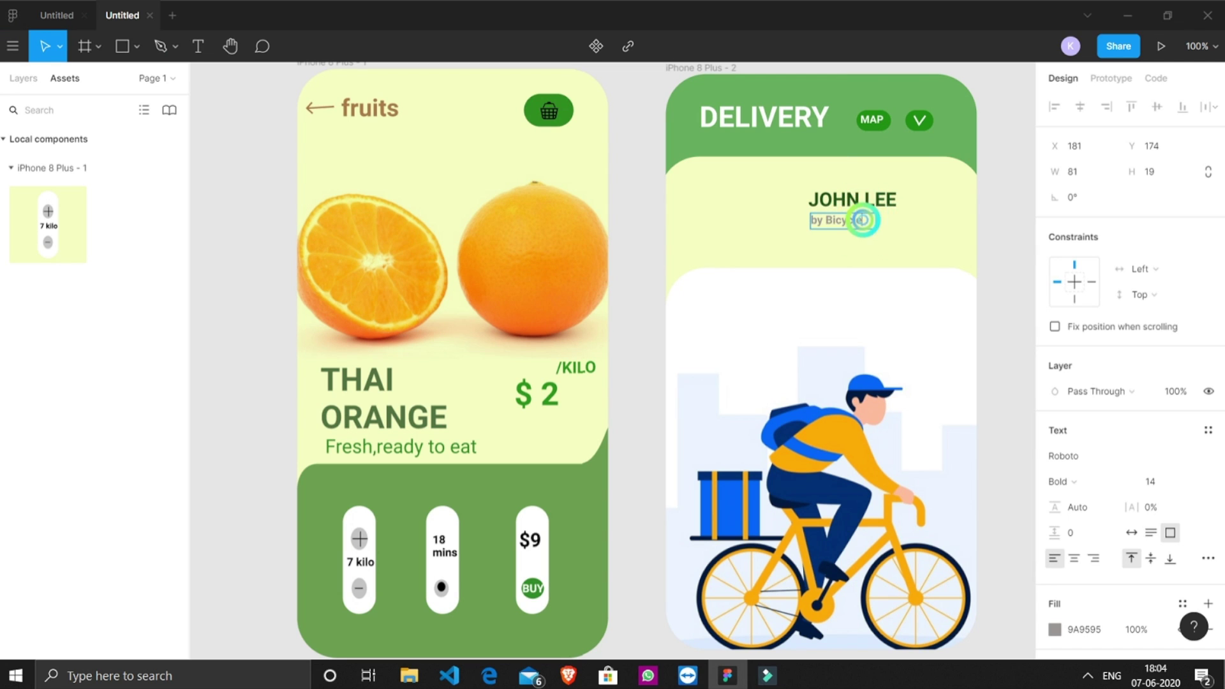
{"action": "key", "text": "BackSpace"}
{"action": "key", "text": "BackSpace"}
{"action": "key", "text": "BackSpace"}
{"action": "type", "text": "ICYCLE"}
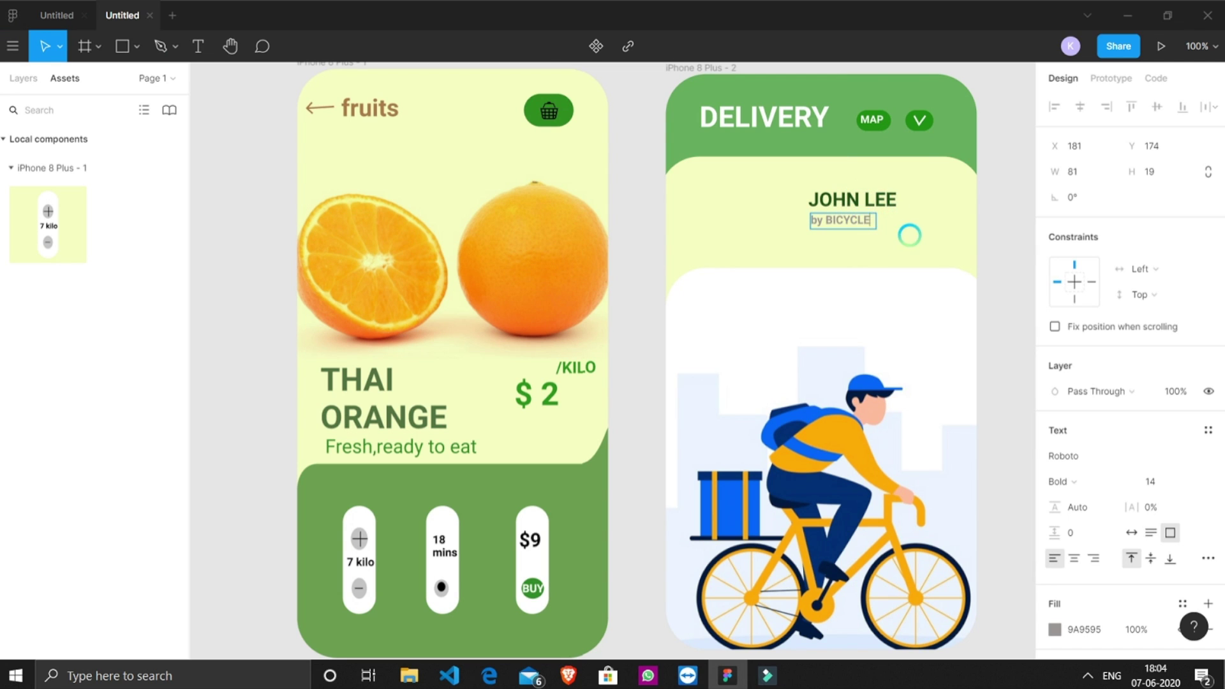
{"action": "left_click", "coordinate": [57, 15]}
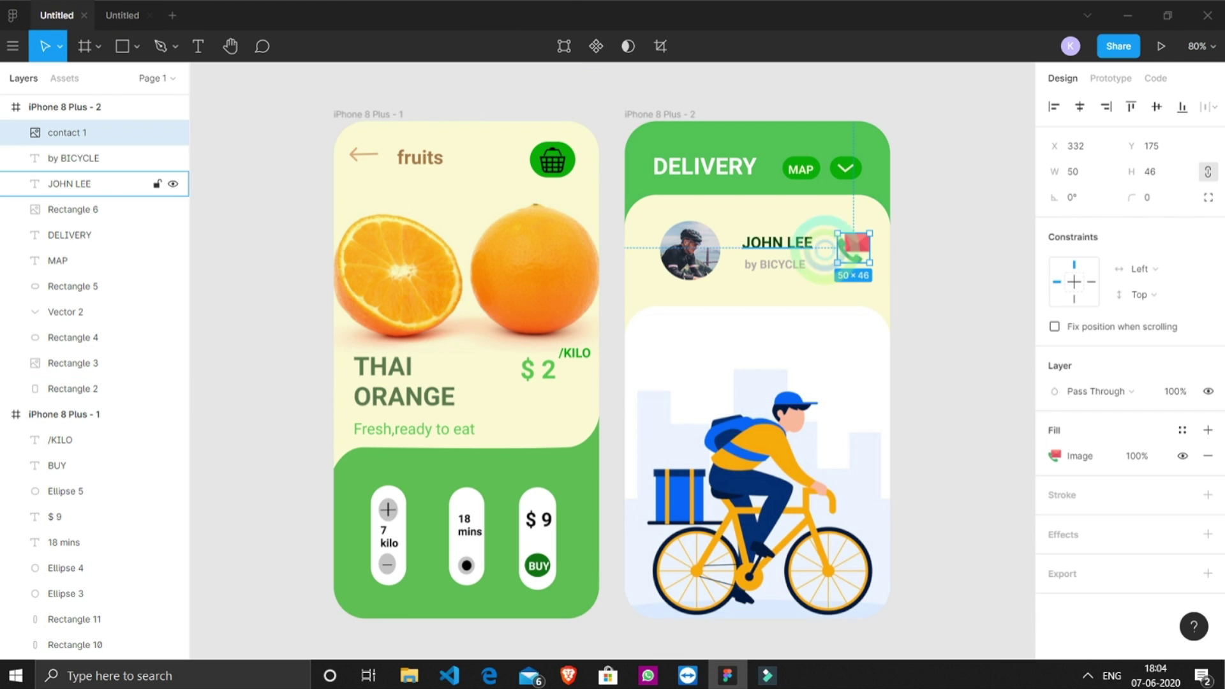
{"action": "left_click", "coordinate": [118, 11]}
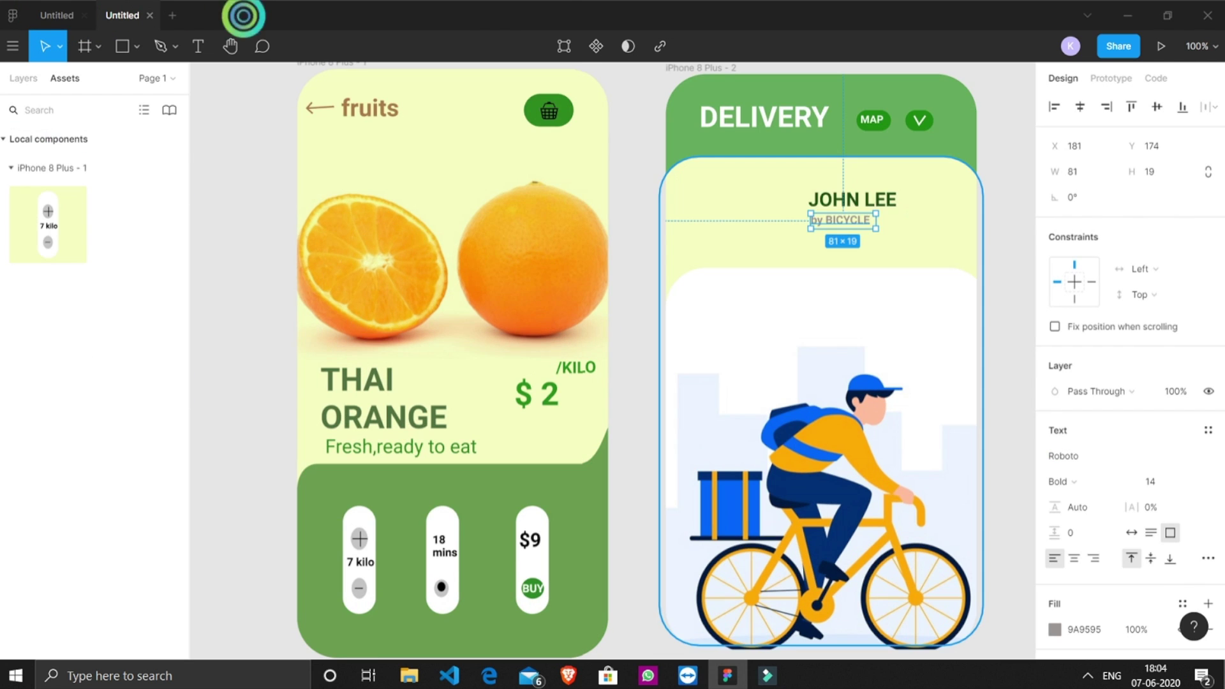
- Import the contact.png image and place it on the canvas
{"action": "left_click", "coordinate": [910, 227]}
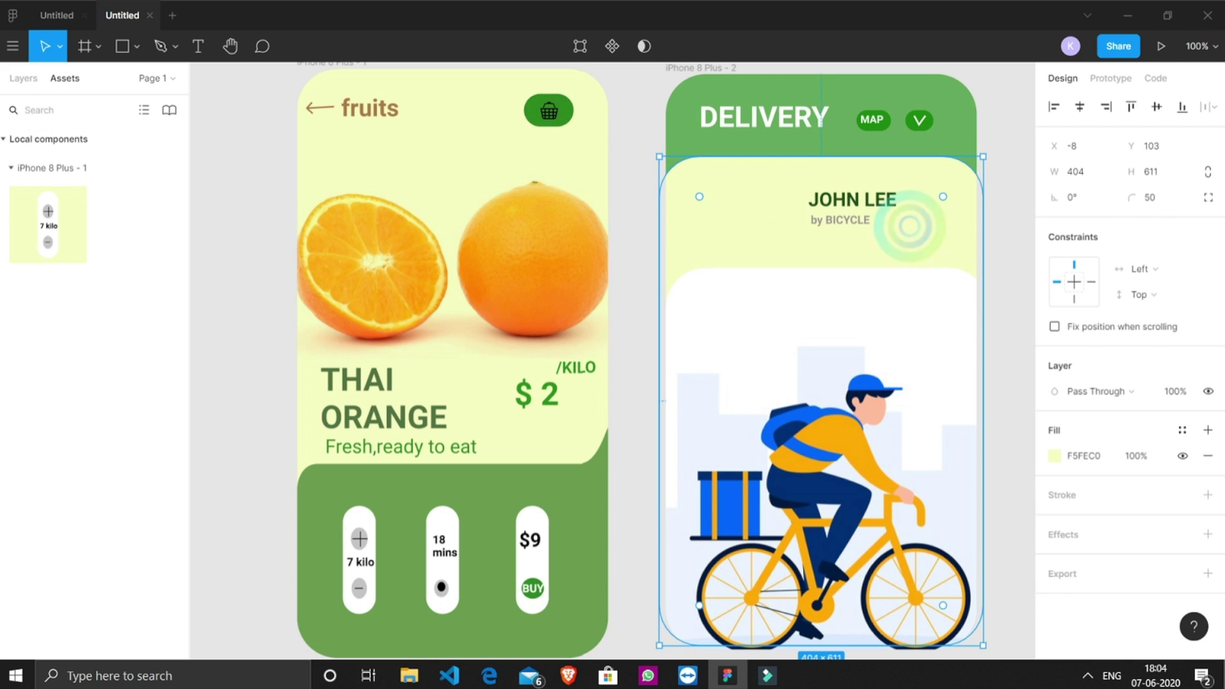
{"action": "key", "text": "ctrl+shift+k"}
{"action": "type", "text": "con"}
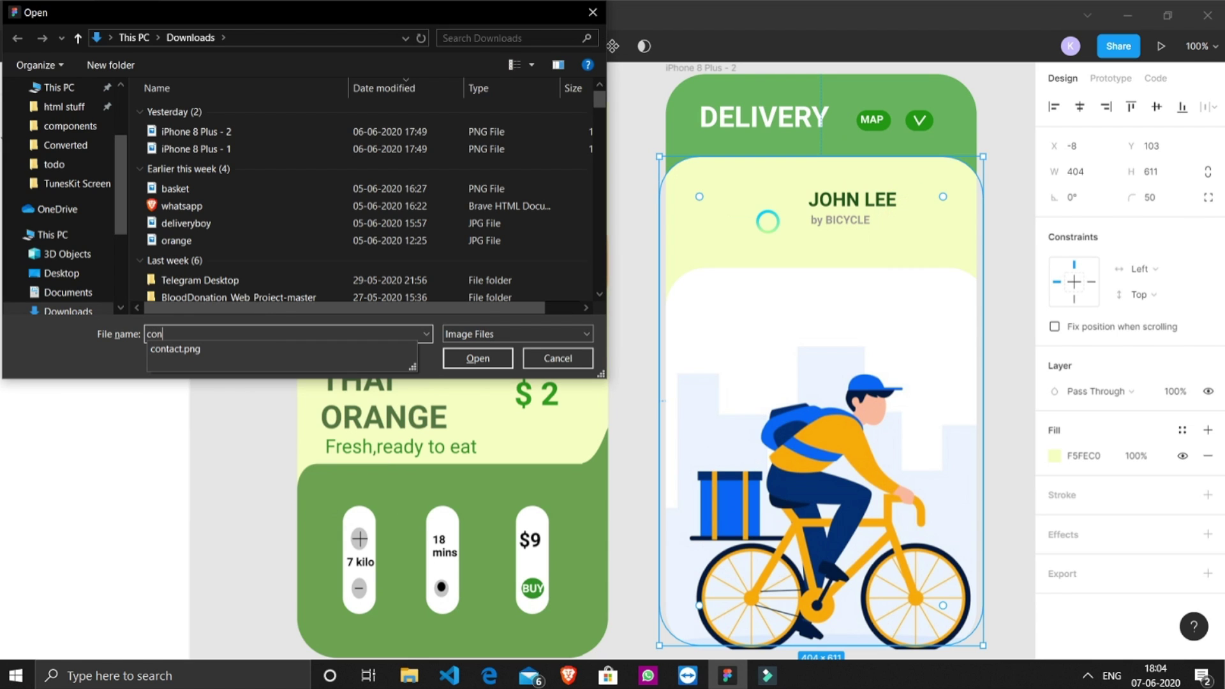
{"action": "left_click", "coordinate": [158, 350]}
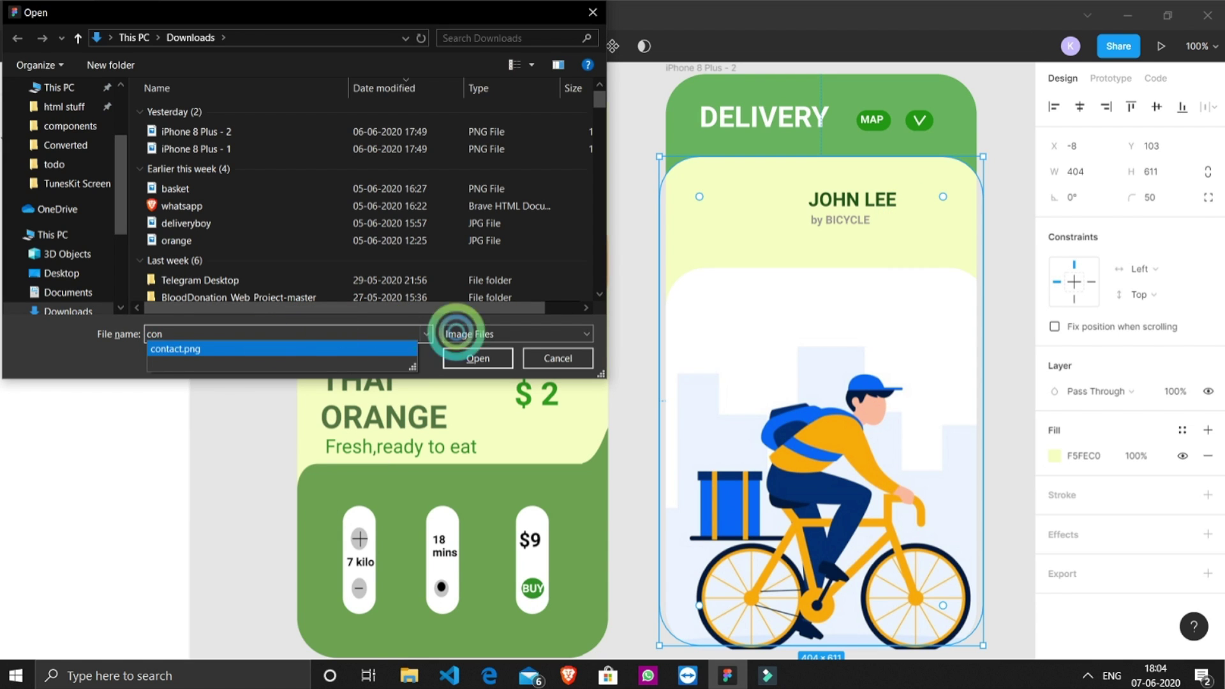
{"action": "left_click", "coordinate": [472, 356]}
{"action": "scroll", "coordinate": [650, 421], "scroll_direction": "down", "scroll_amount": 5}
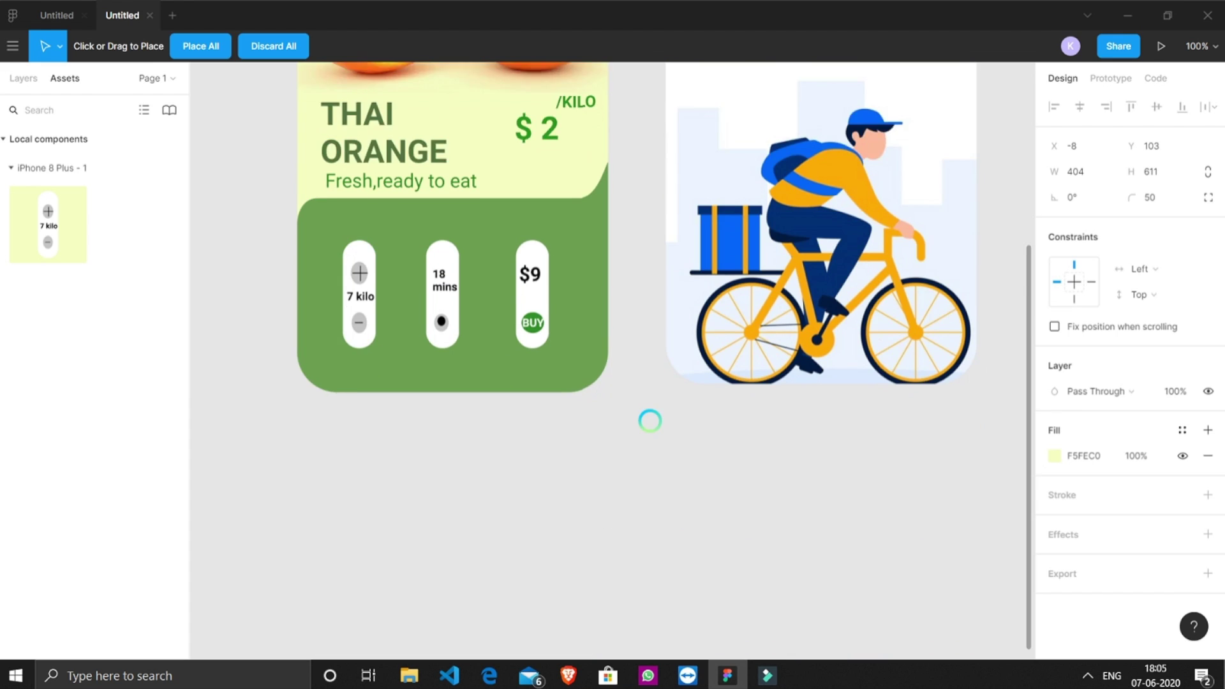
{"action": "scroll", "coordinate": [649, 421], "scroll_direction": "down", "scroll_amount": 2}
{"action": "left_click", "coordinate": [649, 420]}
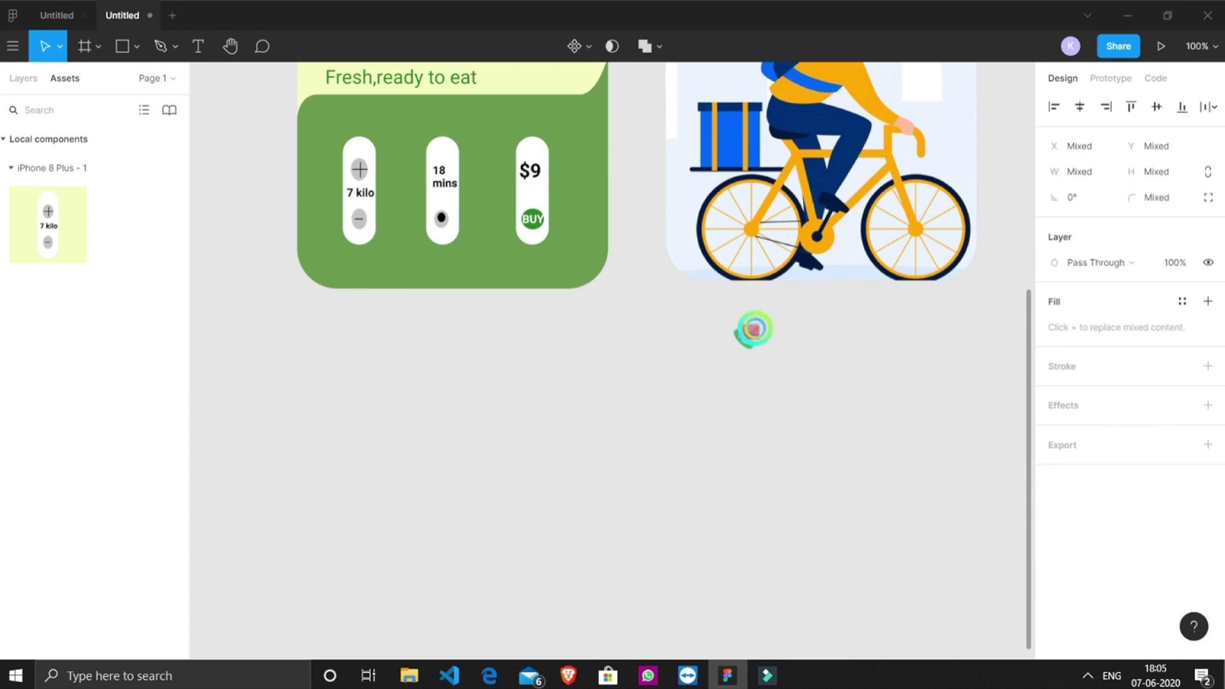
{"action": "scroll", "coordinate": [876, 104], "scroll_direction": "up", "scroll_amount": 3}
{"action": "scroll", "coordinate": [875, 255], "scroll_direction": "up", "scroll_amount": 1}
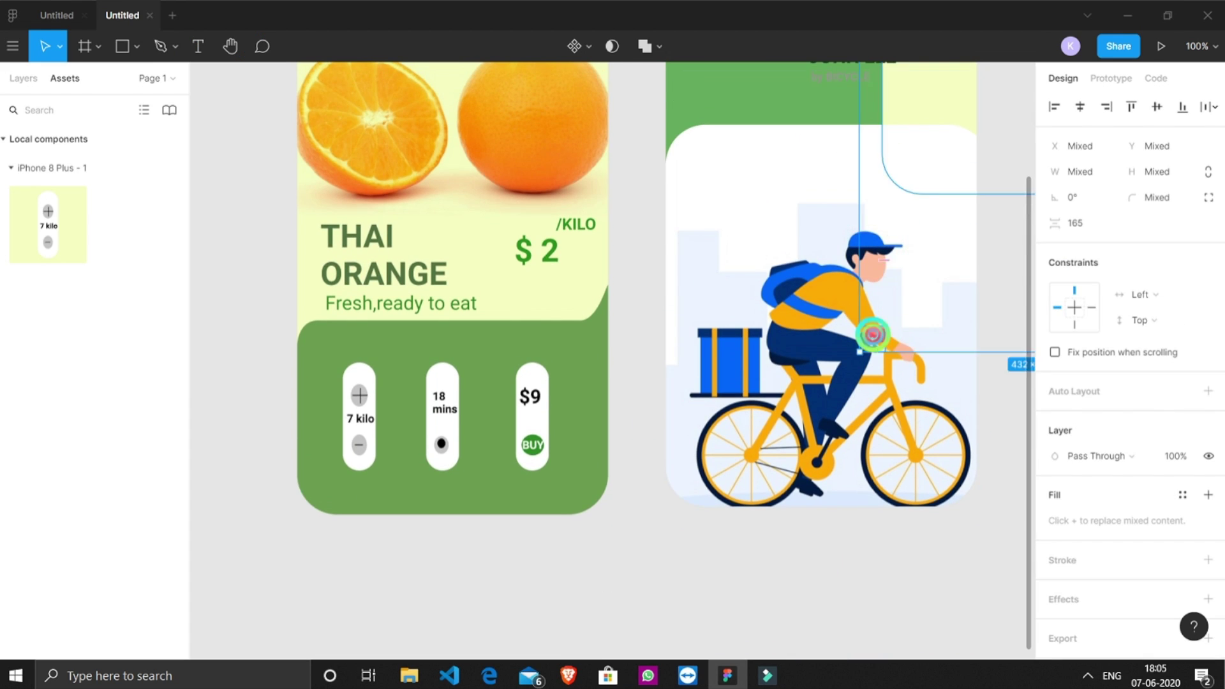
- Move the contact icon onto the delivery screen beside the courier's name
{"action": "left_click_drag", "start_coordinate": [877, 333], "coordinate": [937, 123]}
{"action": "scroll", "coordinate": [937, 123], "scroll_direction": "up", "scroll_amount": 2}
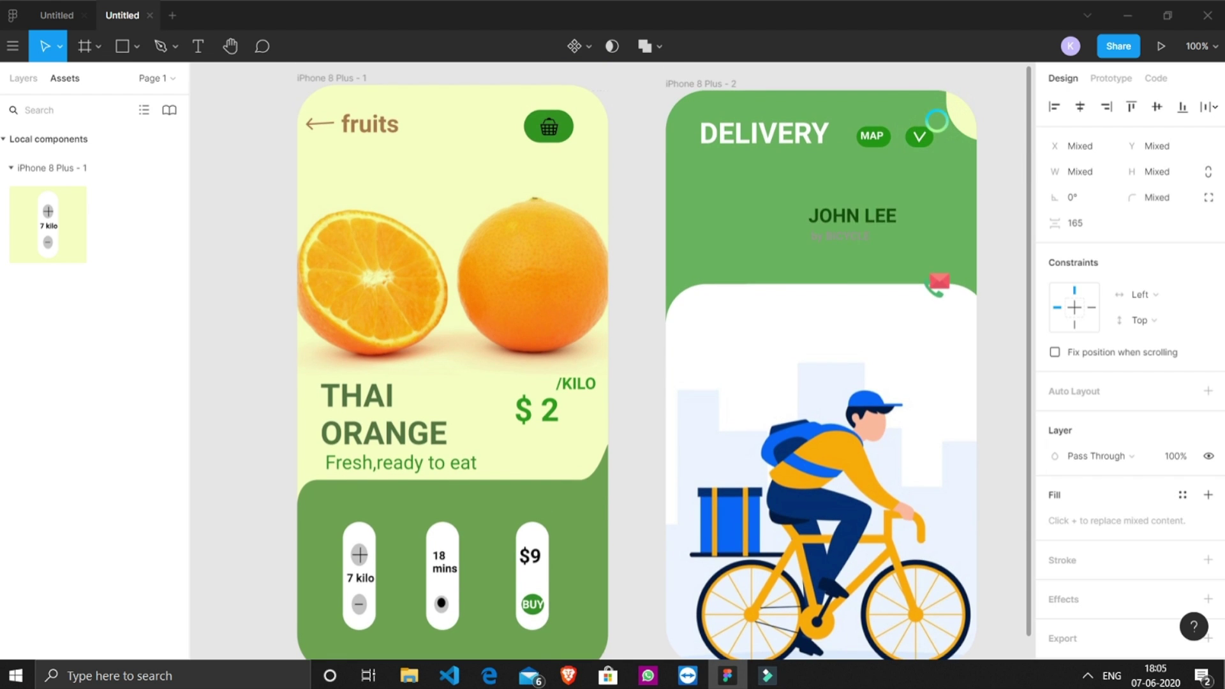
{"action": "key", "text": "ctrl+z"}
{"action": "key", "text": "ctrl+z"}
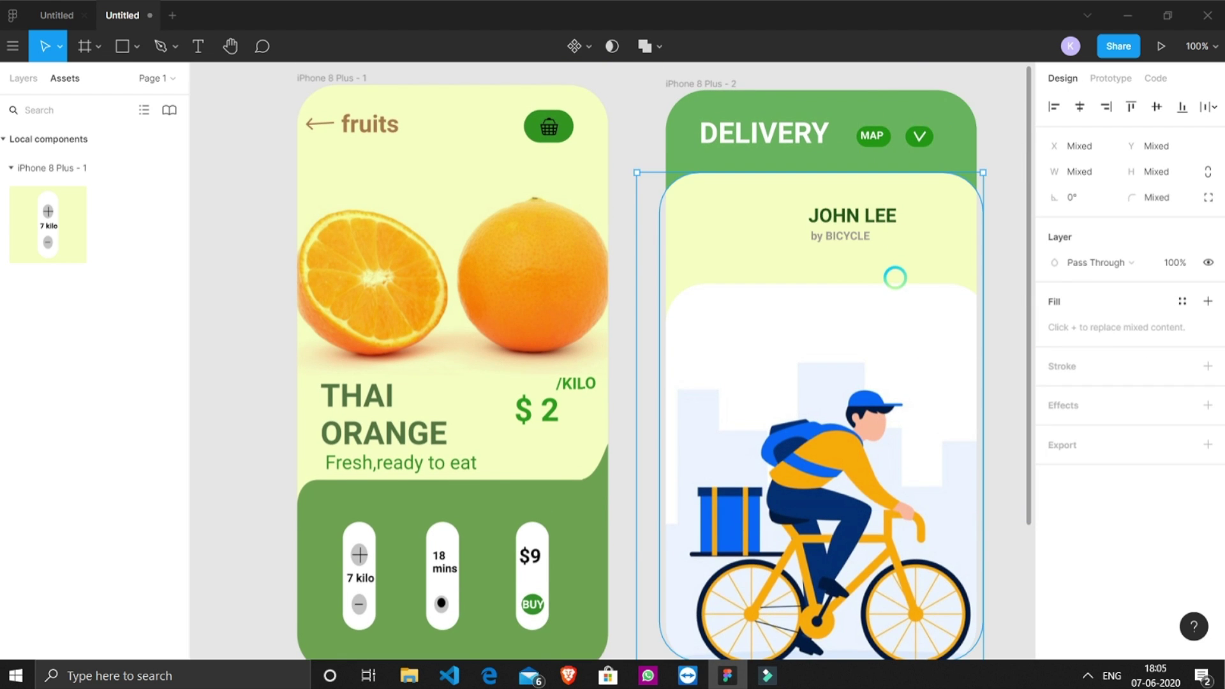
{"action": "scroll", "coordinate": [895, 278], "scroll_direction": "down", "scroll_amount": 4}
{"action": "left_click", "coordinate": [560, 523]}
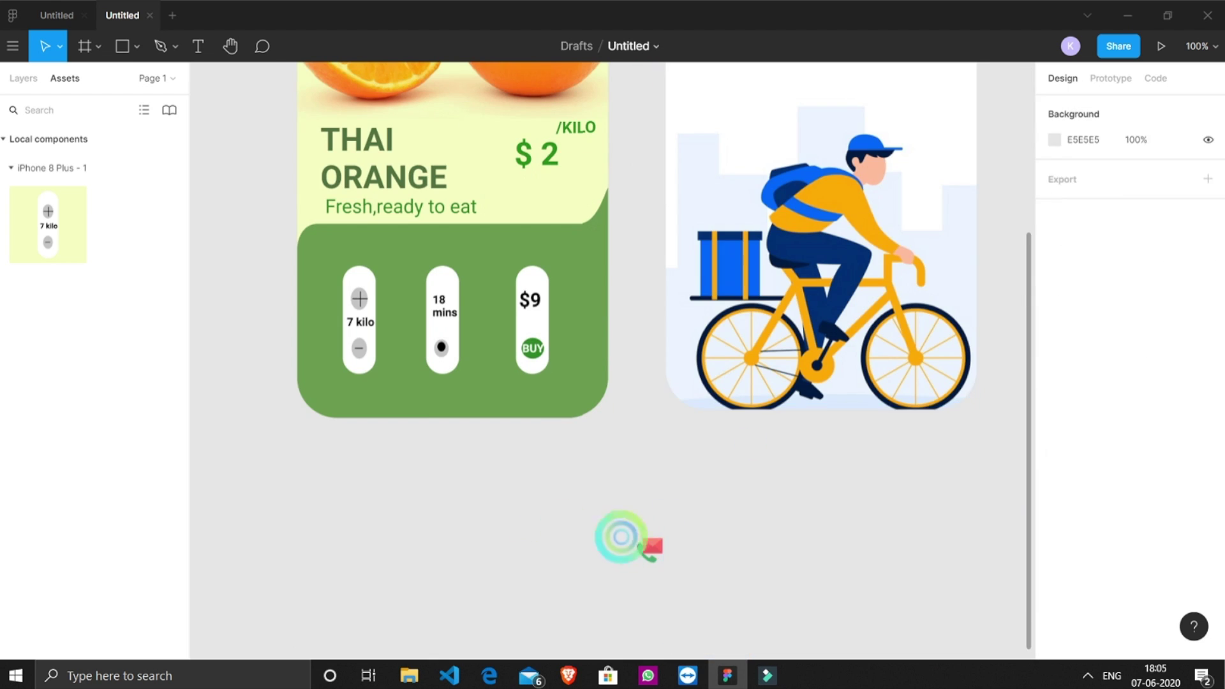
{"action": "left_click", "coordinate": [643, 547]}
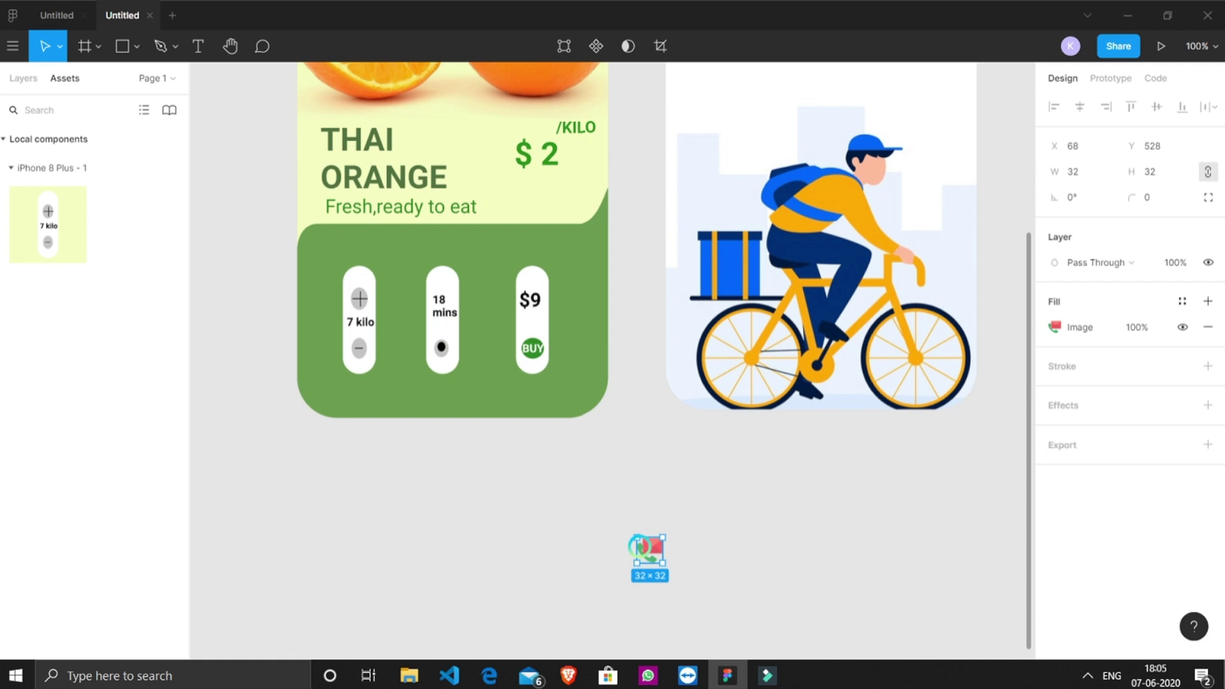
{"action": "left_click_drag", "start_coordinate": [648, 550], "coordinate": [786, 369]}
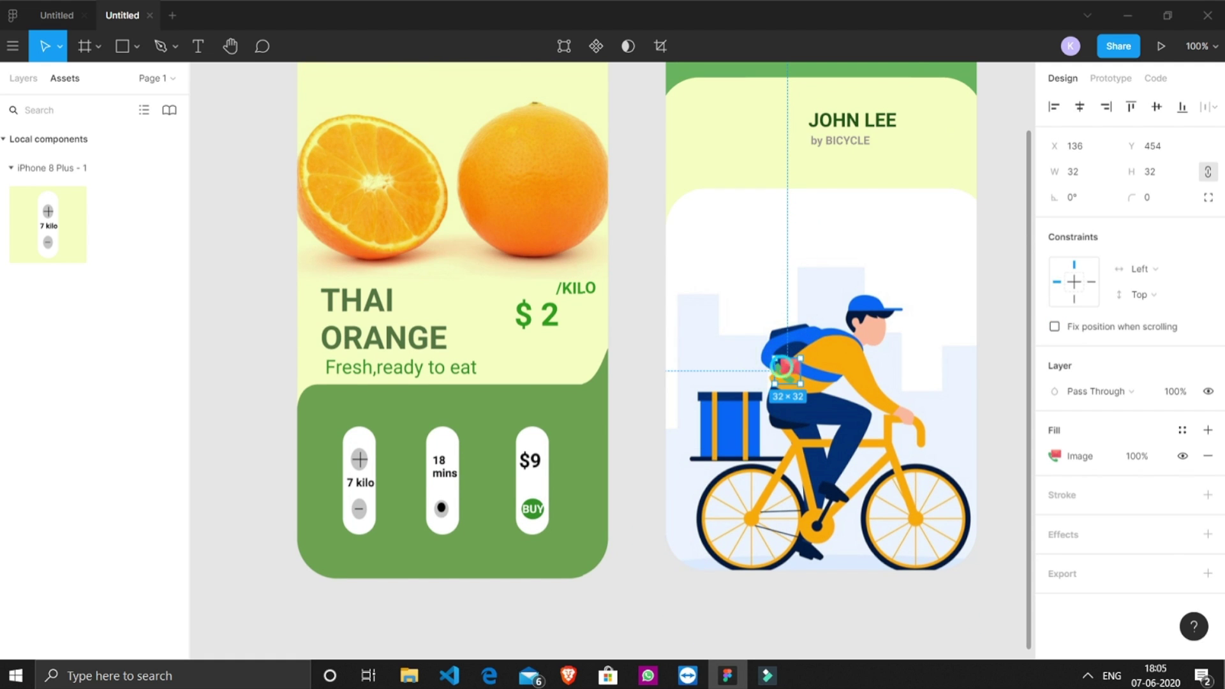
{"action": "left_click_drag", "start_coordinate": [841, 298], "coordinate": [932, 125]}
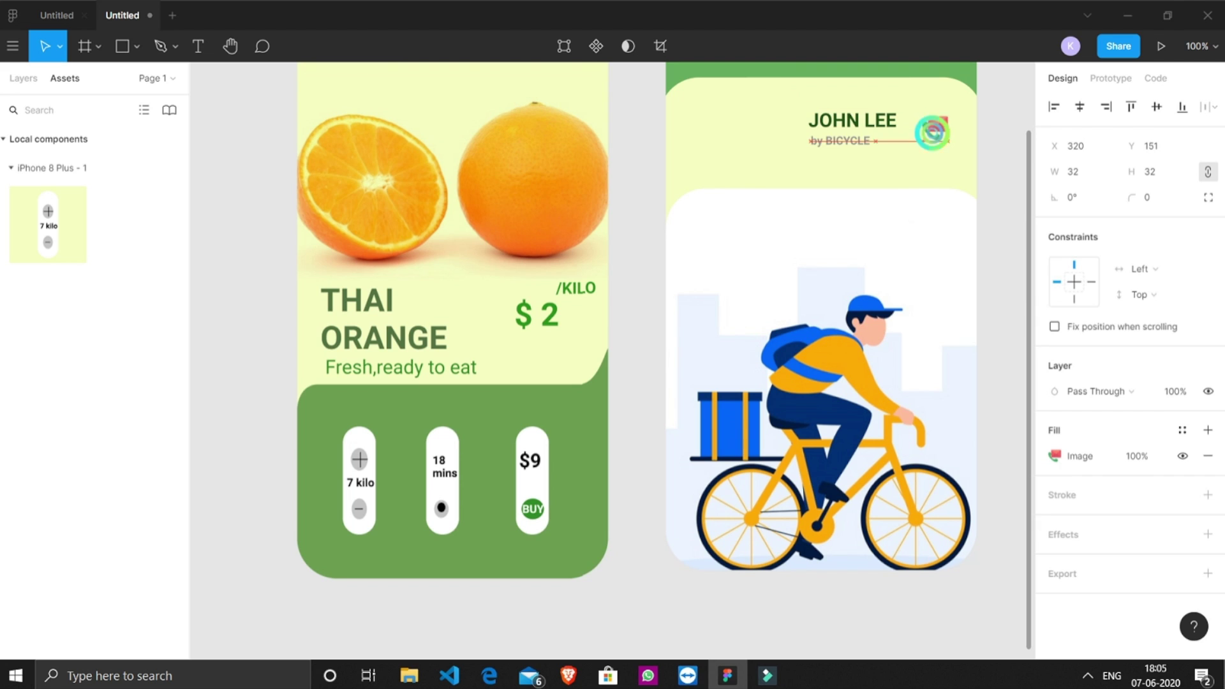
{"action": "left_click_drag", "start_coordinate": [933, 132], "coordinate": [937, 128]}
- Level the contact icon with the name and resize it to 44×37
{"action": "left_click", "coordinate": [896, 170]}
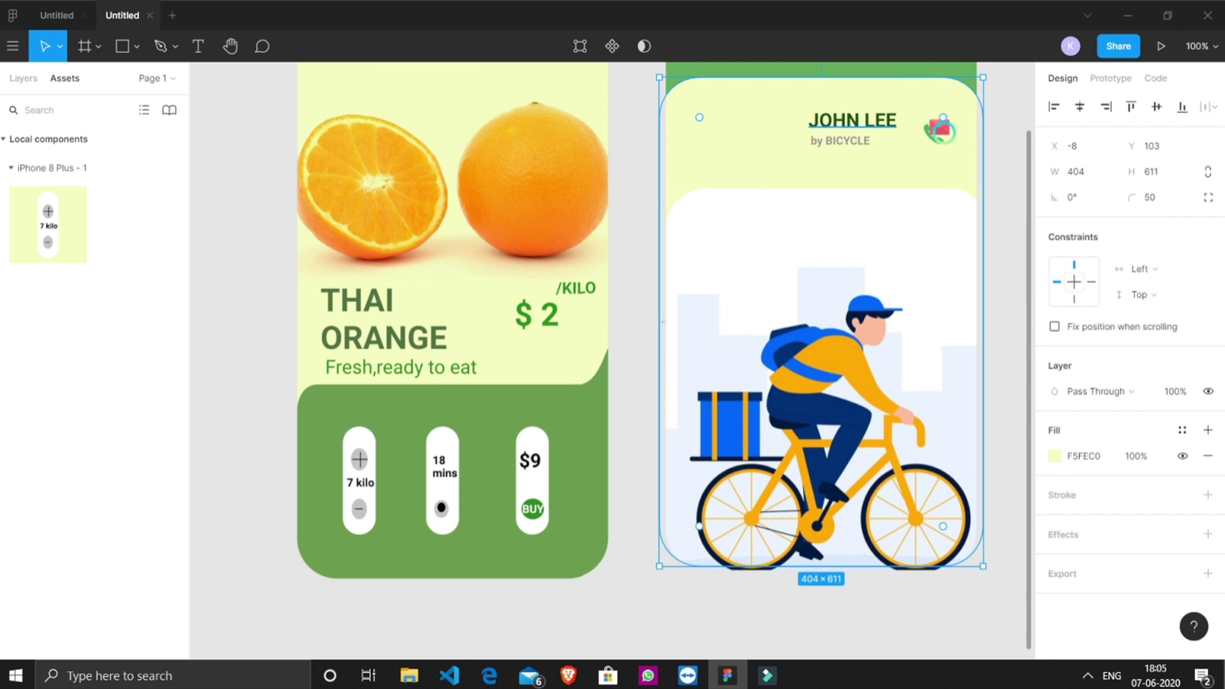
{"action": "left_click_drag", "start_coordinate": [930, 136], "coordinate": [938, 110]}
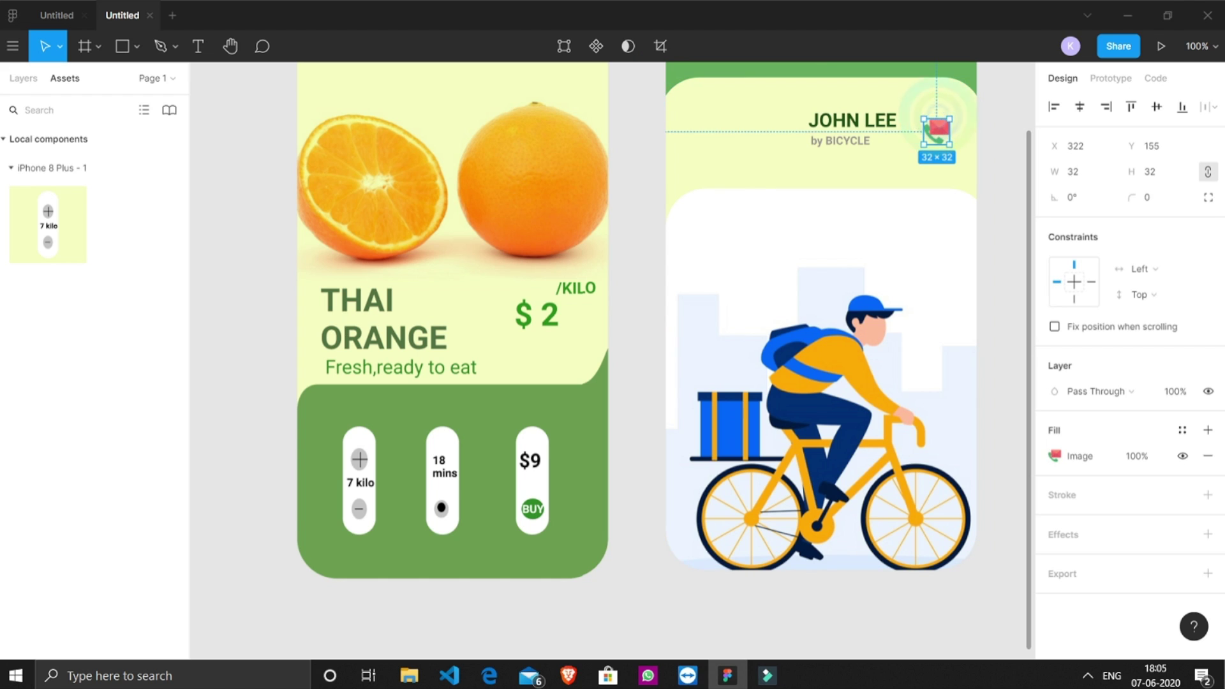
{"action": "left_click_drag", "start_coordinate": [938, 111], "coordinate": [948, 131]}
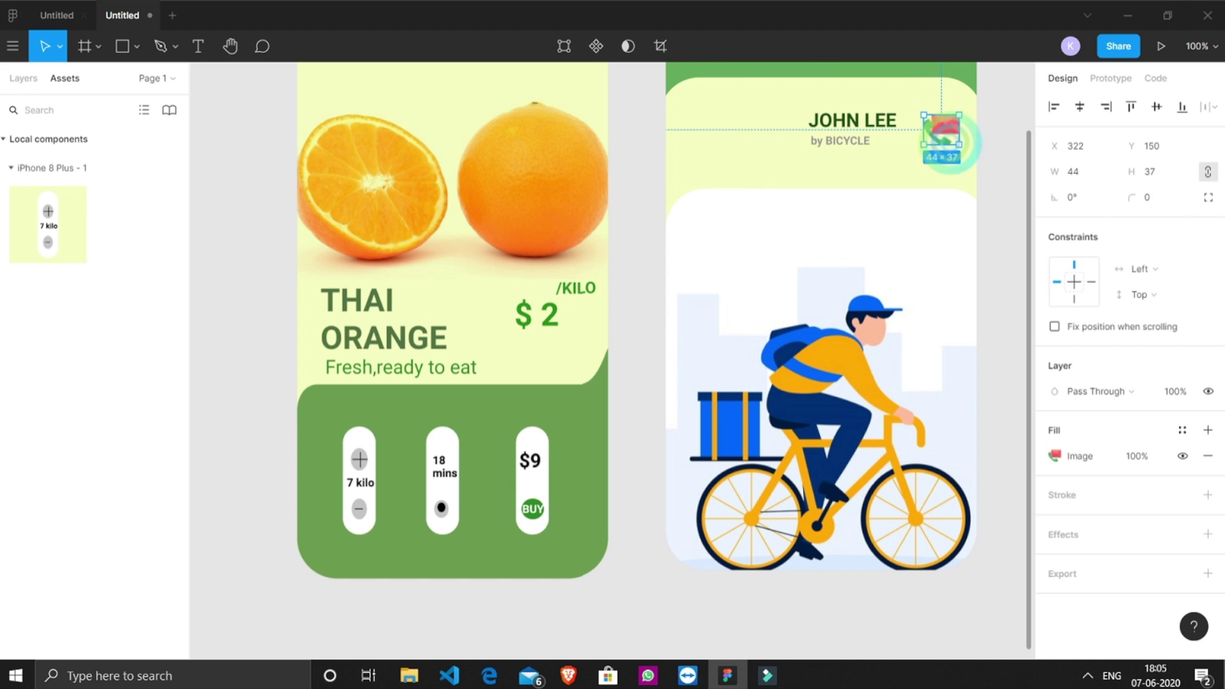
{"action": "left_click_drag", "start_coordinate": [959, 133], "coordinate": [907, 162]}
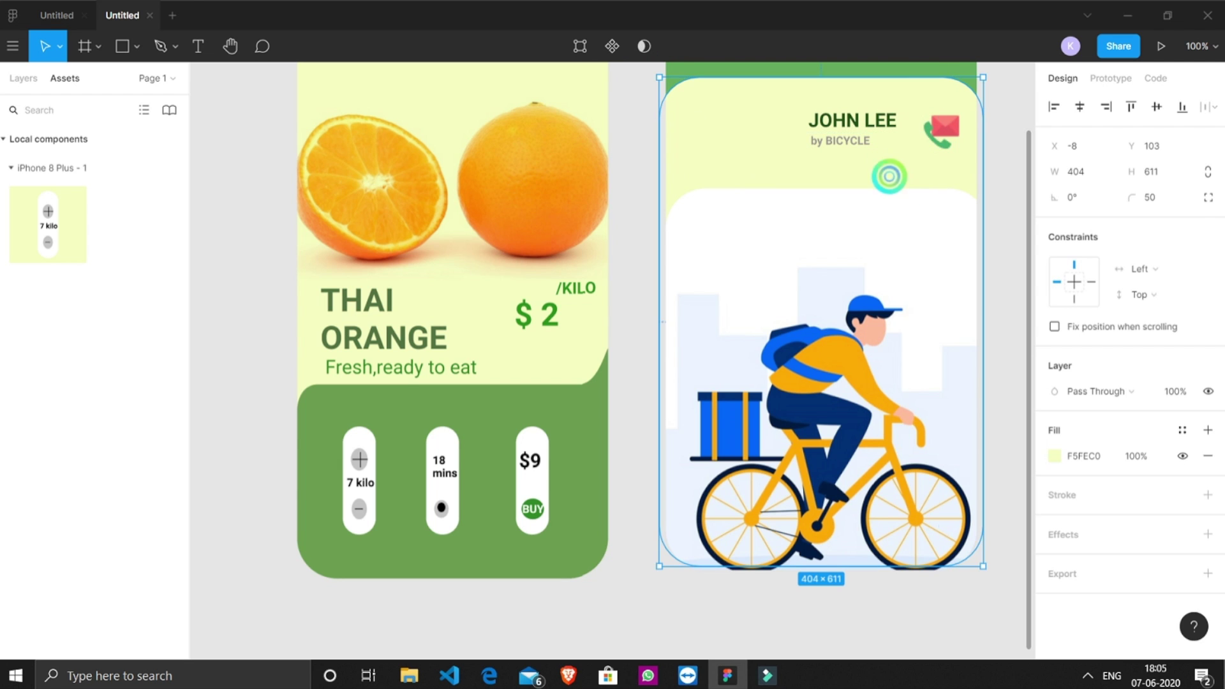
{"action": "left_click", "coordinate": [56, 15]}
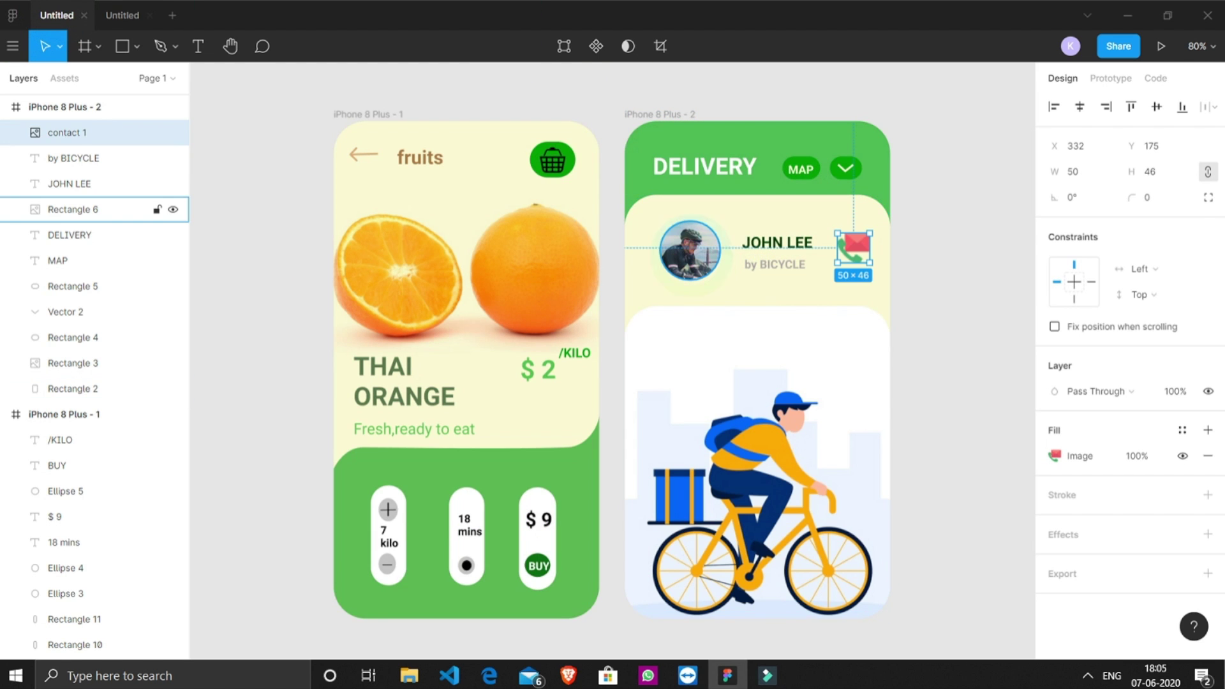
- Draw a grey C4C4C4 99×72 rectangle left of the courier's name
{"action": "left_click", "coordinate": [129, 13]}
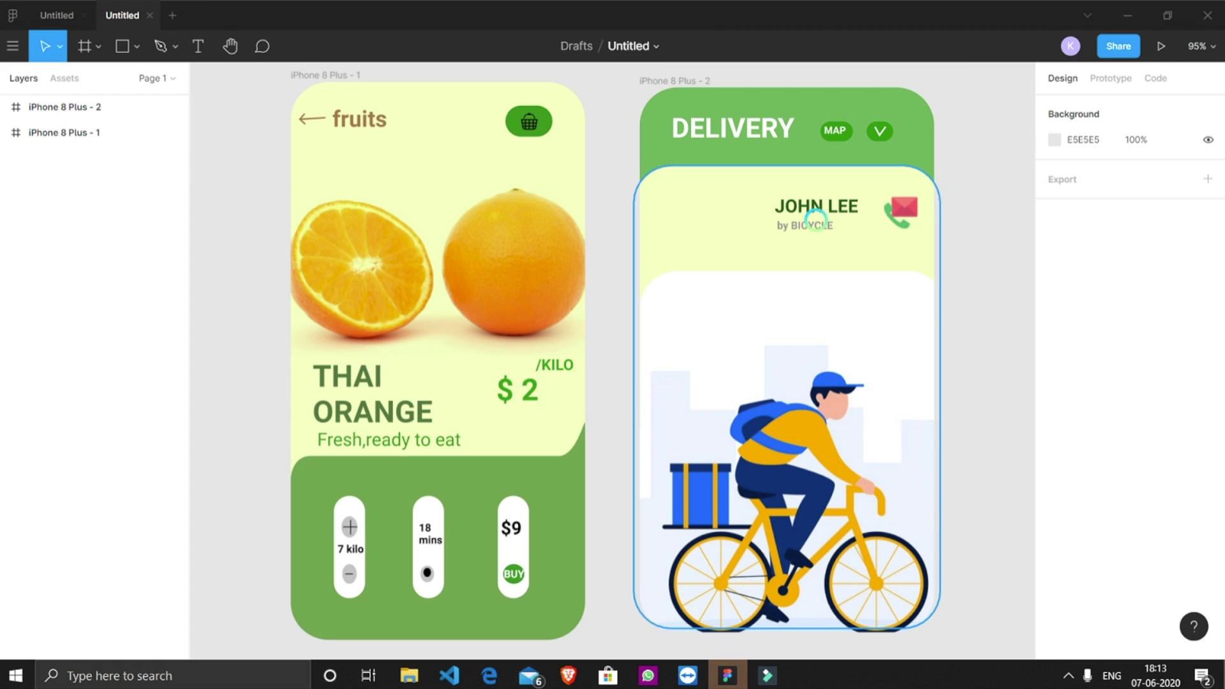
{"action": "left_click", "coordinate": [134, 45]}
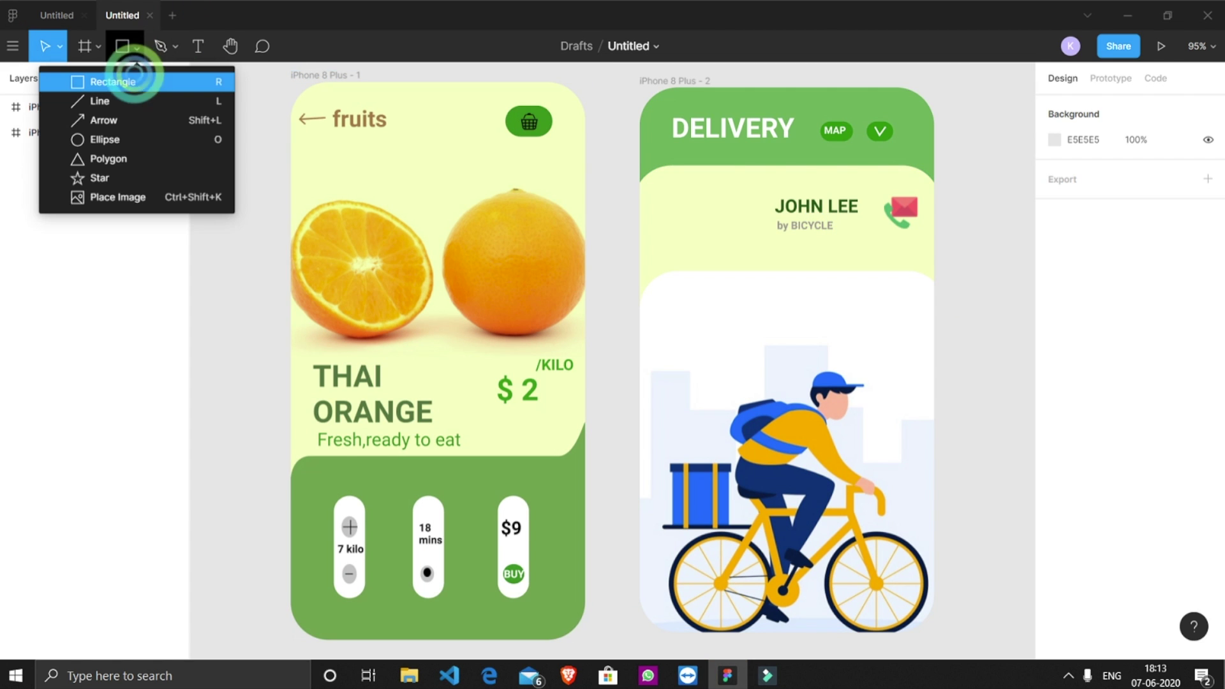
{"action": "left_click", "coordinate": [130, 81]}
{"action": "left_click_drag", "start_coordinate": [657, 194], "coordinate": [734, 249]}
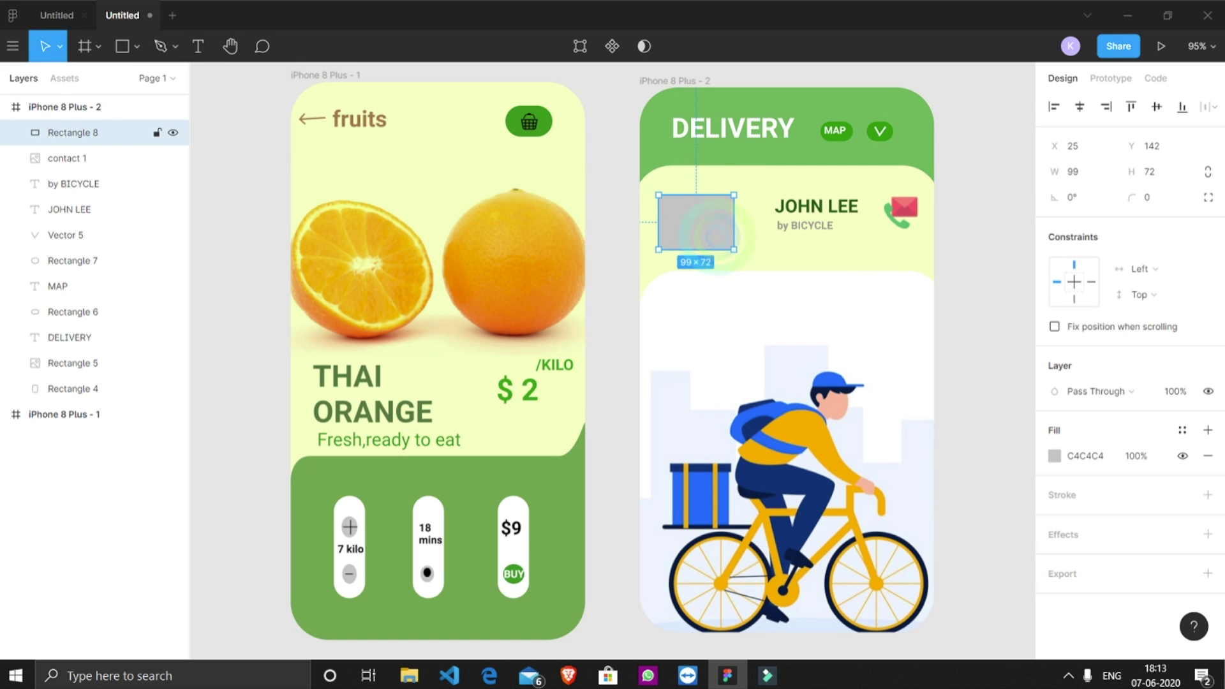
- Launch the Content Reel plugin on the rectangle and browse its Content Library
{"action": "right_click", "coordinate": [712, 211]}
{"action": "mouse_move", "coordinate": [755, 499]}
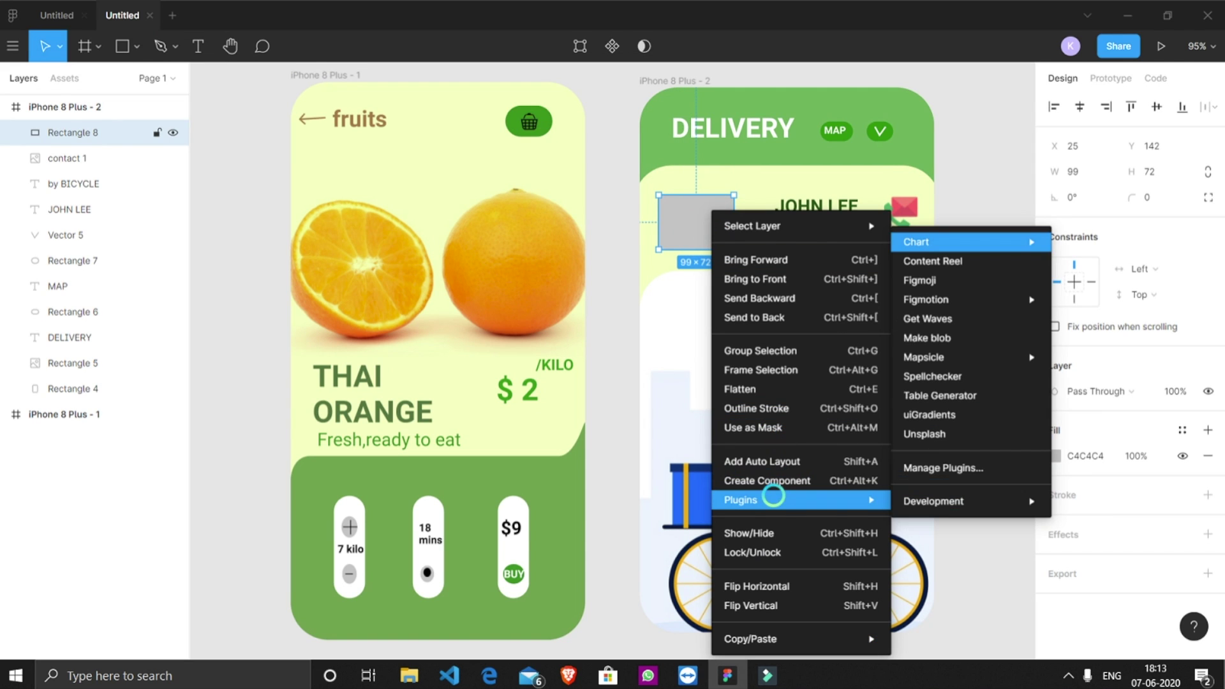
{"action": "left_click", "coordinate": [977, 260]}
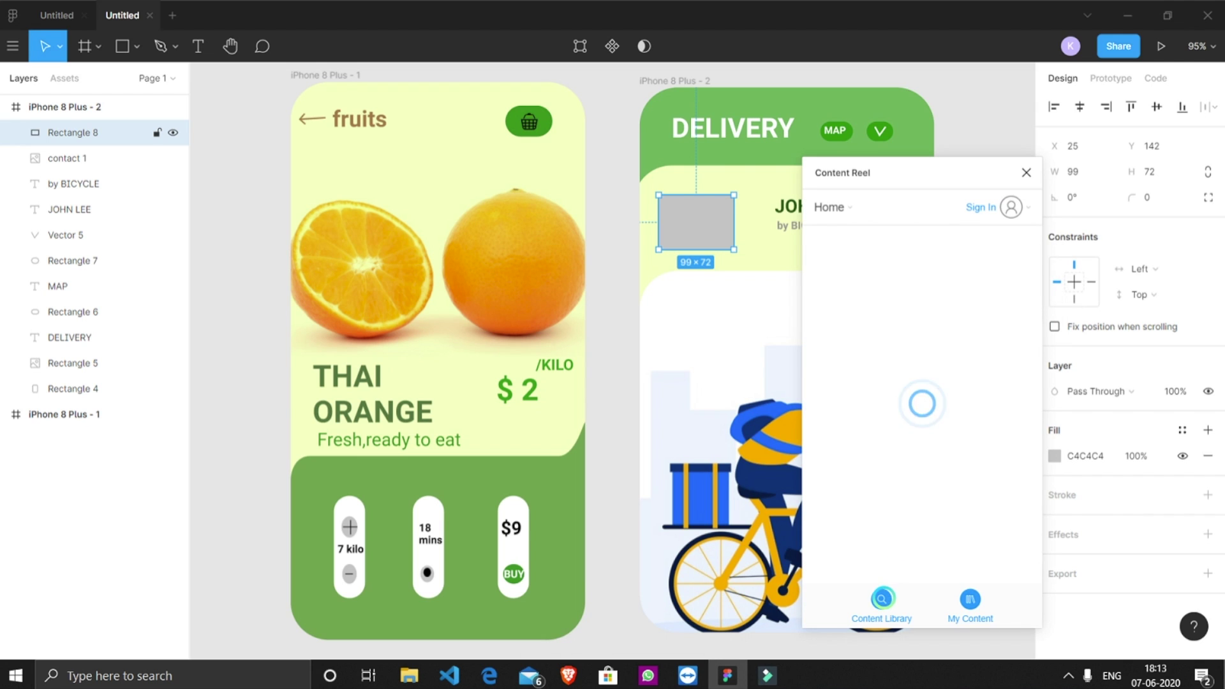
{"action": "left_click", "coordinate": [884, 600]}
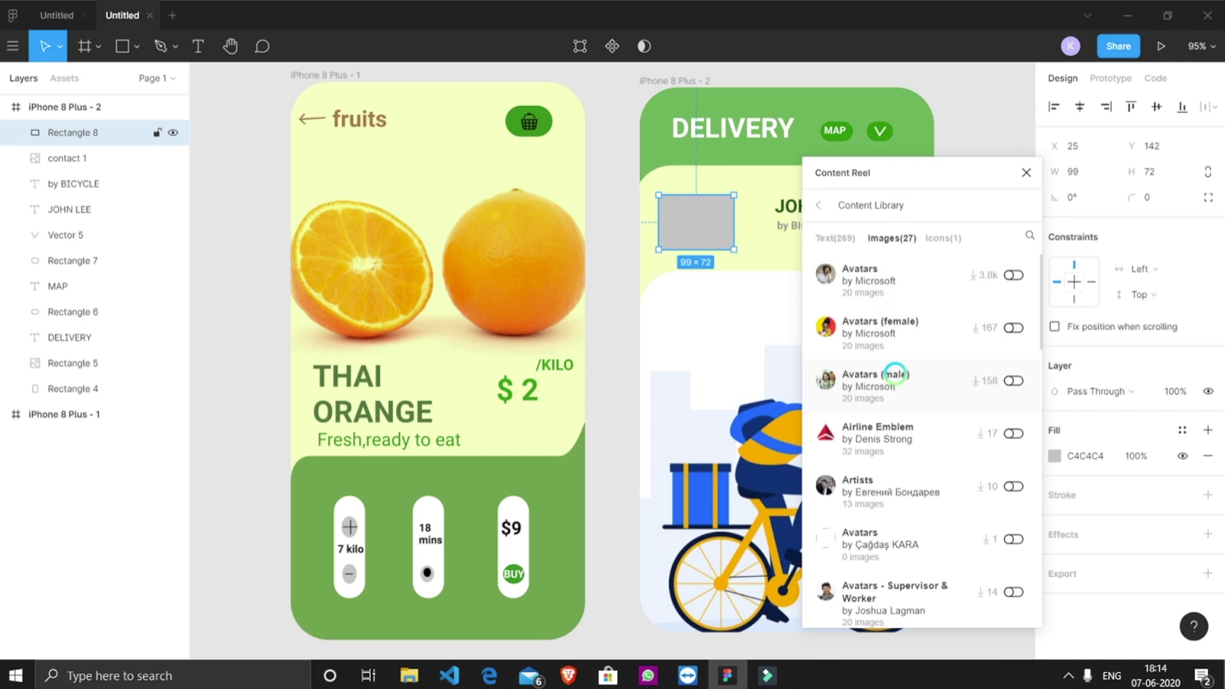
{"action": "scroll", "coordinate": [894, 374], "scroll_direction": "down", "scroll_amount": 2}
{"action": "scroll", "coordinate": [899, 367], "scroll_direction": "down", "scroll_amount": 2}
{"action": "scroll", "coordinate": [903, 373], "scroll_direction": "down", "scroll_amount": 2}
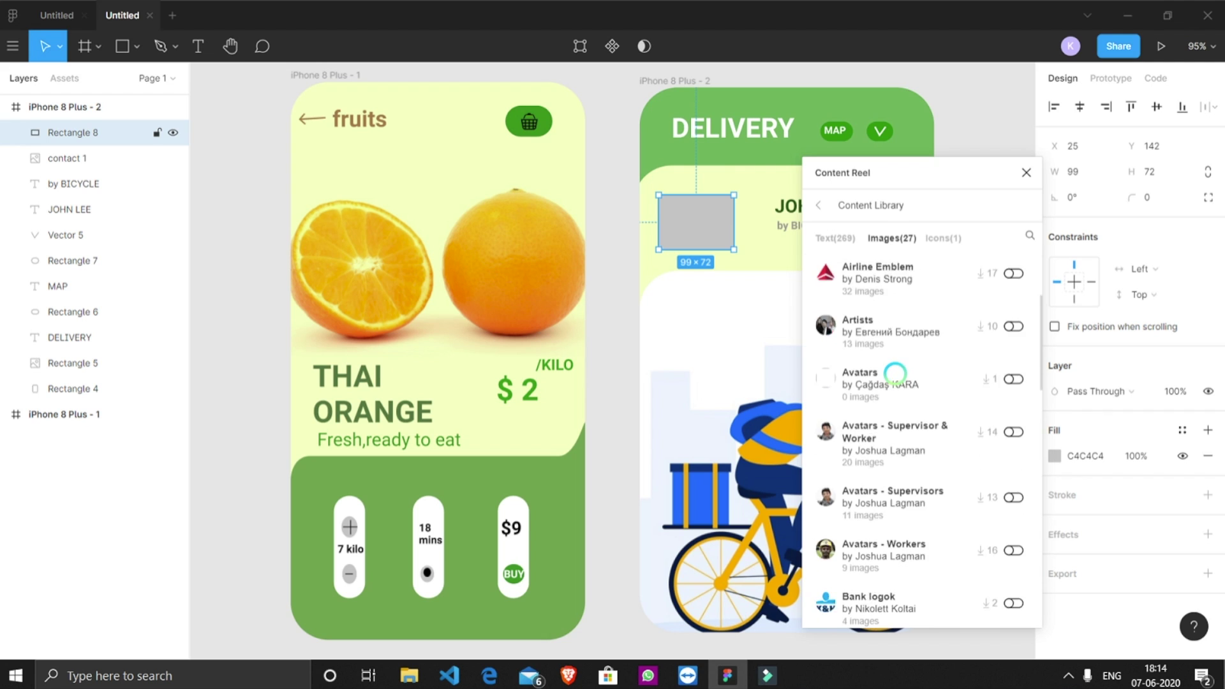
{"action": "scroll", "coordinate": [893, 319], "scroll_direction": "up", "scroll_amount": 2}
{"action": "scroll", "coordinate": [868, 281], "scroll_direction": "up", "scroll_amount": 2}
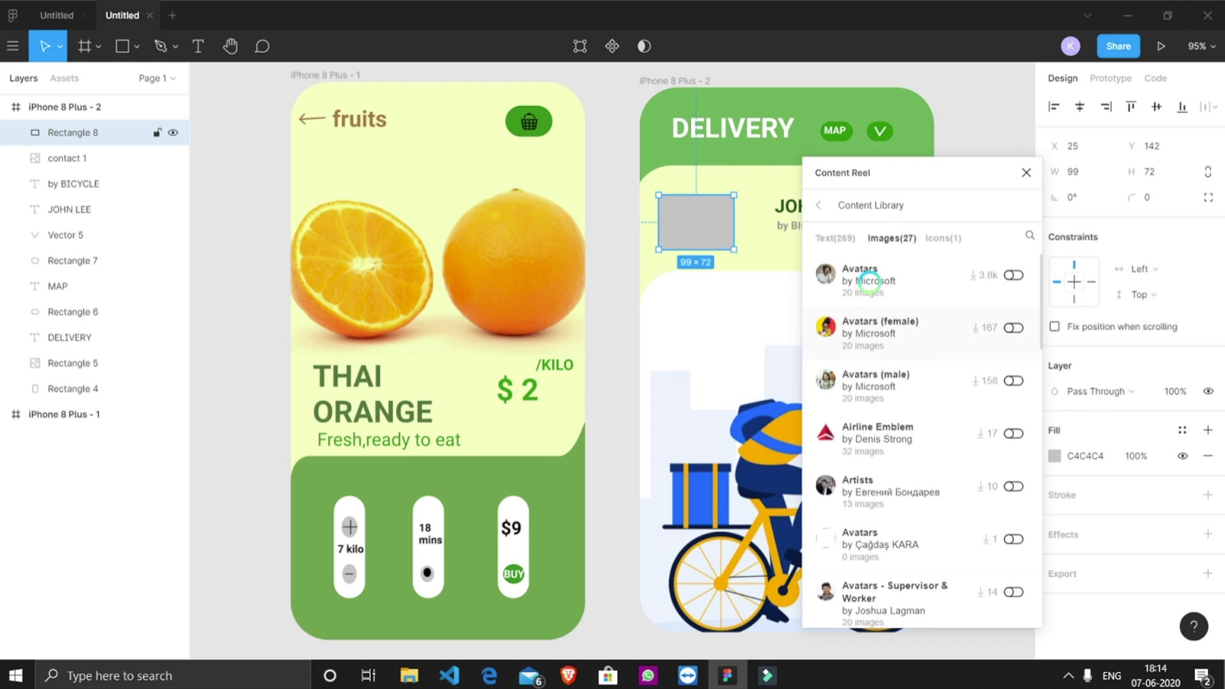
{"action": "left_click", "coordinate": [860, 269]}
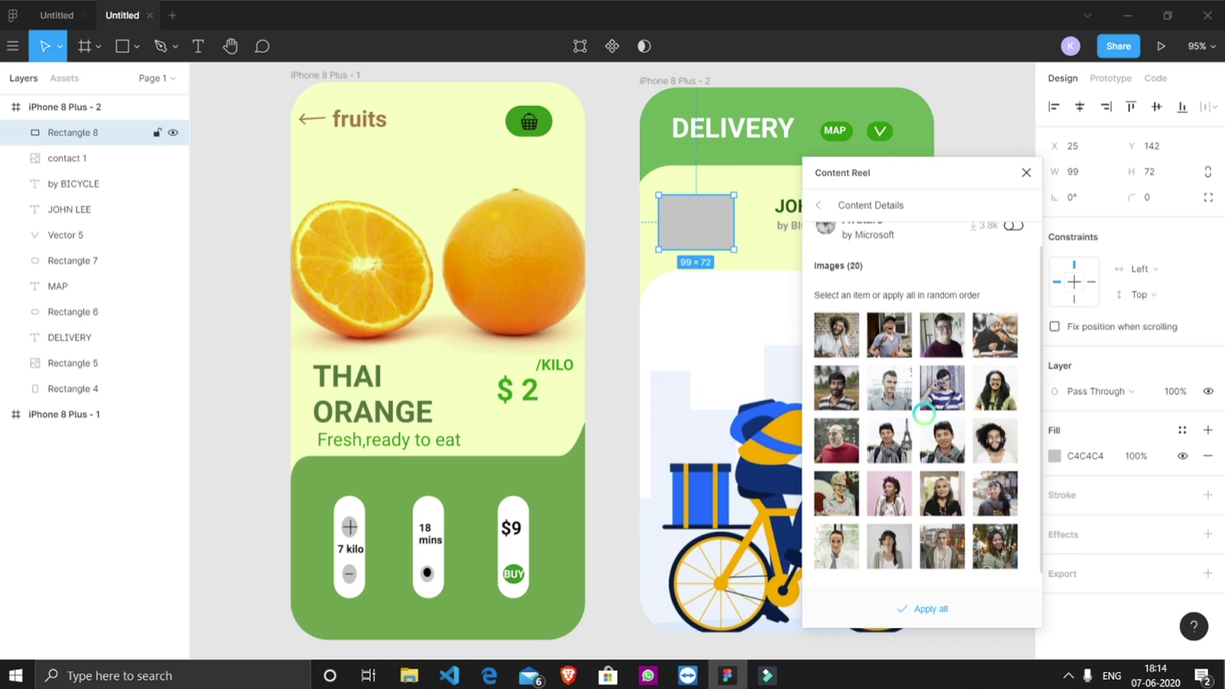
{"action": "left_click", "coordinate": [817, 203]}
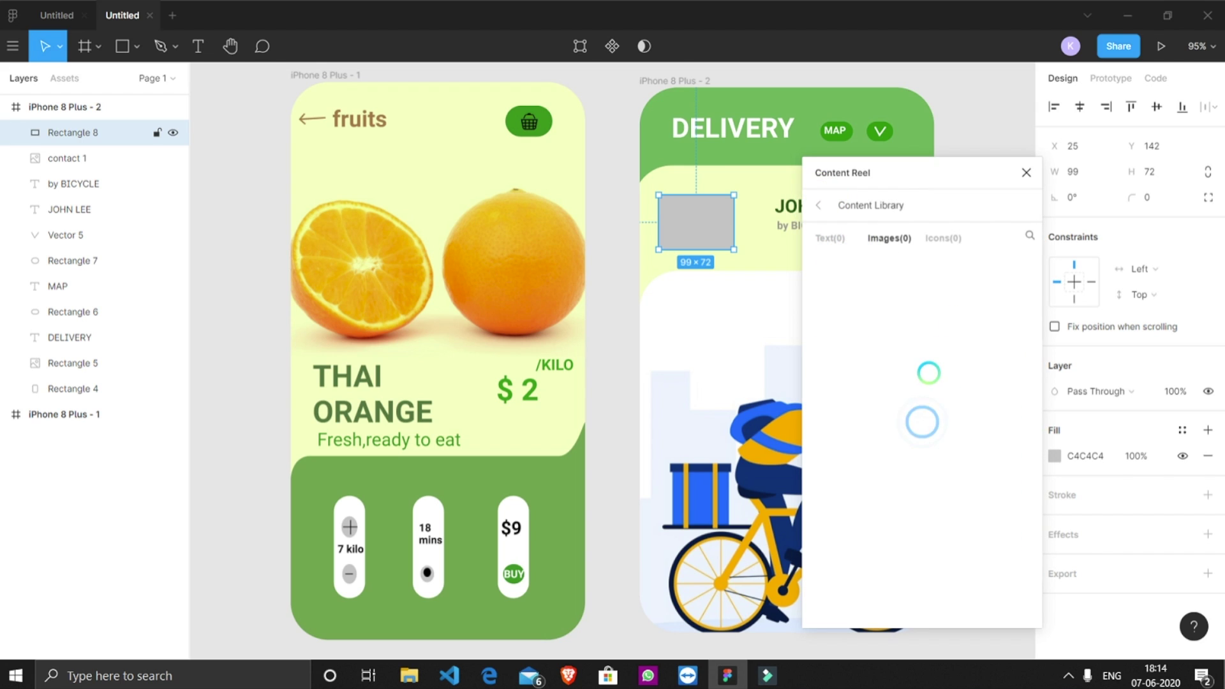
- Fill the rectangle with the helmeted cyclist photo from Avatars (male)
{"action": "scroll", "coordinate": [913, 376], "scroll_direction": "down", "scroll_amount": 1}
{"action": "scroll", "coordinate": [913, 375], "scroll_direction": "down", "scroll_amount": 2}
{"action": "scroll", "coordinate": [913, 376], "scroll_direction": "down", "scroll_amount": 1}
{"action": "scroll", "coordinate": [913, 375], "scroll_direction": "down", "scroll_amount": 1}
{"action": "scroll", "coordinate": [913, 376], "scroll_direction": "down", "scroll_amount": 2}
{"action": "scroll", "coordinate": [914, 375], "scroll_direction": "down", "scroll_amount": 4}
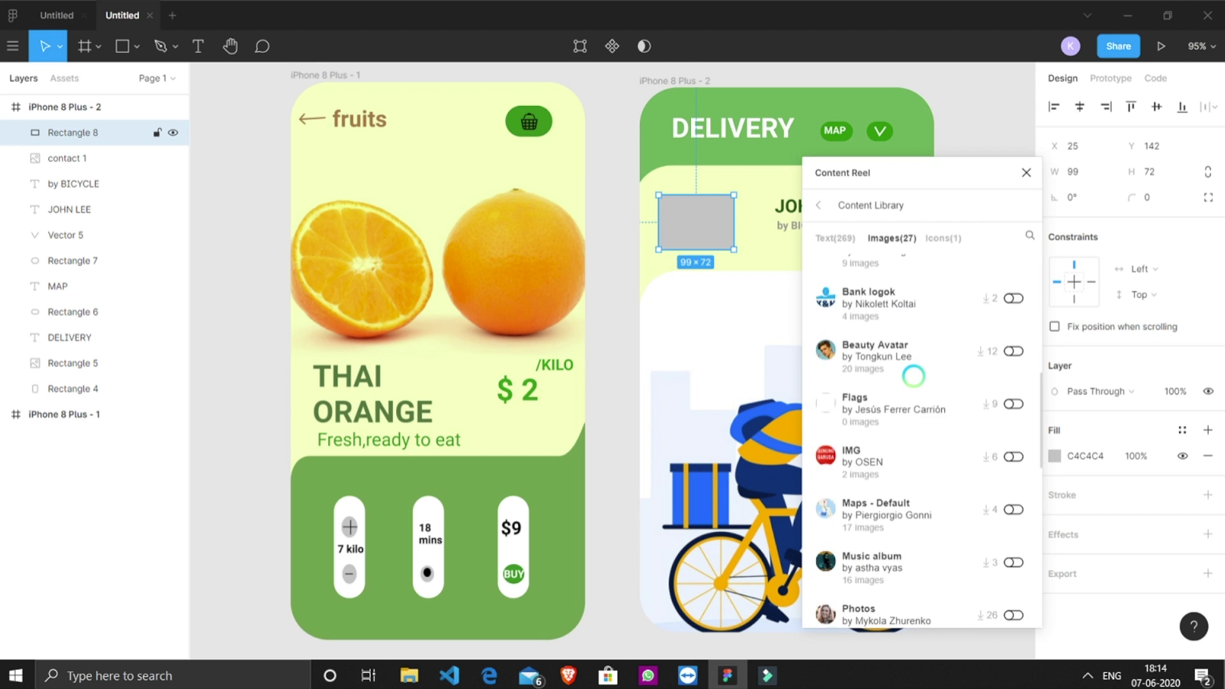
{"action": "scroll", "coordinate": [913, 375], "scroll_direction": "up", "scroll_amount": 10}
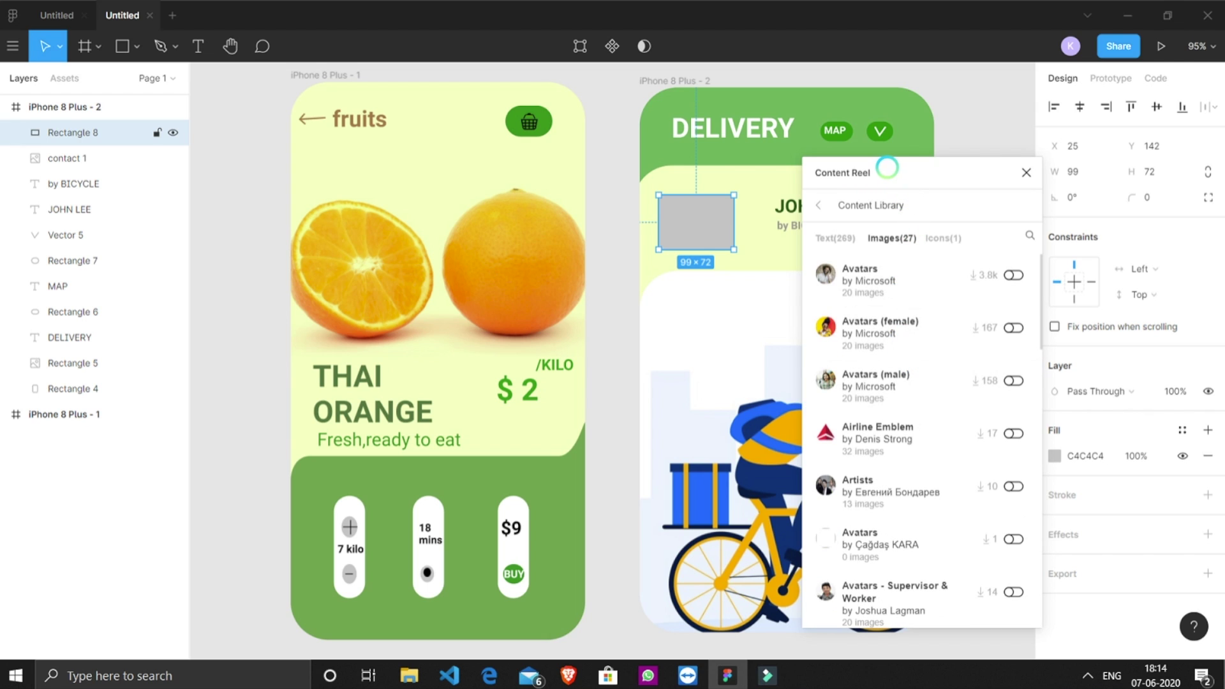
{"action": "left_click", "coordinate": [905, 336]}
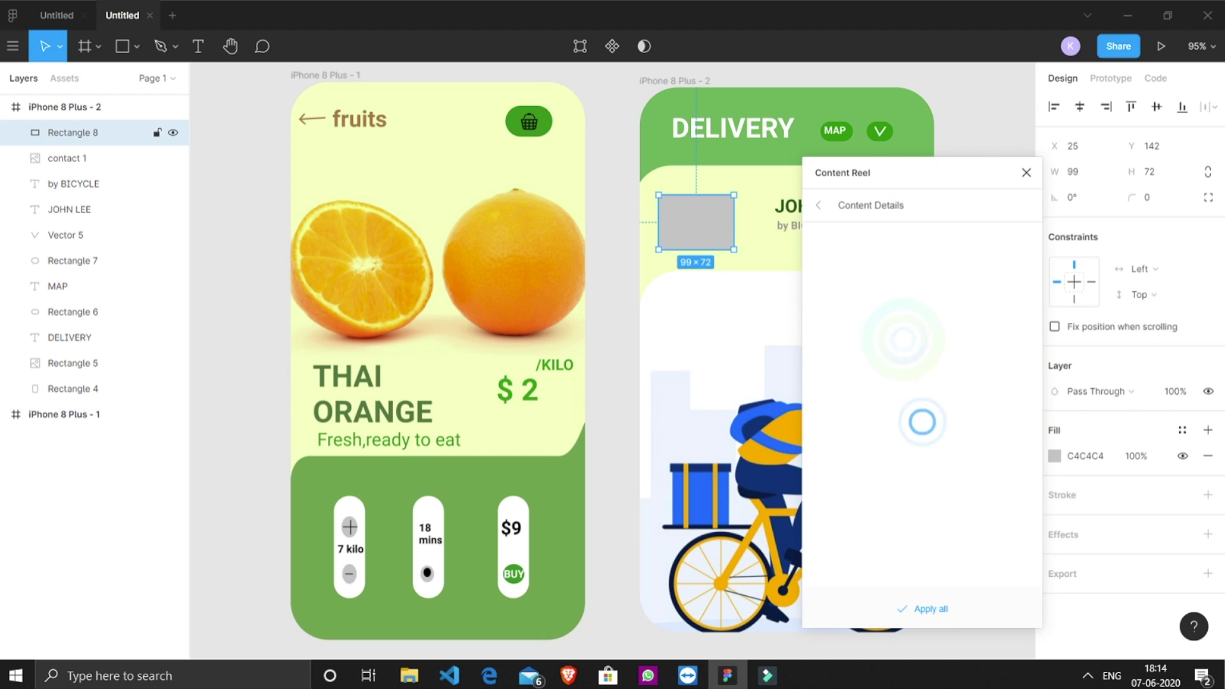
{"action": "left_click", "coordinate": [817, 205]}
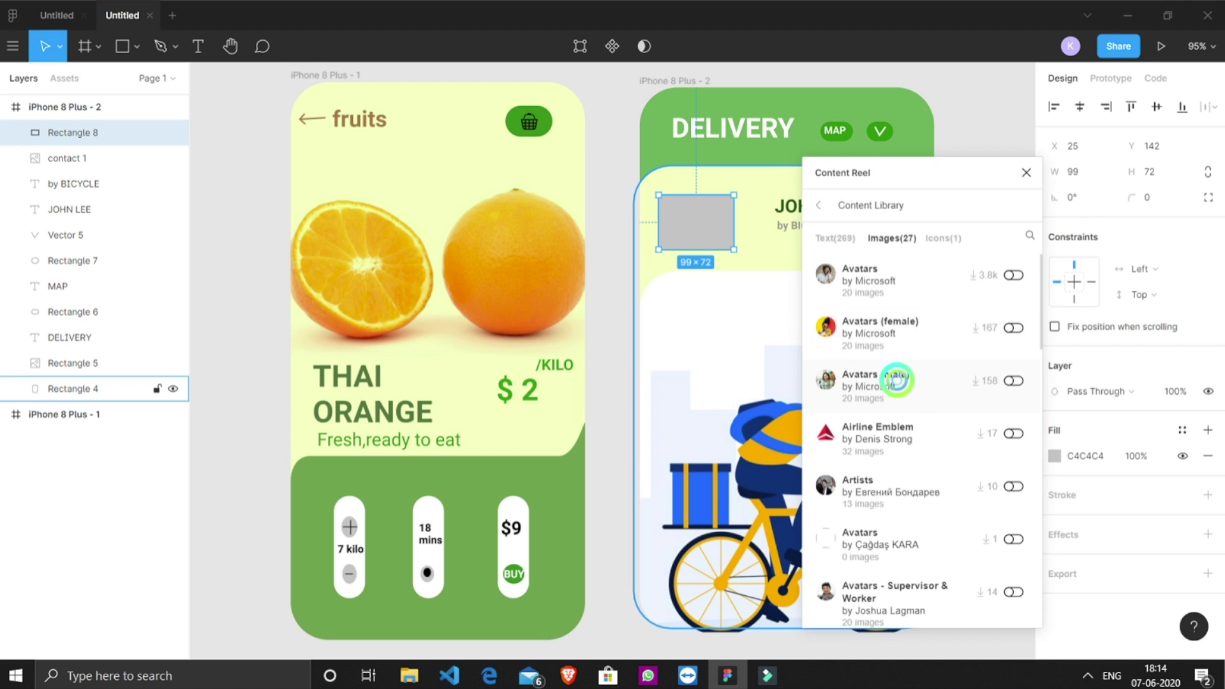
{"action": "left_click", "coordinate": [896, 380]}
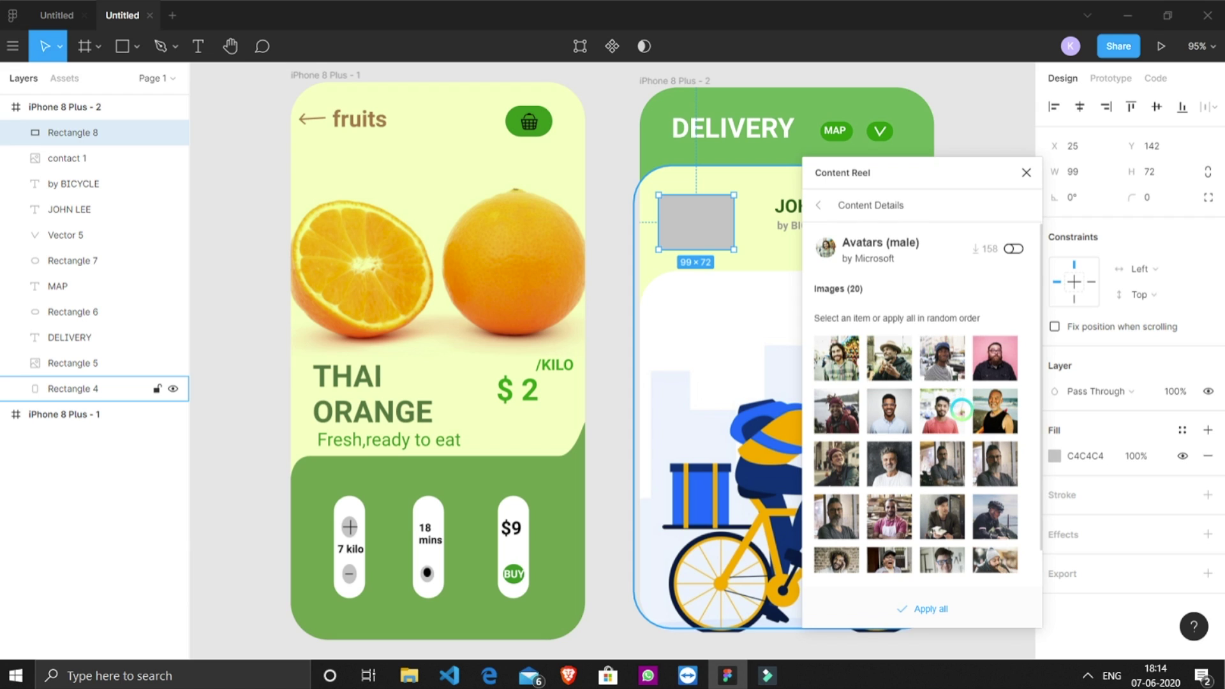
{"action": "scroll", "coordinate": [960, 408], "scroll_direction": "down", "scroll_amount": 1}
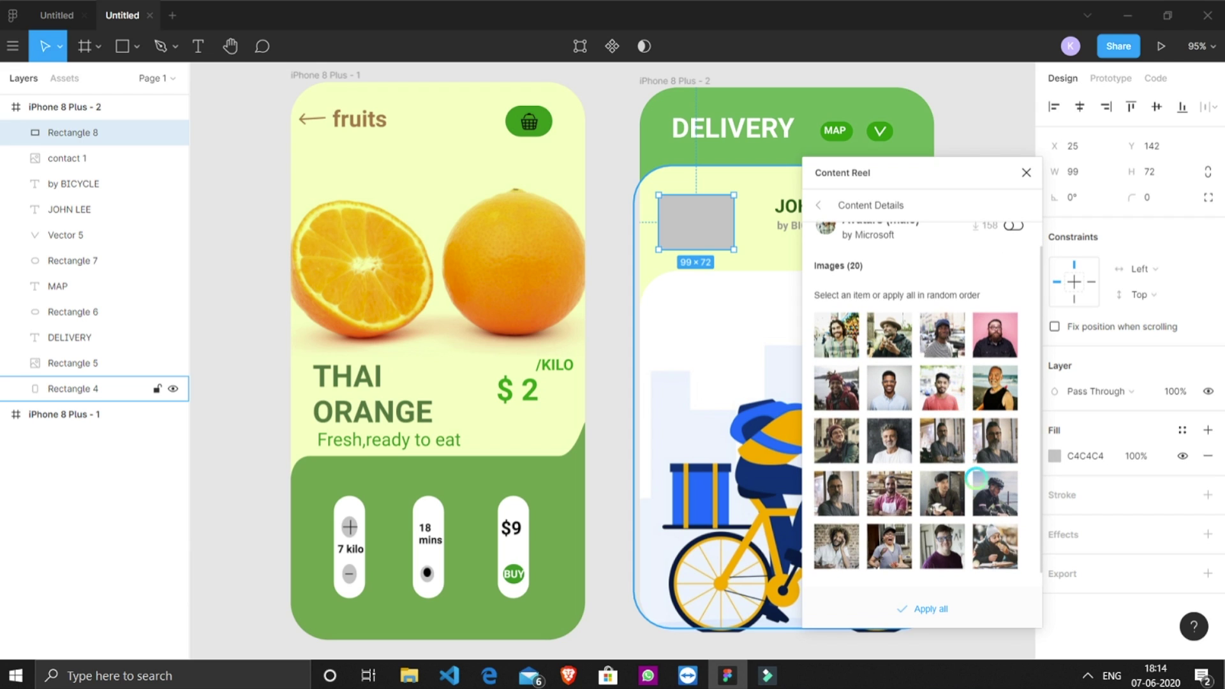
{"action": "left_click", "coordinate": [986, 490]}
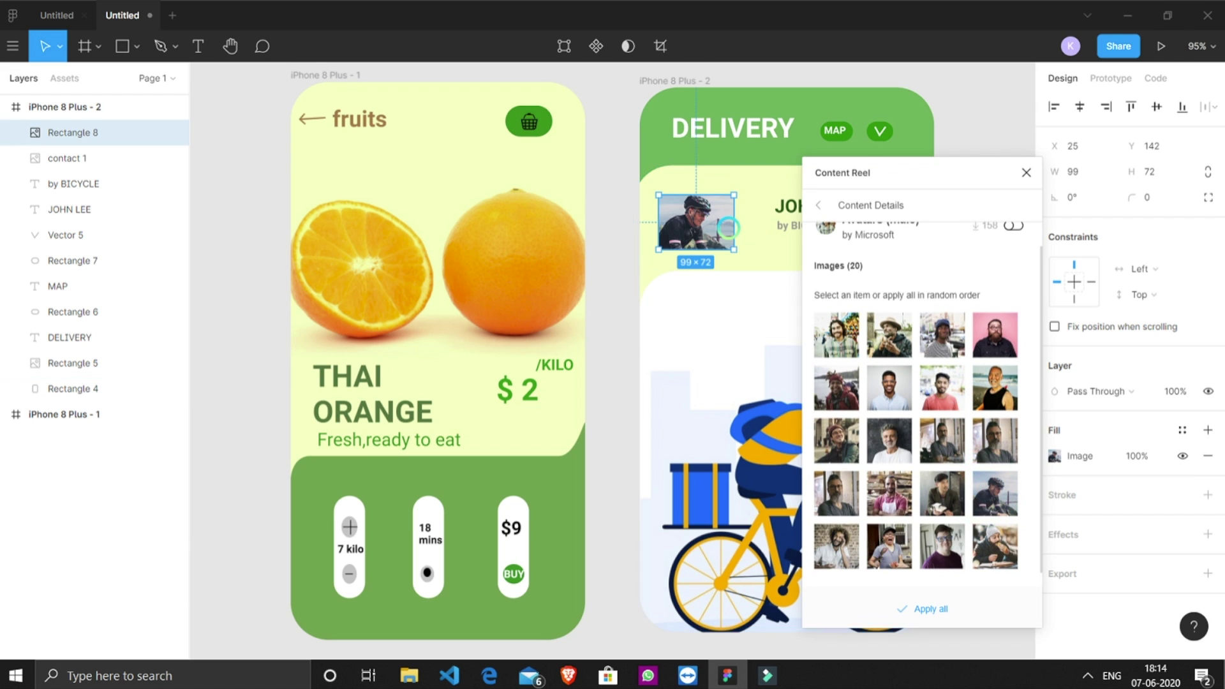
{"action": "left_click", "coordinate": [1024, 173]}
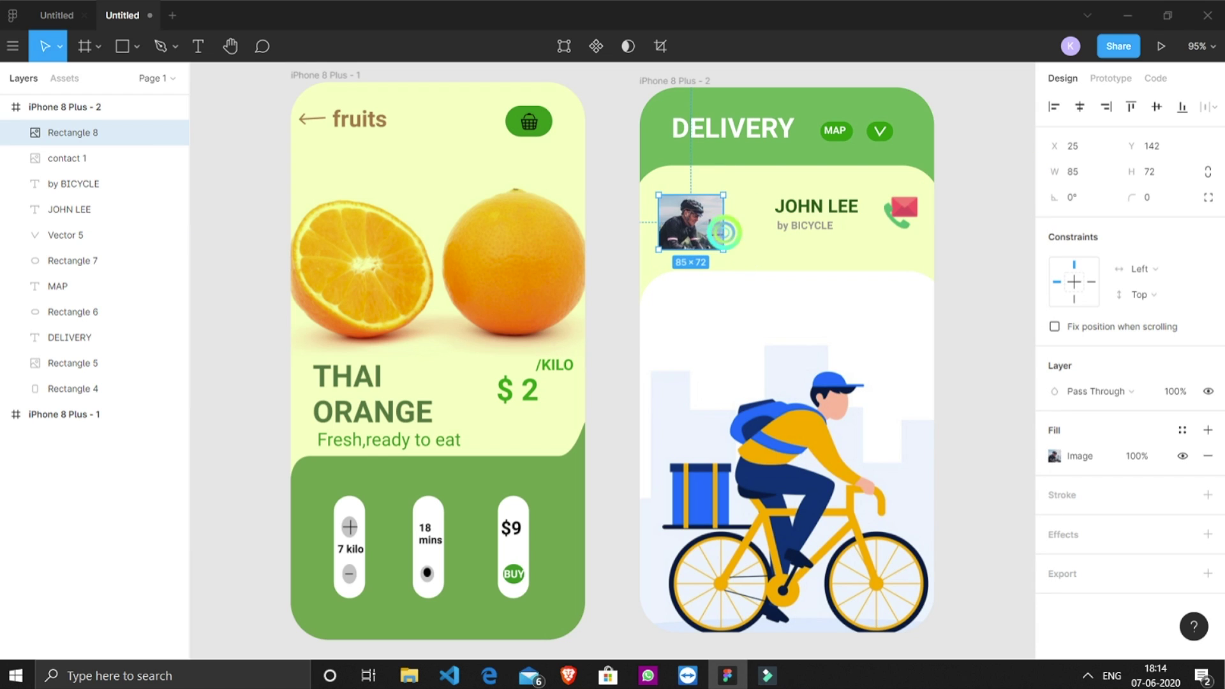
- Narrow the courier photo to 72×72 and nudge it slightly left
{"action": "left_click_drag", "start_coordinate": [725, 226], "coordinate": [695, 252]}
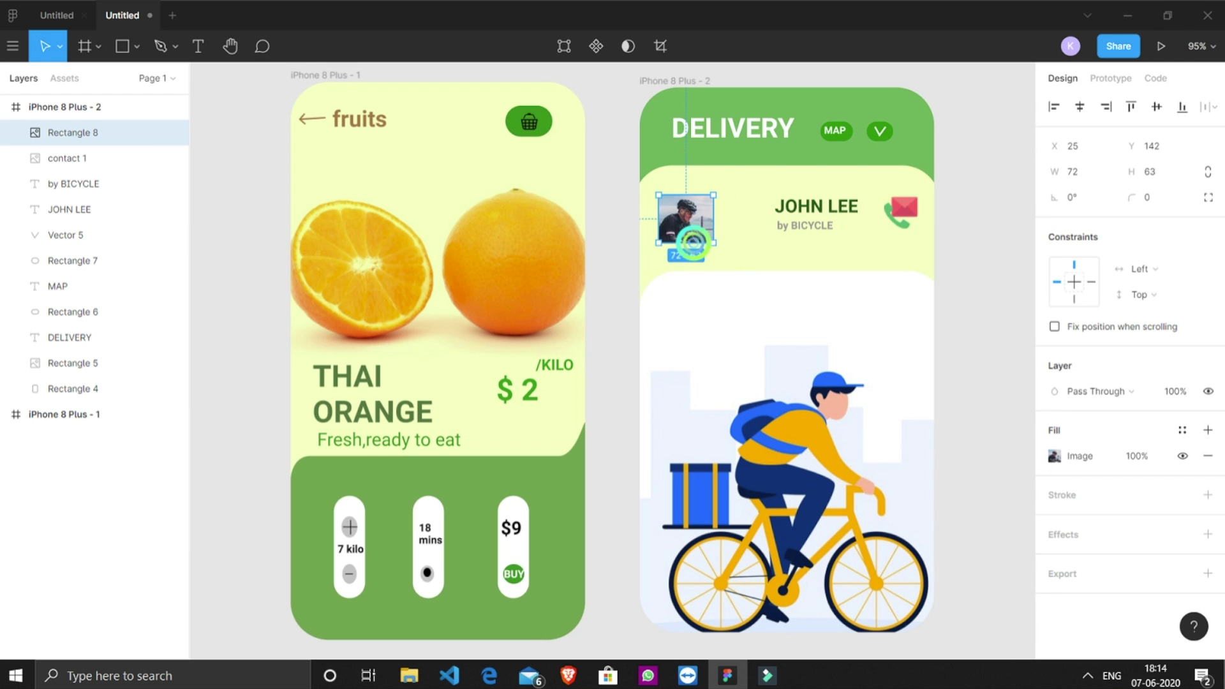
{"action": "left_click", "coordinate": [42, 14]}
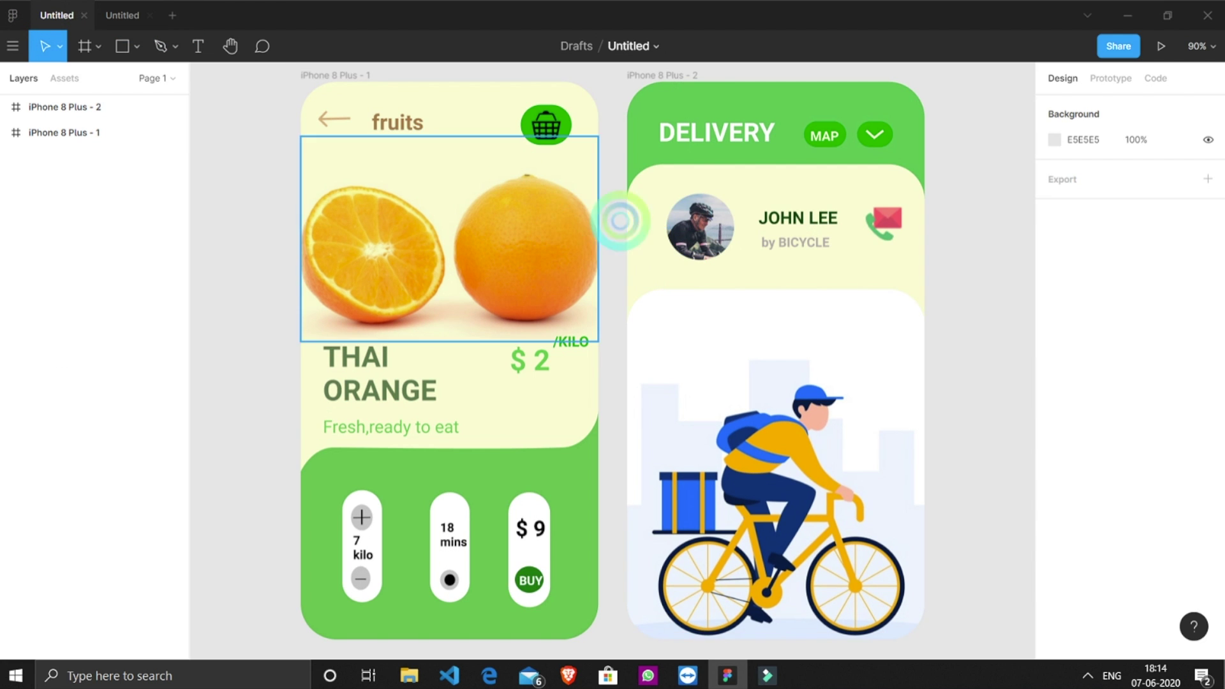
{"action": "left_click", "coordinate": [99, 9]}
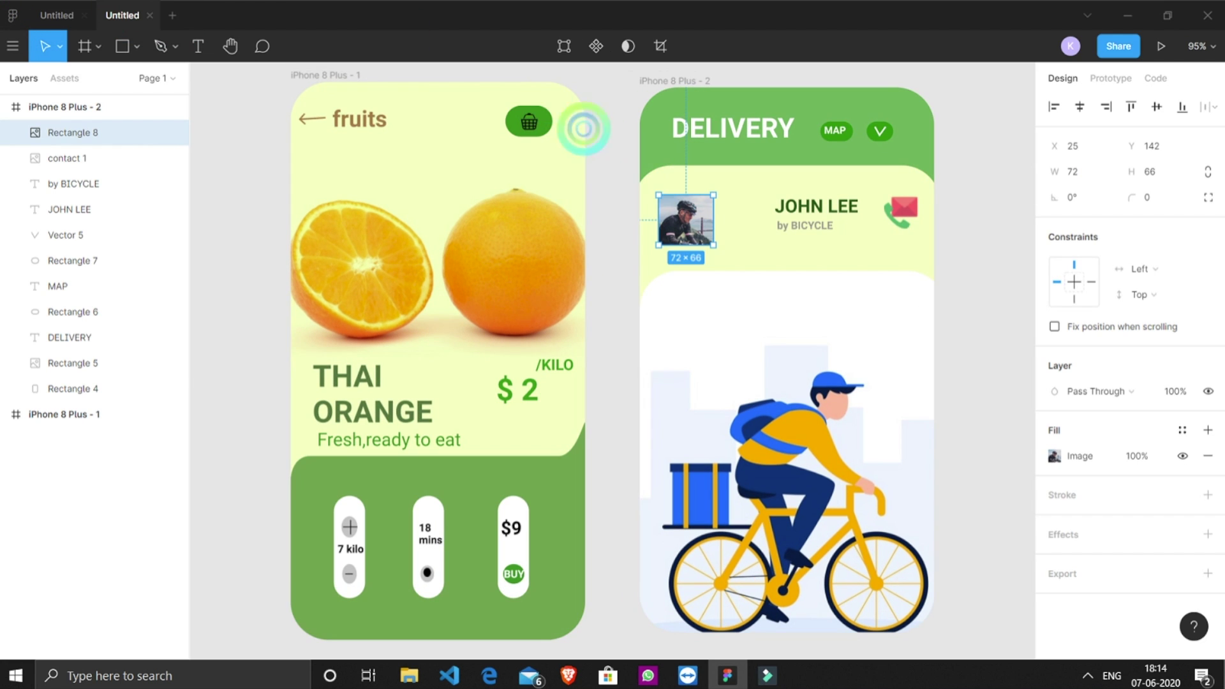
{"action": "left_click_drag", "start_coordinate": [704, 209], "coordinate": [702, 209]}
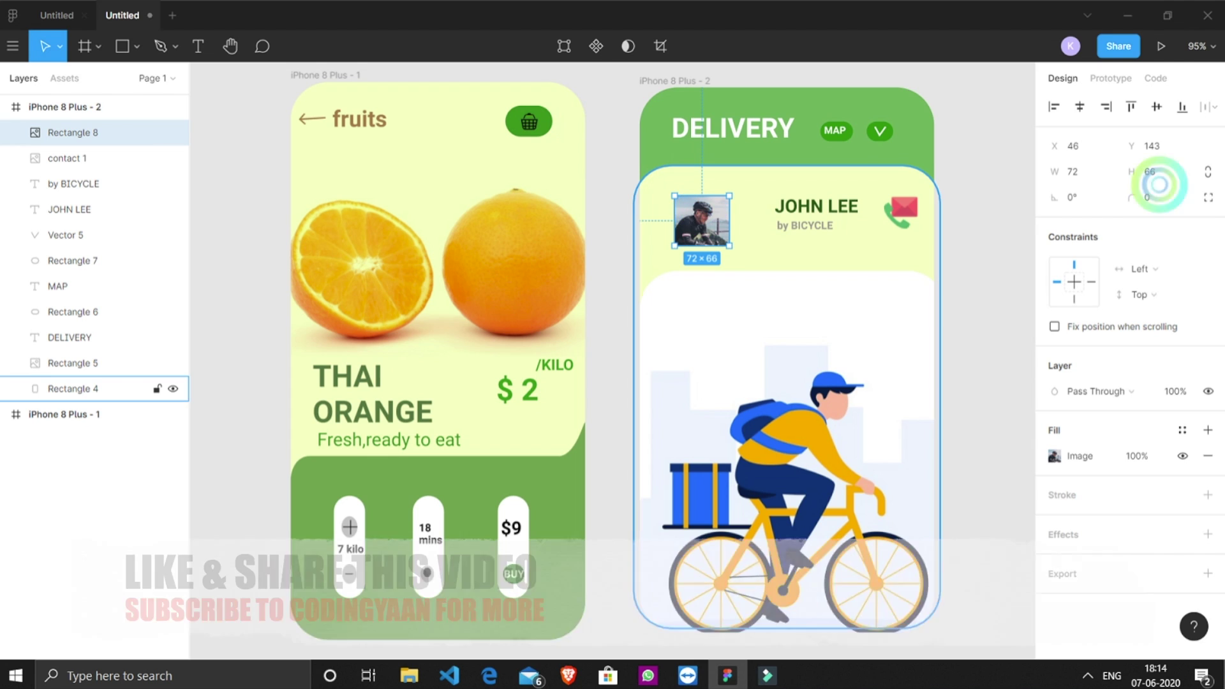
- Round the photo with corner radius 50 and stretch it to 80 px tall
{"action": "type", "text": "30"}
{"action": "key", "text": "Return"}
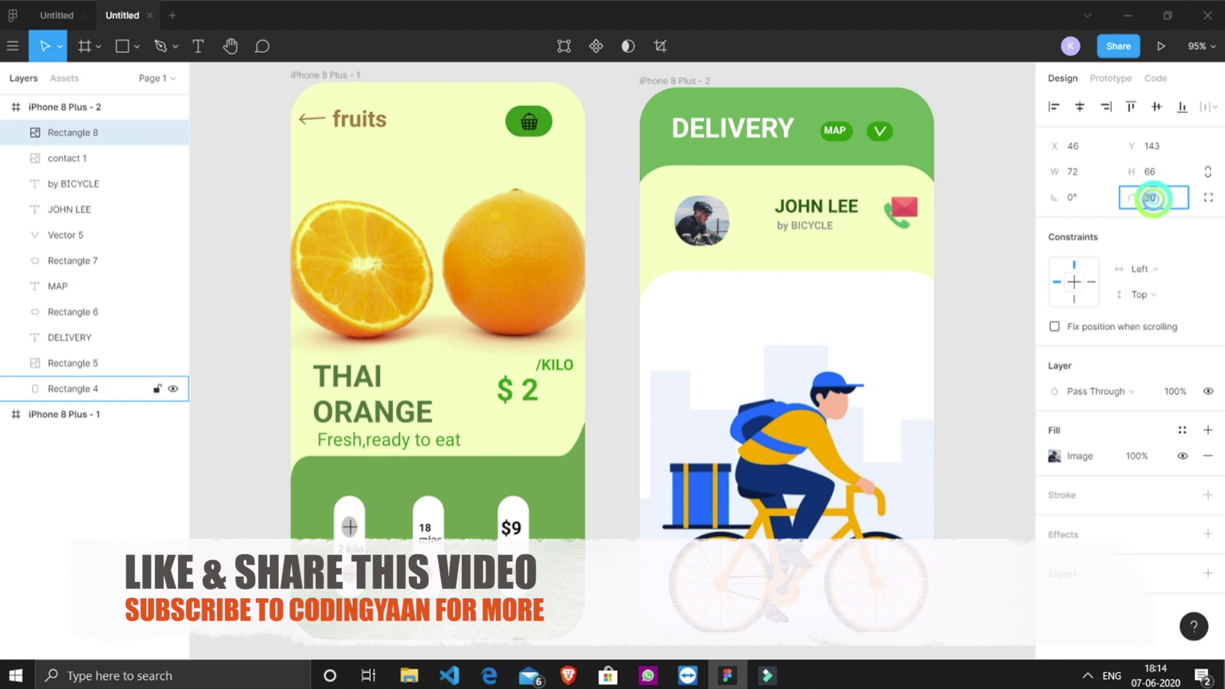
{"action": "left_click", "coordinate": [1152, 198]}
{"action": "type", "text": "50"}
{"action": "key", "text": "Return"}
{"action": "left_click", "coordinate": [706, 224]}
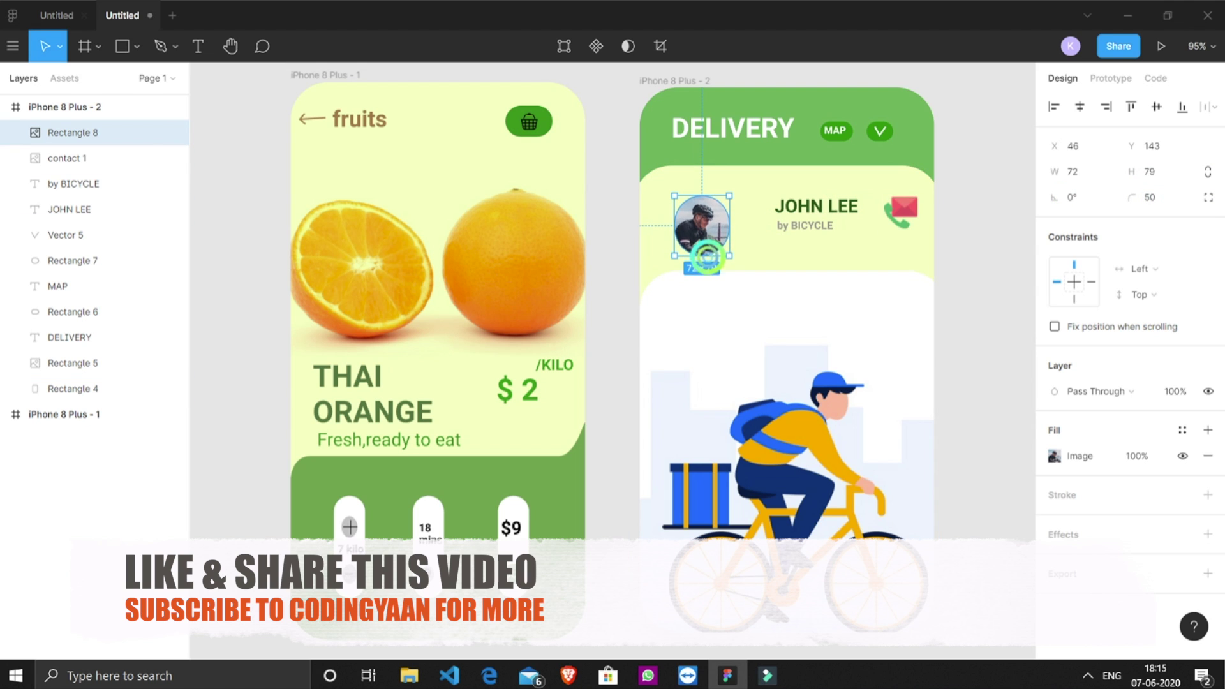
{"action": "left_click_drag", "start_coordinate": [708, 245], "coordinate": [705, 222]}
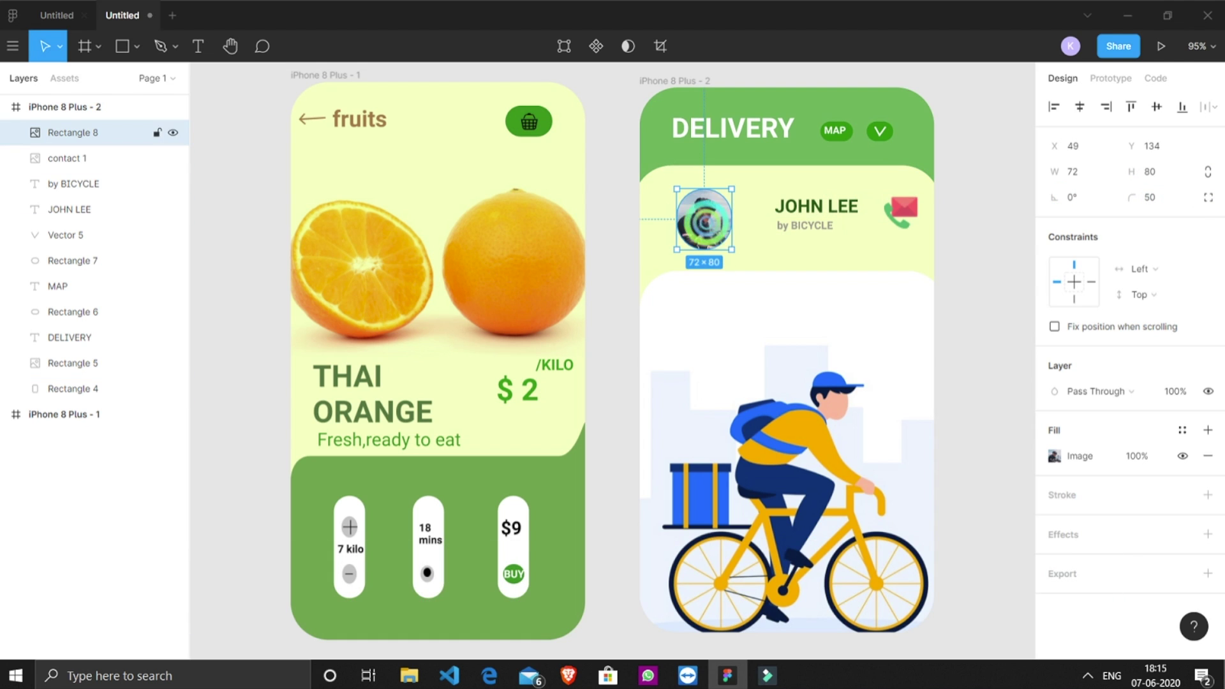
{"action": "left_click", "coordinate": [991, 330]}
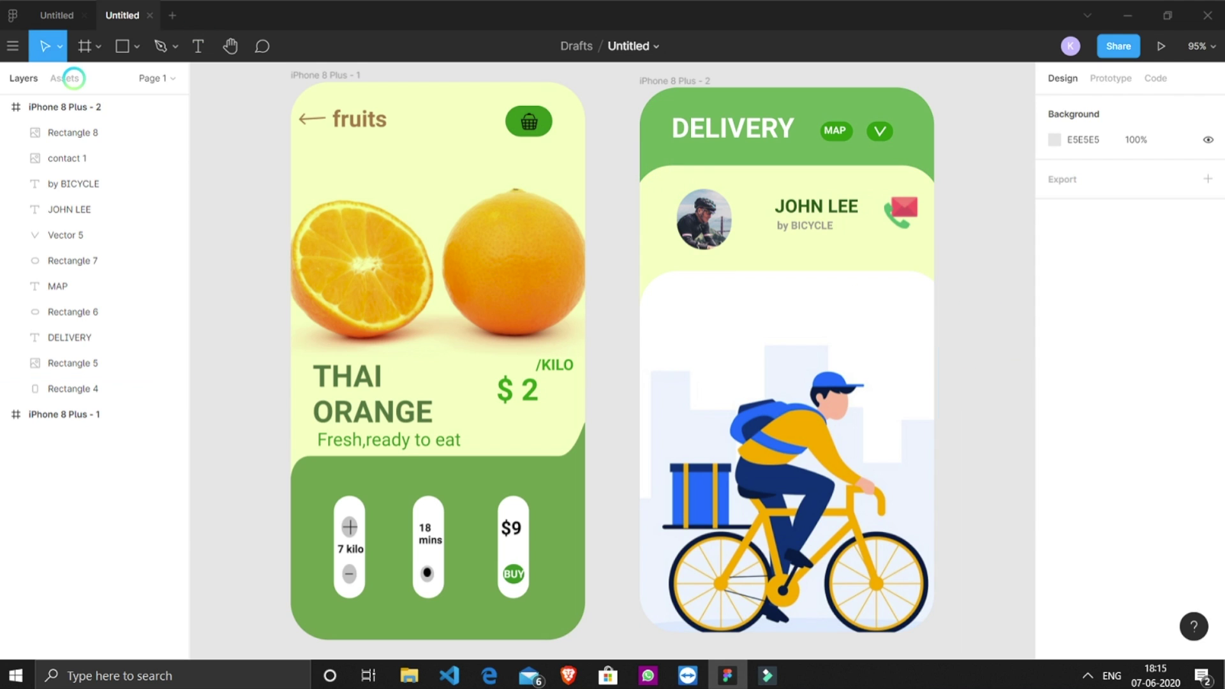
{"action": "left_click", "coordinate": [61, 12]}
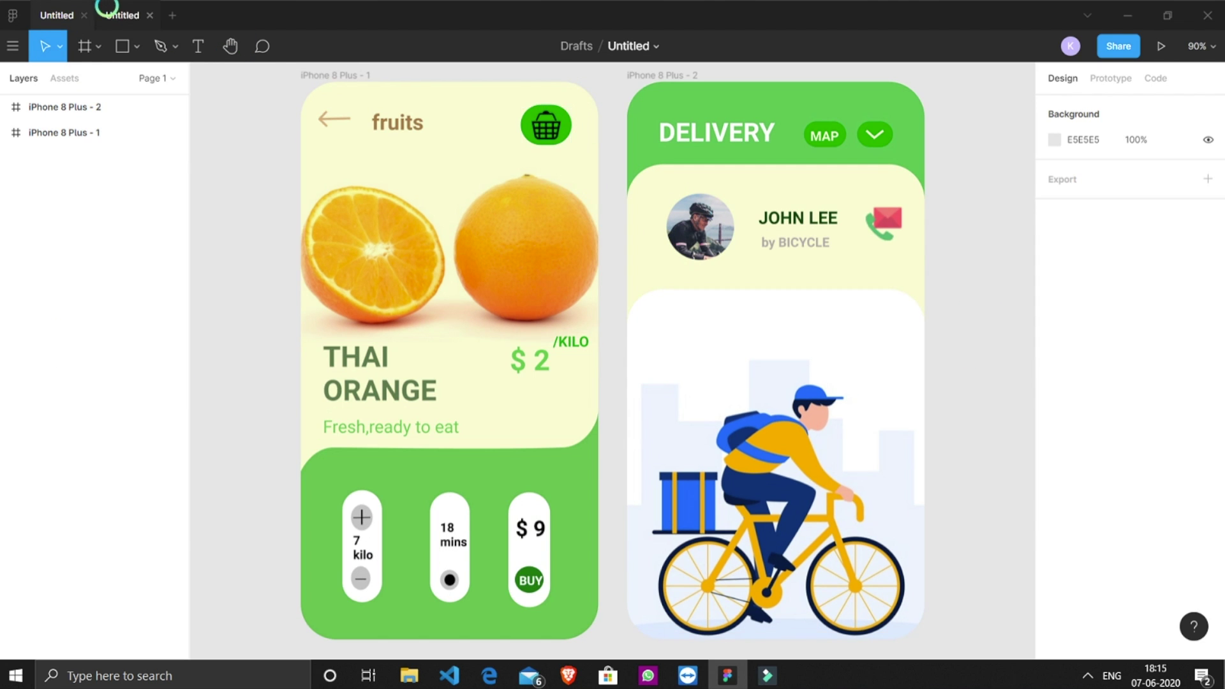
- Enlarge the green pill (Rectangle 3) behind the basket icon to about 87×68
{"action": "left_click", "coordinate": [118, 14]}
{"action": "left_click", "coordinate": [545, 119]}
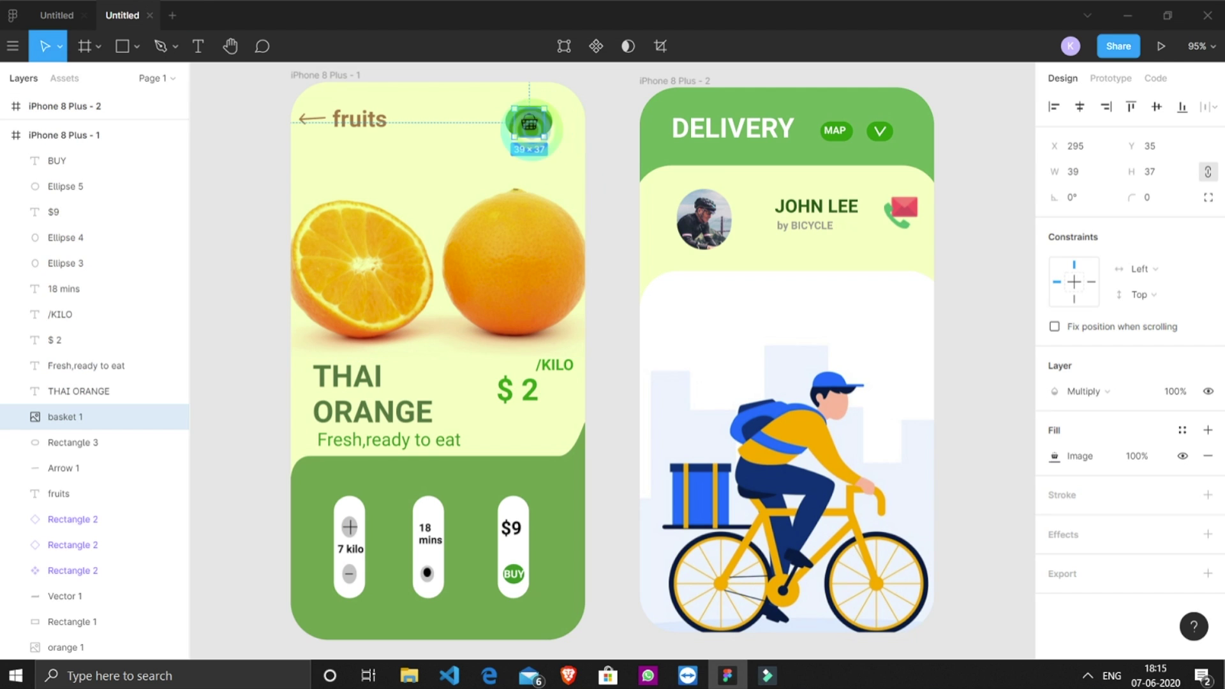
{"action": "left_click", "coordinate": [494, 117]}
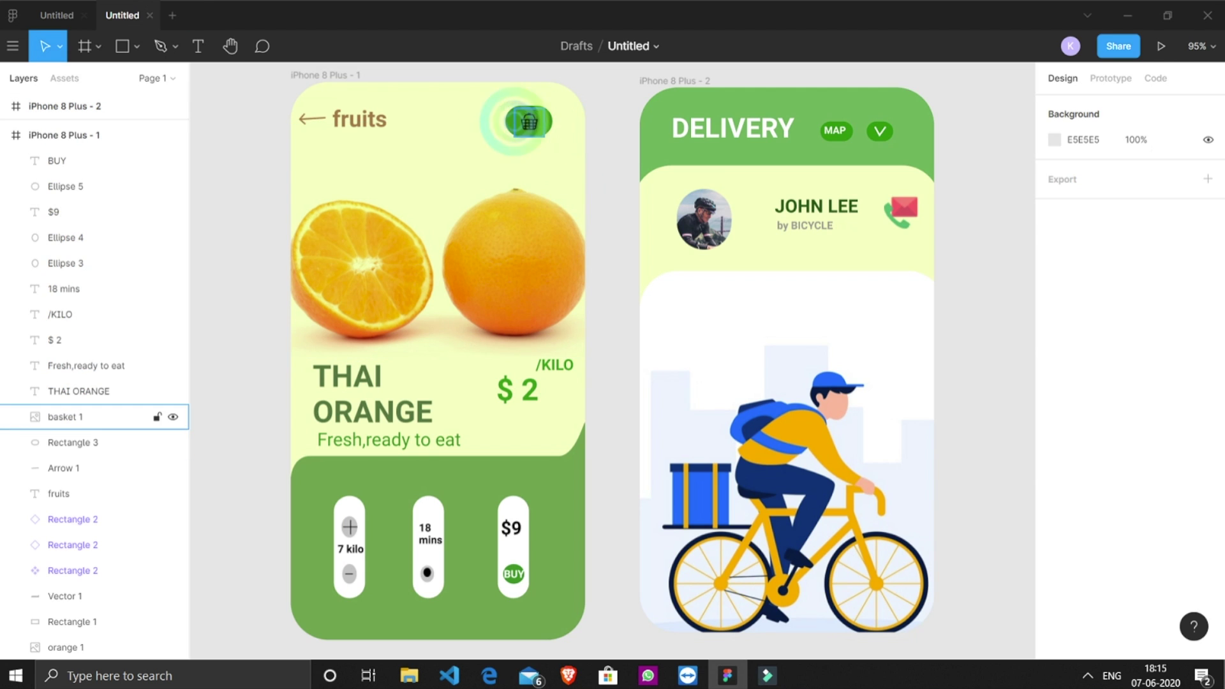
{"action": "left_click", "coordinate": [508, 120]}
{"action": "left_click_drag", "start_coordinate": [522, 137], "coordinate": [523, 143]}
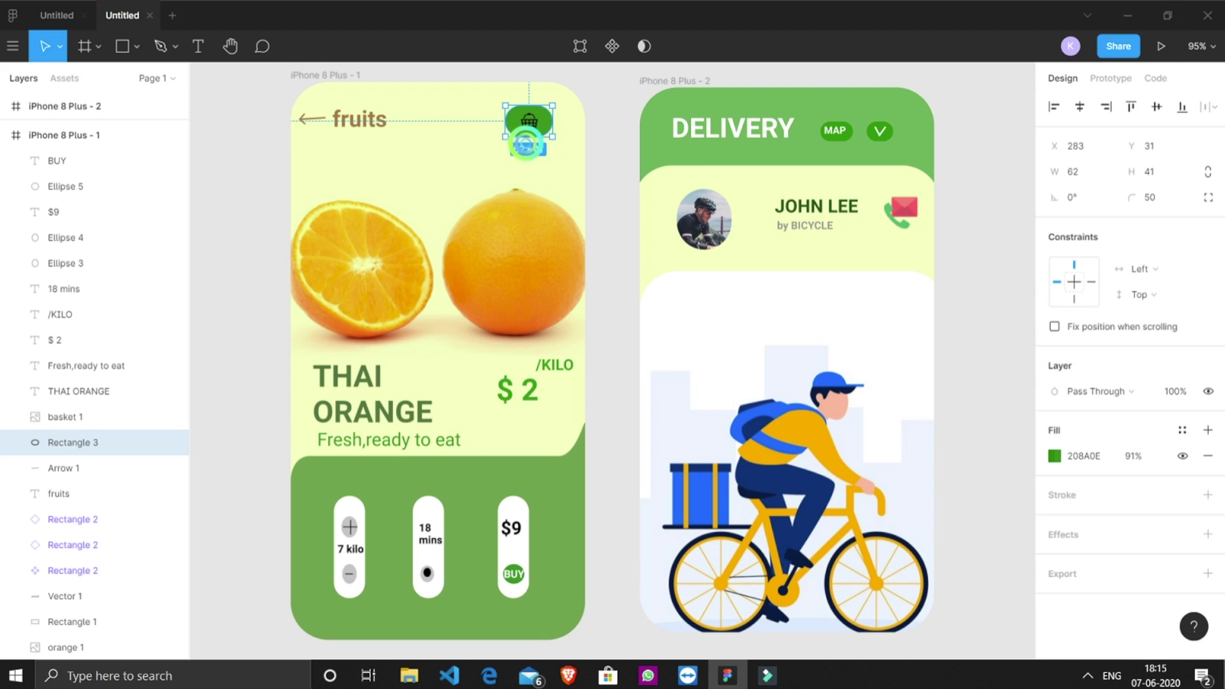
{"action": "left_click_drag", "start_coordinate": [529, 144], "coordinate": [529, 149]}
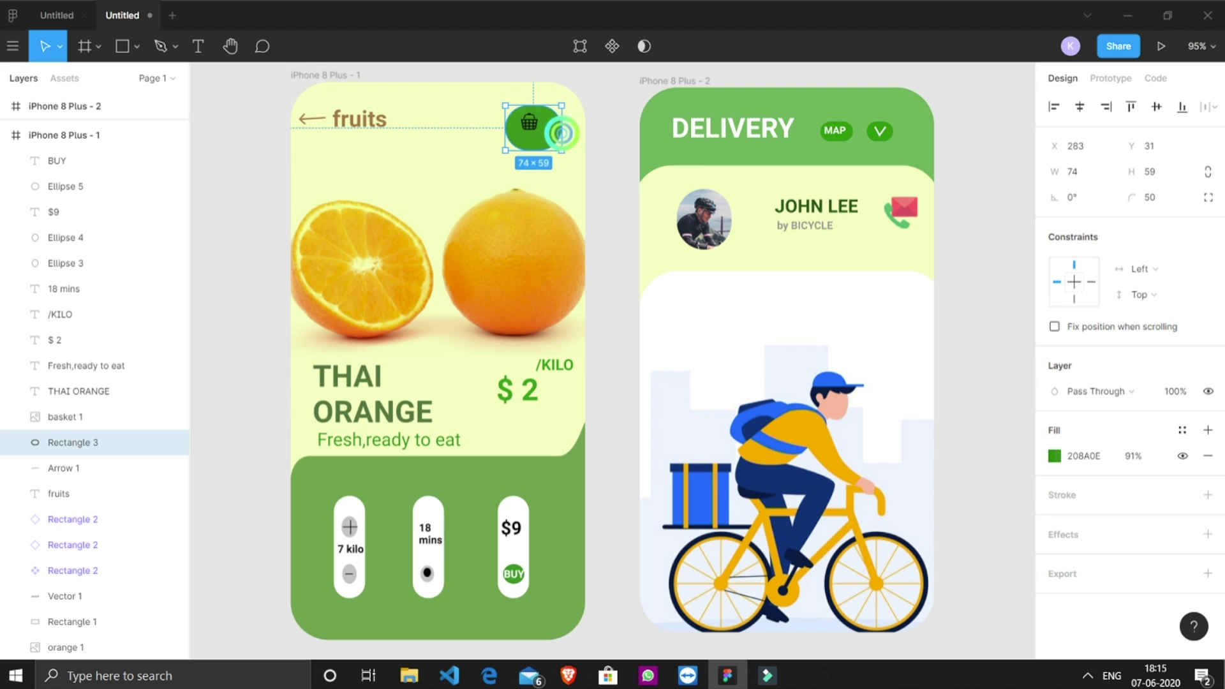
{"action": "left_click_drag", "start_coordinate": [540, 105], "coordinate": [498, 122]}
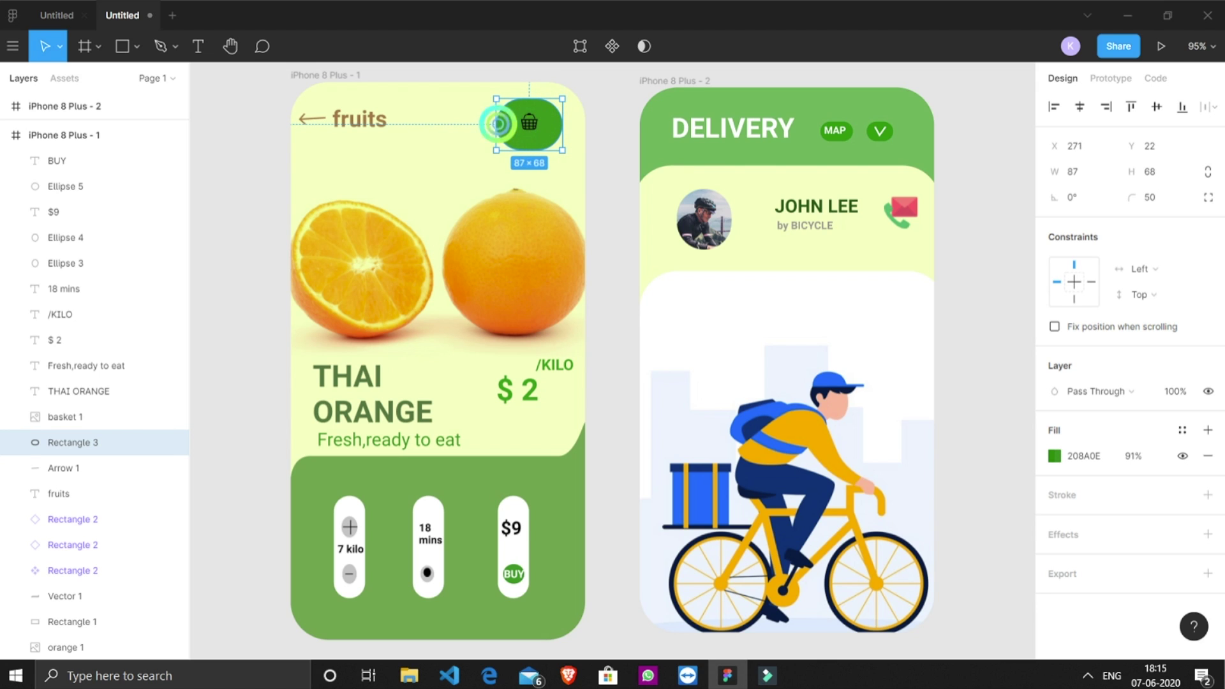
- Resize the basket icon to about 64×38 to fit inside the pill
{"action": "left_click", "coordinate": [528, 123]}
{"action": "left_click_drag", "start_coordinate": [531, 132], "coordinate": [530, 142]}
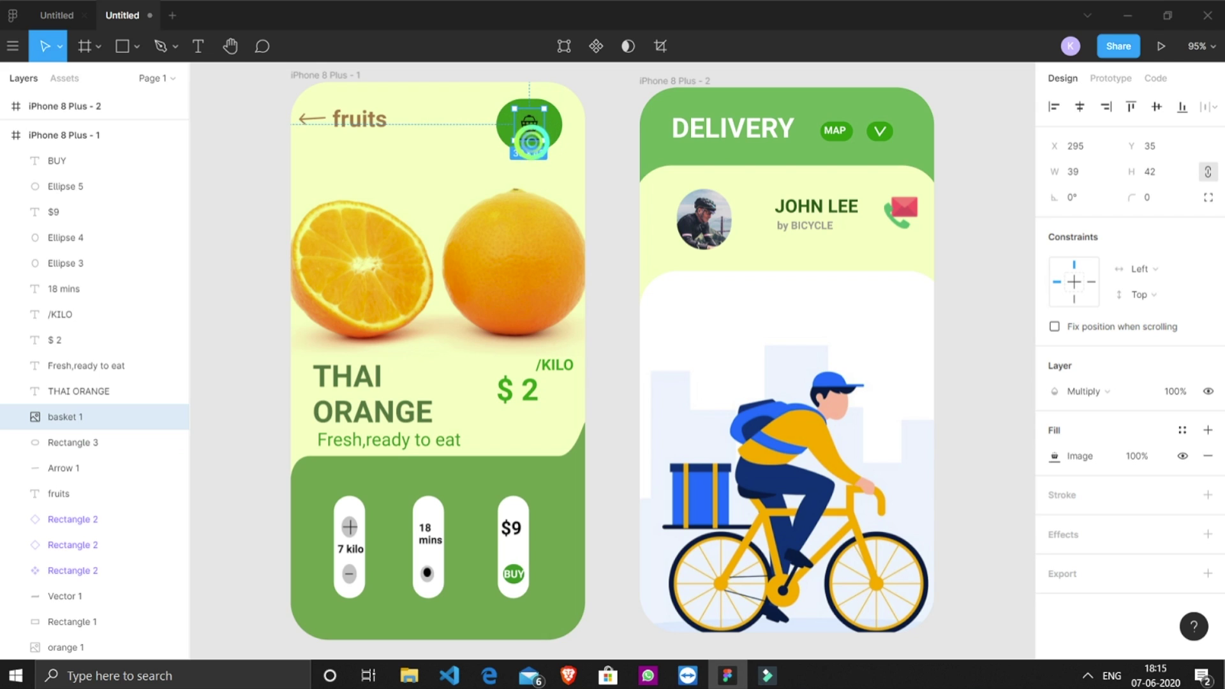
{"action": "left_click_drag", "start_coordinate": [531, 139], "coordinate": [529, 136]}
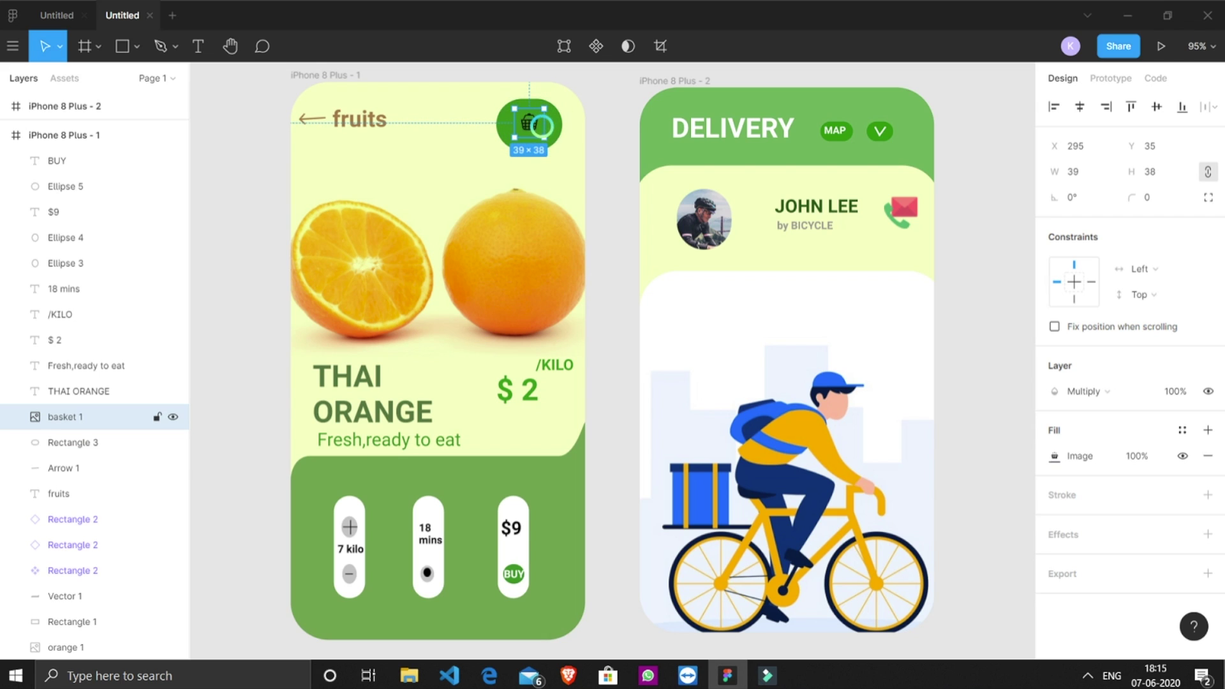
{"action": "left_click_drag", "start_coordinate": [547, 132], "coordinate": [553, 131]}
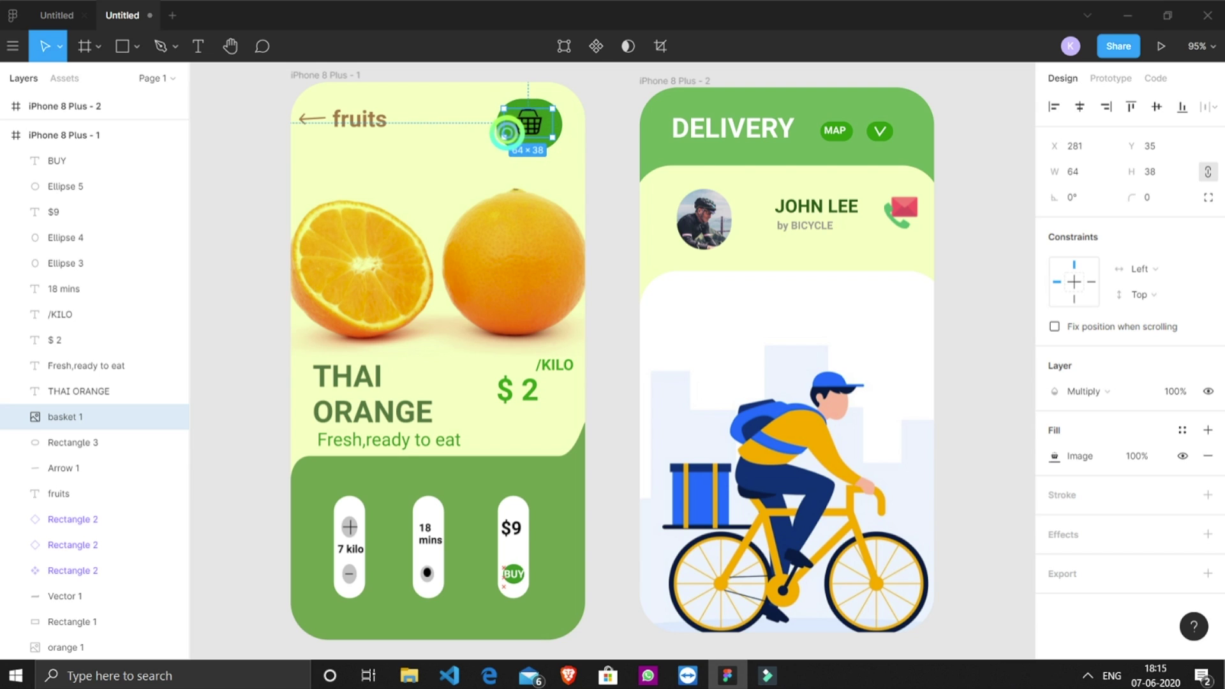
{"action": "left_click", "coordinate": [467, 115]}
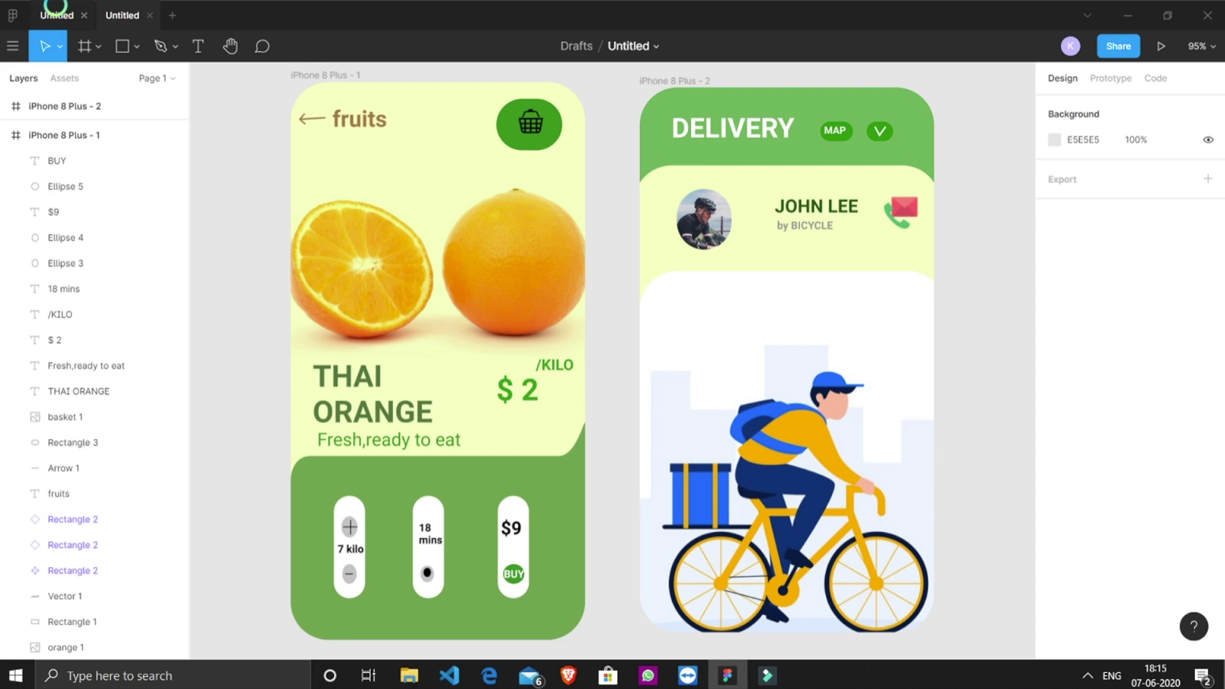
- Select the bottom panel and compare it and the wave shape with the reference design
{"action": "left_click", "coordinate": [56, 14]}
{"action": "left_click", "coordinate": [102, 14]}
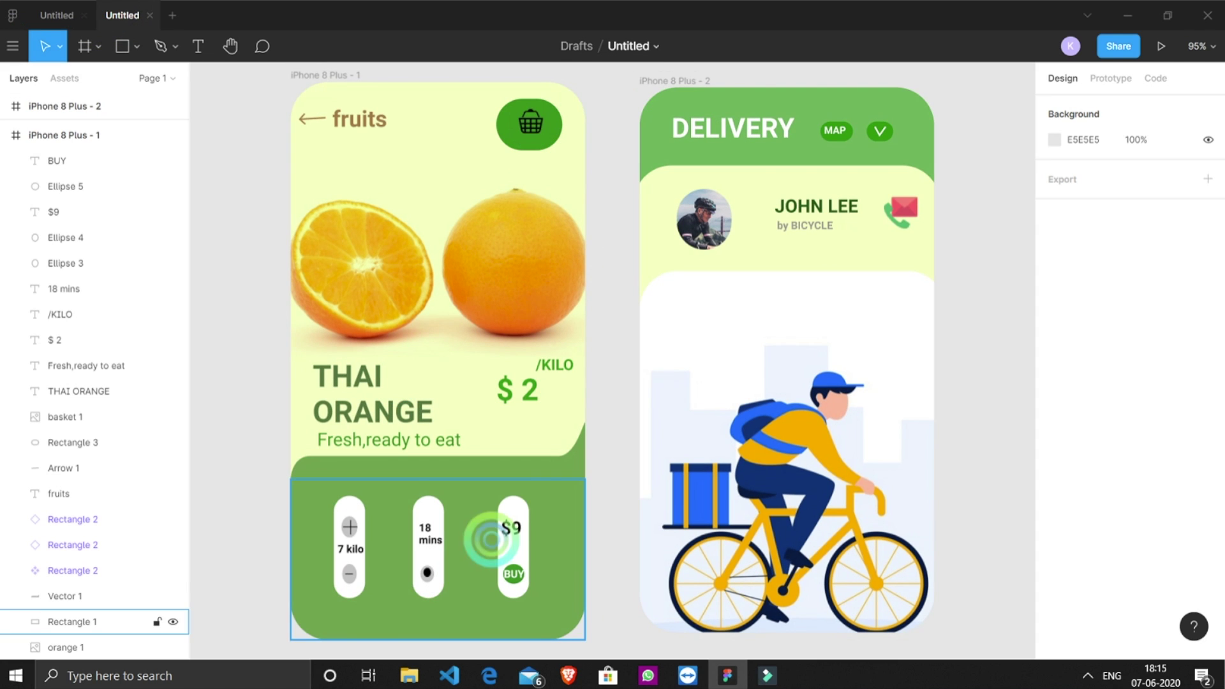
{"action": "left_click", "coordinate": [548, 458]}
{"action": "left_click", "coordinate": [557, 508]}
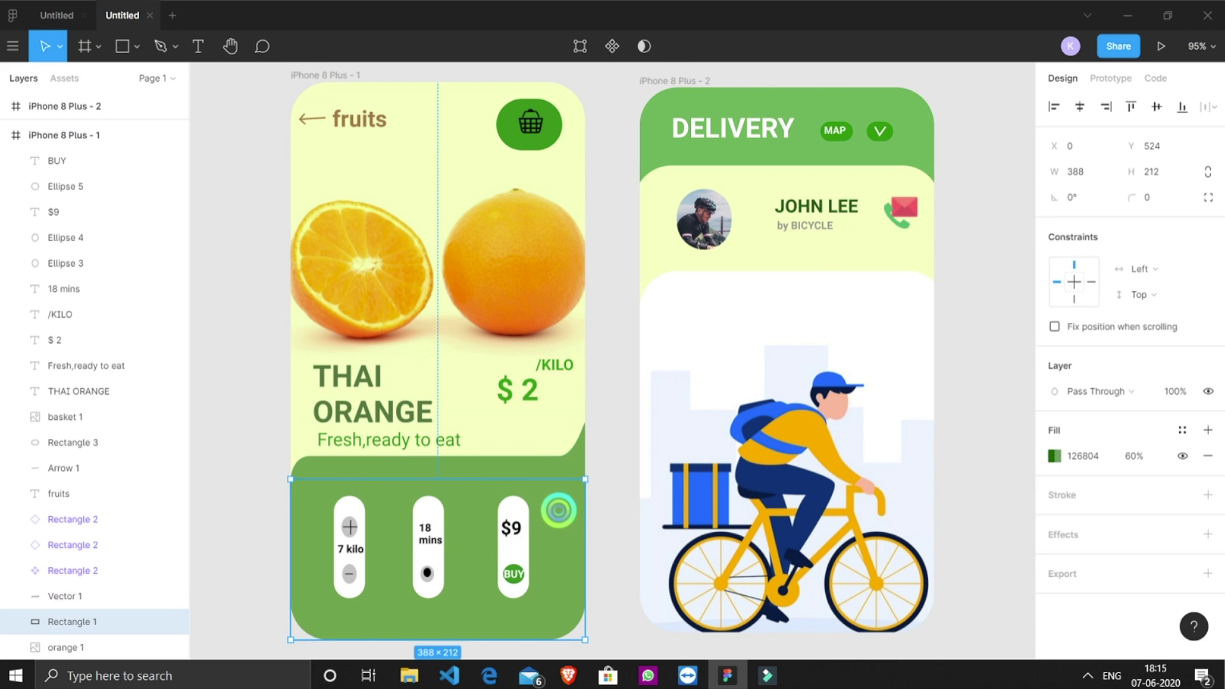
{"action": "left_click", "coordinate": [59, 14]}
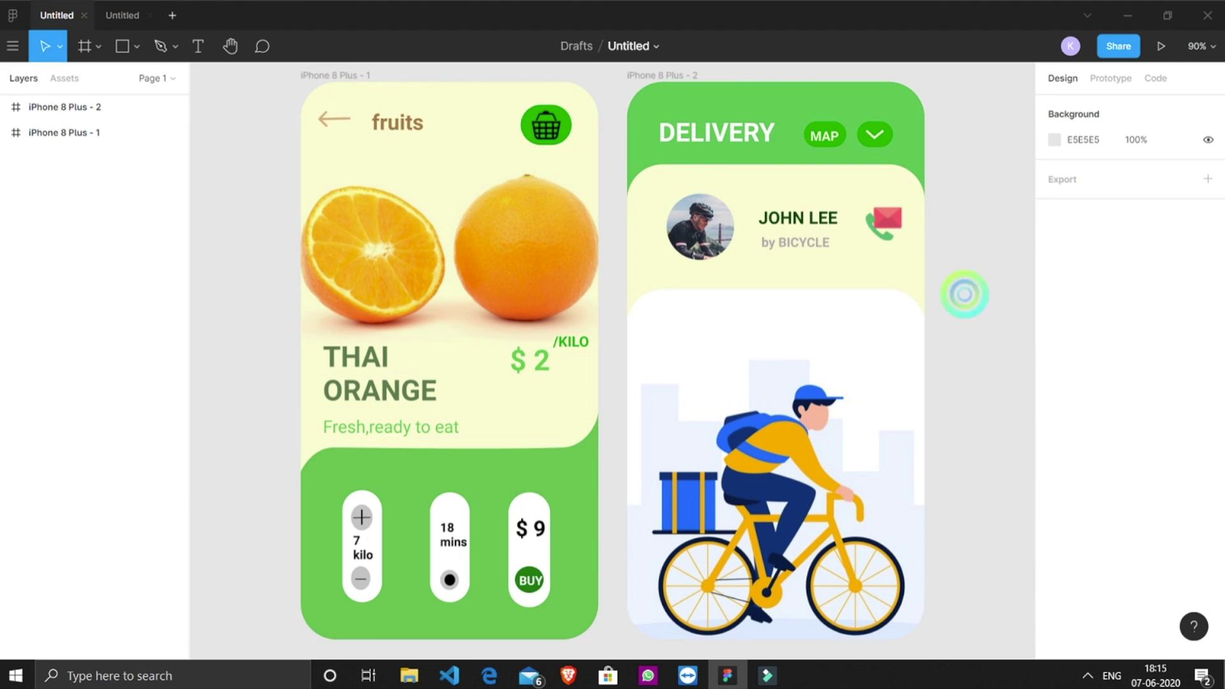
{"action": "left_click", "coordinate": [583, 481]}
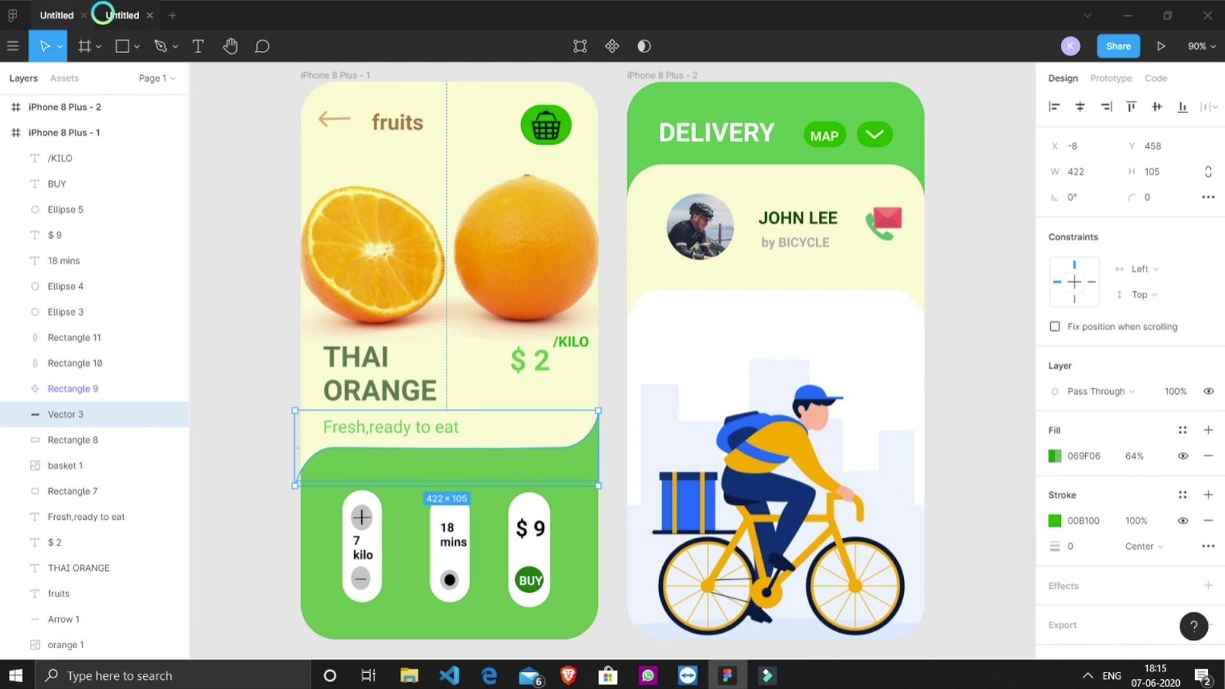
{"action": "left_click", "coordinate": [108, 14]}
- Fill the bottom panel with green 069506 at 52% opacity
{"action": "left_click", "coordinate": [1103, 457]}
{"action": "key", "text": "BackSpace"}
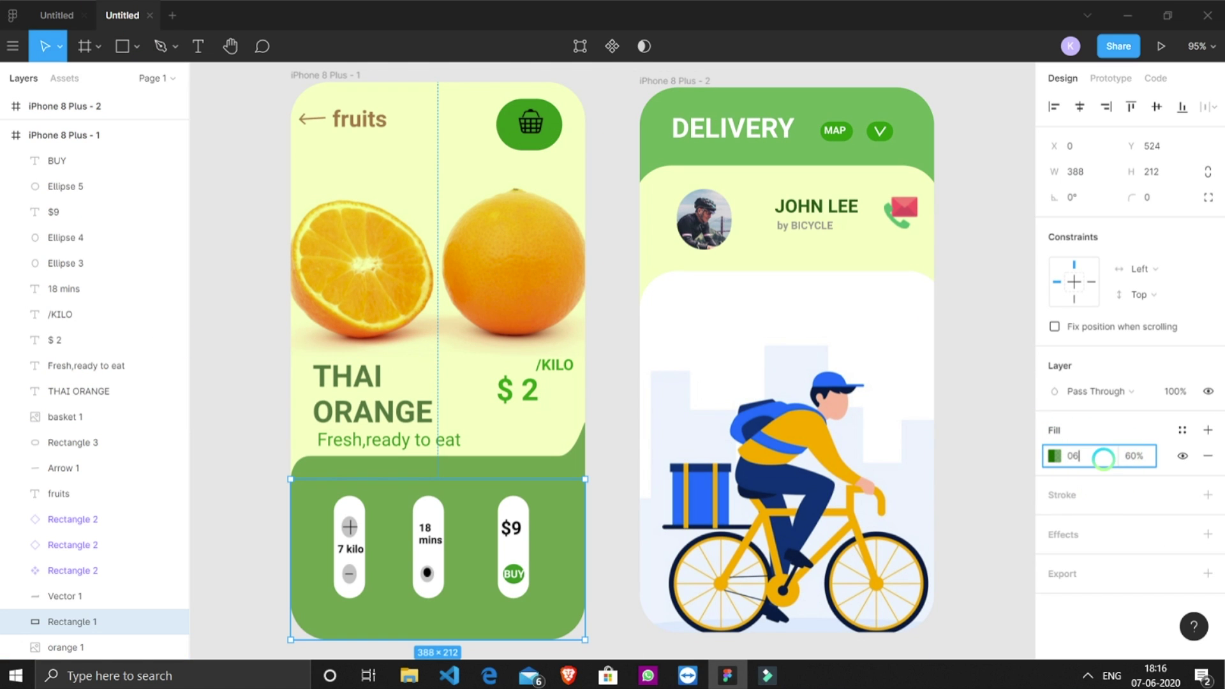
{"action": "type", "text": "9506"}
{"action": "key", "text": "Return"}
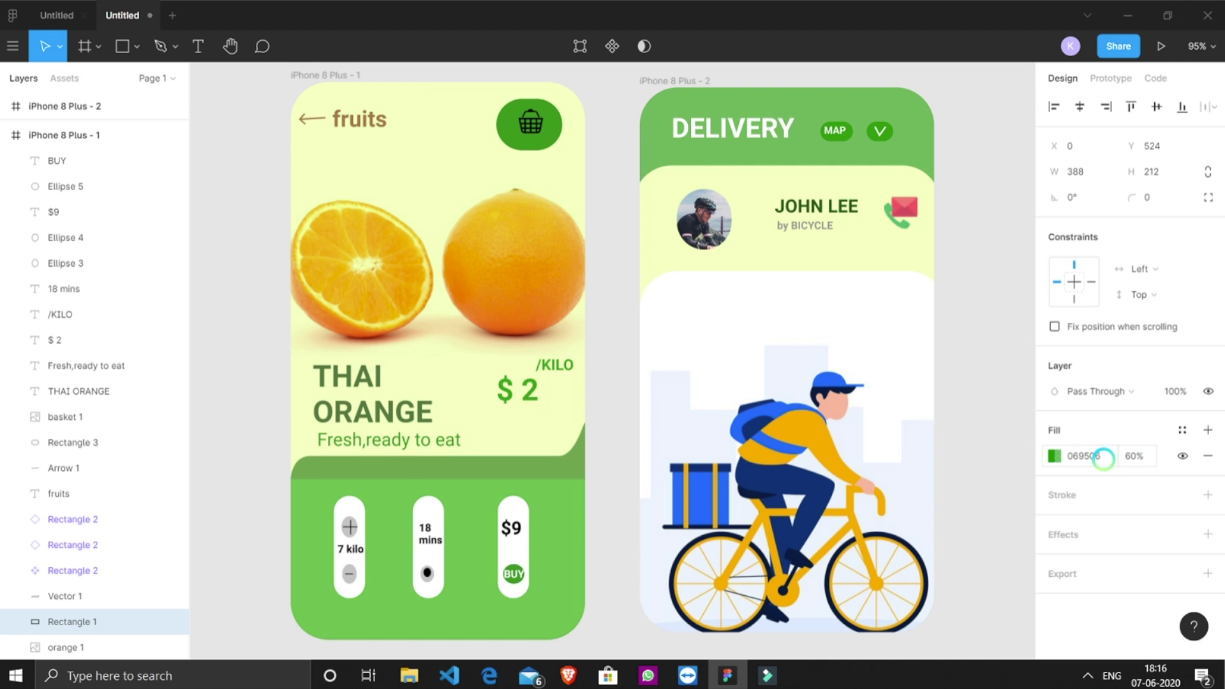
{"action": "left_click", "coordinate": [51, 16]}
{"action": "left_click", "coordinate": [363, 408]}
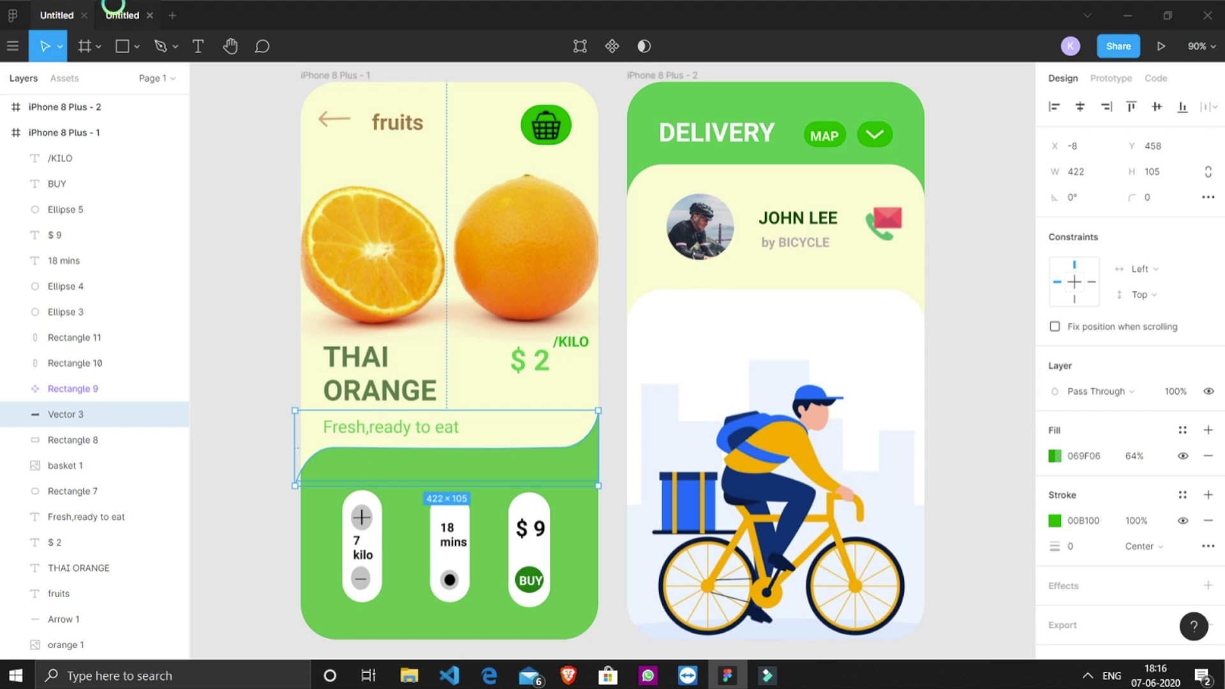
{"action": "left_click", "coordinate": [116, 13]}
{"action": "left_click", "coordinate": [1054, 455]}
{"action": "left_click", "coordinate": [986, 515]}
{"action": "mouse_move", "coordinate": [976, 492]}
{"action": "left_mouse_down"}
{"action": "mouse_move", "coordinate": [994, 493]}
{"action": "mouse_move", "coordinate": [939, 489]}
{"action": "mouse_move", "coordinate": [971, 491]}
{"action": "mouse_move", "coordinate": [958, 491]}
{"action": "left_mouse_up"}
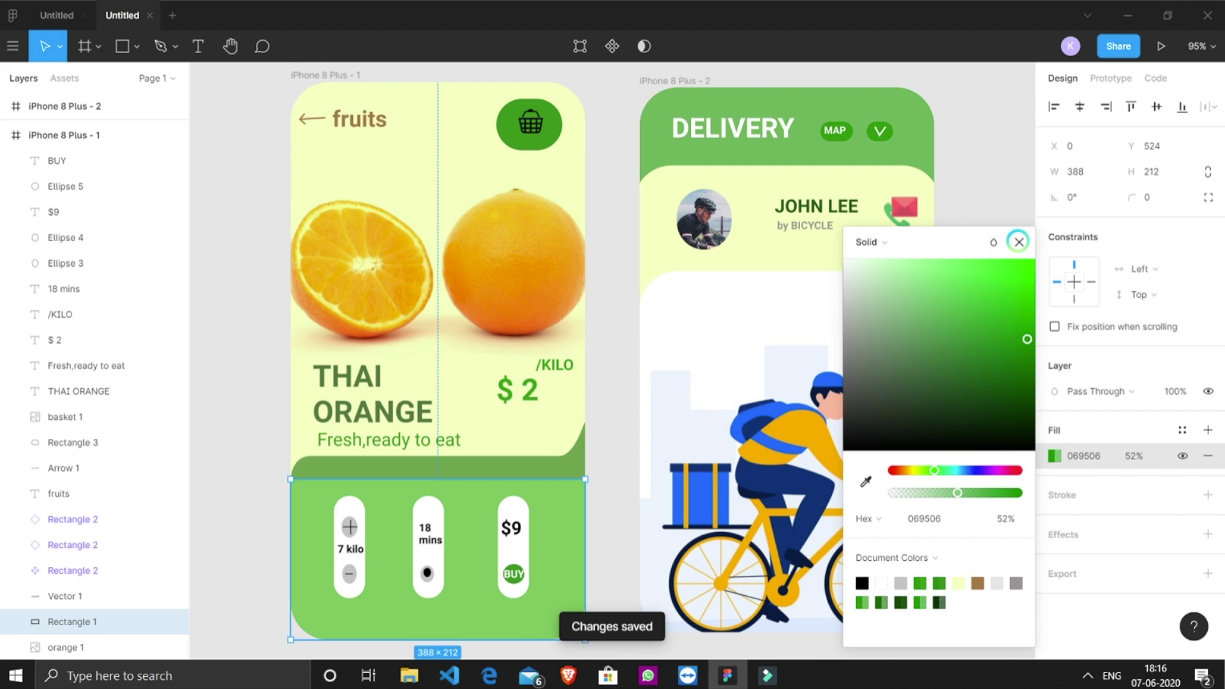
{"action": "left_click", "coordinate": [1019, 242]}
- Recolour the wave shape above the panel to brighter green 069F06
{"action": "left_click", "coordinate": [486, 465]}
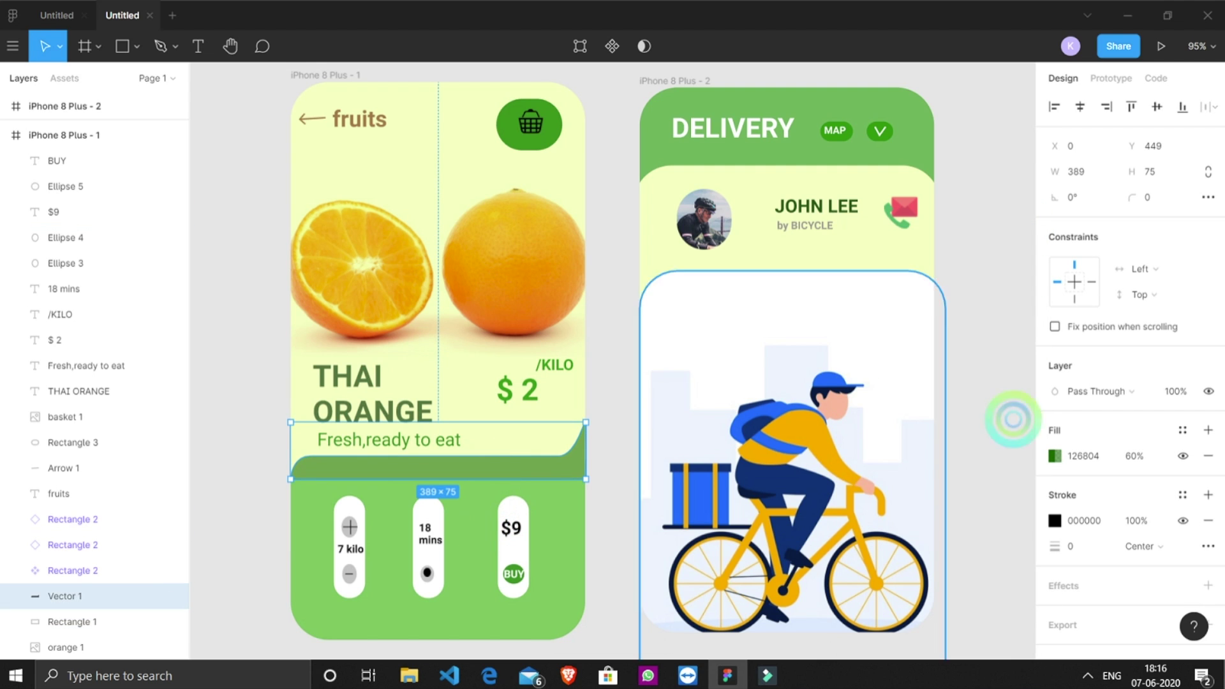
{"action": "left_click", "coordinate": [1088, 454]}
{"action": "type", "text": "069f06"}
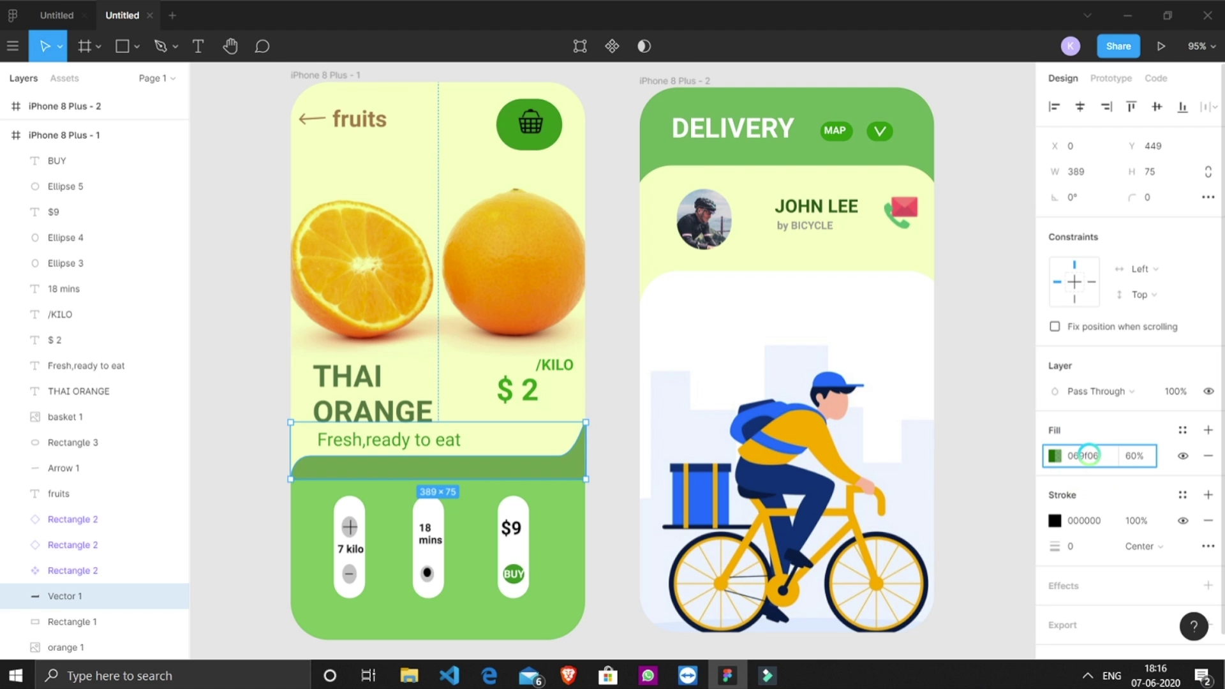
{"action": "key", "text": "Return"}
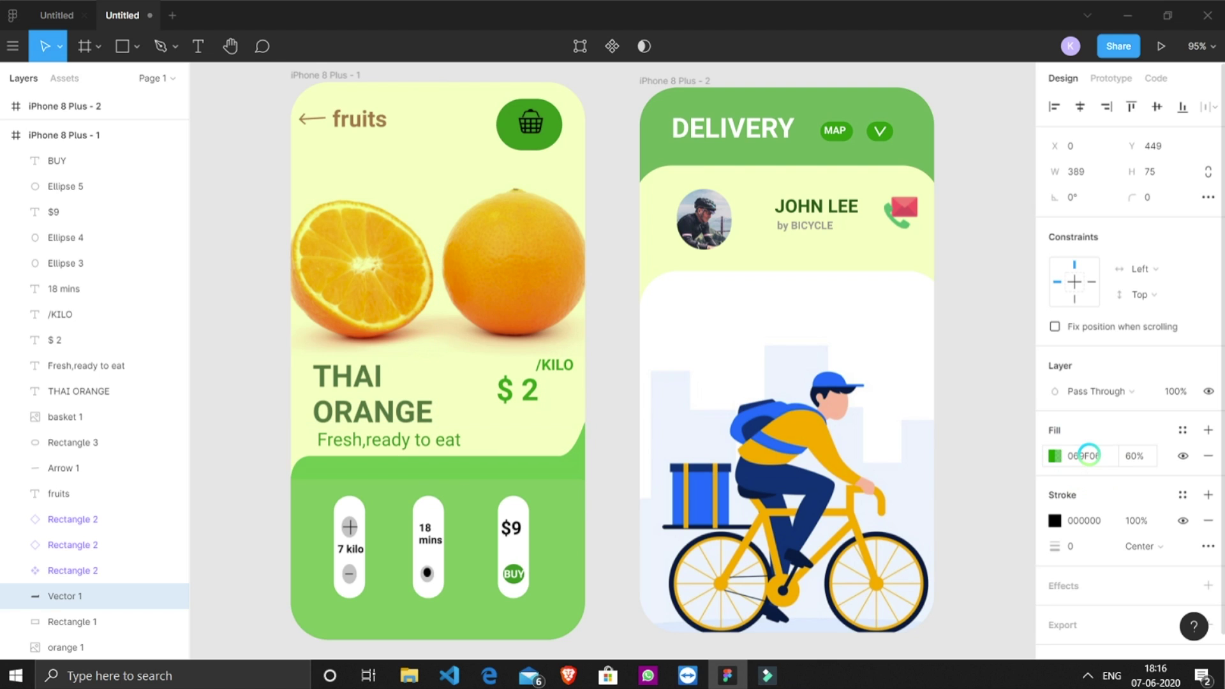
{"action": "left_click", "coordinate": [998, 418]}
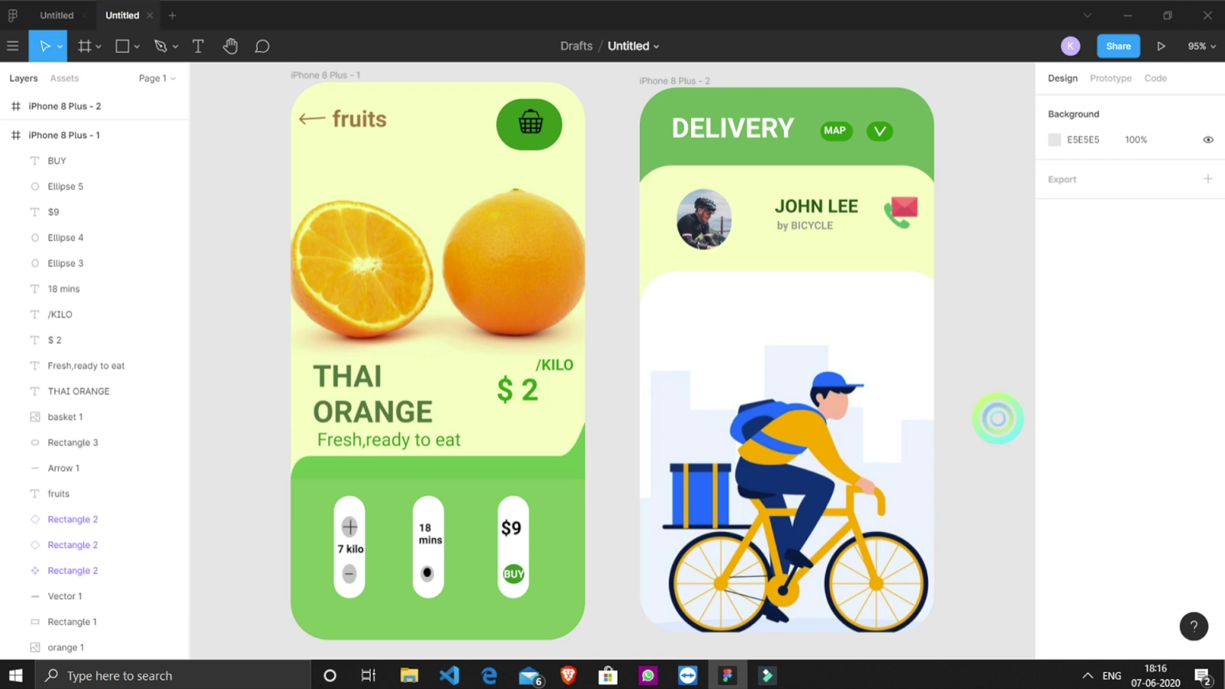